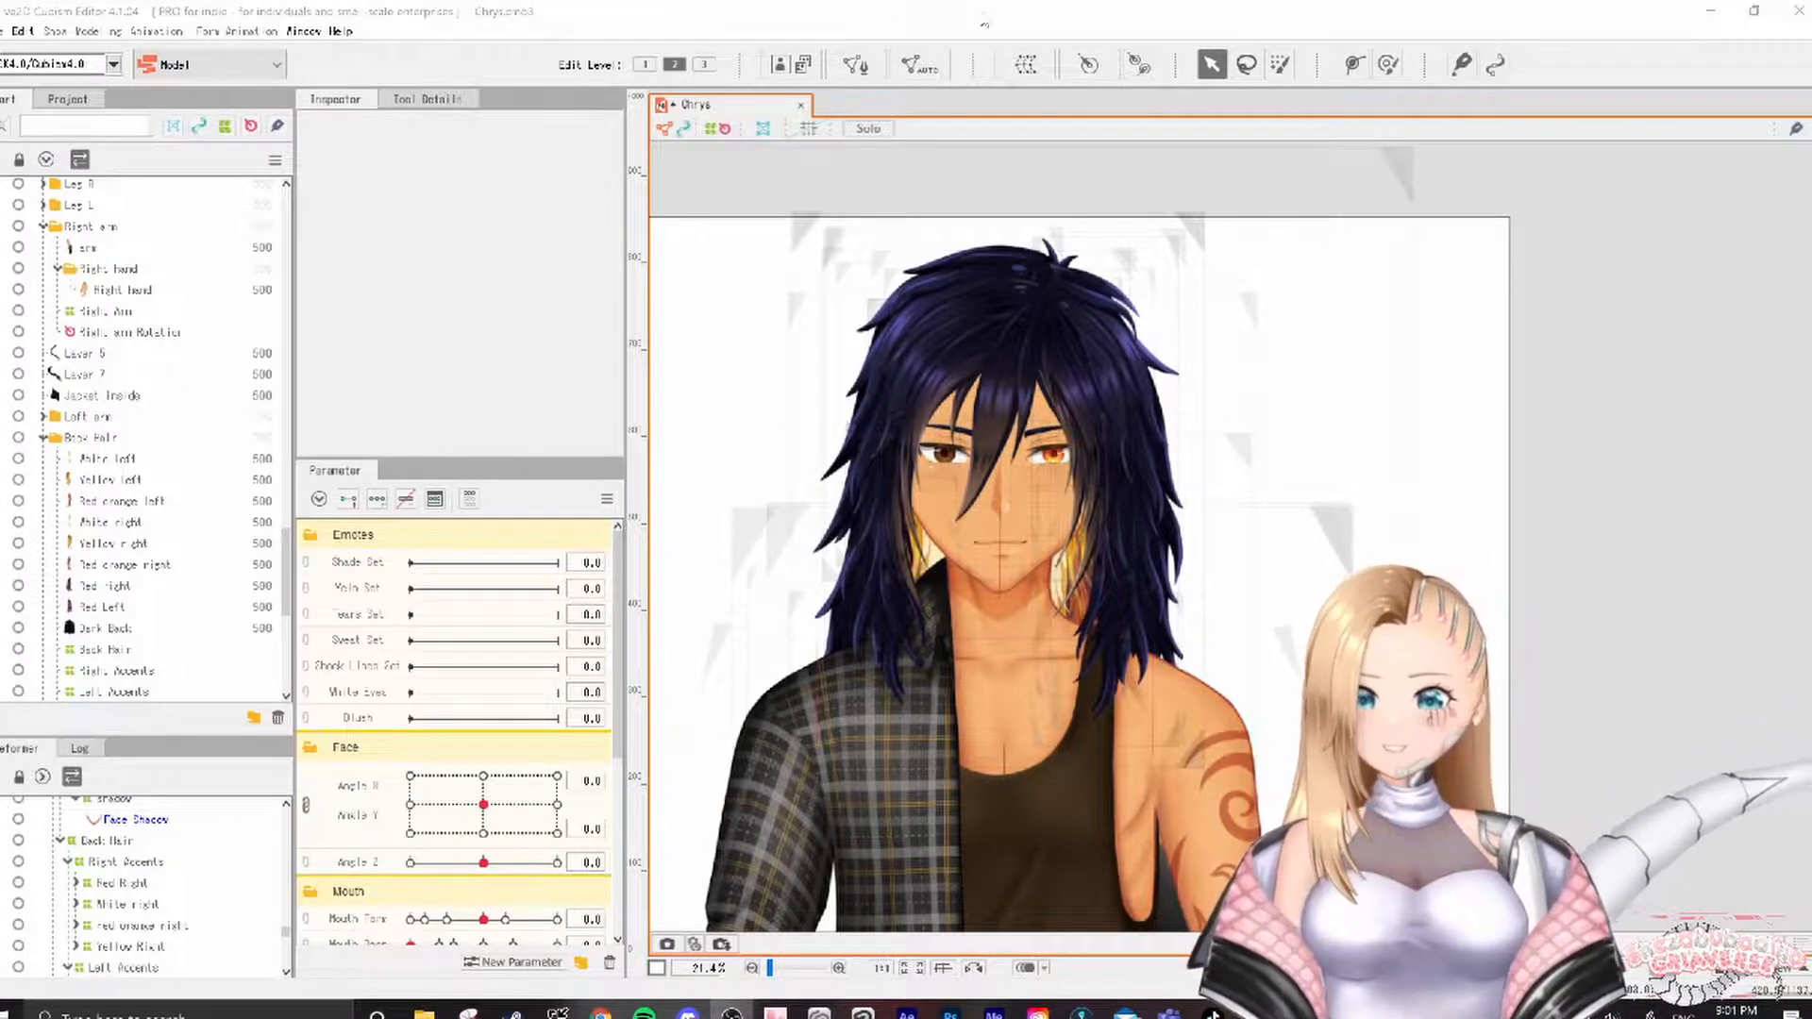
pyautogui.moveTo(484, 804); pyautogui.dragTo(331, 635)
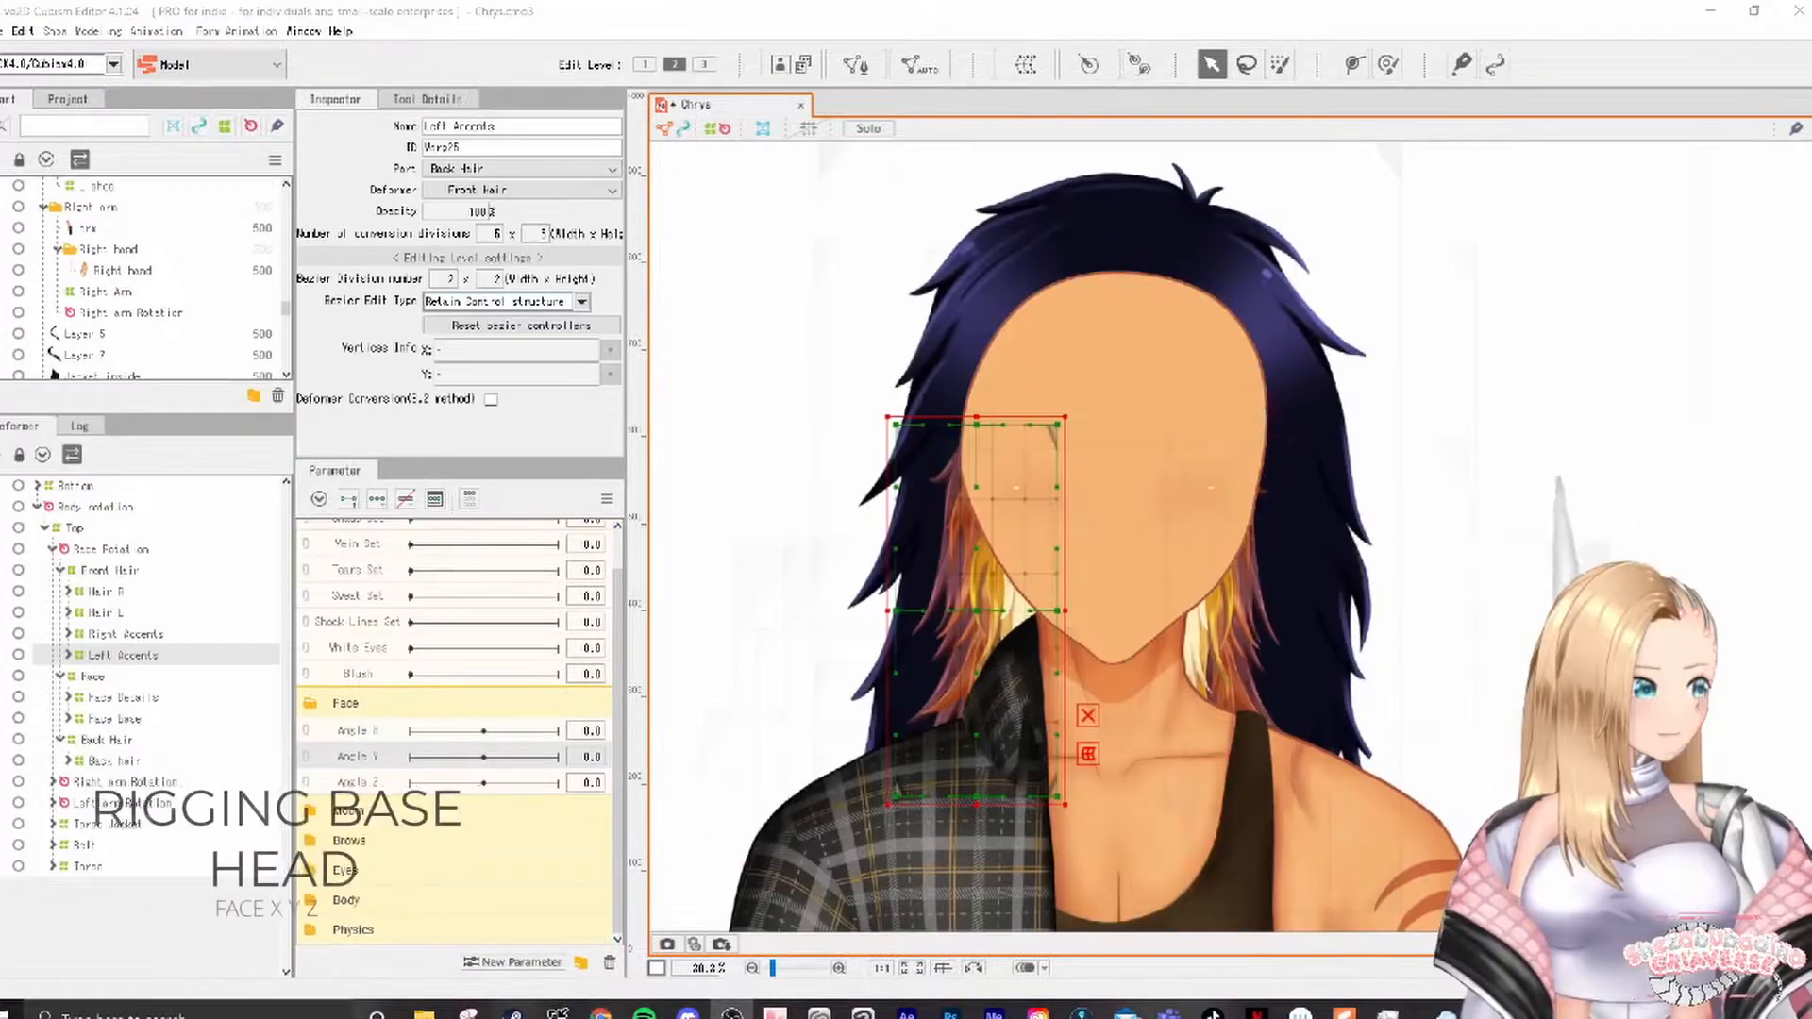
pyautogui.click(1365, 223)
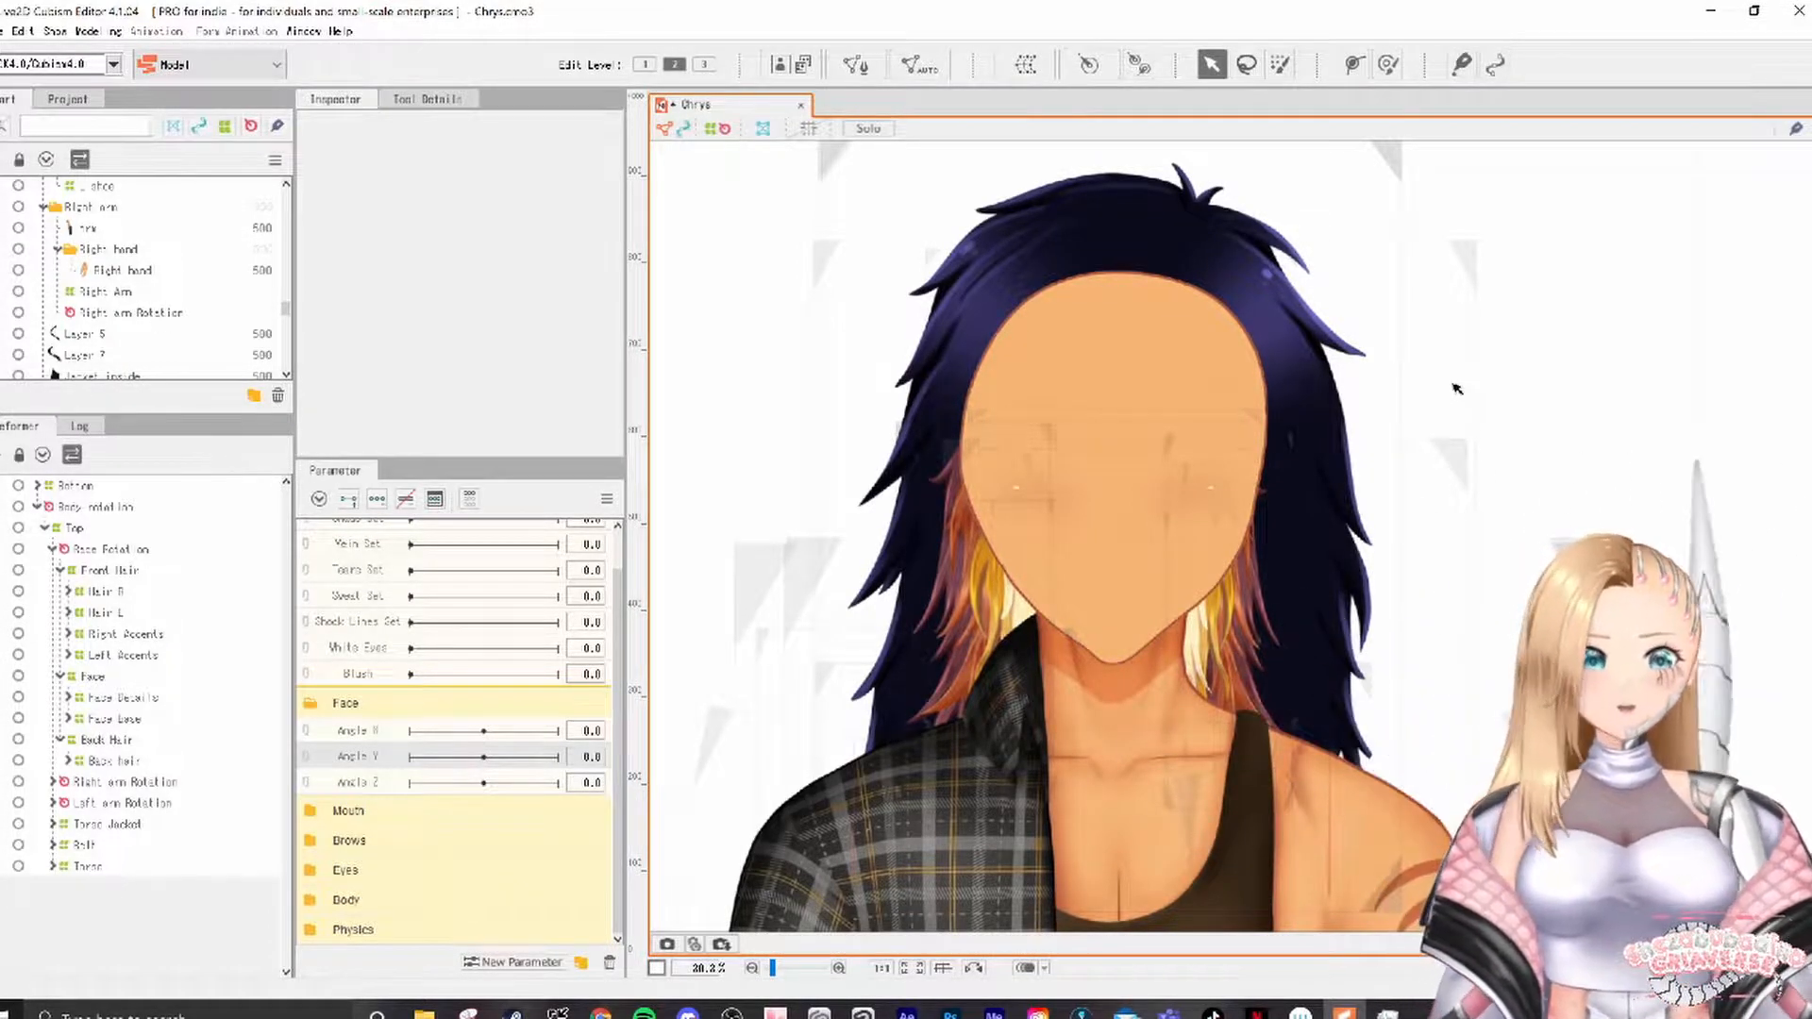
# Step: Add three Angle X keys to the Face base warp deformer and set its Bezier divisions to 2 x 3
pyautogui.click(332, 732)
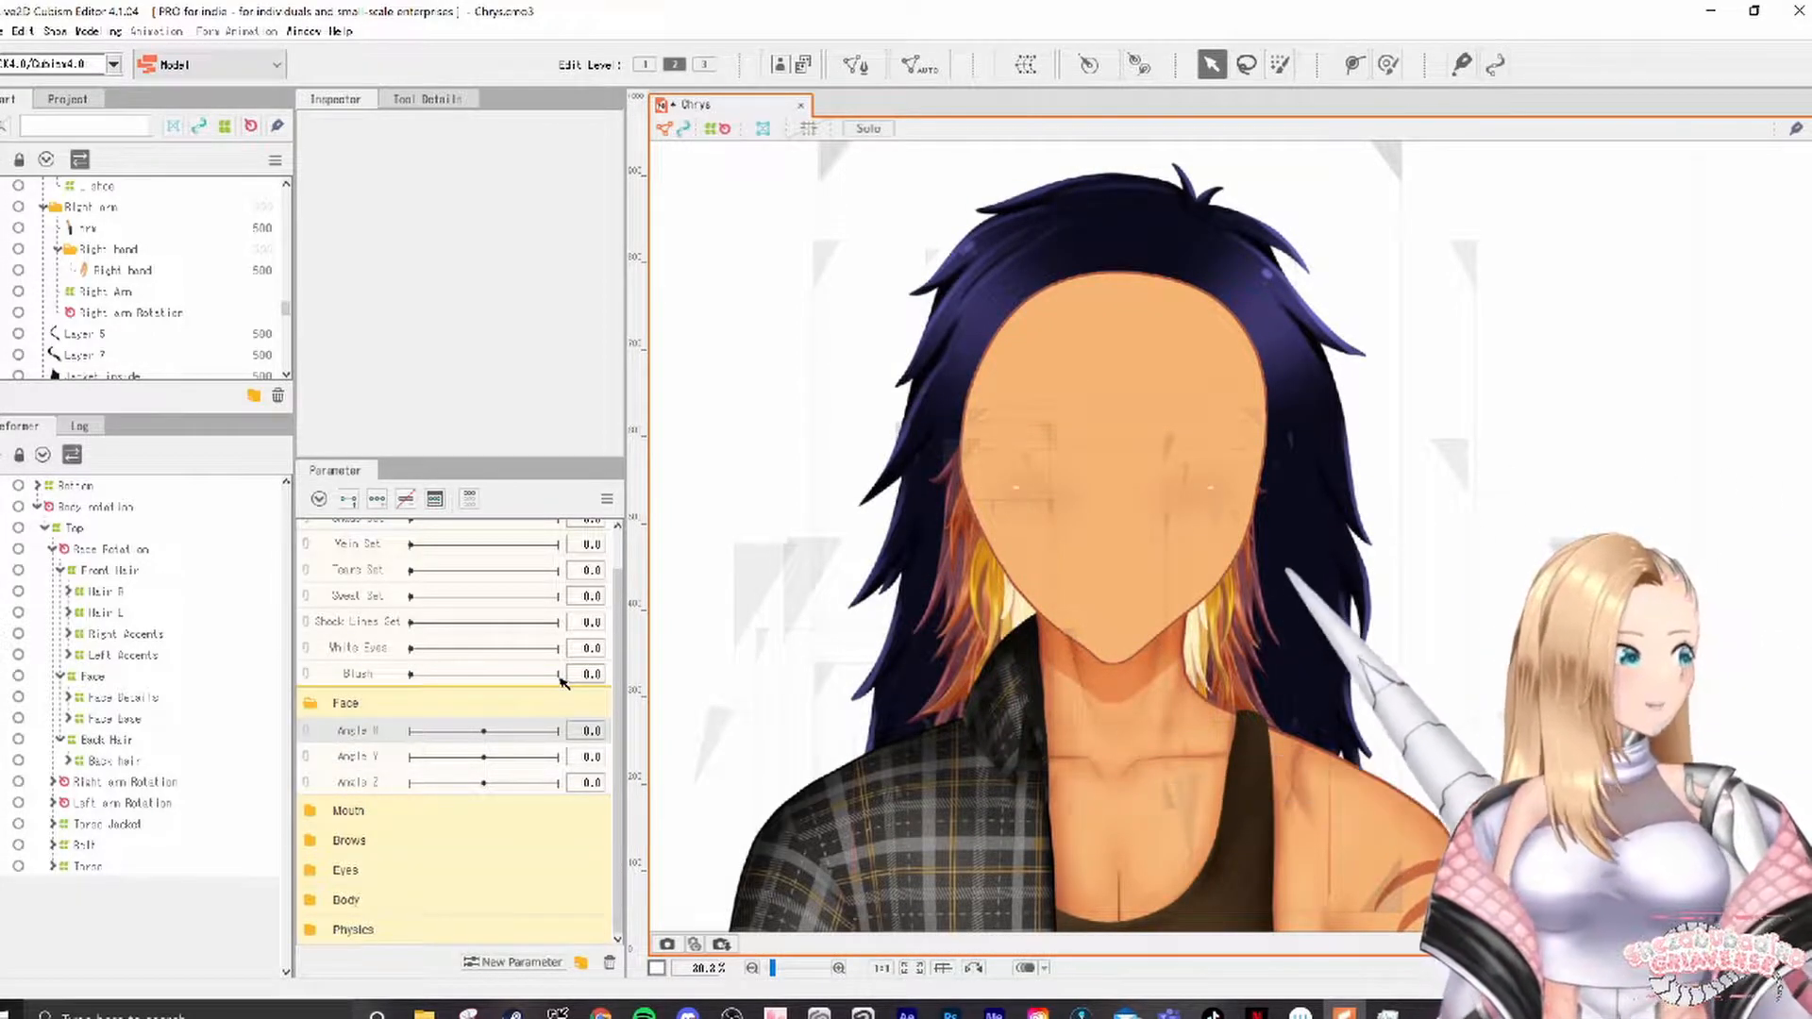
pyautogui.click(165, 717)
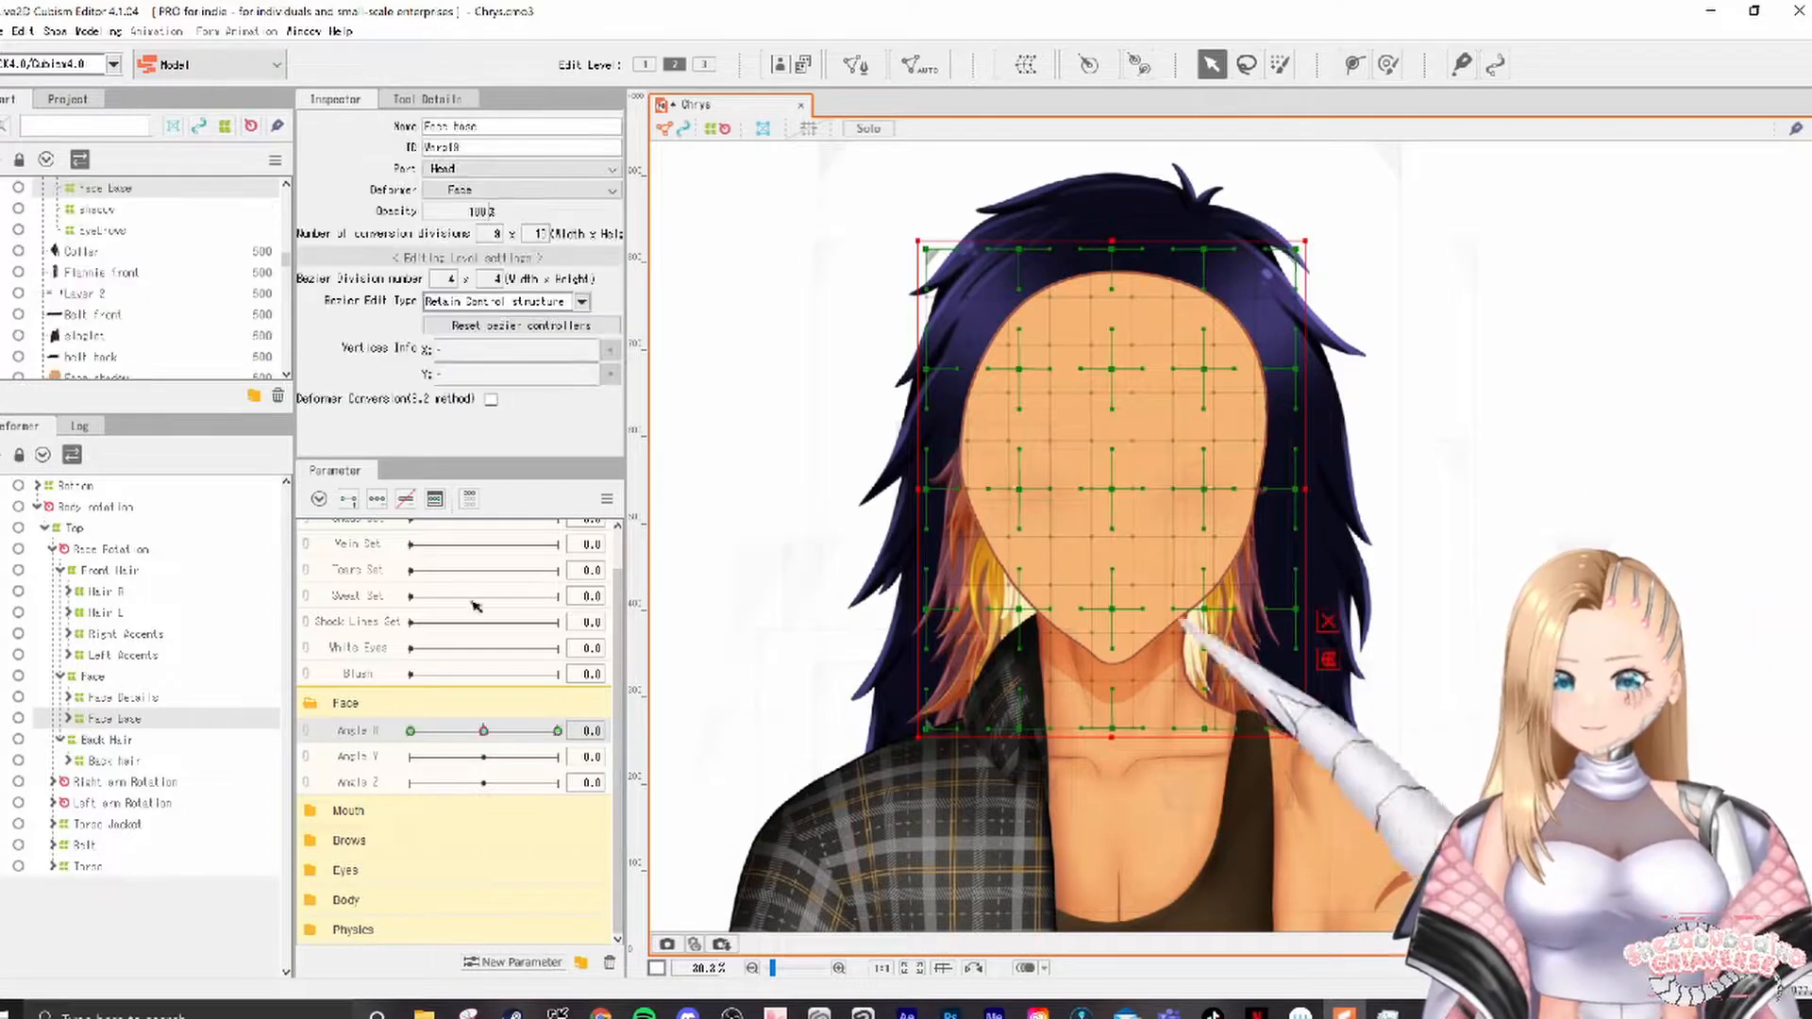
pyautogui.scroll(4, 1142, 559)
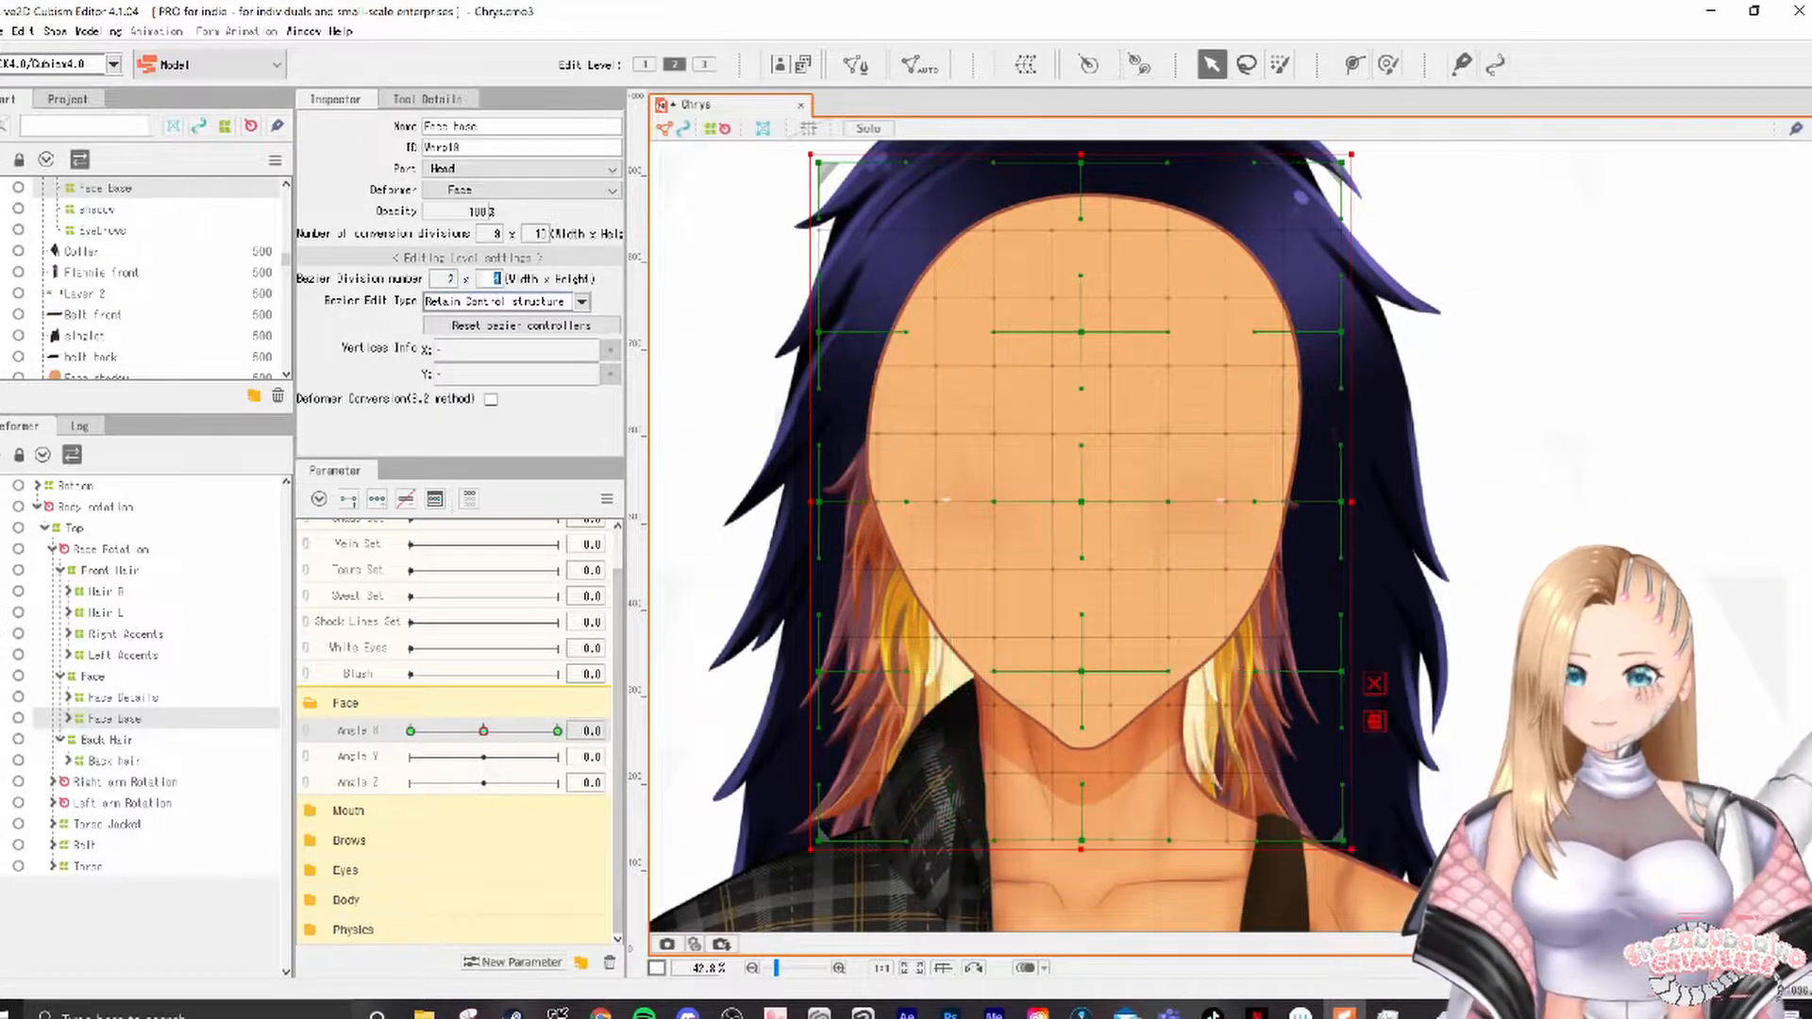
pyautogui.press('BackSpace')
pyautogui.write('3')
pyautogui.press('Return')
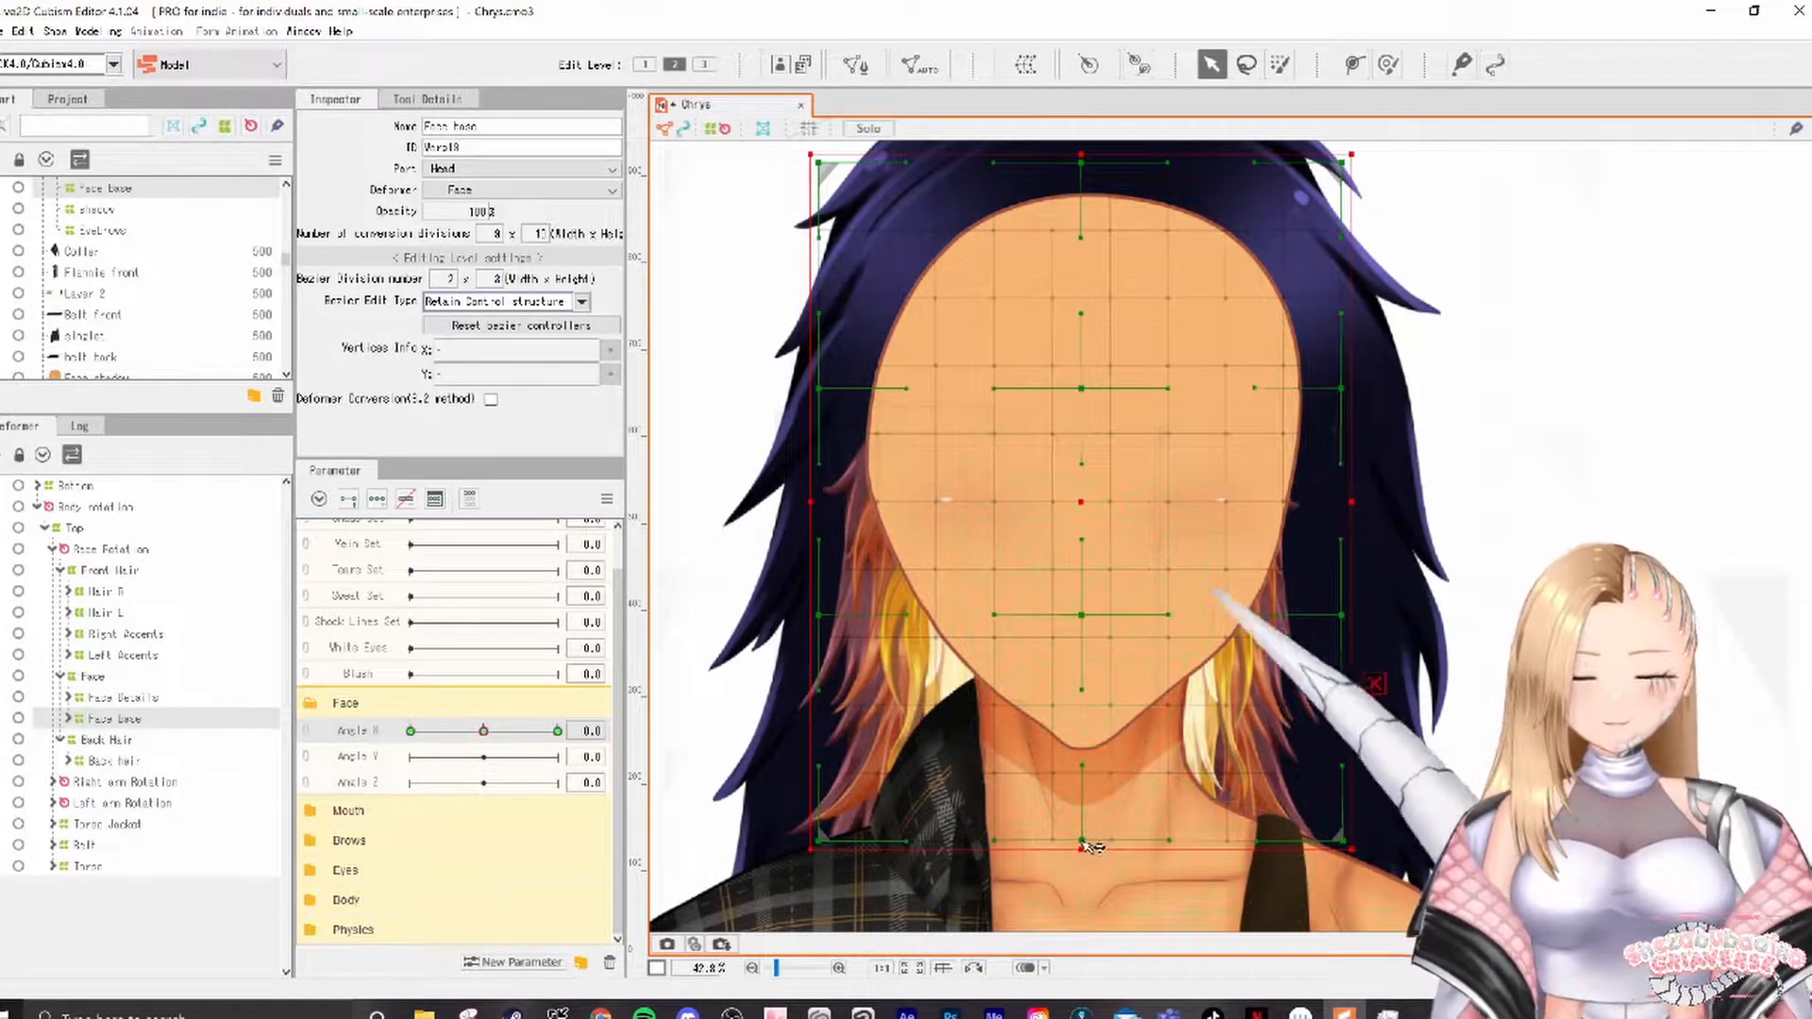
# Step: Skew the Face base deformer sideways by shifting its chin and lower-centre control points, and preview the result along Angle X
pyautogui.moveTo(1081, 840); pyautogui.dragTo(1153, 840)
pyautogui.moveTo(1081, 616); pyautogui.dragTo(1133, 616)
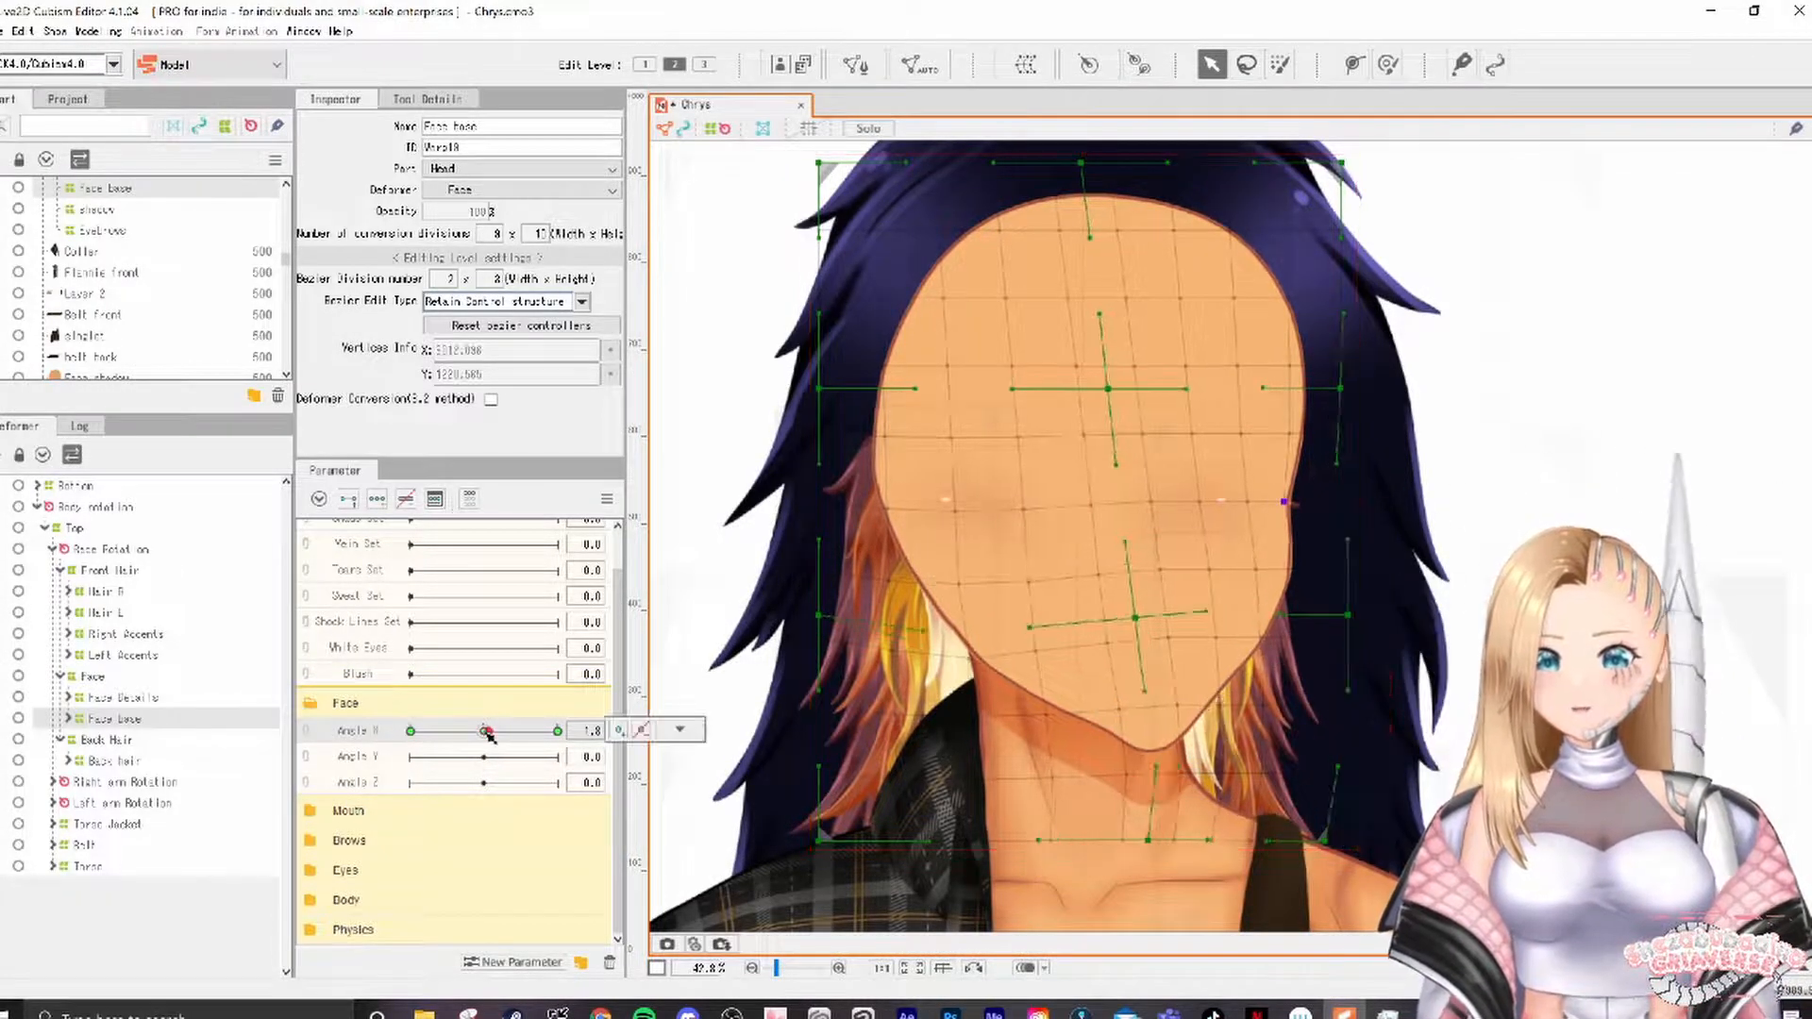
pyautogui.moveTo(483, 730); pyautogui.dragTo(558, 731)
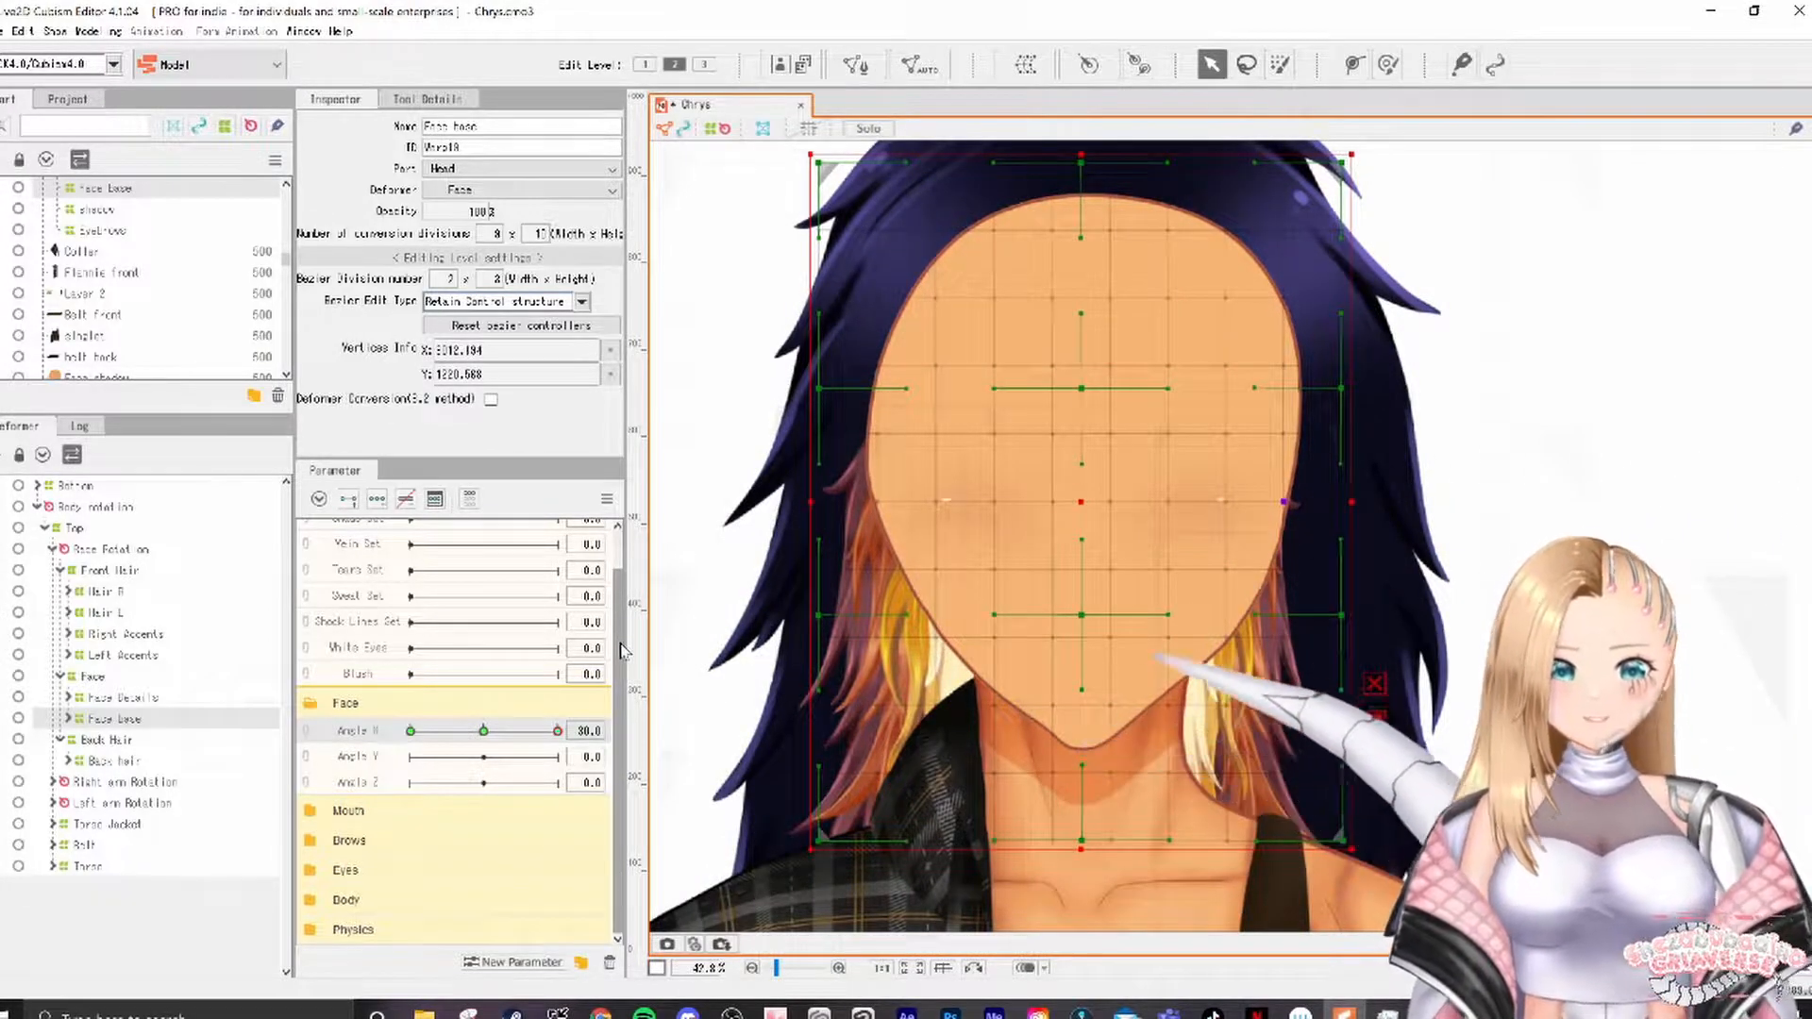
pyautogui.click(527, 731)
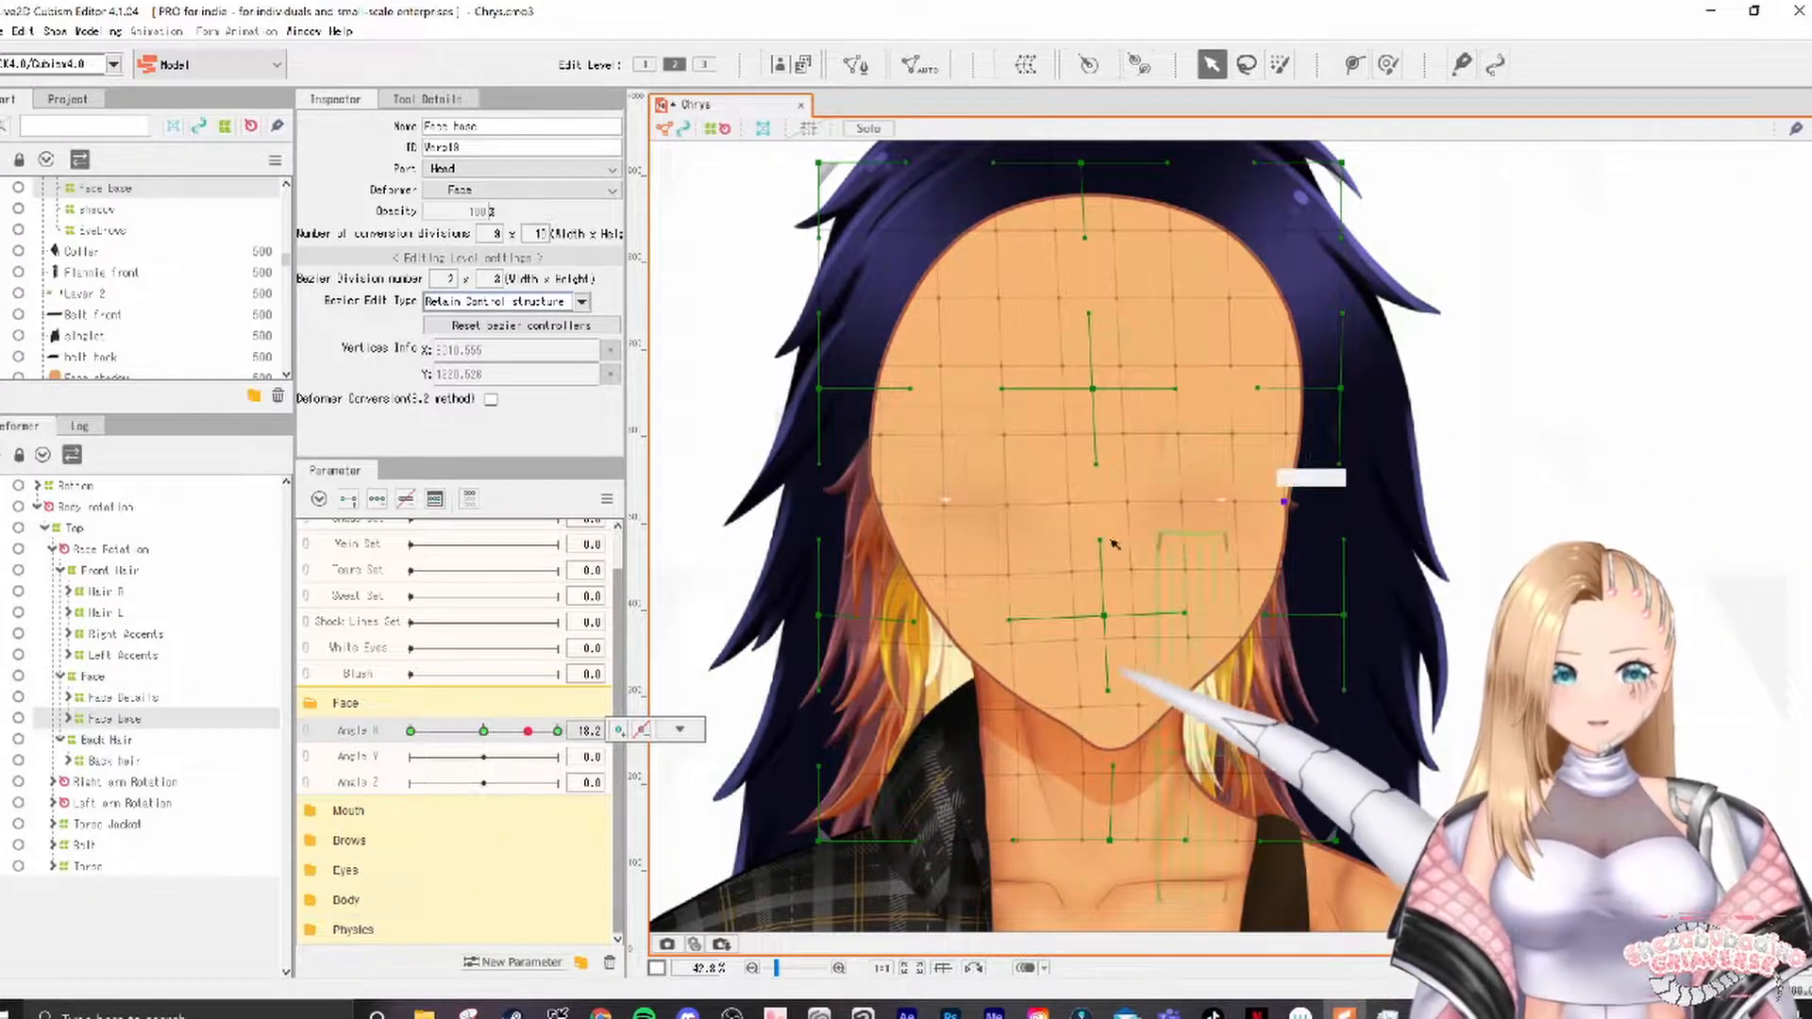
# Step: Copy the turned Face base shape from Angle X 0 and paste it at the Angle X 30 key
pyautogui.click(130, 720)
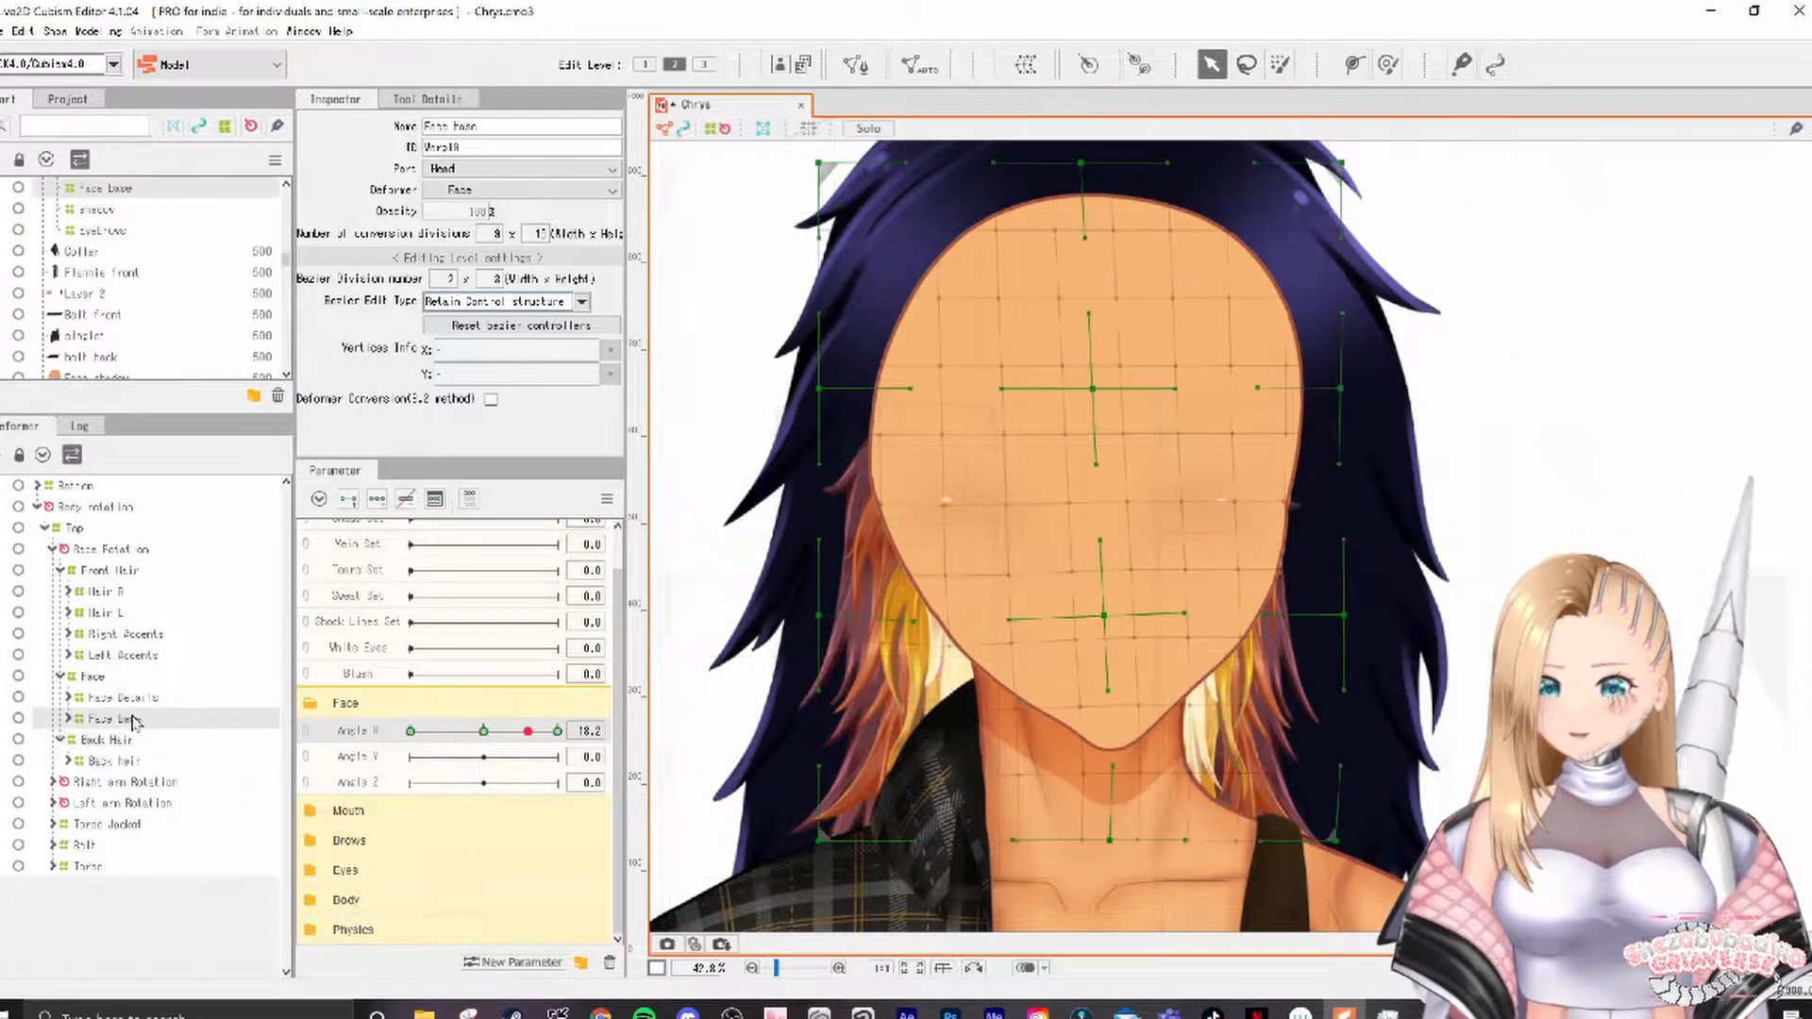
pyautogui.write('0')
pyautogui.press('Return')
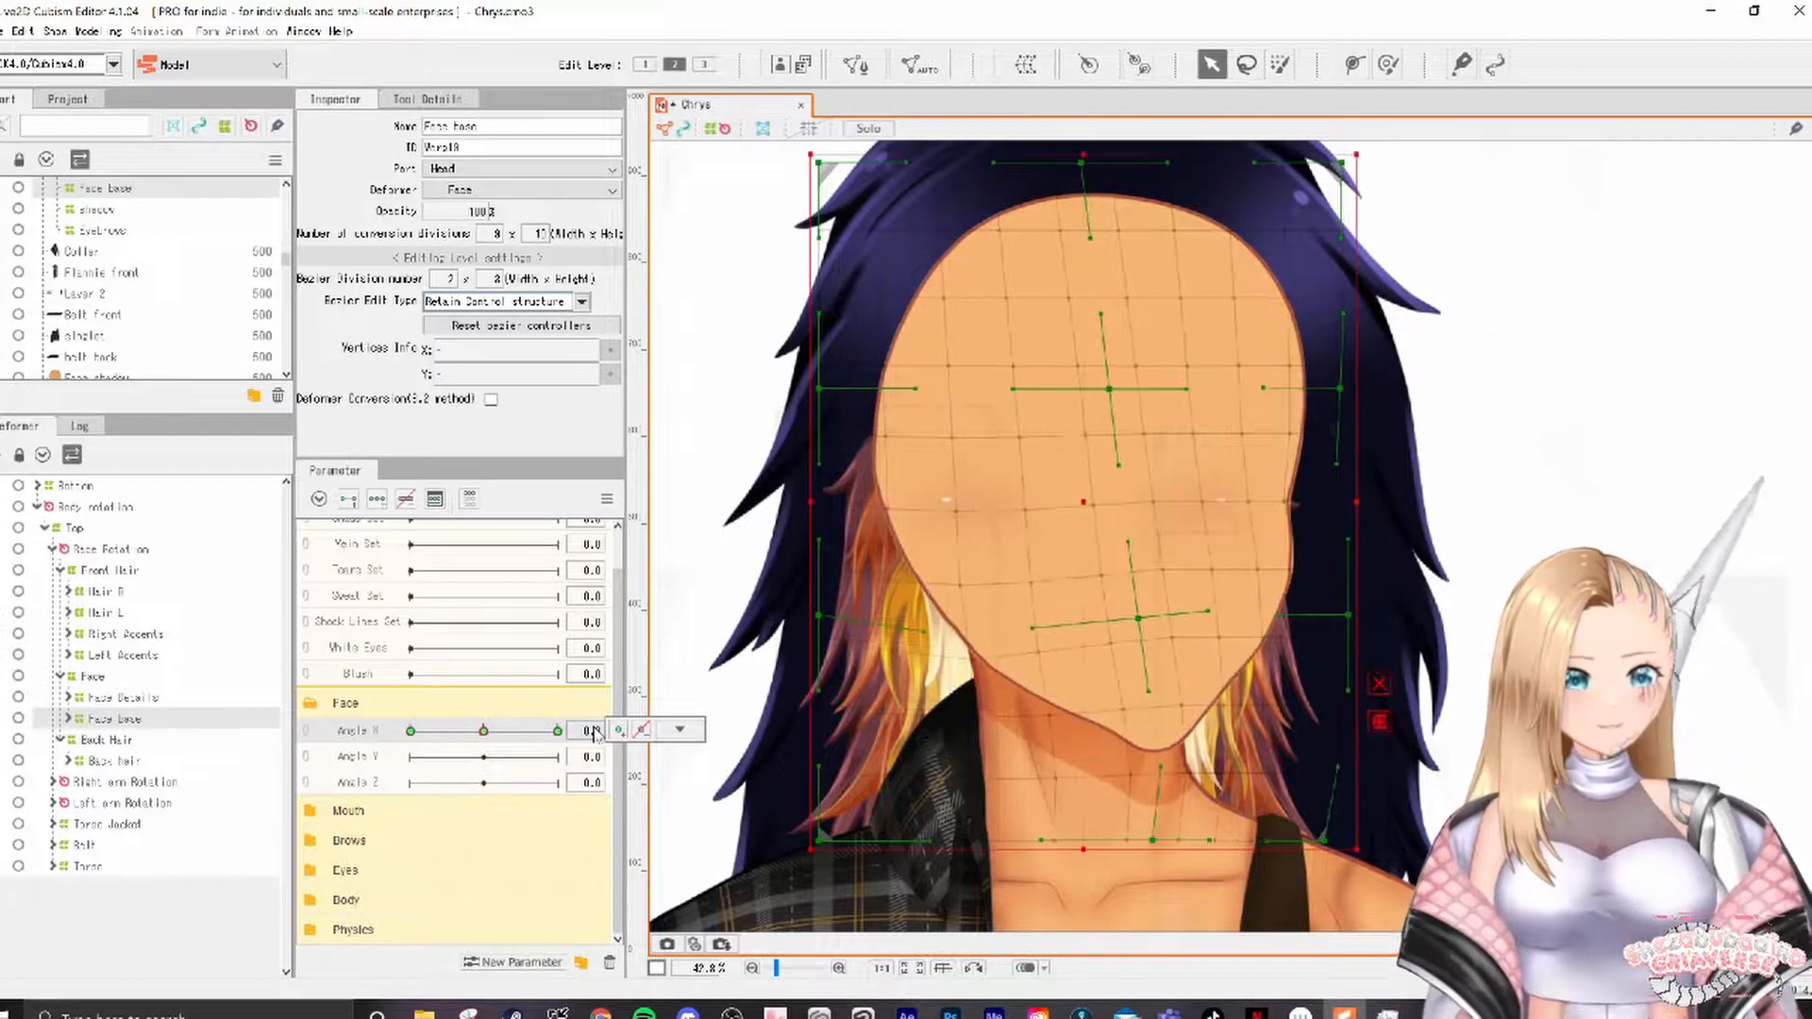
pyautogui.click(509, 733)
pyautogui.moveTo(512, 733); pyautogui.dragTo(572, 725)
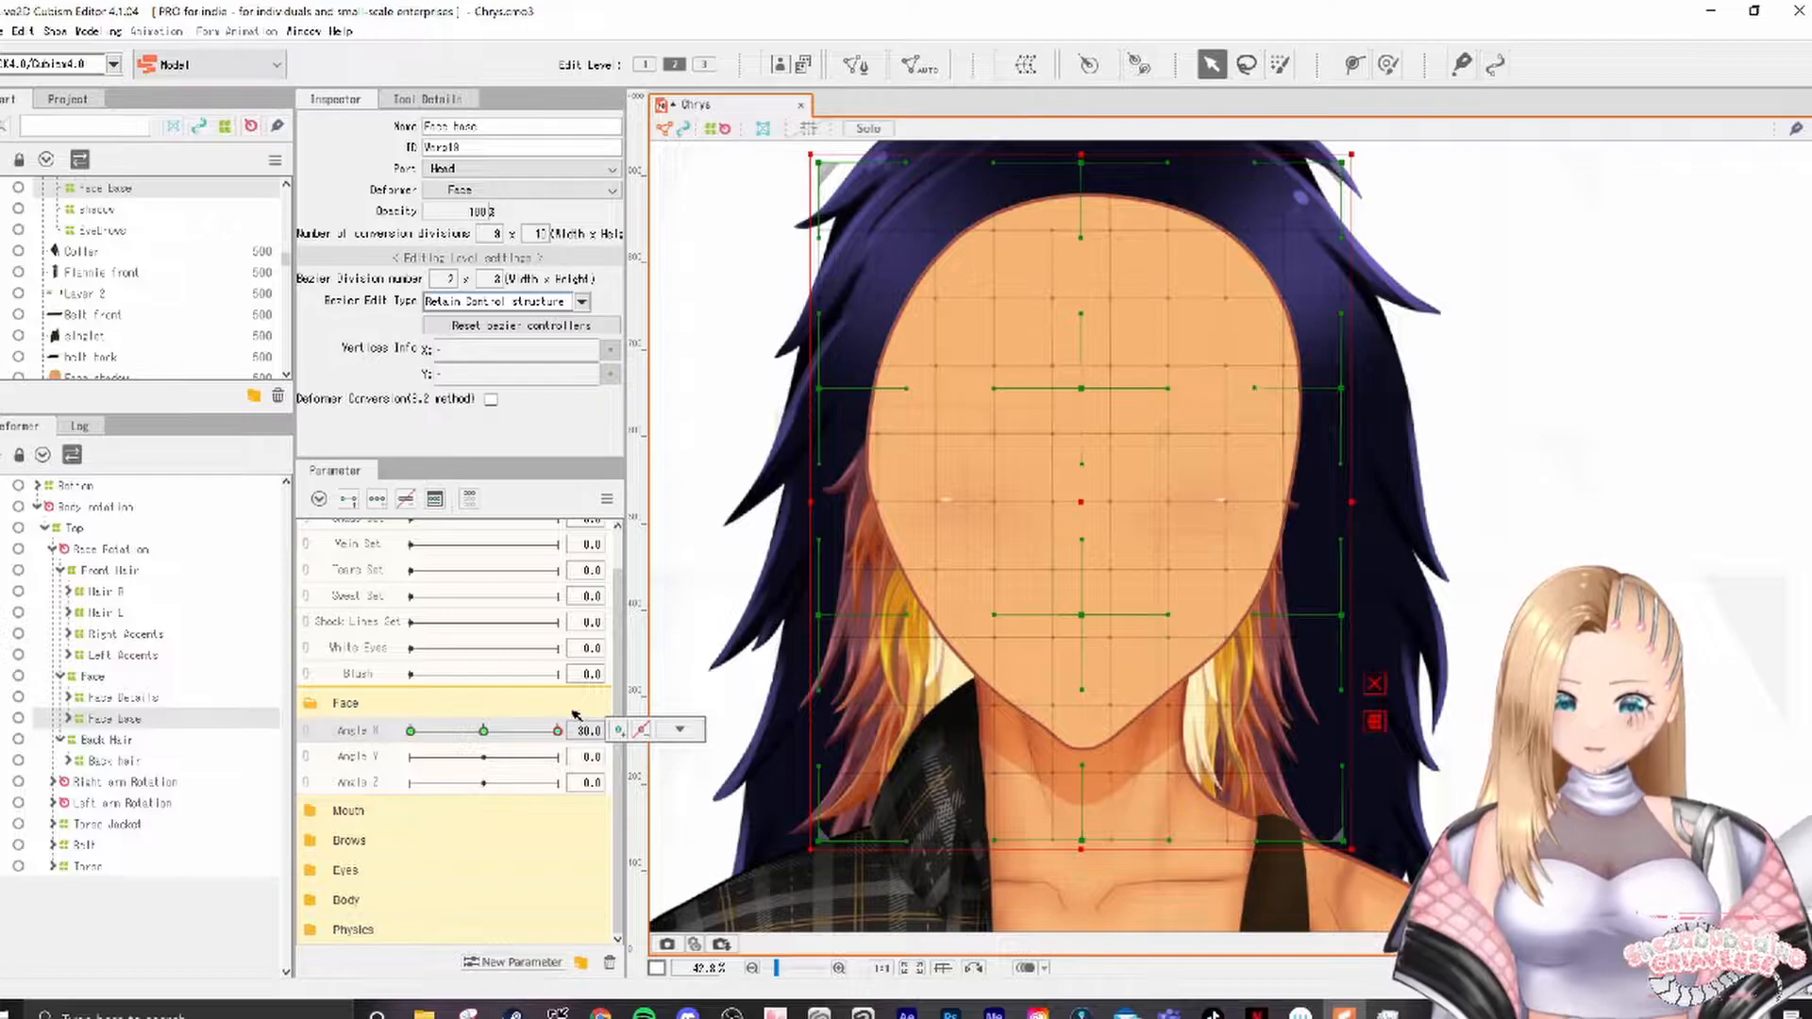
pyautogui.hotkey('ctrl', 'v')
# Step: Restore the neutral Face base shape at Angle X 0 and check the turned pose at 30
pyautogui.click(680, 730)
pyautogui.click(520, 732)
pyautogui.moveTo(518, 742); pyautogui.dragTo(335, 752)
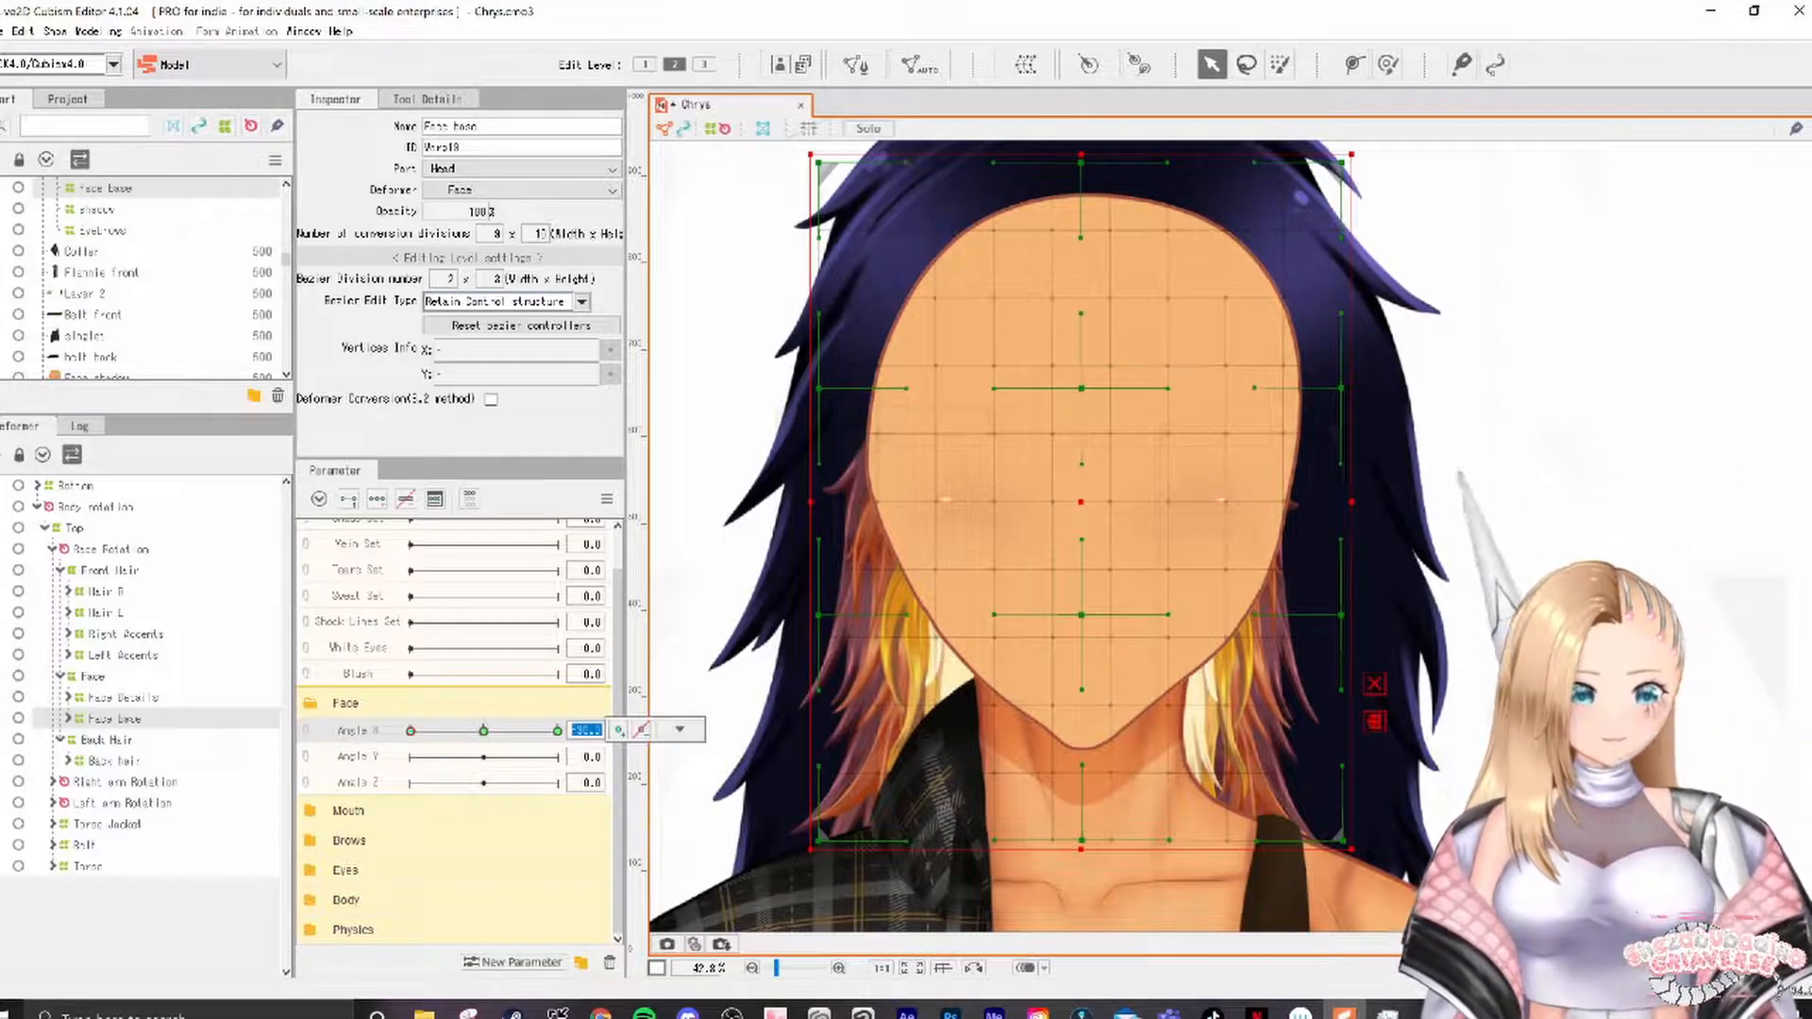
pyautogui.write('30')
pyautogui.press('Return')
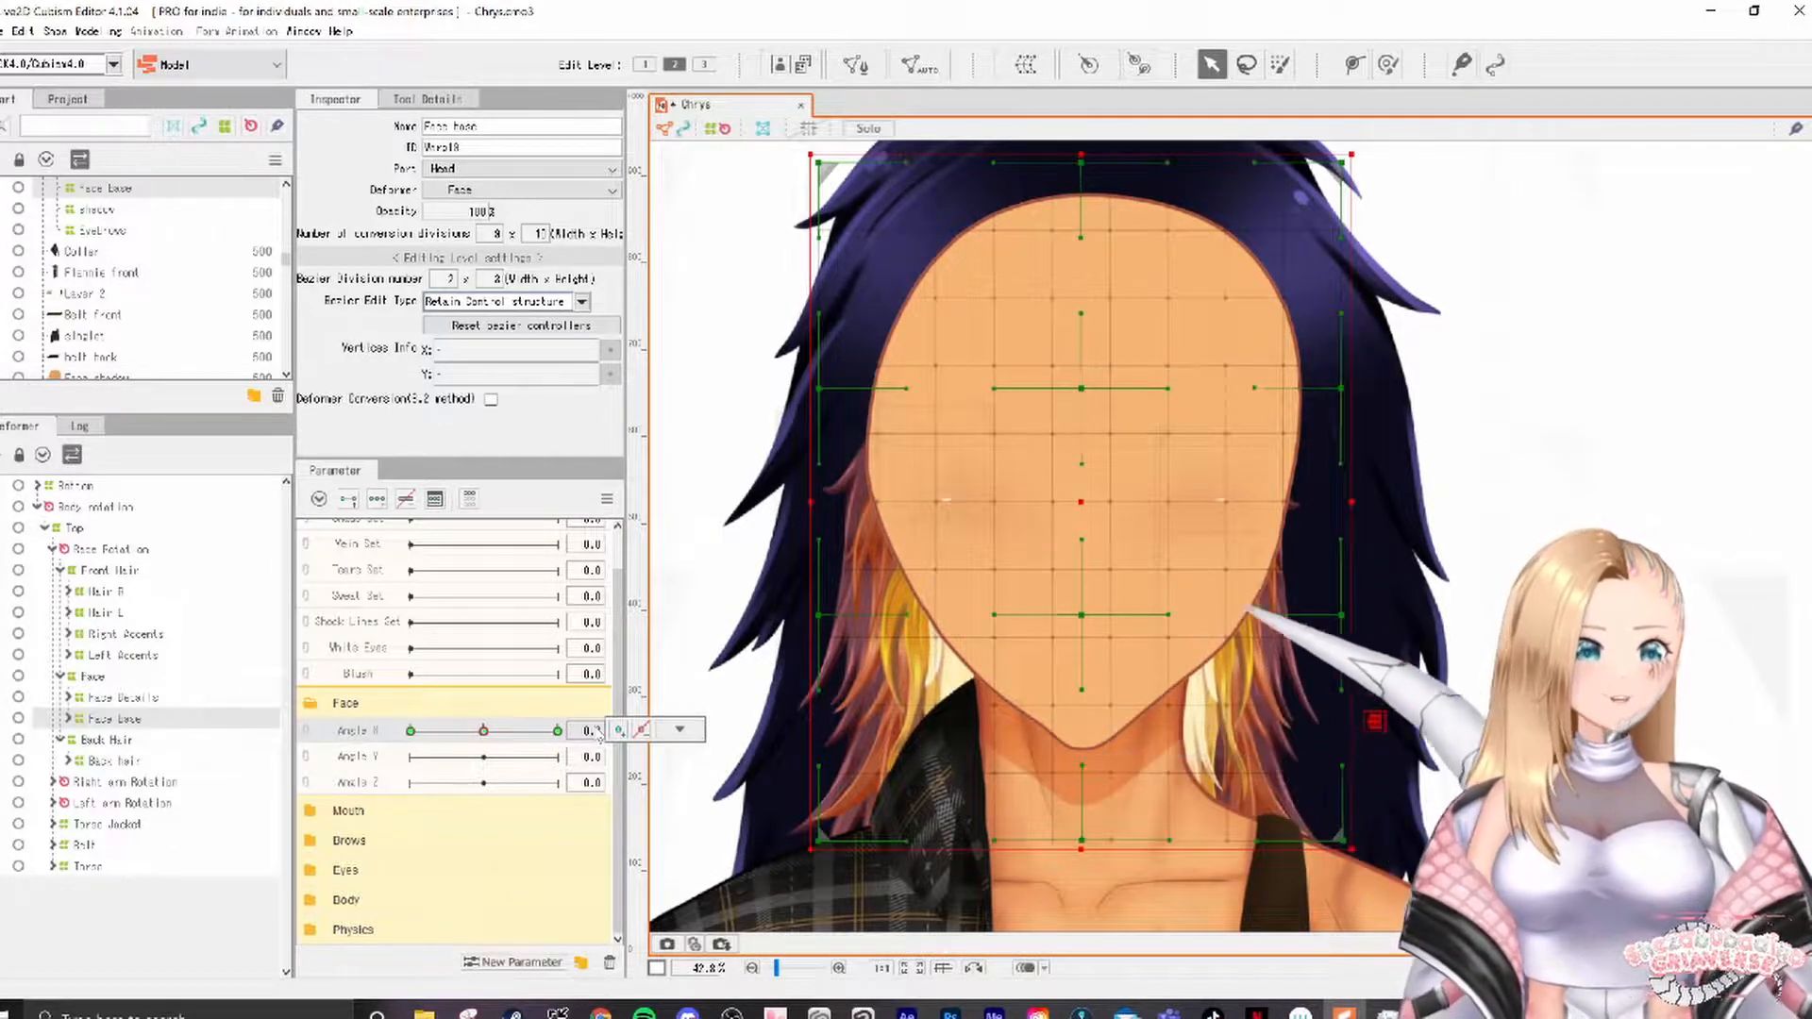
pyautogui.moveTo(501, 731); pyautogui.dragTo(568, 781)
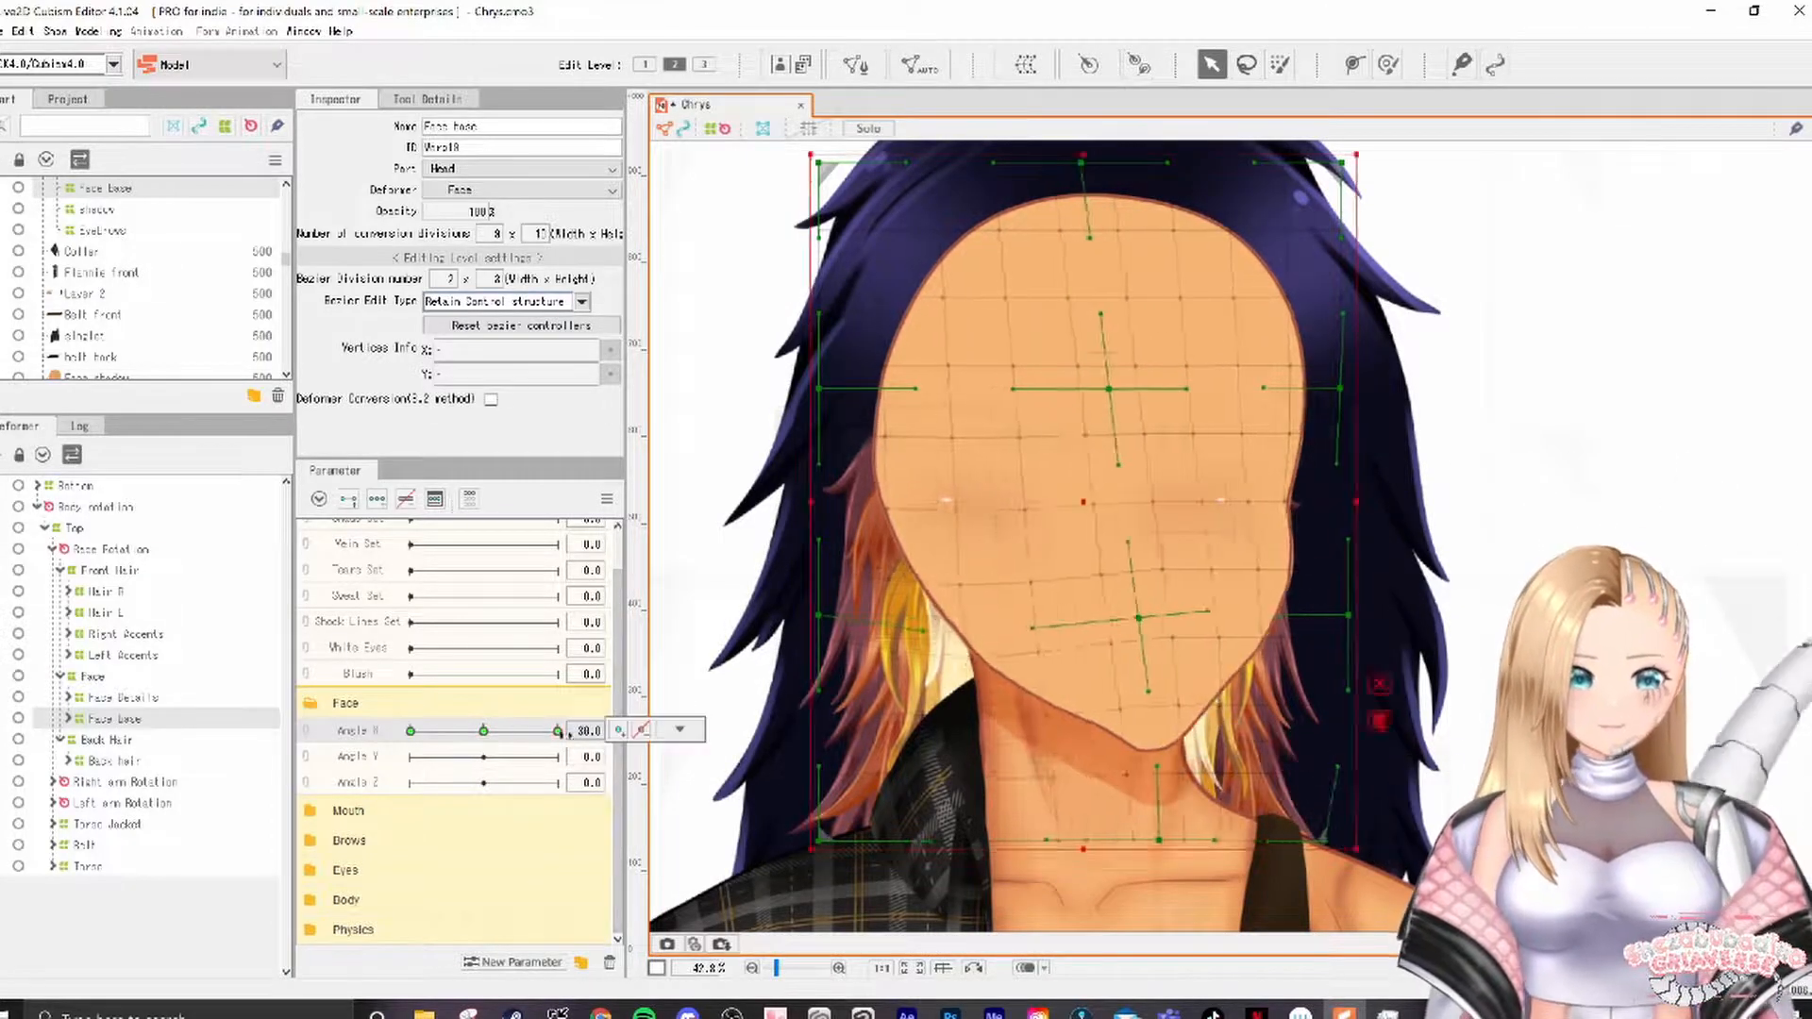
# Step: Create a warp deformer named Blush around the blush artwork inside Face Details
pyautogui.doubleClick(119, 725)
pyautogui.doubleClick(130, 700)
pyautogui.click(143, 724)
pyautogui.click(1025, 64)
pyautogui.write('Blush')
pyautogui.click(1124, 833)
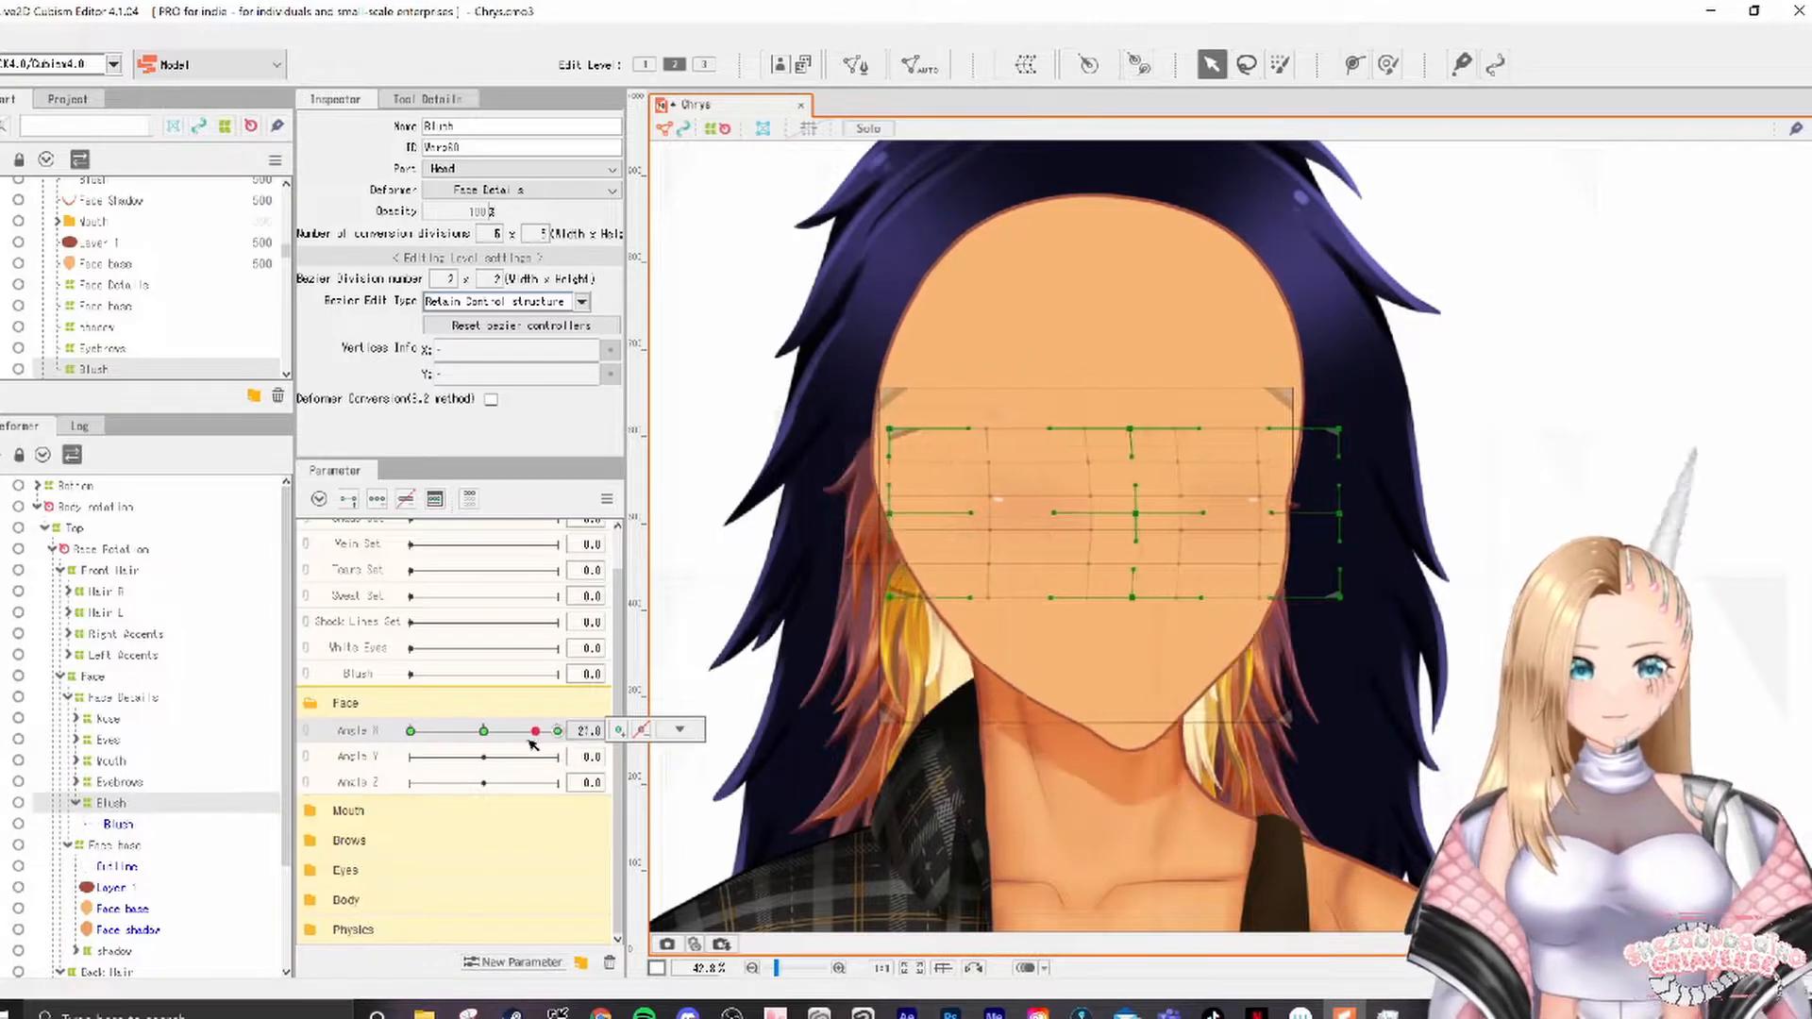
# Step: Reflect the Blush deformer's Angle X 30 pose onto the opposite side
pyautogui.click(679, 729)
pyautogui.moveTo(526, 748); pyautogui.dragTo(640, 621)
pyautogui.click(607, 499)
pyautogui.click(718, 623)
pyautogui.click(862, 740)
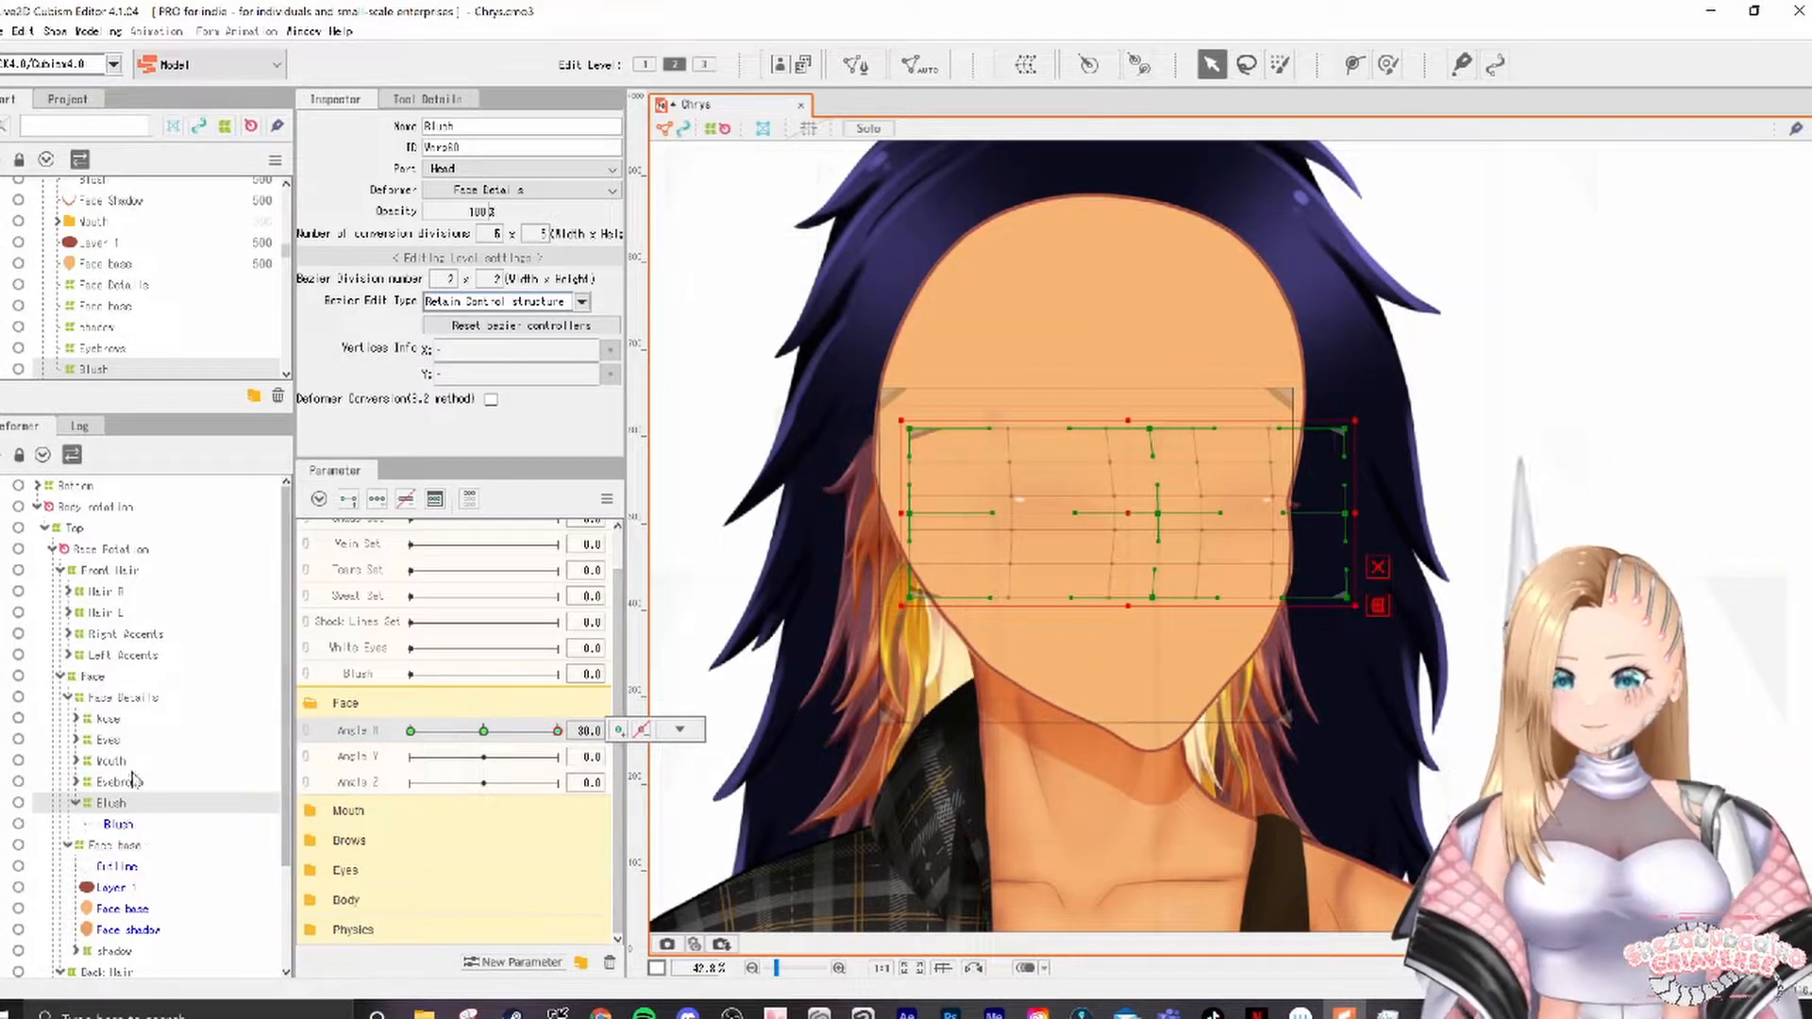
# Step: Mirror the Face base deformer's turned shape from Angle X 30 onto the -30 key
pyautogui.click(115, 845)
pyautogui.click(680, 730)
pyautogui.click(708, 635)
pyautogui.scroll(2, 914, 563)
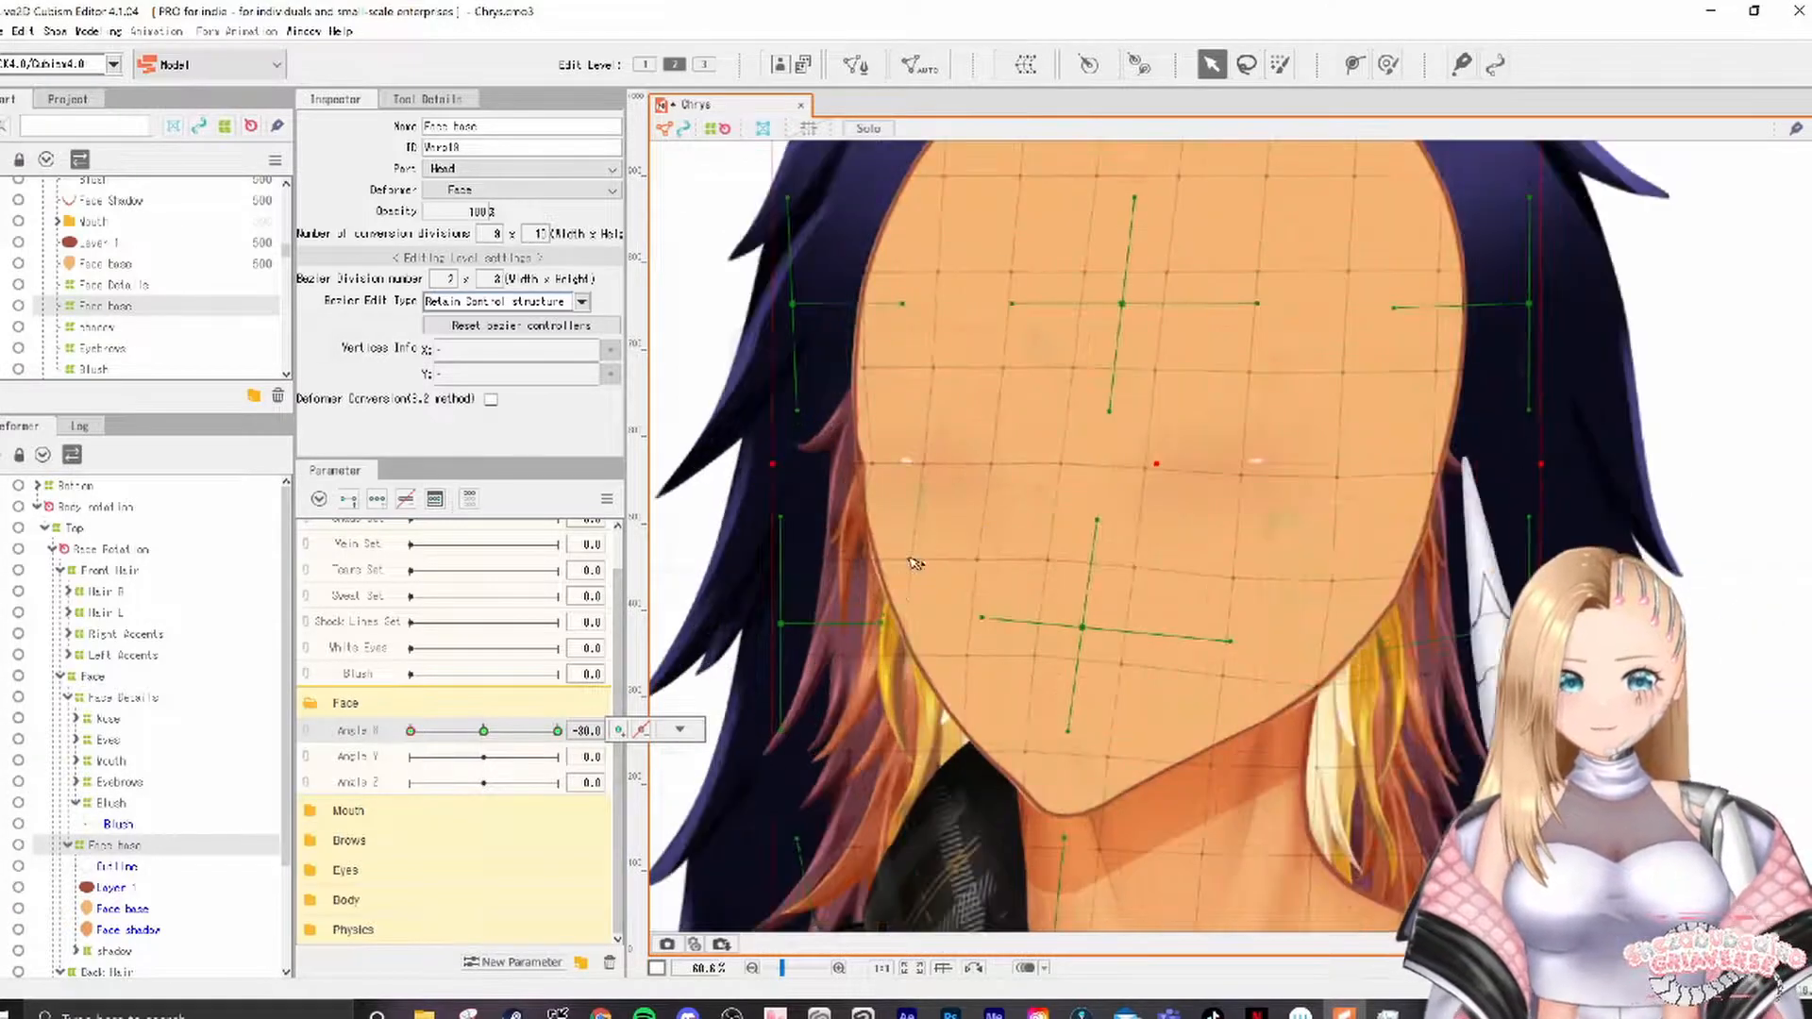
pyautogui.scroll(-2, 1194, 530)
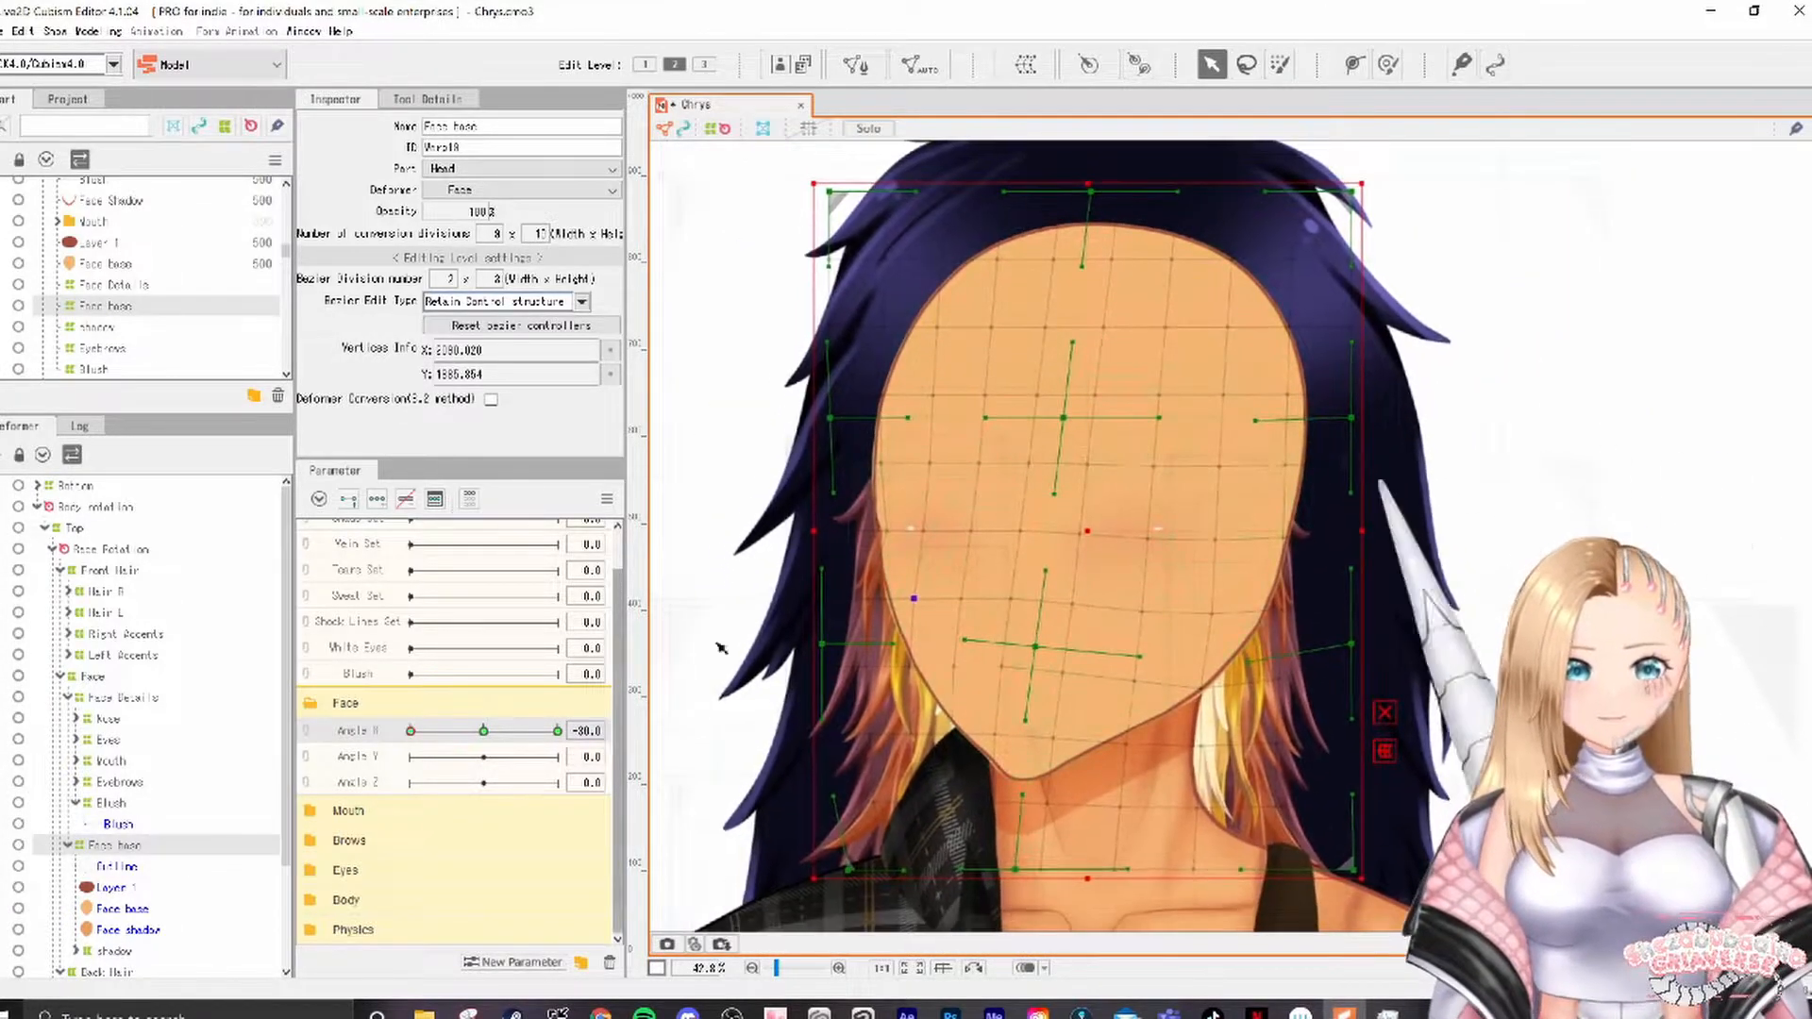
# Step: Refine the Face base's chin and jaw curve at Angle X -30
pyautogui.click(494, 730)
pyautogui.moveTo(475, 723); pyautogui.dragTo(410, 730)
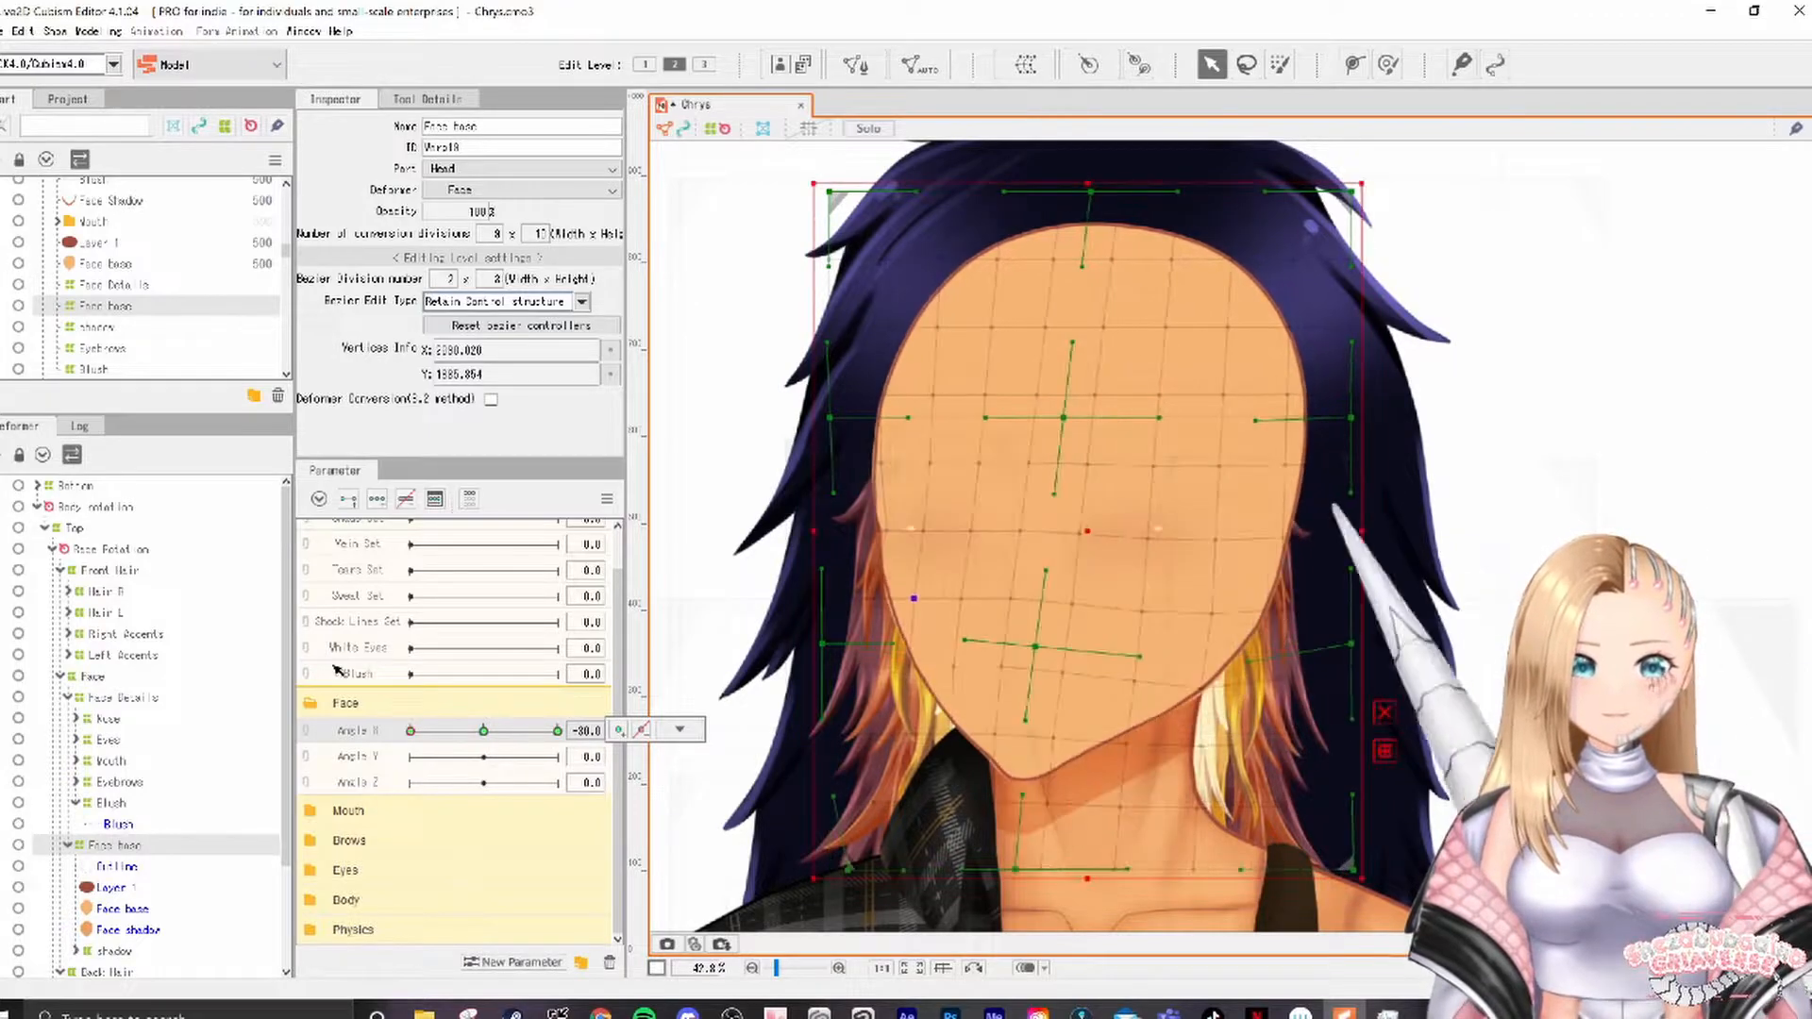
pyautogui.moveTo(1019, 869); pyautogui.dragTo(1021, 869)
pyautogui.moveTo(491, 731); pyautogui.dragTo(413, 730)
pyautogui.keyDown('shift'); pyautogui.click(956, 735); pyautogui.keyUp('shift')
pyautogui.scroll(3, 937, 735)
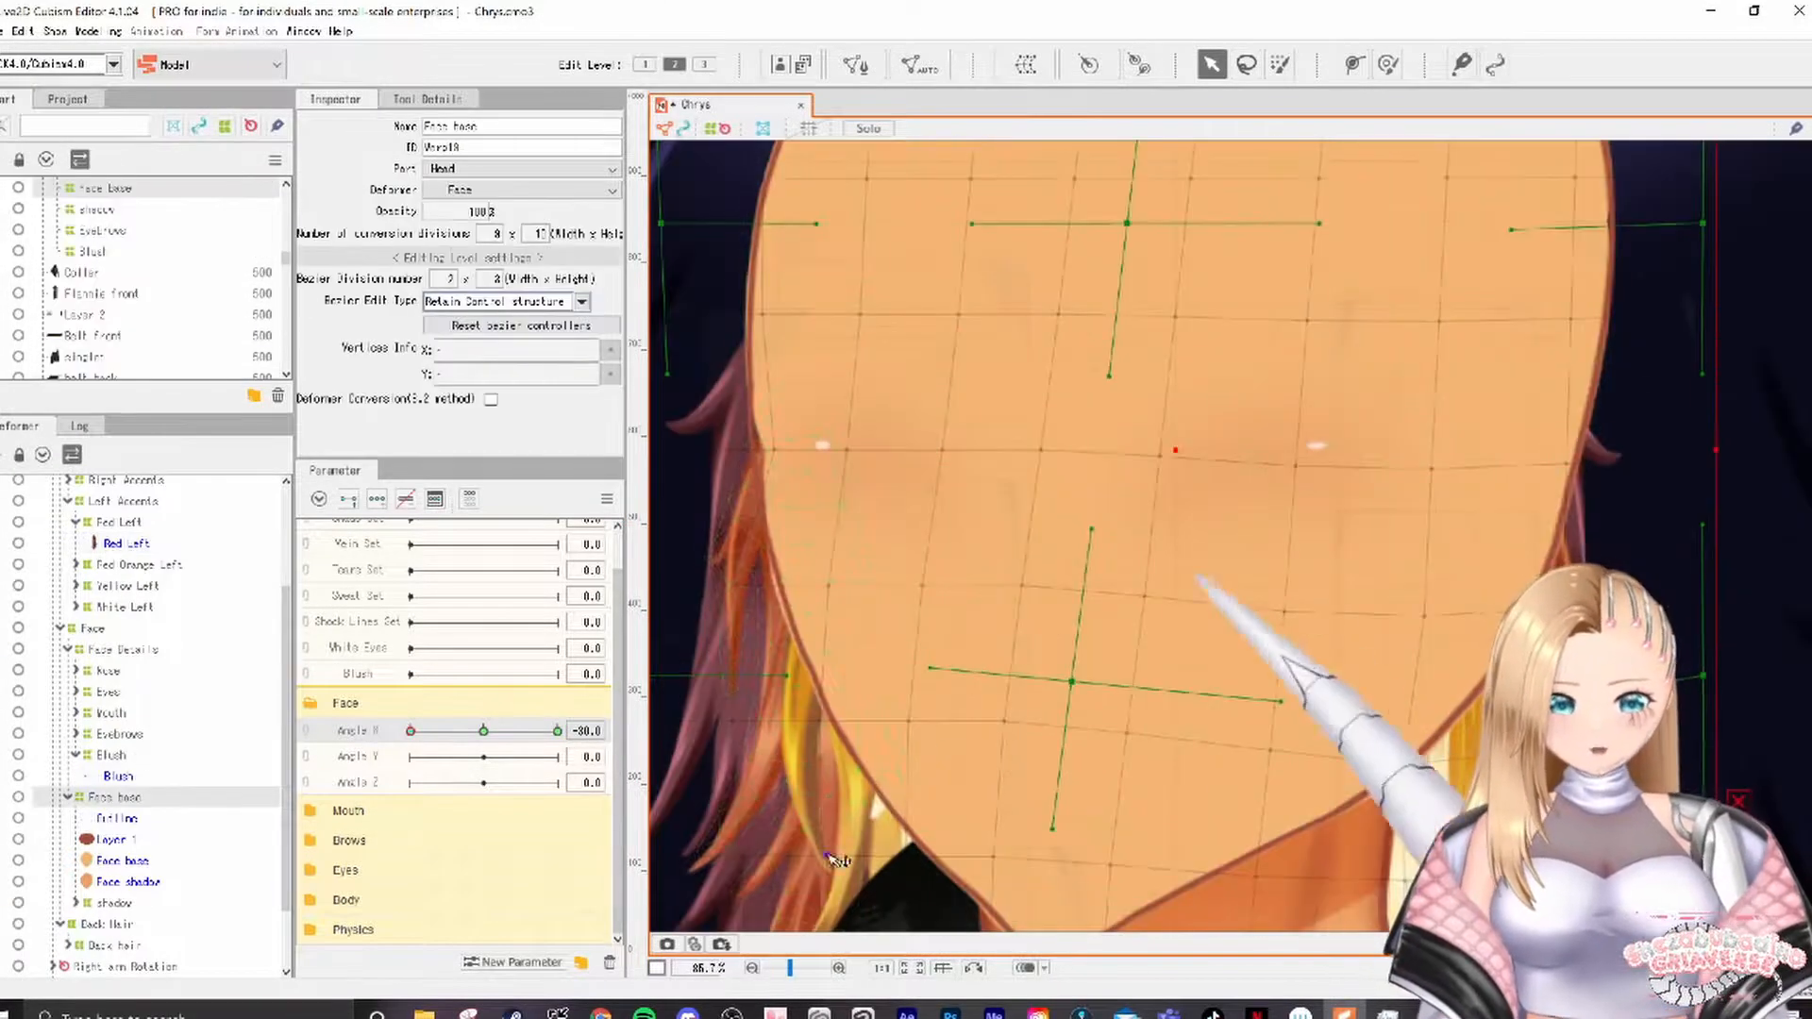
pyautogui.scroll(-2, 830, 719)
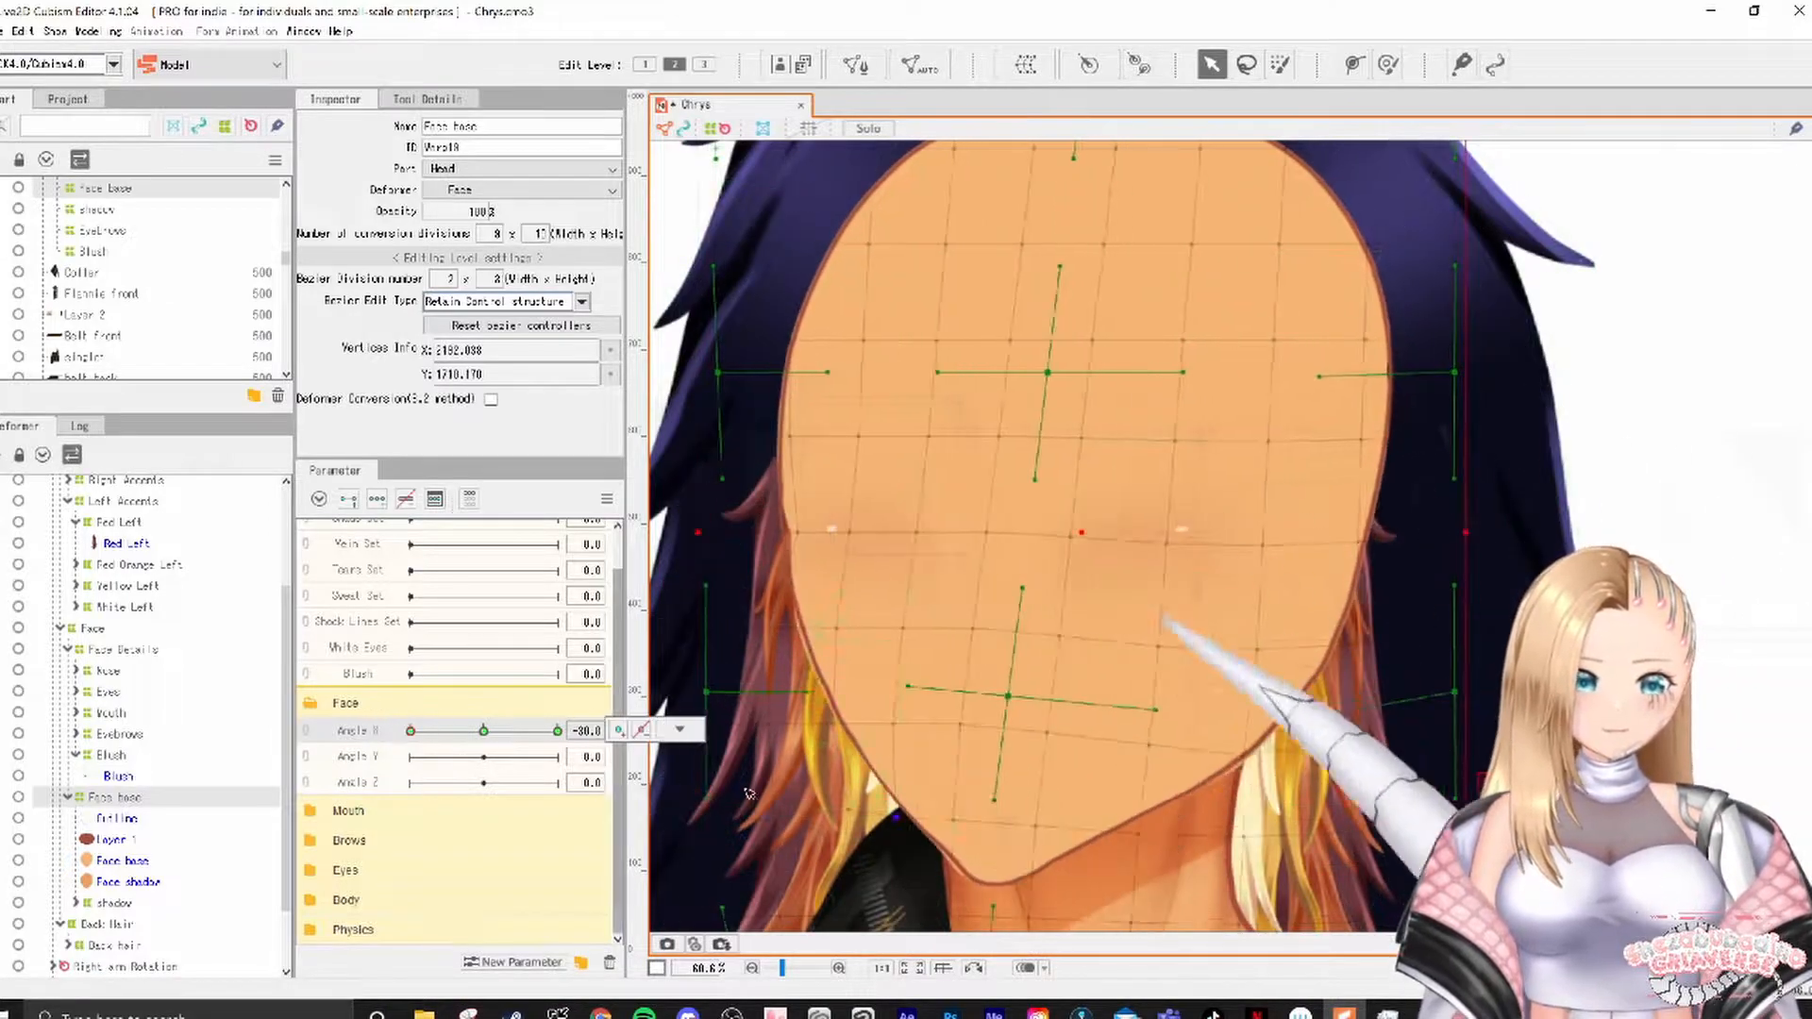
pyautogui.click(726, 629)
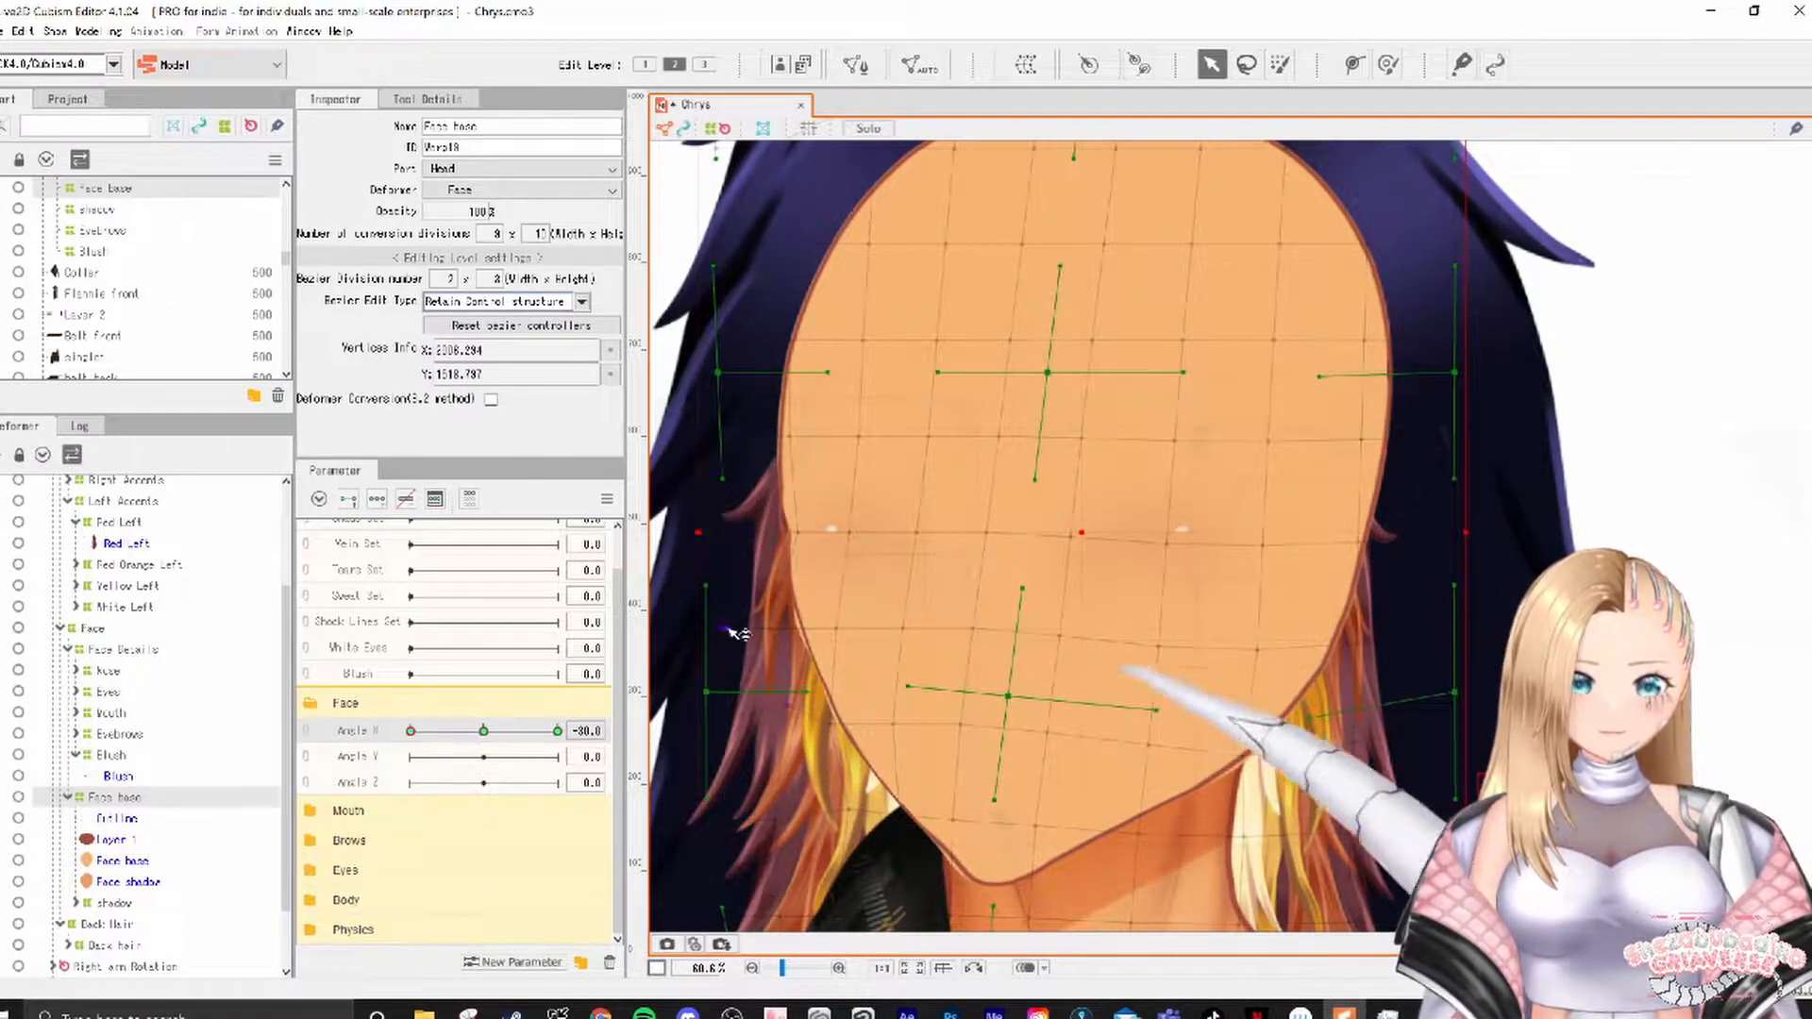
pyautogui.scroll(-1, 995, 599)
pyautogui.click(410, 732)
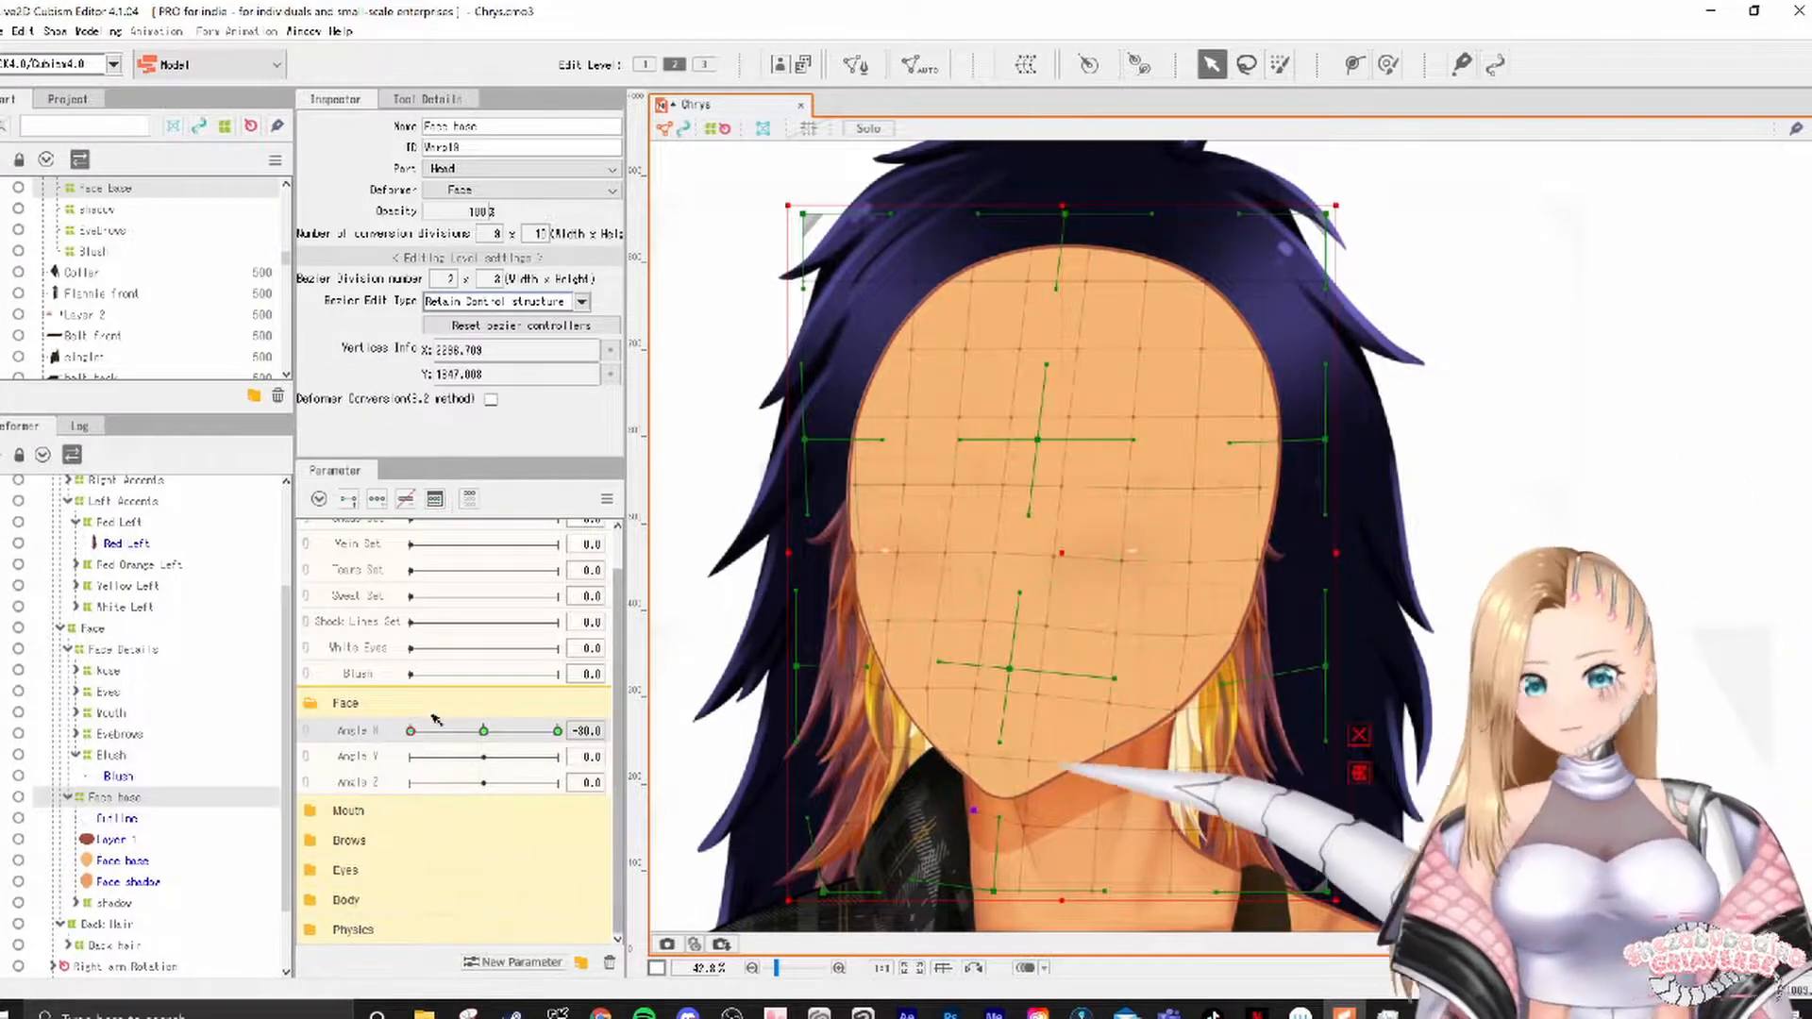
pyautogui.click(879, 730)
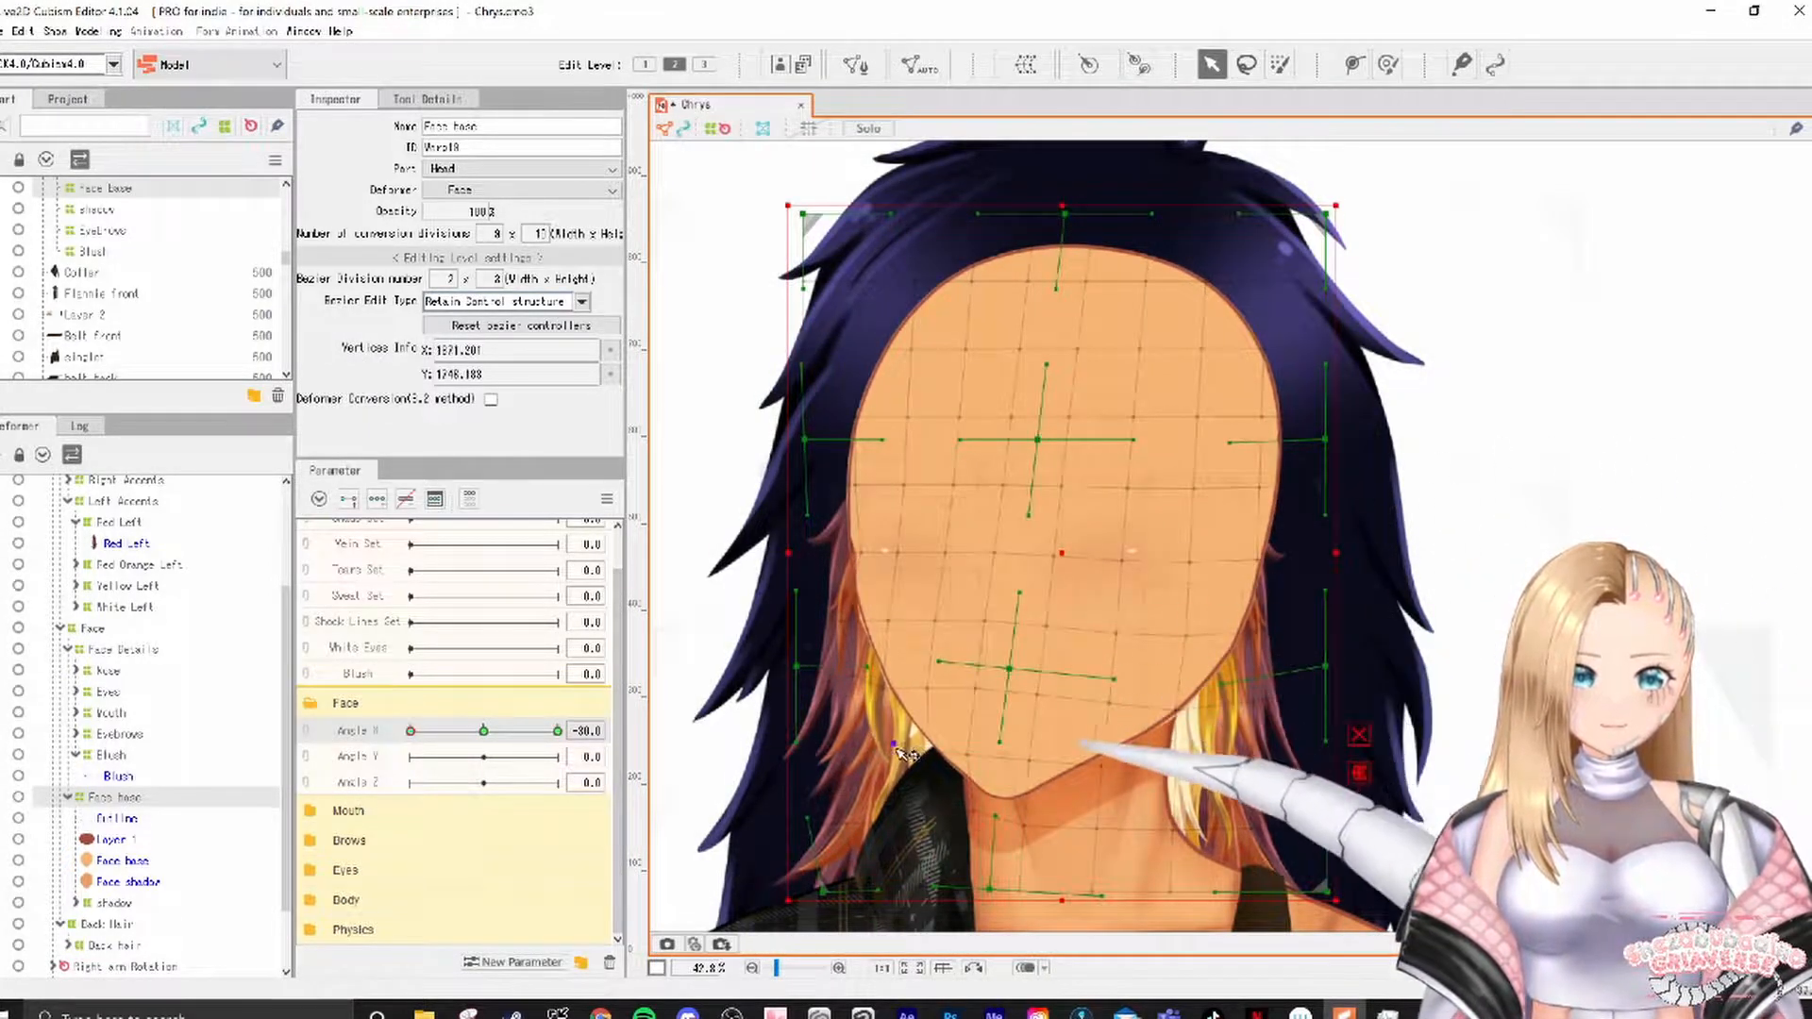
# Step: Try to push the Face base's cheek edge inward at Angle X -30
pyautogui.moveTo(1121, 392); pyautogui.dragTo(1083, 340)
pyautogui.moveTo(818, 499)
pyautogui.mouseDown()
pyautogui.moveTo(1168, 486)
pyautogui.moveTo(846, 498)
pyautogui.mouseUp()
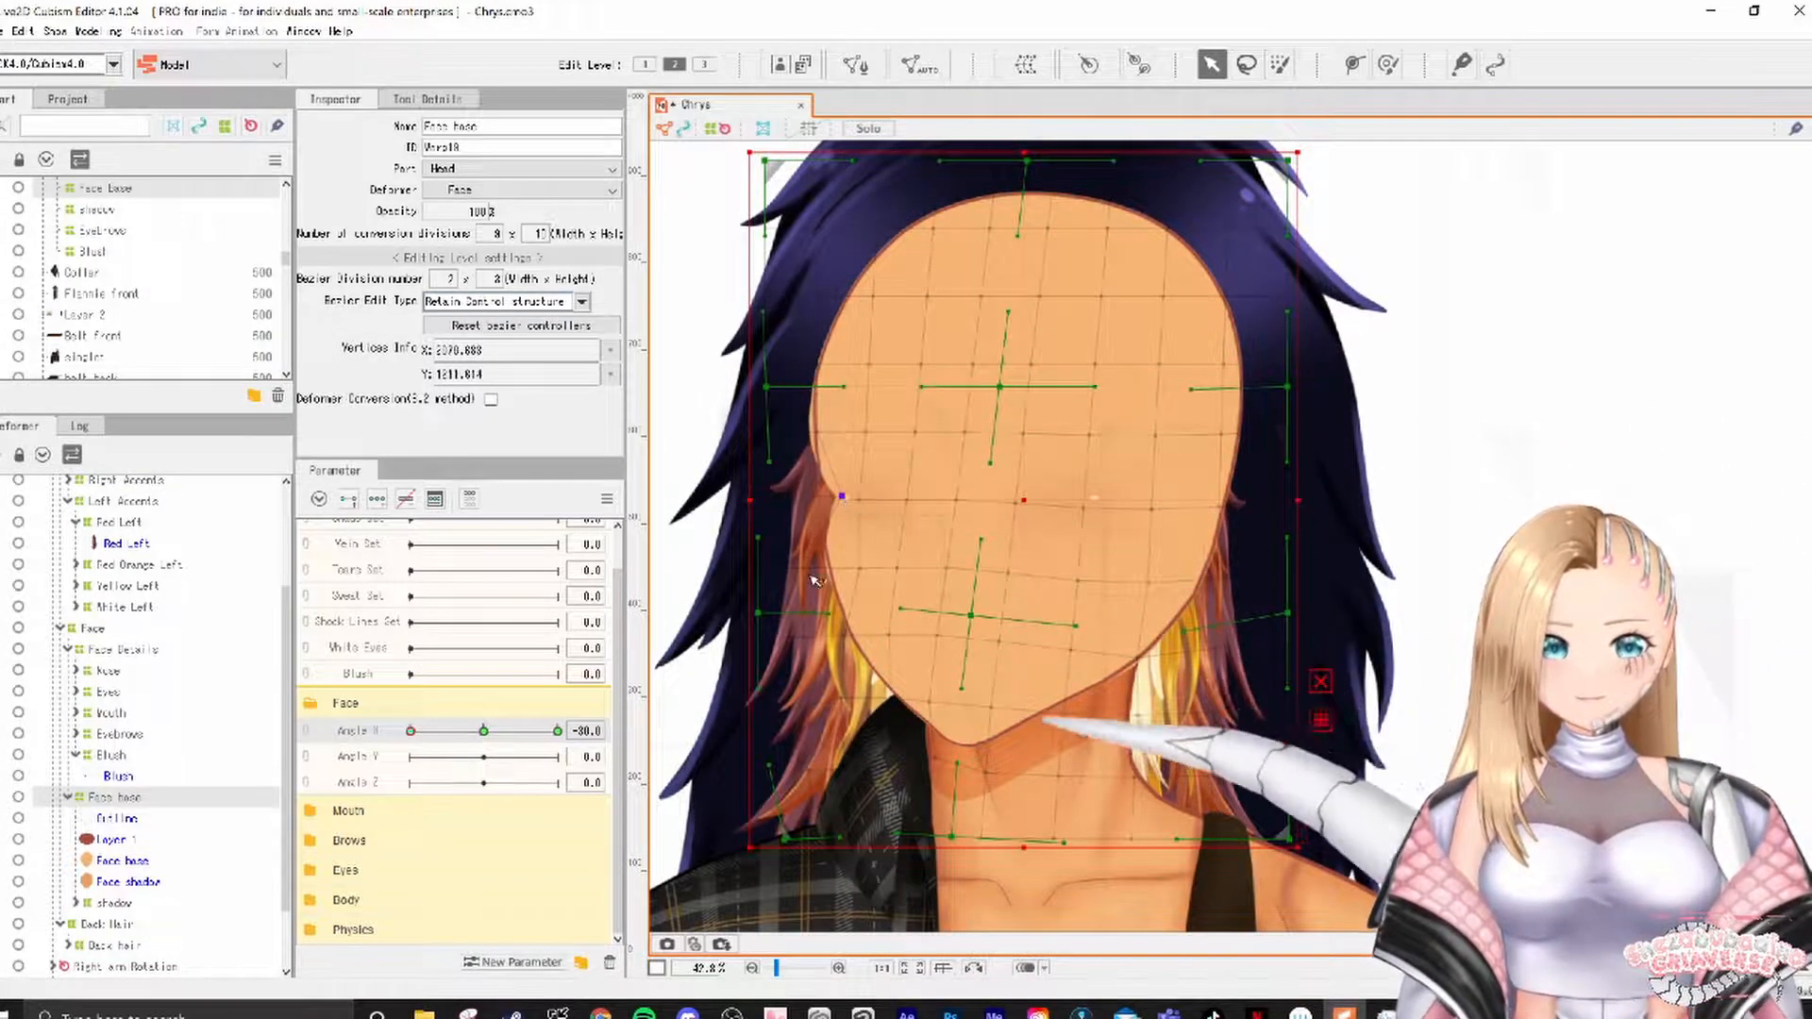
pyautogui.hotkey('ctrl', 'z')
# Step: Compare the face turn at Angle X 30 and -30 and nudge the cheek edge at -30
pyautogui.moveTo(557, 731); pyautogui.dragTo(336, 678)
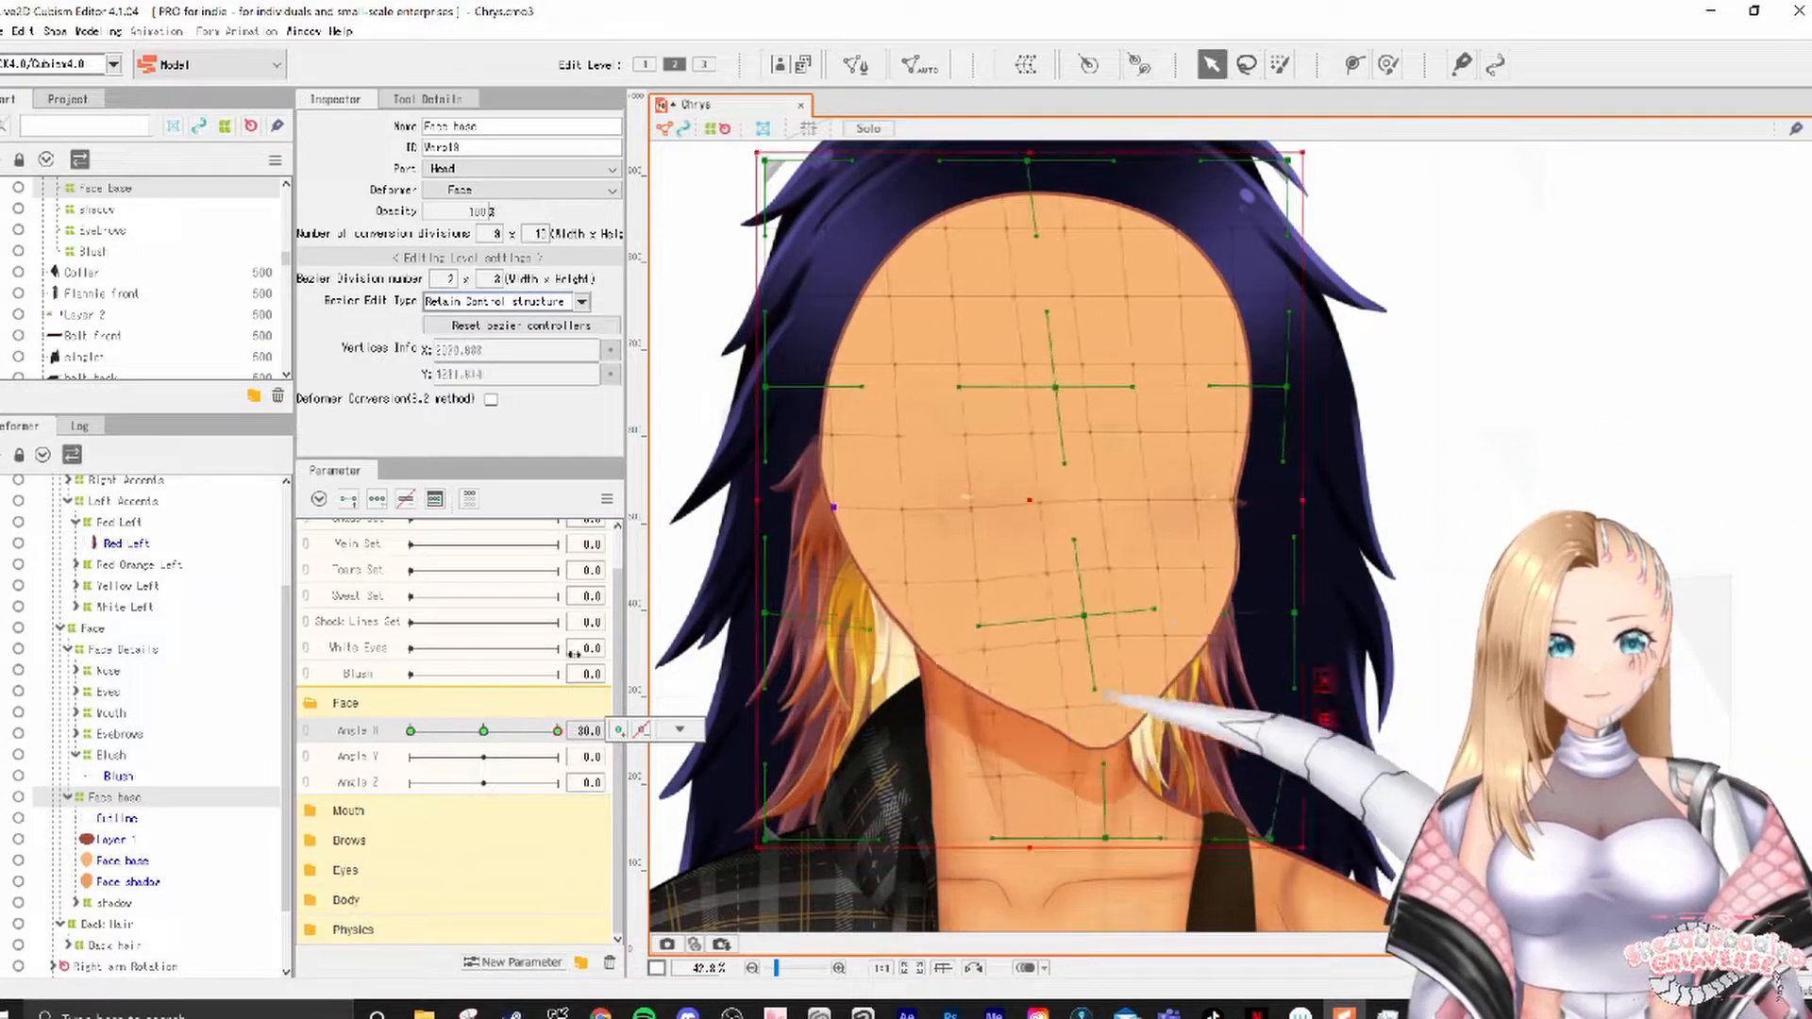
pyautogui.click(800, 503)
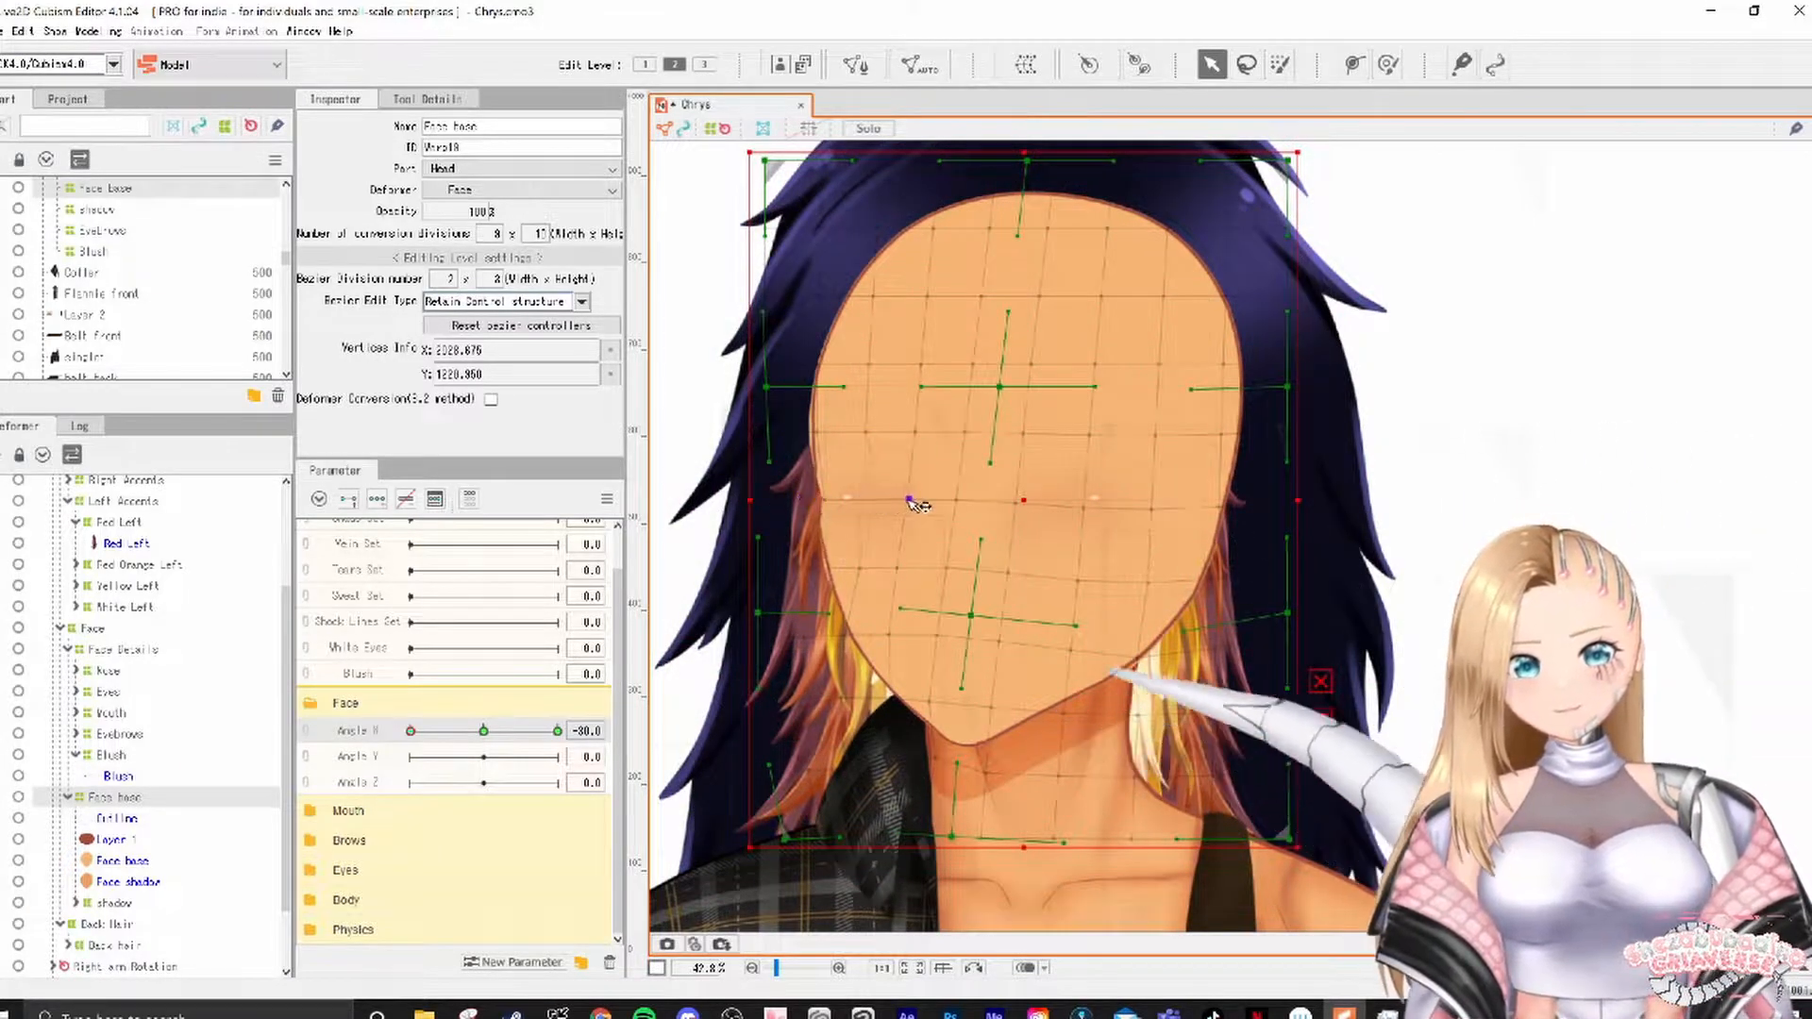
pyautogui.click(812, 501)
# Step: Generate a denser automatic mesh for the Outline art mesh with Angle X at 0
pyautogui.moveTo(410, 731); pyautogui.dragTo(490, 739)
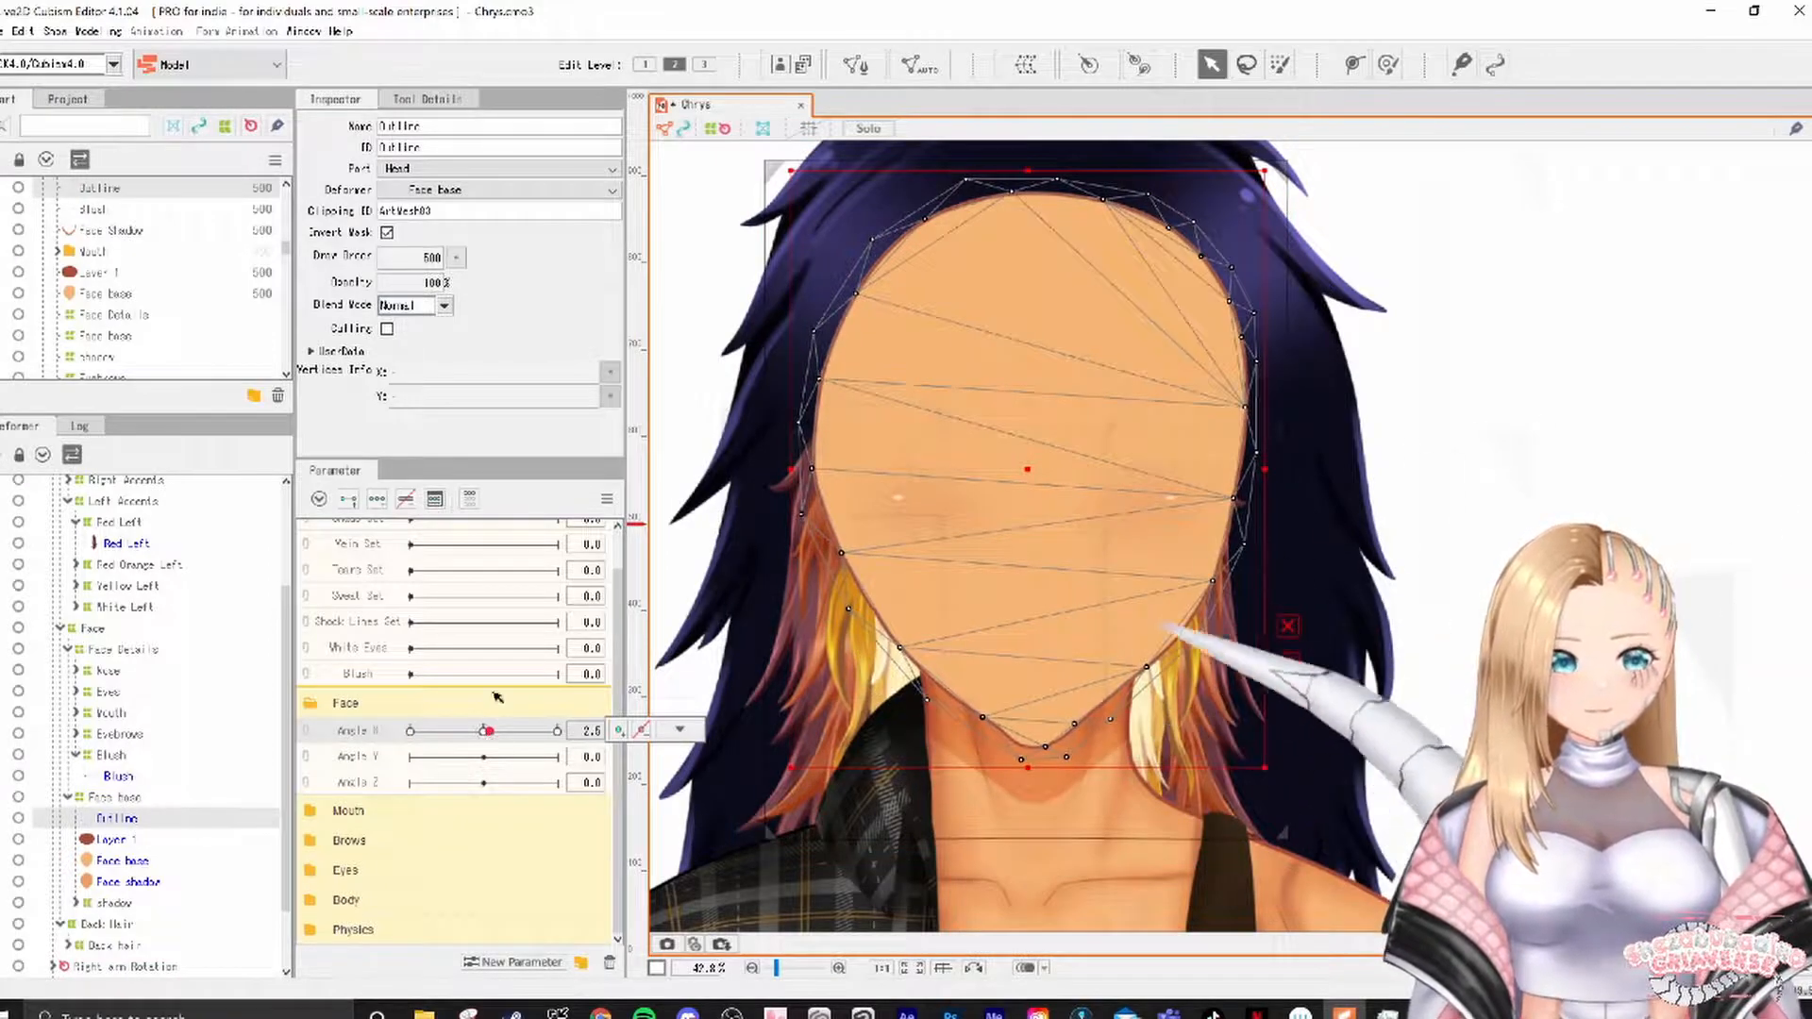
pyautogui.click(483, 731)
pyautogui.click(920, 64)
pyautogui.click(1010, 420)
pyautogui.click(908, 452)
pyautogui.click(1024, 369)
pyautogui.click(137, 861)
pyautogui.click(151, 882)
pyautogui.click(117, 818)
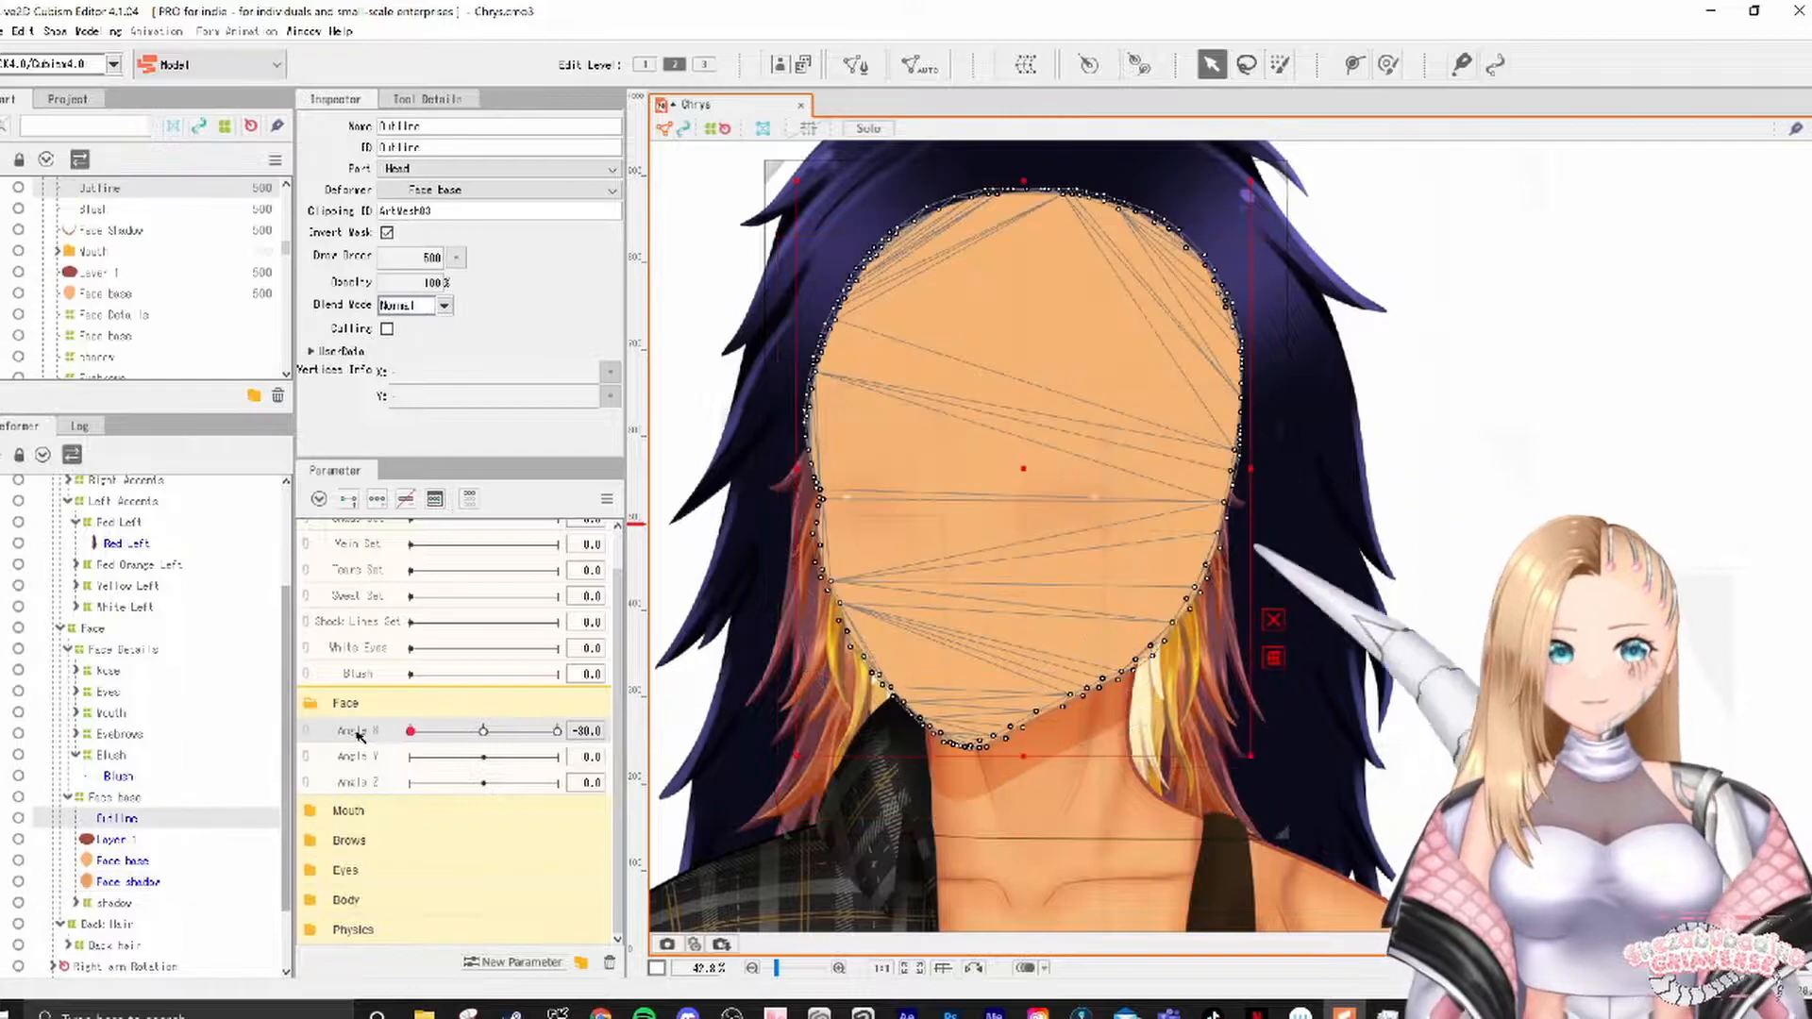
# Step: Regenerate the Outline's automatic mesh with a different preset and adjusted point settings
pyautogui.click(920, 64)
pyautogui.click(913, 418)
pyautogui.click(897, 468)
pyautogui.moveTo(906, 371); pyautogui.dragTo(1577, 285)
pyautogui.scroll(6, 935, 722)
pyautogui.click(1510, 334)
pyautogui.click(1501, 352)
pyautogui.click(1501, 334)
pyautogui.click(1491, 384)
pyautogui.click(1693, 285)
pyautogui.scroll(-3, 1029, 458)
# Step: Add two Angle X keys to the Outline and brush its cheek edge outward at Angle X -30
pyautogui.moveTo(483, 731); pyautogui.dragTo(411, 731)
pyautogui.scroll(4, 929, 453)
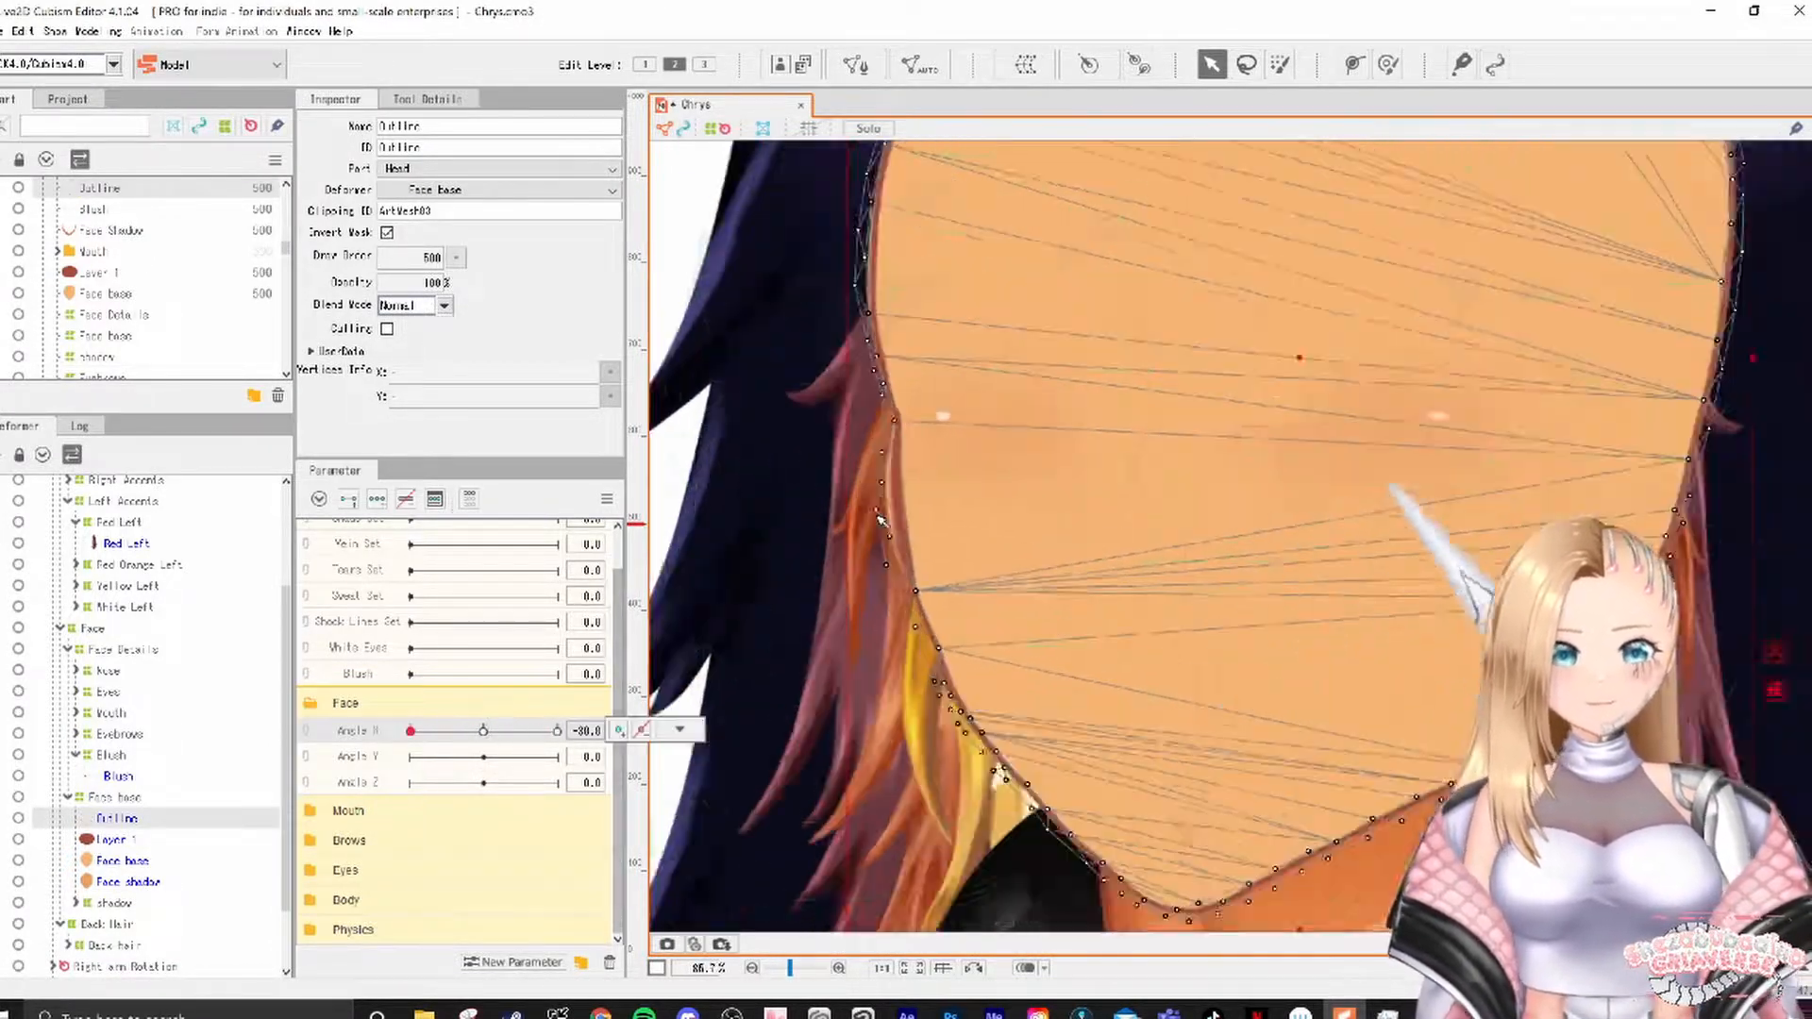
pyautogui.click(348, 499)
pyautogui.click(1387, 65)
pyautogui.moveTo(870, 547); pyautogui.dragTo(842, 547)
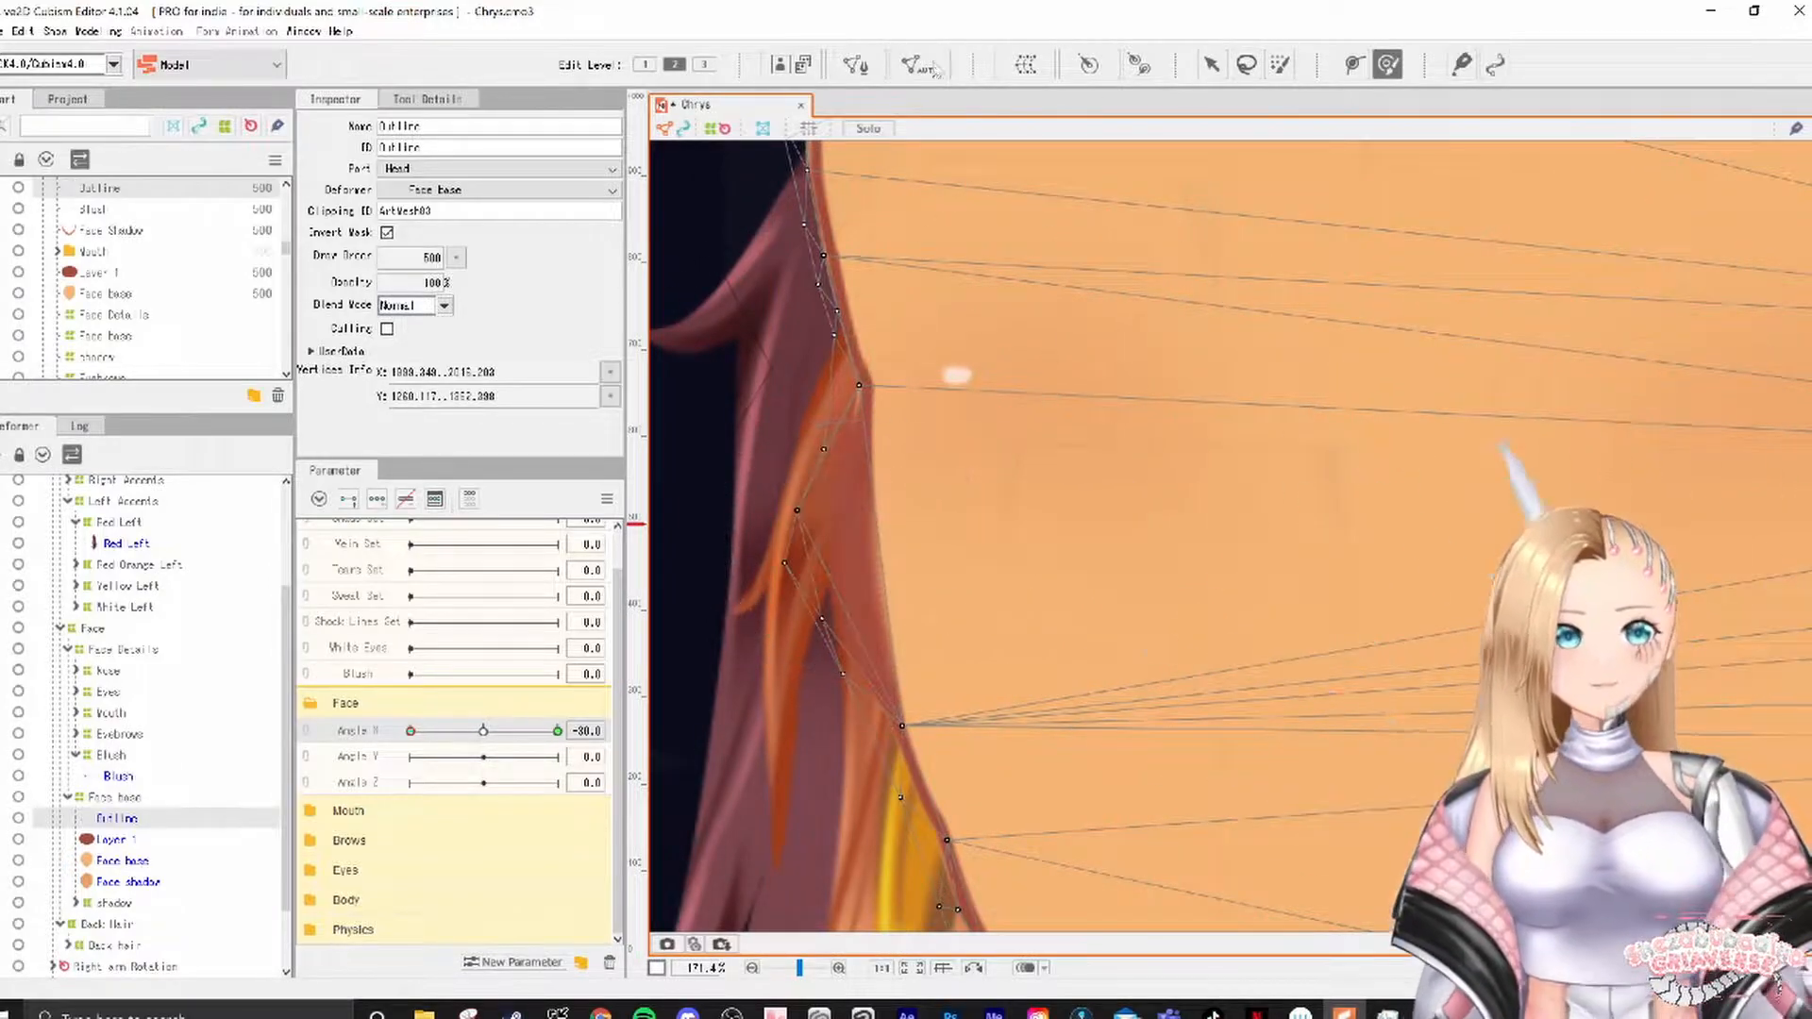
# Step: Add a vertex to the Outline mesh along the cheek edge
pyautogui.click(855, 64)
pyautogui.click(382, 110)
pyautogui.click(845, 132)
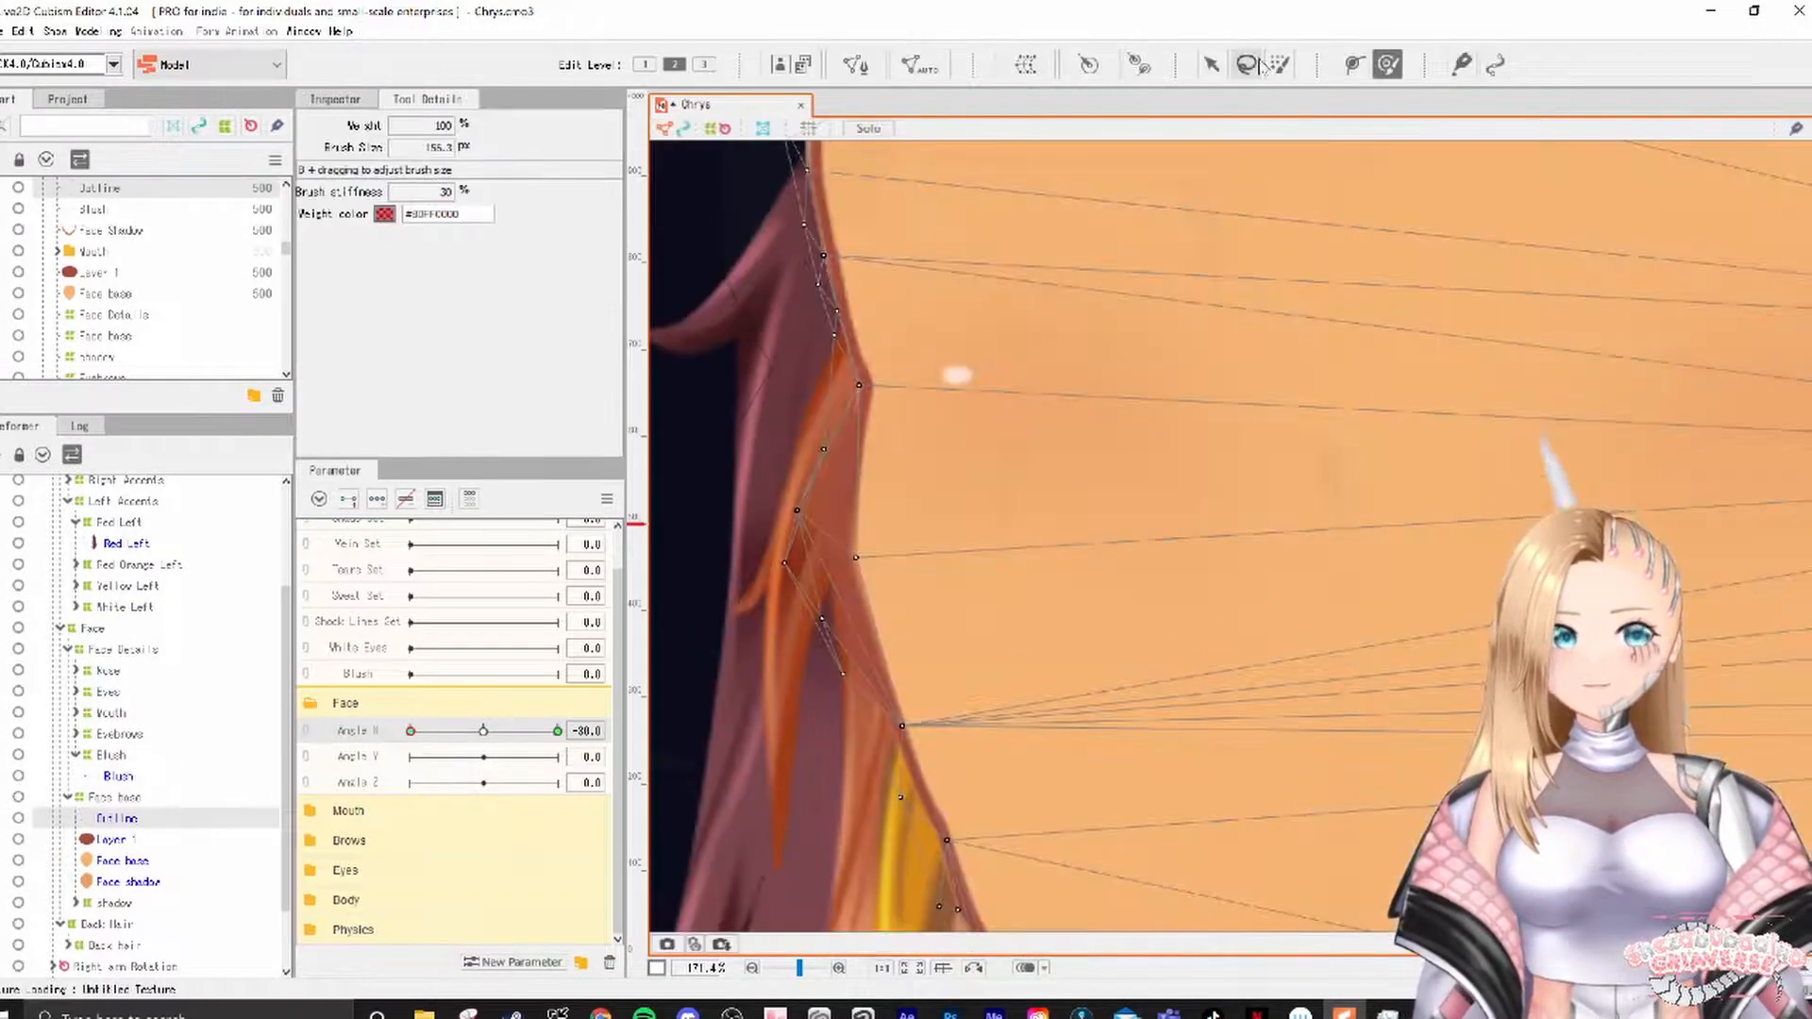
# Step: Smooth the Outline's cheek edge at Angle X -30 with the deform brush
pyautogui.click(1387, 65)
pyautogui.scroll(-3, 769, 542)
pyautogui.scroll(1, 797, 540)
pyautogui.moveTo(815, 536); pyautogui.dragTo(795, 535)
pyautogui.scroll(-2, 1099, 531)
pyautogui.click(1212, 64)
# Step: Adjust the Face base deformer's cheek and lower jaw edge at Angle X -30
pyautogui.click(114, 798)
pyautogui.scroll(2, 1066, 500)
pyautogui.moveTo(863, 619); pyautogui.dragTo(846, 620)
pyautogui.scroll(-2, 1154, 500)
pyautogui.scroll(1, 1300, 627)
pyautogui.moveTo(410, 730)
pyautogui.mouseDown()
pyautogui.moveTo(552, 730)
pyautogui.moveTo(411, 730)
pyautogui.mouseUp()
pyautogui.moveTo(943, 655); pyautogui.dragTo(948, 648)
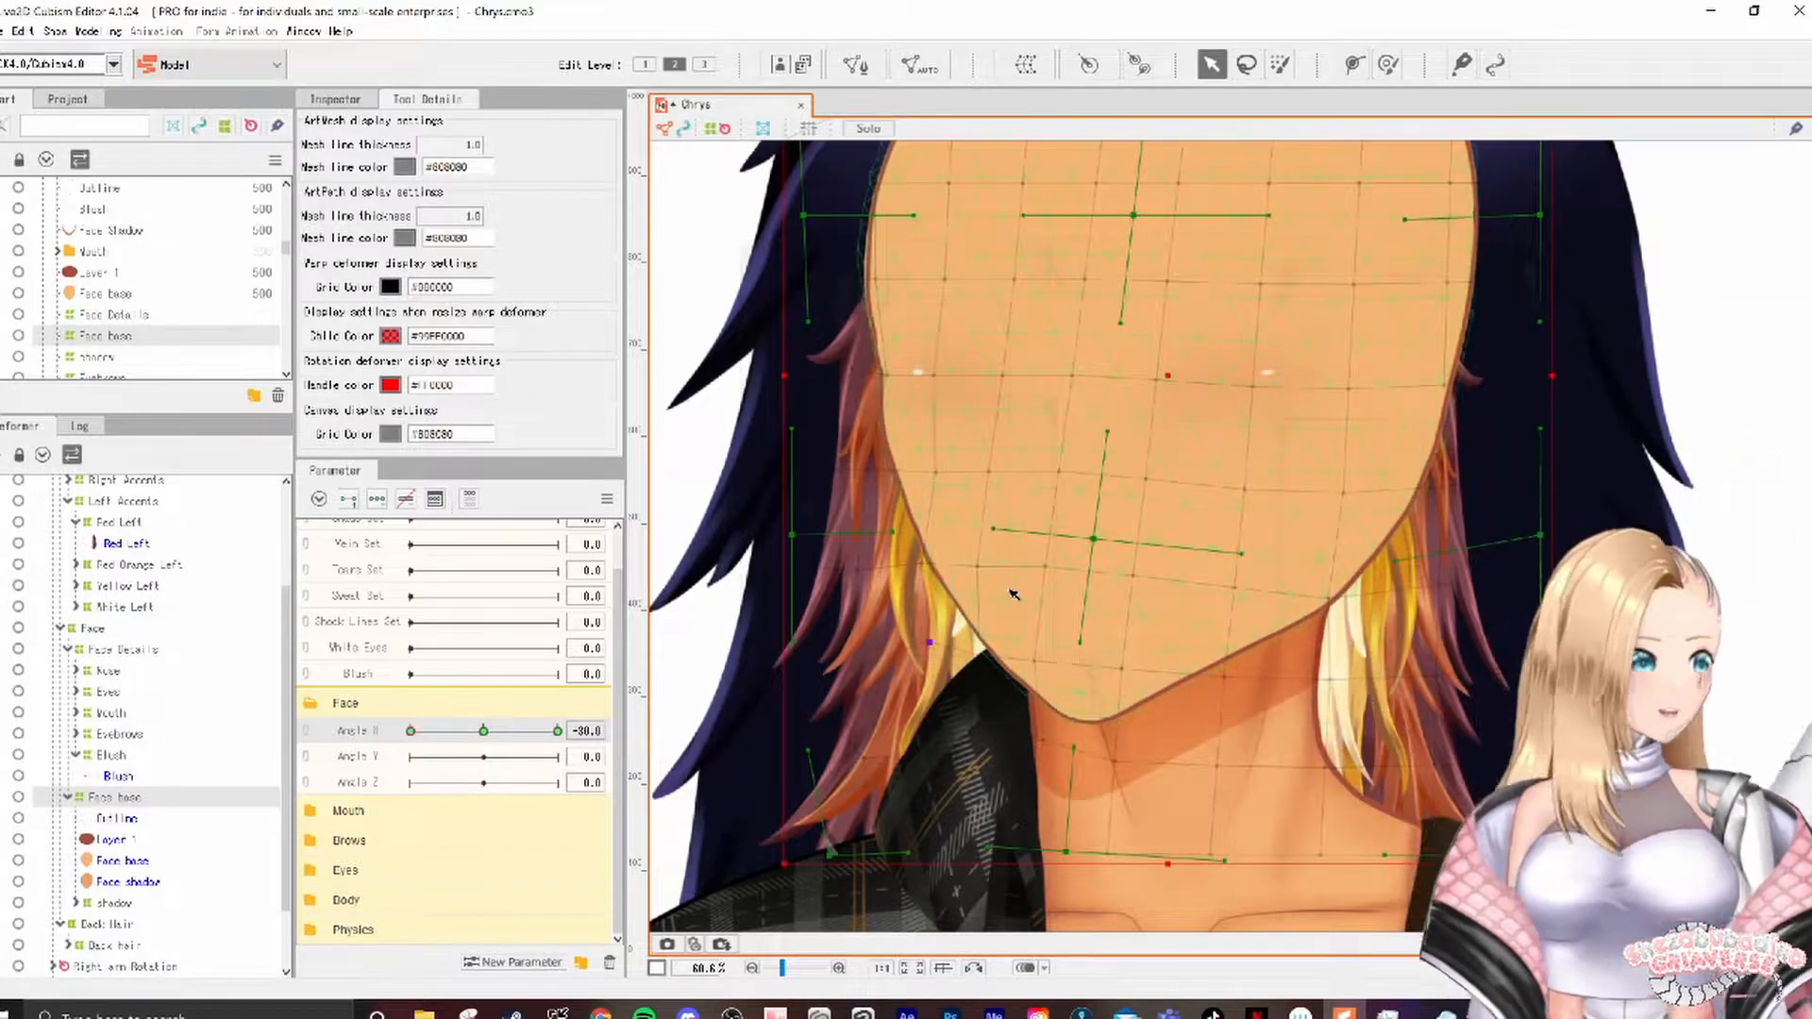
# Step: Reset Angle X to 0, rename the deformer Face base X Y and give it three Angle Y keys
pyautogui.click(484, 731)
pyautogui.click(405, 498)
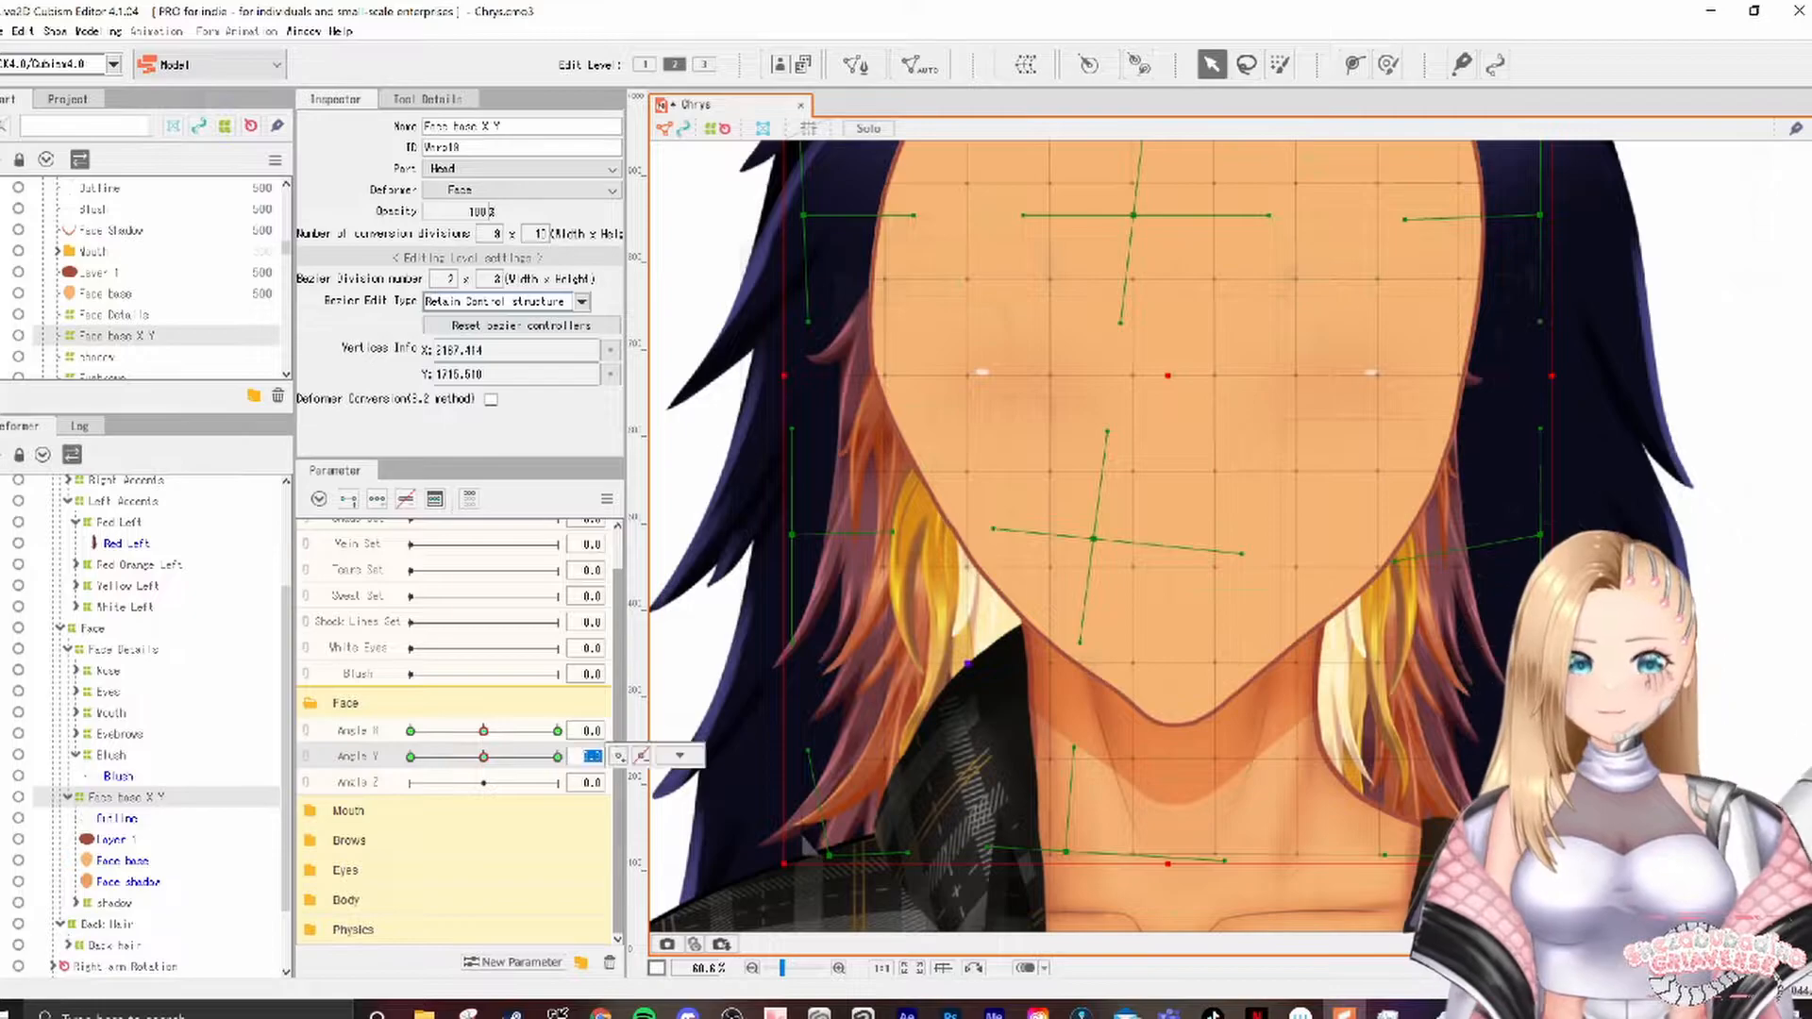
# Step: Undo the Face base rename and Angle Y keys and recheck the jaw edge at Angle X -30
pyautogui.scroll(-3, 1173, 546)
pyautogui.hotkey('ctrl', 'z')
pyautogui.hotkey('ctrl', 'z')
pyautogui.hotkey('ctrl', 'z')
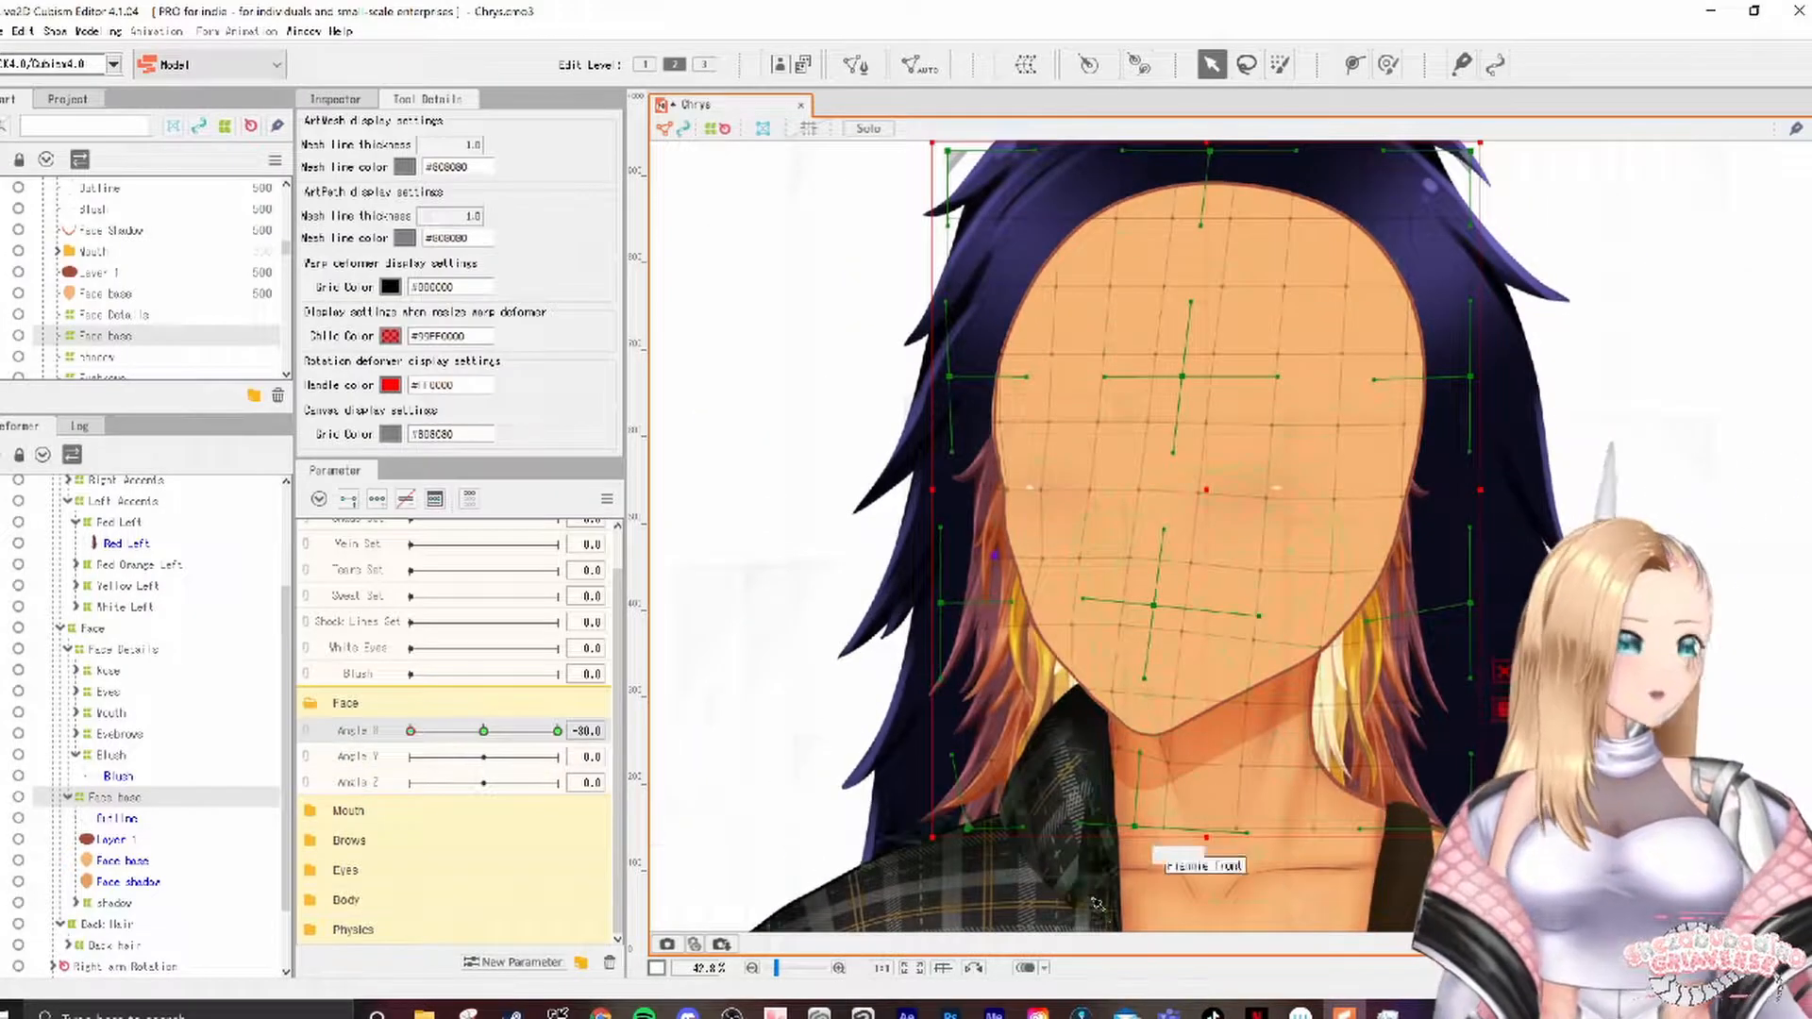
pyautogui.scroll(3, 1086, 613)
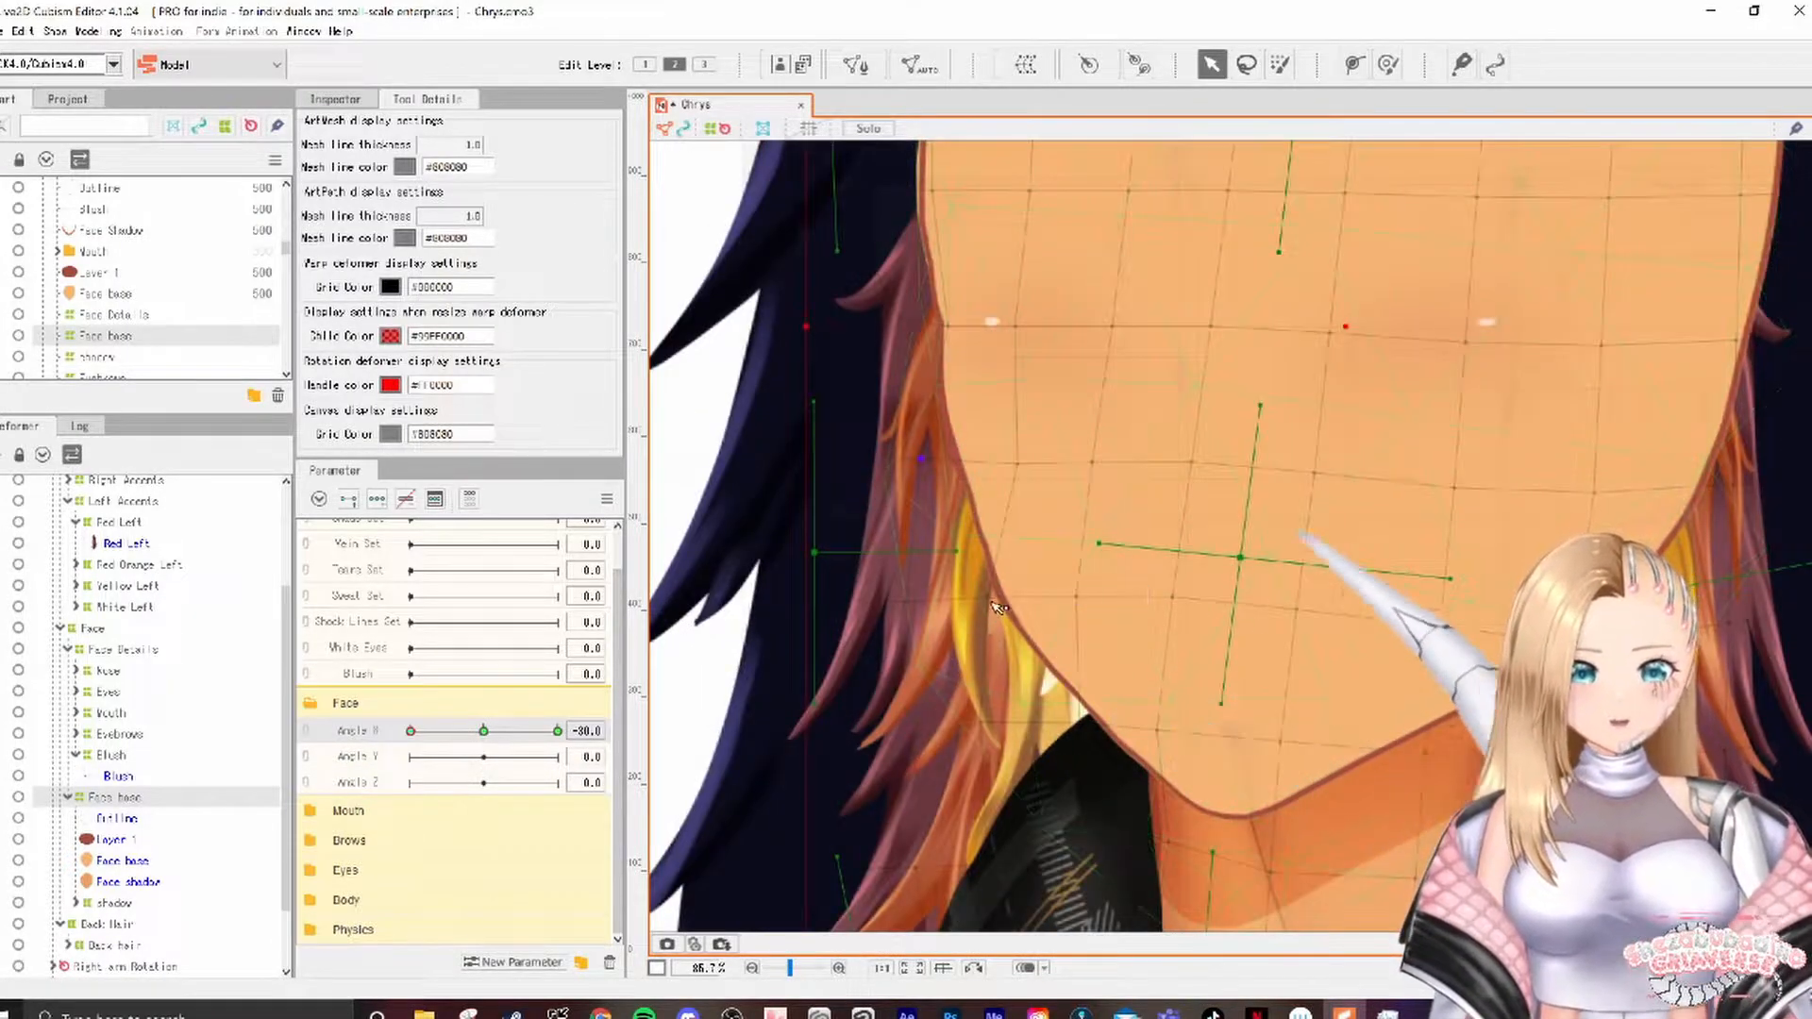
pyautogui.scroll(-2, 1011, 602)
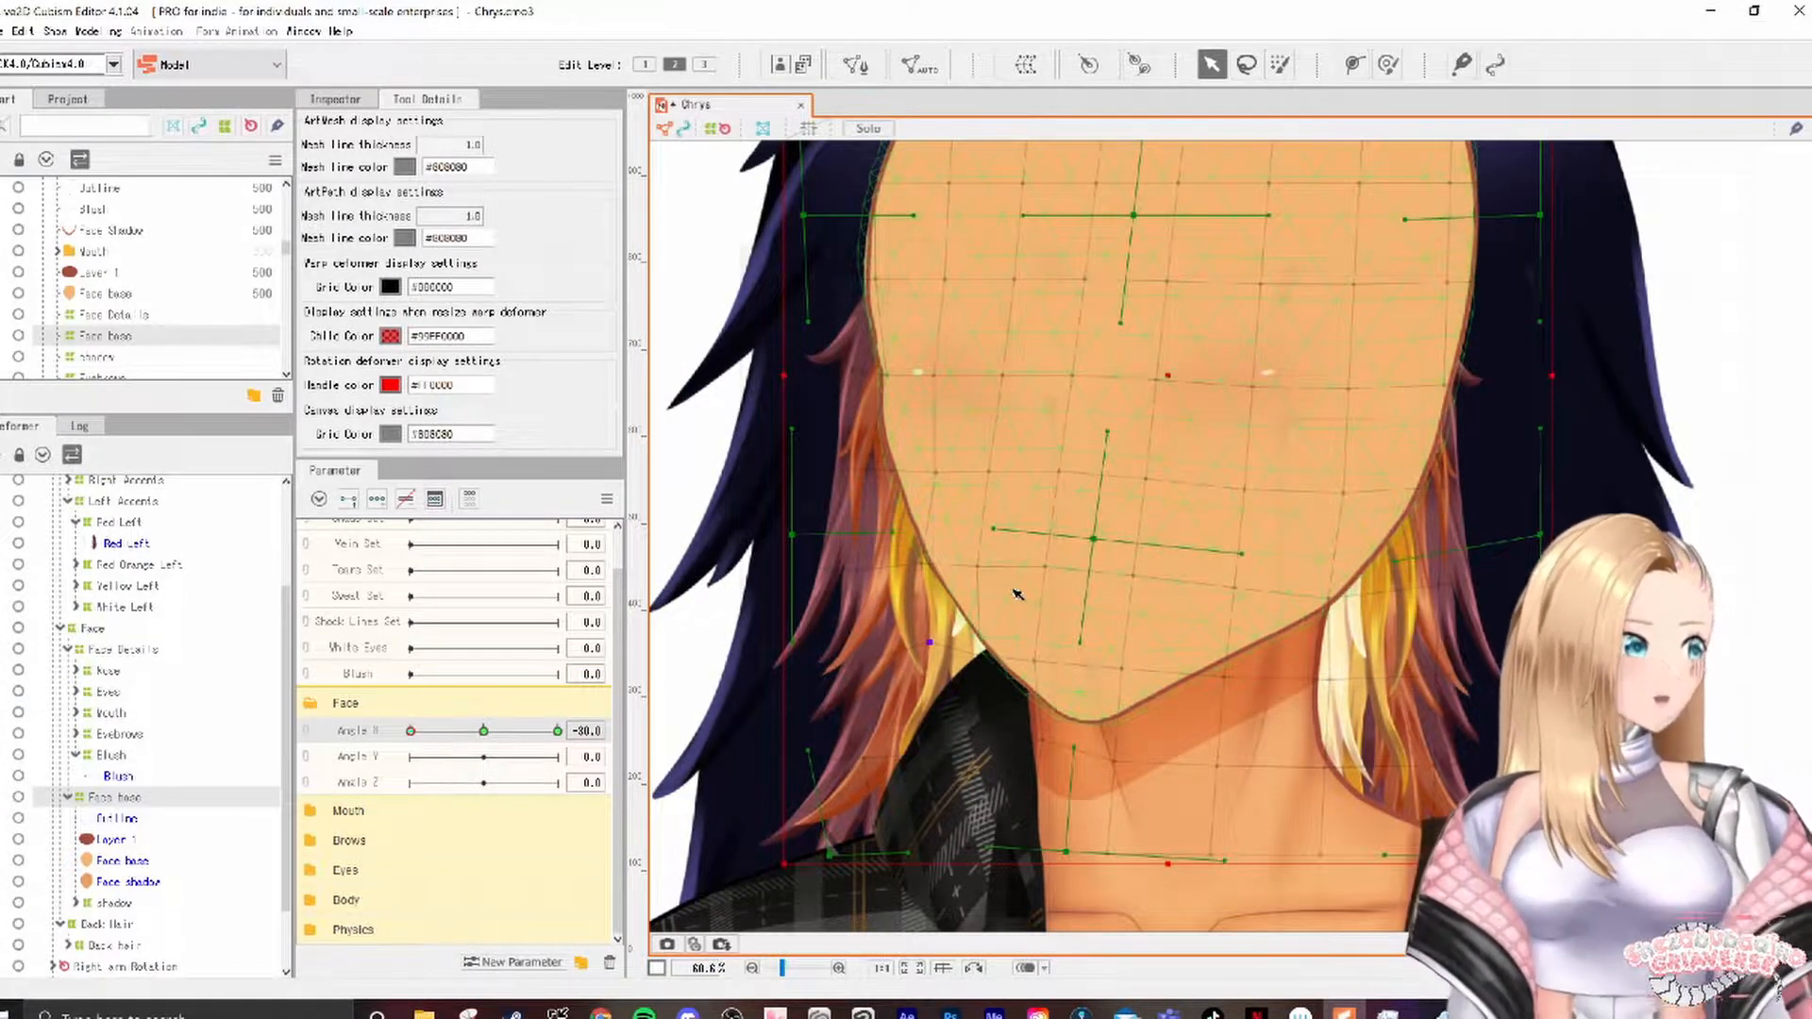
# Step: Return Angle X to 0, put three keys on Angle Y and name the deformer Face base X Y
pyautogui.click(483, 731)
pyautogui.click(472, 757)
pyautogui.click(376, 499)
pyautogui.click(127, 798)
pyautogui.press('Return')
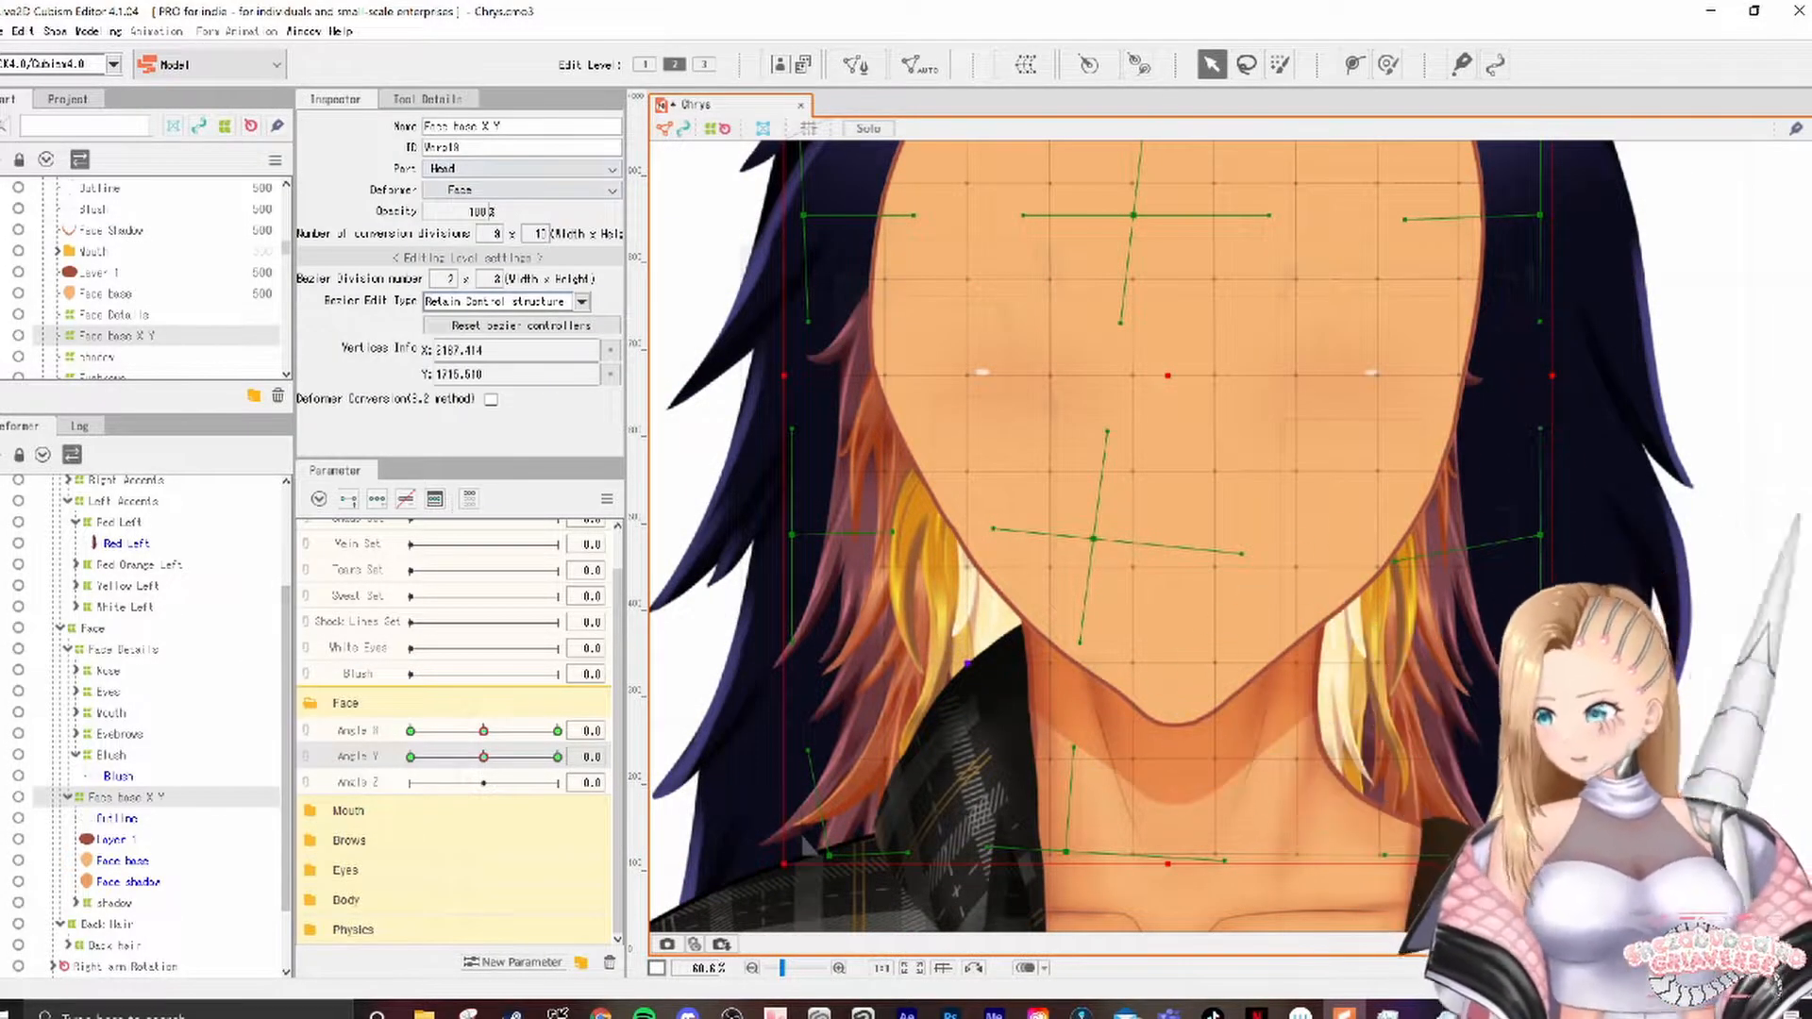
# Step: Bend the Face base X Y grid into an arch by lowering its outer side and corner control points
pyautogui.scroll(-4, 1197, 528)
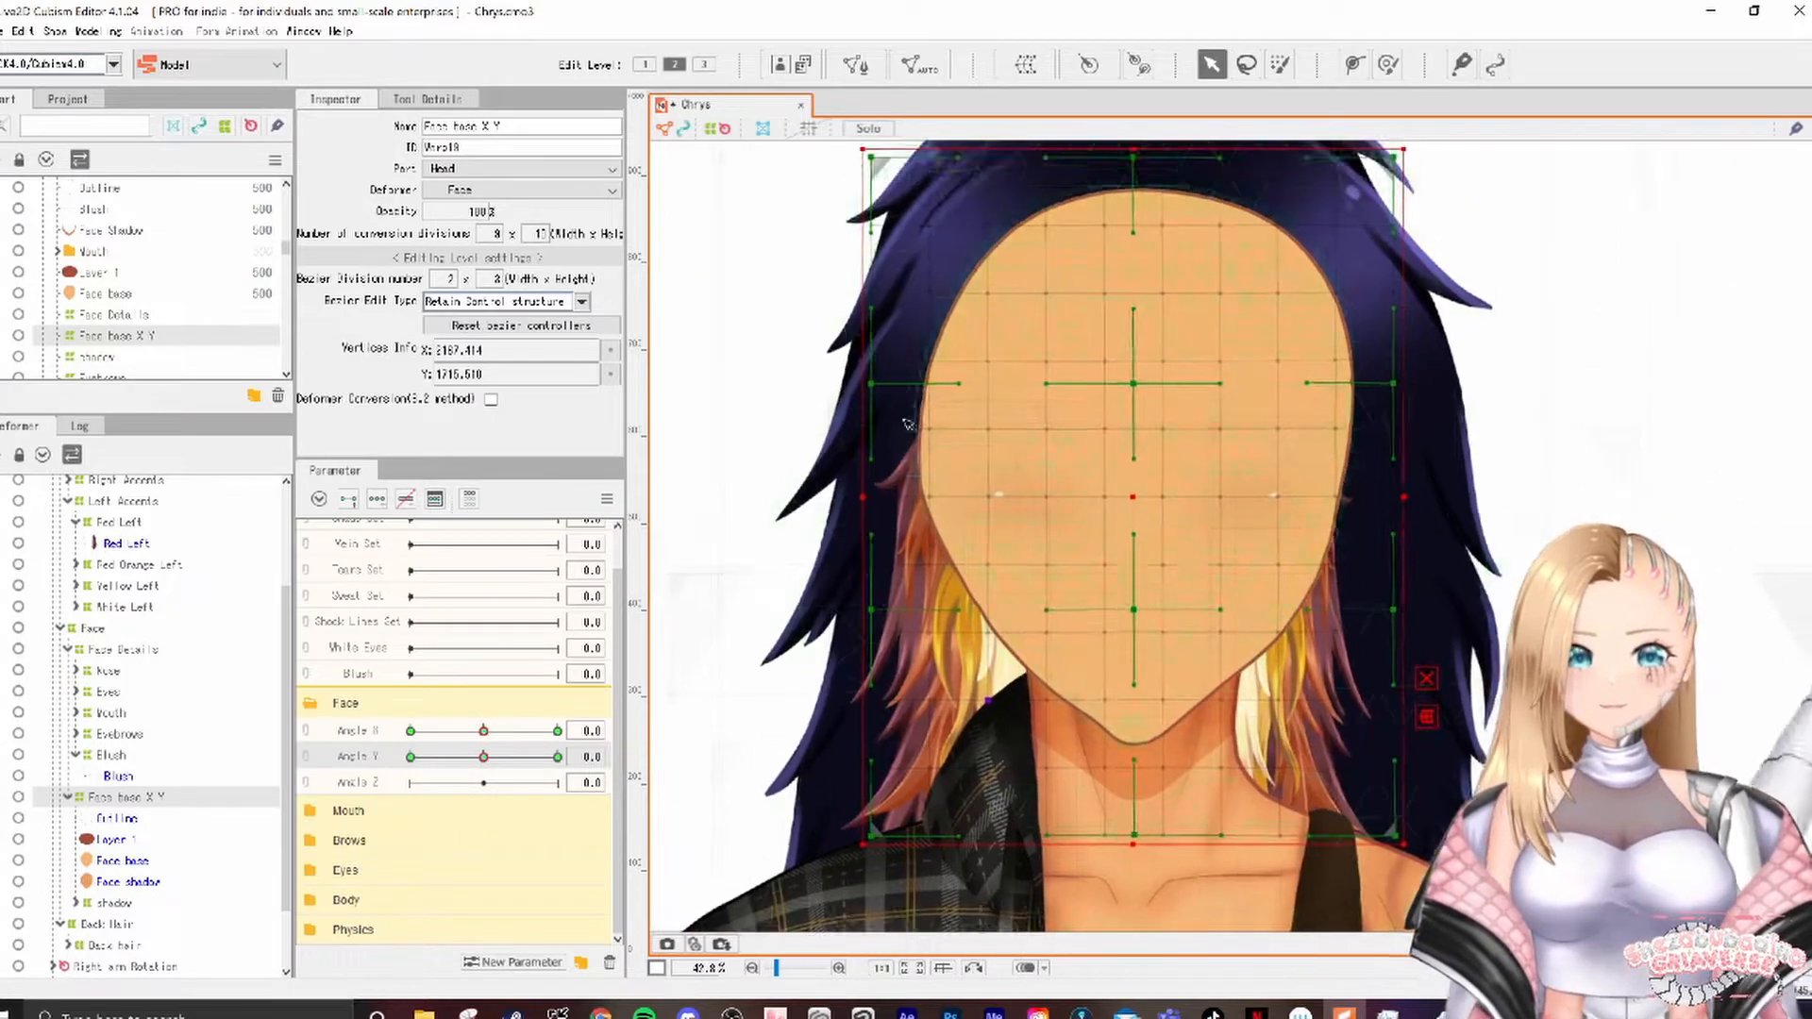
pyautogui.moveTo(1393, 383); pyautogui.dragTo(1394, 400)
pyautogui.moveTo(1395, 835); pyautogui.dragTo(1395, 857)
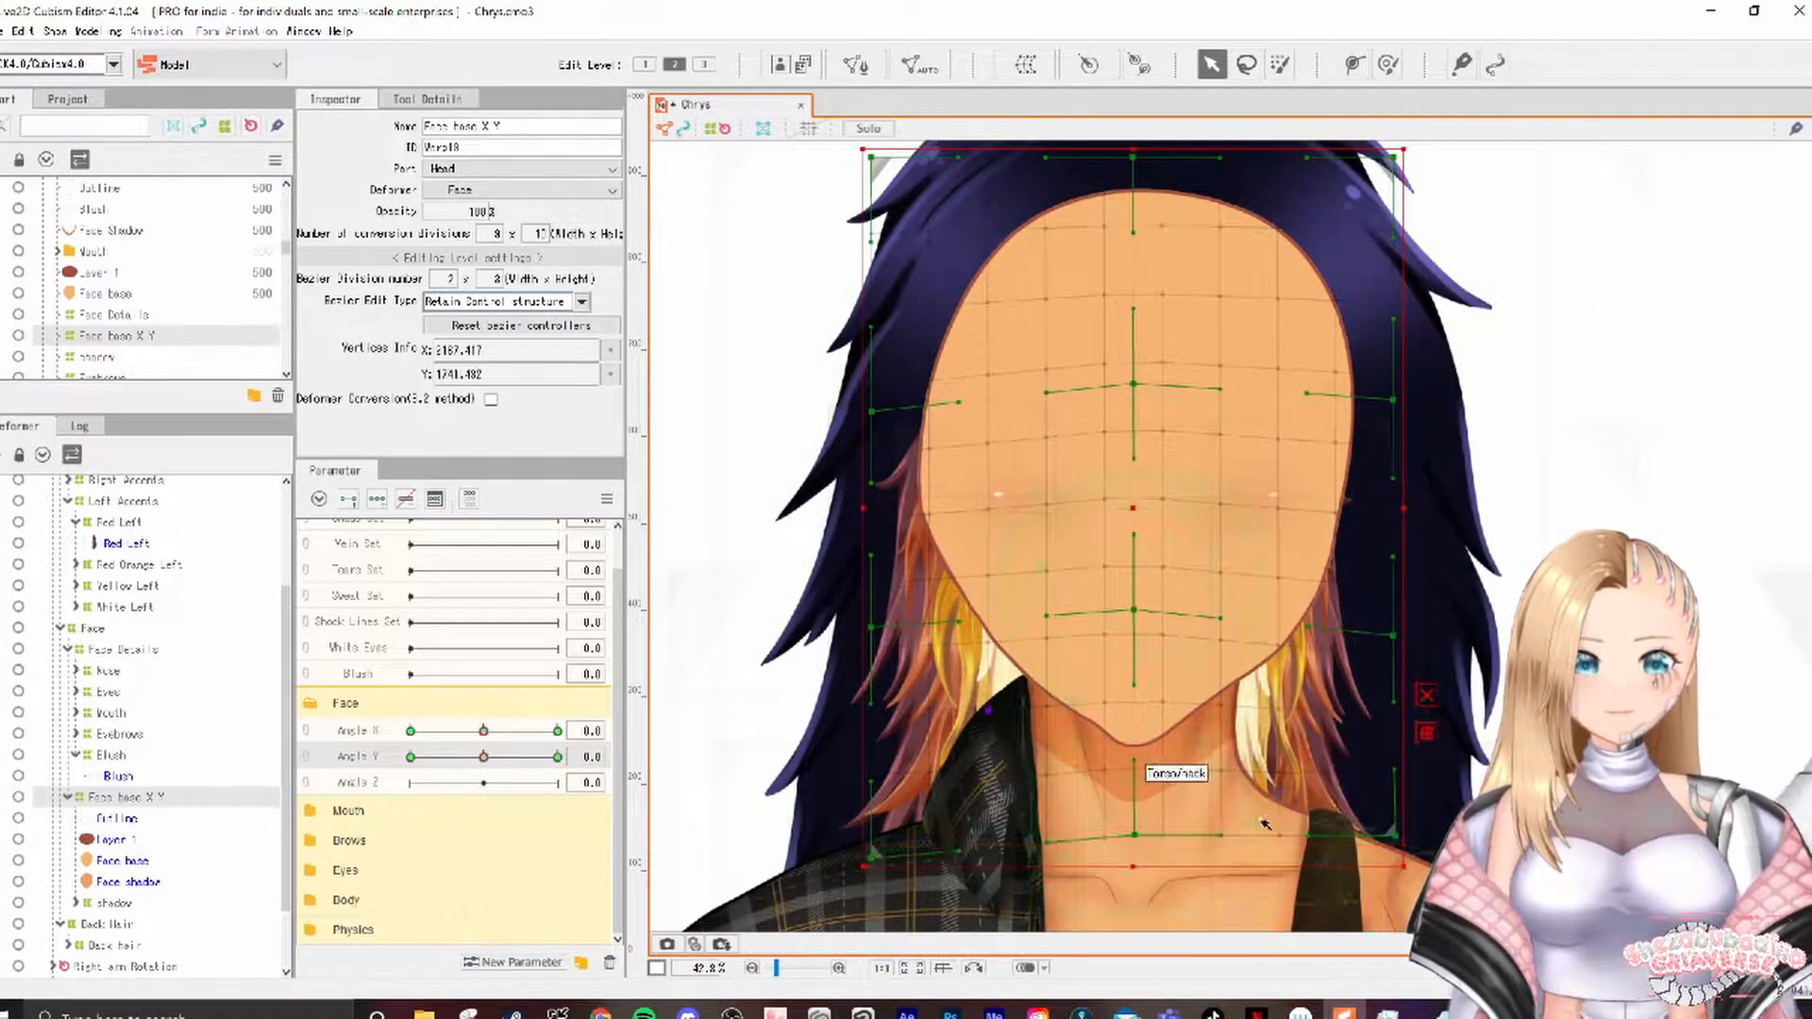
pyautogui.moveTo(871, 835); pyautogui.dragTo(871, 858)
pyautogui.moveTo(872, 157); pyautogui.dragTo(871, 178)
pyautogui.moveTo(1394, 158); pyautogui.dragTo(1395, 184)
pyautogui.moveTo(1046, 387); pyautogui.dragTo(1045, 401)
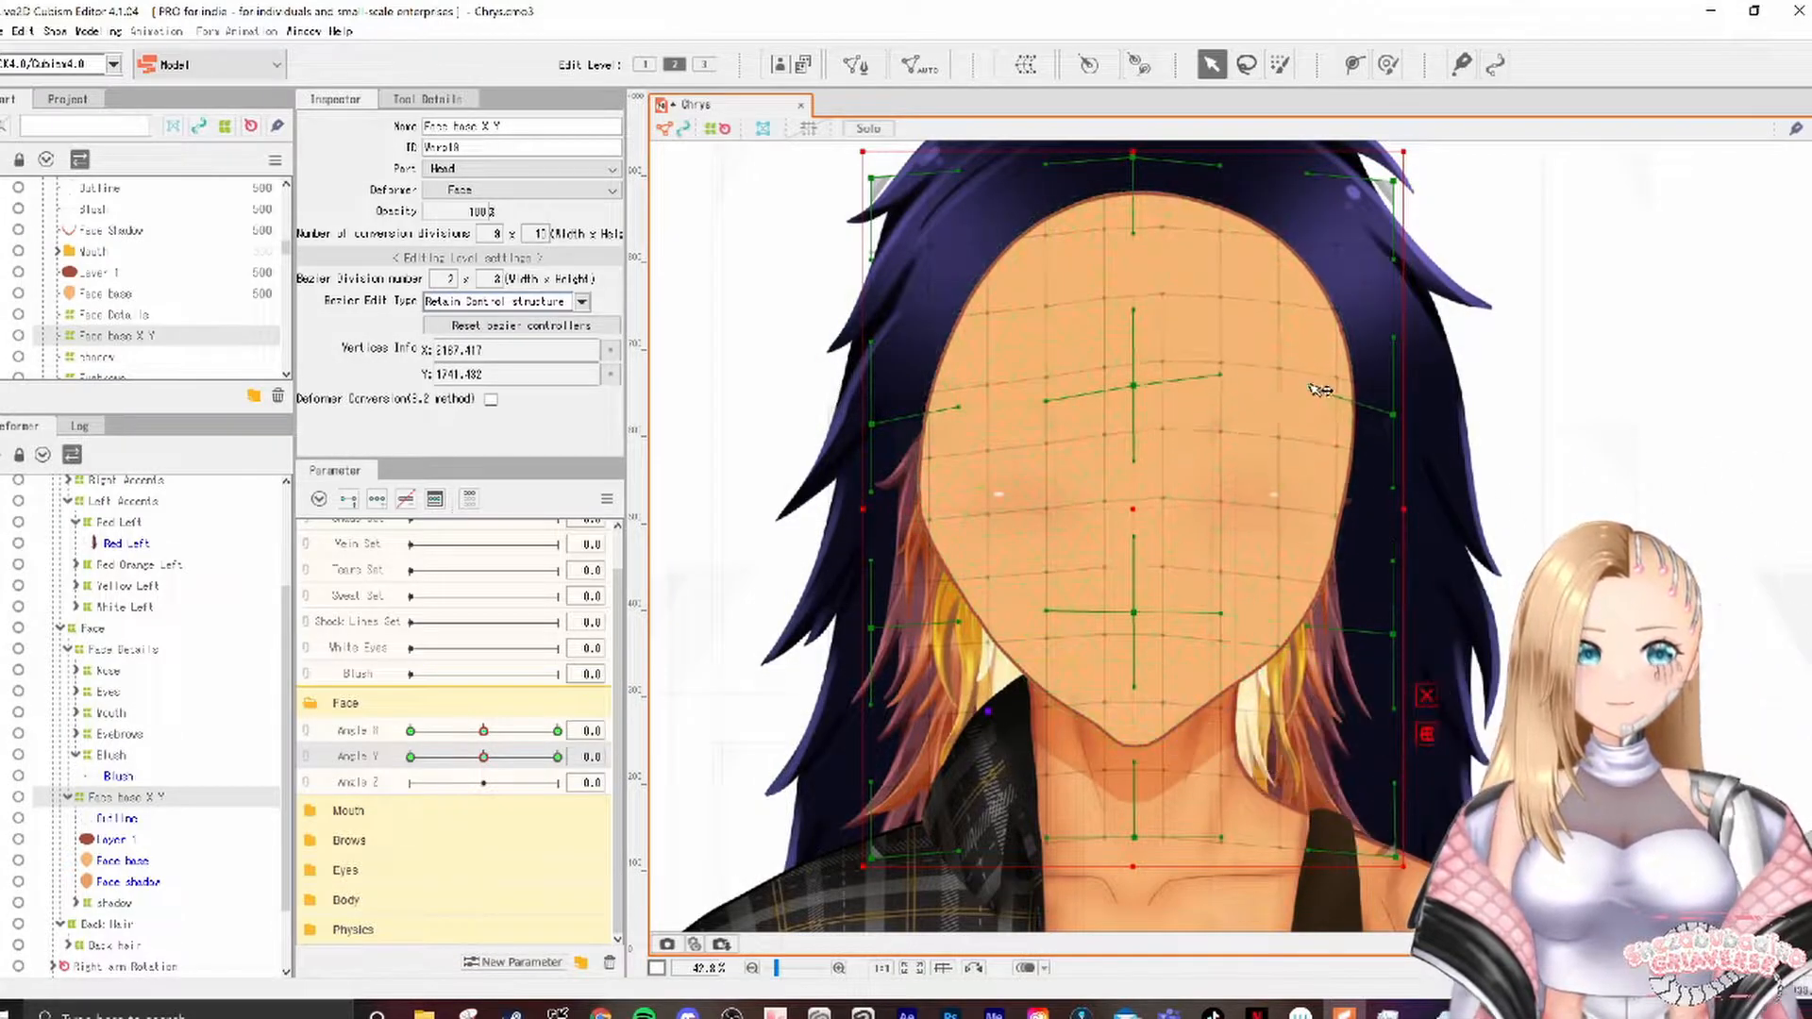
# Step: Raise the deformer's central control points, lower its top centre point and refine the side handles
pyautogui.moveTo(1046, 401); pyautogui.dragTo(1046, 390)
pyautogui.moveTo(1308, 396); pyautogui.dragTo(1310, 373)
pyautogui.moveTo(1045, 389); pyautogui.dragTo(1048, 374)
pyautogui.moveTo(1045, 612); pyautogui.dragTo(1049, 583)
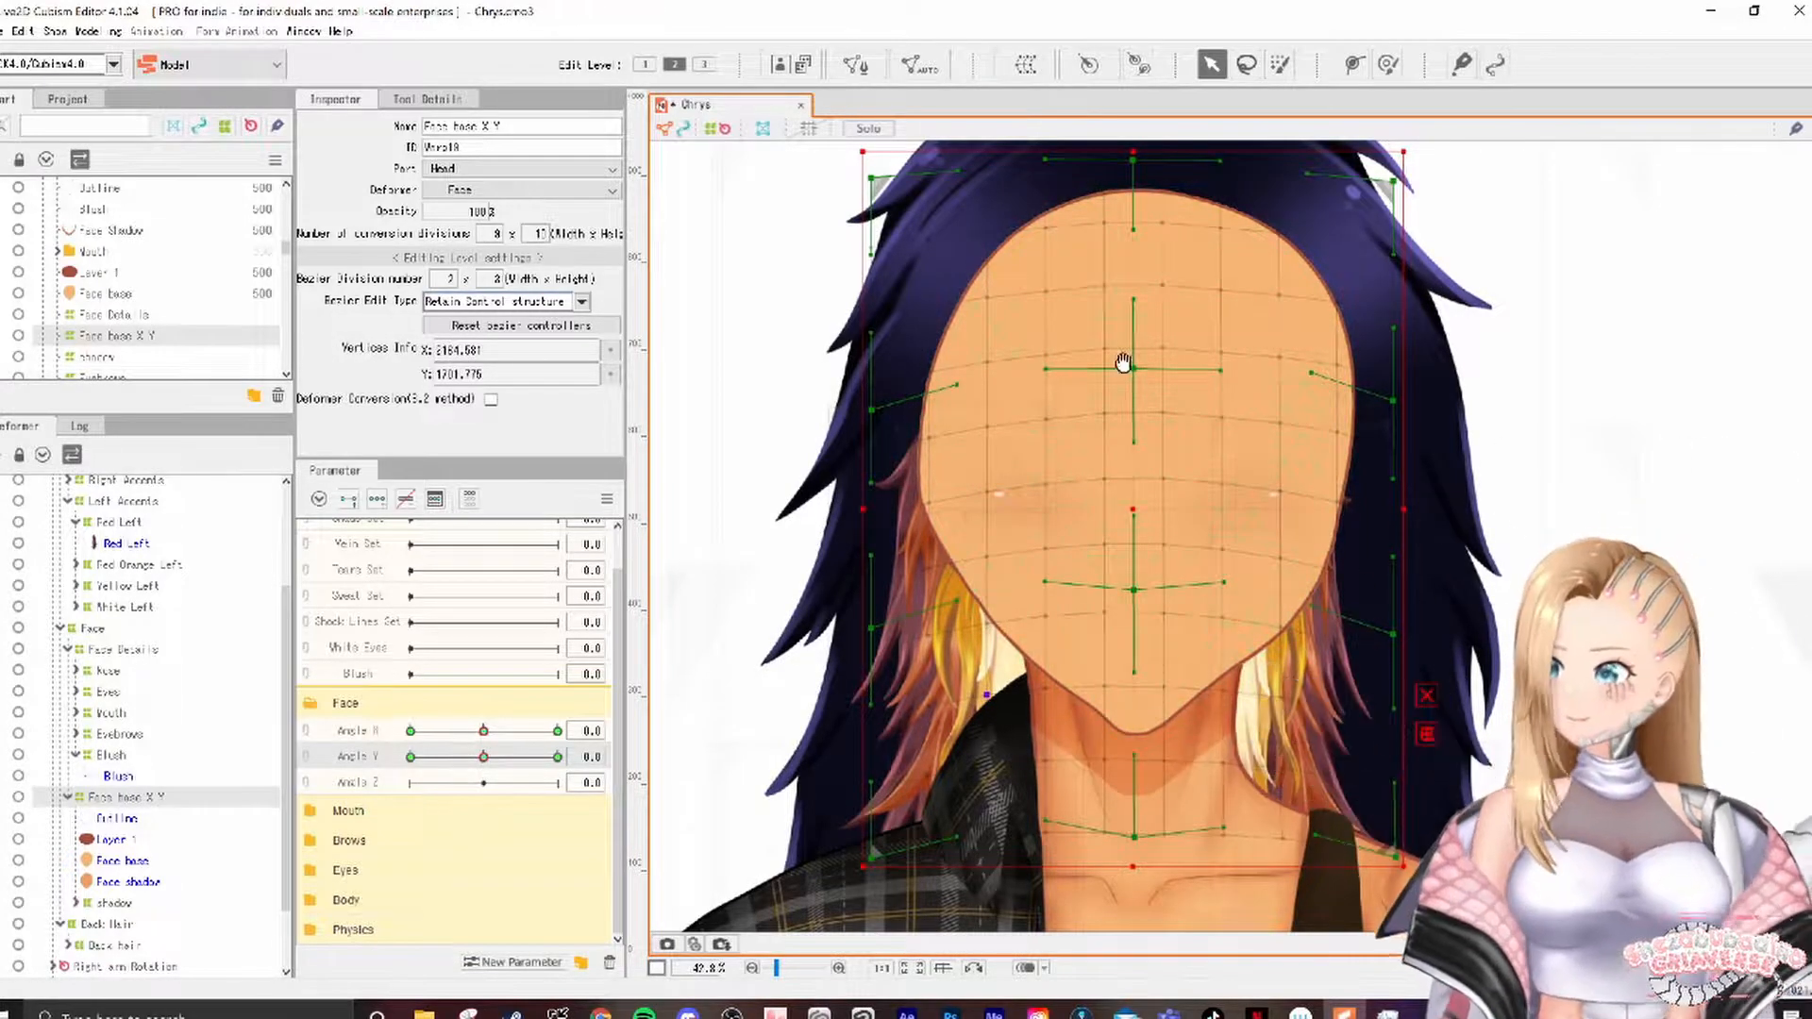
pyautogui.moveTo(1123, 363); pyautogui.dragTo(1137, 329)
pyautogui.moveTo(1136, 449); pyautogui.dragTo(1126, 530)
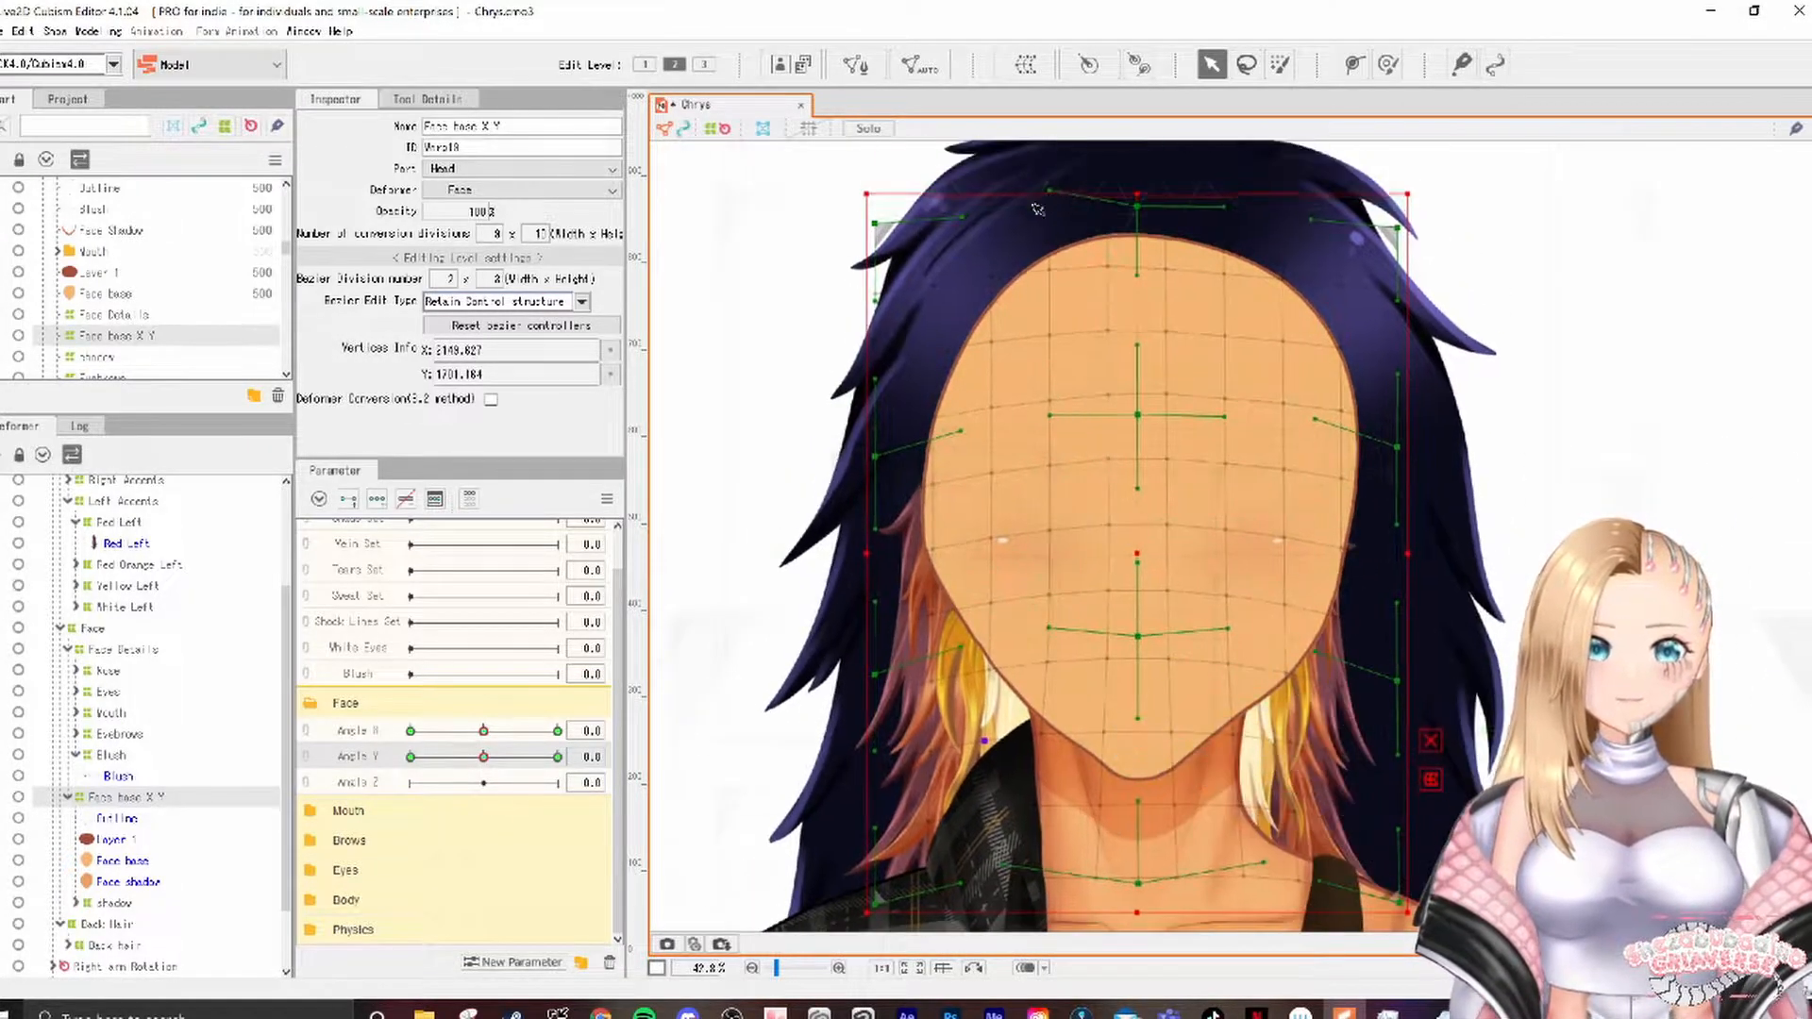
pyautogui.moveTo(1150, 215); pyautogui.dragTo(1326, 217)
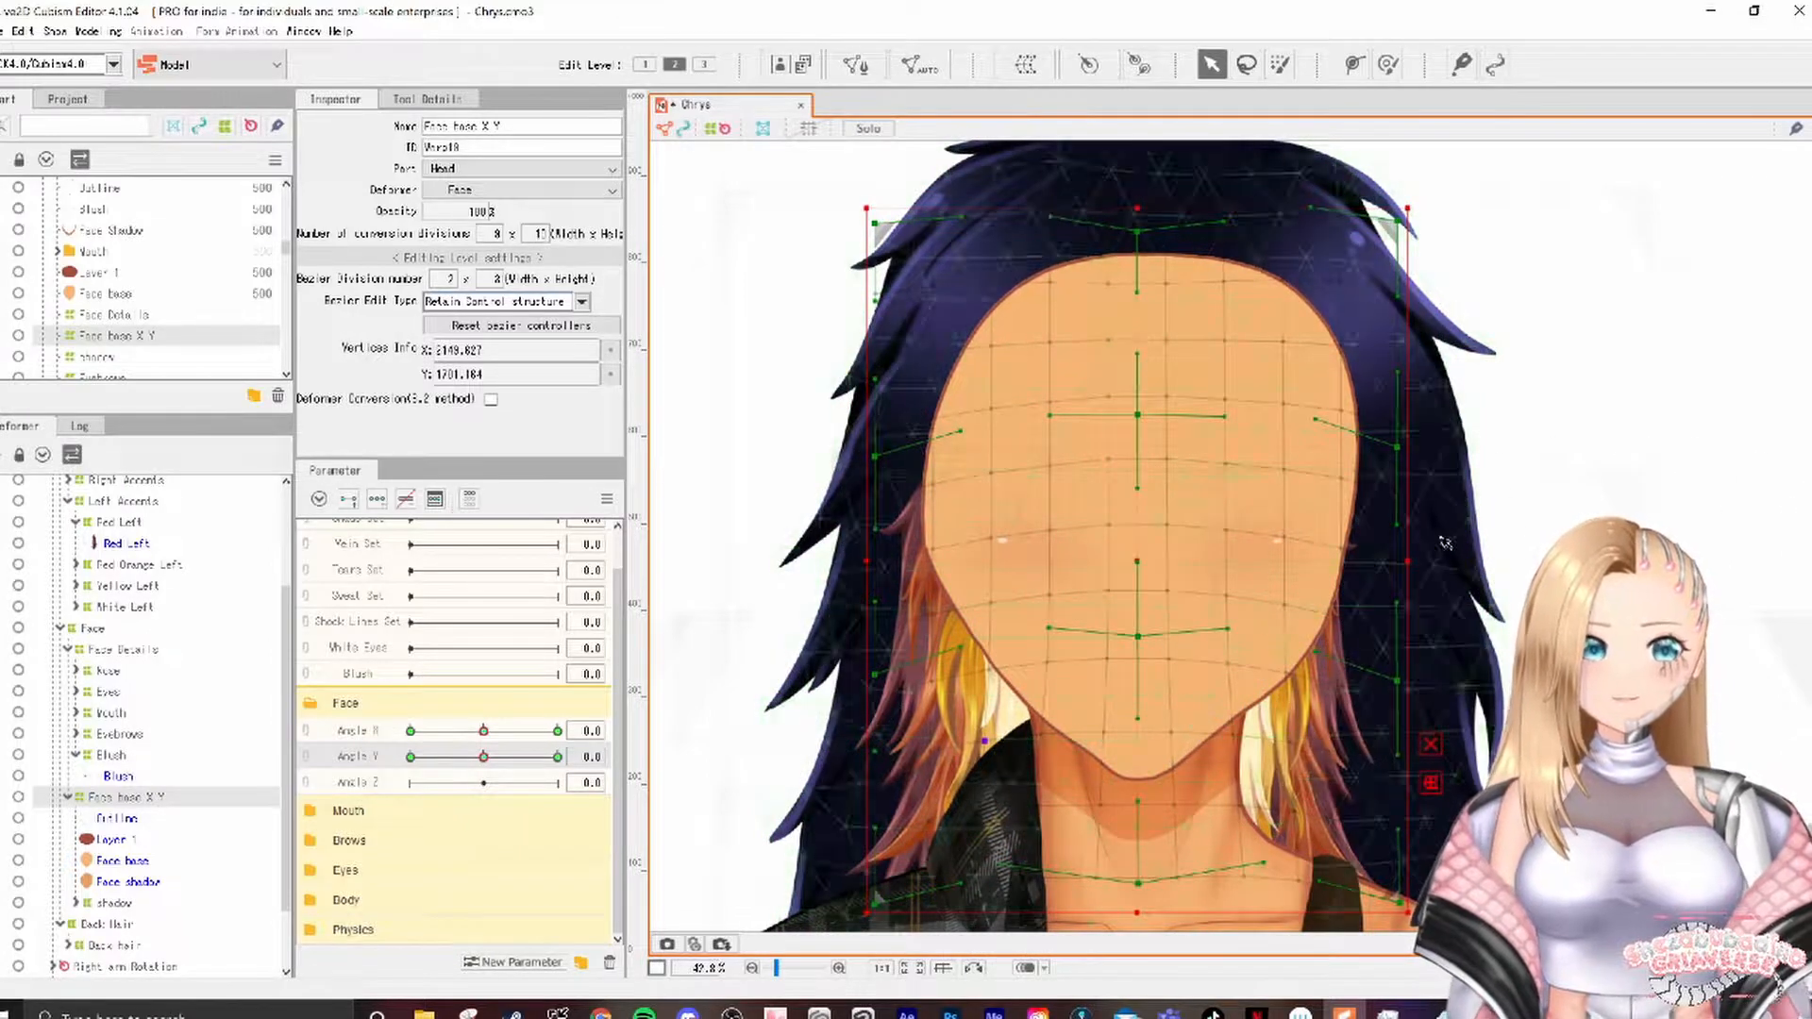
pyautogui.moveTo(972, 651); pyautogui.dragTo(987, 654)
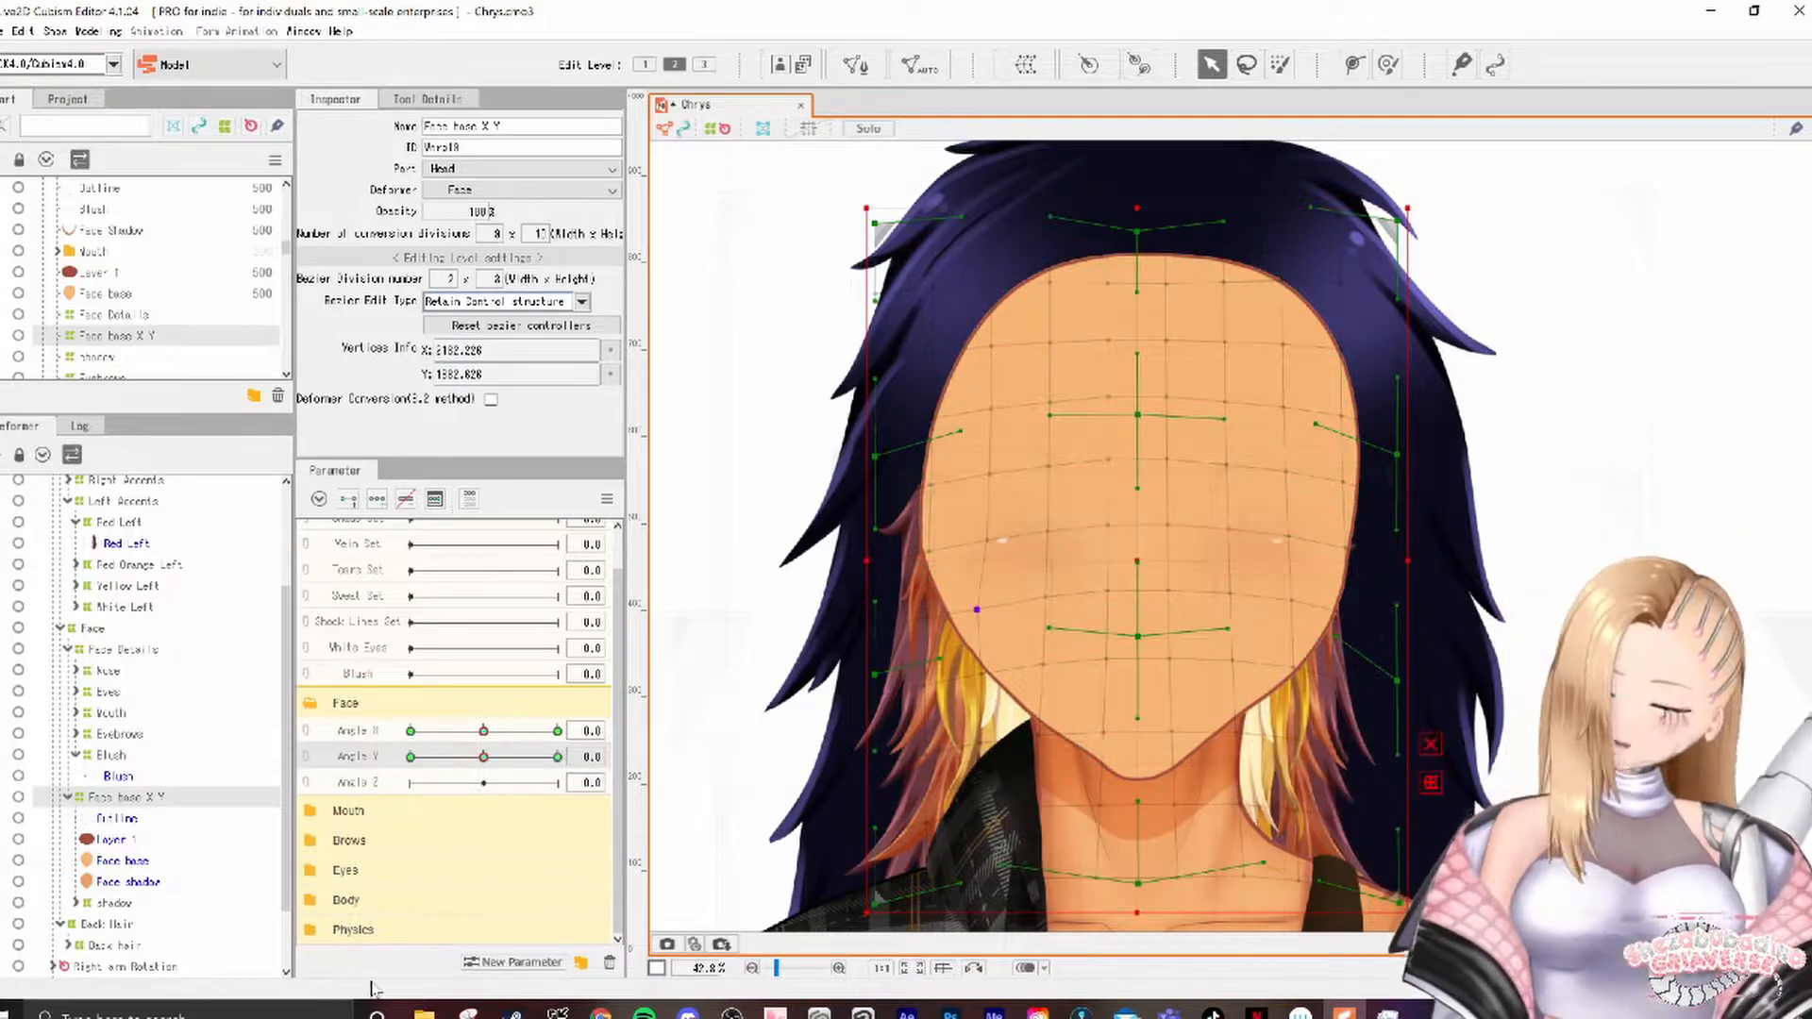
# Step: Compare the Face base X Y deformer across the Angle Y keys and shift it vertically to suit the tilt
pyautogui.click(557, 757)
pyautogui.click(484, 757)
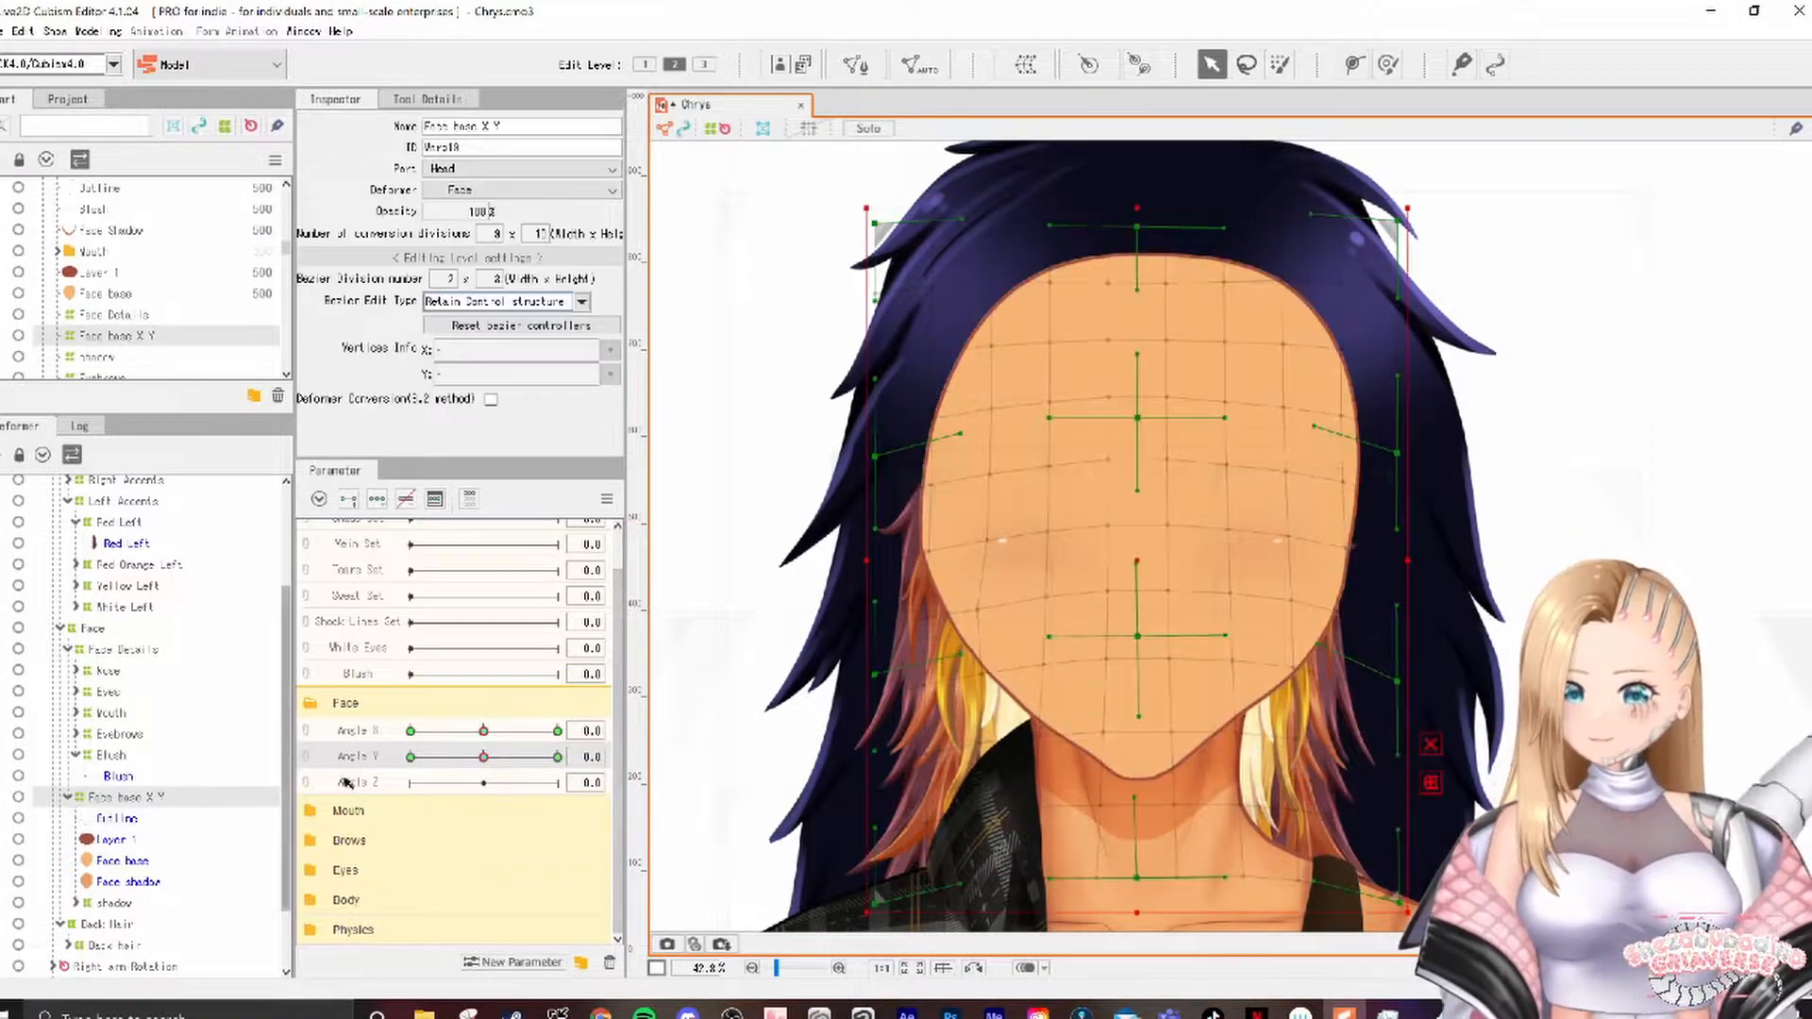
pyautogui.click(410, 757)
pyautogui.click(556, 757)
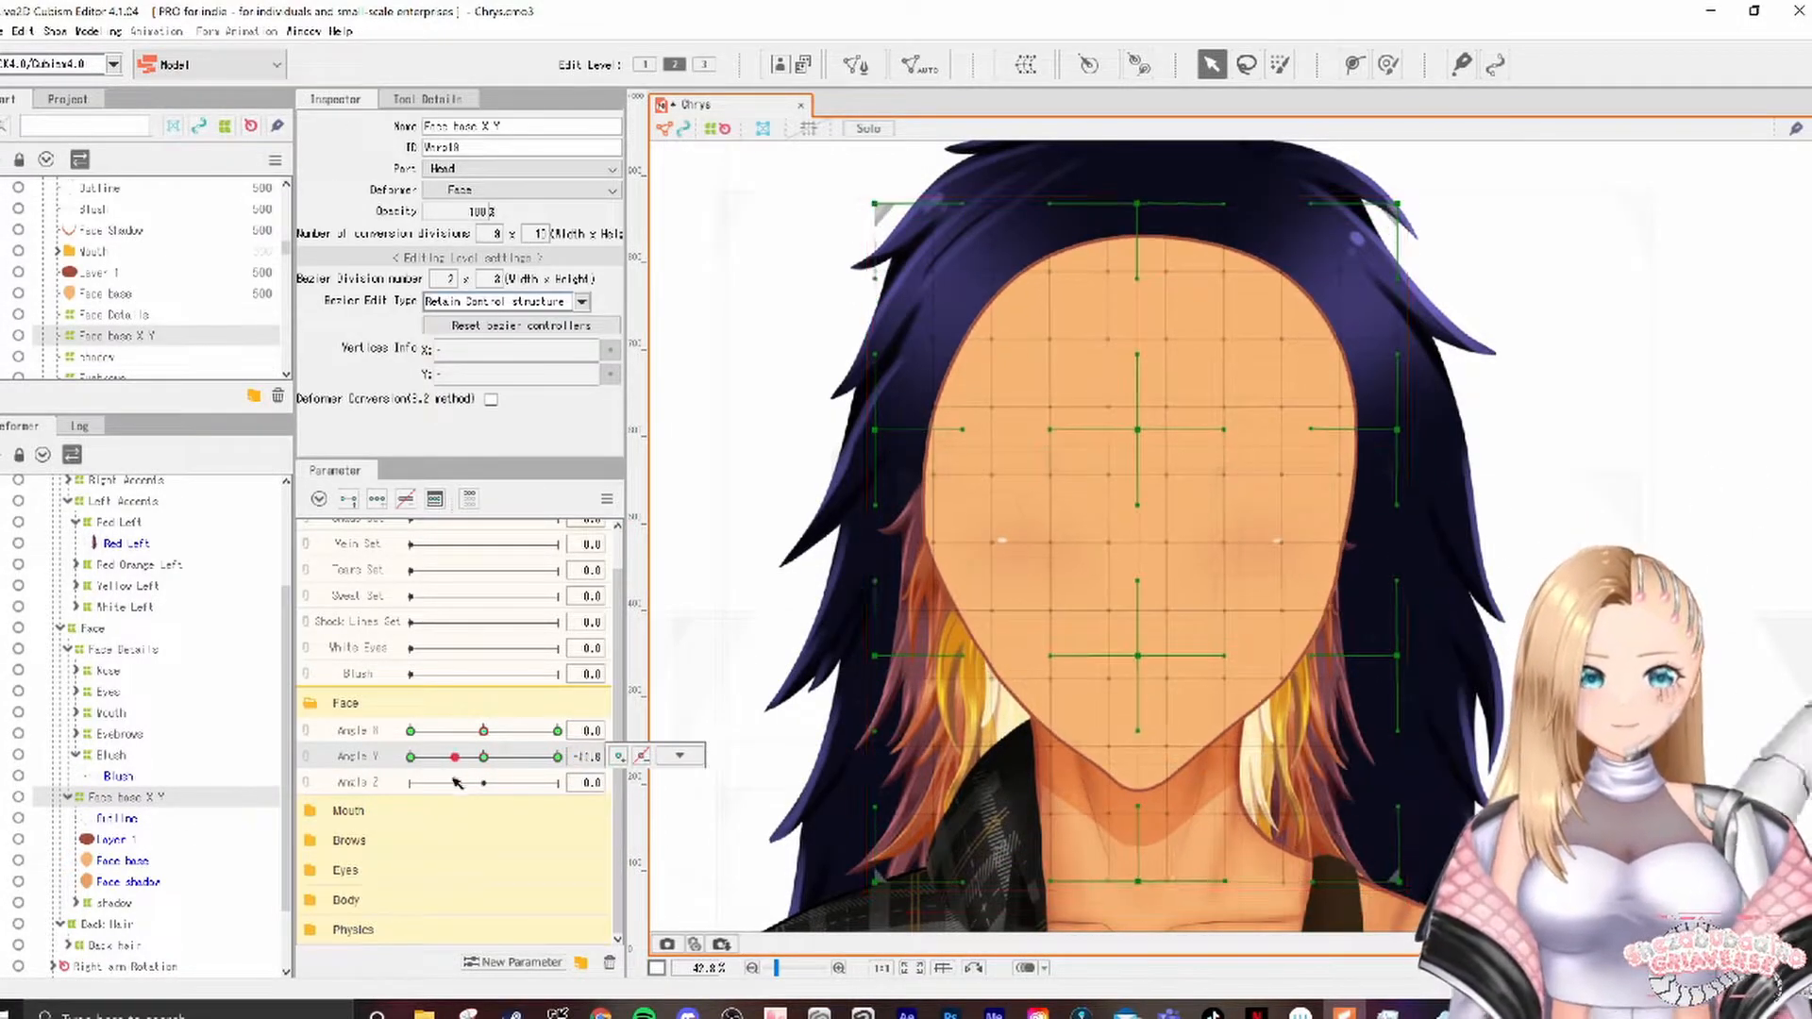
pyautogui.moveTo(1138, 561); pyautogui.dragTo(1137, 584)
pyautogui.moveTo(557, 757); pyautogui.dragTo(610, 717)
pyautogui.moveTo(1119, 631); pyautogui.dragTo(1120, 581)
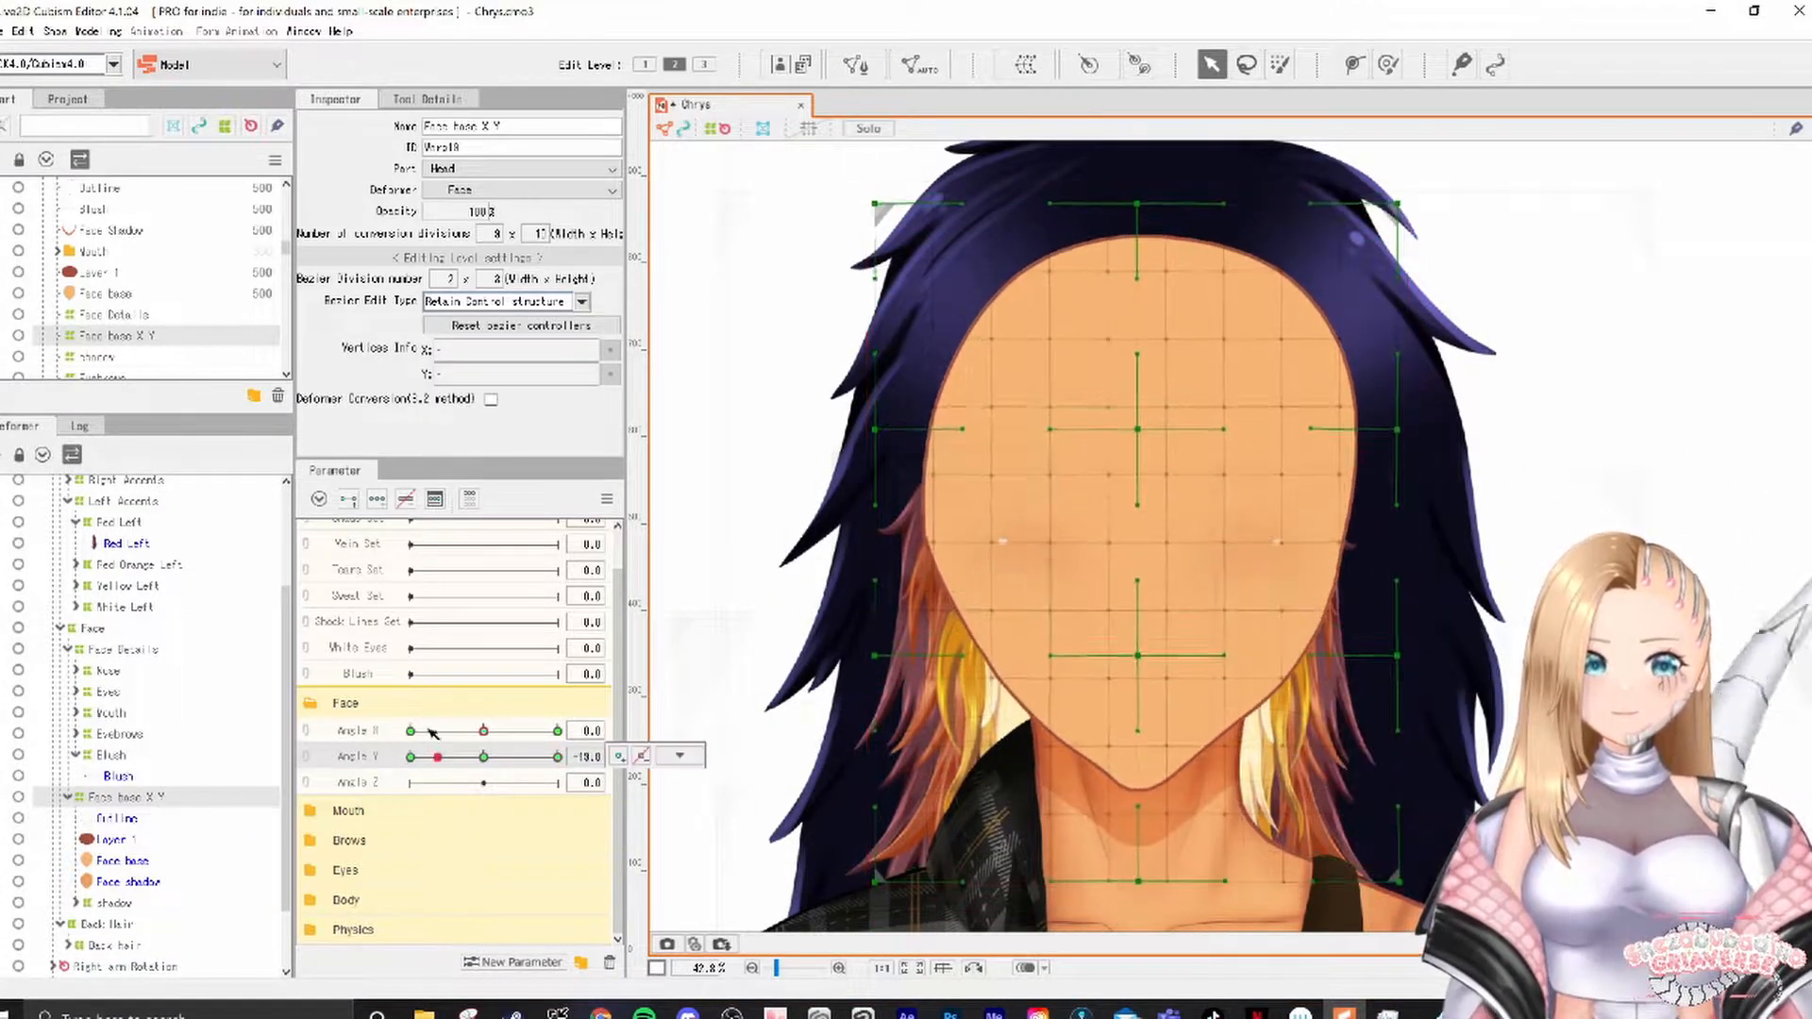
# Step: Reflect the Angle Y motion to the opposite tilt and pull the deformer's lower corner inward at Angle Y -30
pyautogui.click(679, 755)
pyautogui.click(607, 499)
pyautogui.click(699, 642)
pyautogui.click(861, 740)
pyautogui.moveTo(557, 757); pyautogui.dragTo(287, 743)
pyautogui.moveTo(846, 759); pyautogui.dragTo(893, 759)
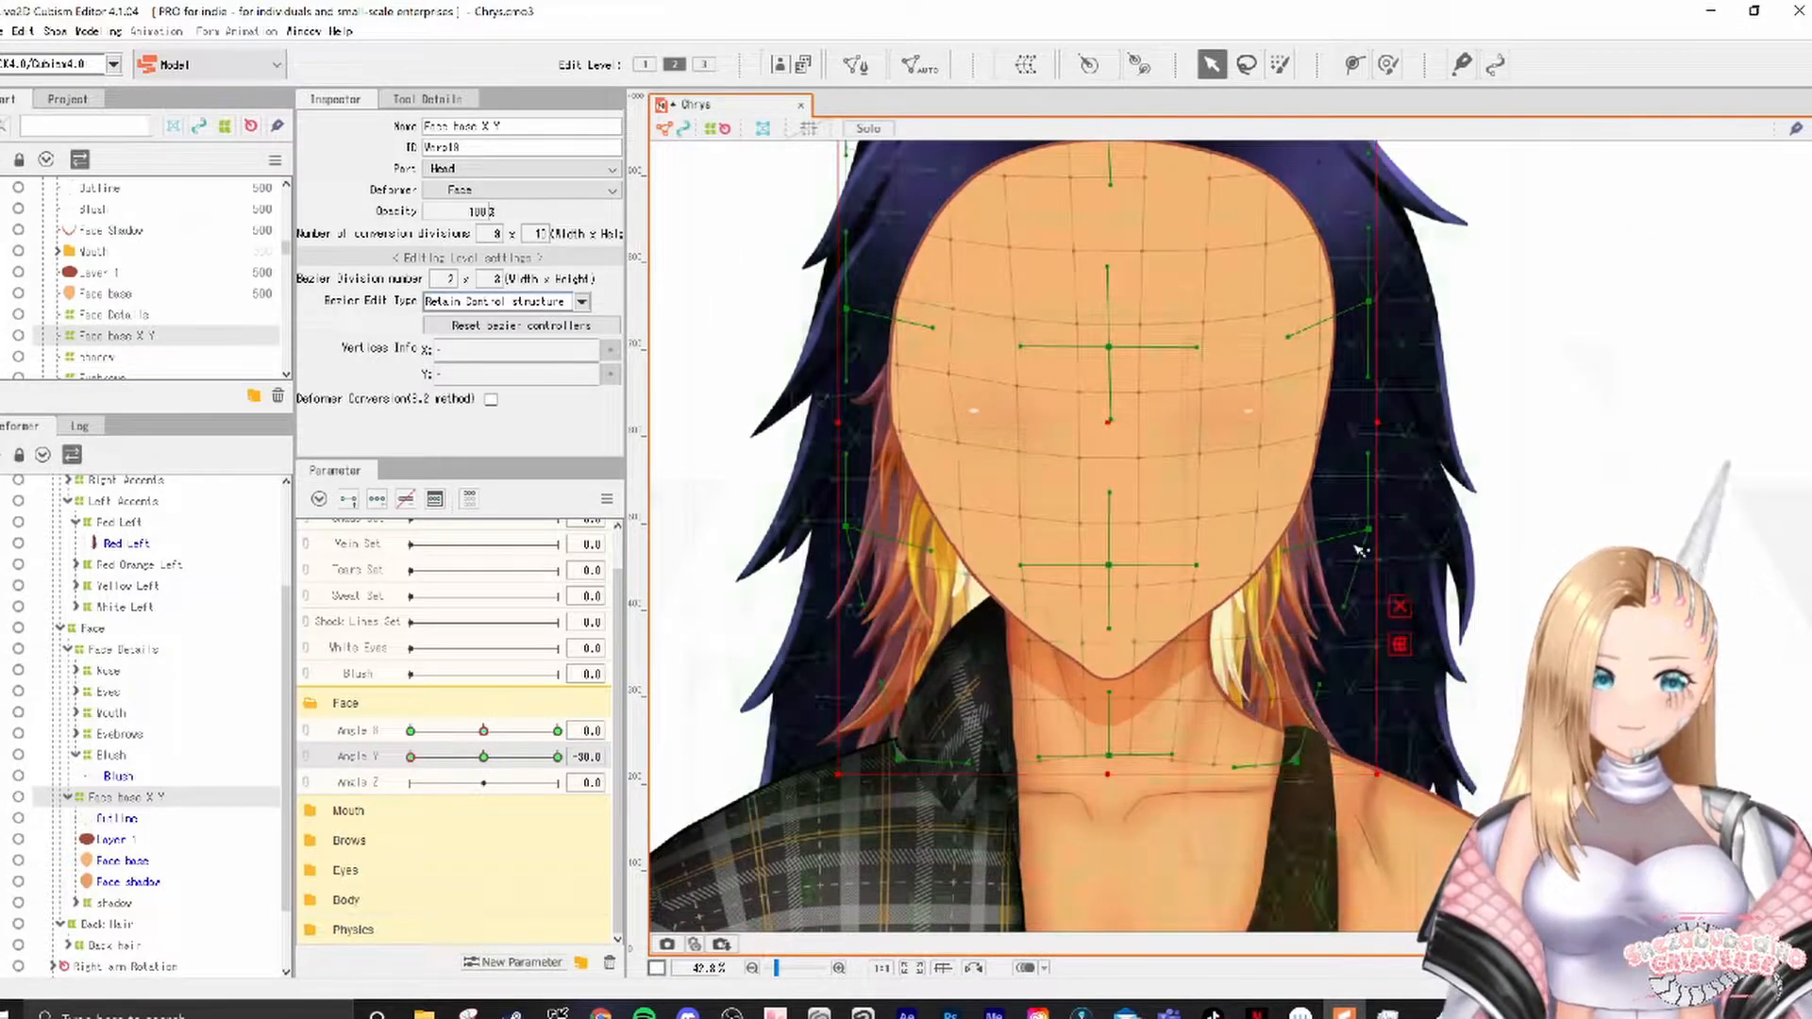
# Step: Raise the whole Face base X Y deformer at Angle Y 30
pyautogui.click(558, 756)
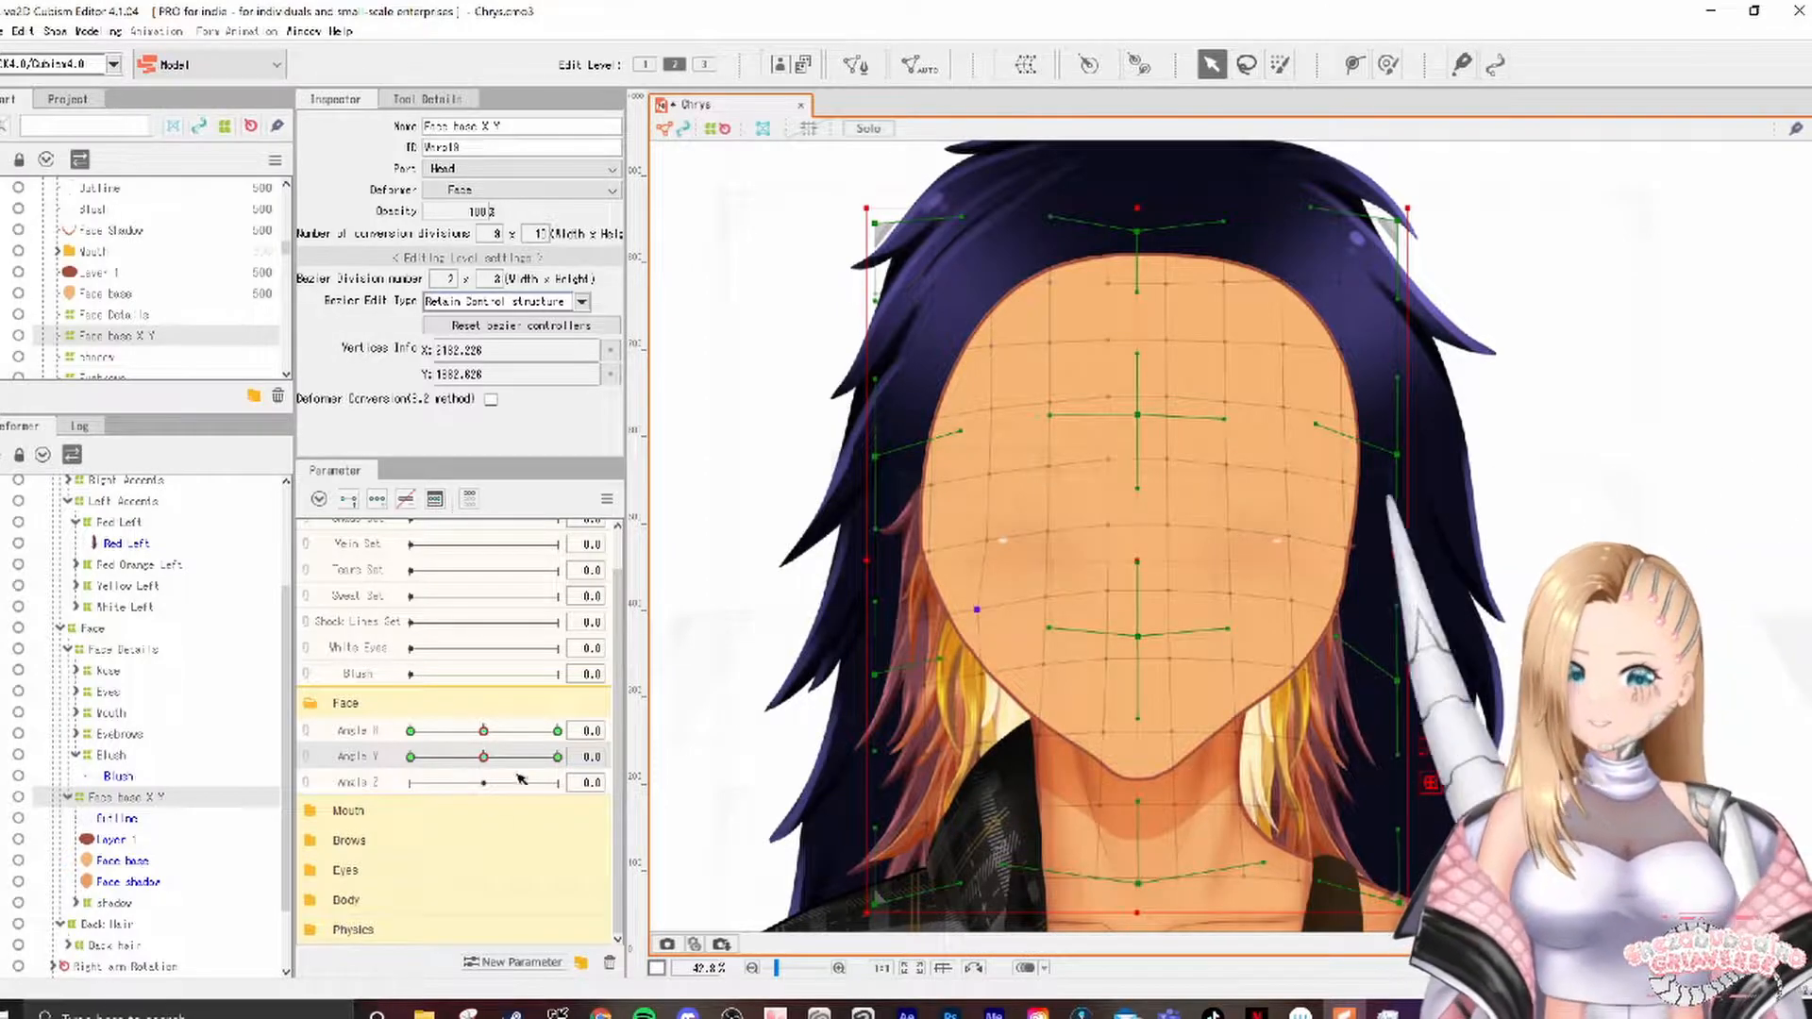
pyautogui.click(558, 756)
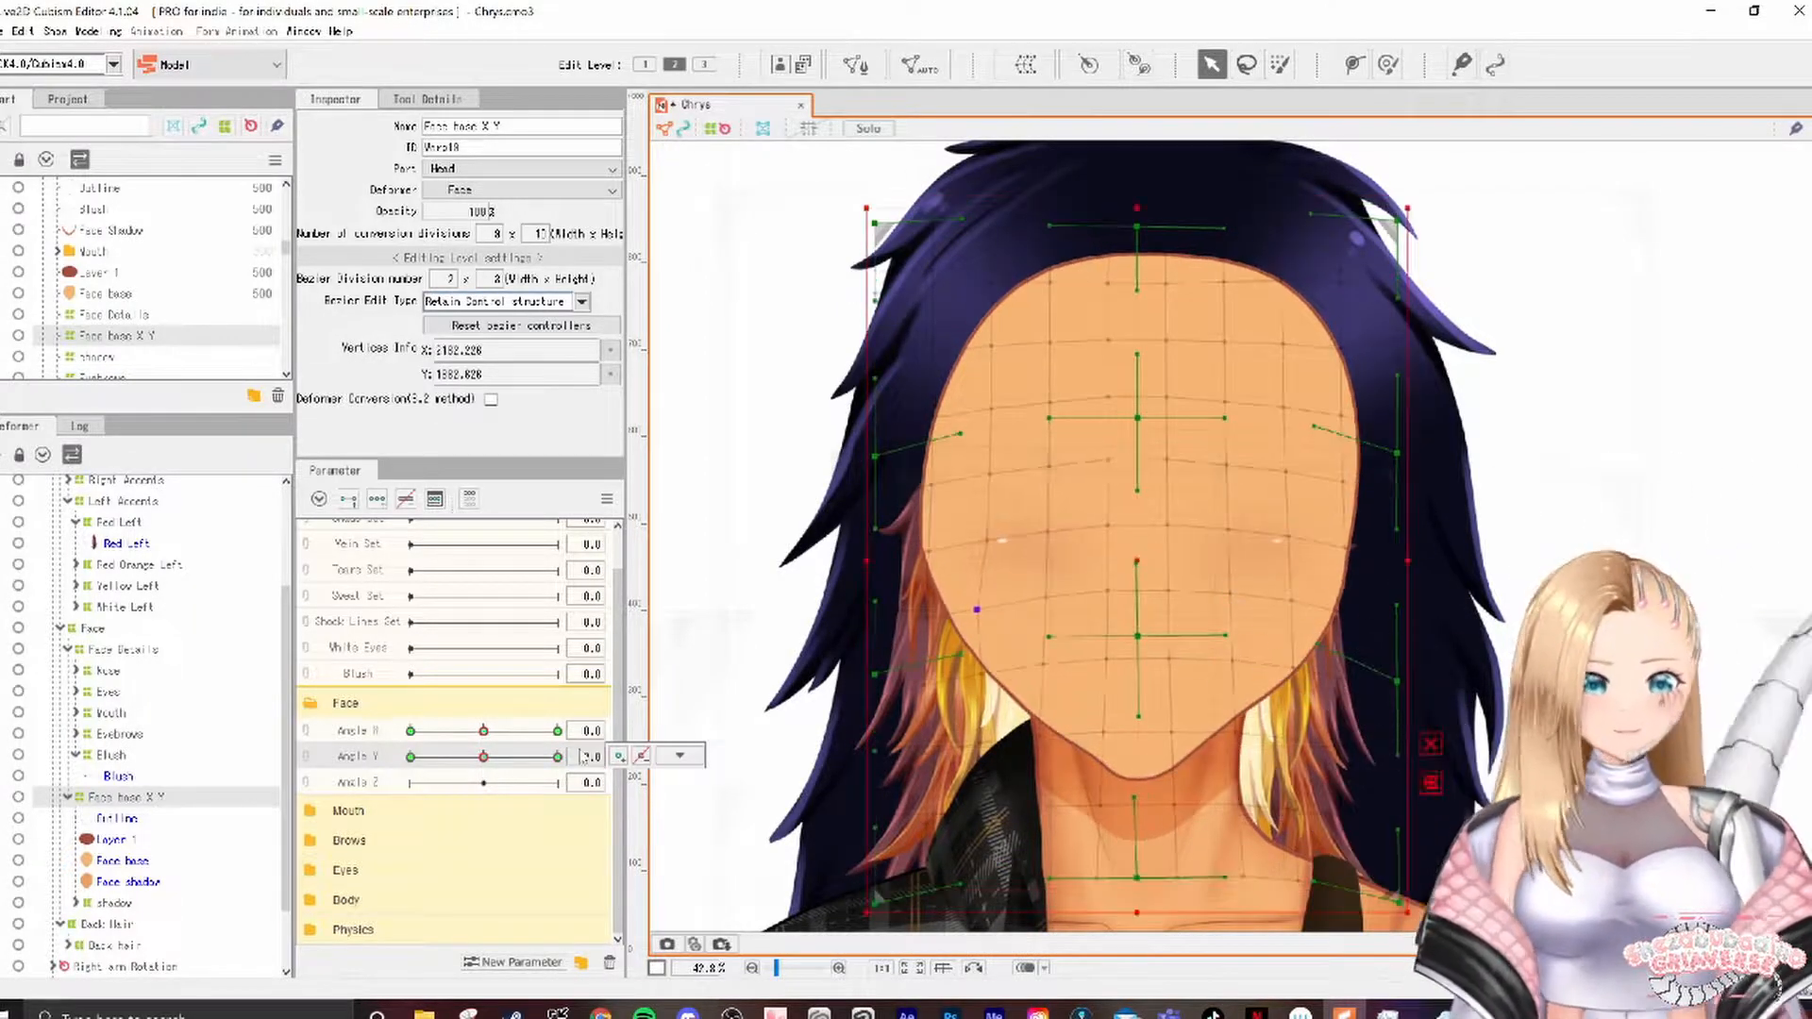
pyautogui.click(587, 756)
pyautogui.moveTo(483, 757); pyautogui.dragTo(587, 750)
pyautogui.moveTo(1143, 547); pyautogui.dragTo(1143, 521)
pyautogui.moveTo(558, 757)
pyautogui.mouseDown()
pyautogui.moveTo(461, 767)
pyautogui.moveTo(530, 691)
pyautogui.moveTo(462, 762)
pyautogui.moveTo(566, 757)
pyautogui.mouseUp()
# Step: Narrow the deformer's lower side control points around the jaw at Angle Y -30
pyautogui.click(694, 783)
pyautogui.click(829, 736)
pyautogui.moveTo(864, 535); pyautogui.dragTo(877, 538)
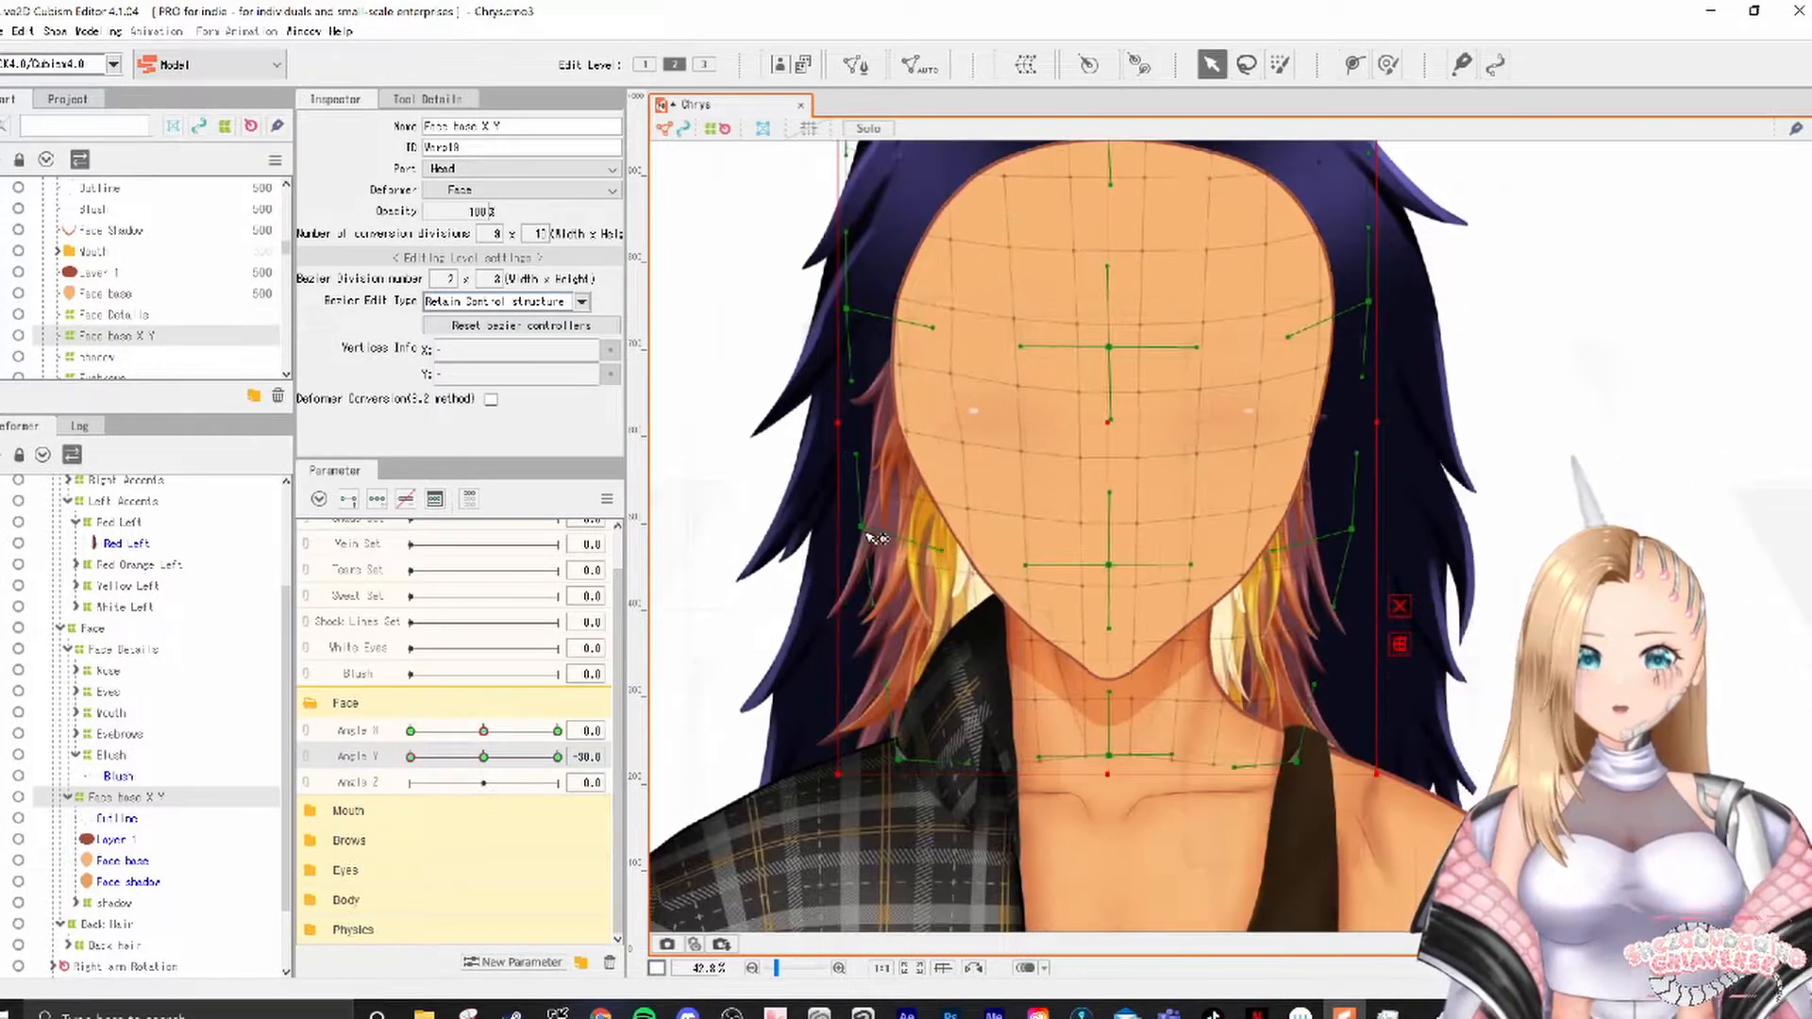
pyautogui.scroll(2, 1224, 494)
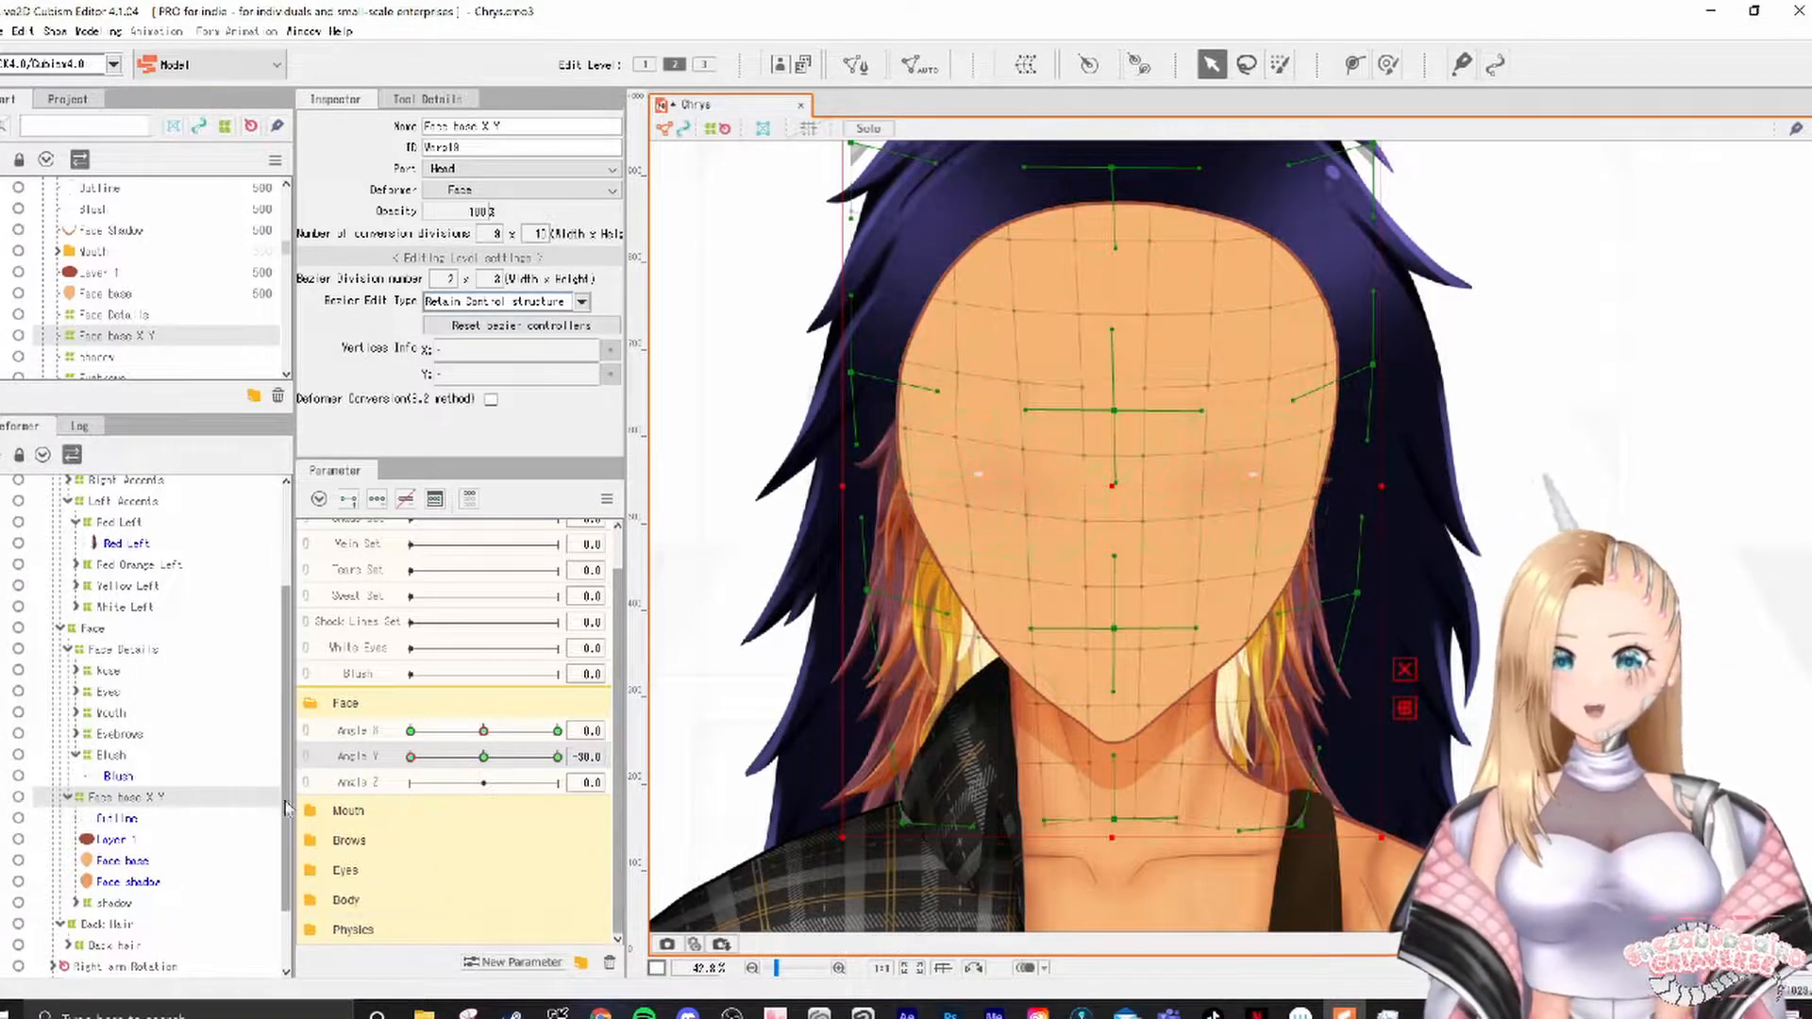
# Step: Widen the Face base X Y deformer's lower side and bottom corner points at Angle Y 30
pyautogui.moveTo(418, 761); pyautogui.dragTo(562, 756)
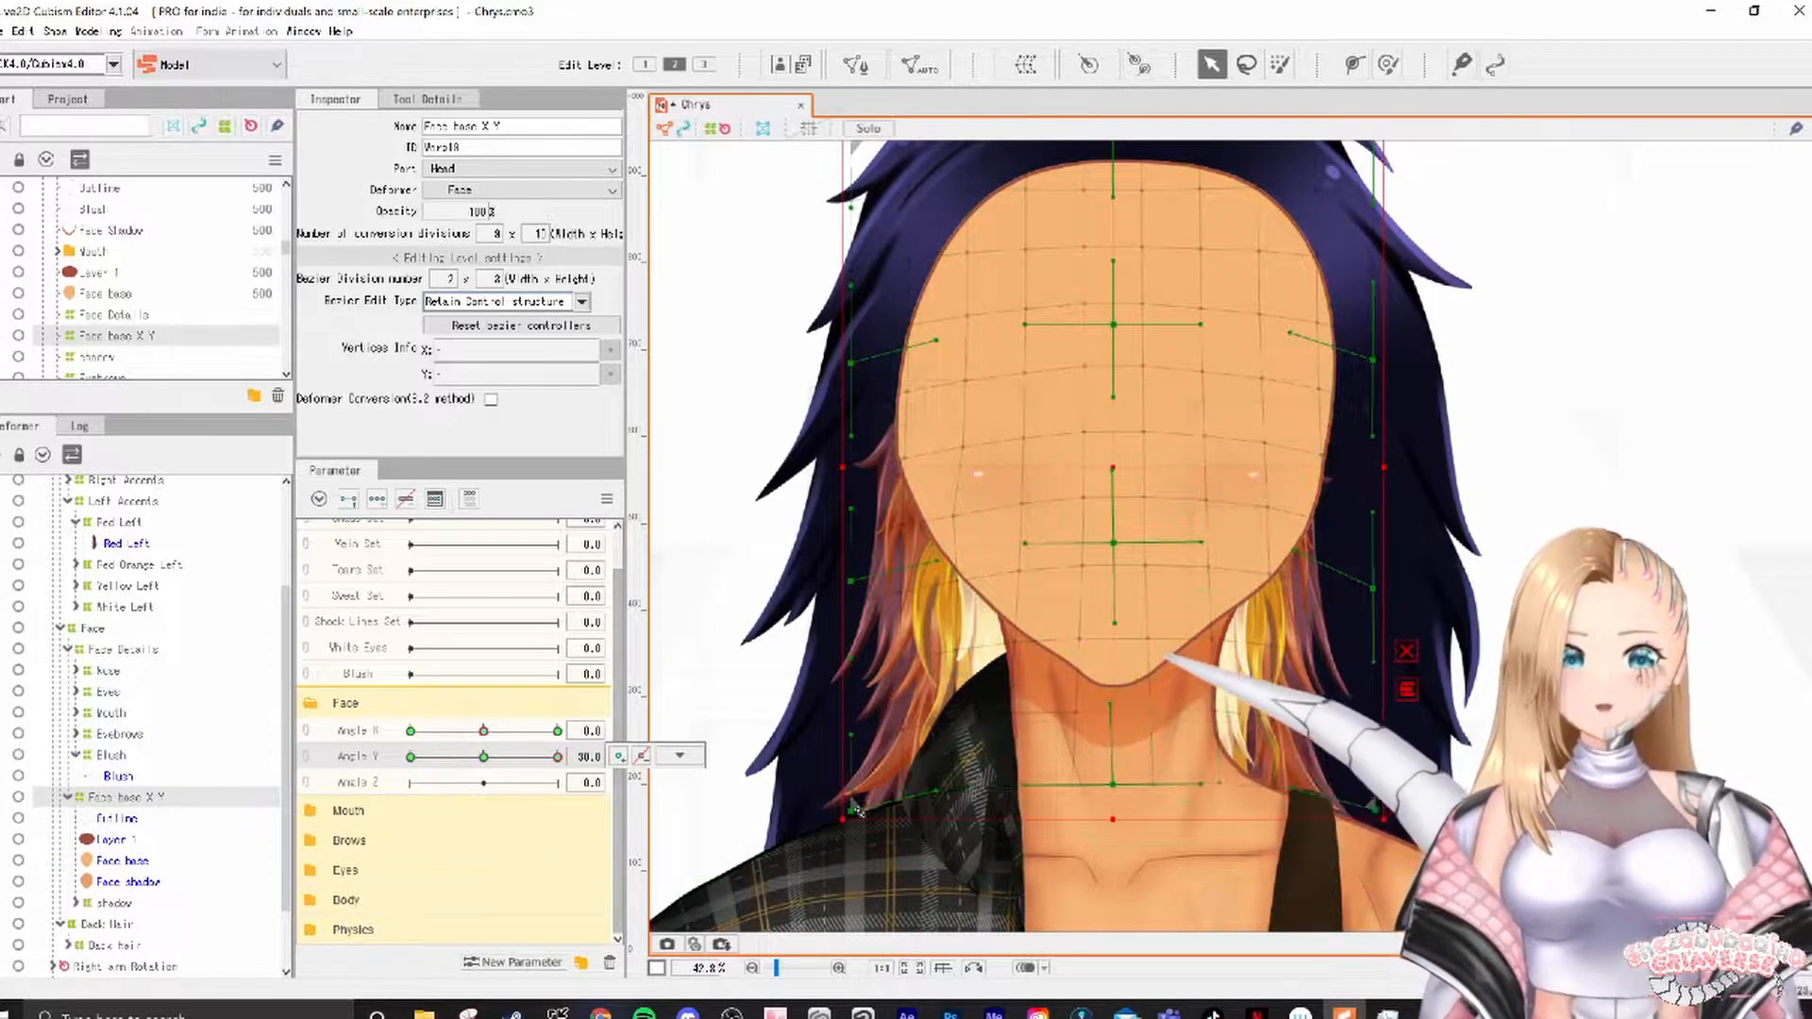
pyautogui.moveTo(843, 817); pyautogui.dragTo(829, 821)
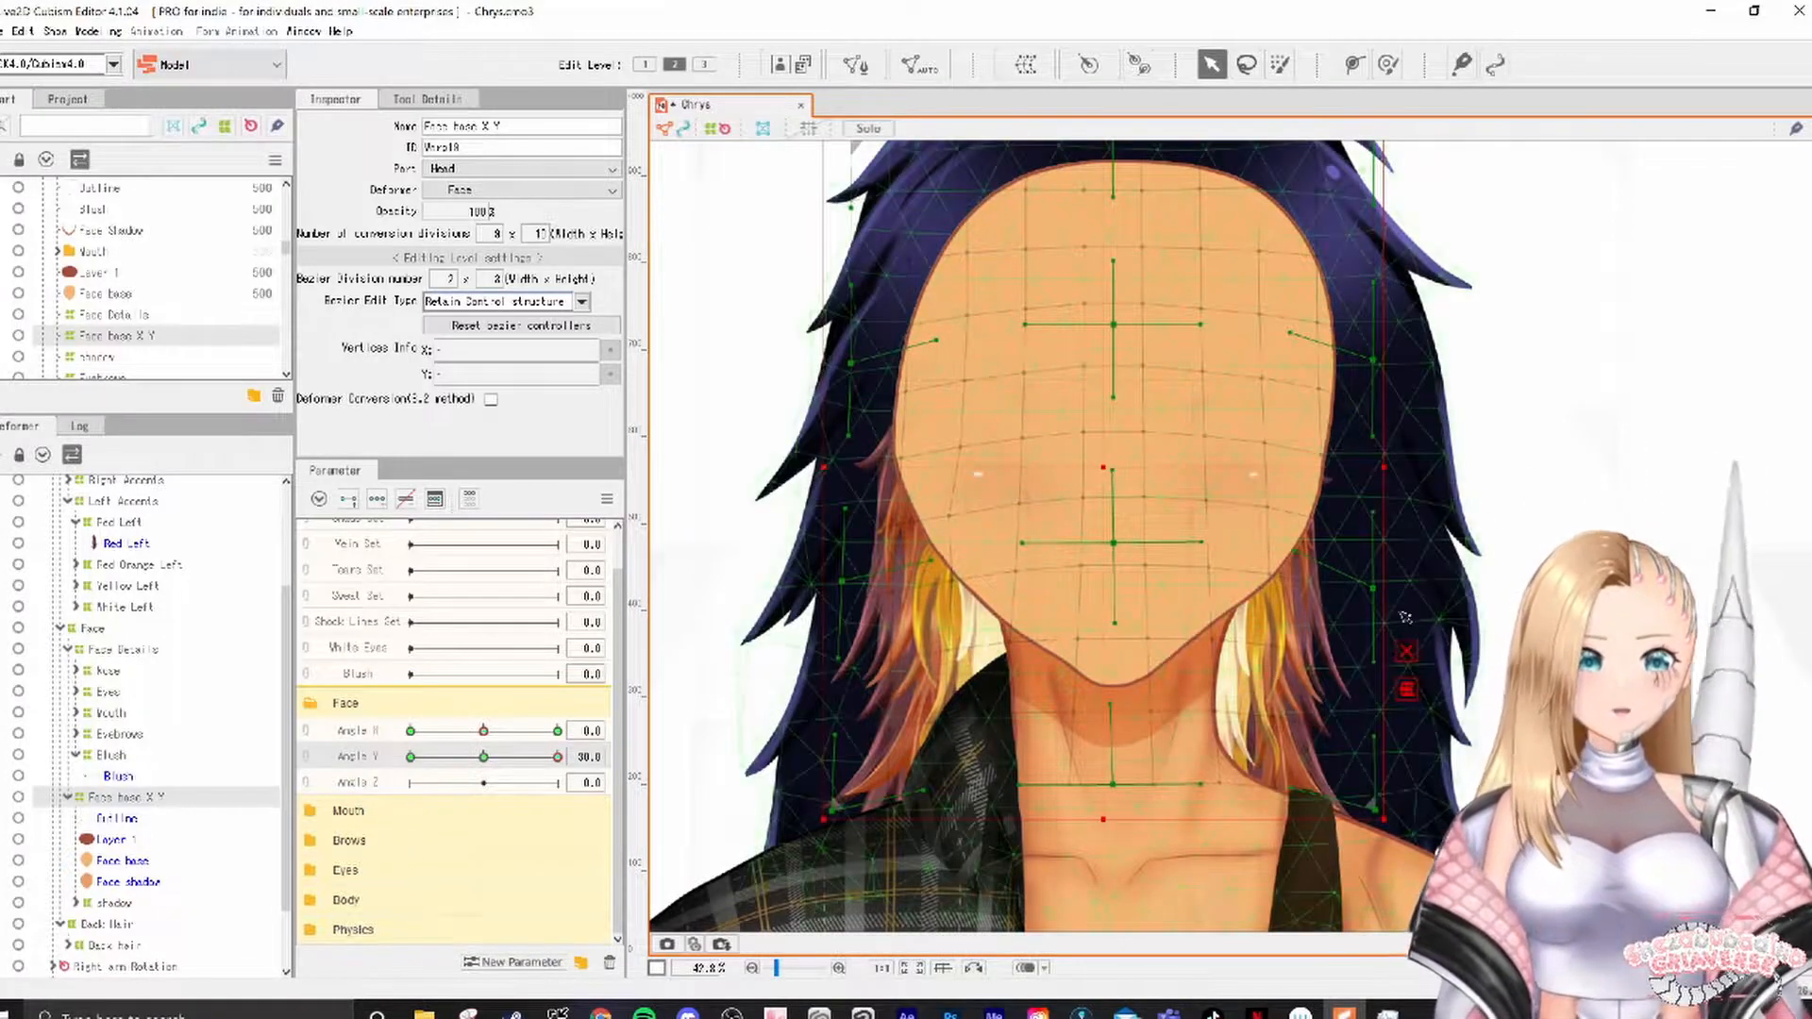
pyautogui.moveTo(1388, 591); pyautogui.dragTo(1395, 591)
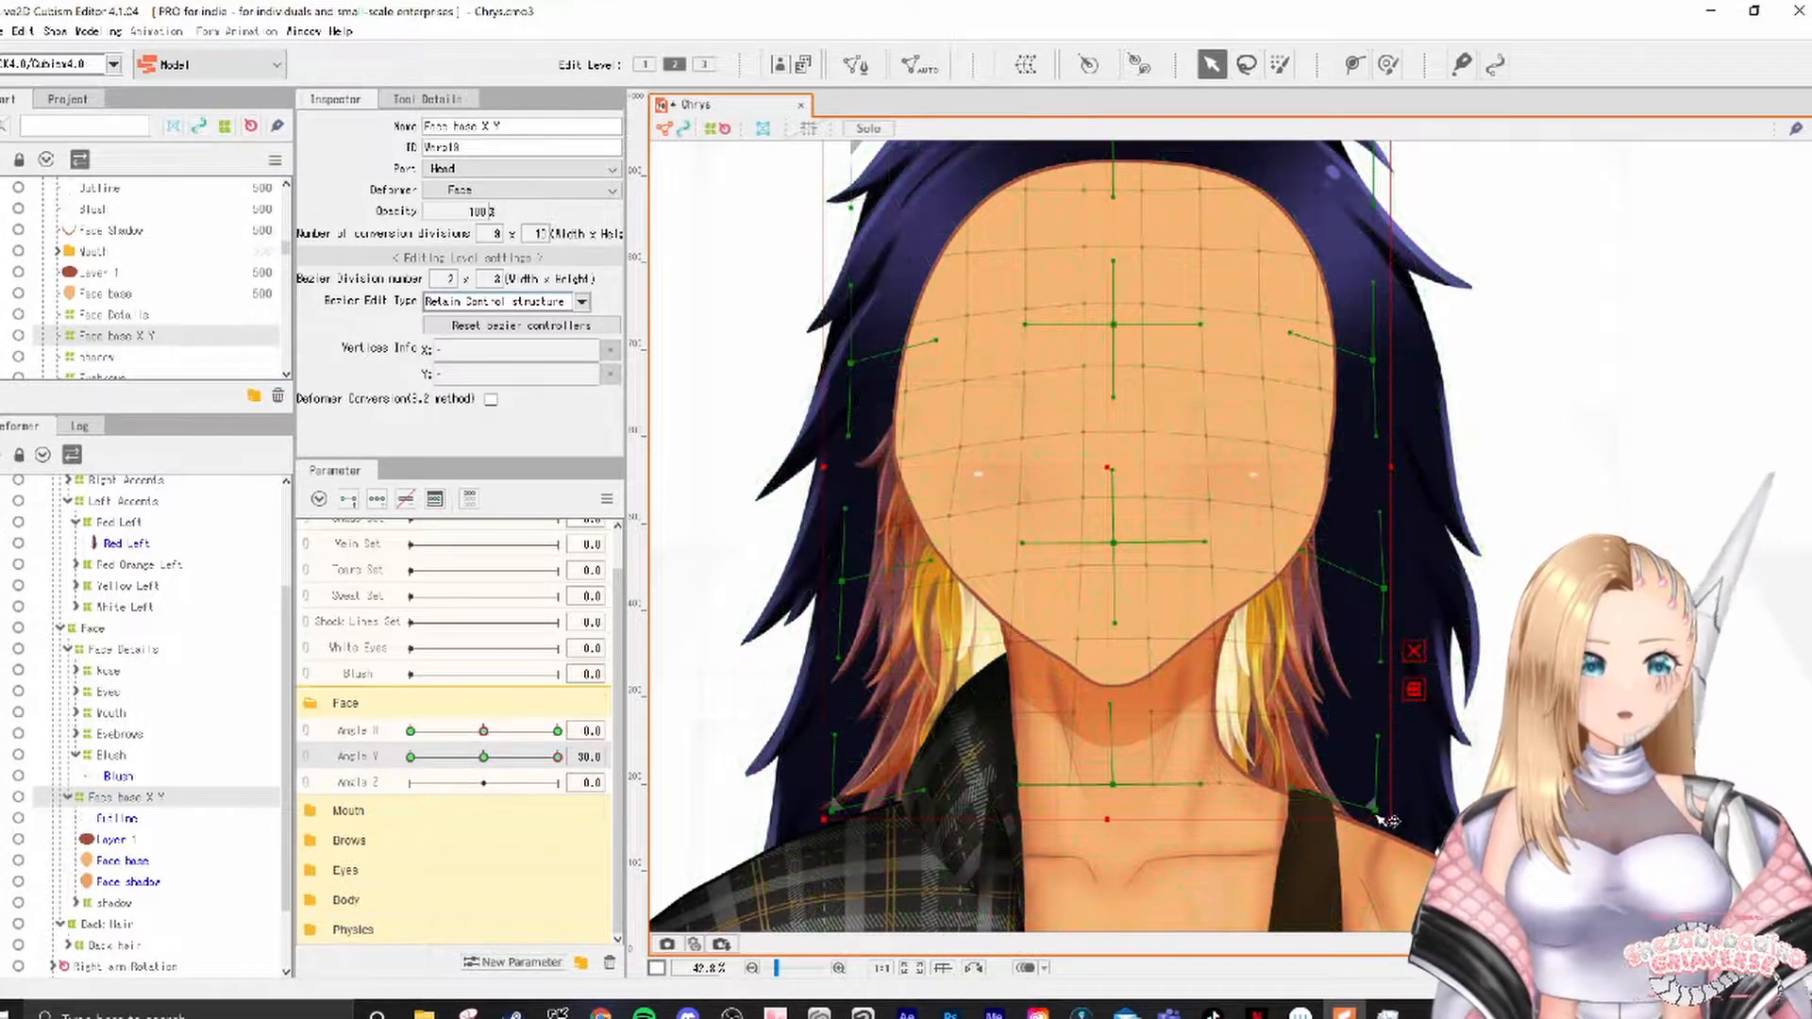
pyautogui.moveTo(1409, 811); pyautogui.dragTo(1411, 817)
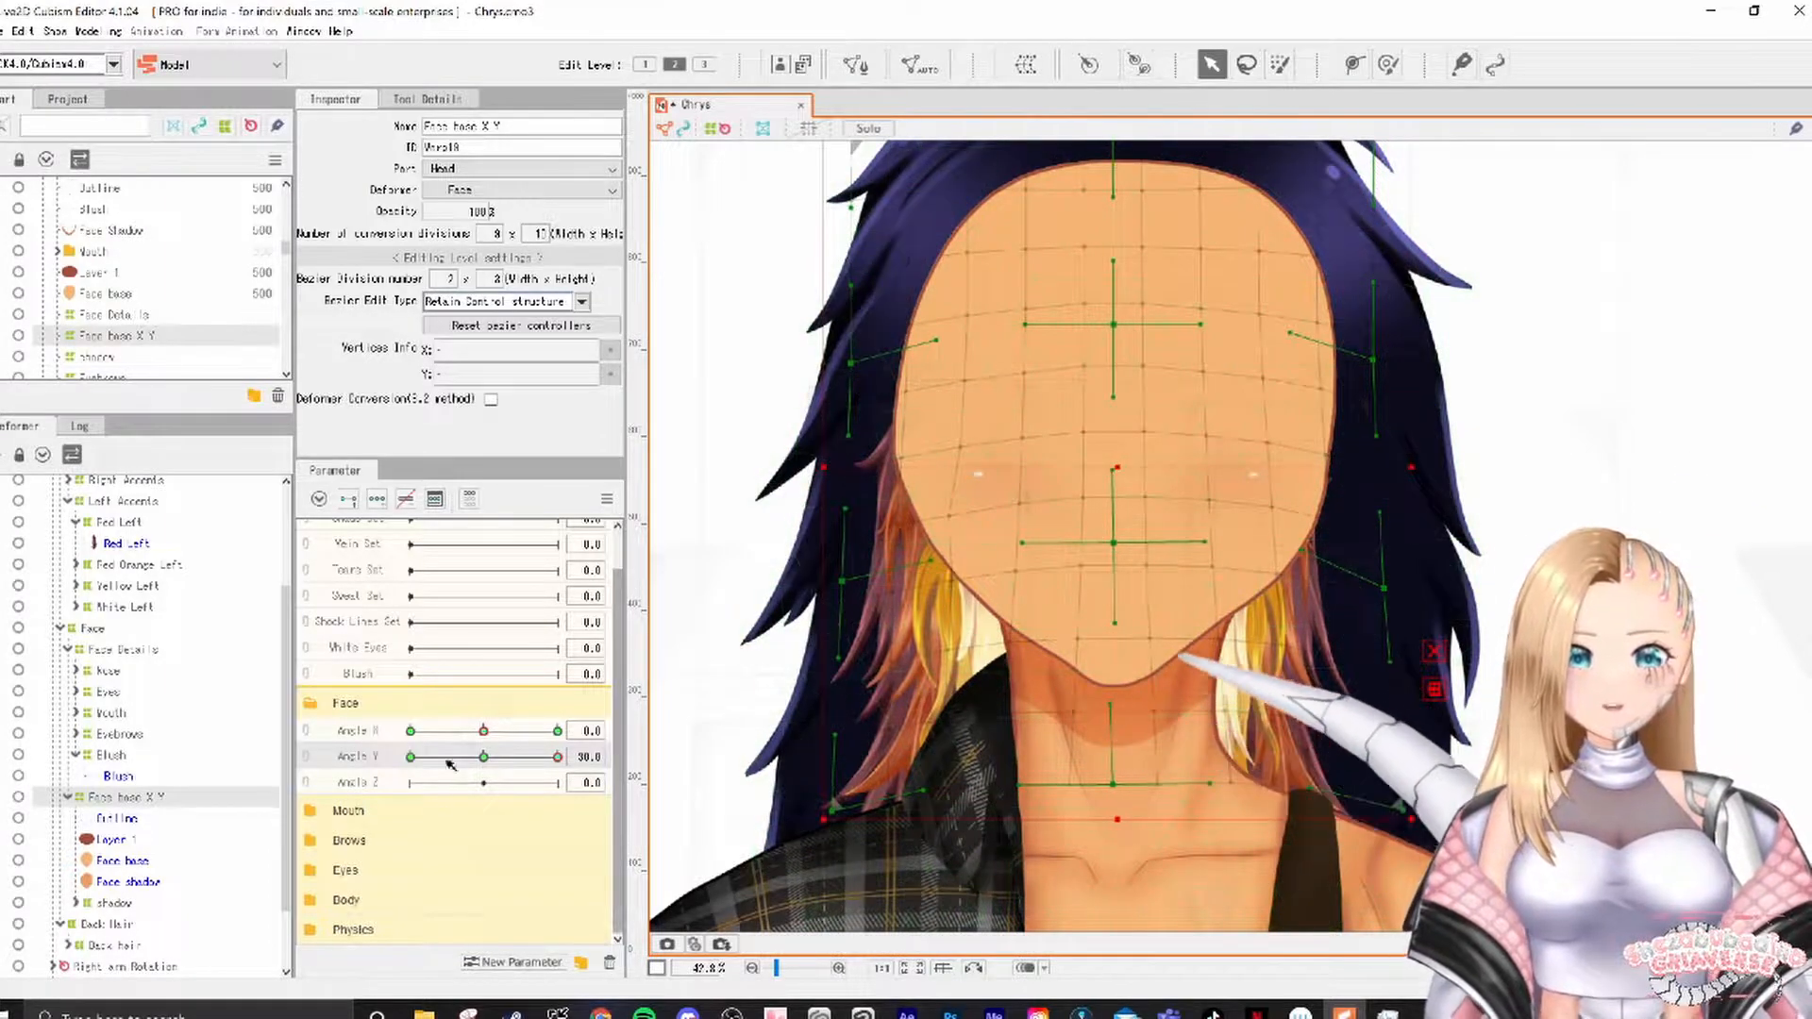
# Step: Lower the whole Face base X Y deformer at Angle Y -30 and preview the tilt up to 30
pyautogui.moveTo(545, 752); pyautogui.dragTo(411, 757)
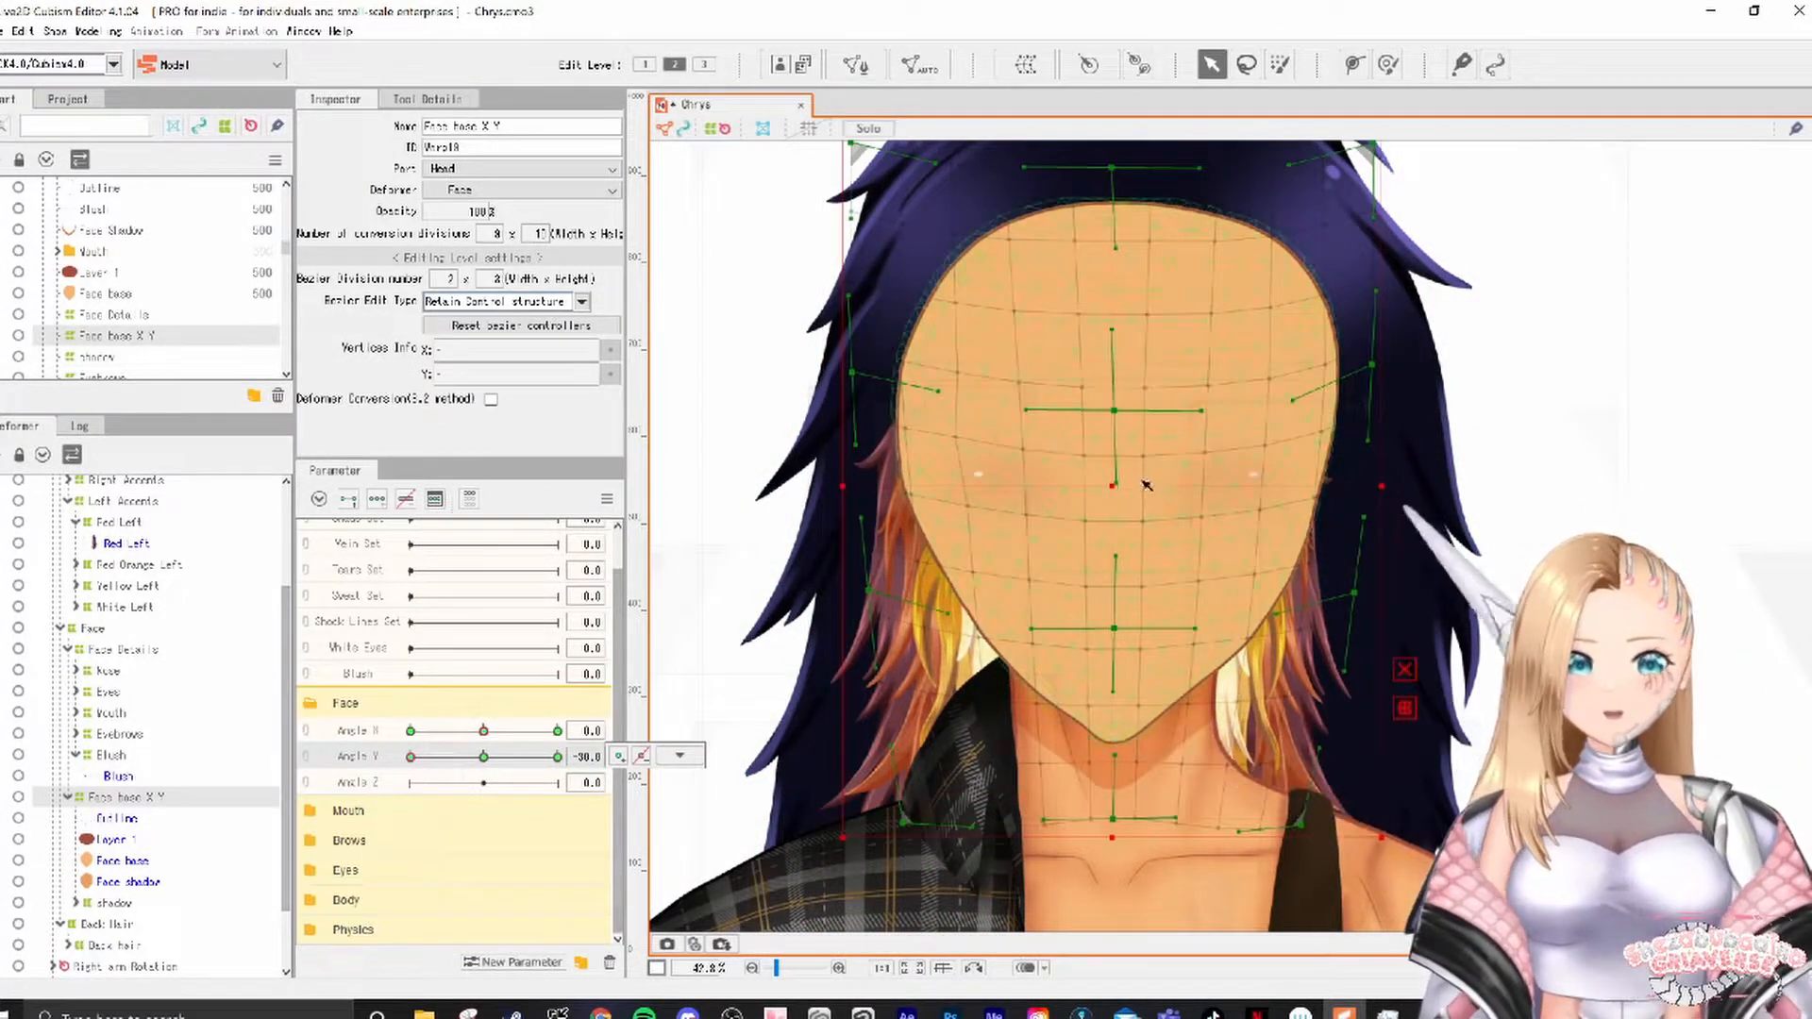
pyautogui.moveTo(1110, 482); pyautogui.dragTo(1113, 519)
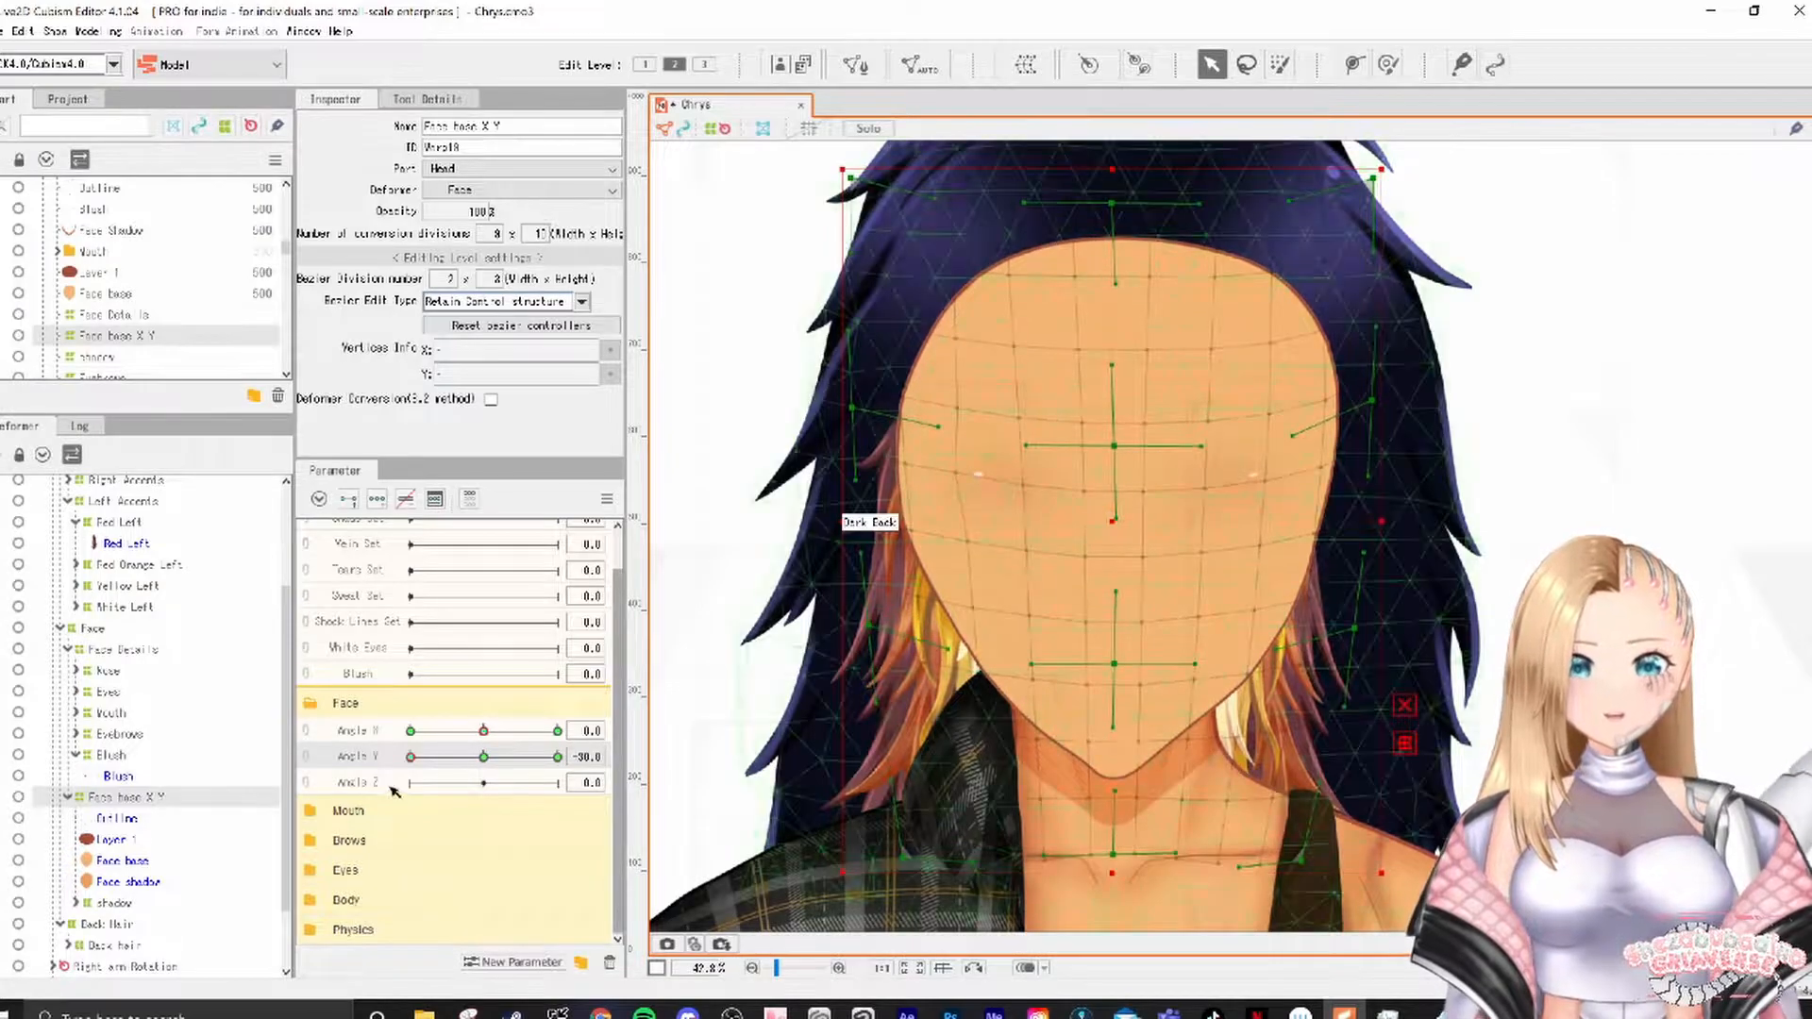
pyautogui.moveTo(418, 759); pyautogui.dragTo(558, 757)
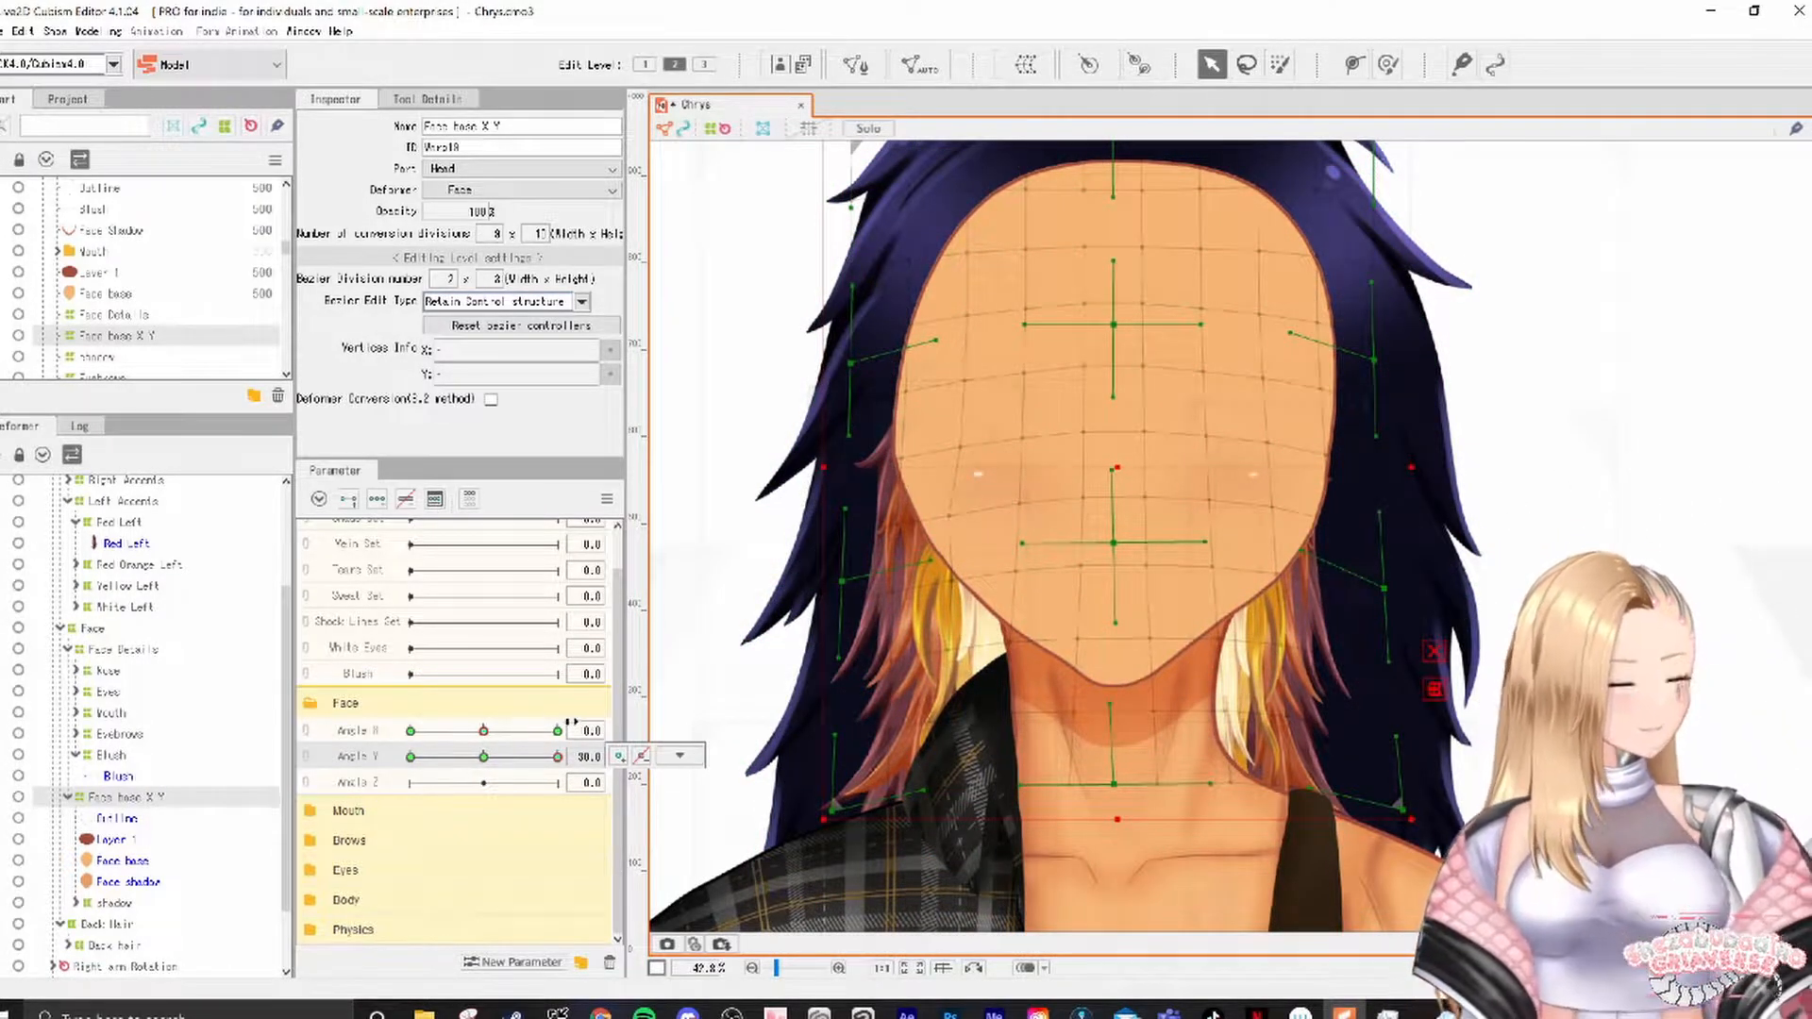
pyautogui.moveTo(556, 756); pyautogui.dragTo(410, 756)
# Step: Reset the parameters to default values and move the shadow deformer into Face Details
pyautogui.click(607, 498)
pyautogui.click(661, 495)
pyautogui.click(113, 902)
pyautogui.moveTo(113, 903); pyautogui.dragTo(112, 745)
# Step: Raise the Blush deformer at Angle Y 30 and lower it at Angle Y -30
pyautogui.click(111, 775)
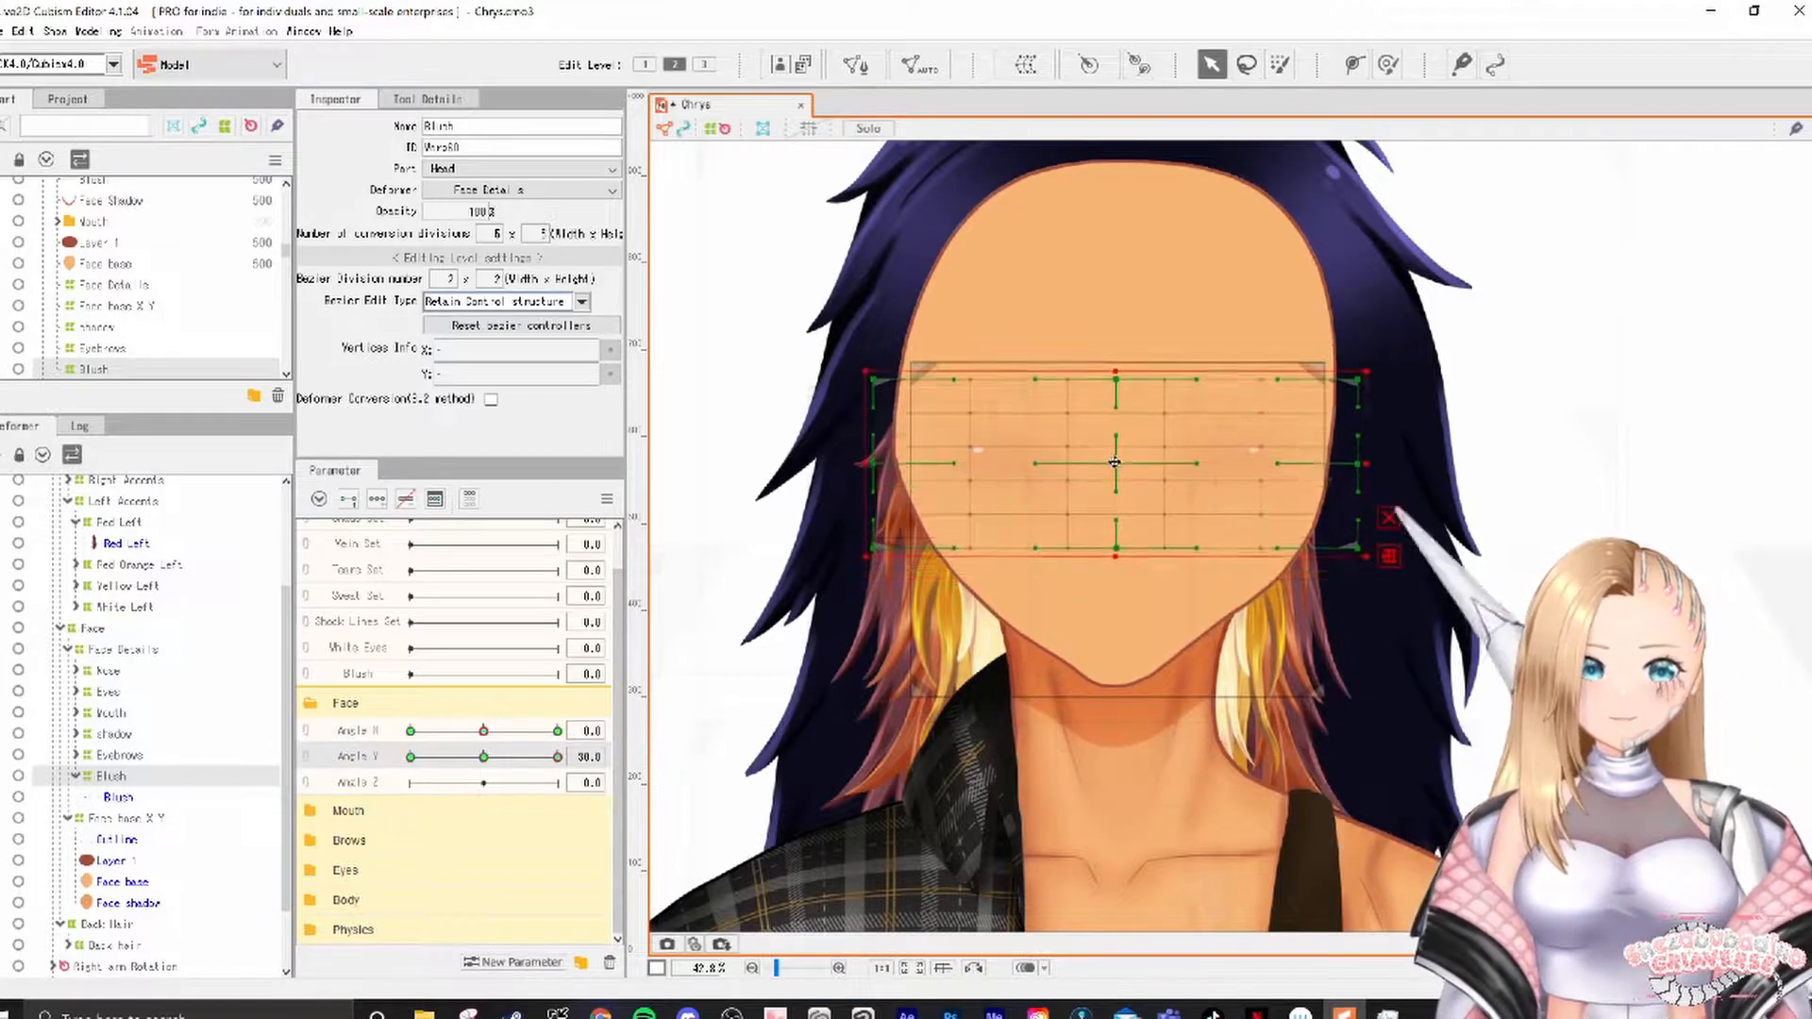
pyautogui.moveTo(1101, 487); pyautogui.dragTo(1101, 543)
pyautogui.moveTo(410, 757)
pyautogui.mouseDown()
pyautogui.moveTo(598, 757)
pyautogui.moveTo(411, 756)
pyautogui.mouseUp()
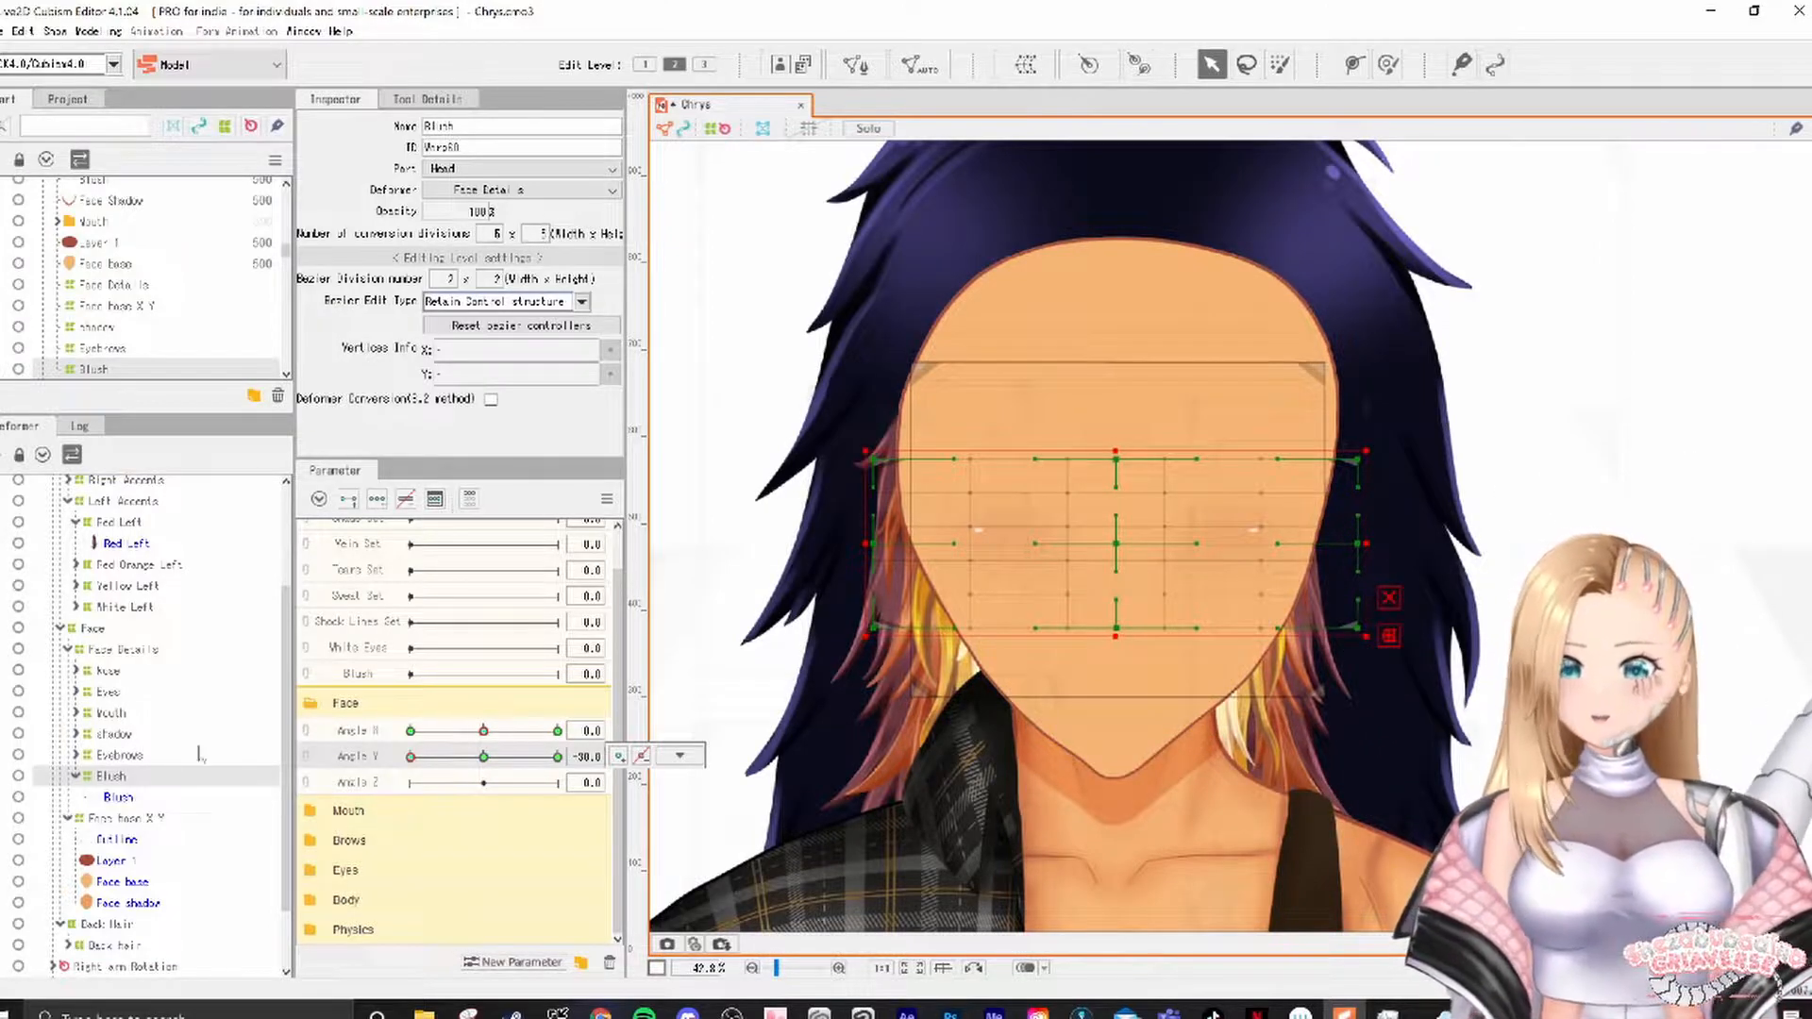
# Step: Synthesize the Angle X and Angle Y corners for the Blush and Face base X Y deformers and preview the diagonal poses
pyautogui.keyDown('ctrl'); pyautogui.click(133, 820); pyautogui.keyUp('ctrl')
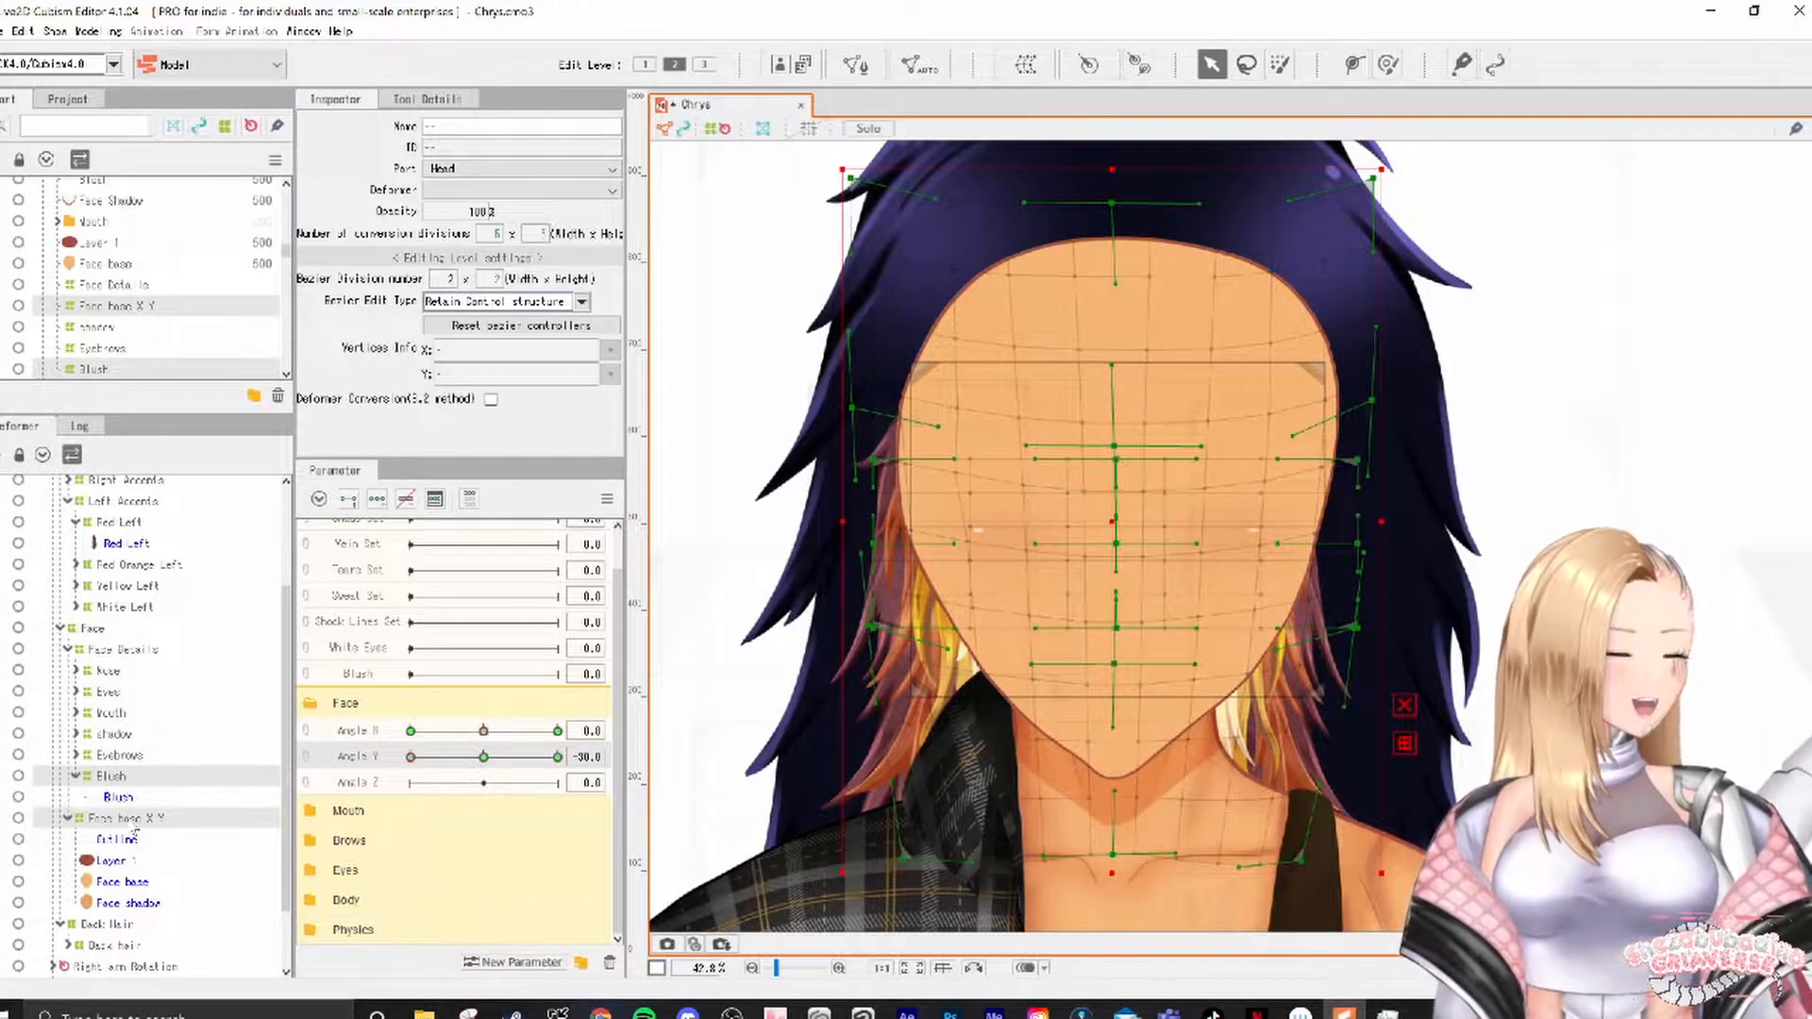
pyautogui.click(607, 498)
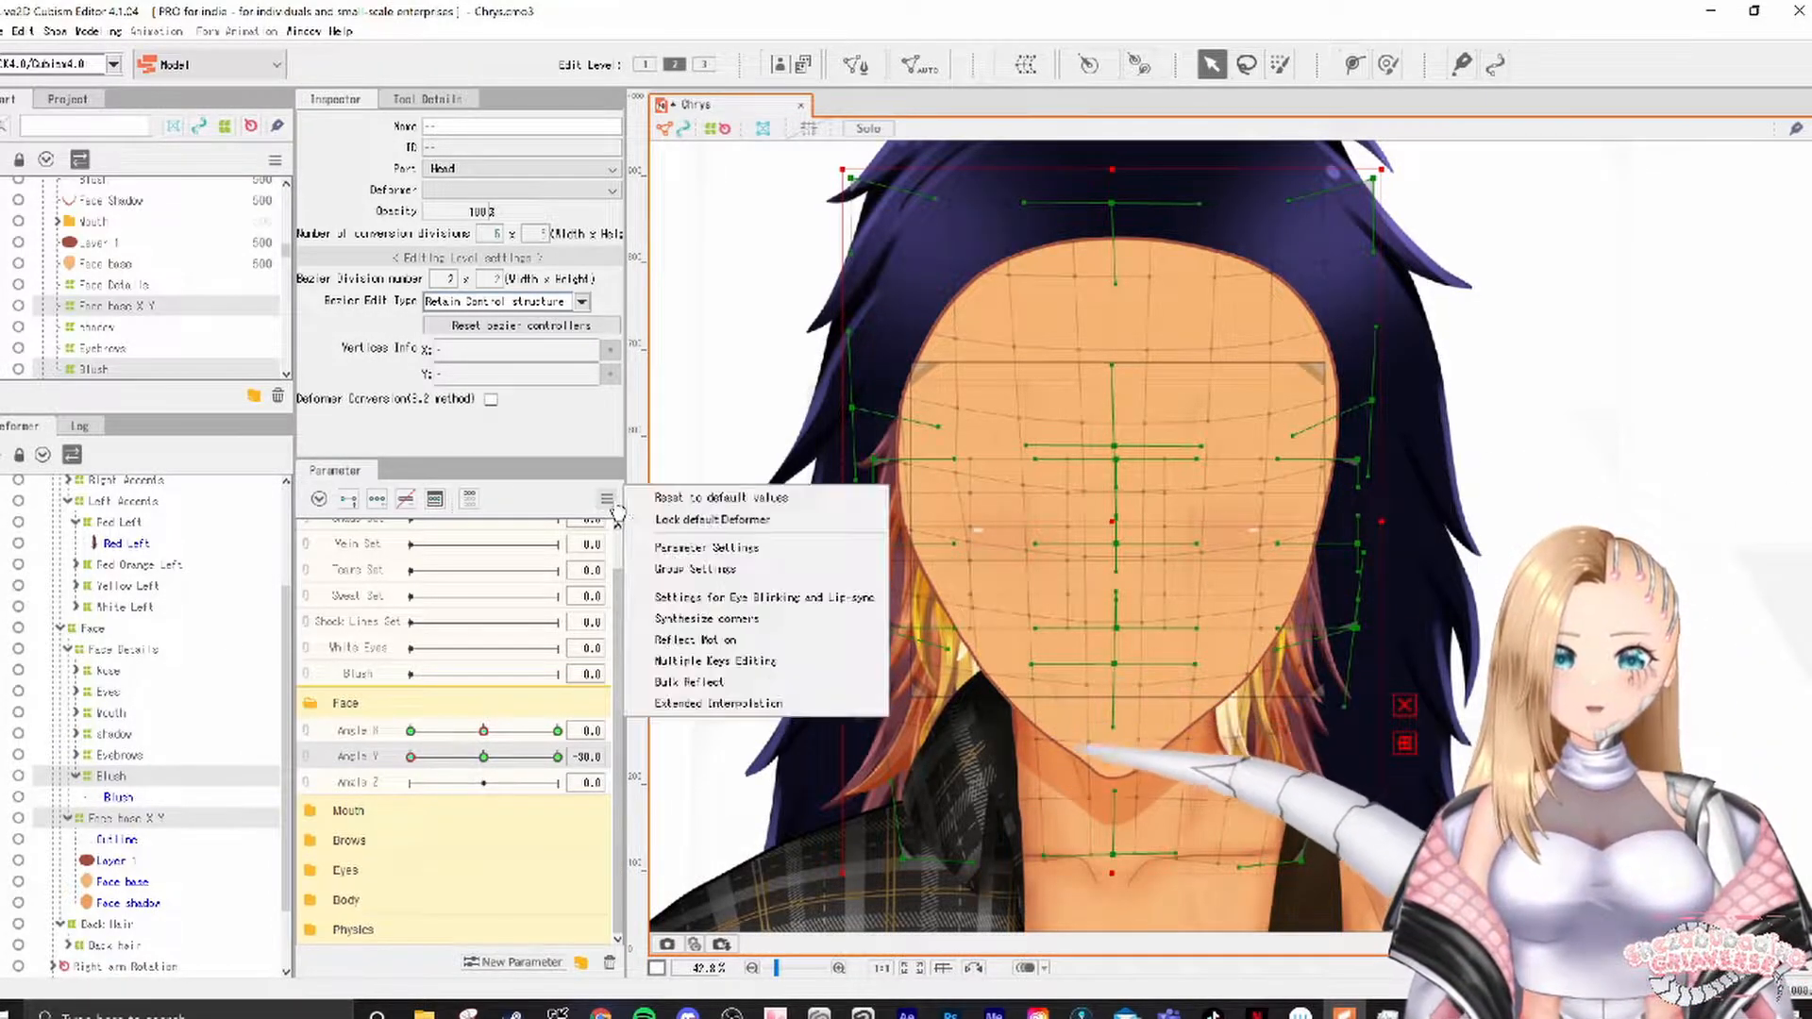
pyautogui.click(722, 618)
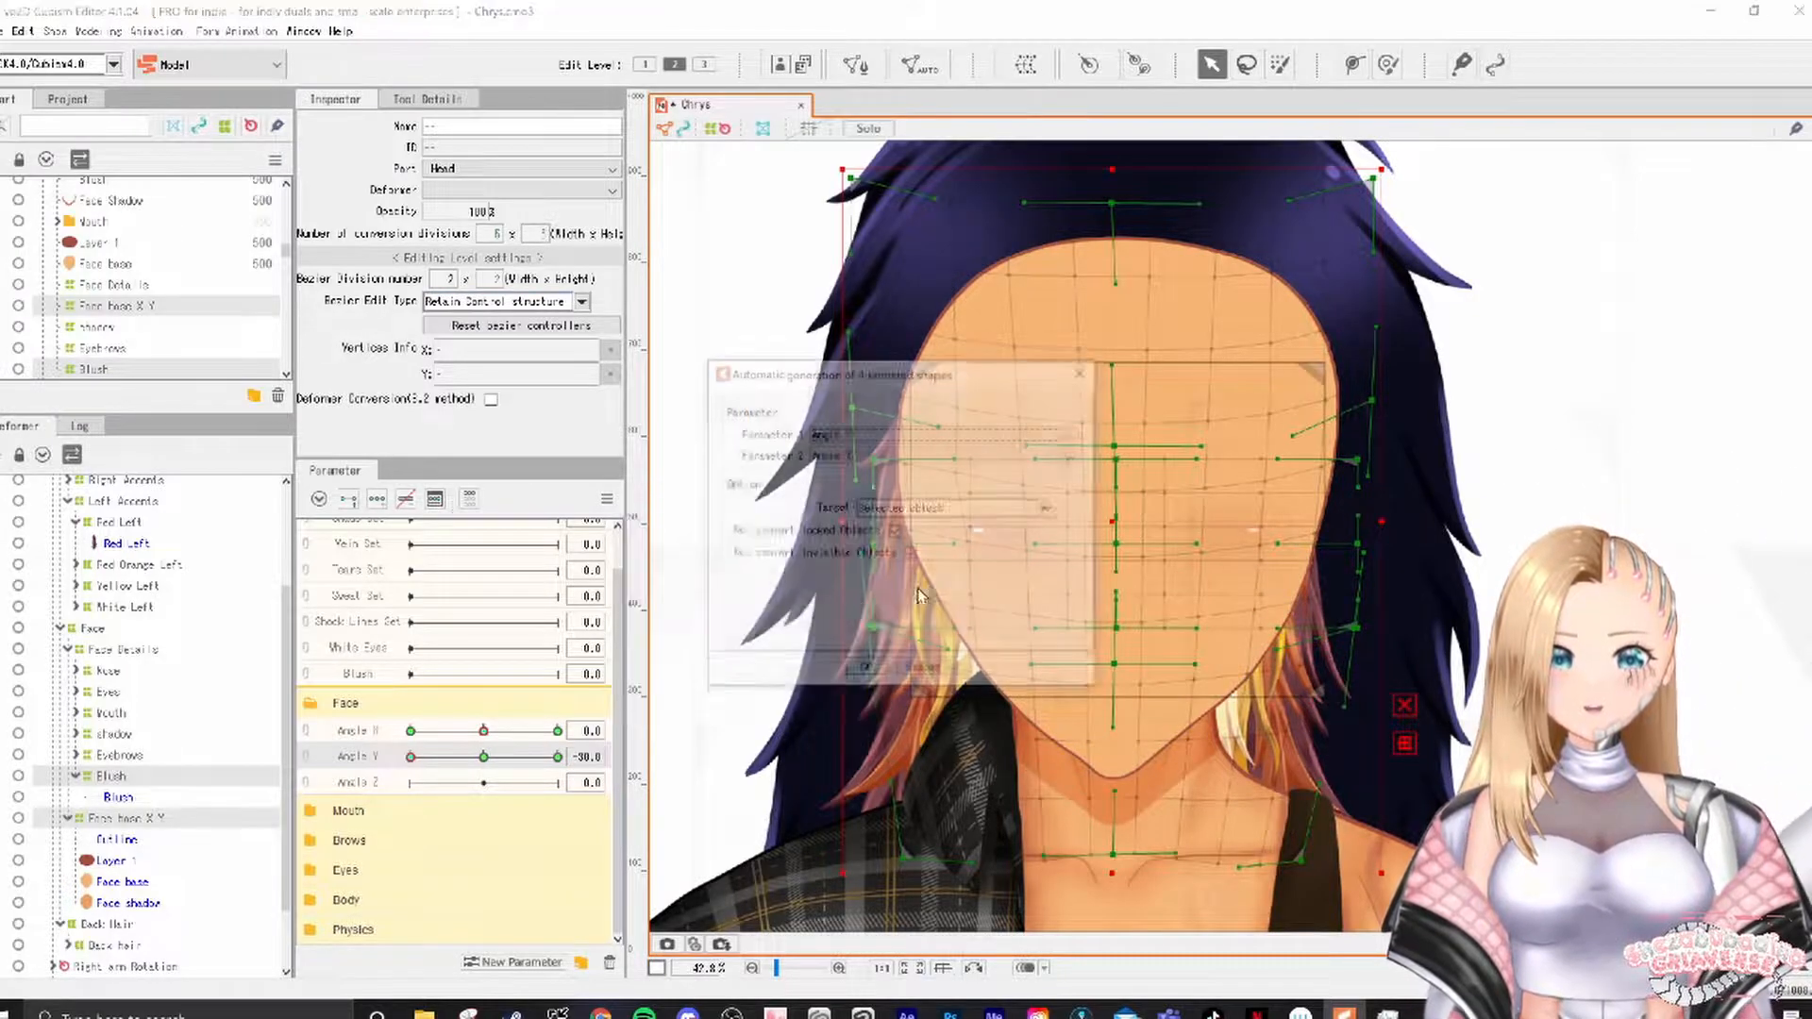
pyautogui.click(866, 673)
pyautogui.moveTo(399, 744); pyautogui.dragTo(626, 843)
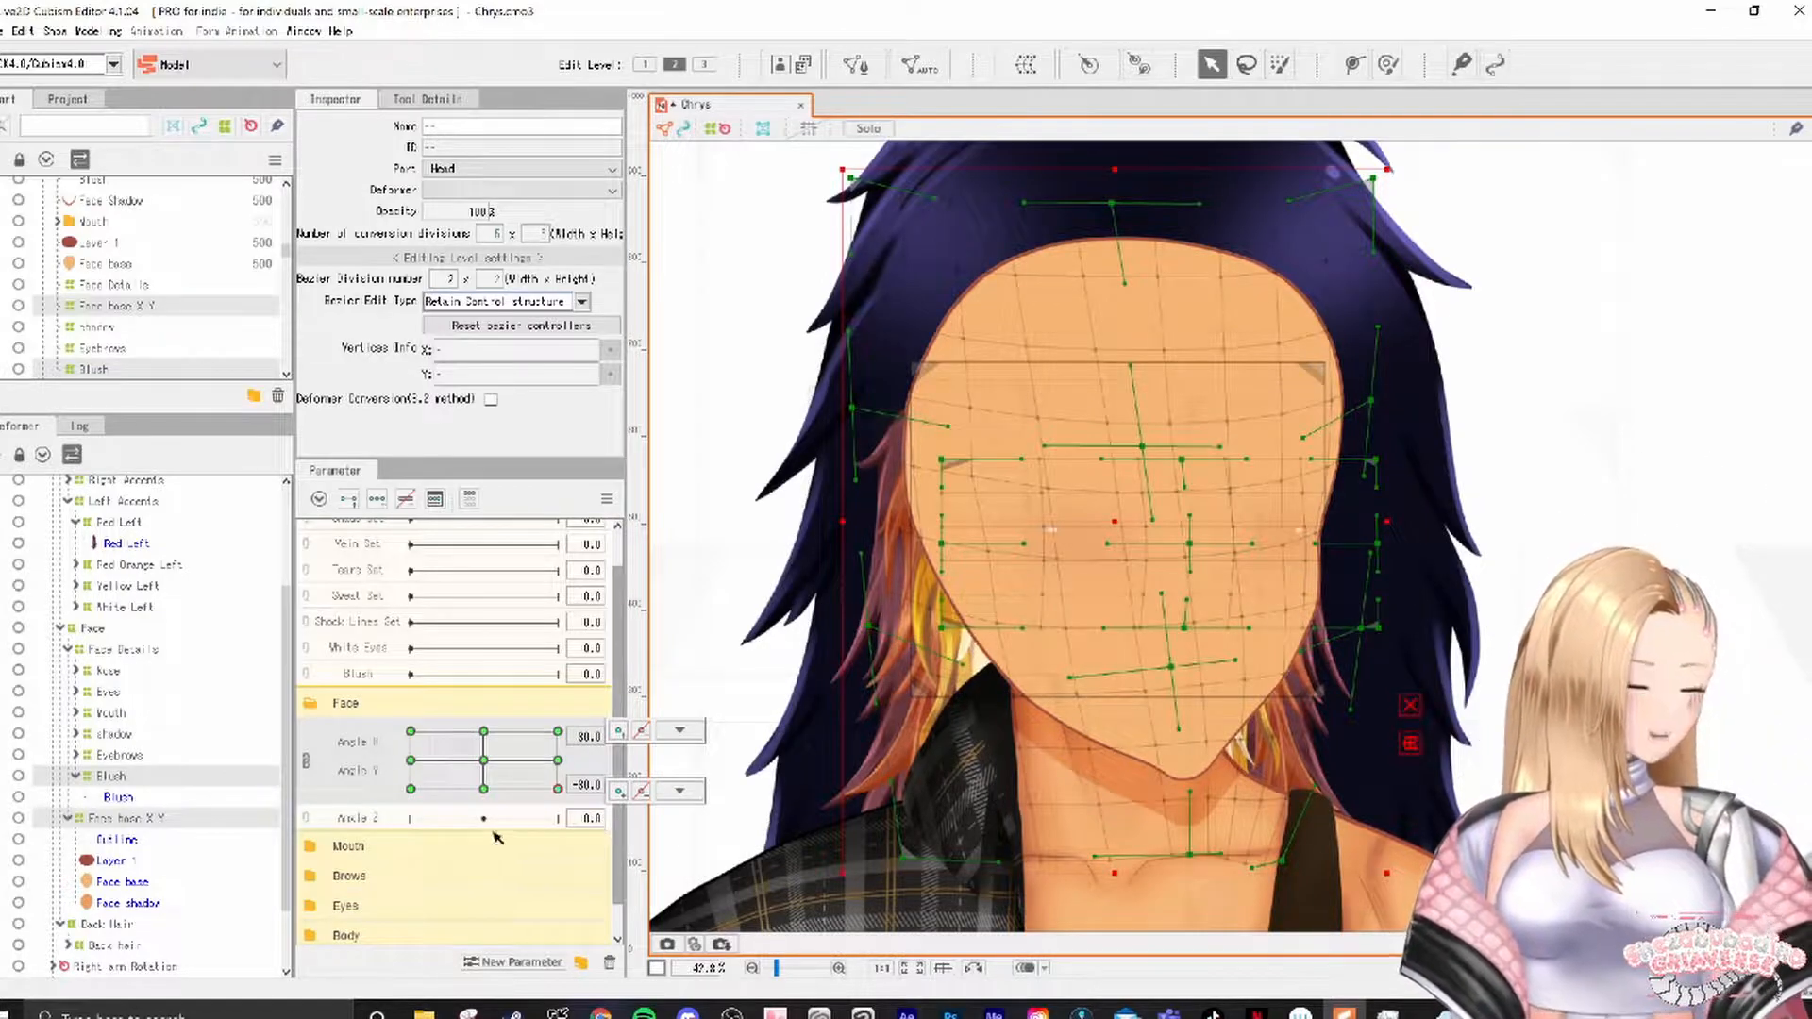
pyautogui.moveTo(406, 786); pyautogui.dragTo(433, 790)
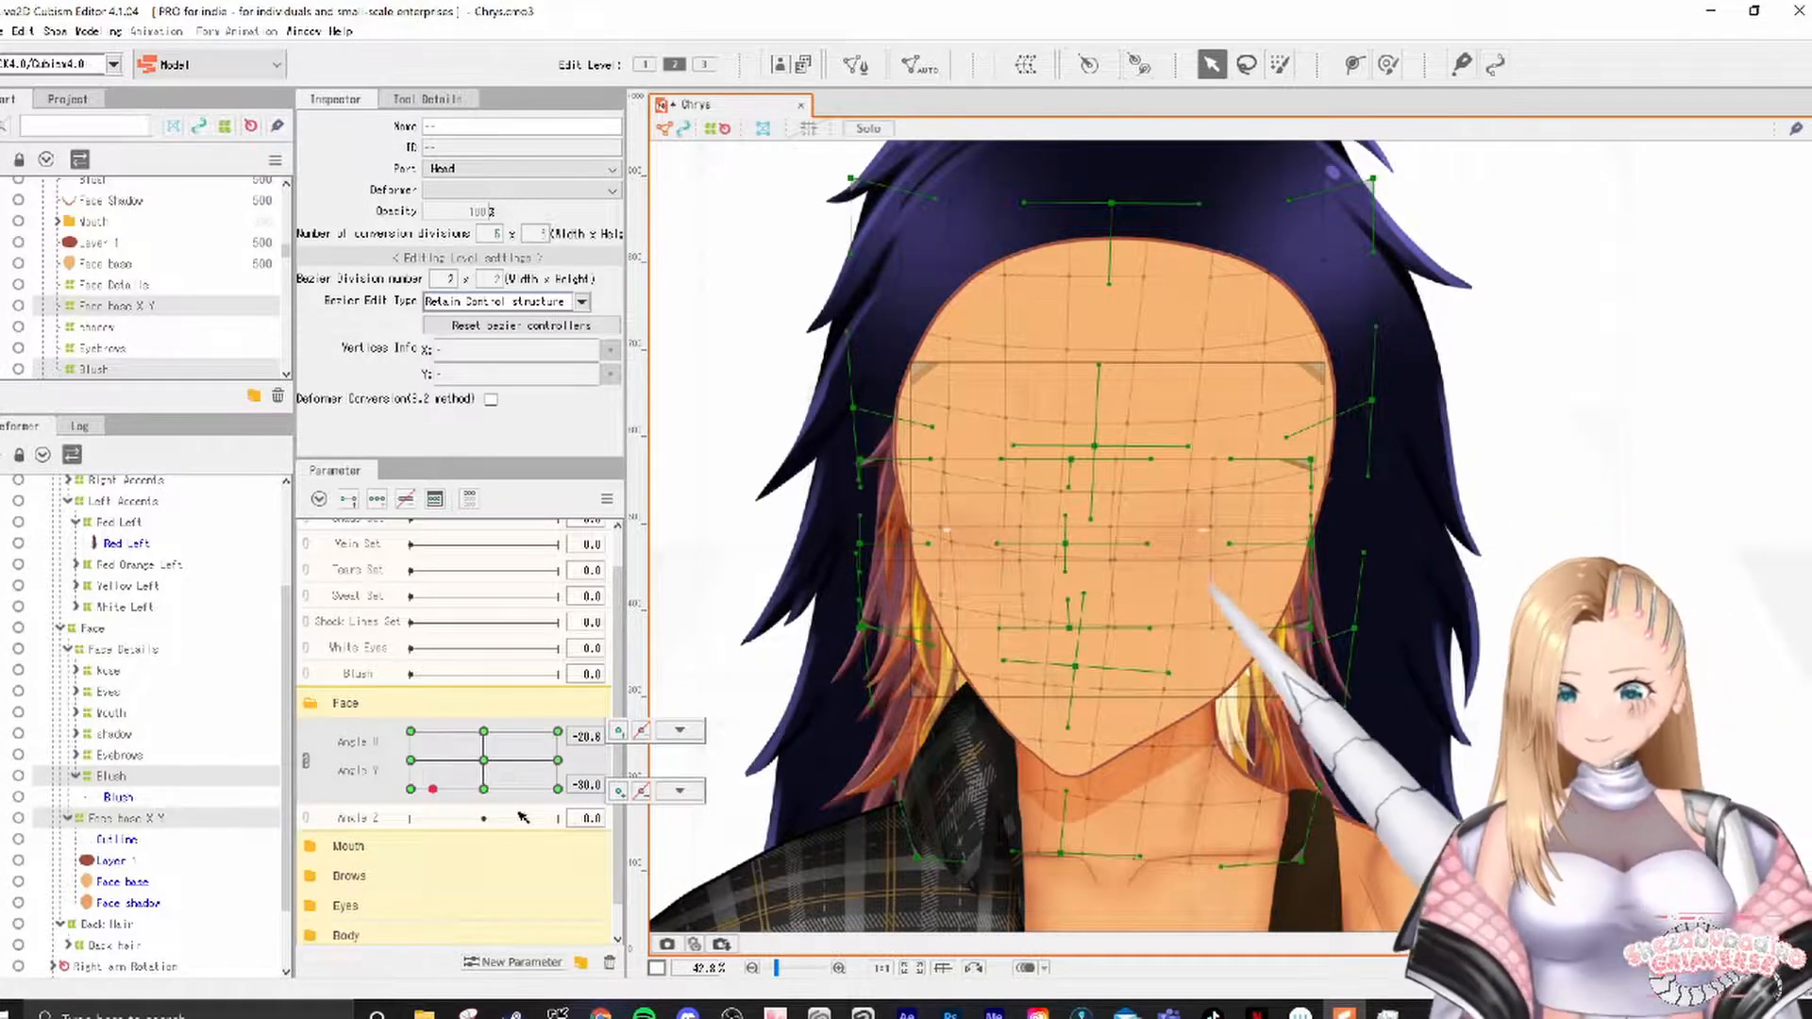
# Step: Shape the Face base X Y deformer's chin, neck, cheek and centre controls at the Angle X -30, Angle Y -30 corner
pyautogui.click(110, 818)
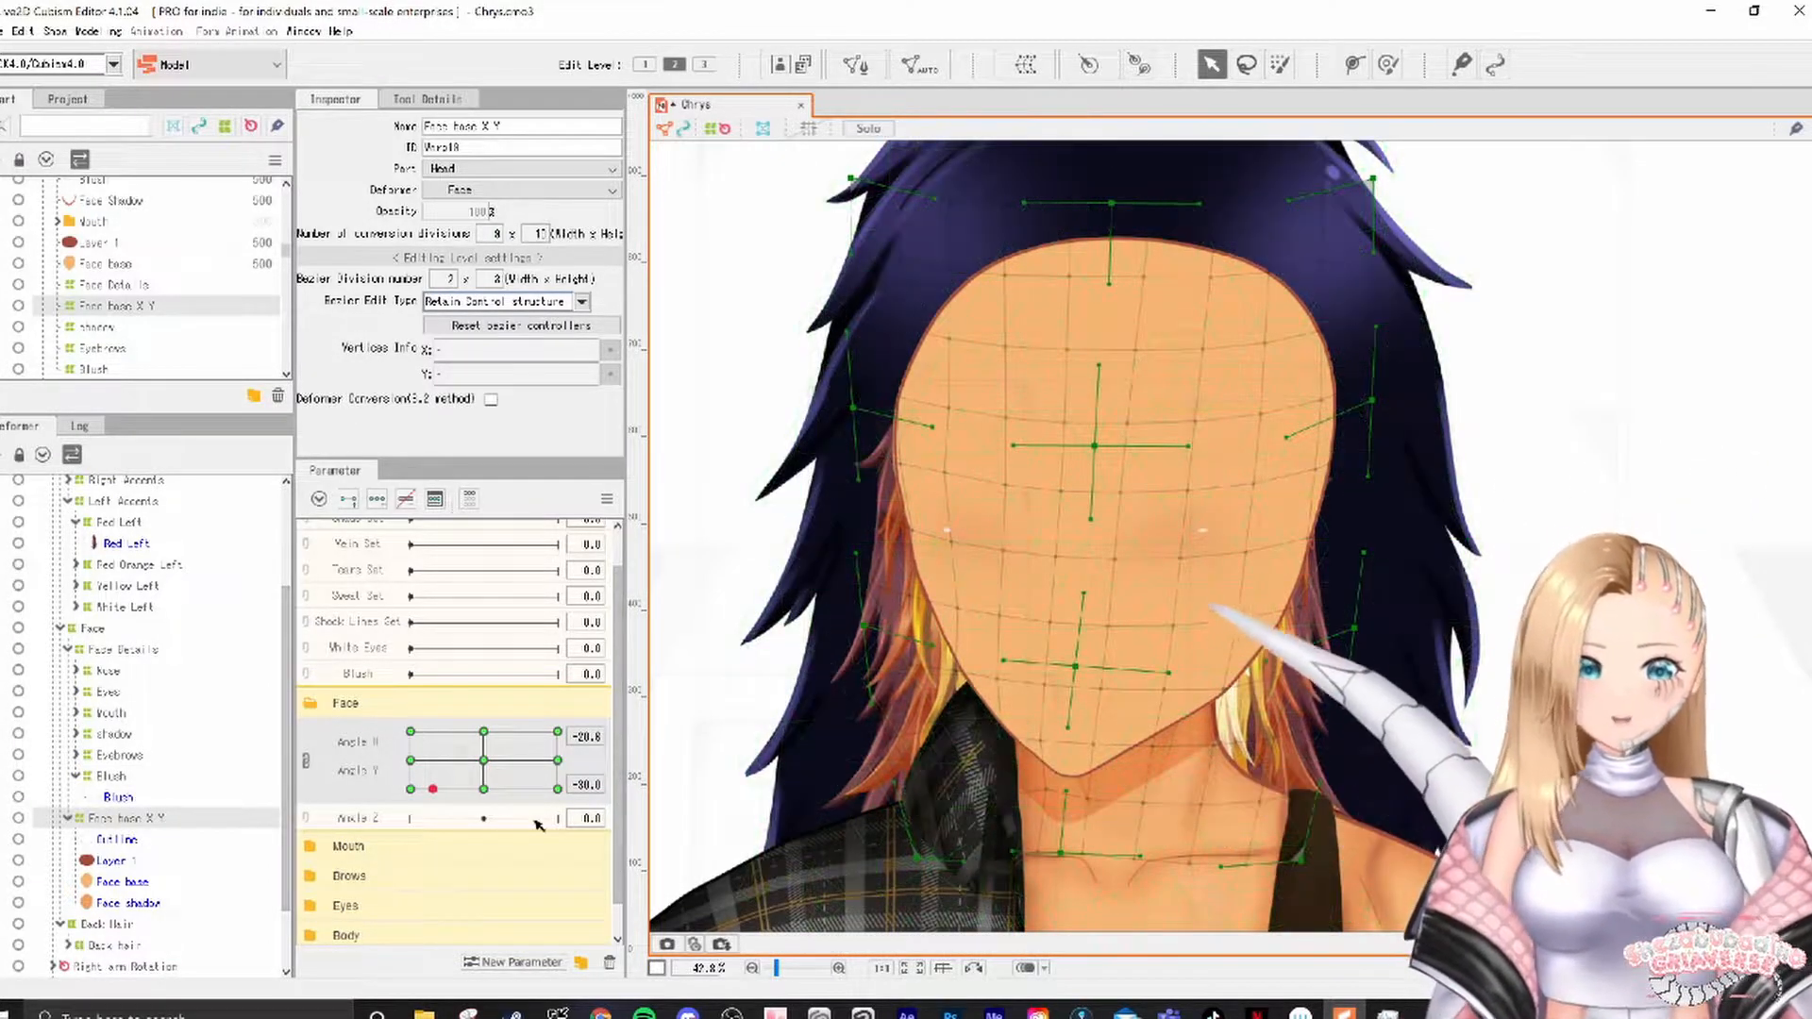
pyautogui.moveTo(432, 789); pyautogui.dragTo(366, 793)
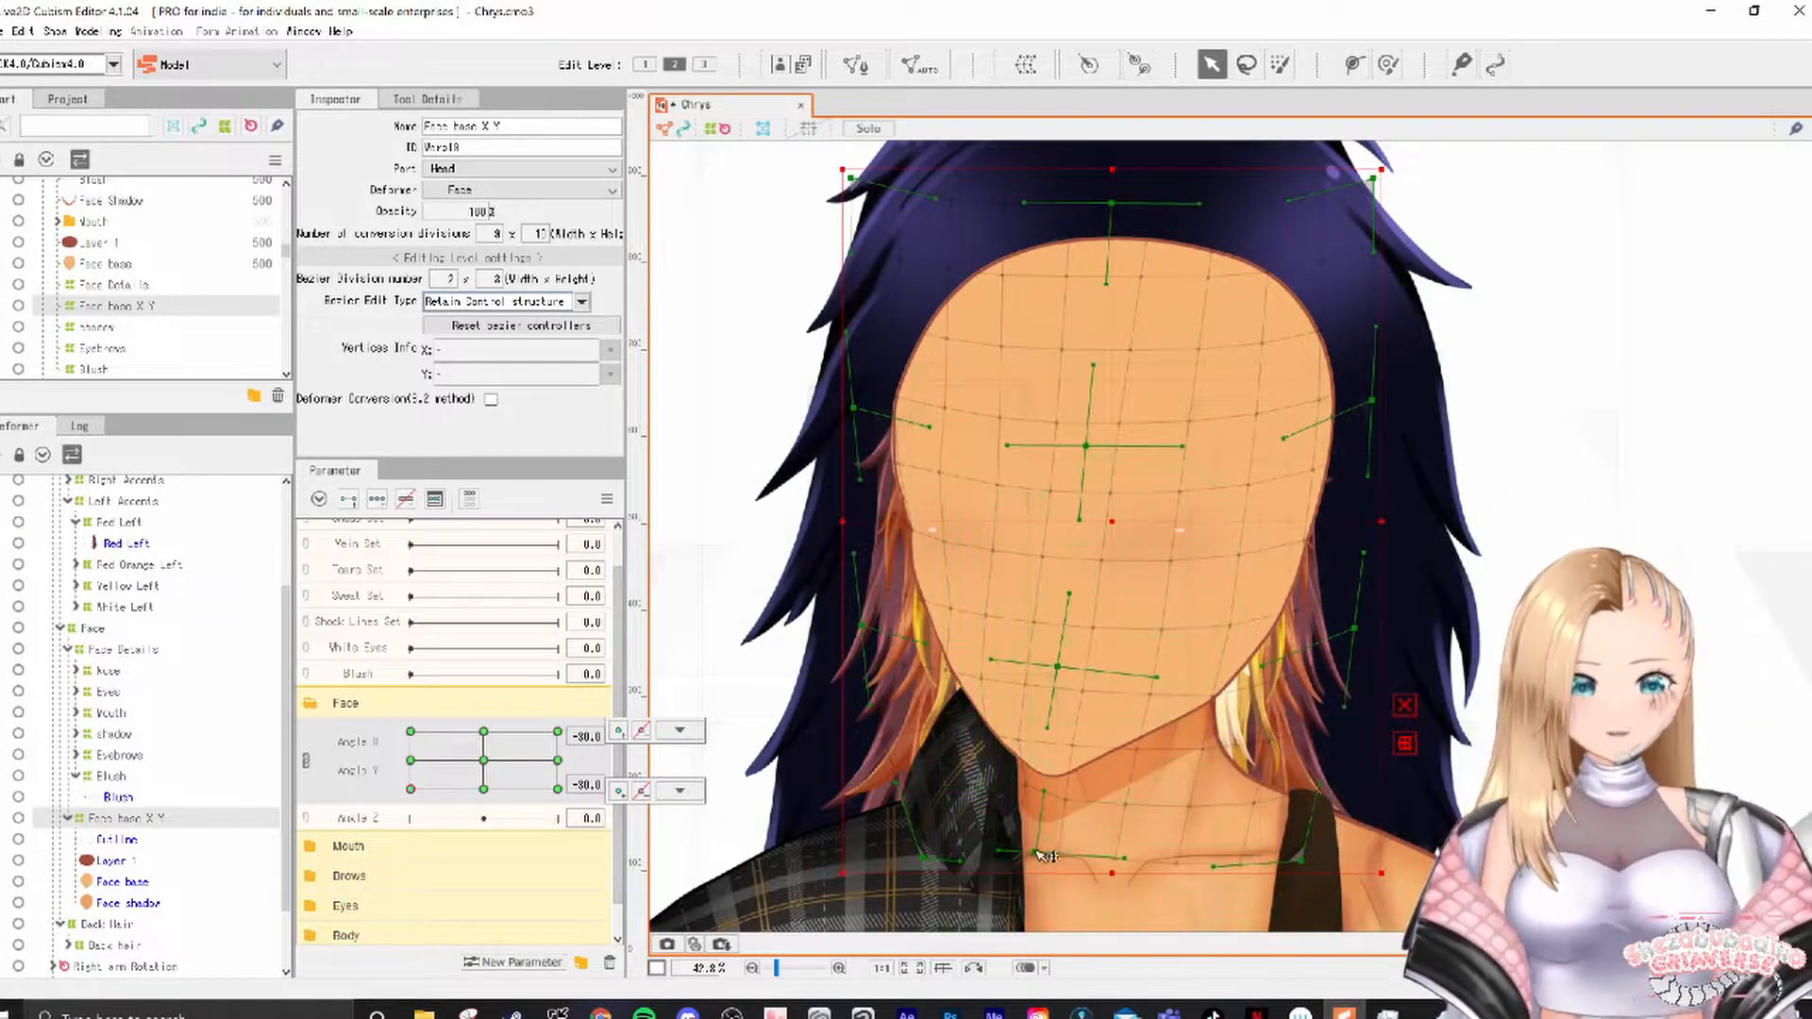
pyautogui.moveTo(1038, 851); pyautogui.dragTo(1067, 851)
pyautogui.moveTo(922, 857); pyautogui.dragTo(948, 840)
pyautogui.moveTo(1057, 666); pyautogui.dragTo(1049, 672)
pyautogui.moveTo(1086, 446); pyautogui.dragTo(1055, 460)
pyautogui.moveTo(911, 538); pyautogui.dragTo(929, 544)
pyautogui.moveTo(1067, 851); pyautogui.dragTo(1046, 848)
pyautogui.moveTo(1048, 672); pyautogui.dragTo(1054, 672)
# Step: Raise the whole Face base X Y deformer at Angle X -30, Angle Y -30, adjust its lower corner control and preview the turn
pyautogui.moveTo(410, 788); pyautogui.dragTo(382, 830)
pyautogui.moveTo(1113, 520); pyautogui.dragTo(1114, 506)
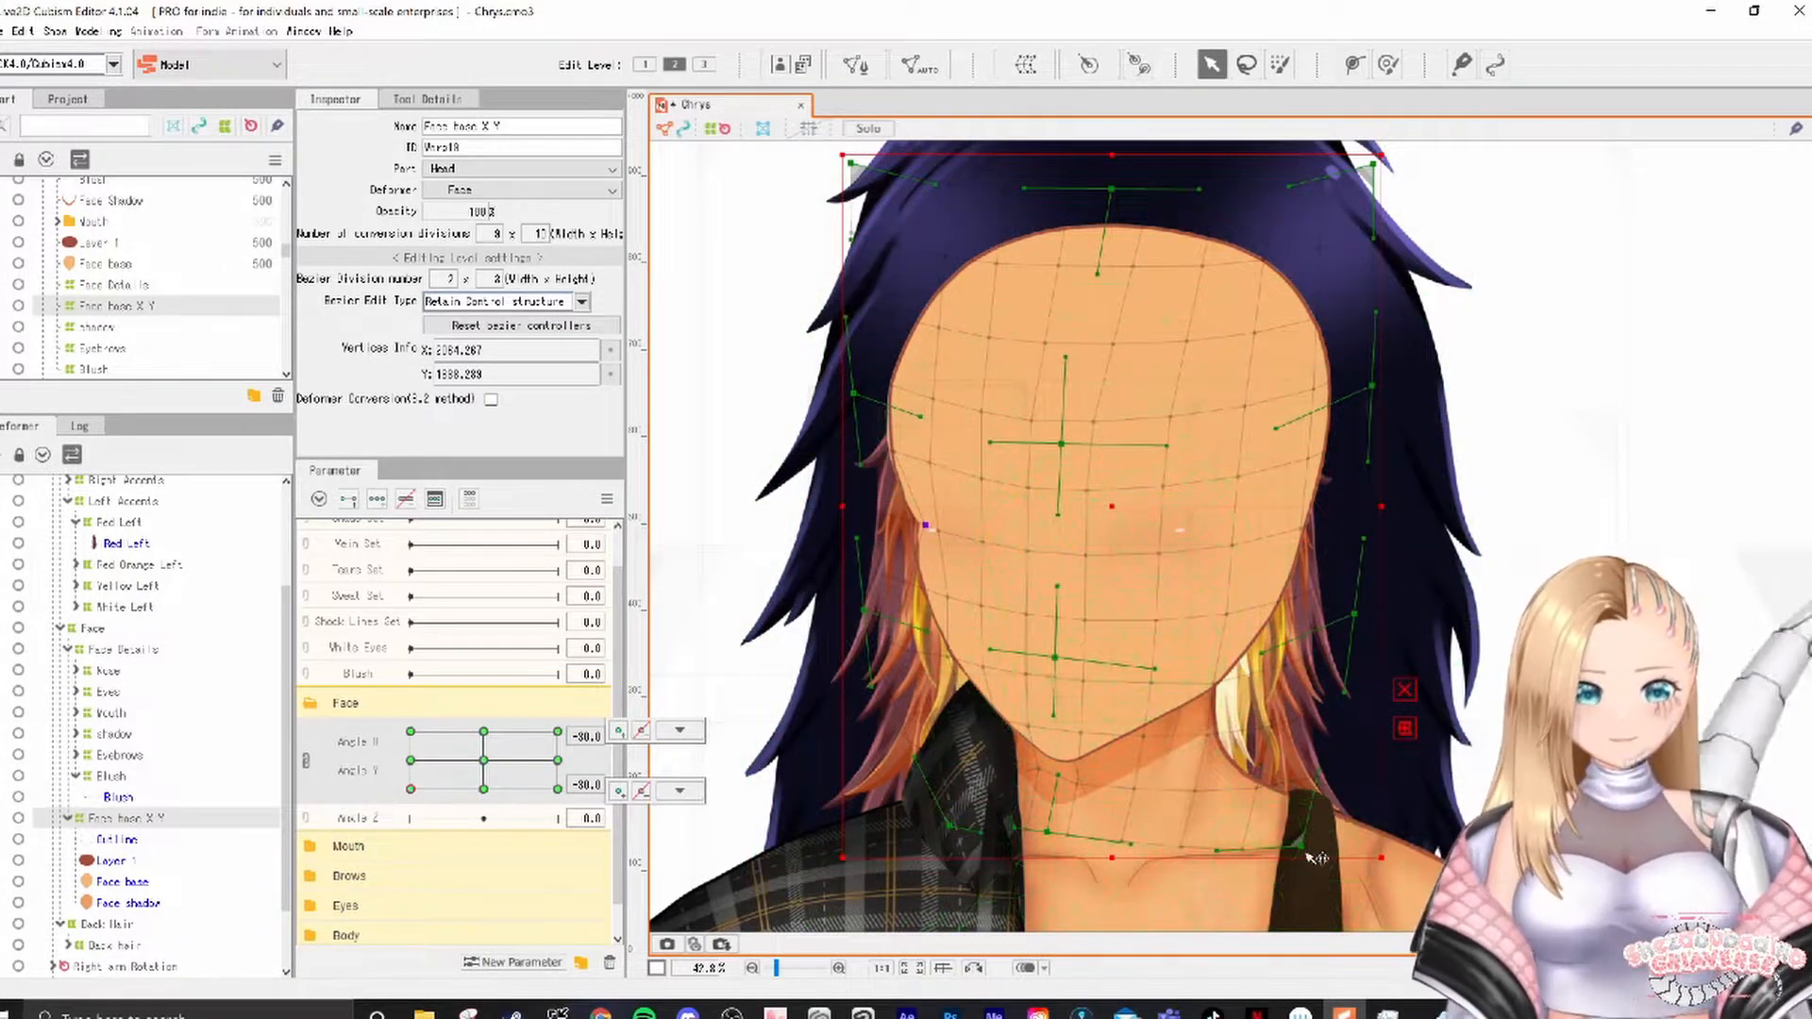
pyautogui.moveTo(1309, 857); pyautogui.dragTo(1313, 813)
pyautogui.moveTo(404, 796); pyautogui.dragTo(451, 836)
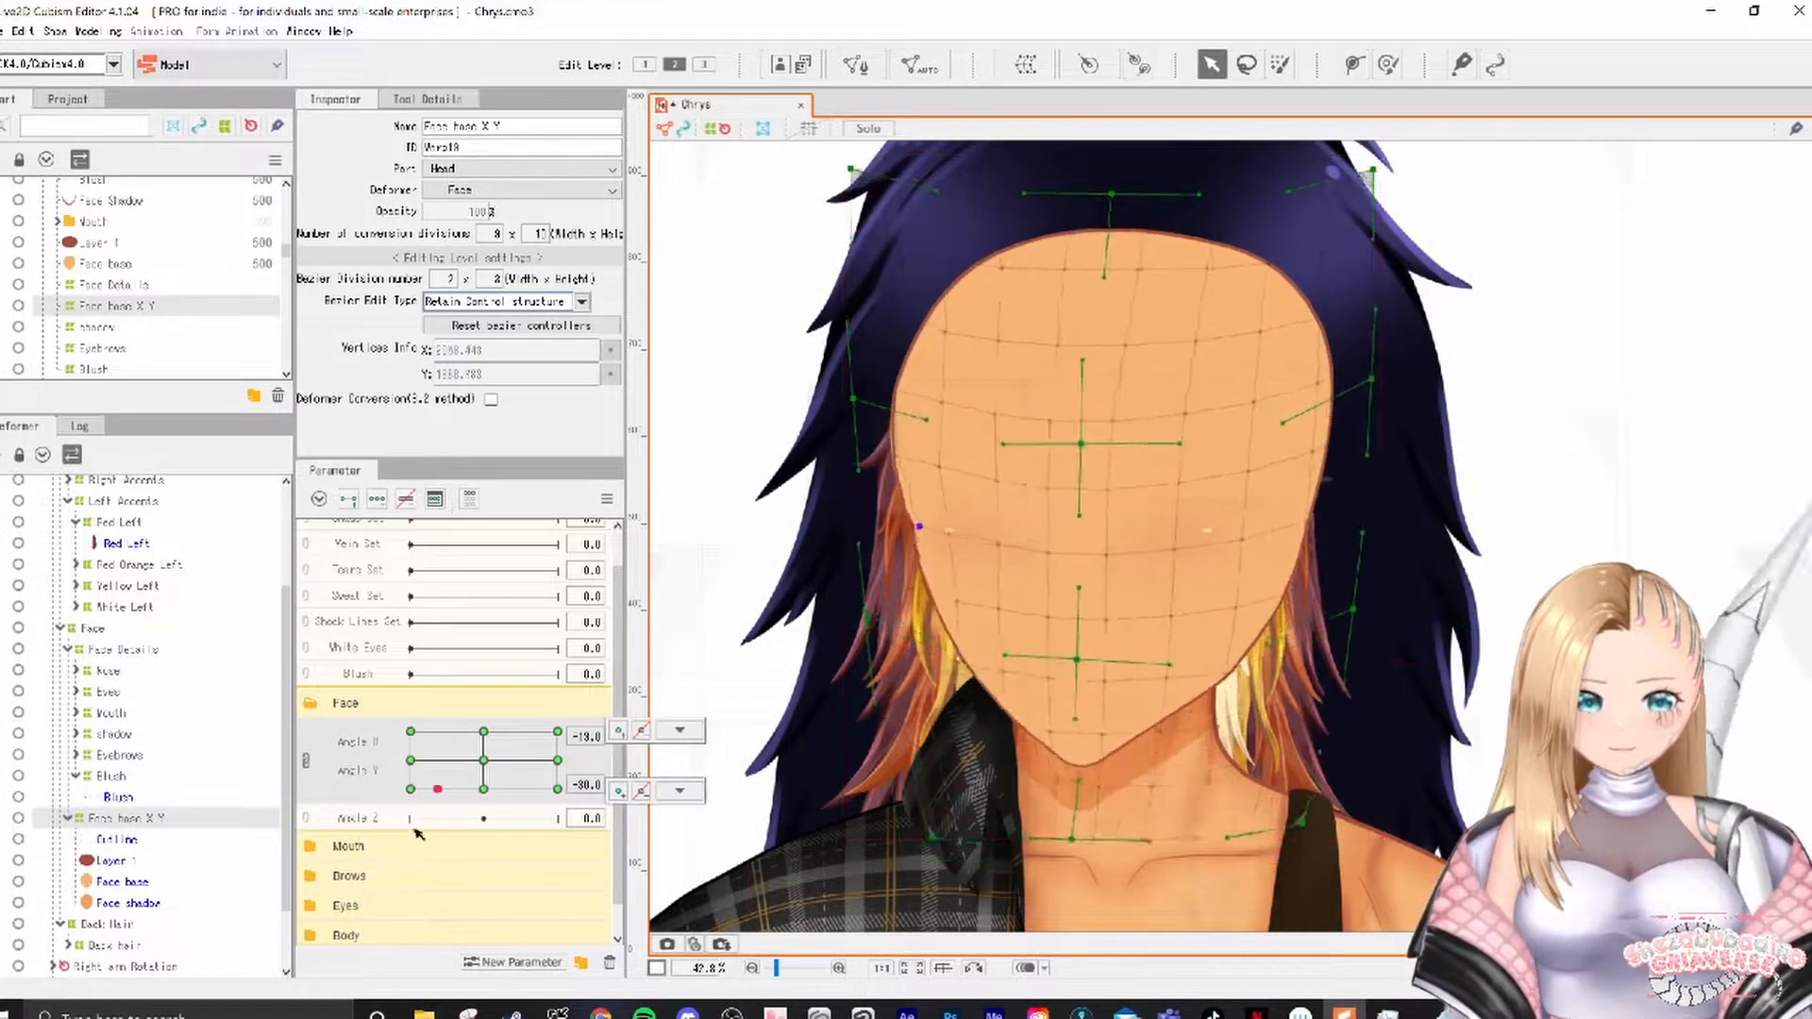
# Step: Unlink Angle X and Angle Y and mirror the Face base X Y shape to Angle X 30 at Angle Y -30
pyautogui.click(307, 761)
pyautogui.click(679, 756)
pyautogui.click(746, 651)
pyautogui.click(861, 740)
pyautogui.moveTo(410, 731); pyautogui.dragTo(471, 735)
pyautogui.click(679, 742)
pyautogui.click(774, 635)
pyautogui.click(558, 744)
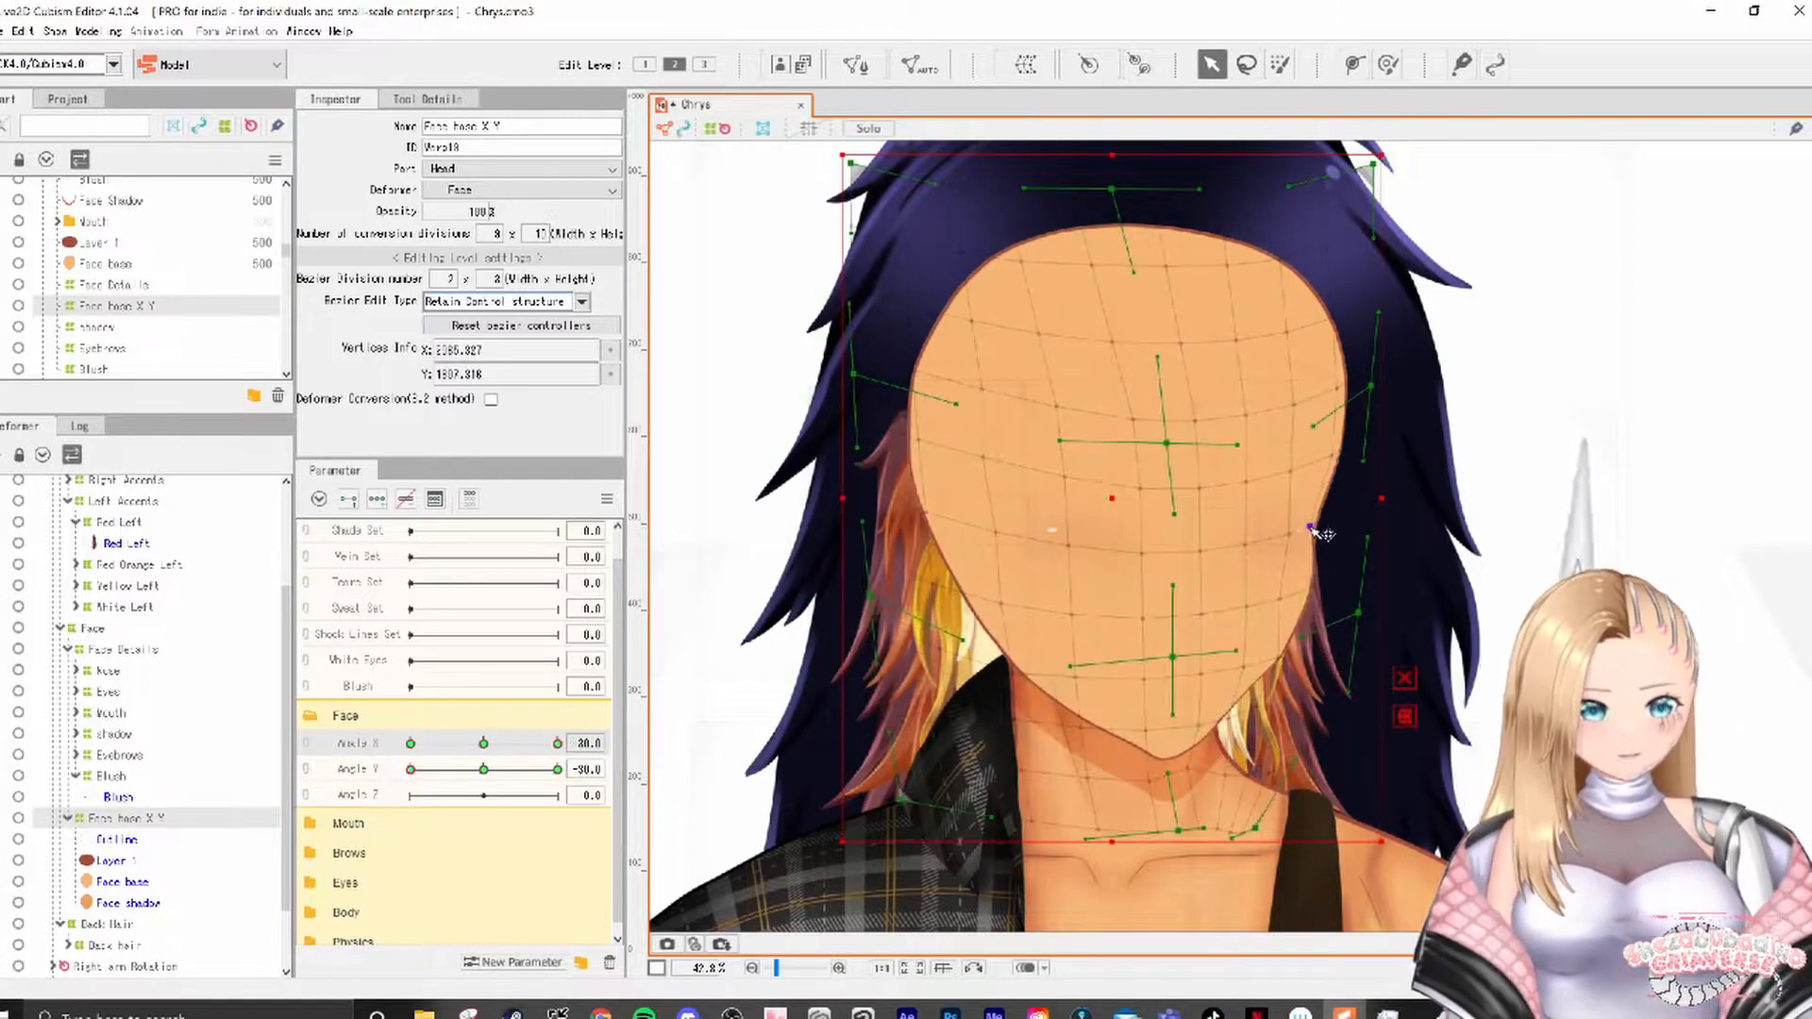
# Step: Refine the chin control of Face base X Y at Angle X -30, Angle Y -30
pyautogui.click(410, 744)
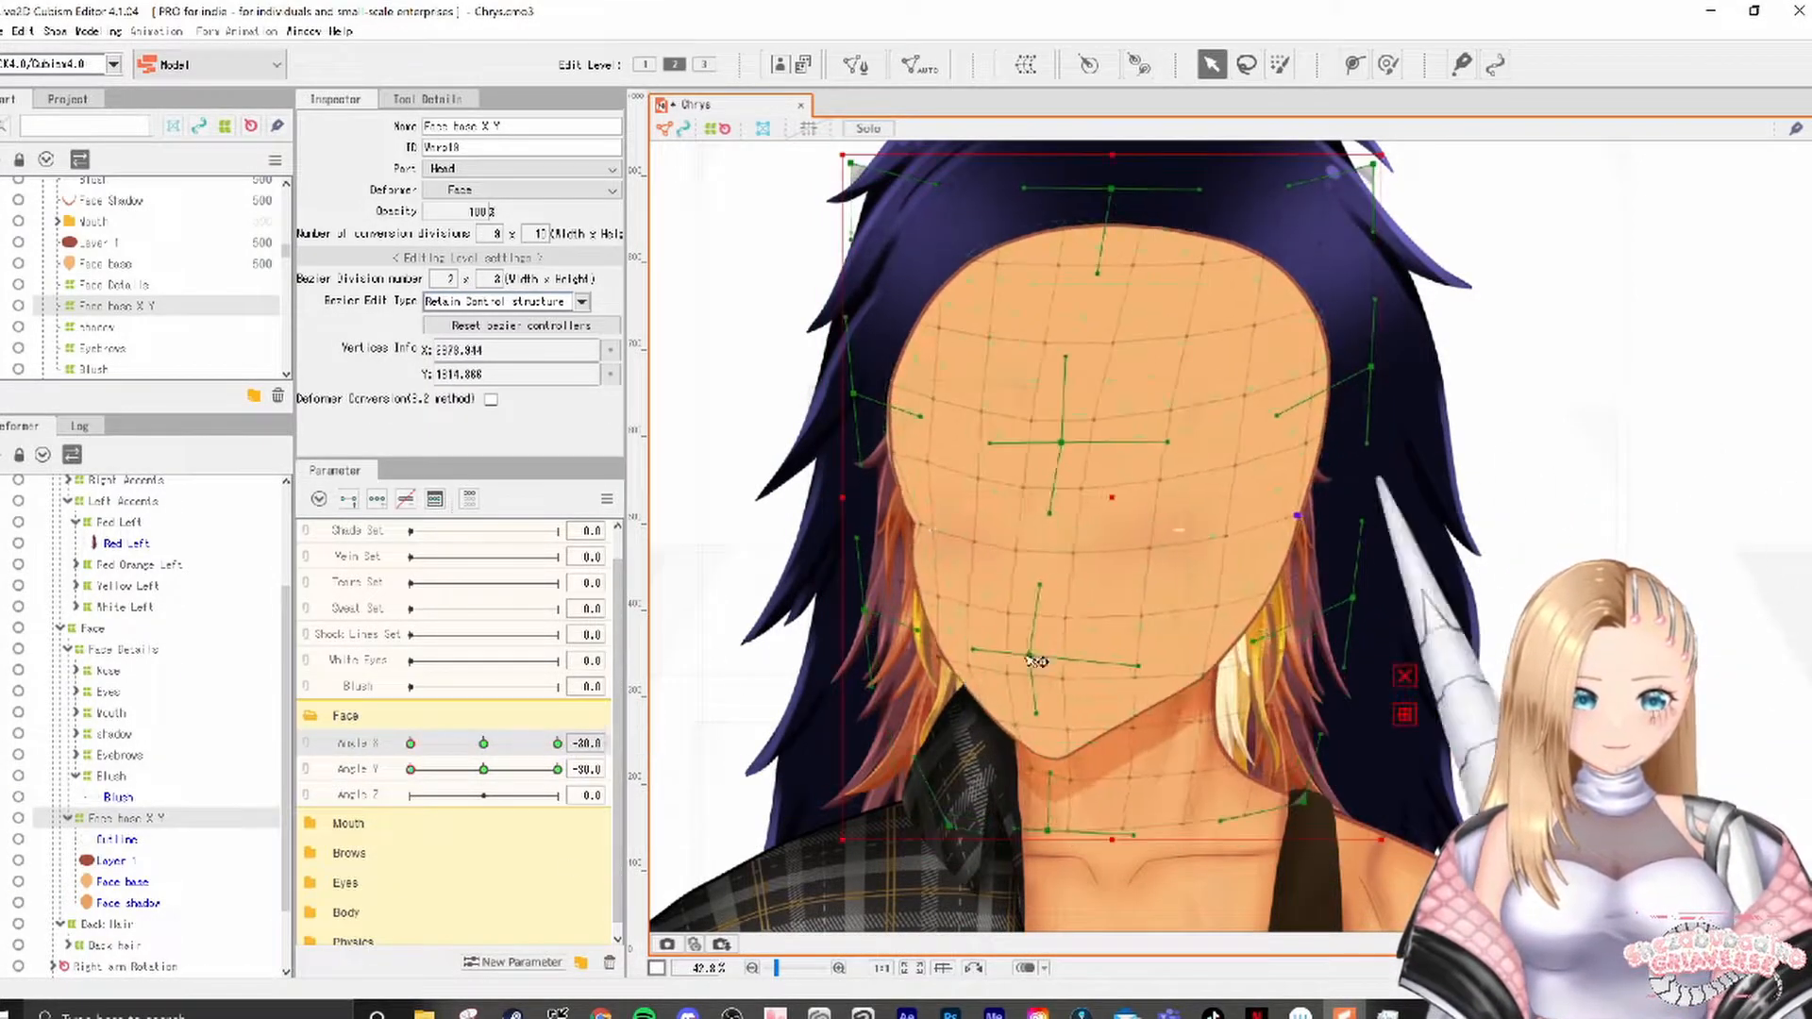
pyautogui.moveTo(499, 745); pyautogui.dragTo(1022, 667)
pyautogui.click(411, 745)
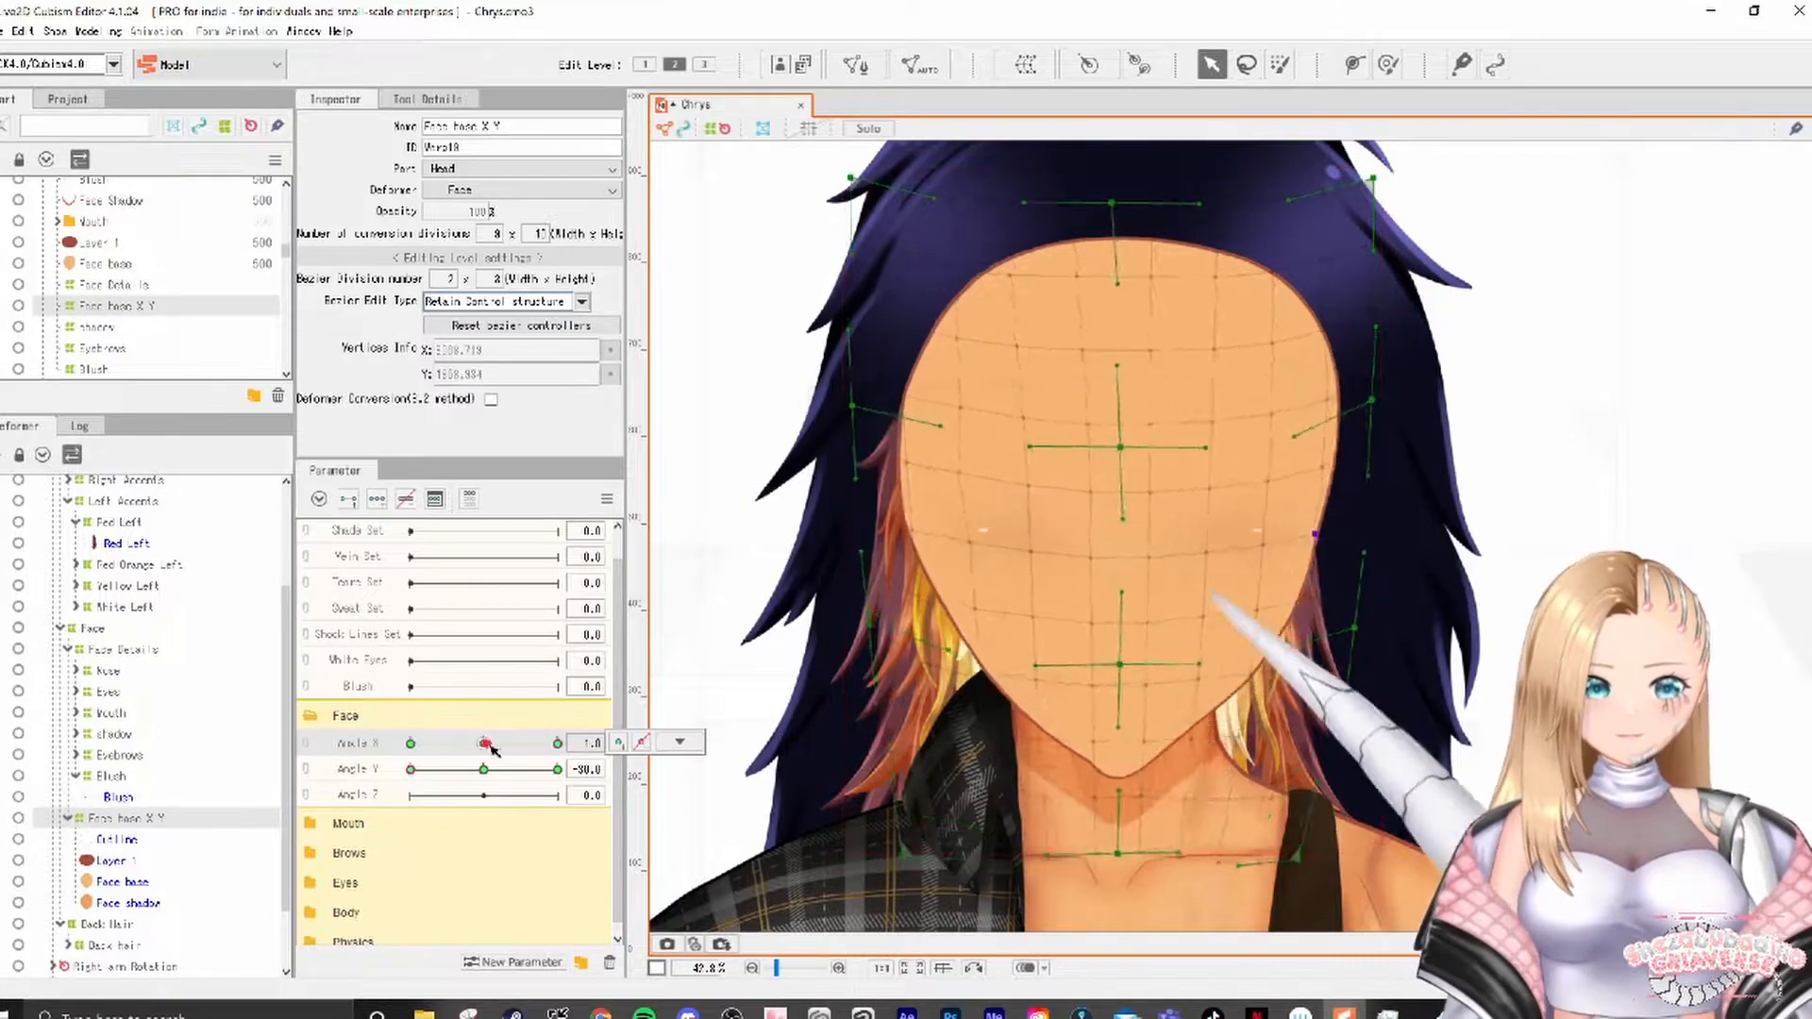
# Step: Adjust the Face base X Y jaw and neck at Angle X 30, Angle Y -30 and preview Angle X in both directions
pyautogui.click(443, 770)
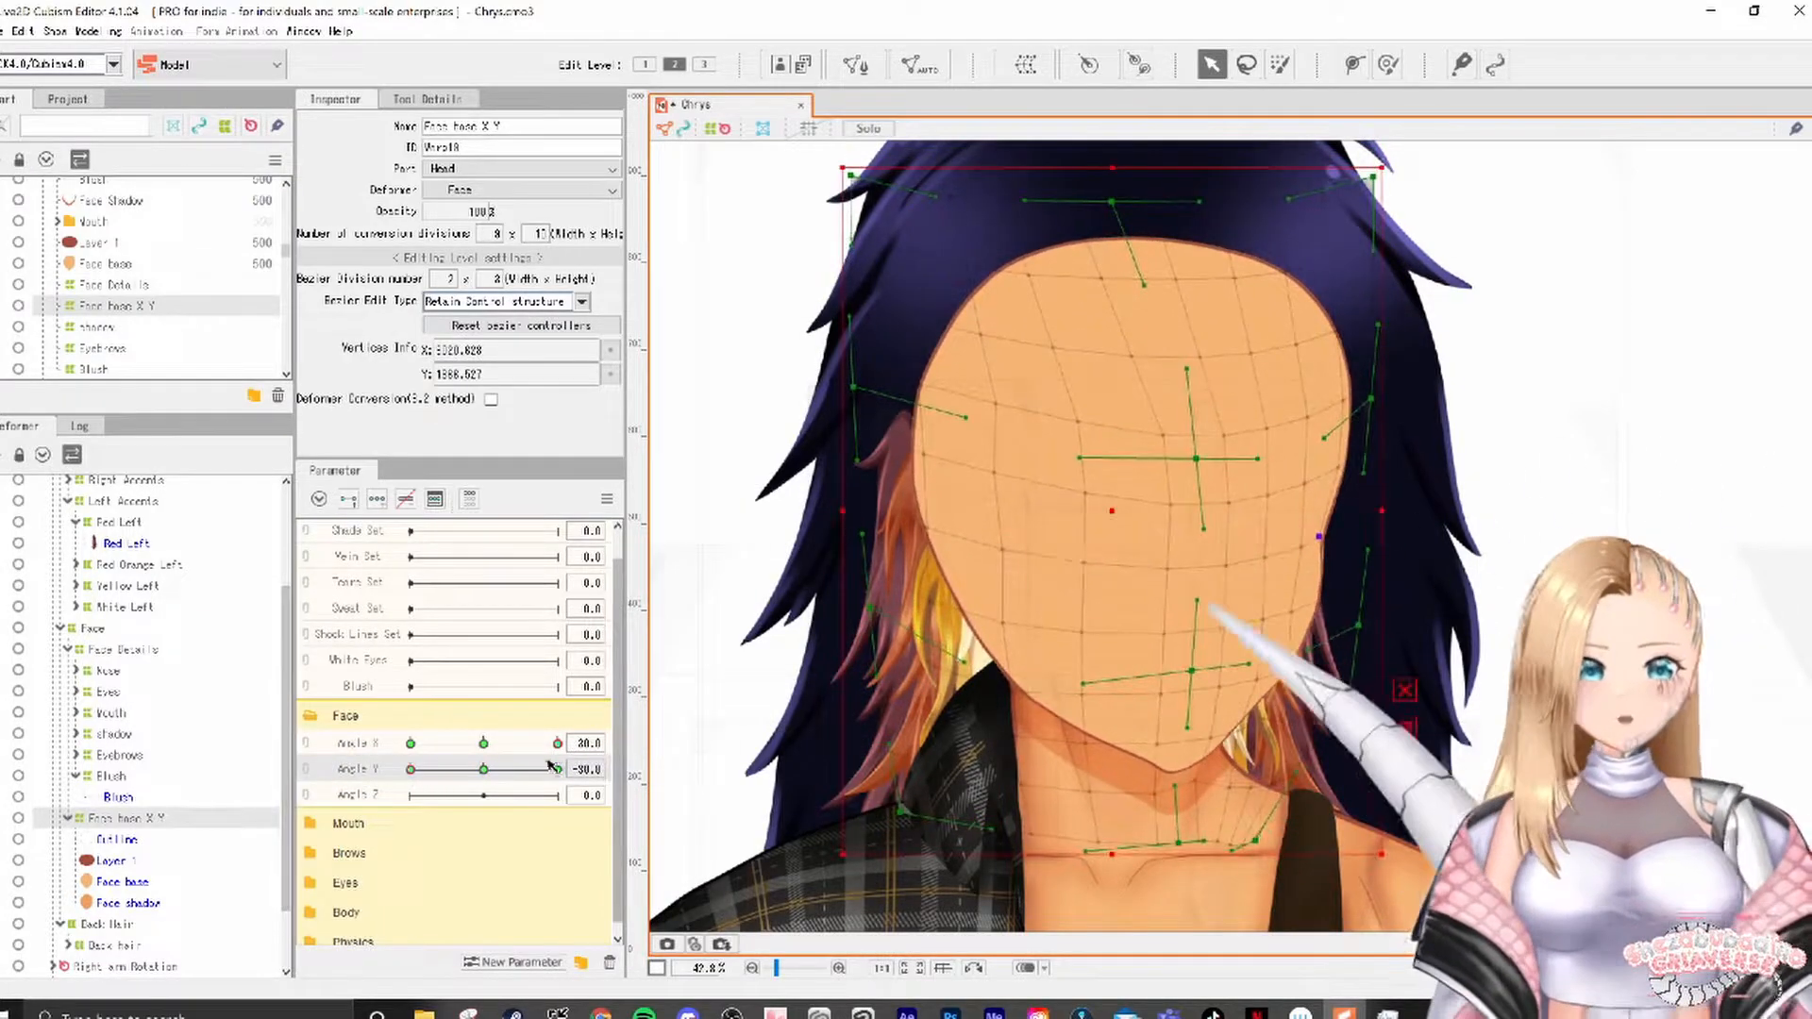
pyautogui.click(494, 745)
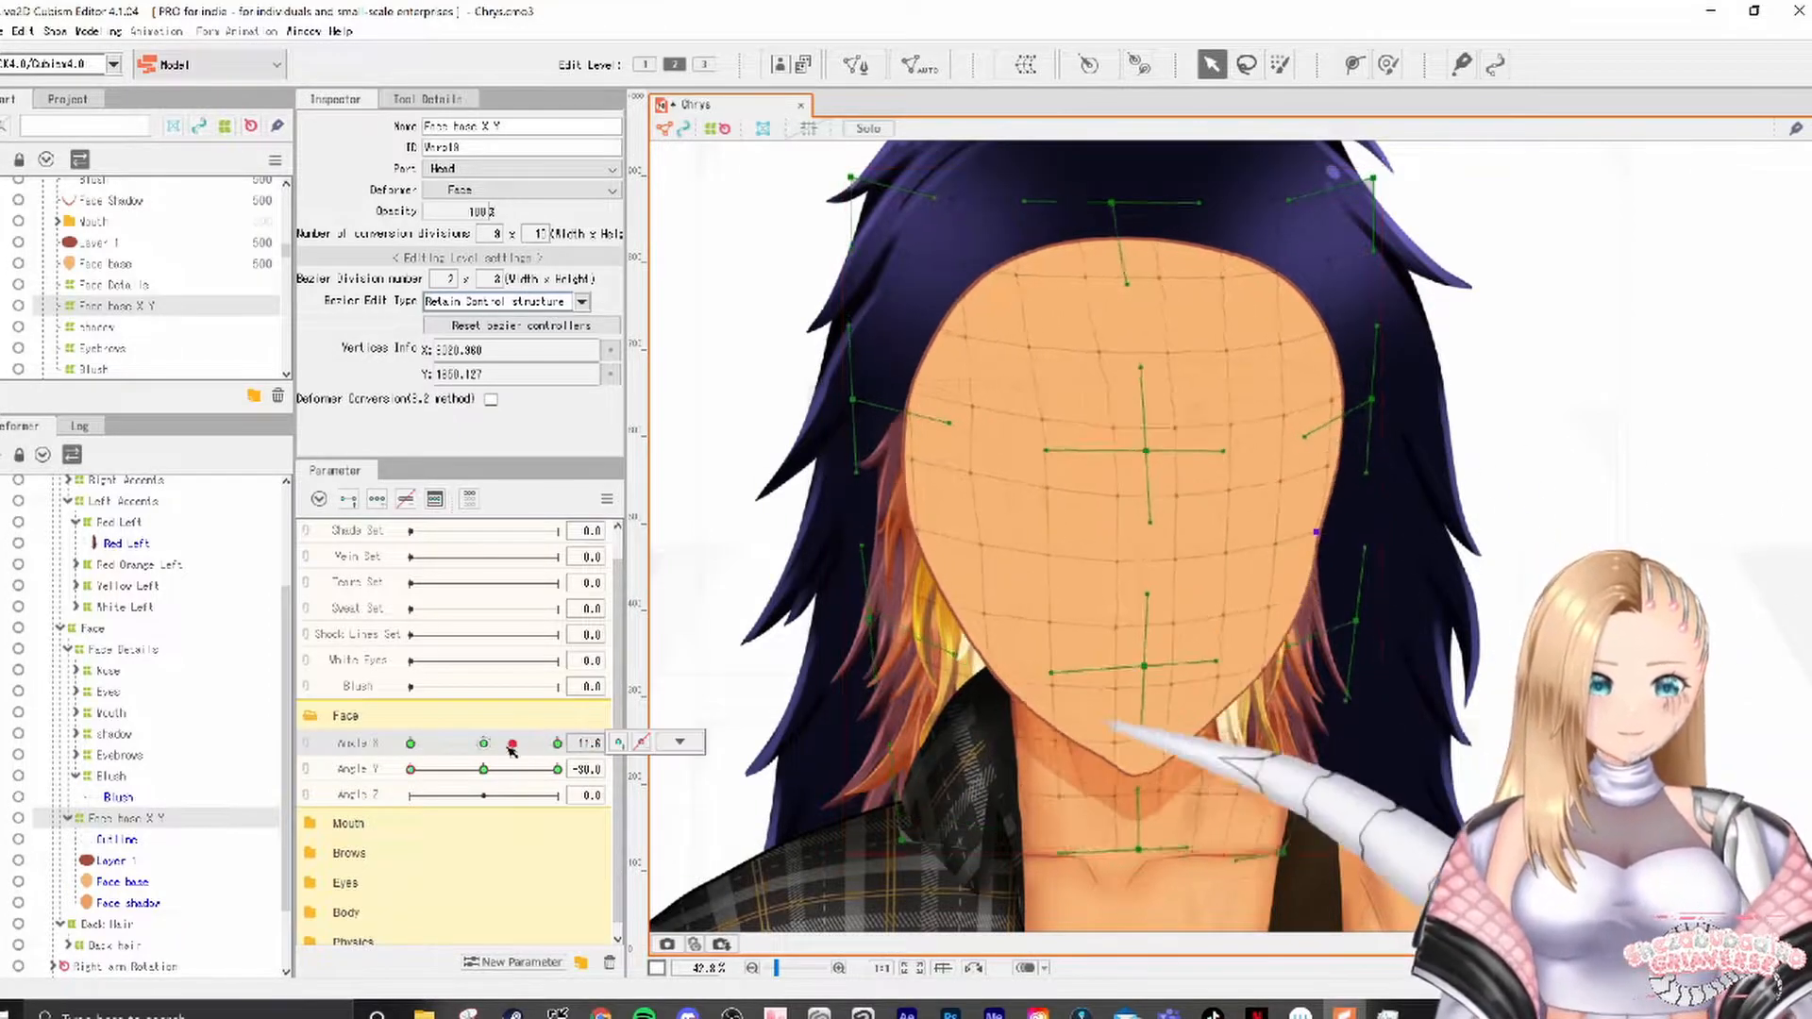
pyautogui.click(548, 744)
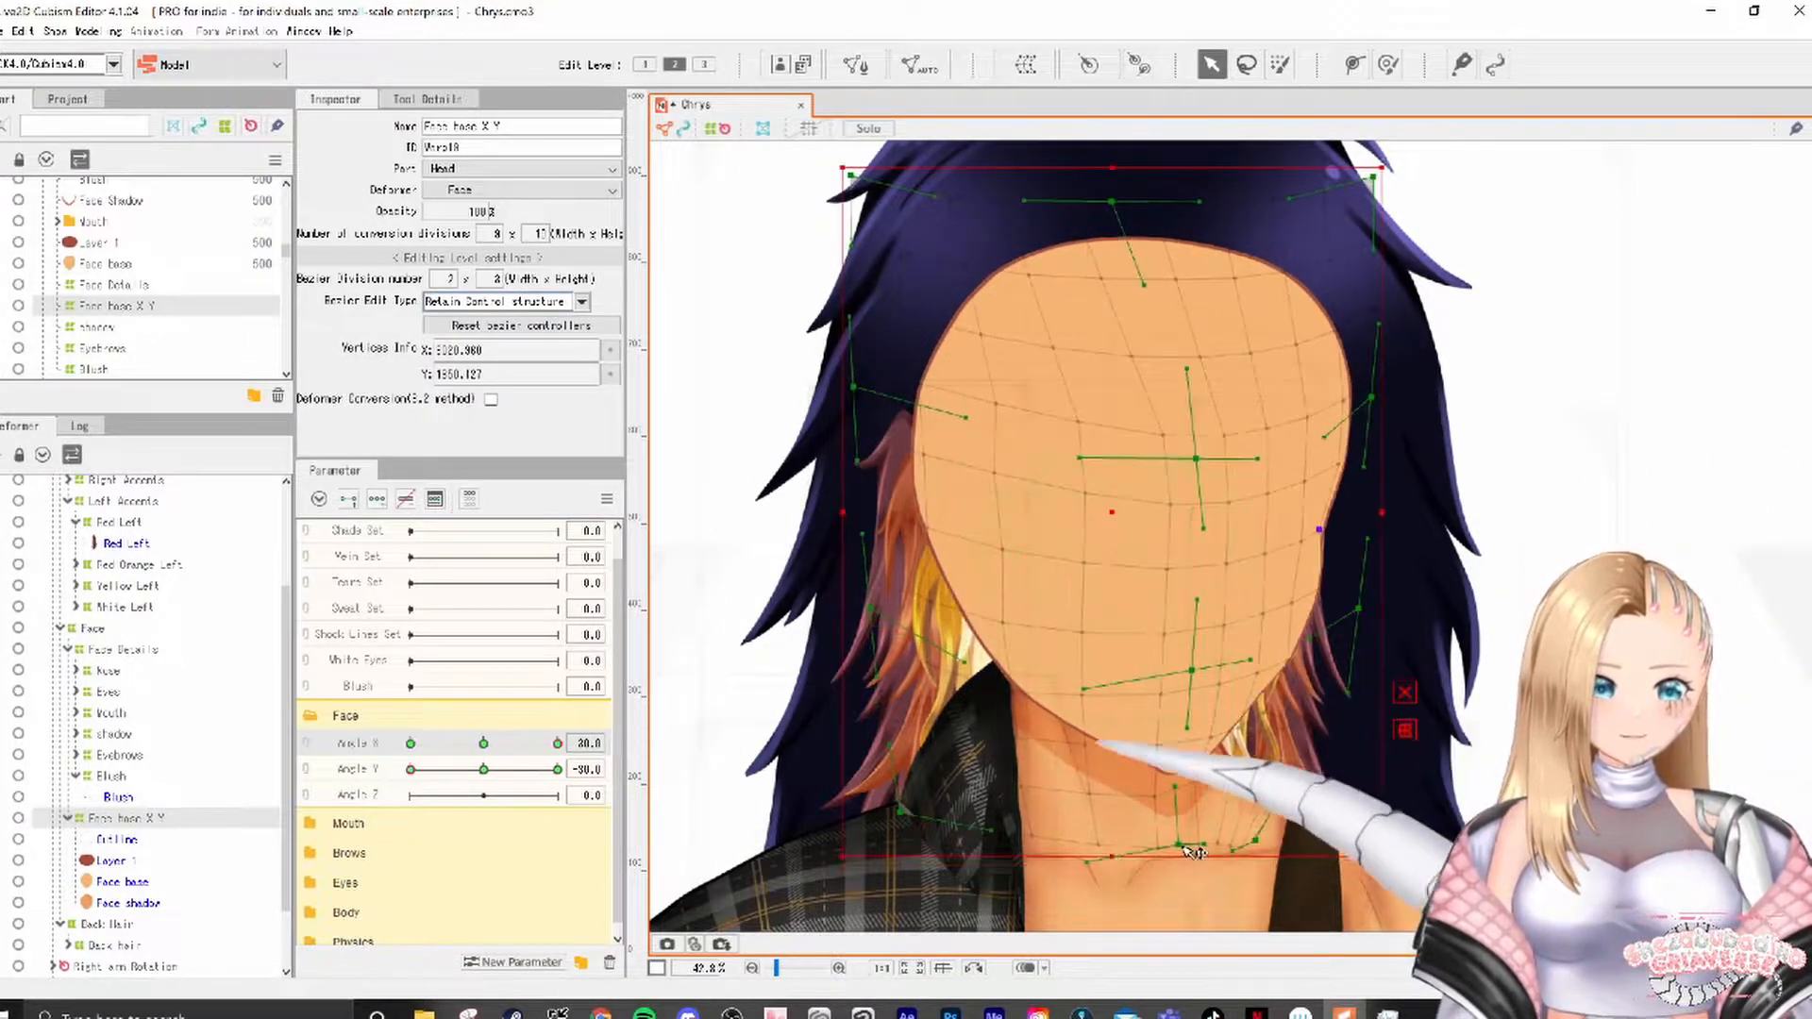
pyautogui.moveTo(546, 743); pyautogui.dragTo(387, 760)
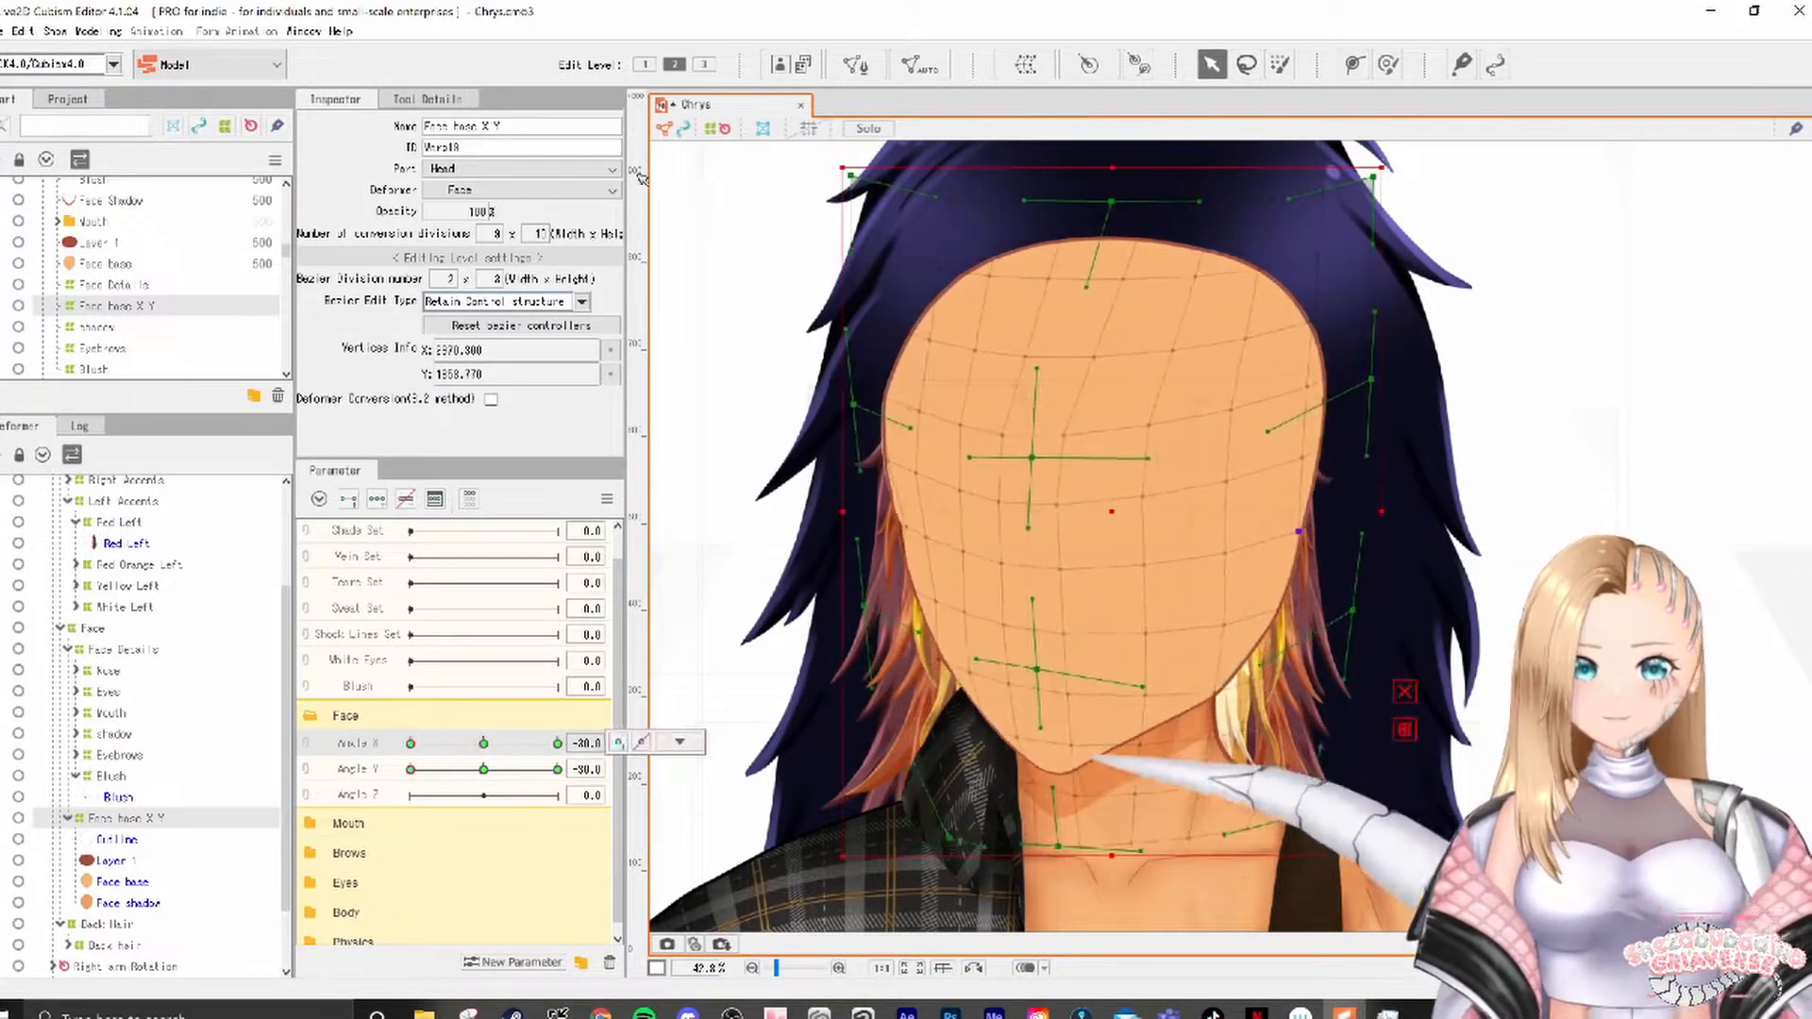
pyautogui.click(533, 743)
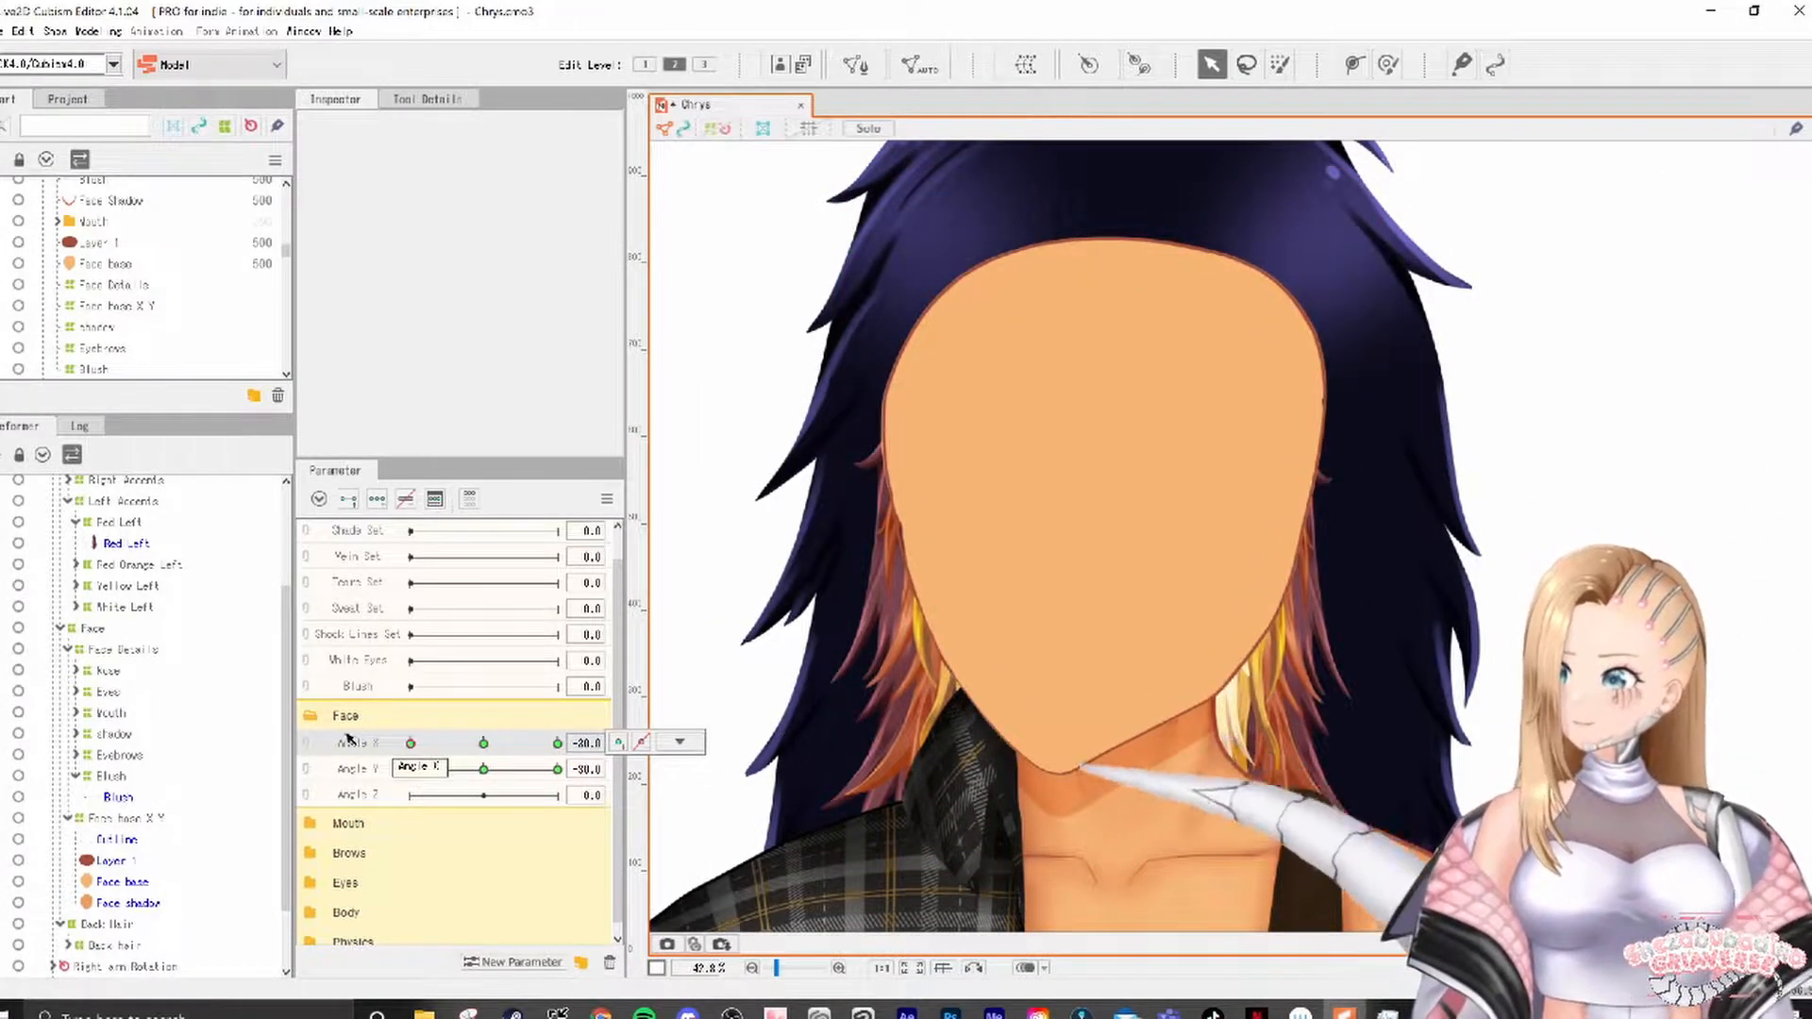
# Step: Show the deformers again and shift the central neck control of Face base X Y at Angle X 30, Angle Y -30
pyautogui.scroll(3, 1038, 566)
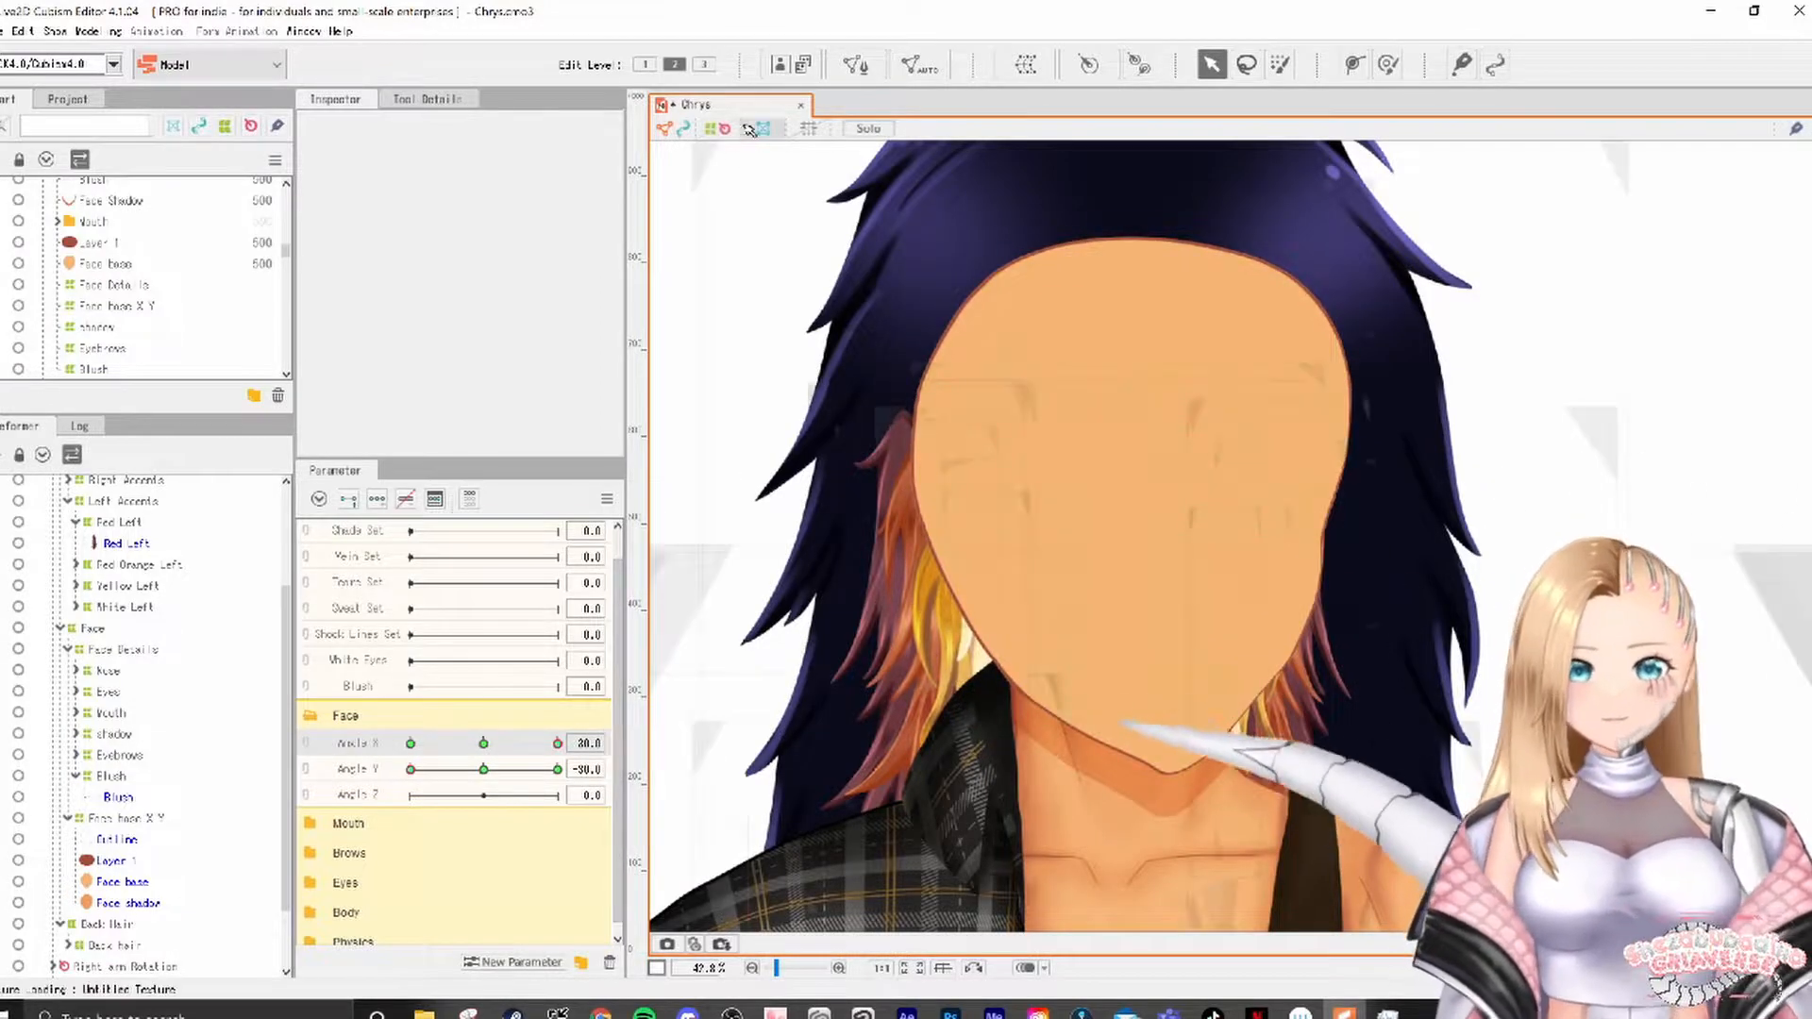
pyautogui.click(972, 178)
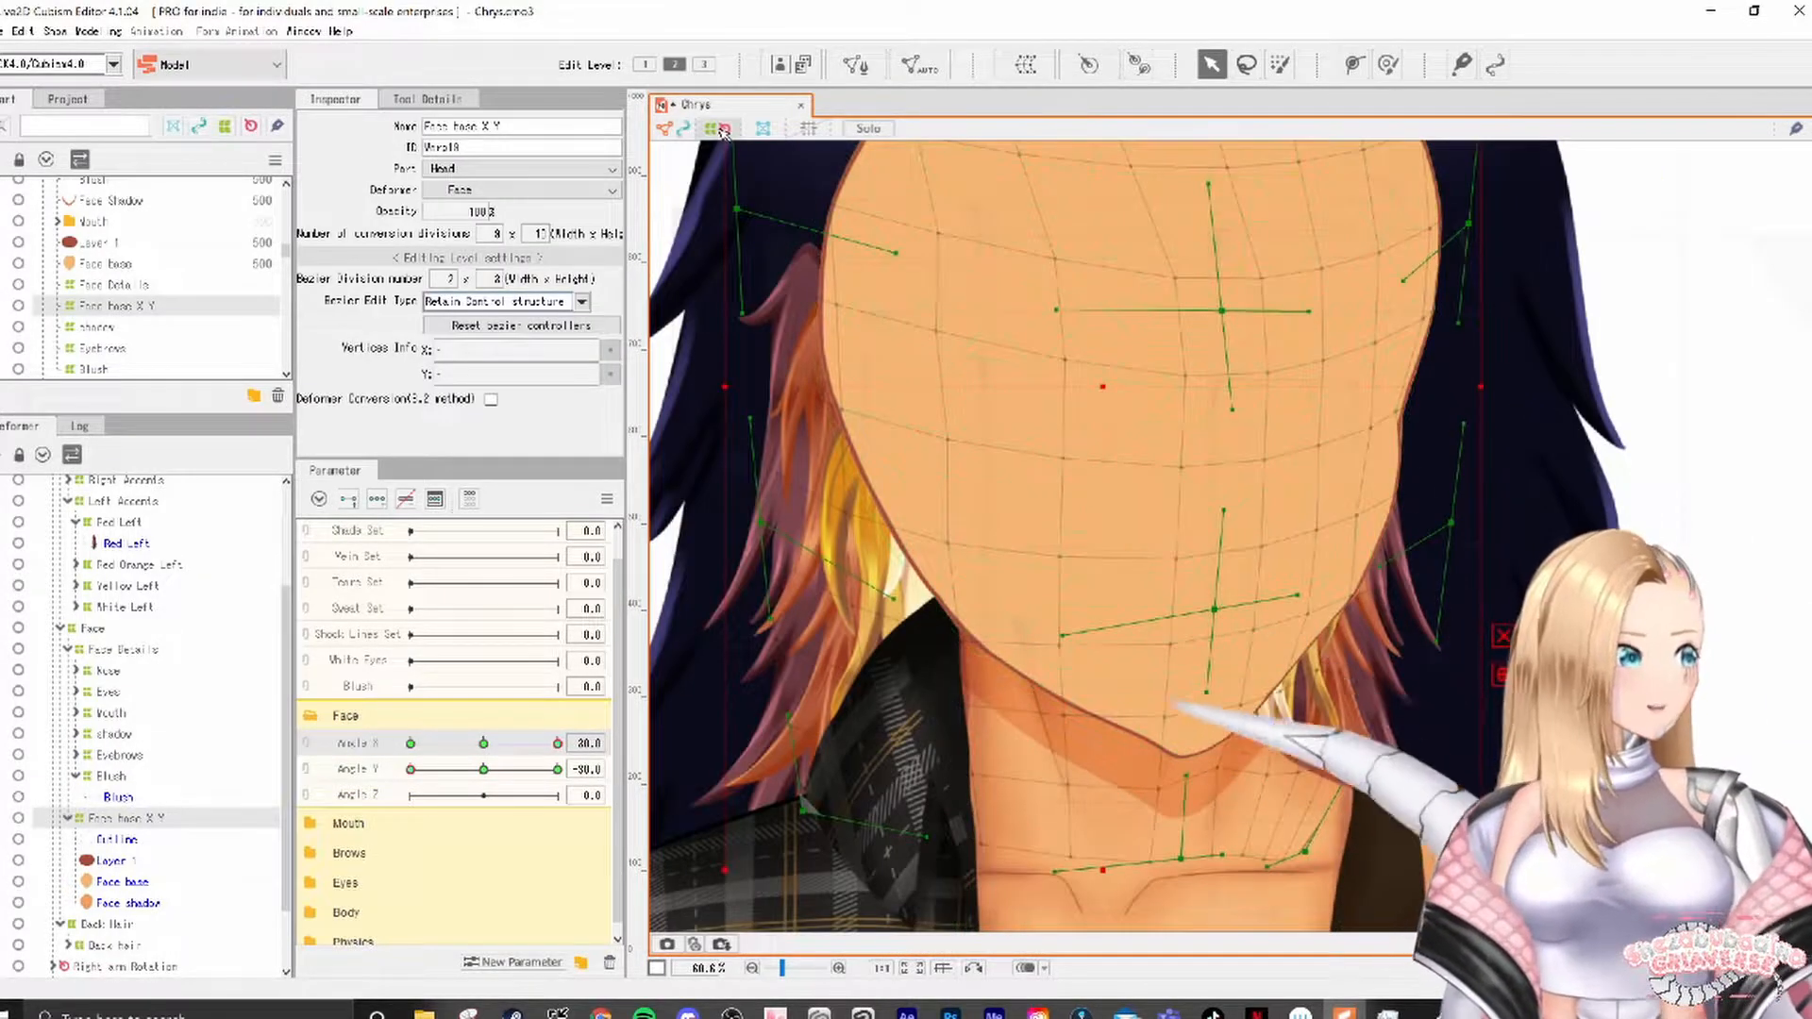
pyautogui.click(722, 130)
pyautogui.click(722, 130)
pyautogui.click(829, 286)
pyautogui.moveTo(1181, 858); pyautogui.dragTo(1200, 860)
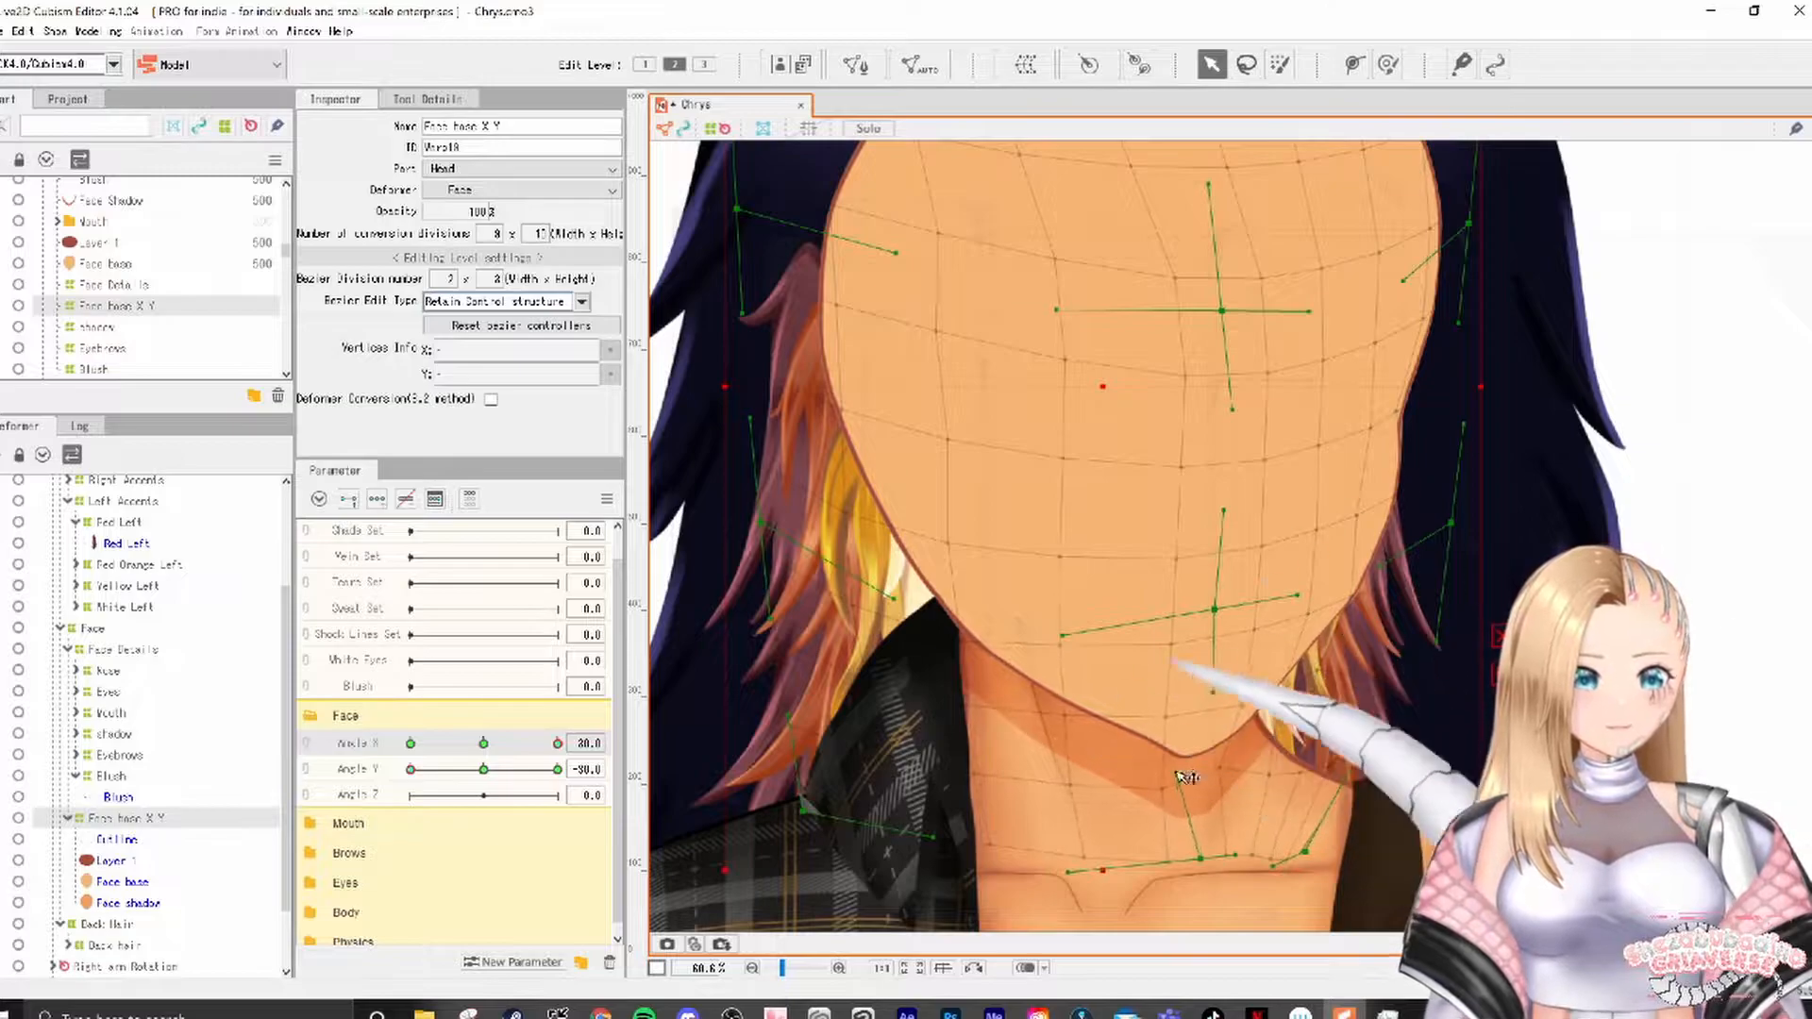
# Step: Shape the chin, jaw and neck of the Face base X Y deformer at the Angle X 30, Angle Y 30 corner
pyautogui.moveTo(556, 744); pyautogui.dragTo(506, 744)
pyautogui.click(558, 769)
pyautogui.moveTo(1219, 491); pyautogui.dragTo(1226, 677)
pyautogui.click(558, 744)
pyautogui.moveTo(1371, 787); pyautogui.dragTo(1466, 612)
pyautogui.scroll(-2, 1465, 557)
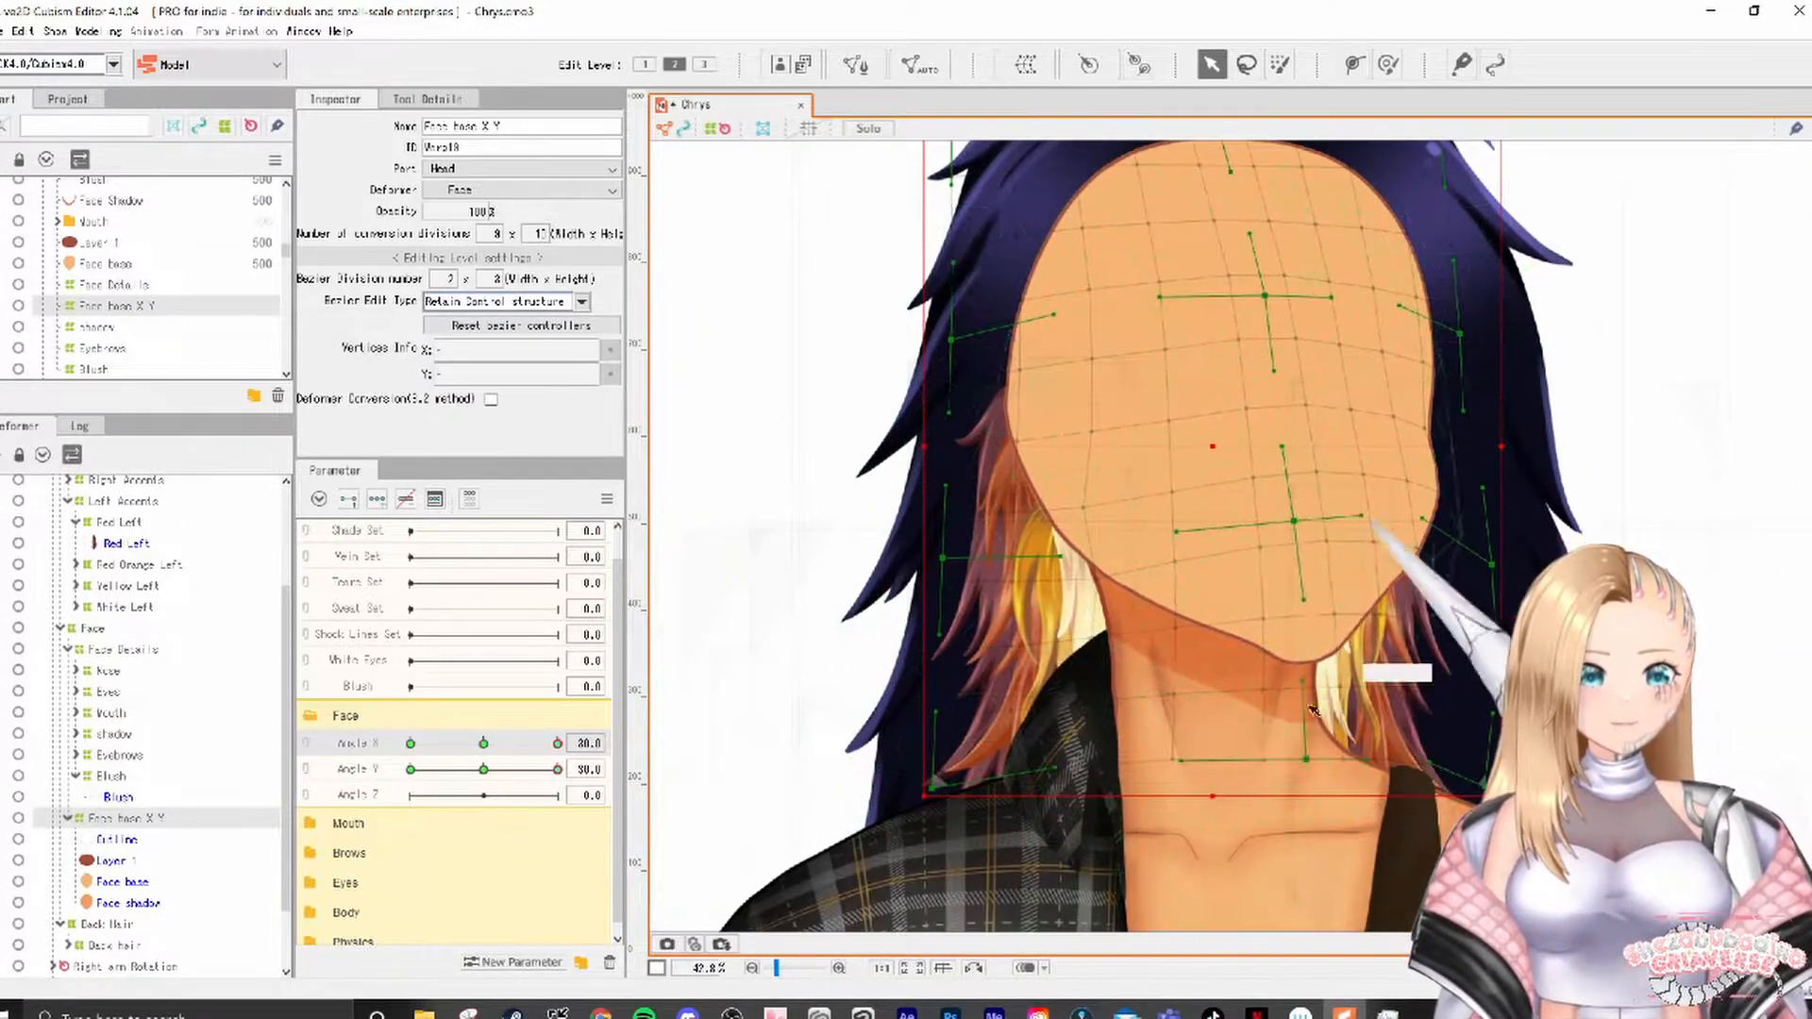
pyautogui.moveTo(1328, 681); pyautogui.dragTo(1334, 738)
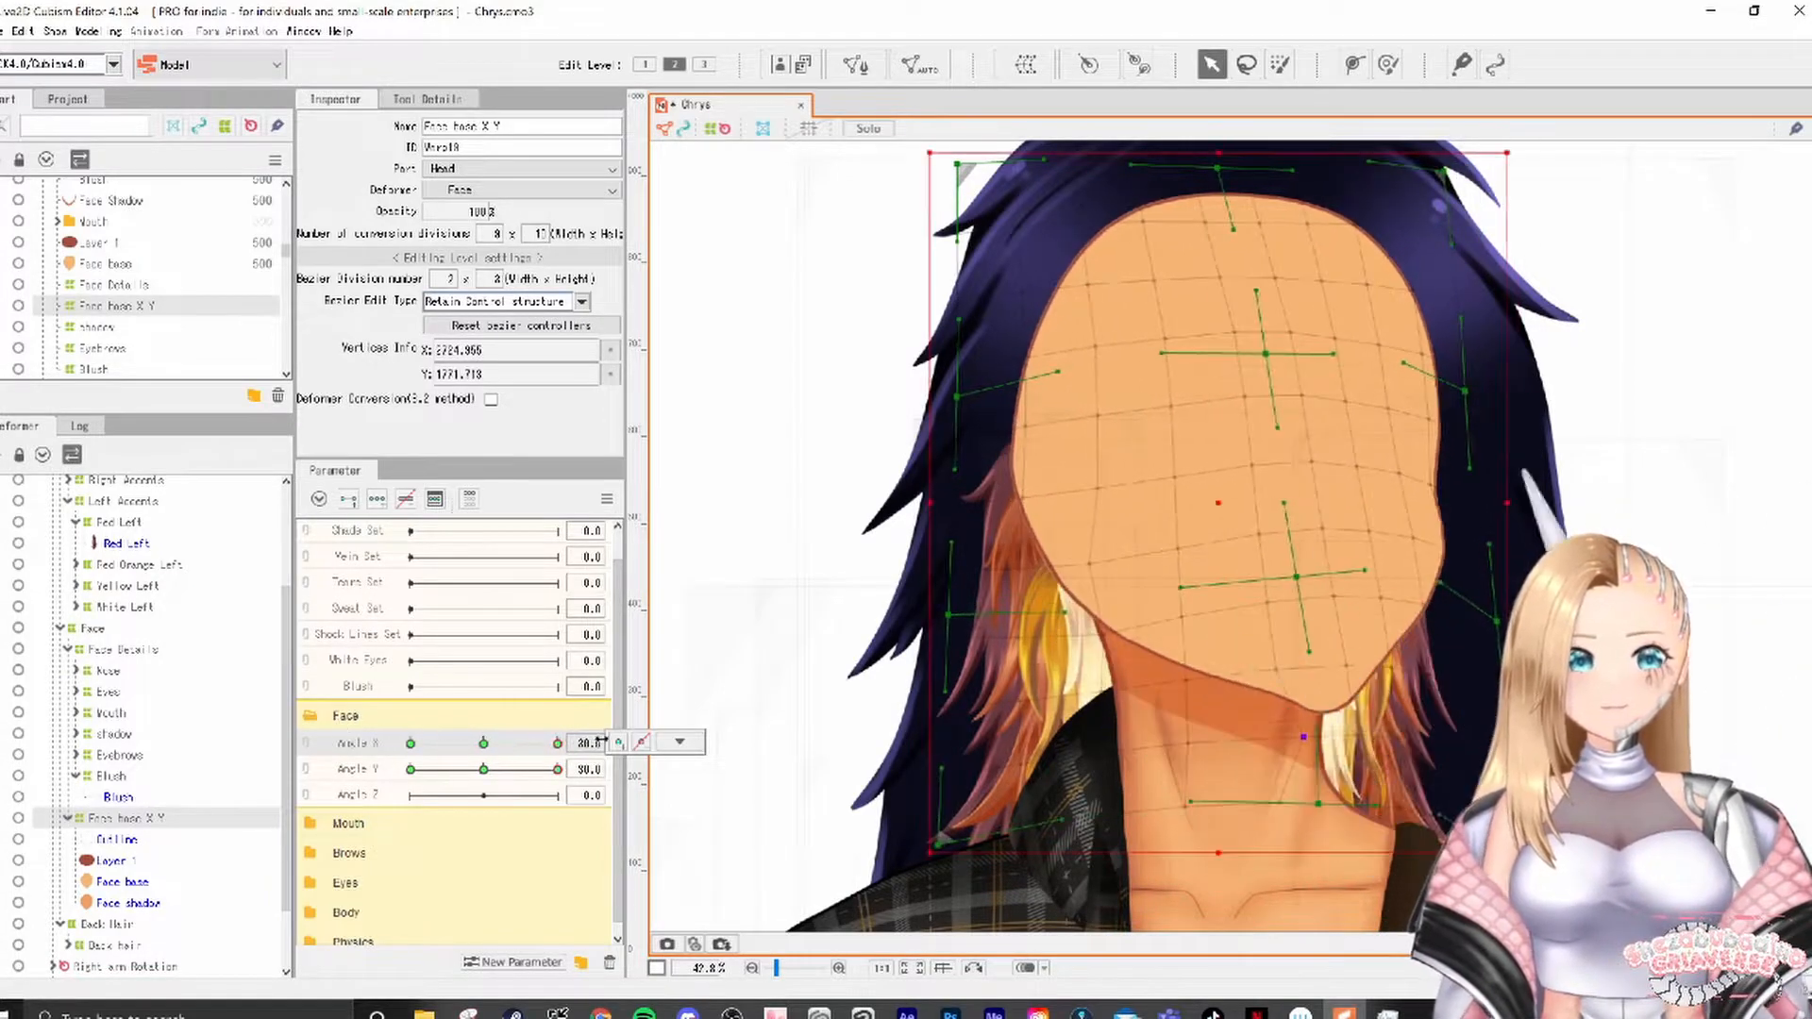
# Step: Mirror the Face base X Y shape to Angle X -30 at Angle Y 30, relink both parameters and preview the diagonals
pyautogui.click(679, 742)
pyautogui.moveTo(1518, 863); pyautogui.dragTo(1507, 873)
pyautogui.moveTo(556, 744); pyautogui.dragTo(396, 737)
pyautogui.click(680, 742)
pyautogui.moveTo(411, 742); pyautogui.dragTo(455, 704)
pyautogui.click(306, 743)
pyautogui.click(755, 660)
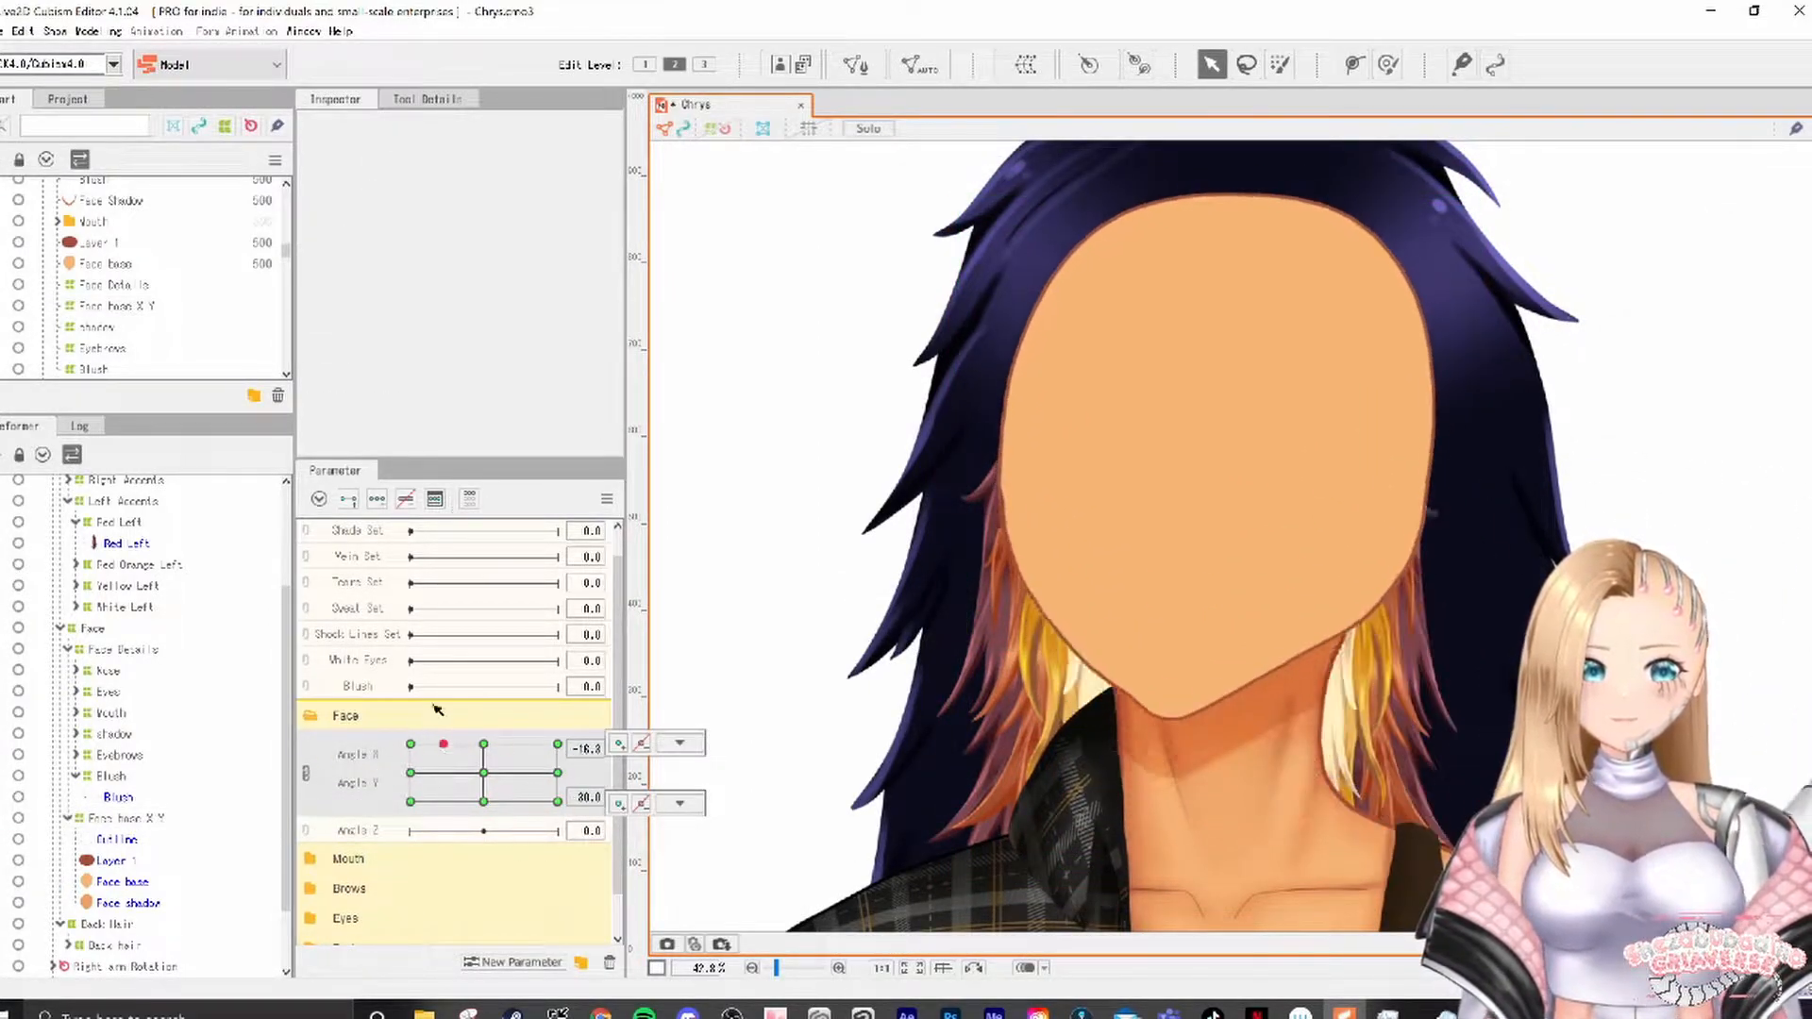
pyautogui.moveTo(368, 762); pyautogui.dragTo(488, 803)
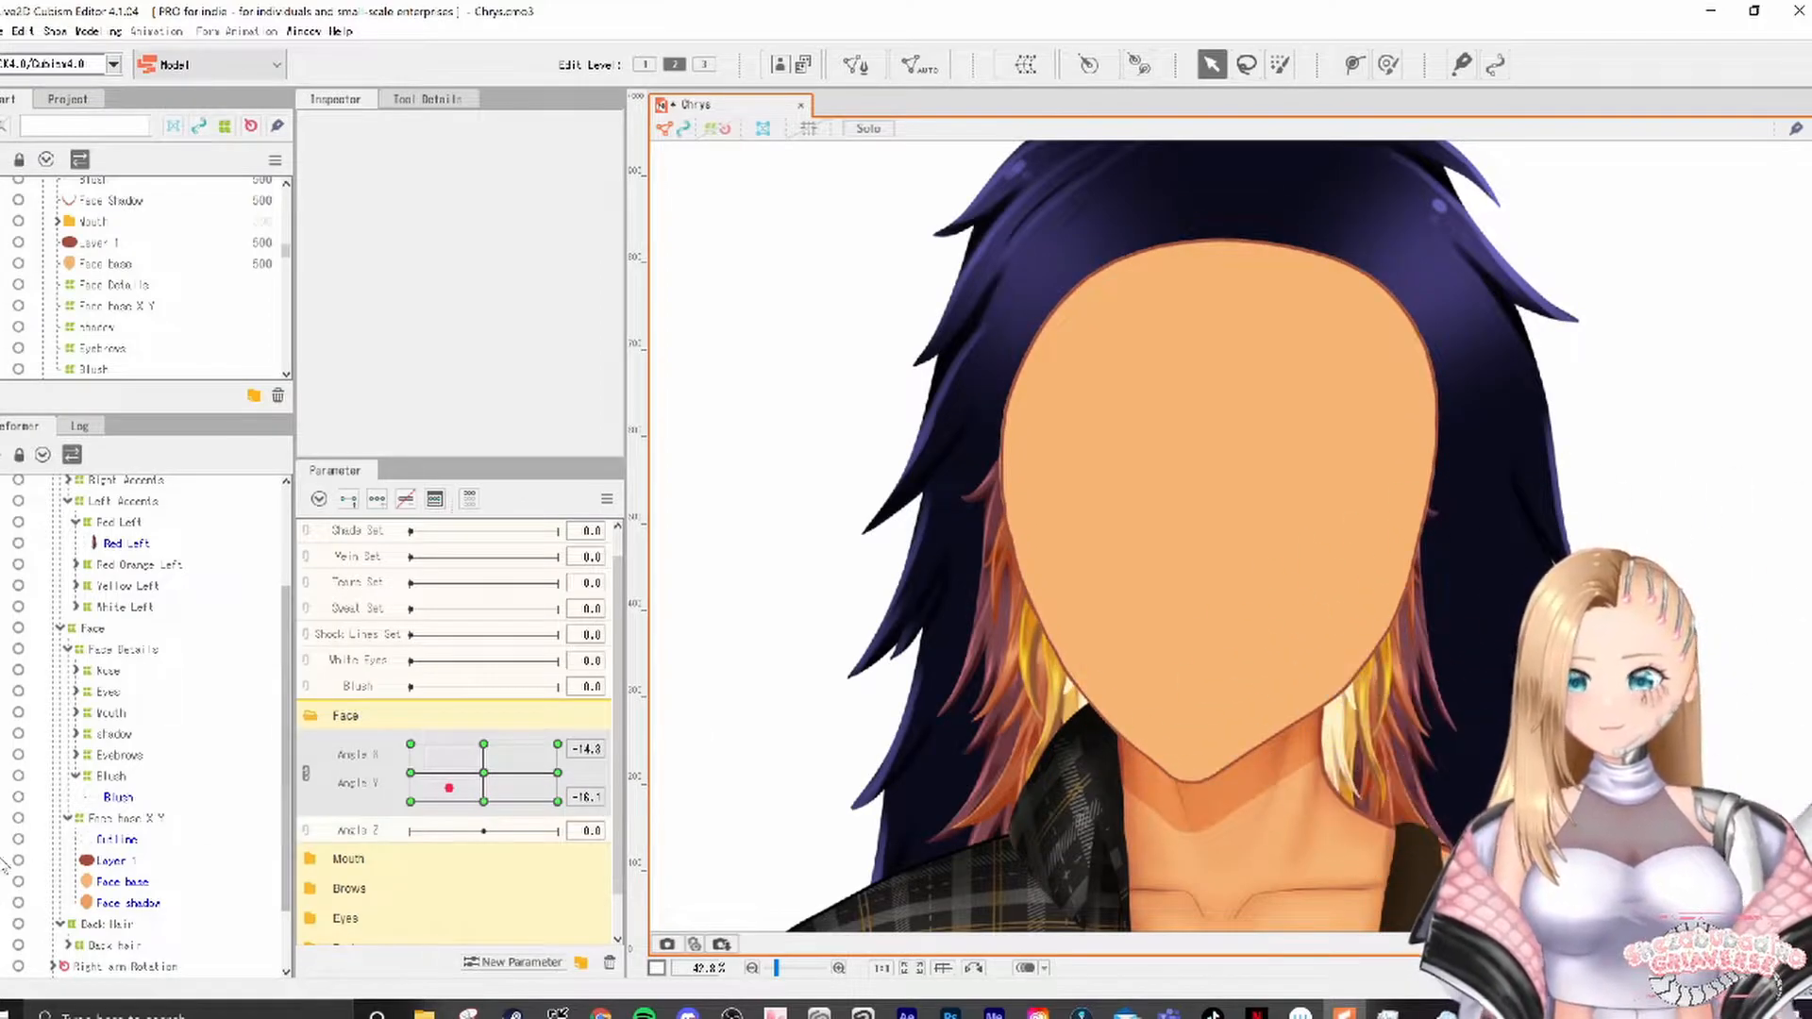
# Step: Reshape the Blush deformer at Angle X -30 for both the Angle Y -30 and Angle Y 30 corners
pyautogui.click(112, 860)
pyautogui.click(109, 776)
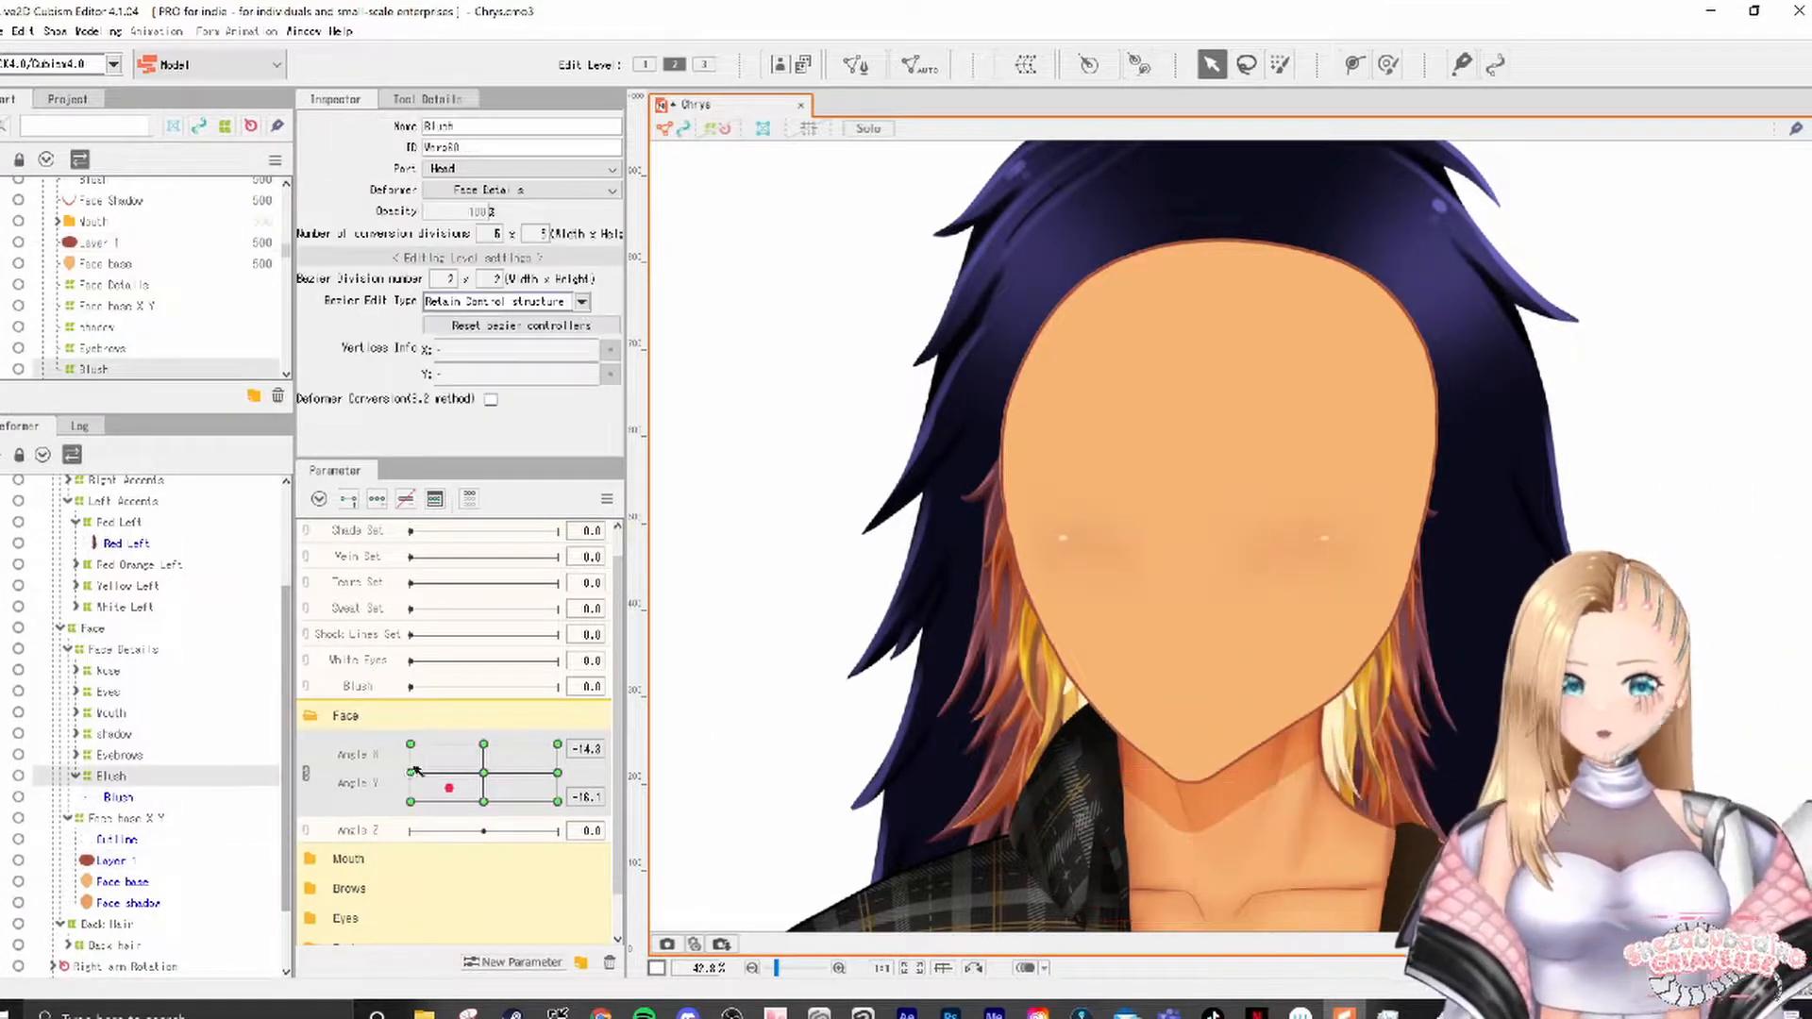
pyautogui.click(469, 743)
pyautogui.write('-30')
pyautogui.press('Return')
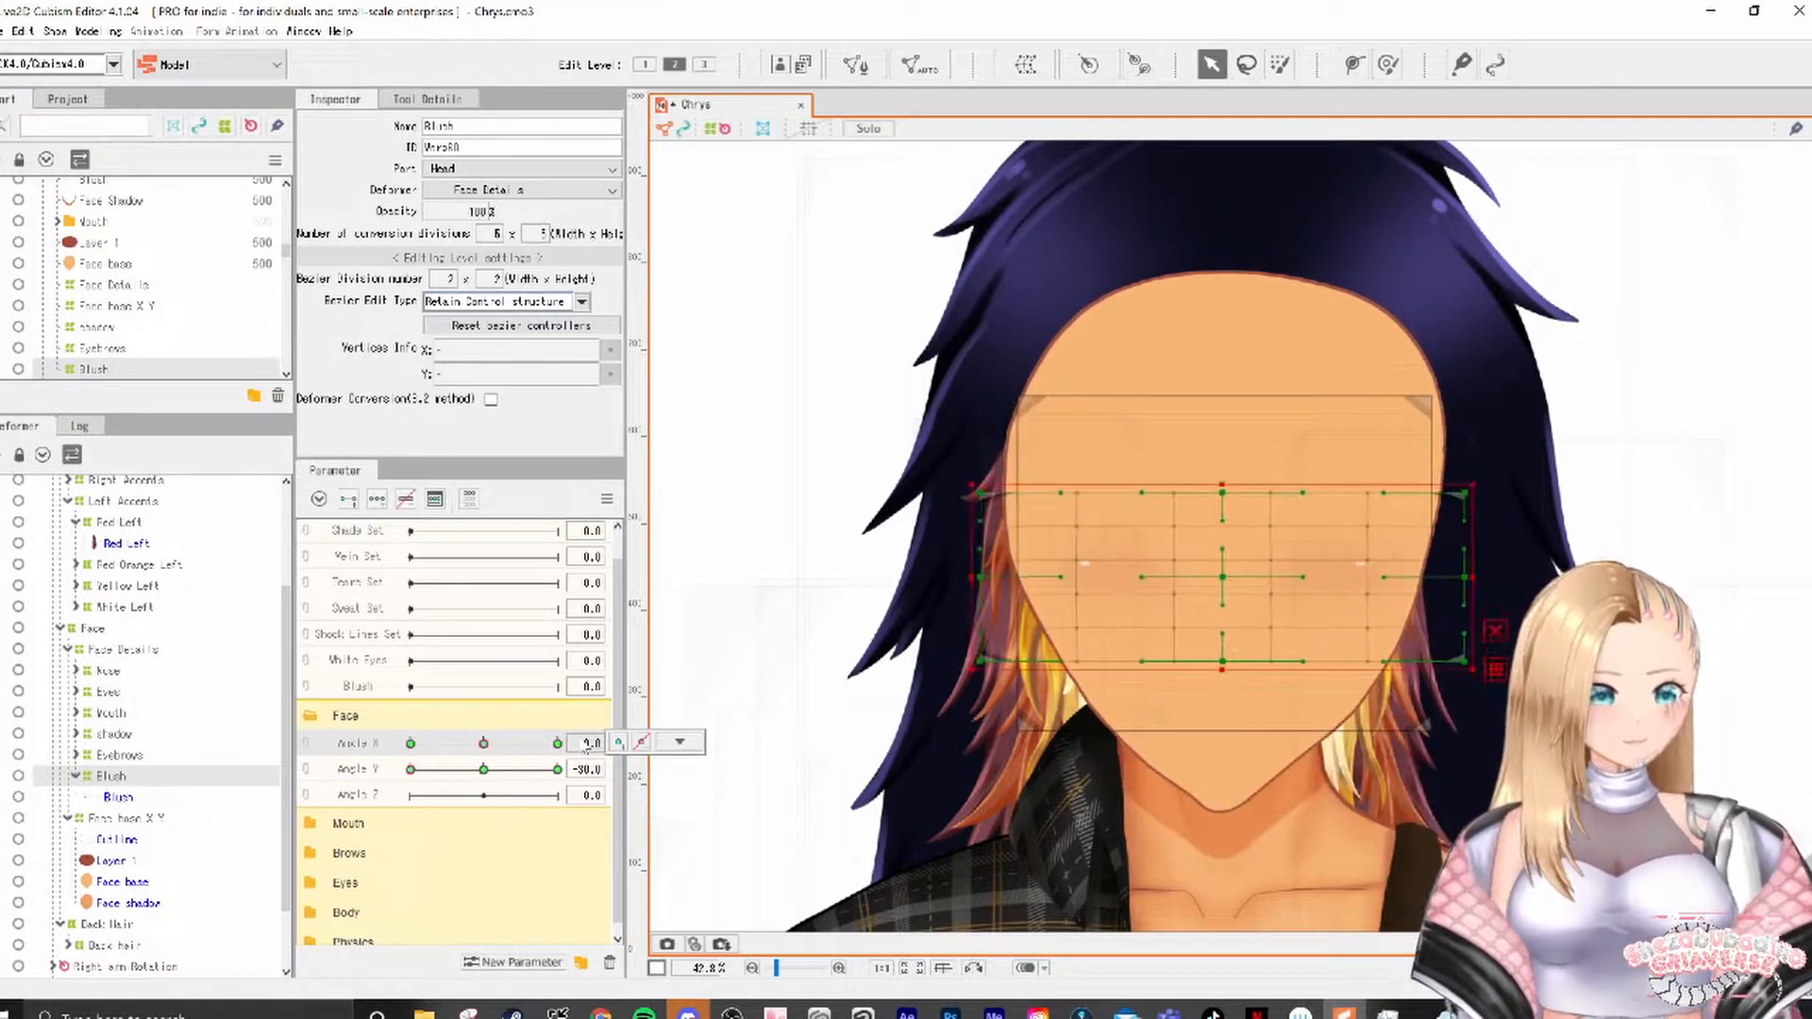
pyautogui.moveTo(1227, 577); pyautogui.dragTo(1228, 586)
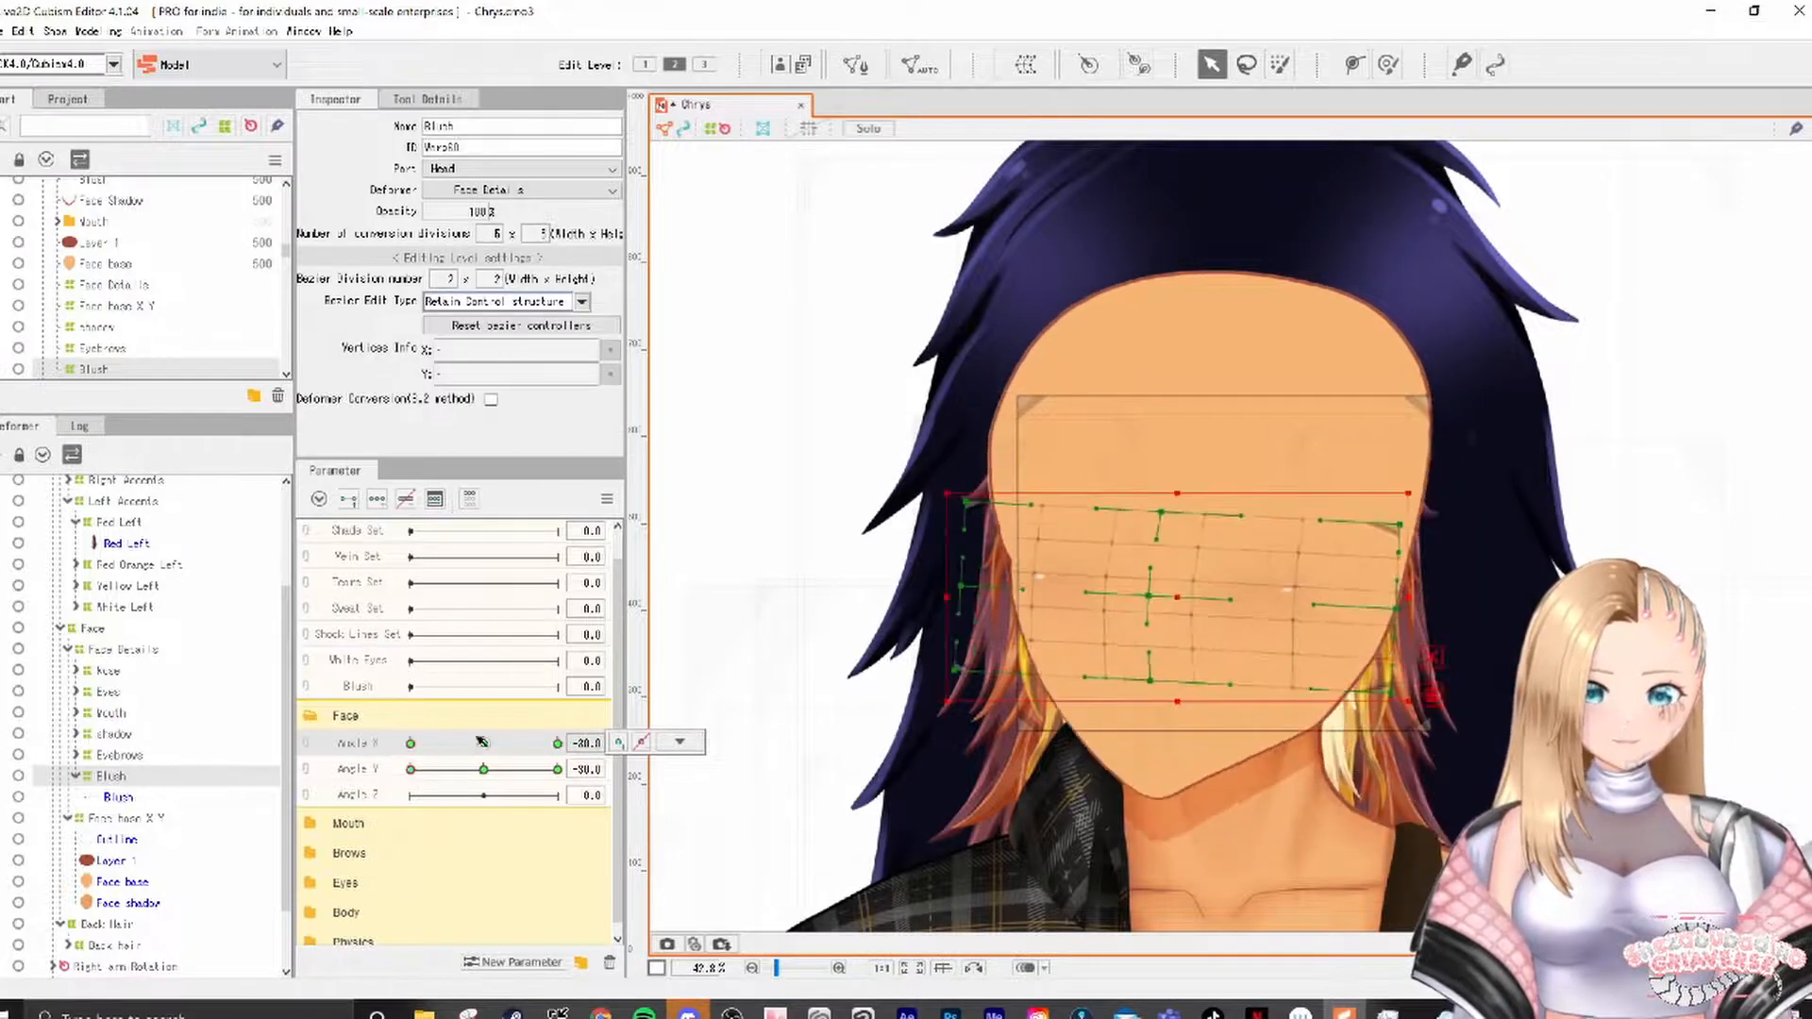
pyautogui.moveTo(484, 743)
pyautogui.mouseDown()
pyautogui.moveTo(519, 745)
pyautogui.moveTo(412, 751)
pyautogui.moveTo(481, 746)
pyautogui.mouseUp()
pyautogui.moveTo(479, 769); pyautogui.dragTo(354, 749)
pyautogui.moveTo(1413, 392); pyautogui.dragTo(1407, 380)
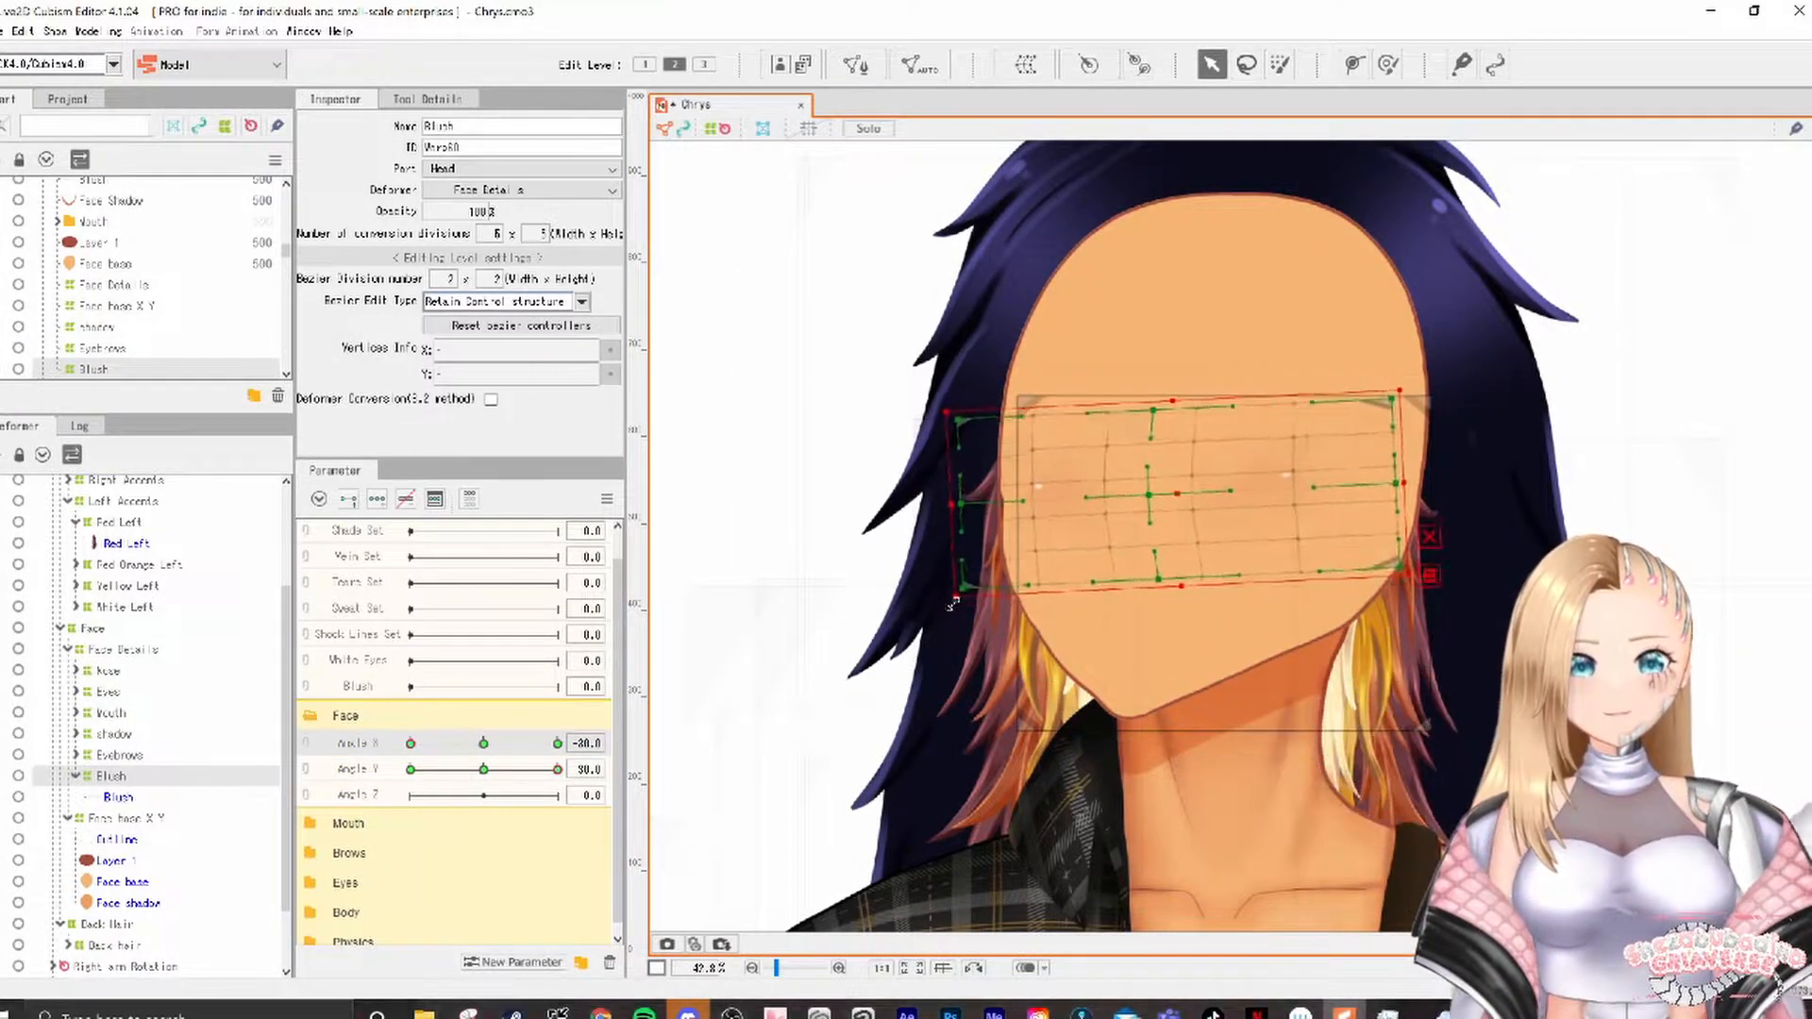
# Step: Mirror the Blush corner shapes to the opposite Angle X side, relink Angle X and Angle Y and preview the movement
pyautogui.click(607, 499)
pyautogui.click(676, 550)
pyautogui.click(948, 745)
pyautogui.moveTo(444, 743); pyautogui.dragTo(512, 757)
pyautogui.click(307, 743)
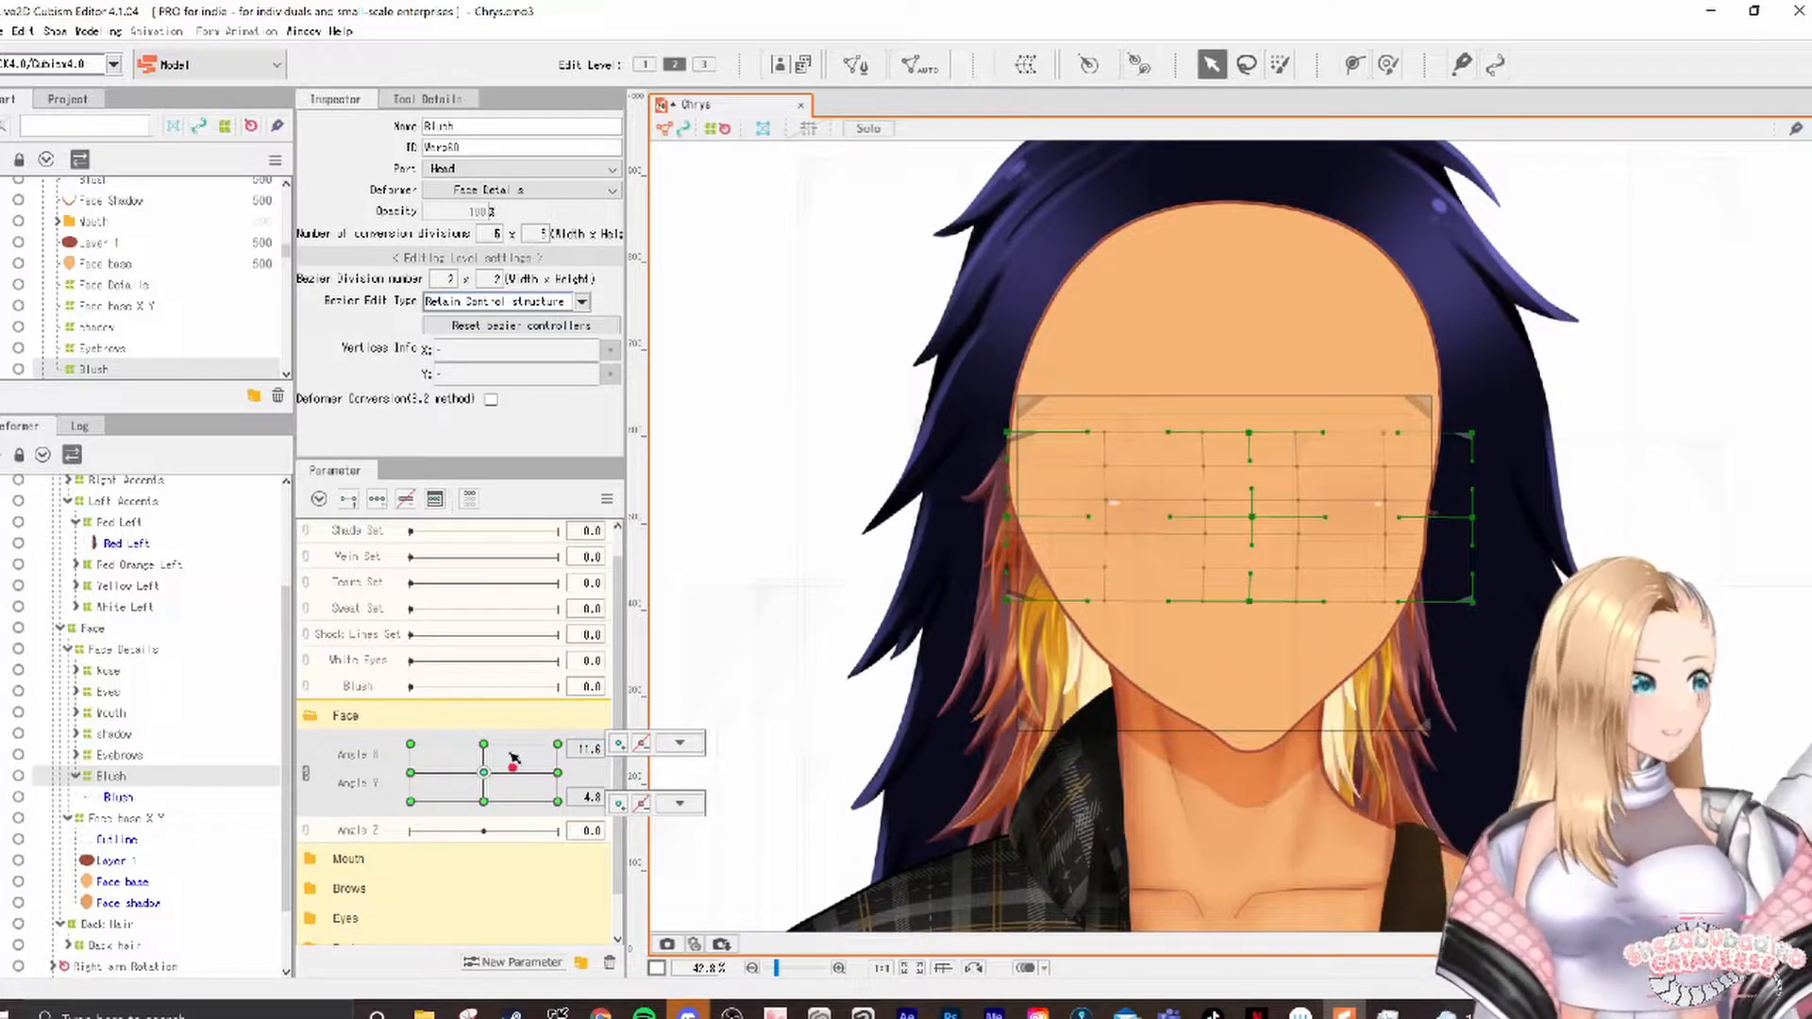
# Step: Unlink Angle X and Angle Y and shape the shadow deformer at Angle X 30 to follow the turned jaw
pyautogui.click(307, 774)
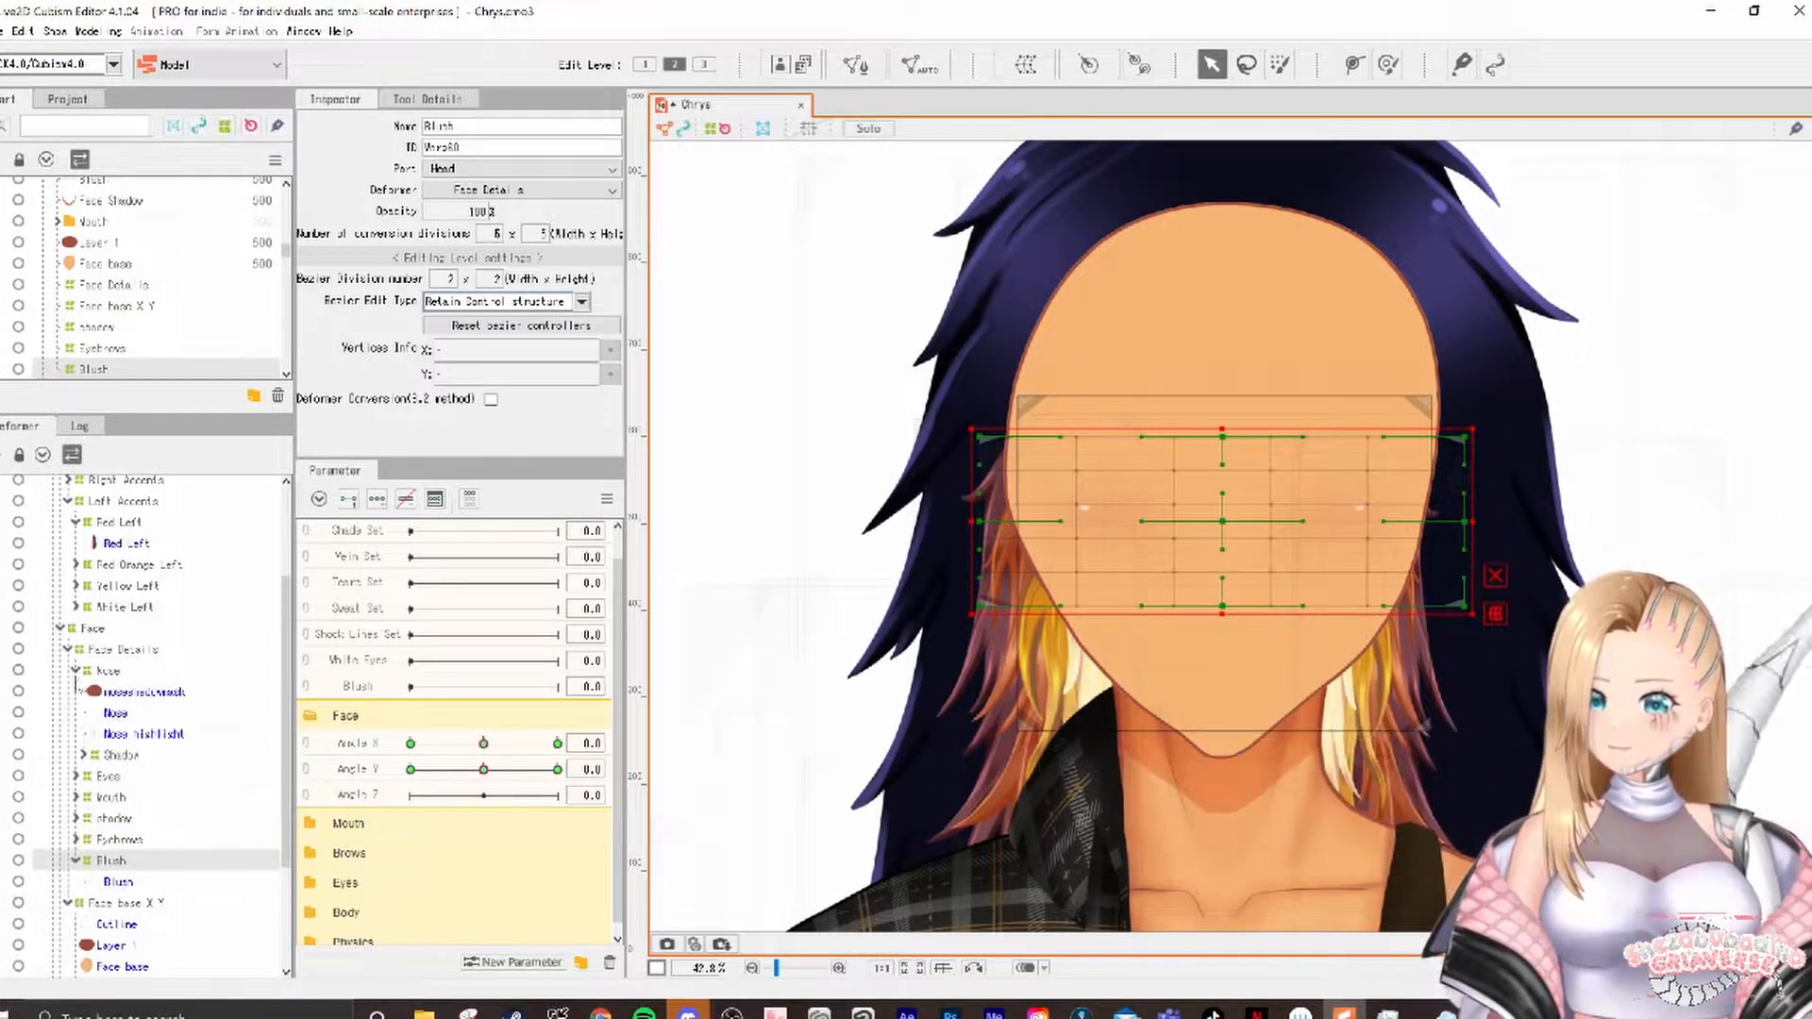
pyautogui.doubleClick(112, 733)
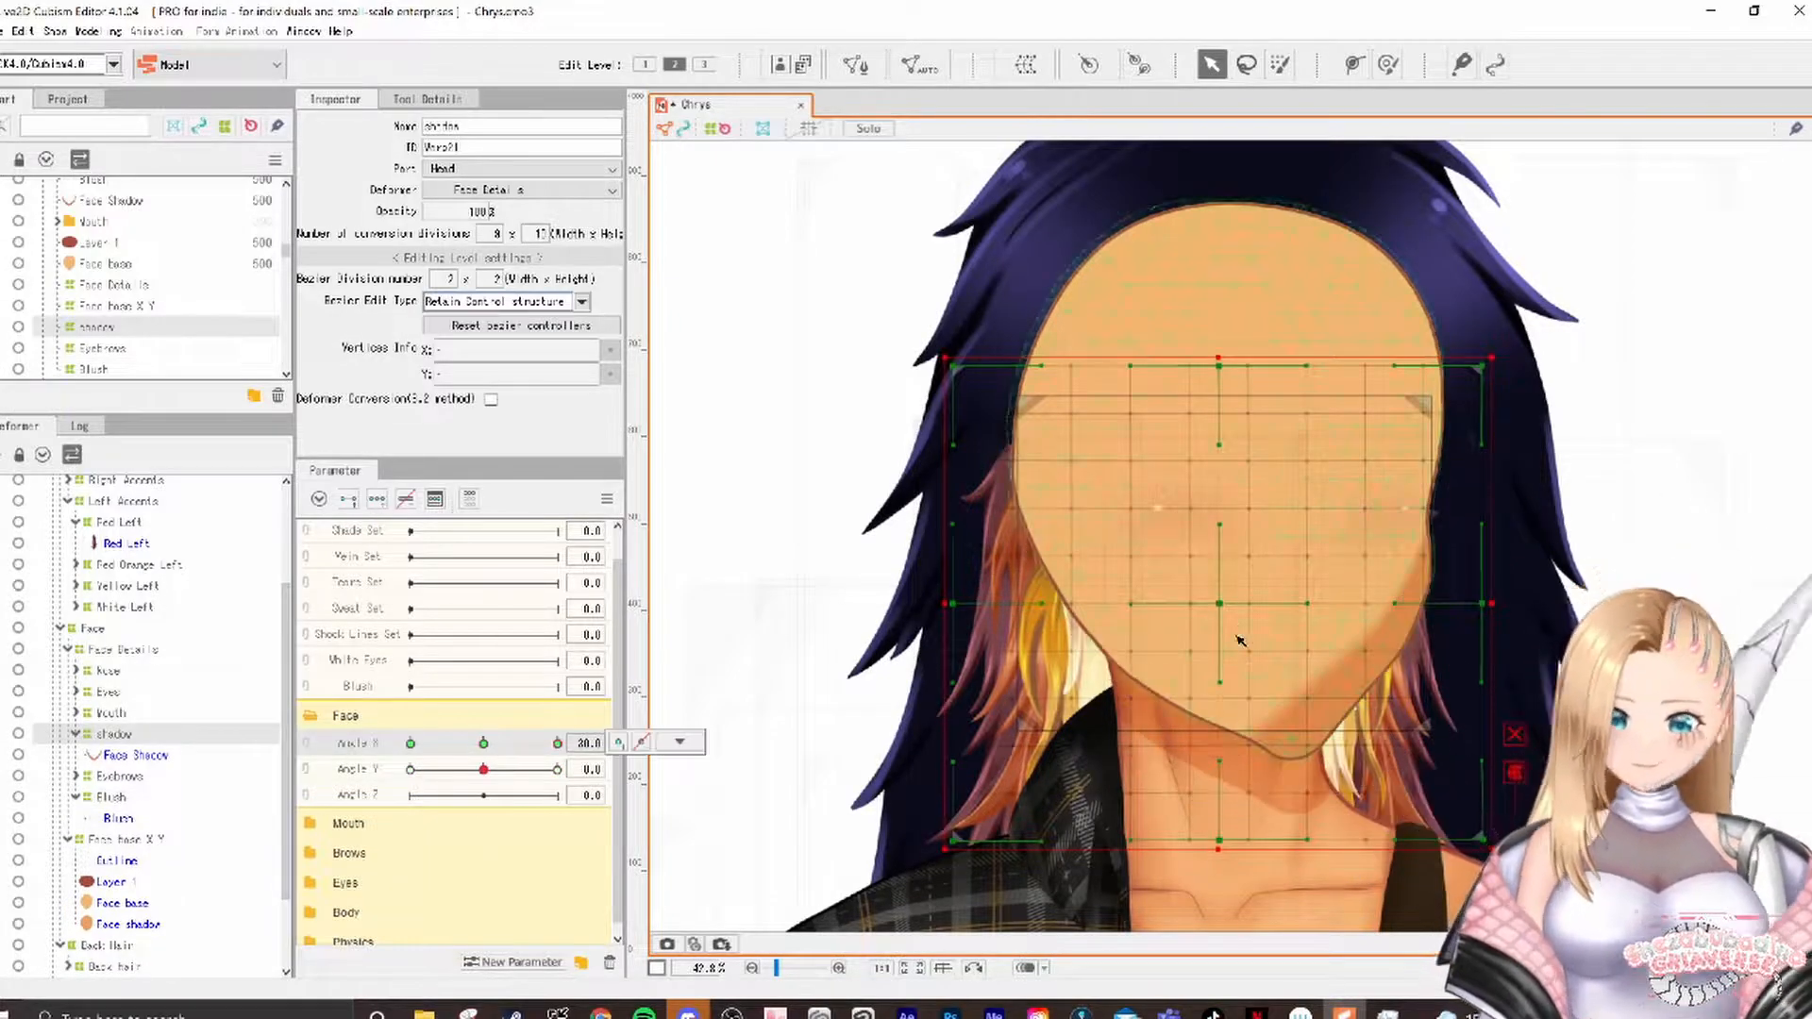
pyautogui.moveTo(1233, 649); pyautogui.dragTo(1291, 611)
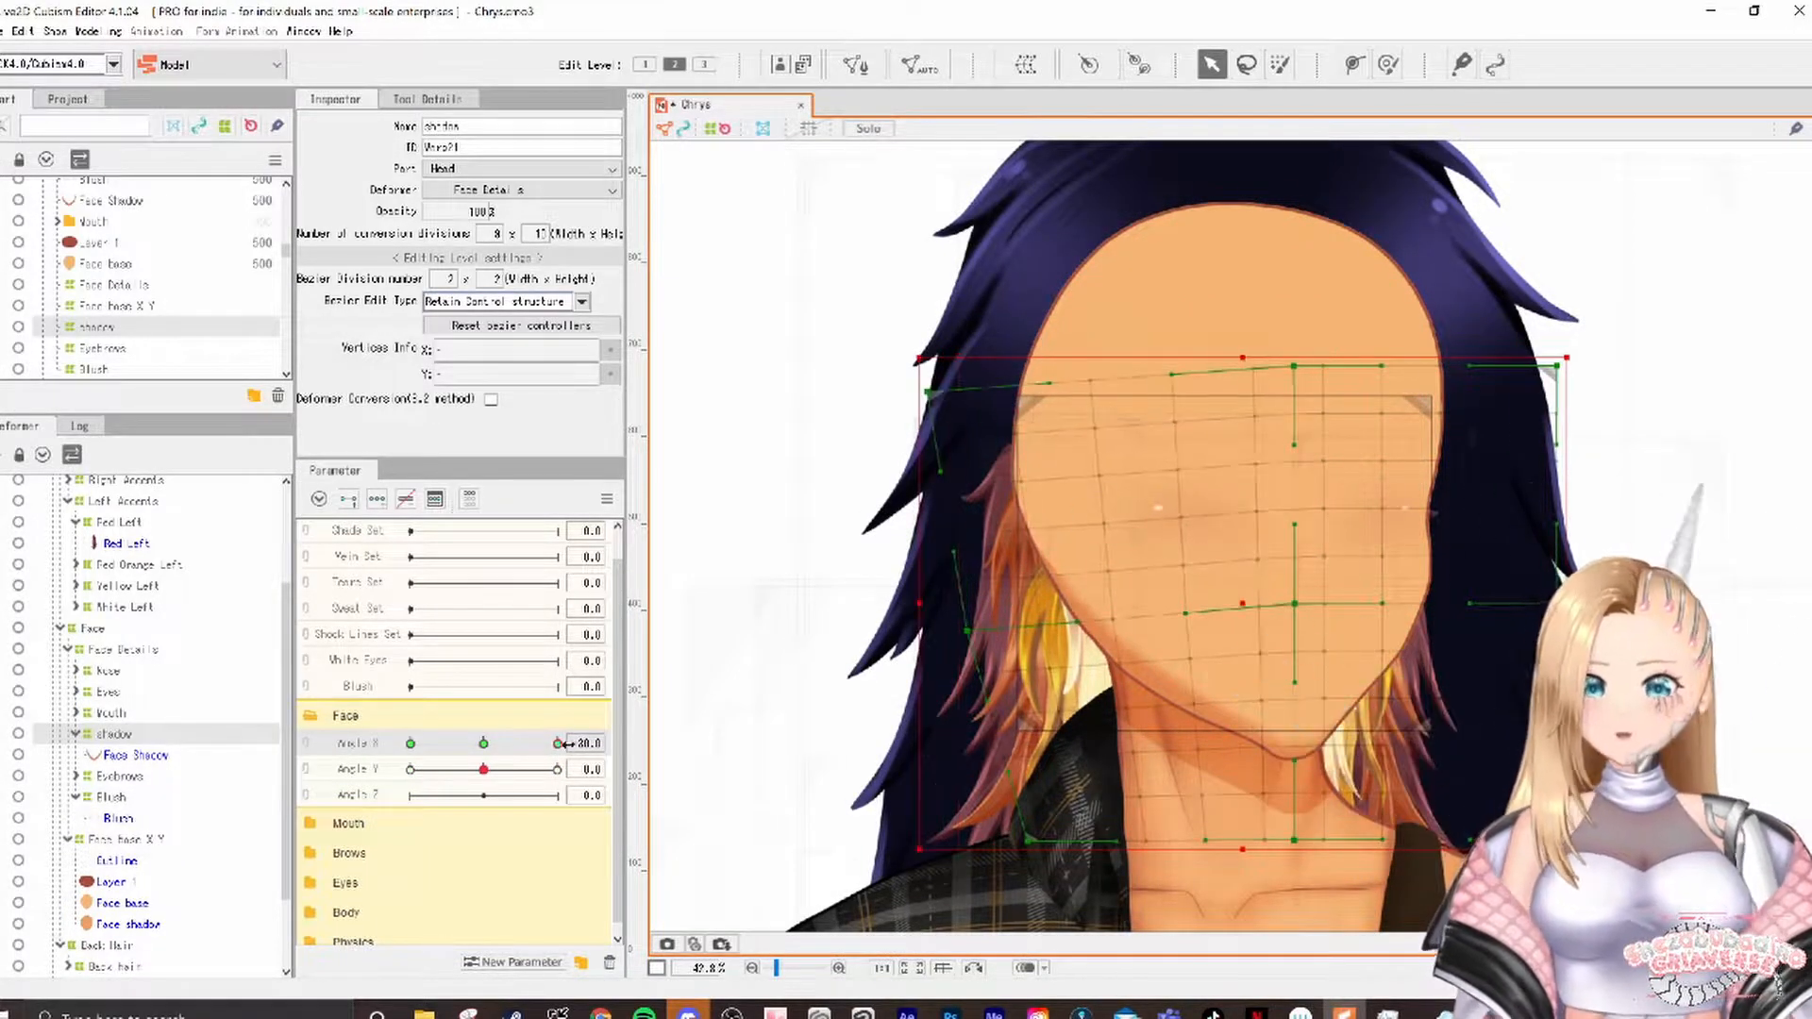
# Step: Raise and adjust the shadow deformer at Angle Y 30 and lower it at Angle Y -30, with Angle X at 0
pyautogui.moveTo(559, 744); pyautogui.dragTo(483, 744)
pyautogui.moveTo(483, 769); pyautogui.dragTo(596, 768)
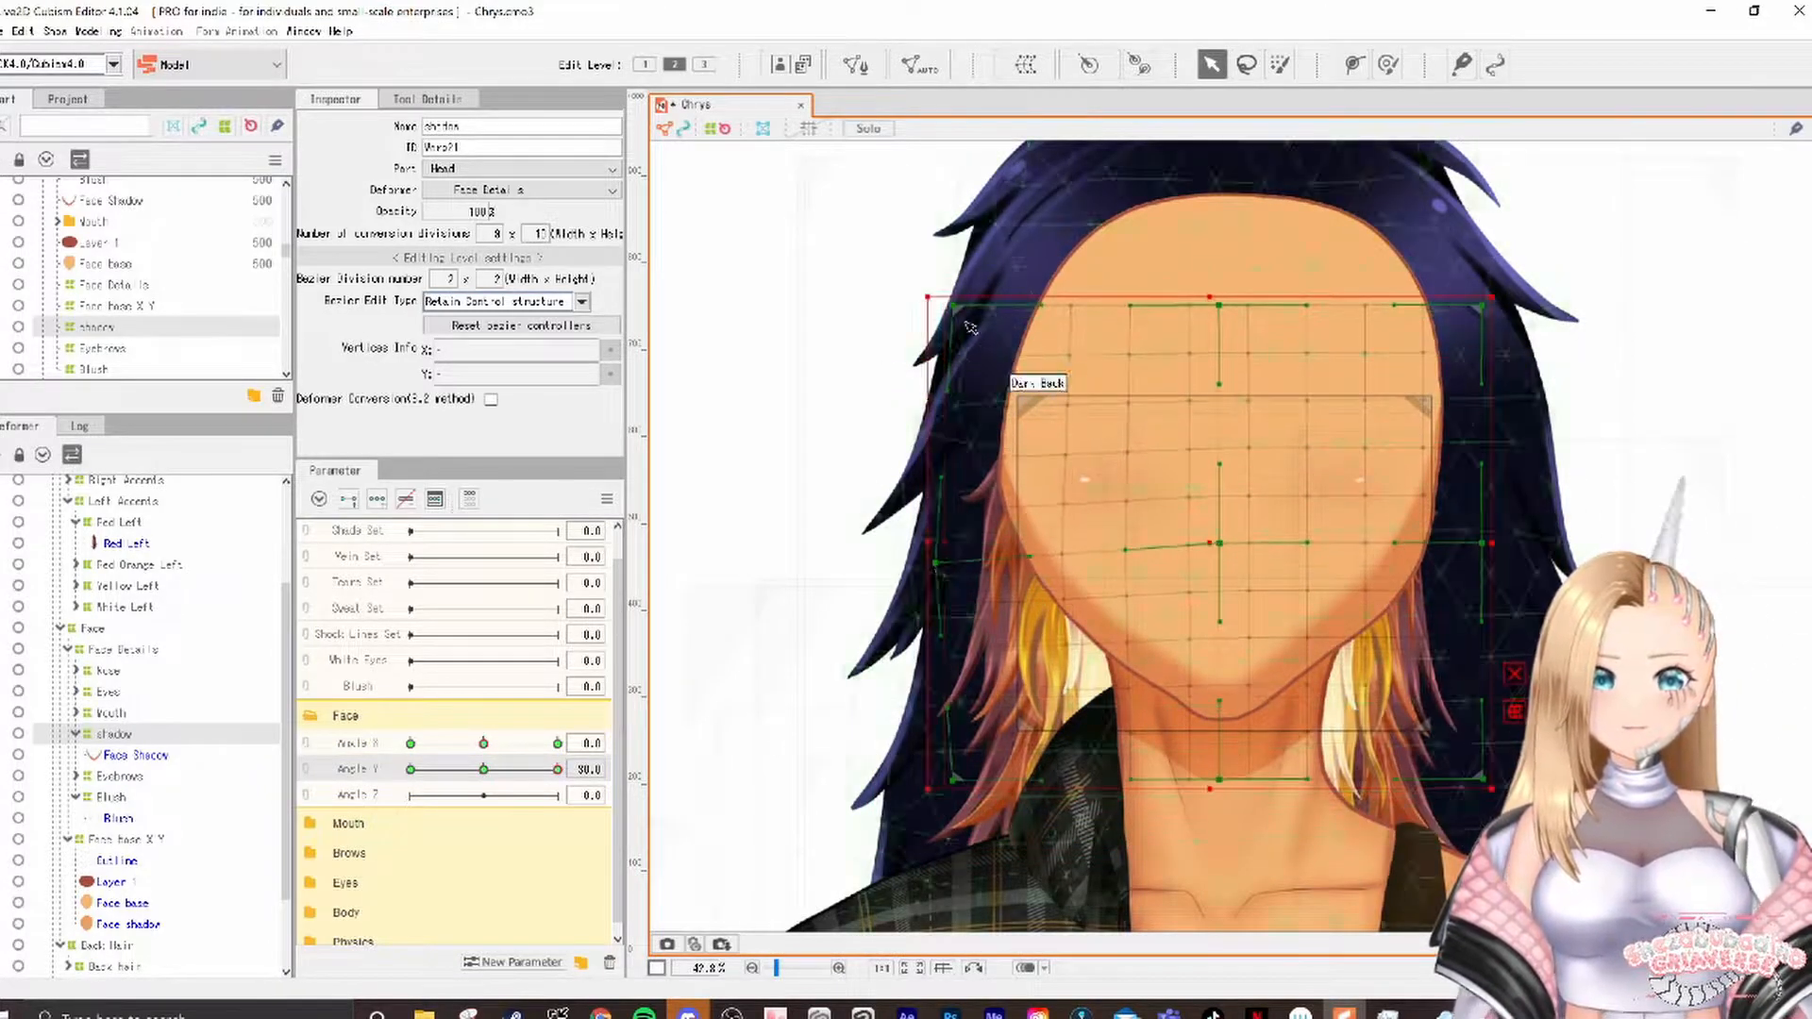
pyautogui.moveTo(974, 332); pyautogui.dragTo(947, 323)
pyautogui.moveTo(558, 769); pyautogui.dragTo(422, 817)
# Step: Synthesize the Angle X and Angle Y corners for the shadow deformer and check the Angle X 30, Angle Y 30 corner
pyautogui.click(680, 768)
pyautogui.click(713, 640)
pyautogui.click(557, 744)
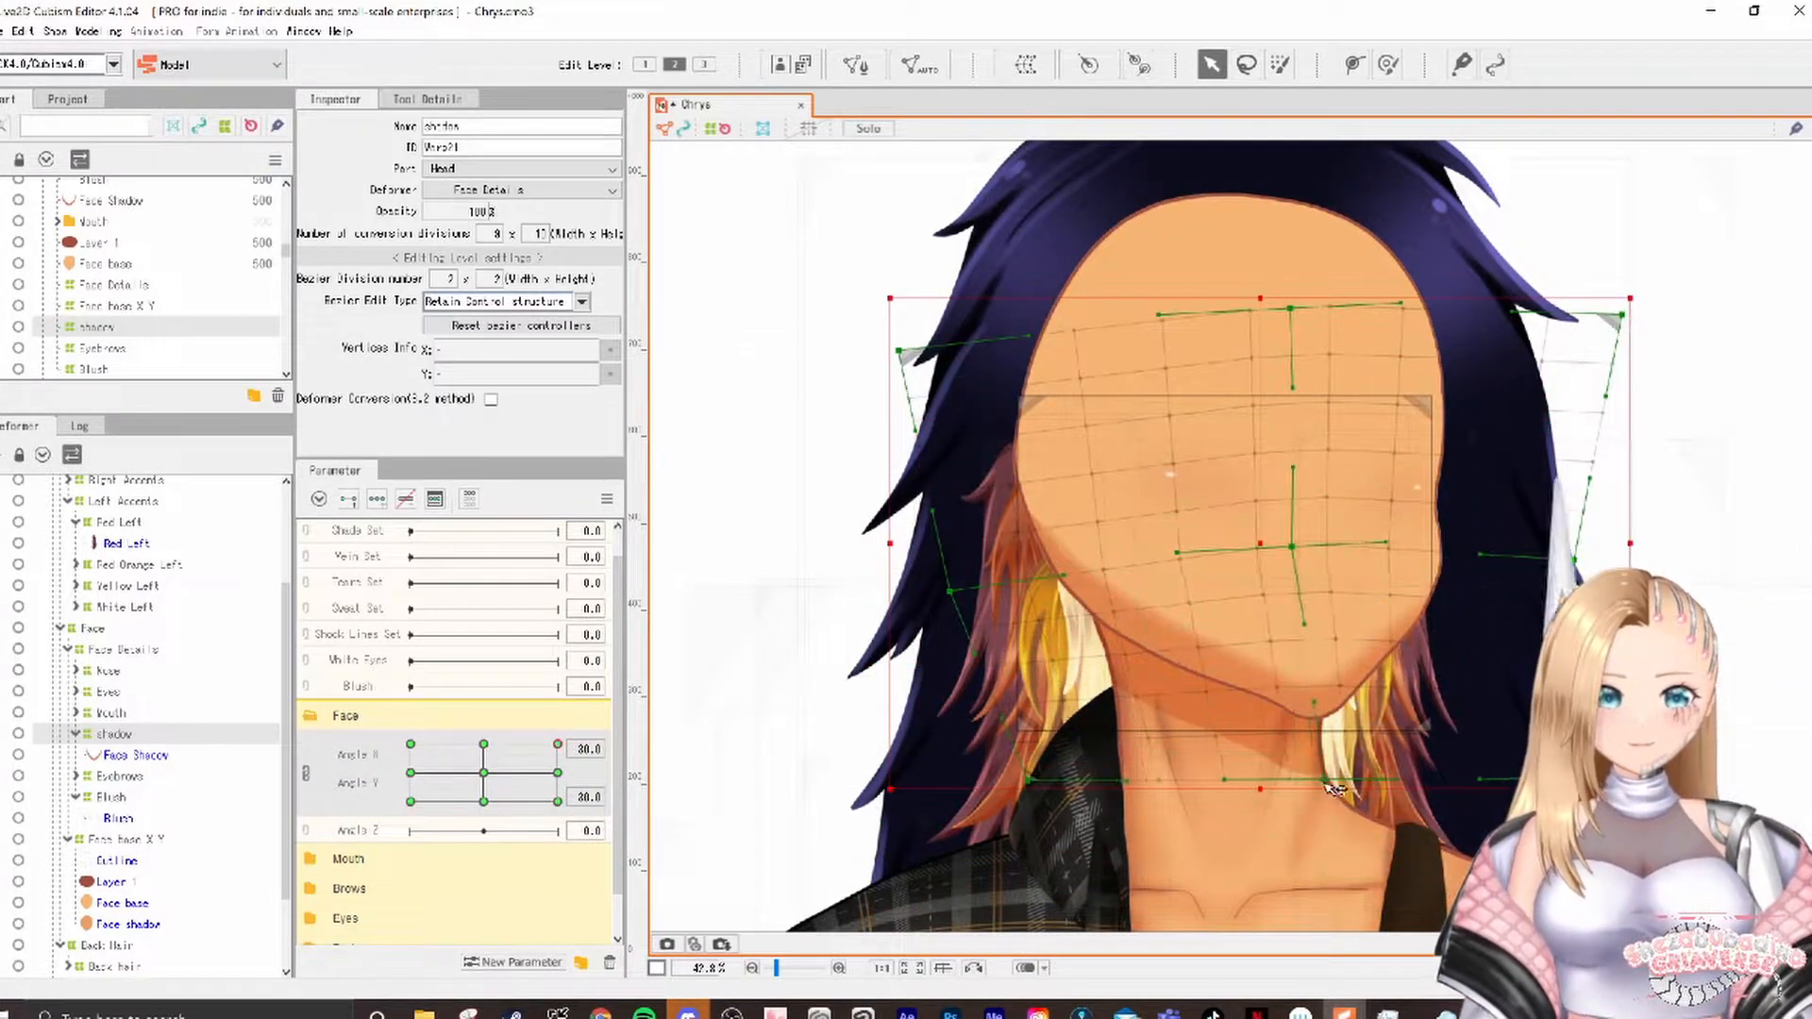
pyautogui.click(483, 773)
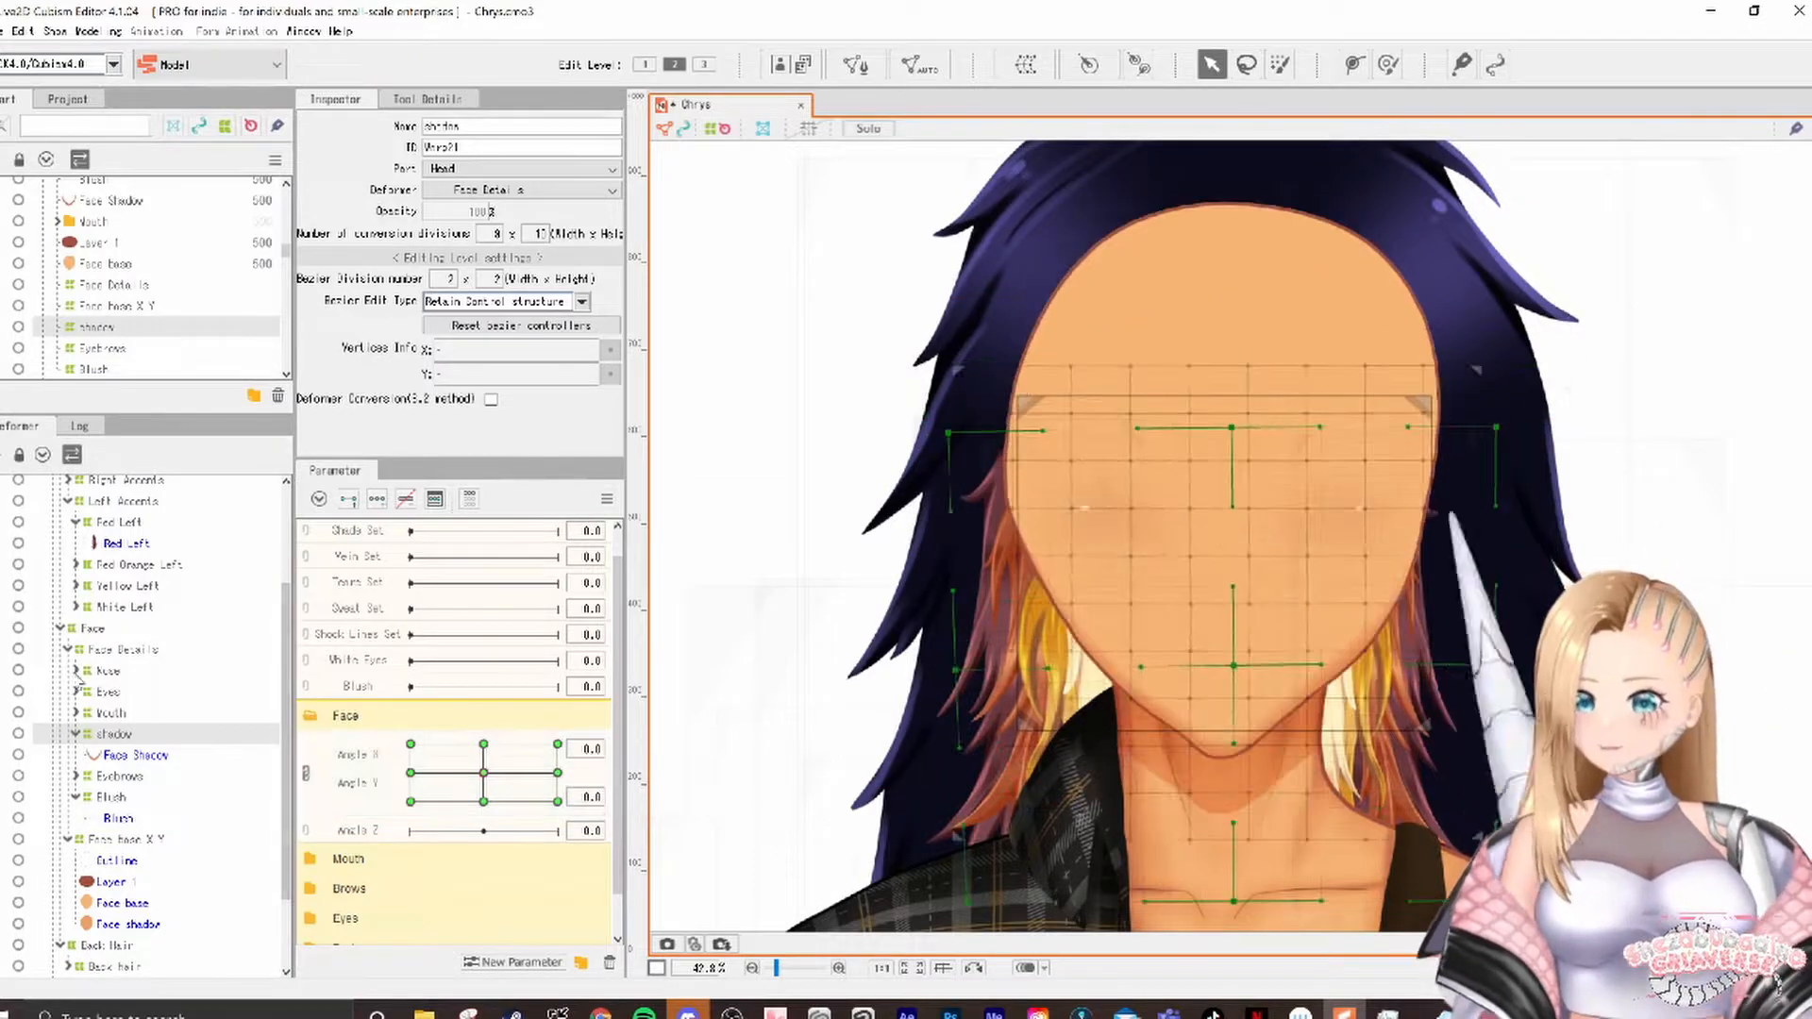
# Step: Preview how the face deformers move with Angle X and Angle Y linked
pyautogui.click(76, 671)
pyautogui.scroll(2, 90, 253)
pyautogui.moveTo(483, 773)
pyautogui.mouseDown()
pyautogui.moveTo(437, 766)
pyautogui.moveTo(552, 720)
pyautogui.moveTo(467, 827)
pyautogui.moveTo(495, 755)
pyautogui.moveTo(515, 767)
pyautogui.mouseUp()
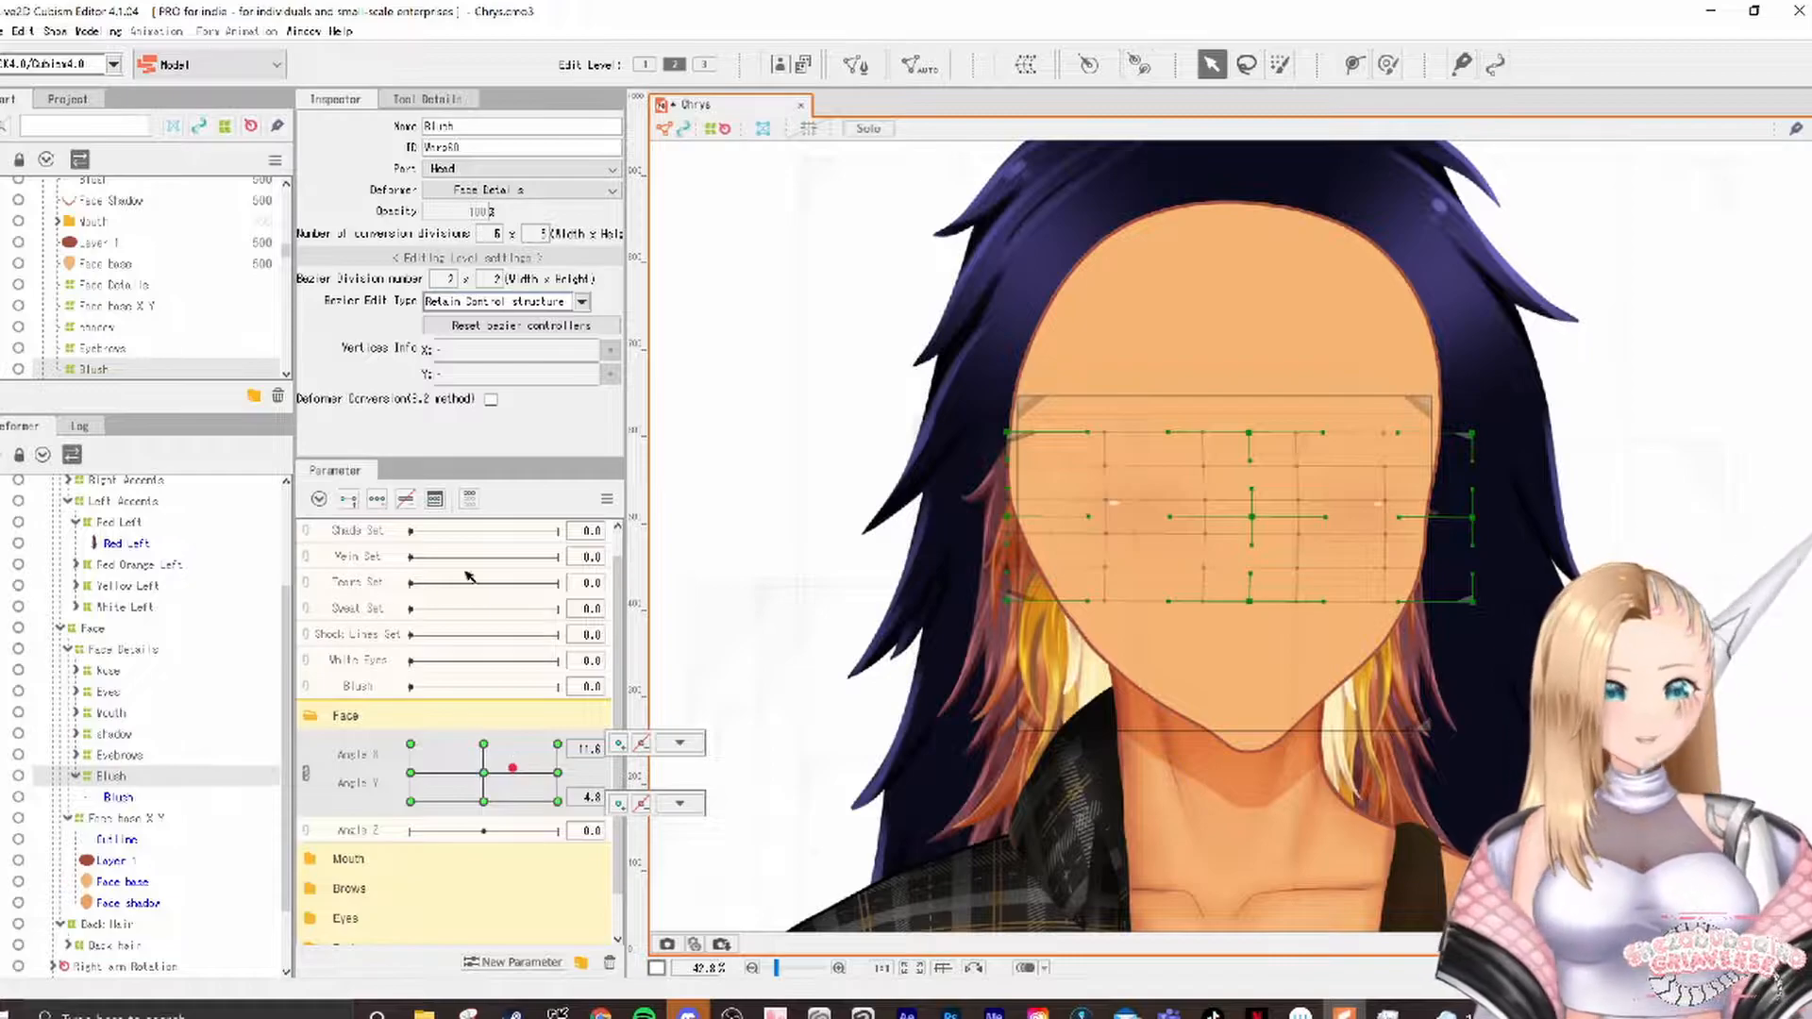
pyautogui.click(306, 774)
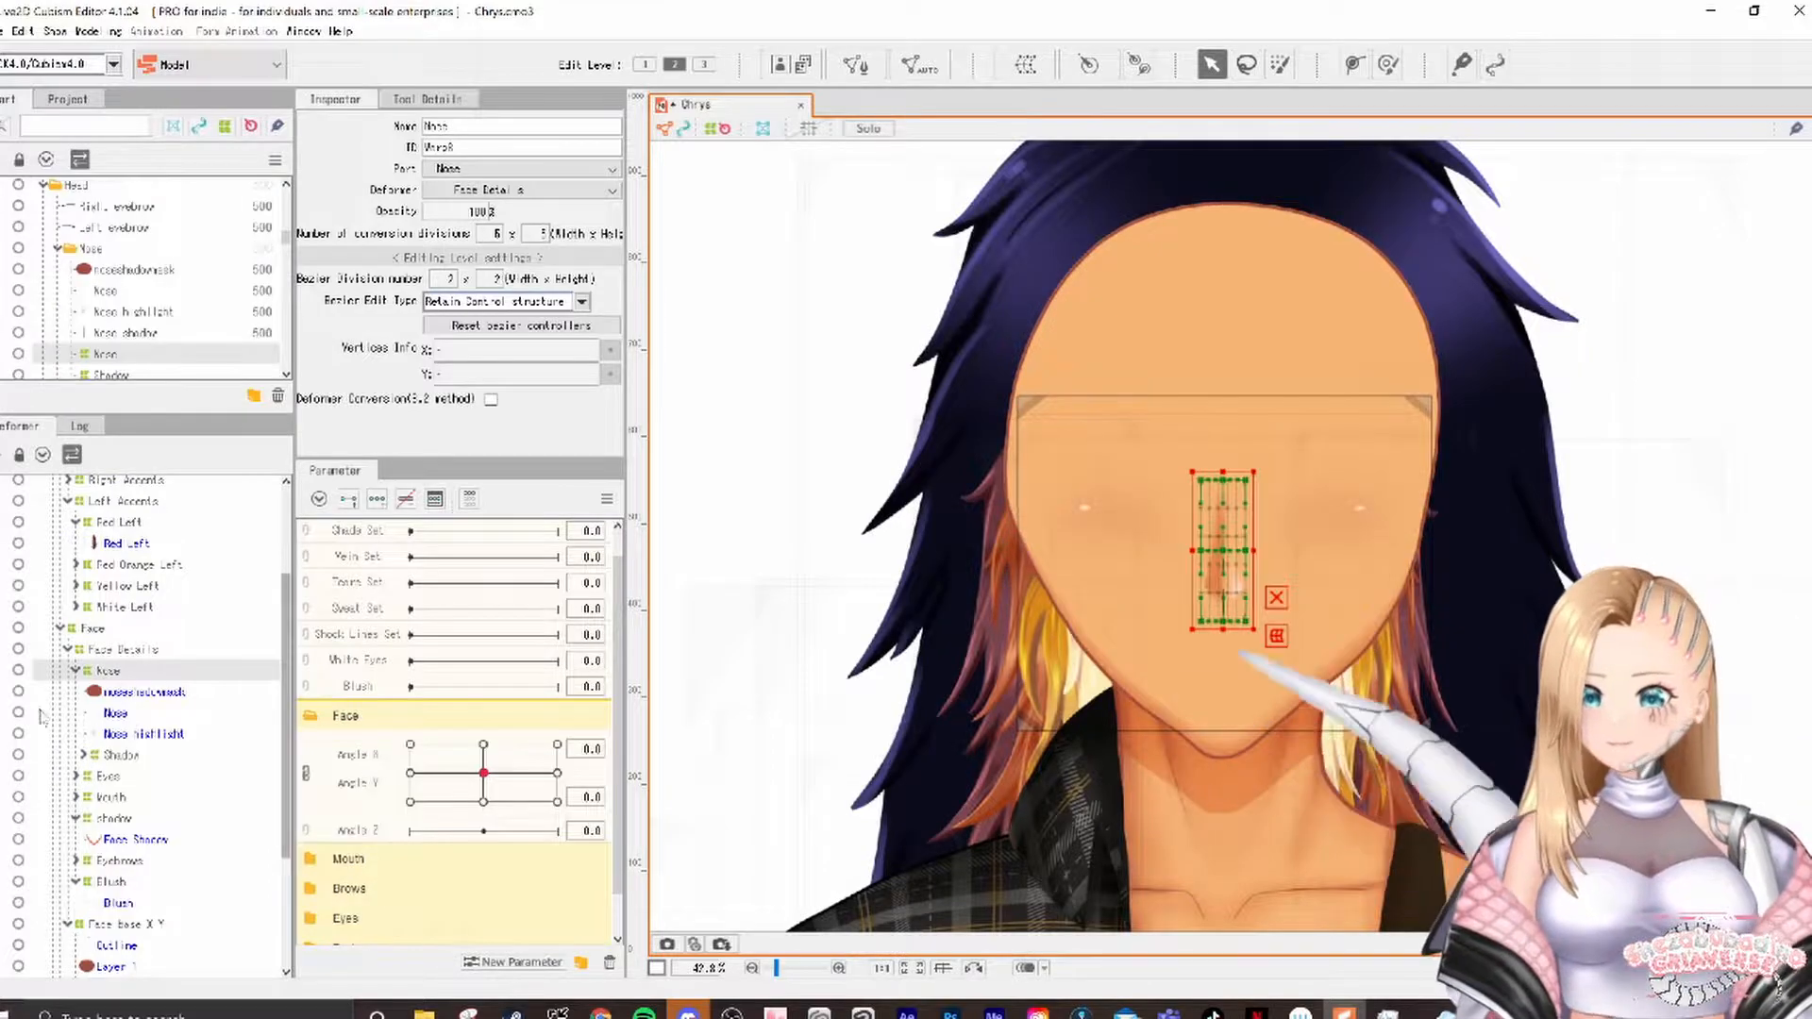
# Step: Unlink Angle X and Angle Y and bend the Nose deformer toward the turned side at Angle X -30, shifting its lower end furthest
pyautogui.click(132, 693)
pyautogui.click(141, 755)
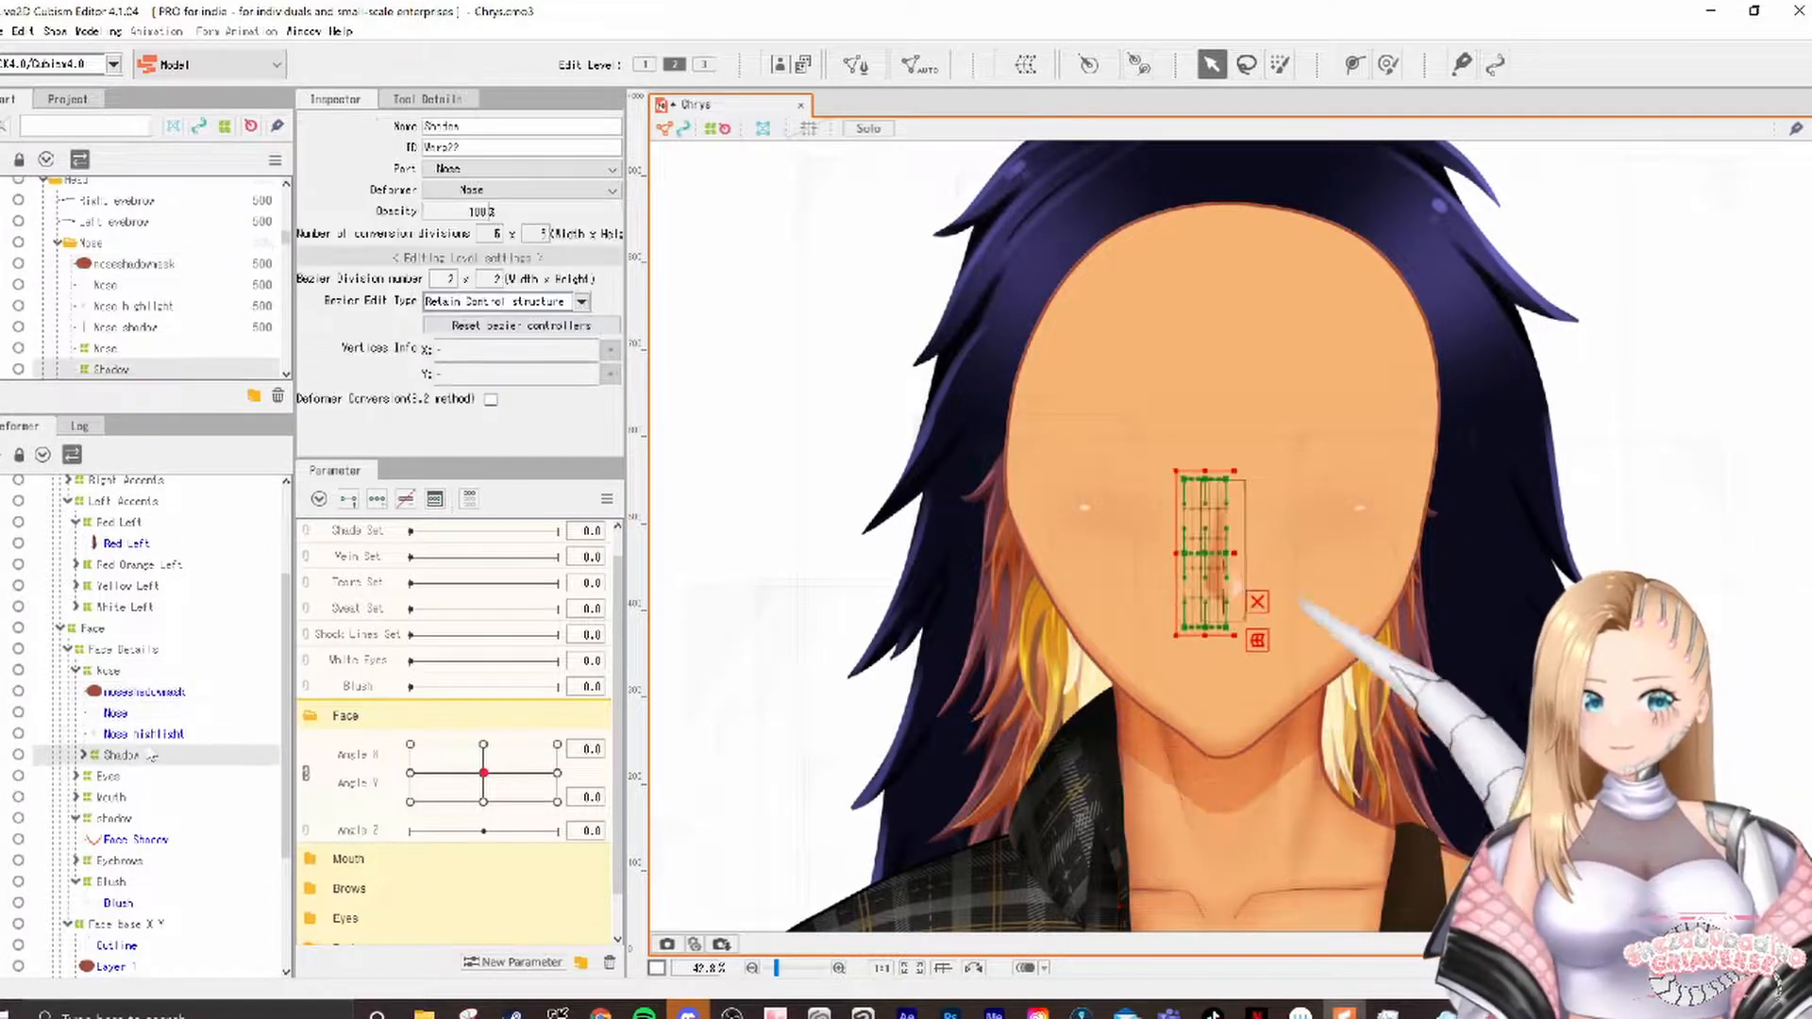
pyautogui.click(162, 715)
pyautogui.click(305, 774)
pyautogui.click(410, 742)
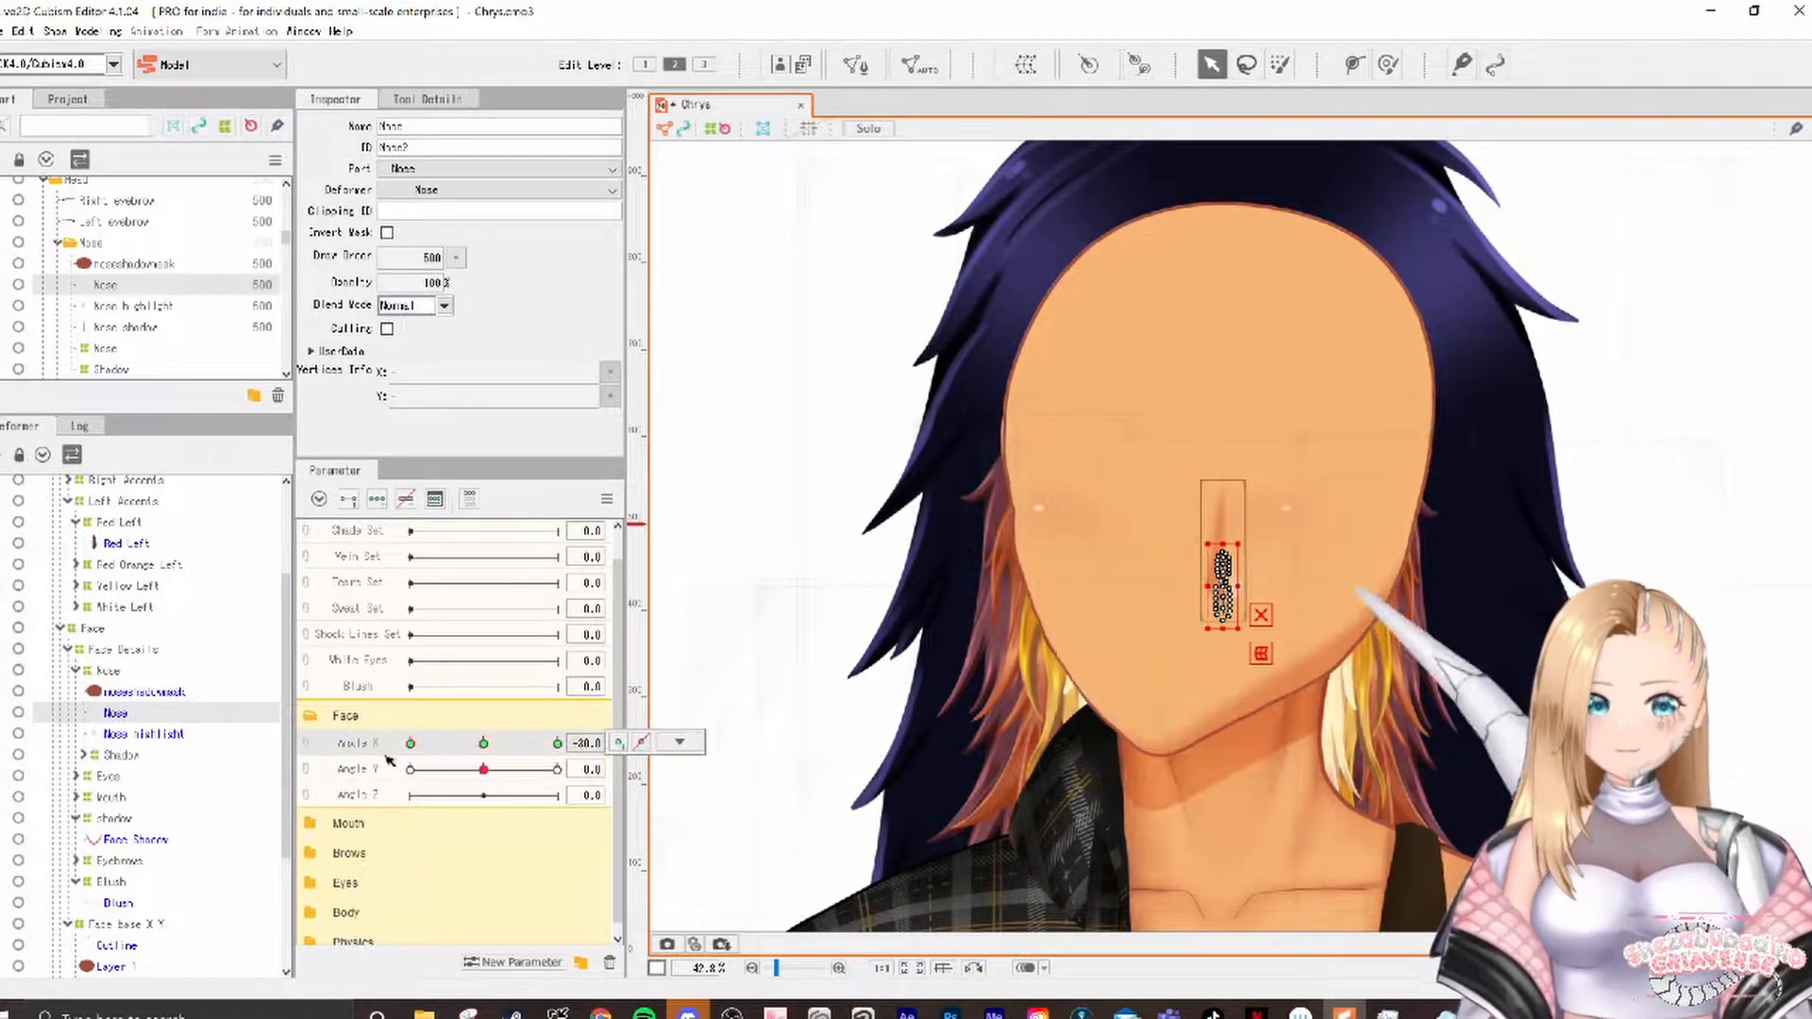
pyautogui.click(108, 670)
pyautogui.scroll(4, 1133, 740)
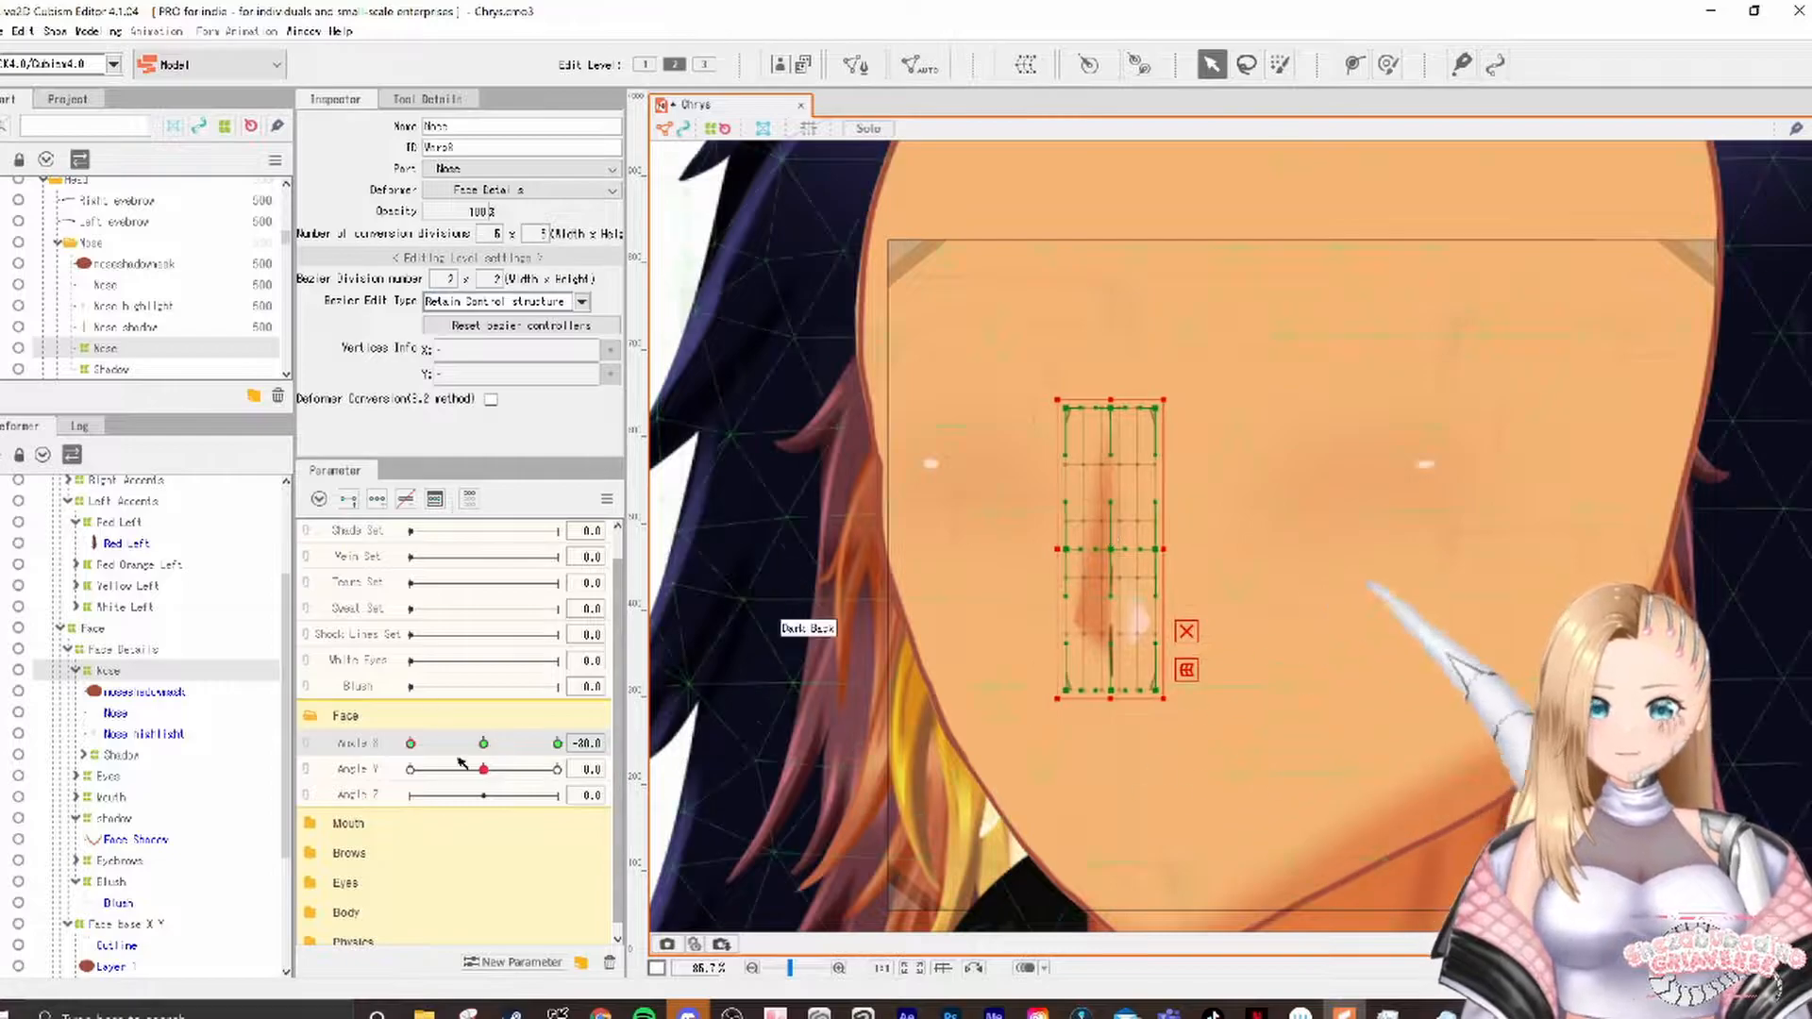
pyautogui.moveTo(1111, 691); pyautogui.dragTo(1085, 691)
pyautogui.click(1184, 630)
pyautogui.moveTo(1111, 549); pyautogui.dragTo(1094, 549)
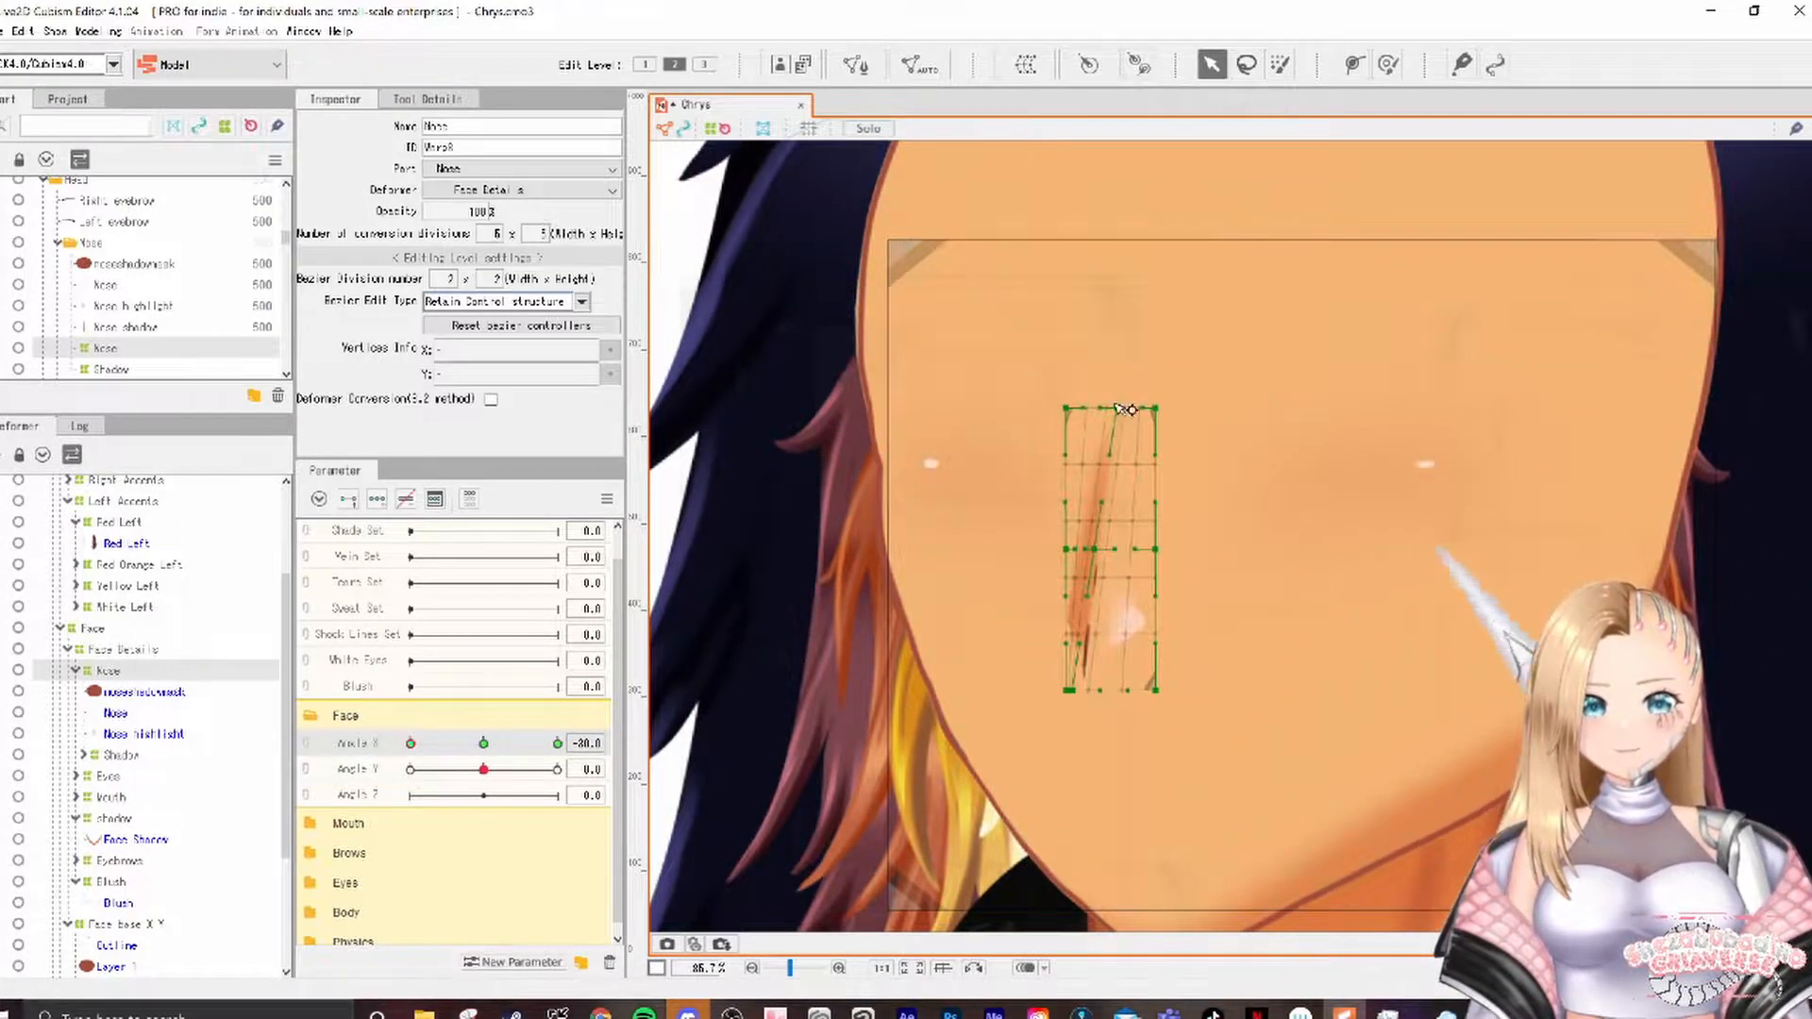
pyautogui.click(115, 690)
pyautogui.click(110, 672)
pyautogui.moveTo(1118, 549); pyautogui.dragTo(1083, 551)
# Step: Raise the Nose deformer and widen its lower end into a taper at Angle Y 30, with Angle X at 0
pyautogui.moveTo(411, 744); pyautogui.dragTo(558, 769)
pyautogui.click(607, 498)
pyautogui.click(651, 499)
pyautogui.scroll(-2, 1046, 664)
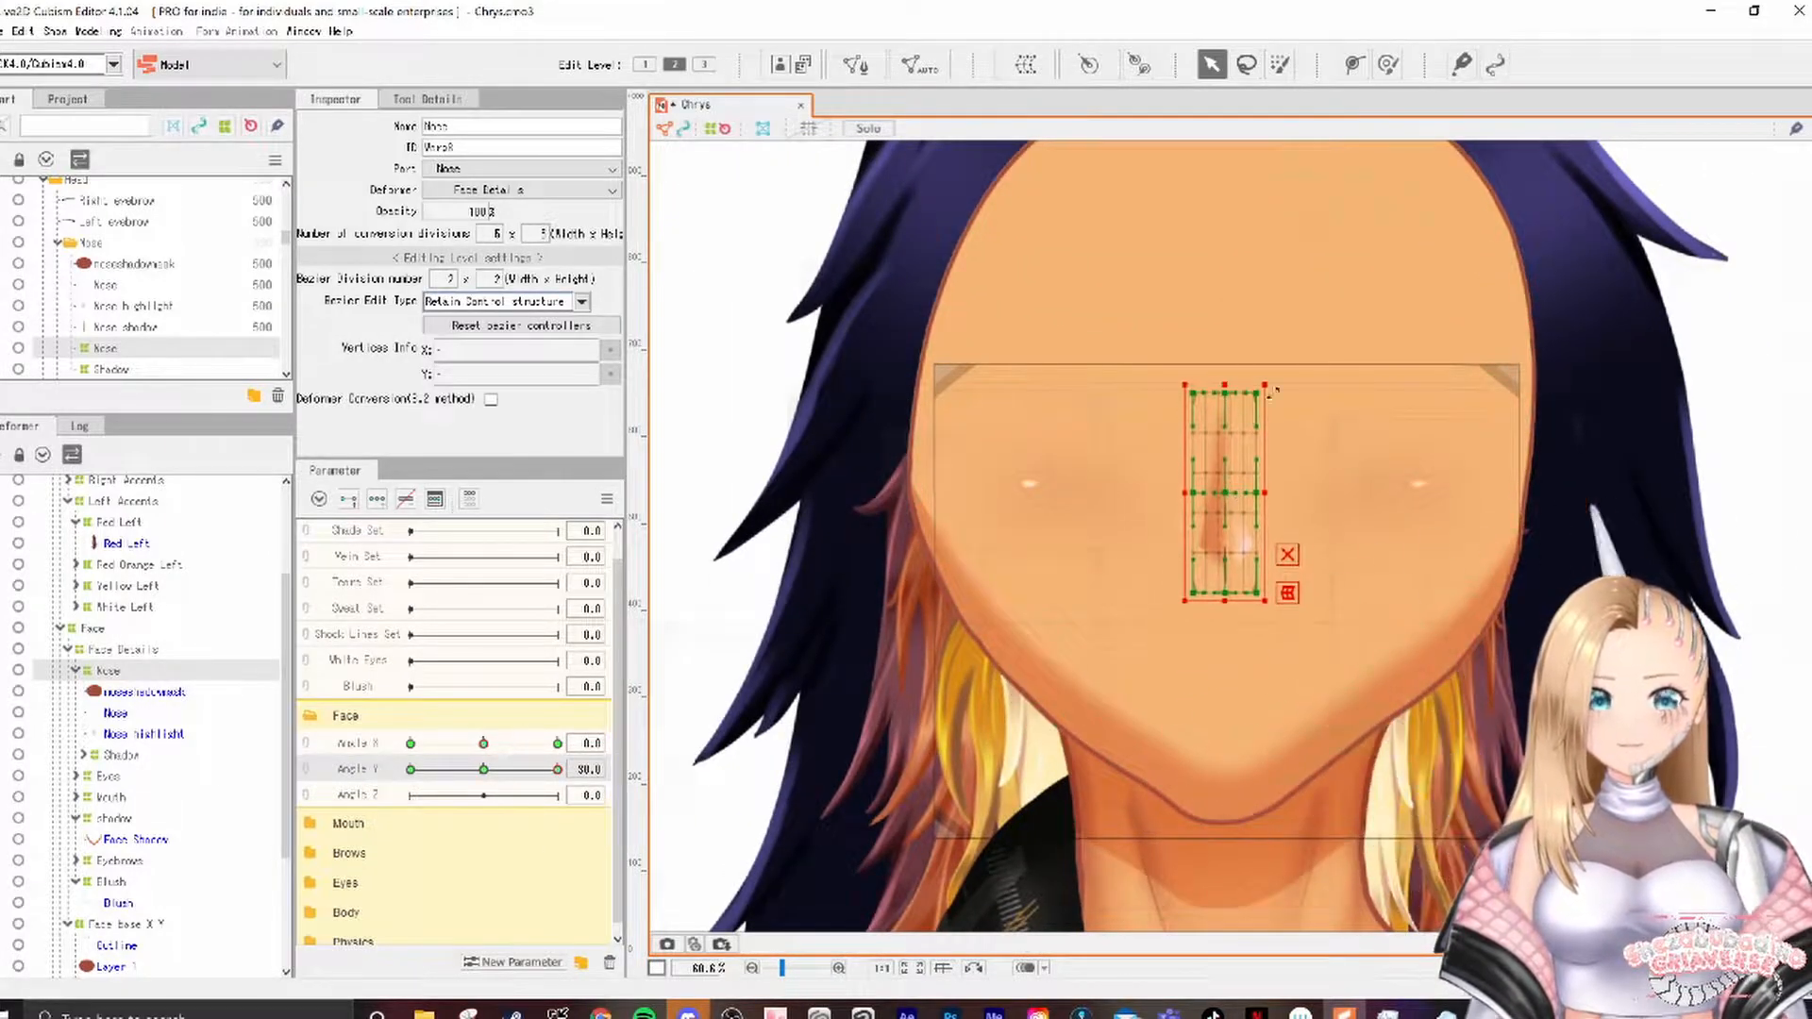
pyautogui.scroll(2, 1170, 382)
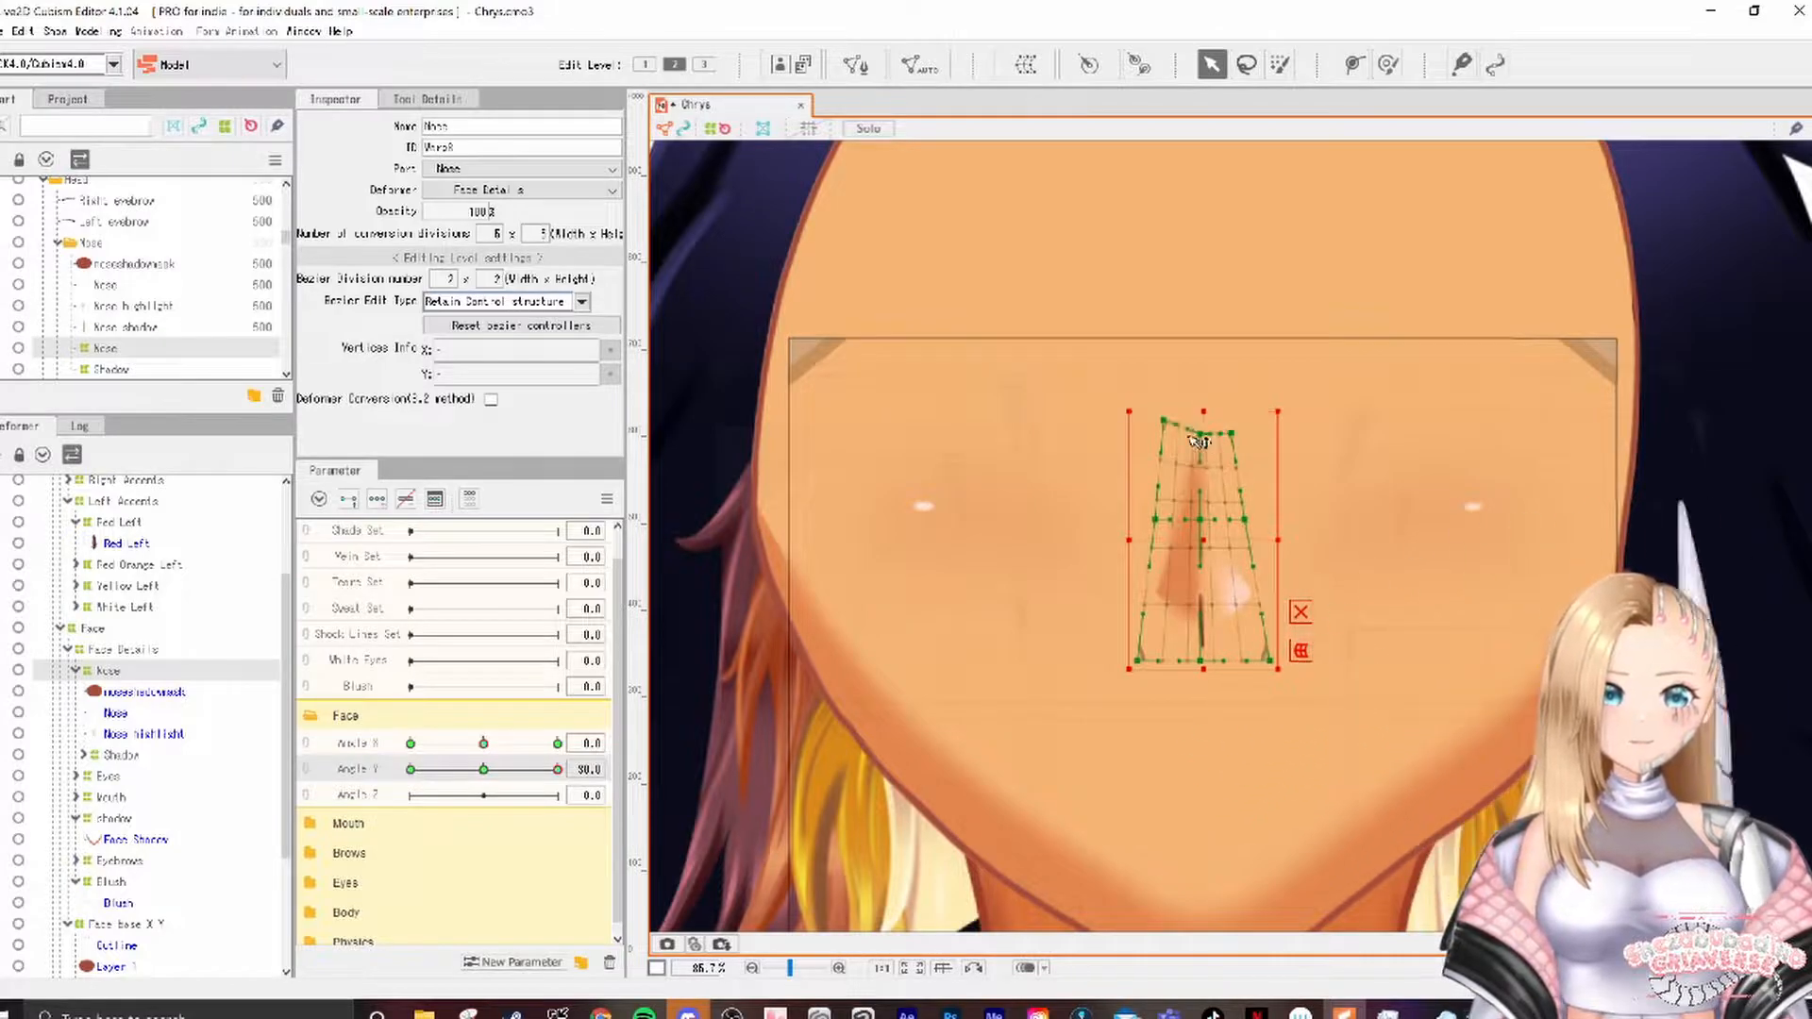
pyautogui.moveTo(1207, 531); pyautogui.dragTo(1207, 522)
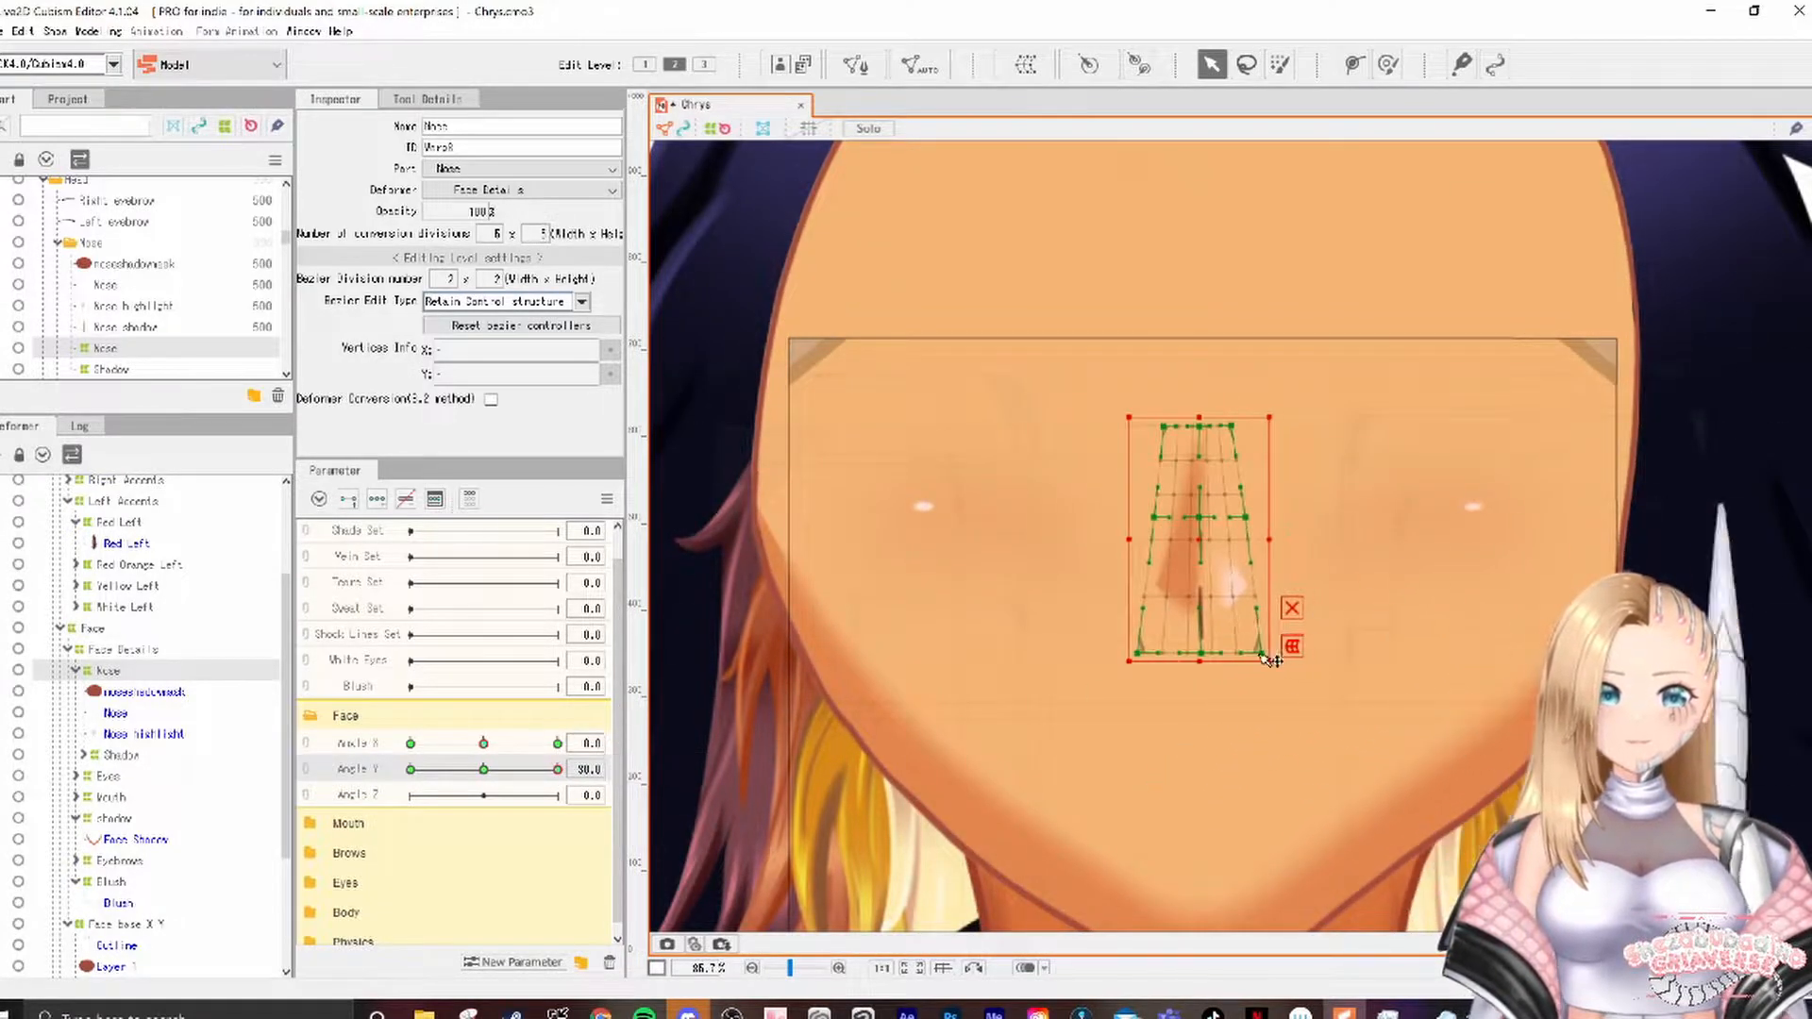
pyautogui.moveTo(1260, 651); pyautogui.dragTo(1258, 651)
pyautogui.scroll(-2, 1204, 592)
pyautogui.click(817, 501)
# Step: Lower the Nose deformer and narrow its lower end at Angle Y -30
pyautogui.moveTo(557, 770); pyautogui.dragTo(406, 831)
pyautogui.click(110, 671)
pyautogui.click(607, 498)
pyautogui.click(703, 641)
pyautogui.click(860, 741)
pyautogui.moveTo(1177, 528); pyautogui.dragTo(1176, 564)
pyautogui.scroll(2, 1153, 607)
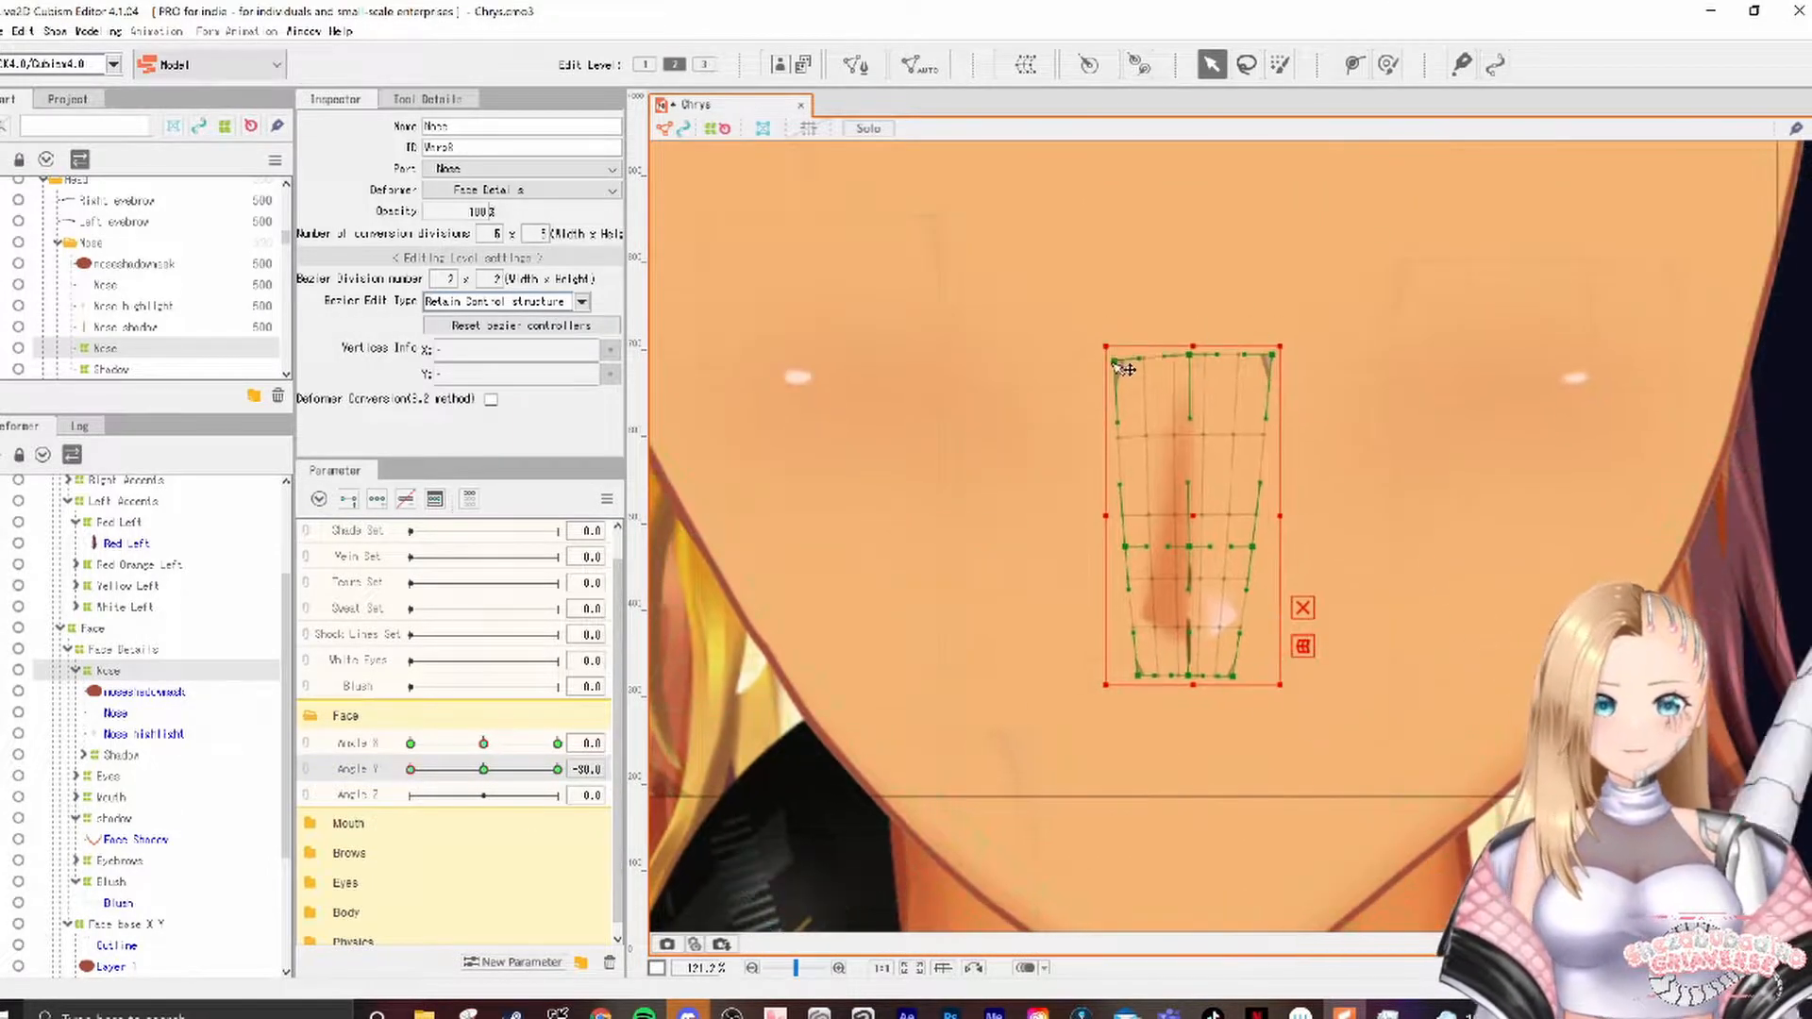
# Step: Compare the Nose deformer between Angle Y -30 and 30 and fine-tune its control points
pyautogui.moveTo(411, 771); pyautogui.dragTo(559, 770)
pyautogui.moveTo(1132, 586); pyautogui.dragTo(1121, 733)
pyautogui.moveTo(1102, 644); pyautogui.dragTo(1177, 620)
pyautogui.moveTo(1258, 645); pyautogui.dragTo(1257, 620)
pyautogui.scroll(-1, 1244, 424)
pyautogui.moveTo(1196, 472); pyautogui.dragTo(1197, 495)
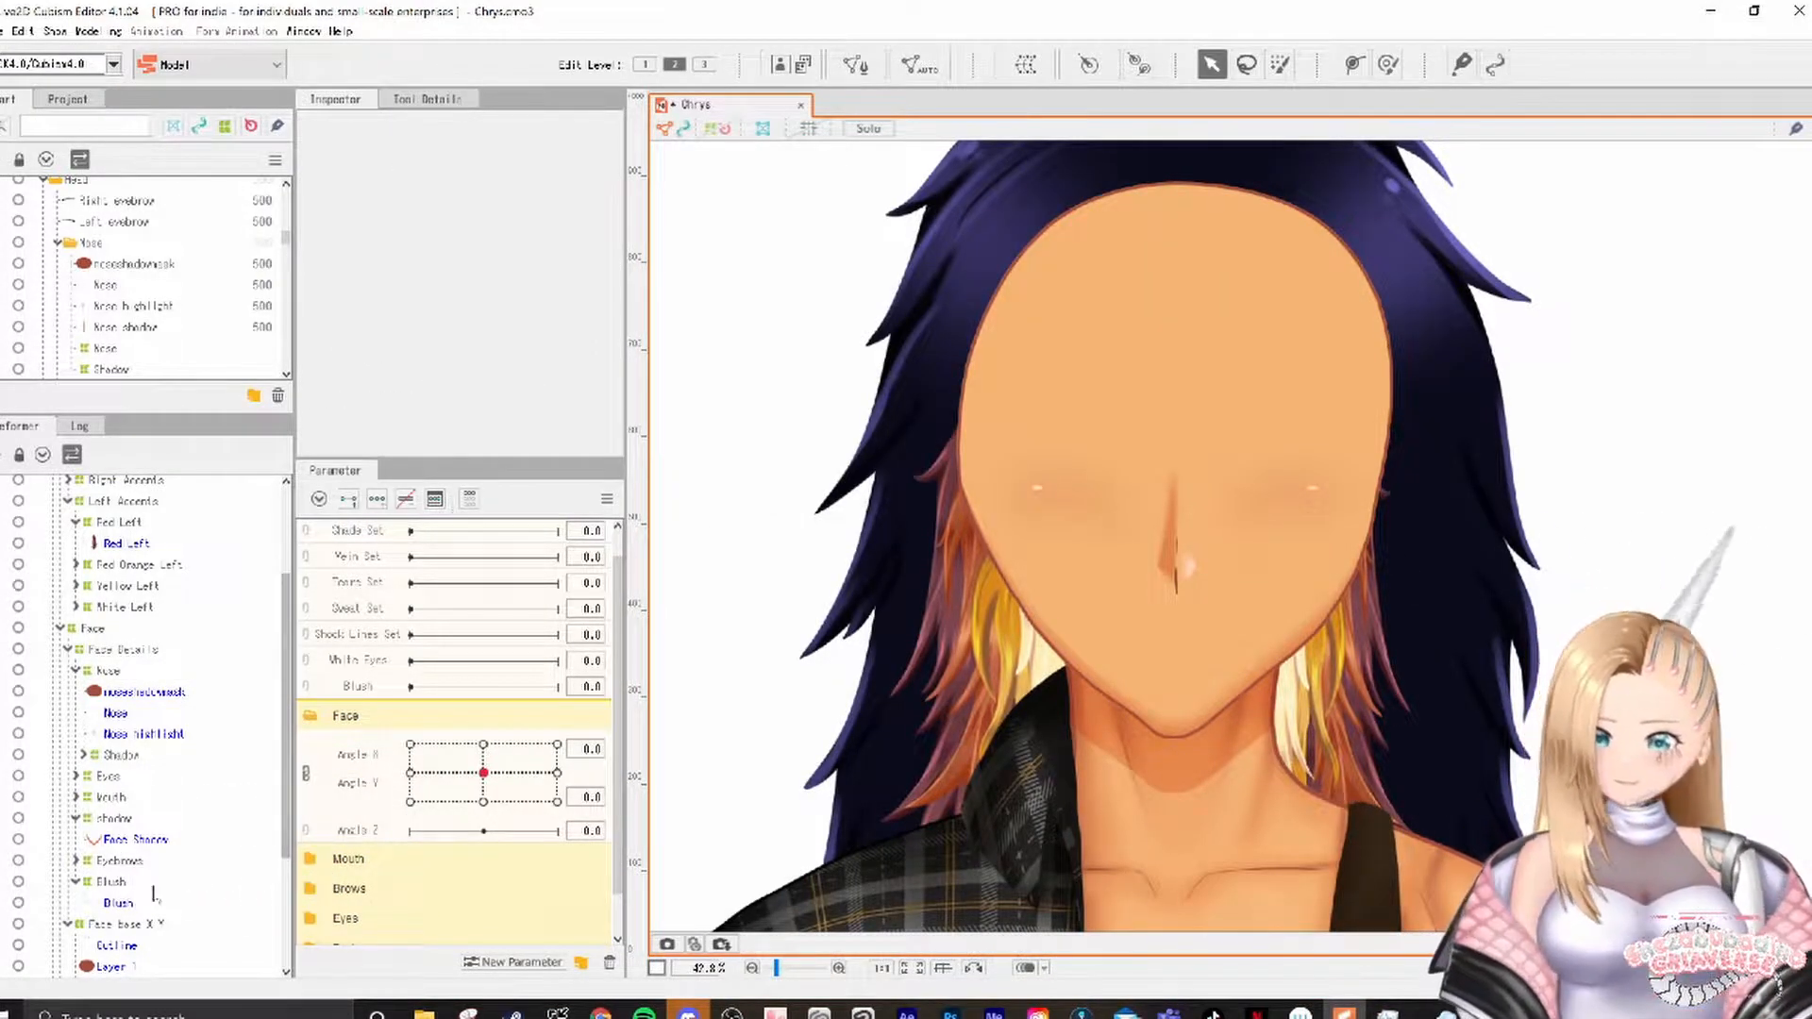
# Step: Select the Eyes deformer under Face Details and shift it toward the turned side of the face at Angle X 30
pyautogui.click(76, 776)
pyautogui.click(93, 777)
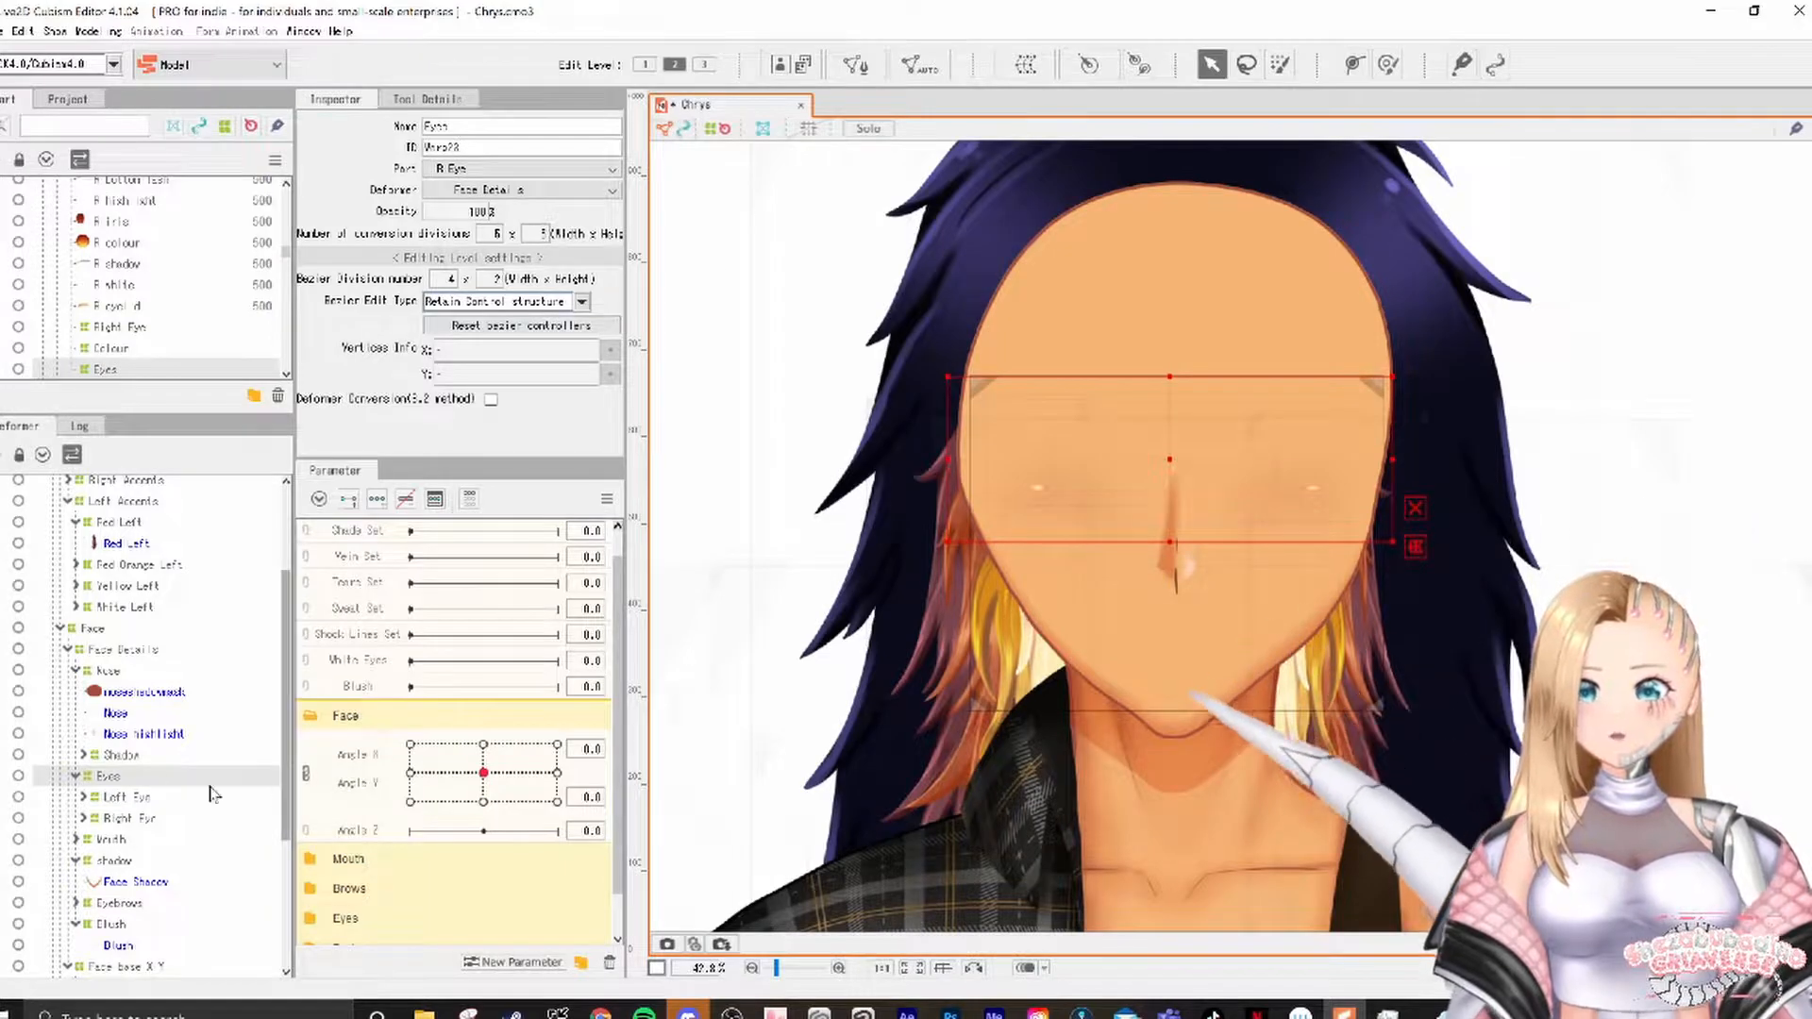
pyautogui.scroll(3, 137, 290)
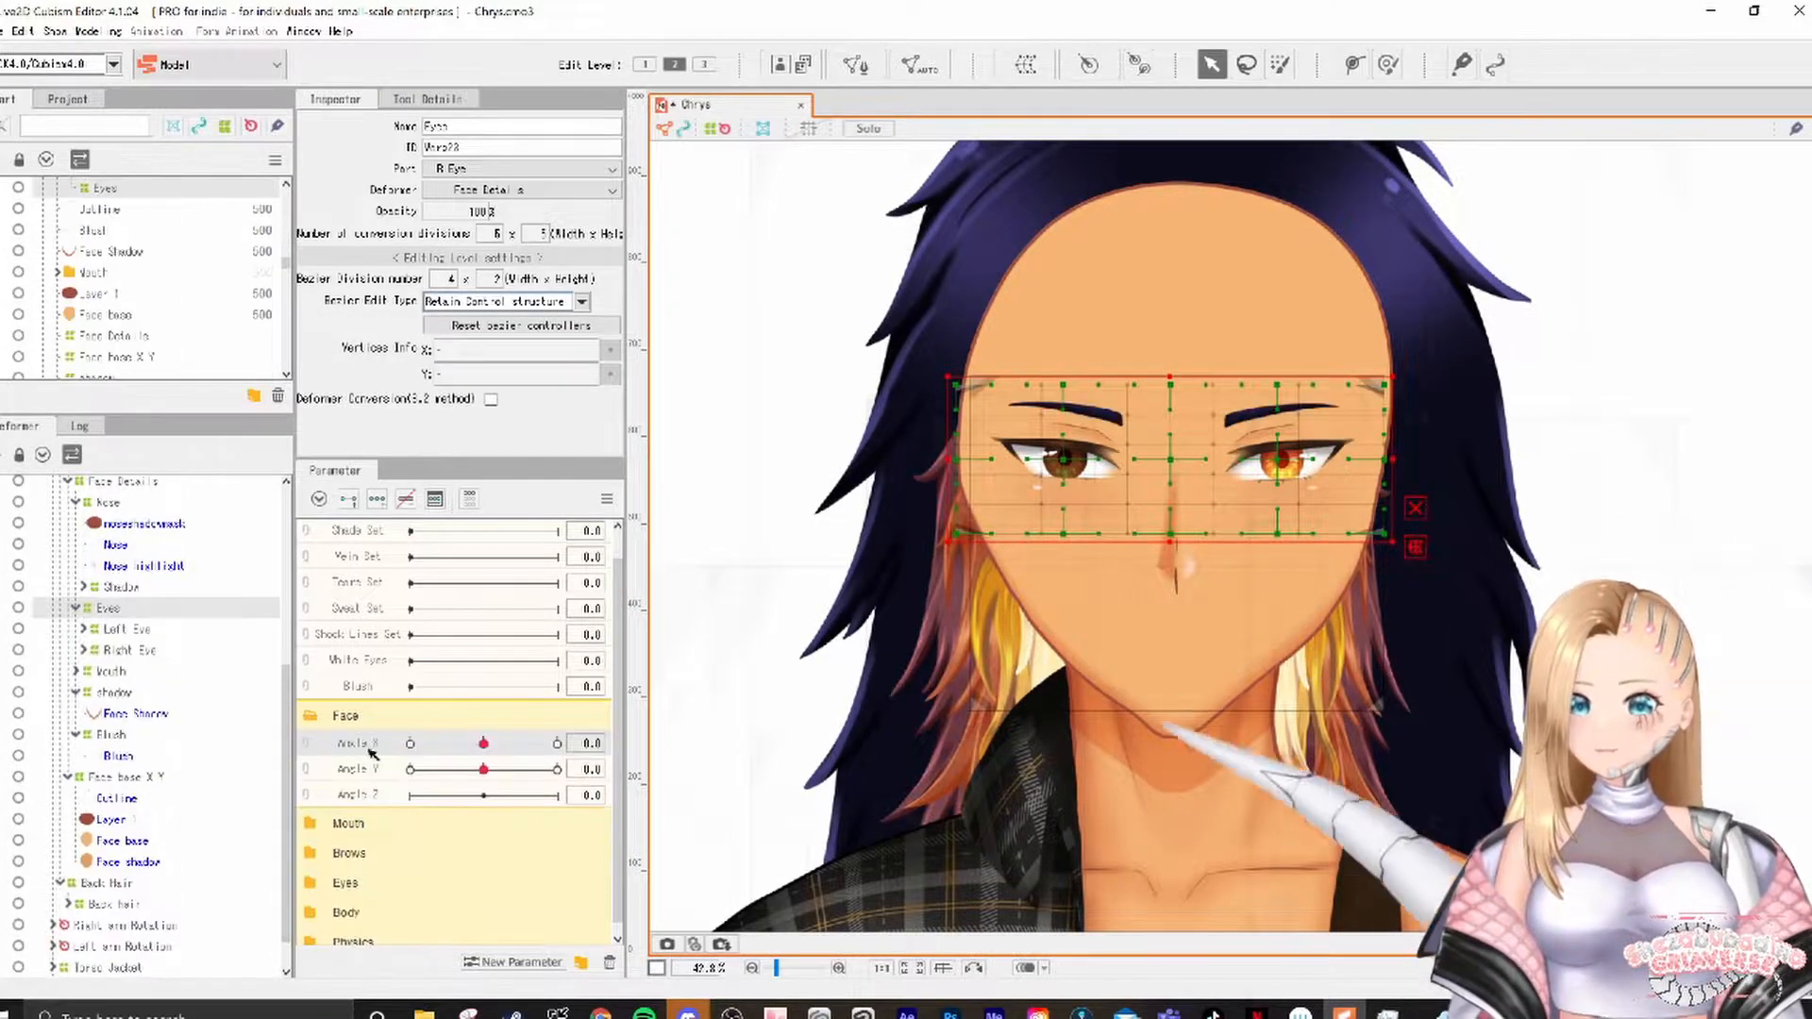
pyautogui.moveTo(483, 745); pyautogui.dragTo(557, 746)
pyautogui.moveTo(1170, 462); pyautogui.dragTo(1268, 463)
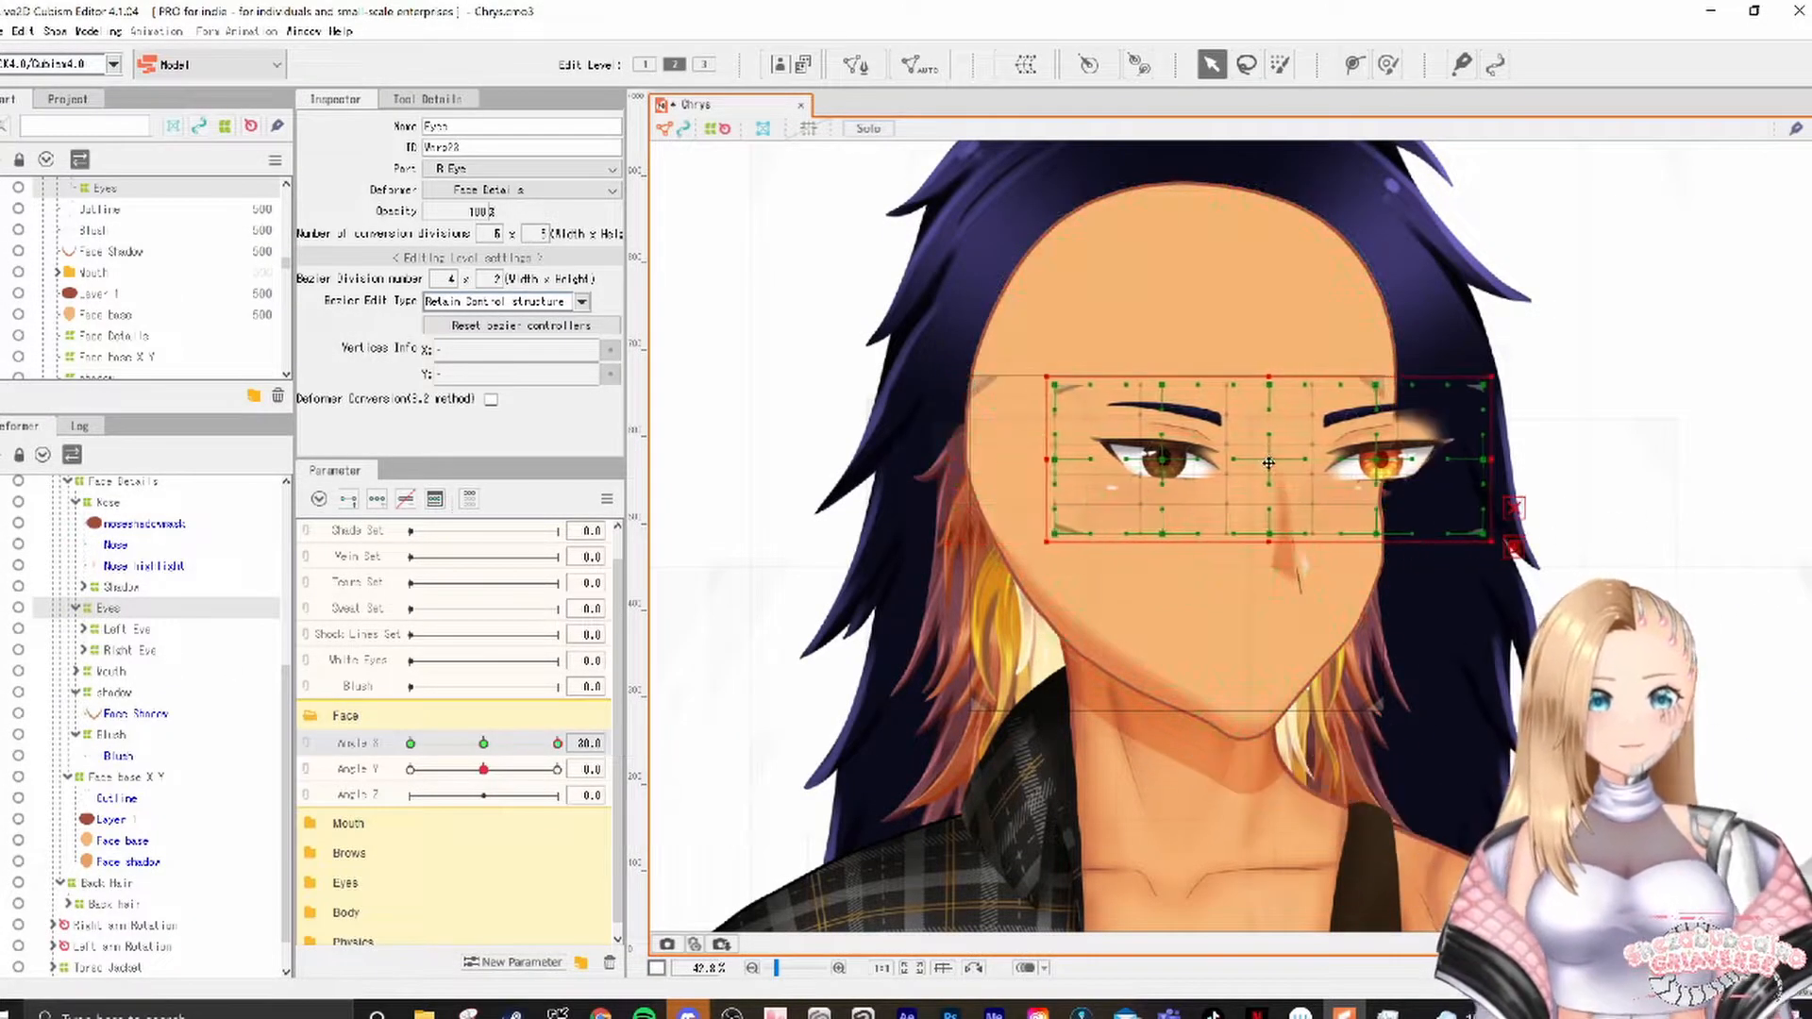
# Step: Compress the far-eye half of the Eyes deformer at Angle X 30 and fit its grid to the turned face's edge
pyautogui.scroll(4, 1539, 448)
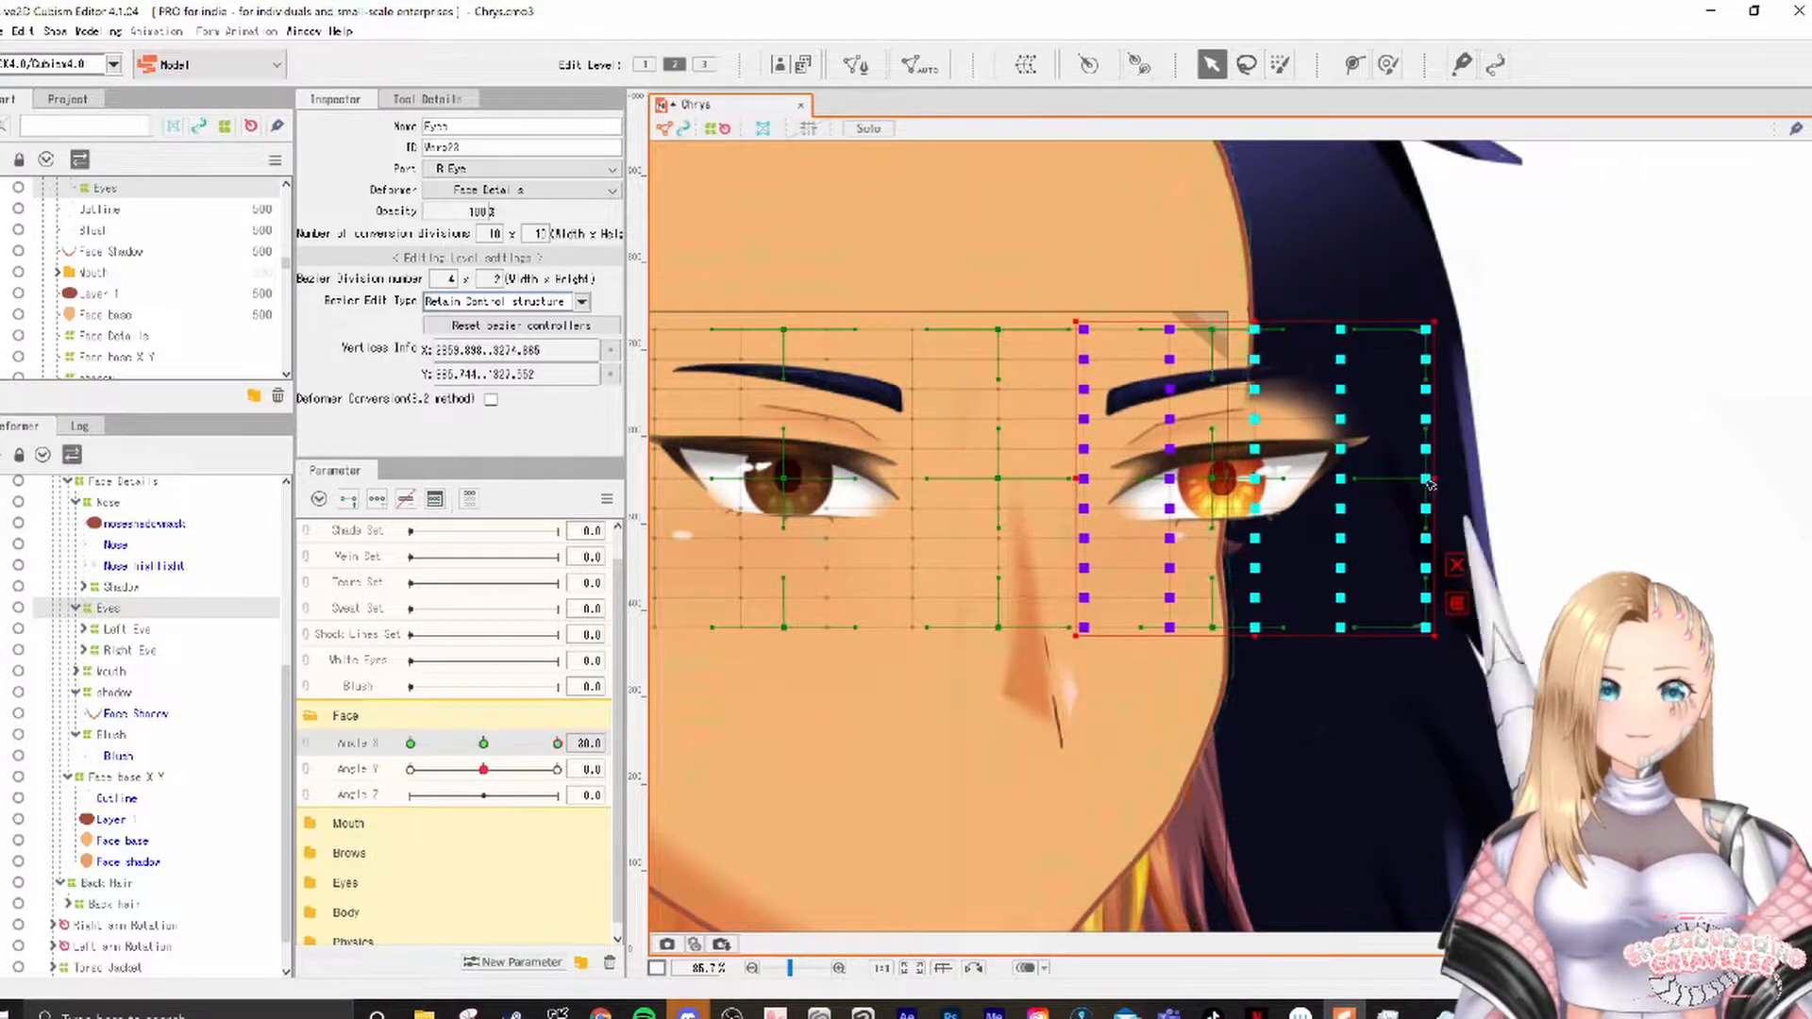
pyautogui.moveTo(1434, 478); pyautogui.dragTo(1303, 498)
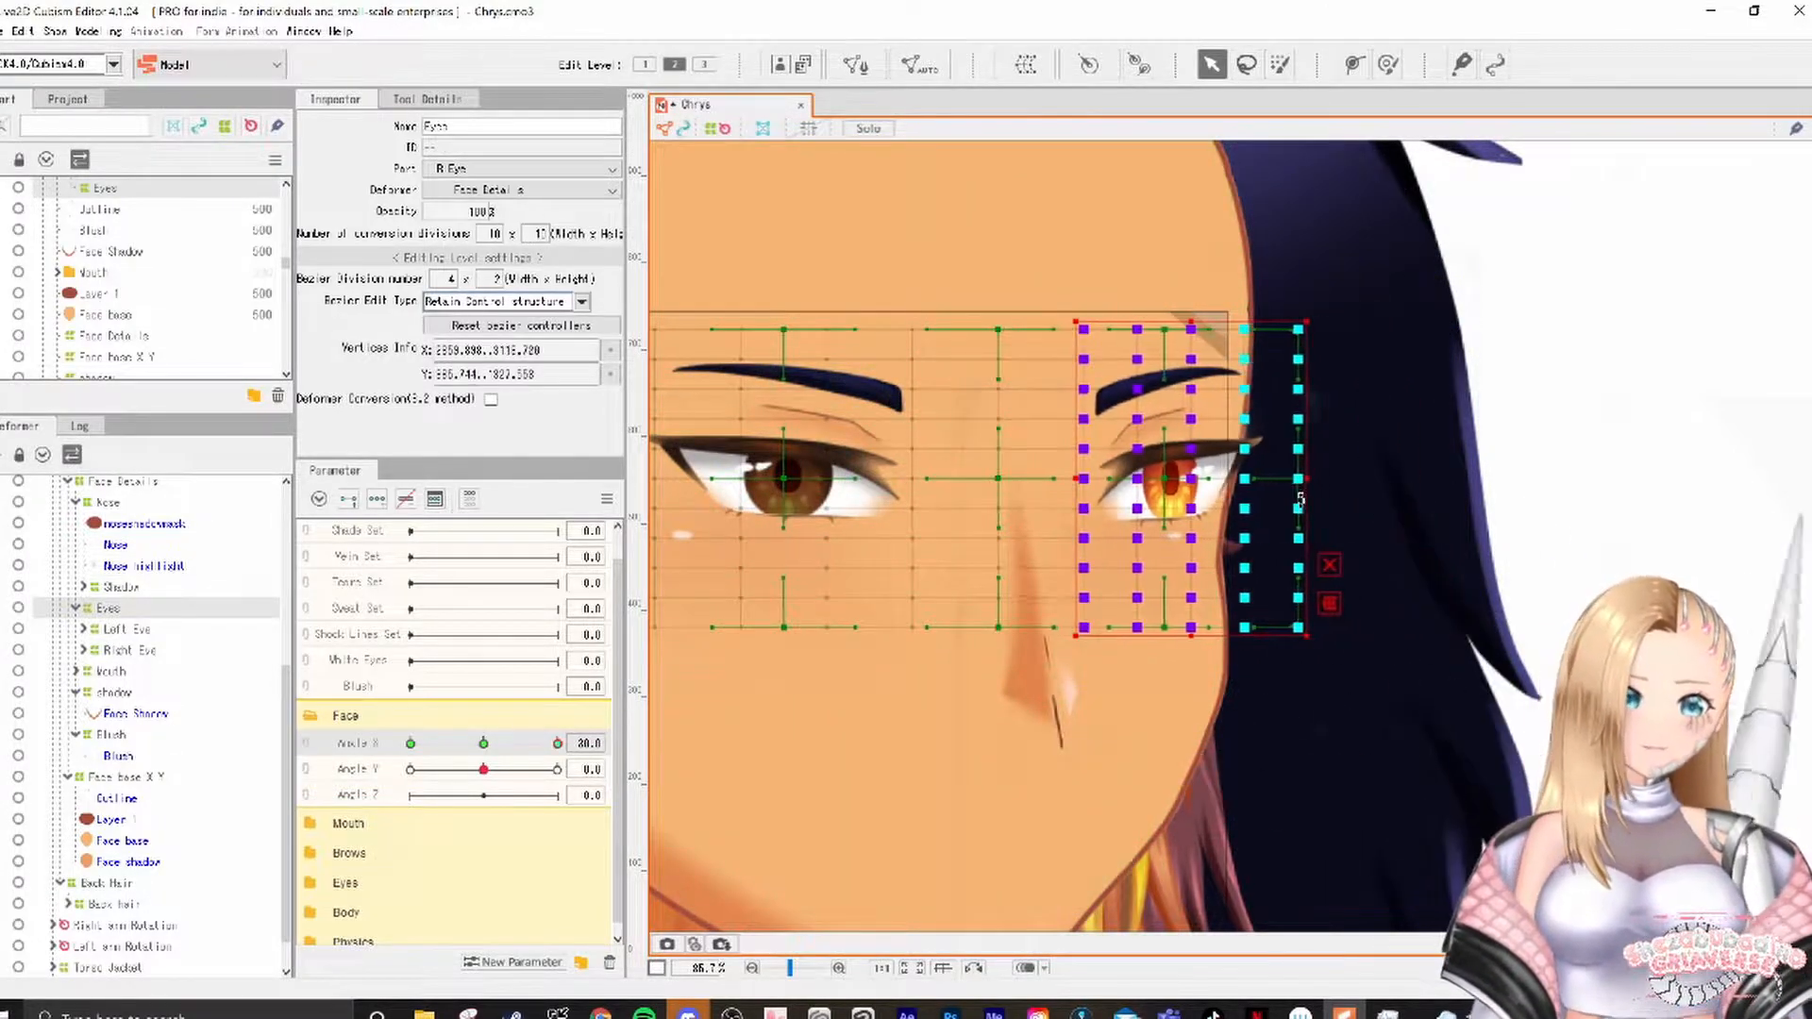
pyautogui.click(1463, 245)
pyautogui.scroll(-2, 1316, 189)
pyautogui.moveTo(1085, 320); pyautogui.dragTo(1121, 443)
pyautogui.click(109, 607)
pyautogui.scroll(2, 963, 568)
pyautogui.moveTo(964, 568); pyautogui.dragTo(1006, 607)
pyautogui.moveTo(1533, 534); pyautogui.dragTo(1472, 545)
pyautogui.scroll(-2, 1159, 533)
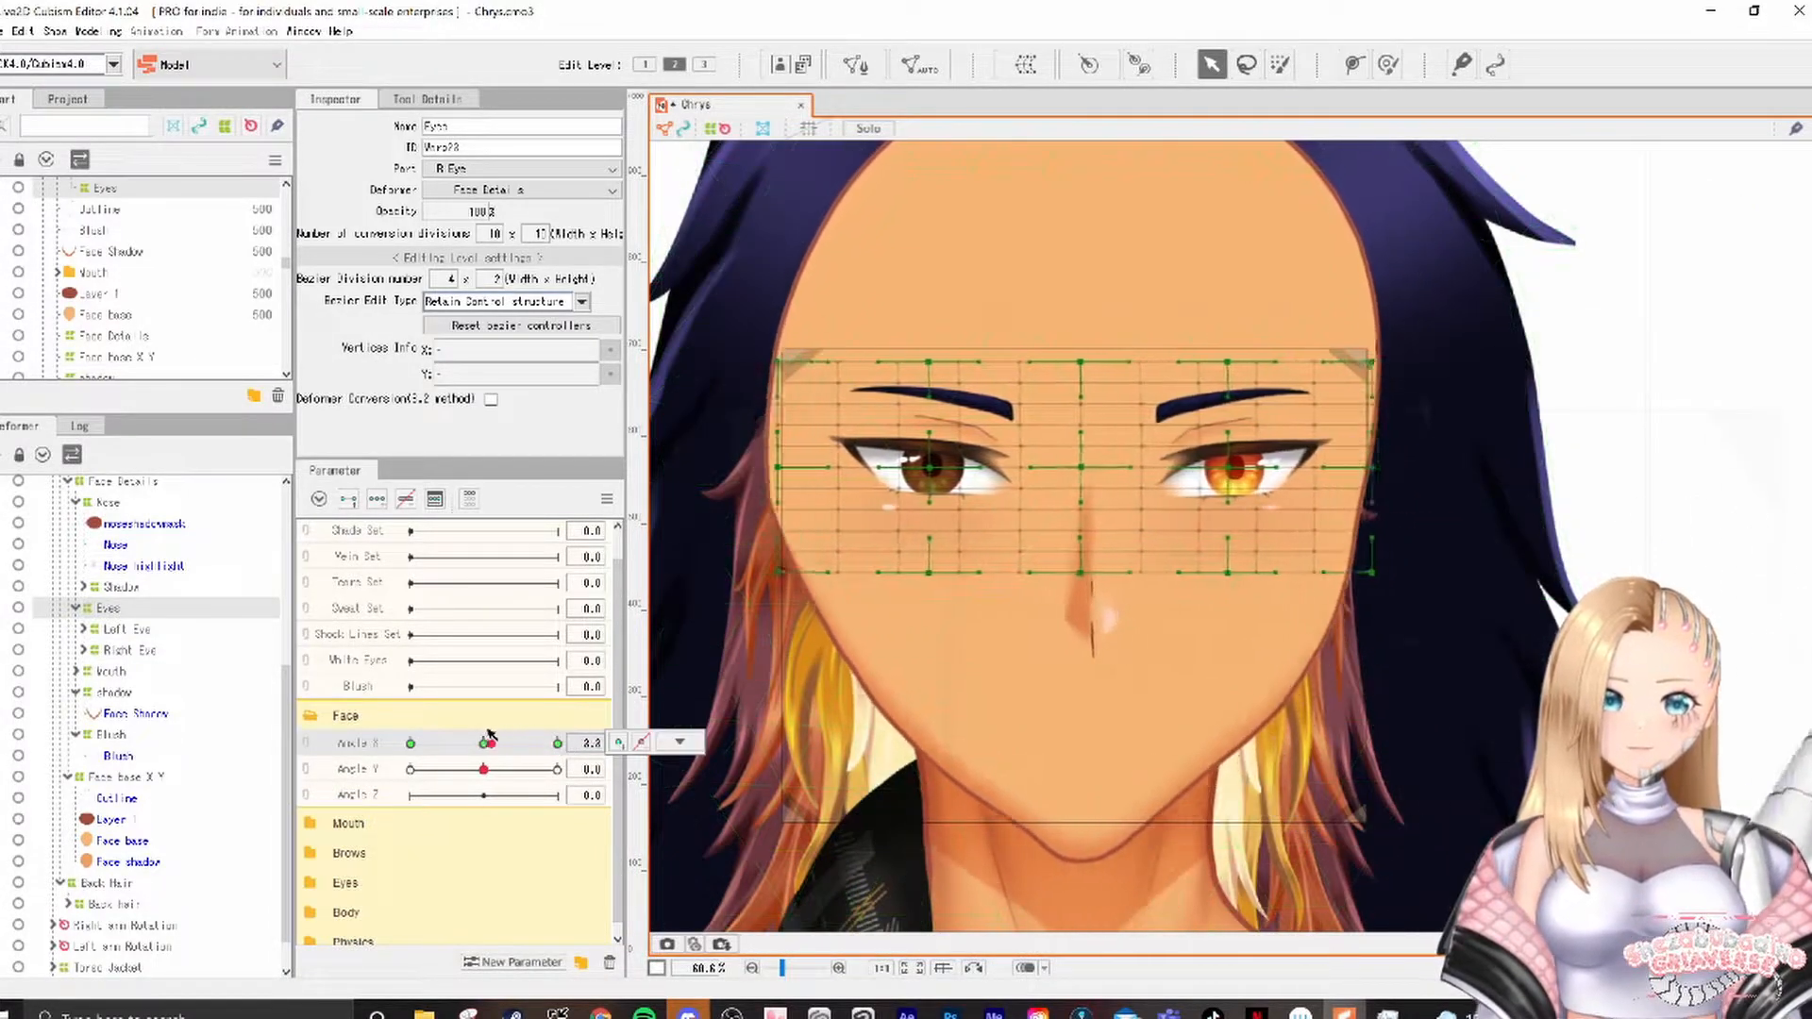
pyautogui.moveTo(561, 745)
pyautogui.mouseDown()
pyautogui.moveTo(508, 755)
pyautogui.moveTo(570, 755)
pyautogui.moveTo(555, 759)
pyautogui.mouseUp()
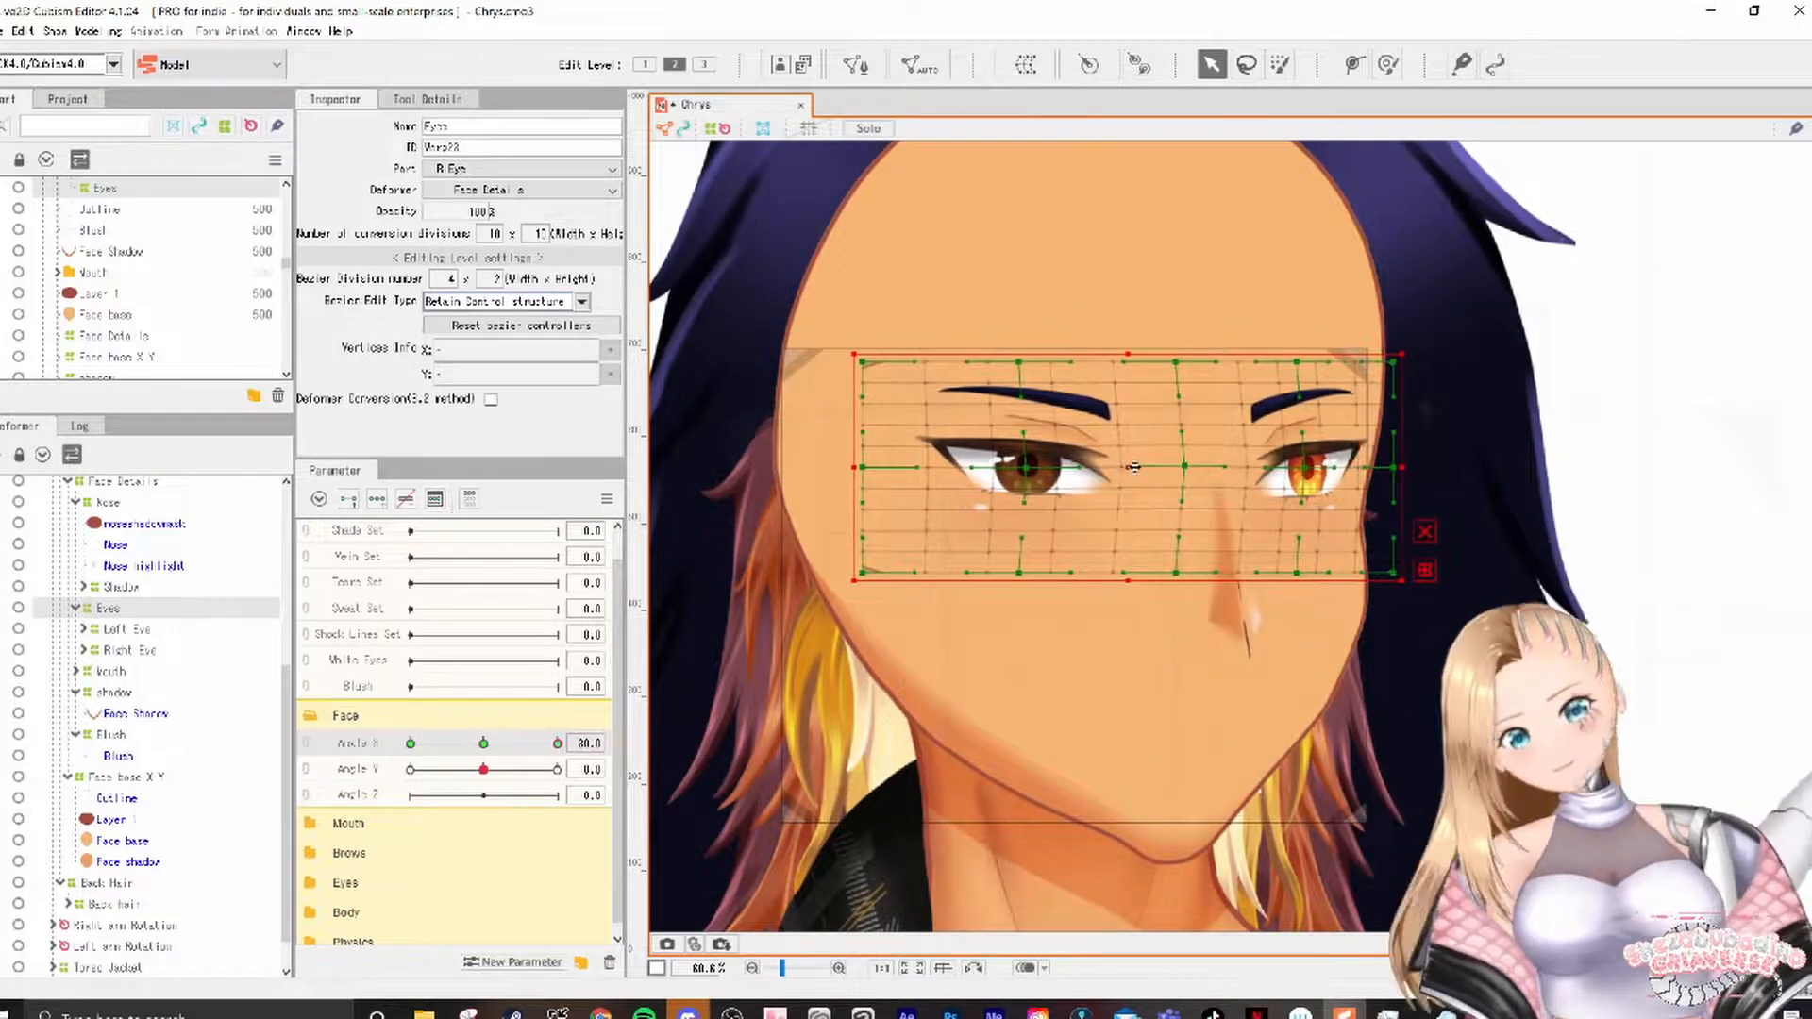
# Step: Mirror the Eyes deformer's Angle X 30 shape to the opposite side and return Angle X to 0
pyautogui.moveTo(630, 750)
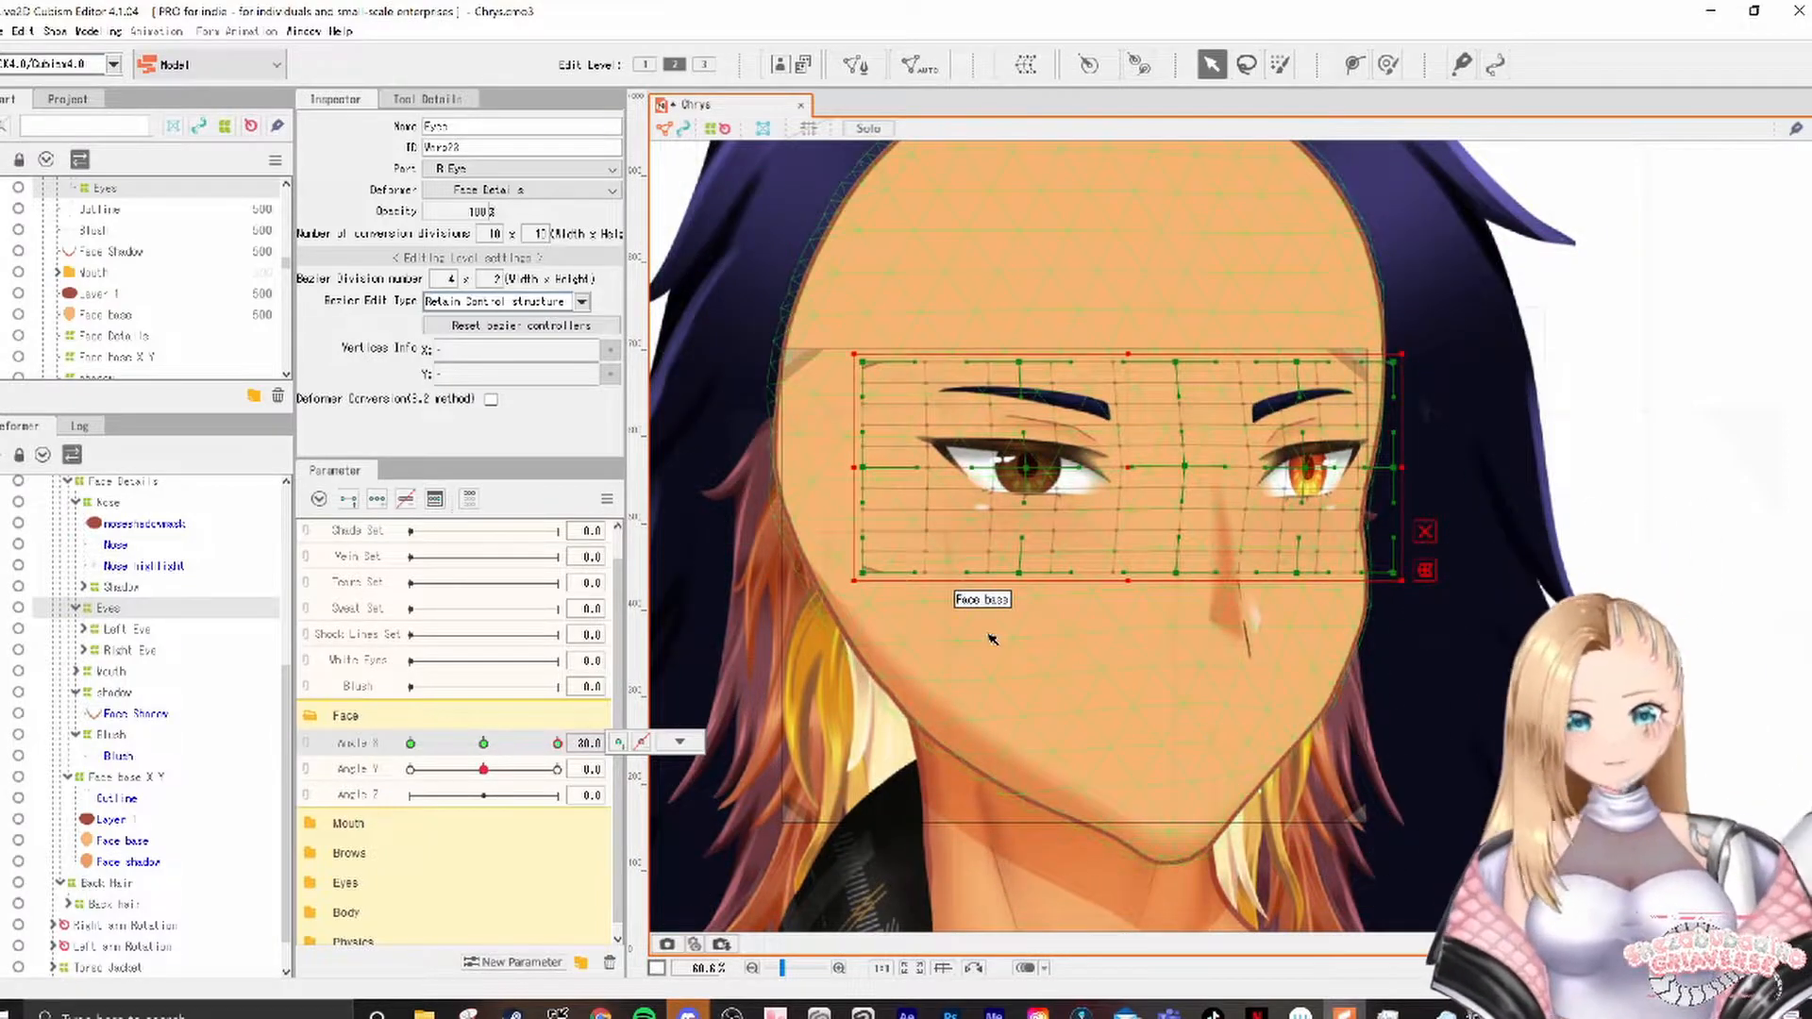
pyautogui.rightClick(1042, 382)
pyautogui.click(680, 742)
pyautogui.click(728, 639)
pyautogui.click(944, 752)
pyautogui.moveTo(560, 745); pyautogui.dragTo(468, 785)
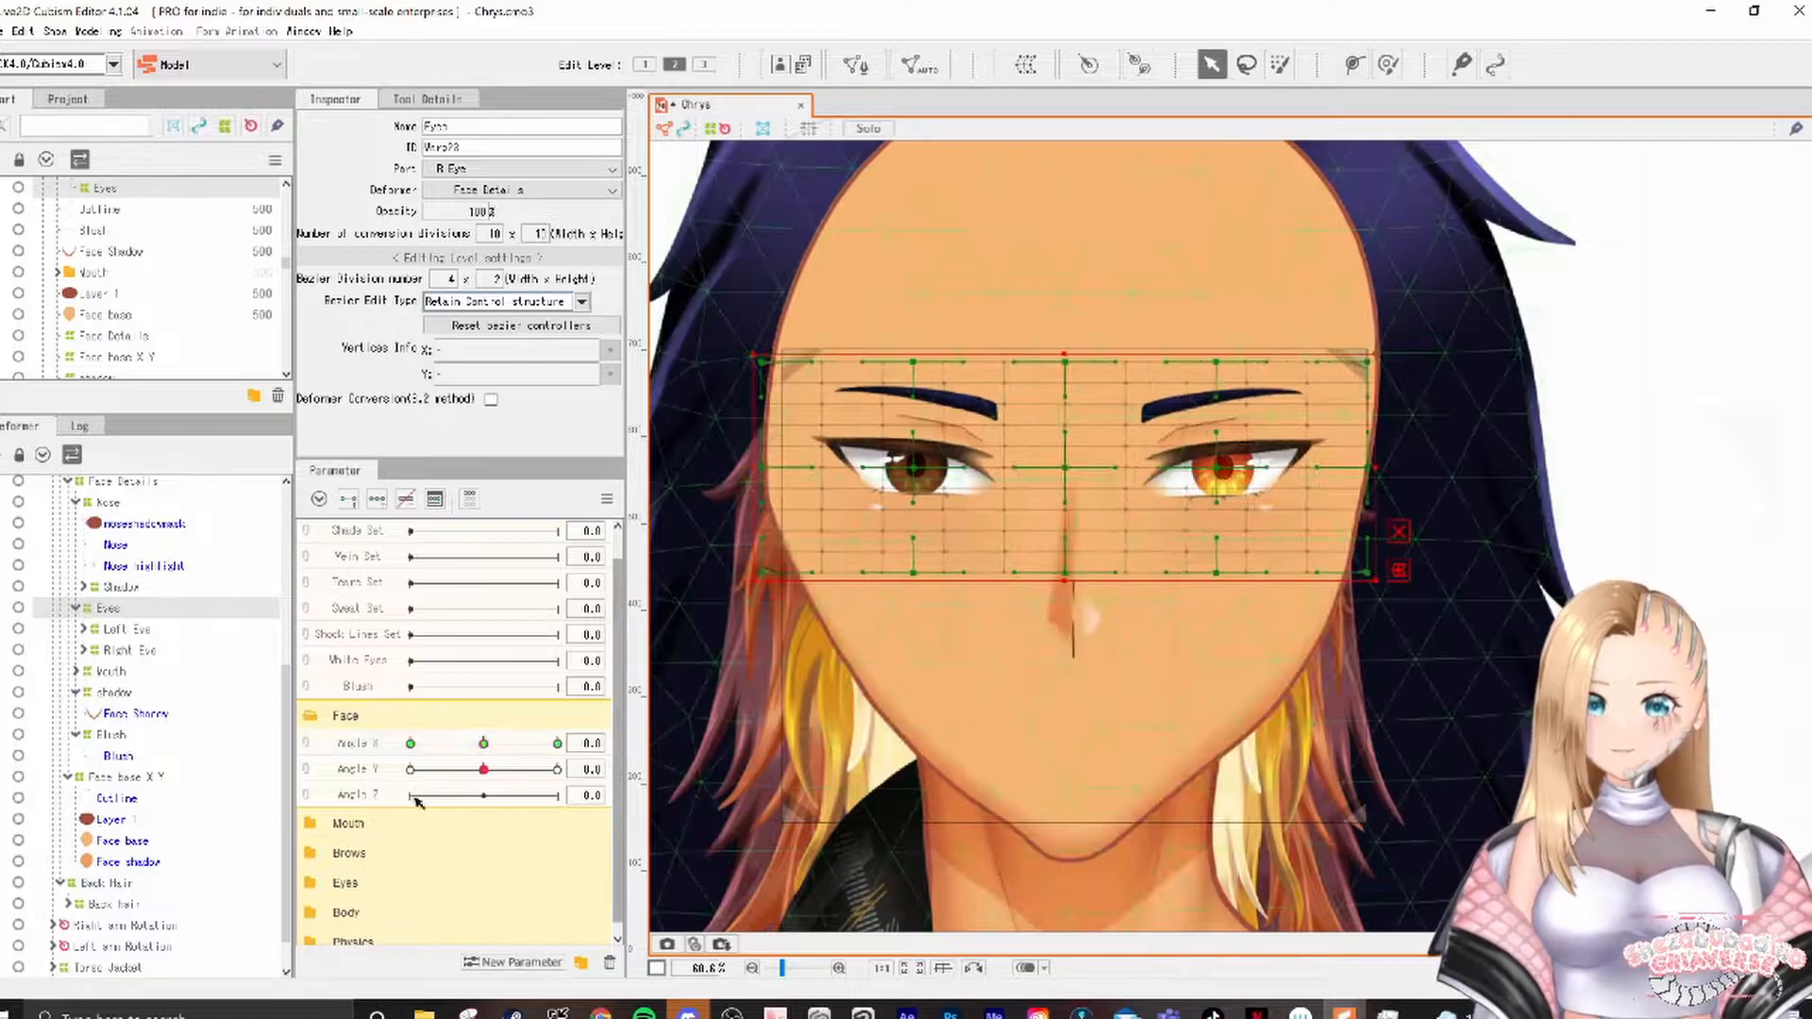
# Step: Raise and arch the Eyes deformer at Angle Y 30, and lower it with a downward curve at Angle Y -30
pyautogui.click(557, 769)
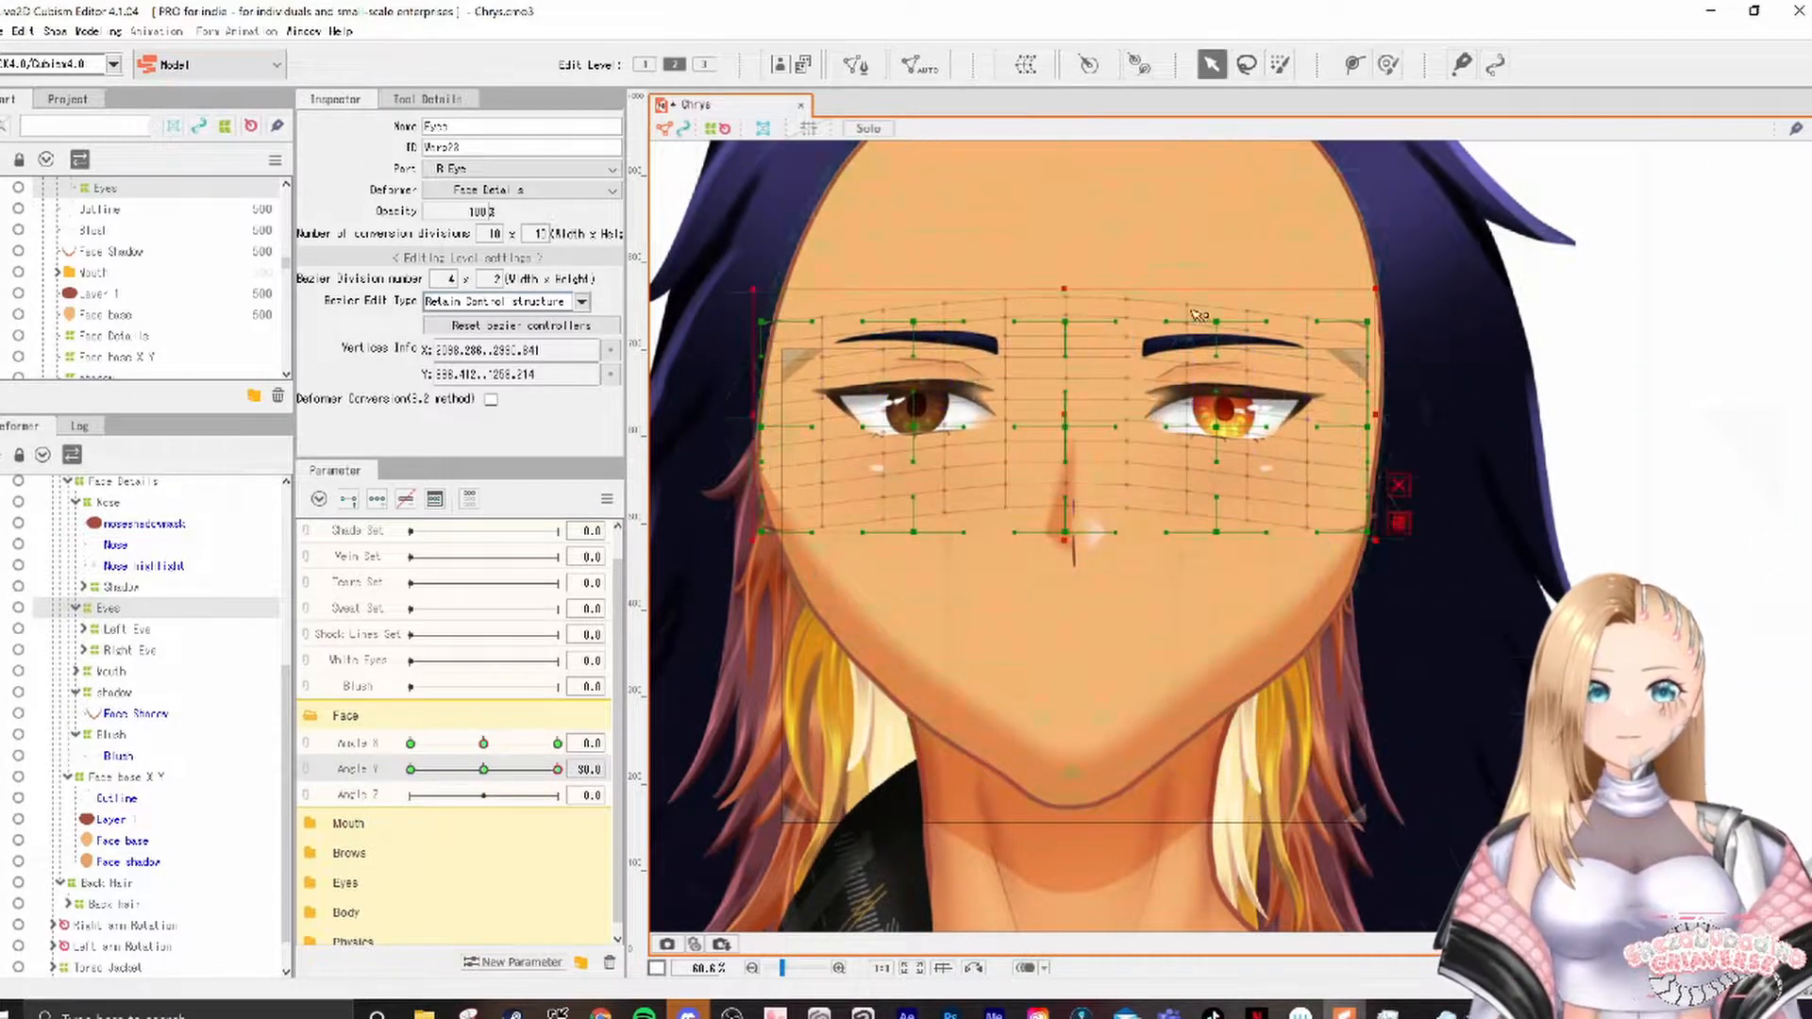
pyautogui.rightClick(830, 587)
pyautogui.click(862, 742)
pyautogui.click(862, 741)
pyautogui.moveTo(1067, 583); pyautogui.dragTo(1066, 579)
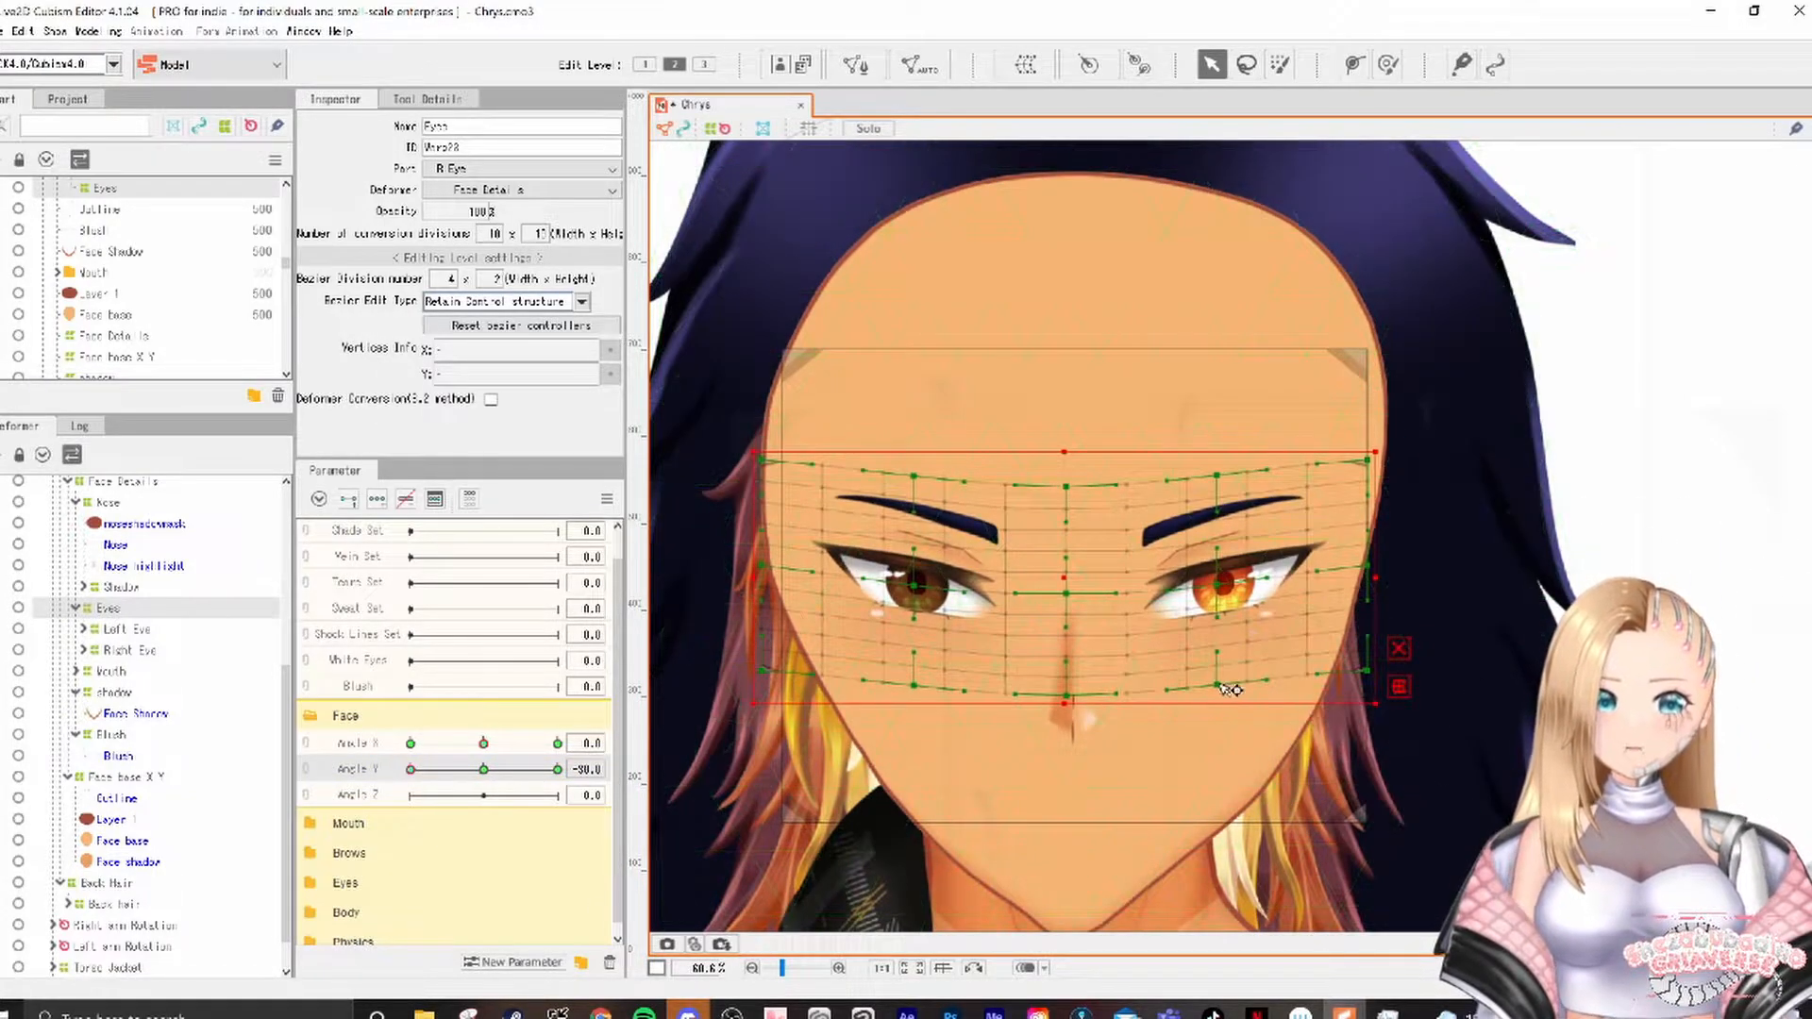
pyautogui.moveTo(485, 770); pyautogui.dragTo(410, 772)
pyautogui.moveTo(557, 771); pyautogui.dragTo(483, 770)
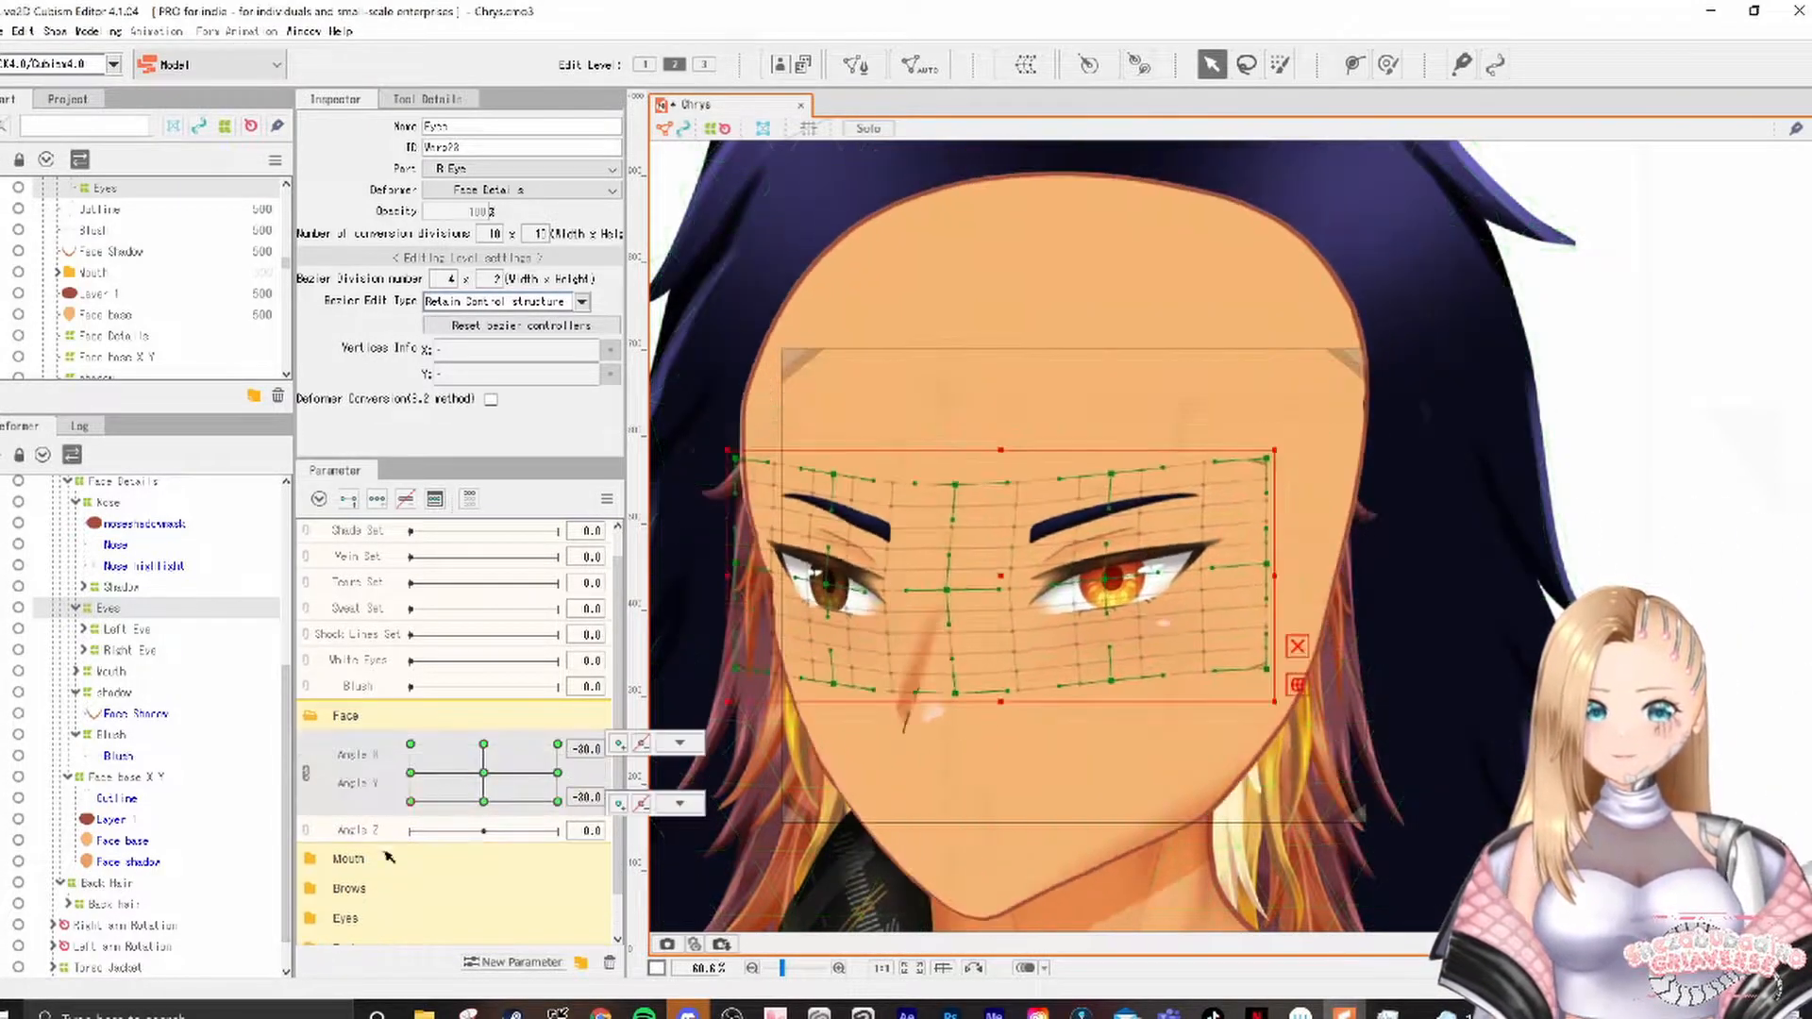
# Step: Tilt the Eyes deformer at the Angle X -30, Angle Y -30 corner and mirror the shape to the opposite Angle X side
pyautogui.moveTo(987, 596); pyautogui.dragTo(986, 585)
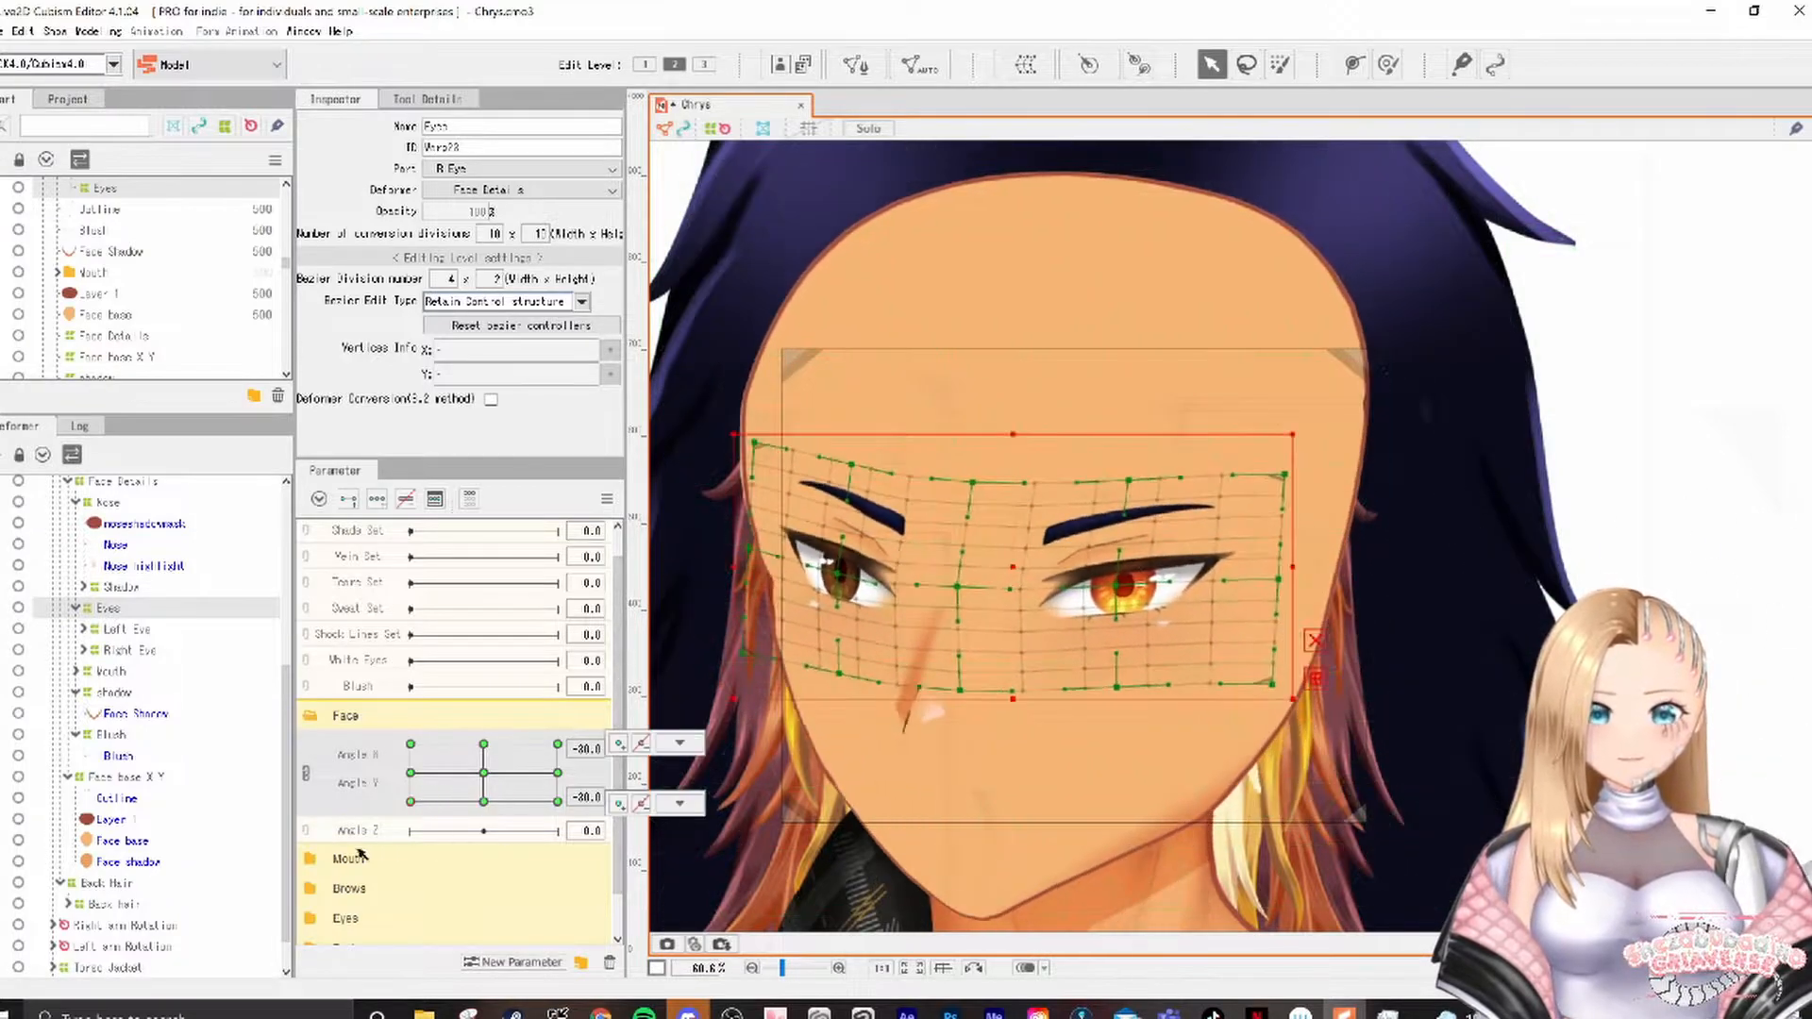
pyautogui.rightClick(869, 479)
pyautogui.click(972, 570)
pyautogui.click(759, 459)
pyautogui.click(861, 741)
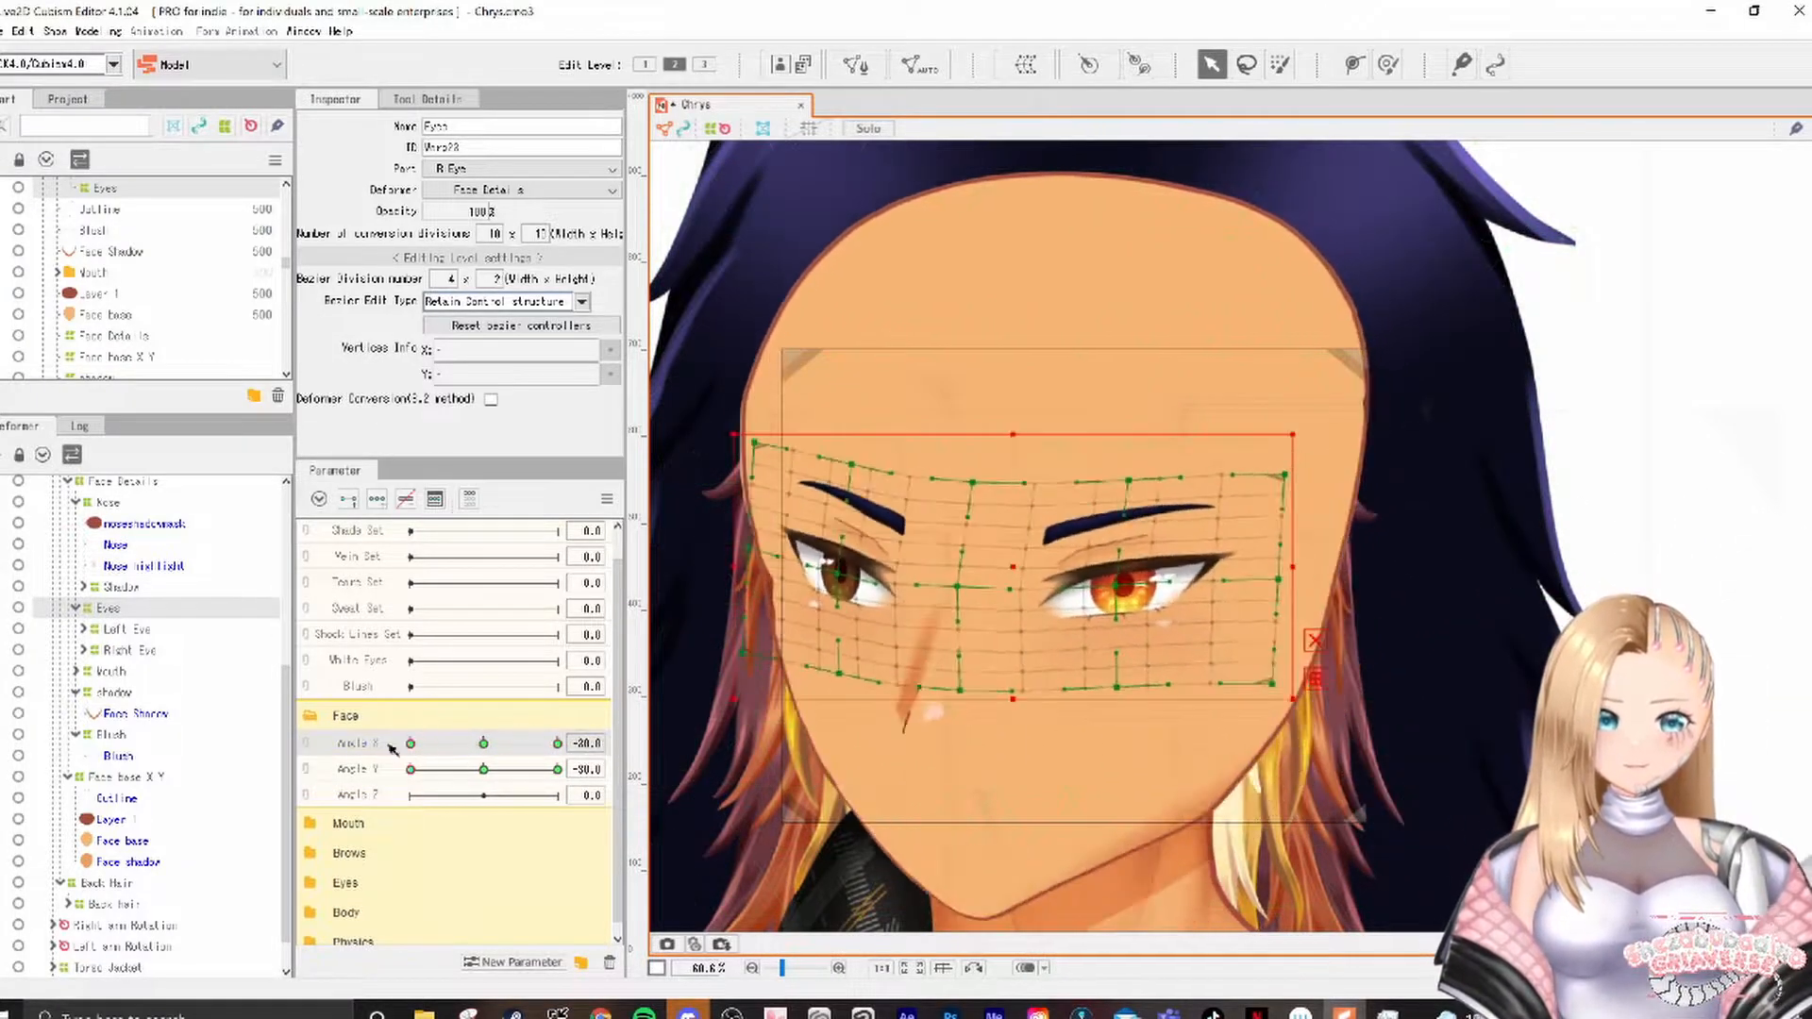
# Step: Tilt and reshape the Eyes deformer at the Angle X 30, Angle Y 30 corner and mirror it to the opposite Angle X side
pyautogui.click(556, 769)
pyautogui.moveTo(1114, 444); pyautogui.dragTo(1145, 432)
pyautogui.moveTo(1126, 580); pyautogui.dragTo(1132, 563)
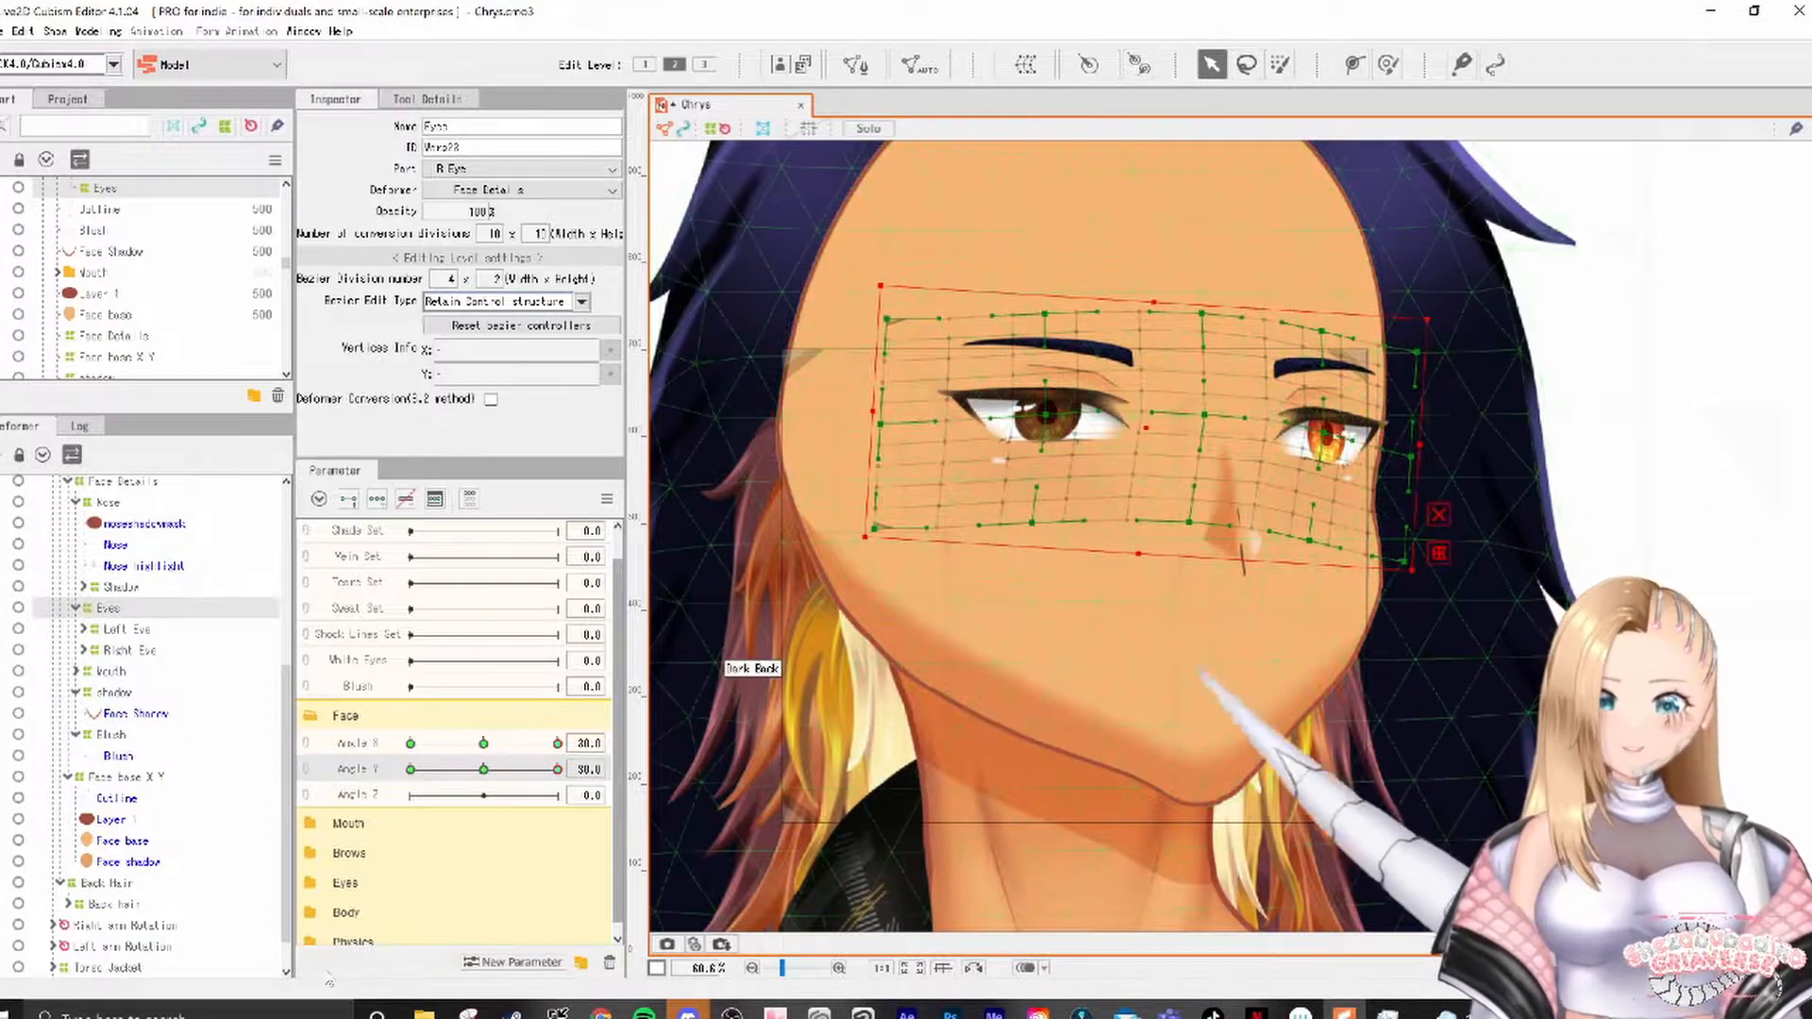
pyautogui.click(679, 743)
pyautogui.click(750, 670)
pyautogui.click(862, 740)
# Step: Set Angle X to 0, relink Angle X and Angle Y and preview the Eyes deformer across the head's movement range
pyautogui.moveTo(557, 743); pyautogui.dragTo(486, 695)
pyautogui.moveTo(485, 769)
pyautogui.mouseDown()
pyautogui.moveTo(451, 784)
pyautogui.moveTo(585, 747)
pyautogui.moveTo(464, 743)
pyautogui.mouseUp()
pyautogui.write('0')
pyautogui.press('Return')
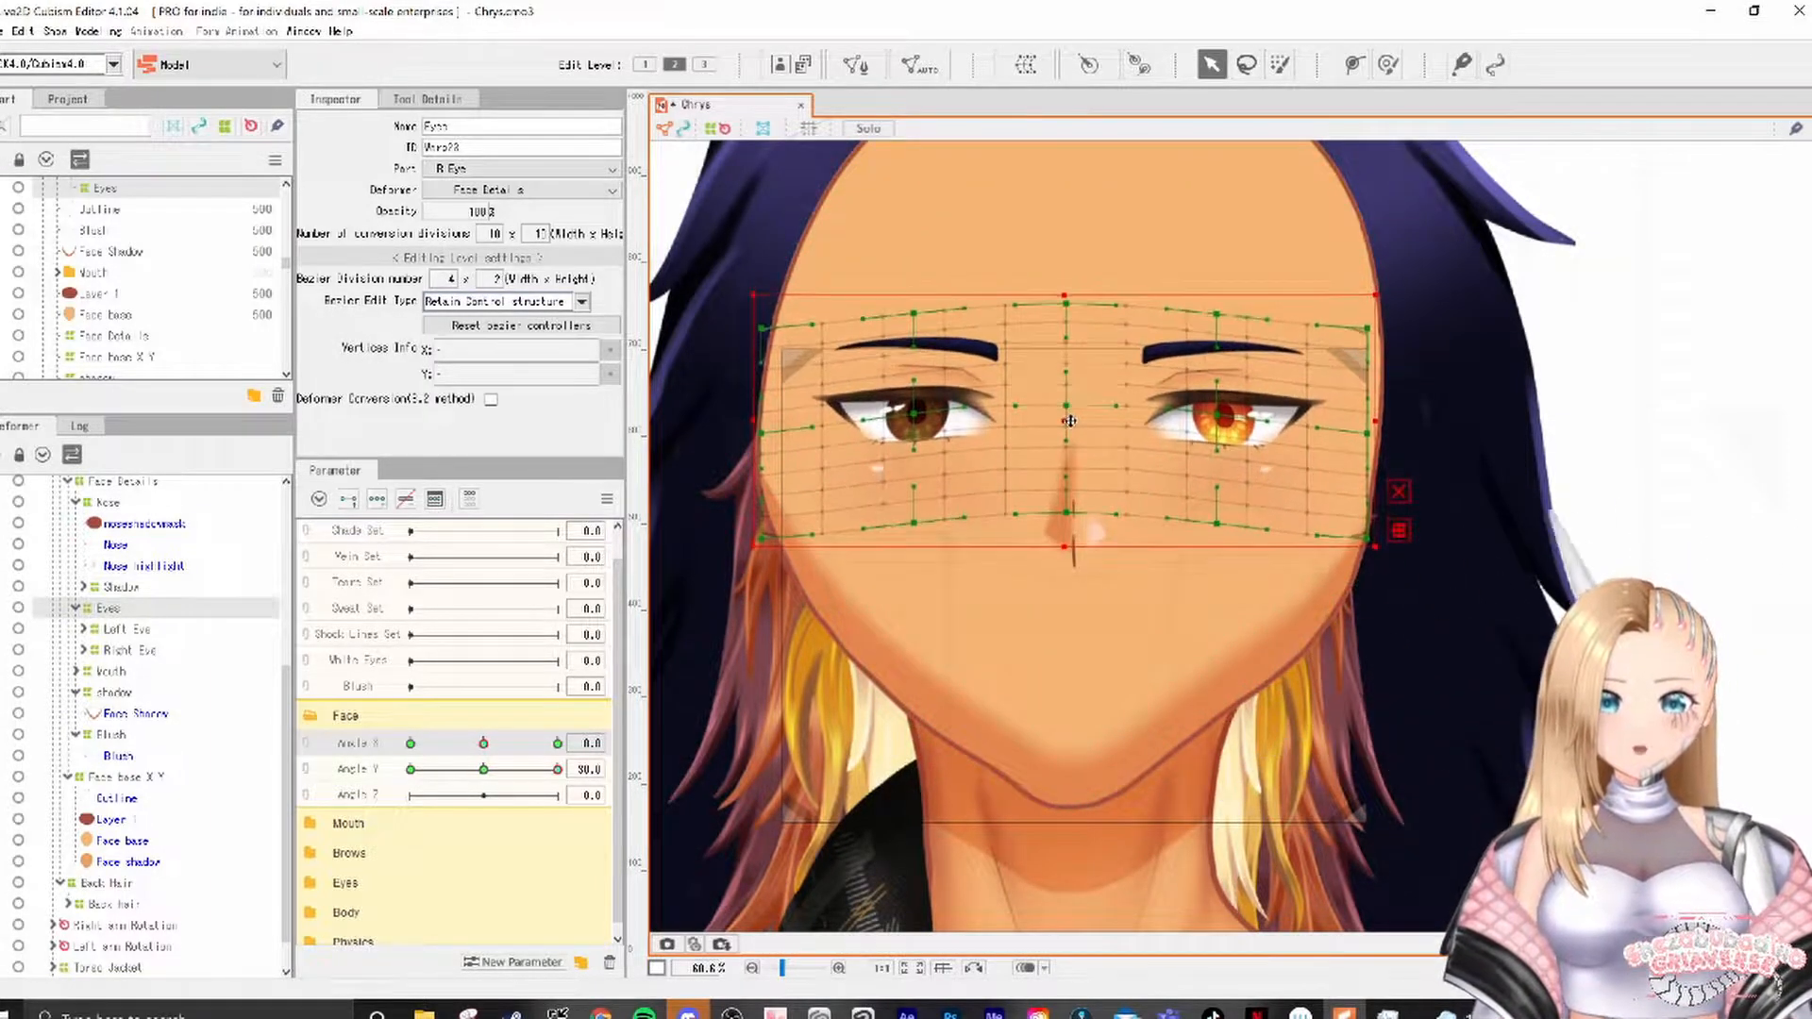
pyautogui.moveTo(477, 746); pyautogui.dragTo(393, 746)
pyautogui.click(307, 744)
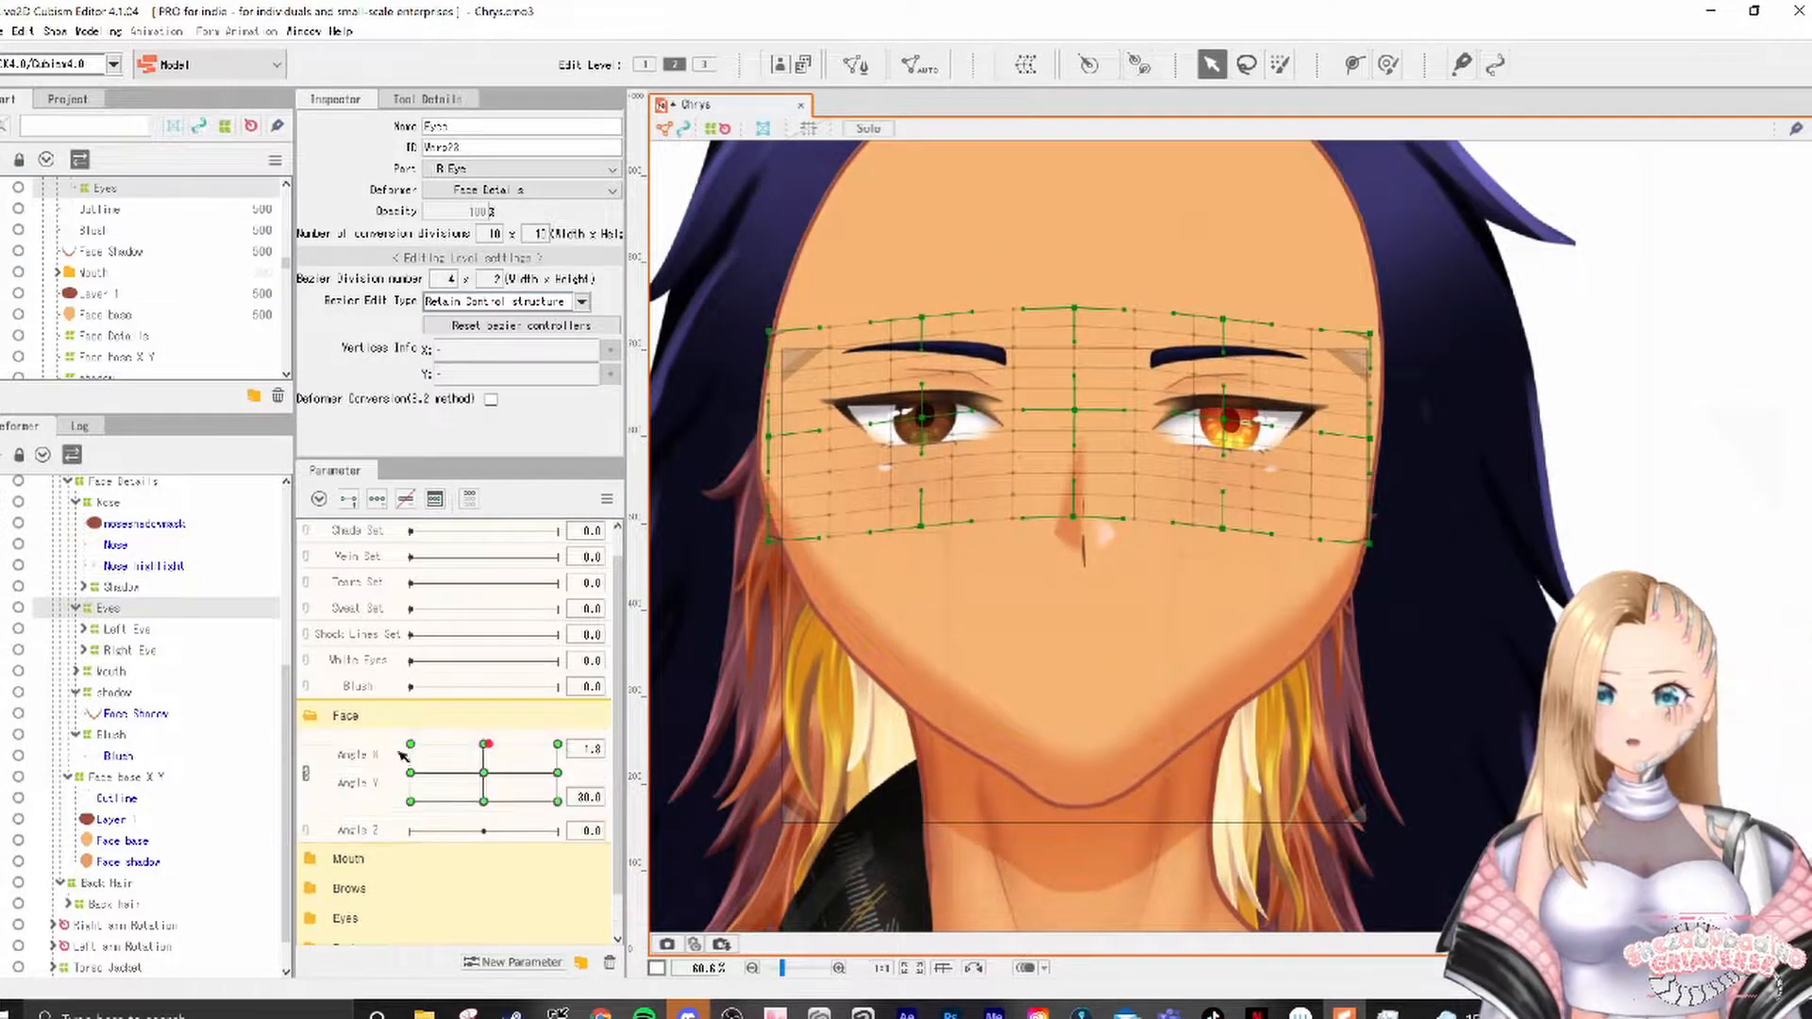
pyautogui.click(491, 767)
pyautogui.moveTo(434, 772); pyautogui.dragTo(564, 747)
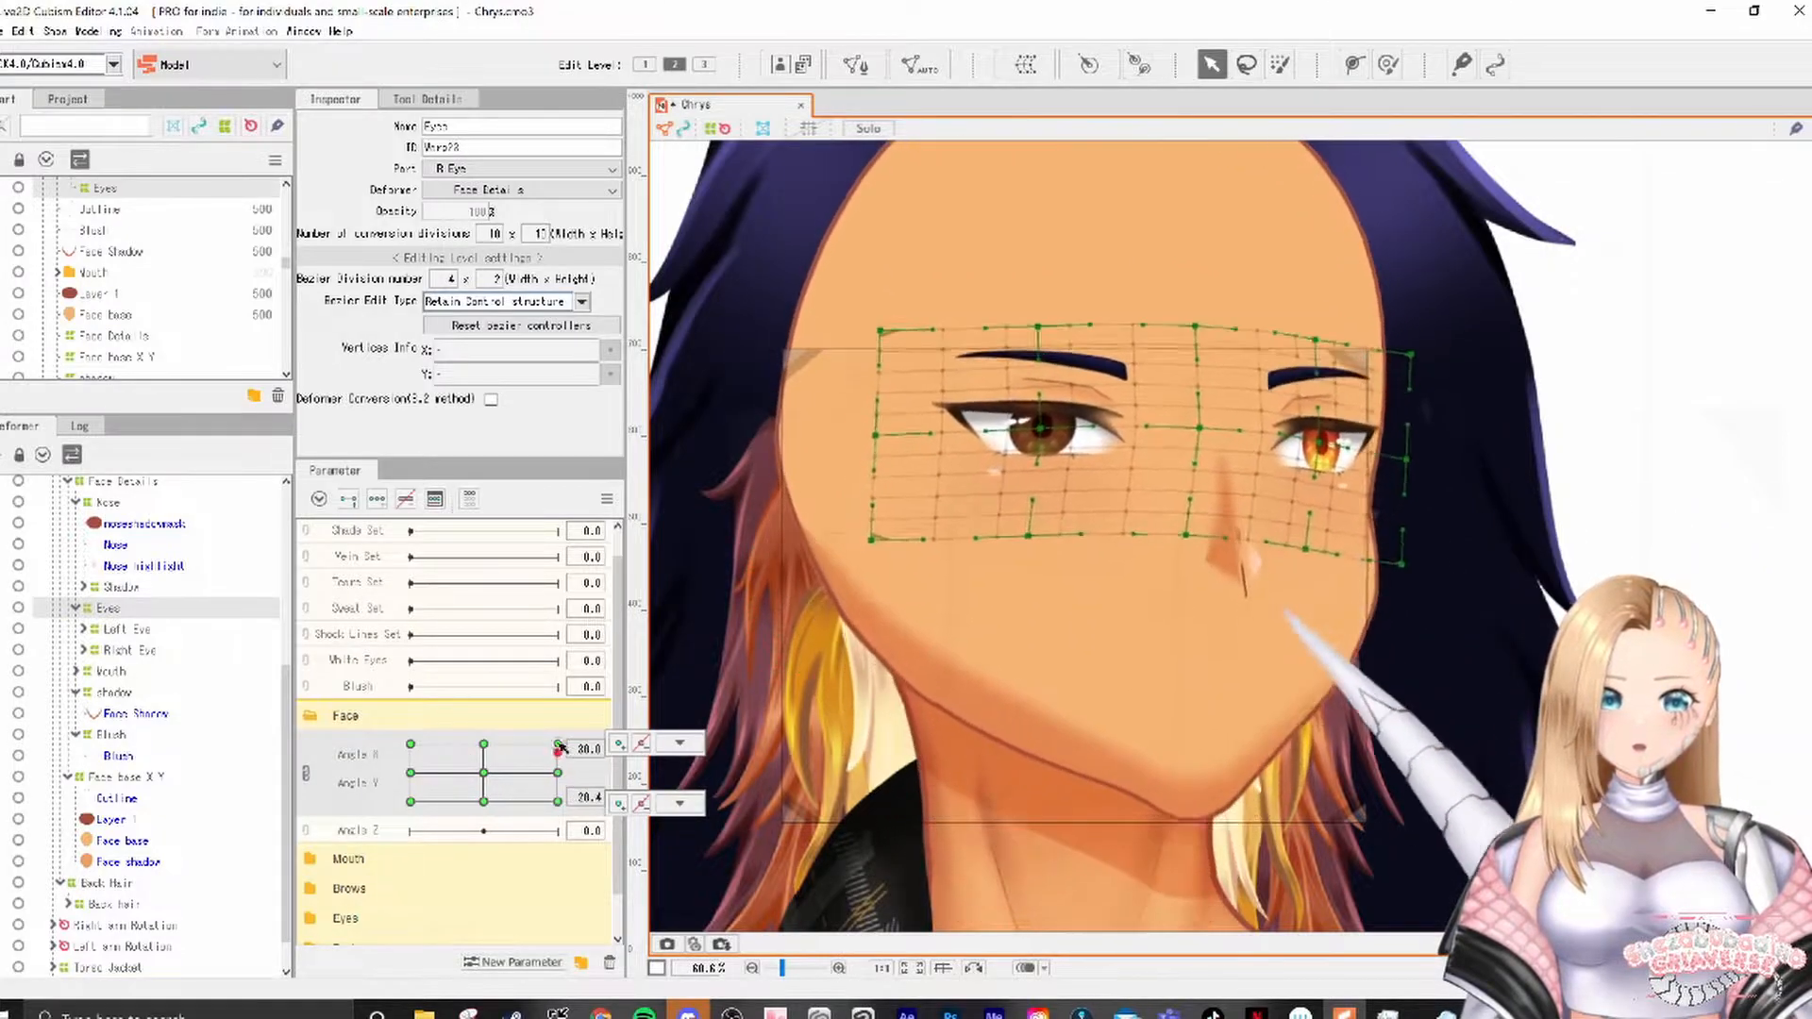
pyautogui.moveTo(424, 730); pyautogui.dragTo(489, 769)
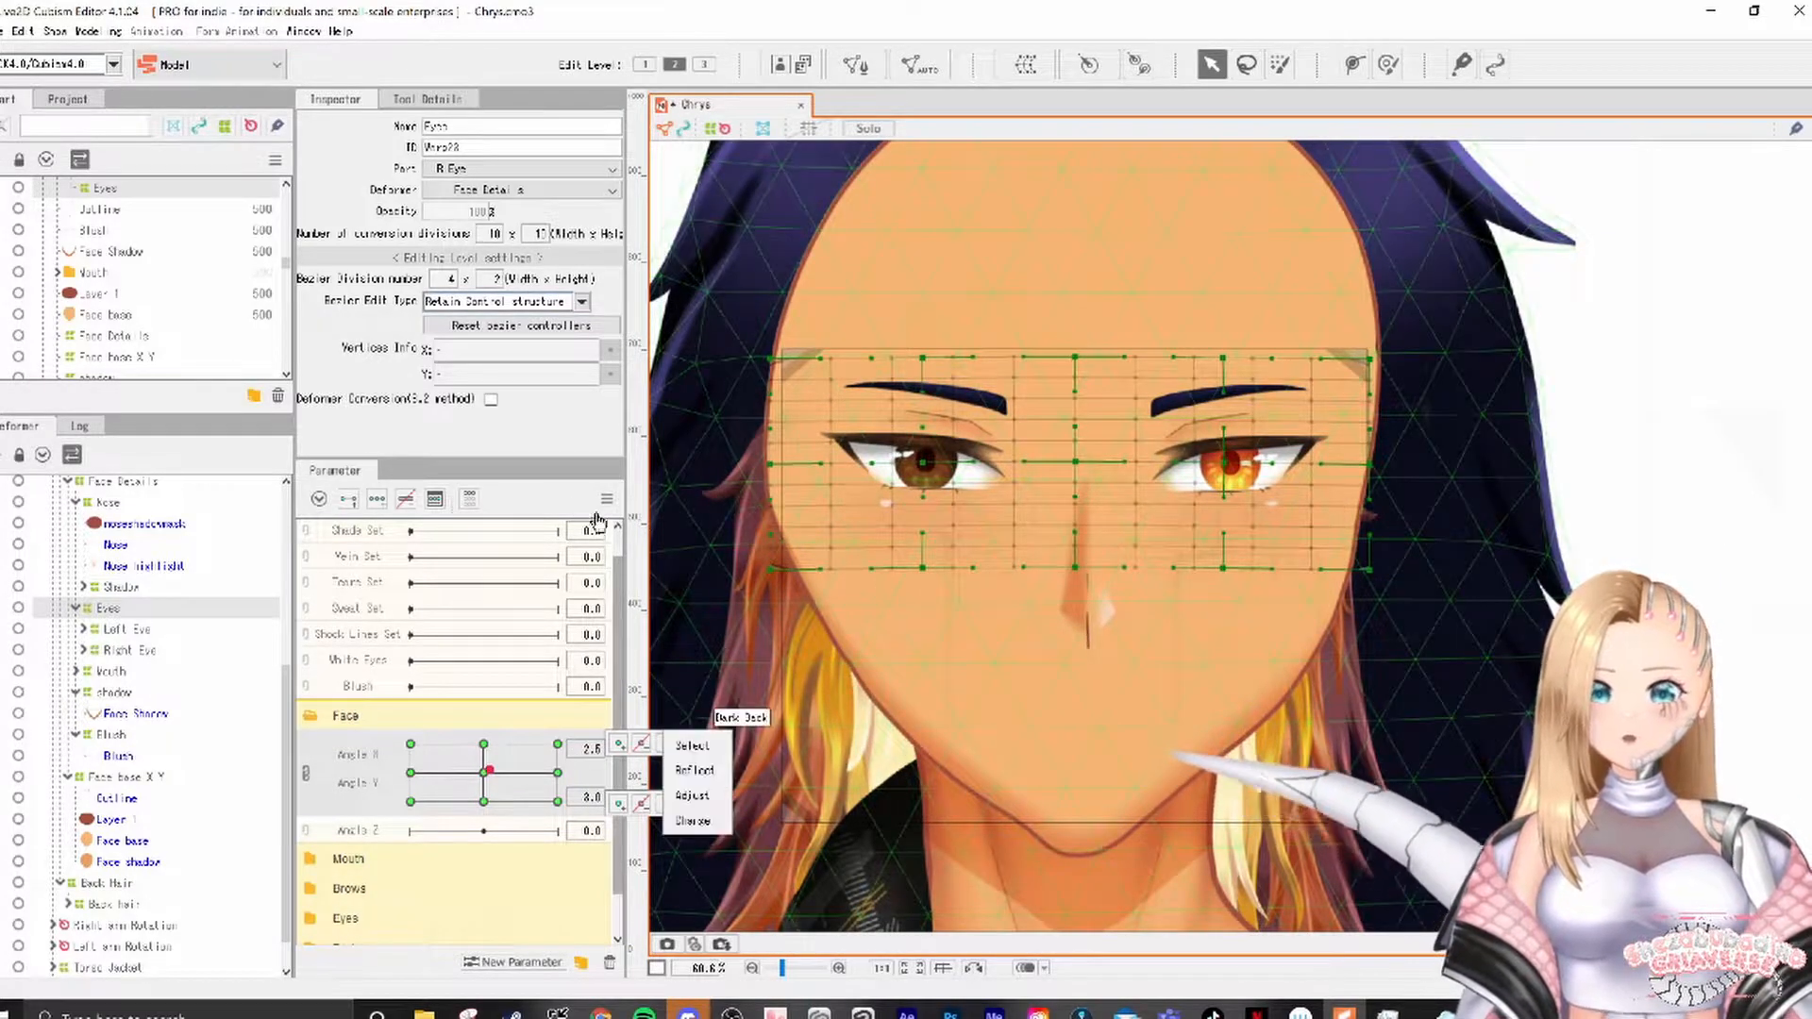
pyautogui.rightClick(600, 490)
pyautogui.click(640, 510)
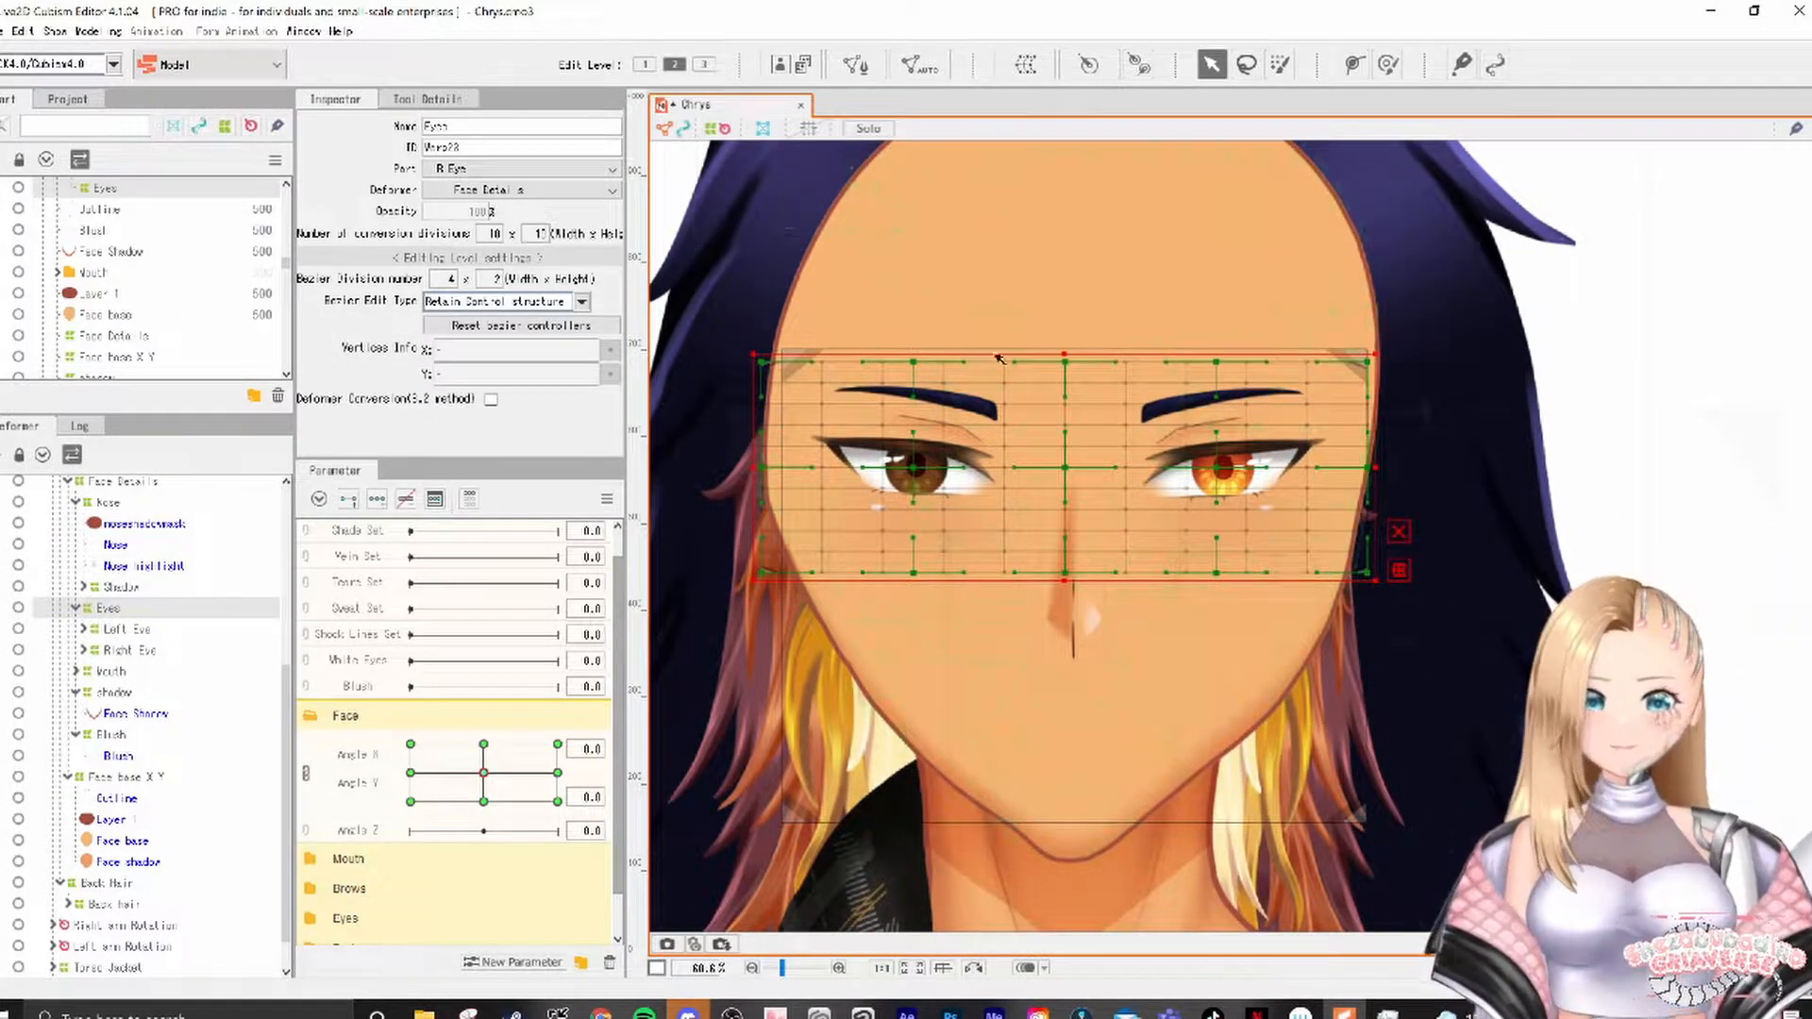
pyautogui.press('Escape')
# Step: Nudge the Nose deformer toward the turned side at Angle X -30 and Angle X 30 with Angle Y 30, and check the remaining corner
pyautogui.moveTo(484, 773); pyautogui.dragTo(576, 727)
pyautogui.click(110, 504)
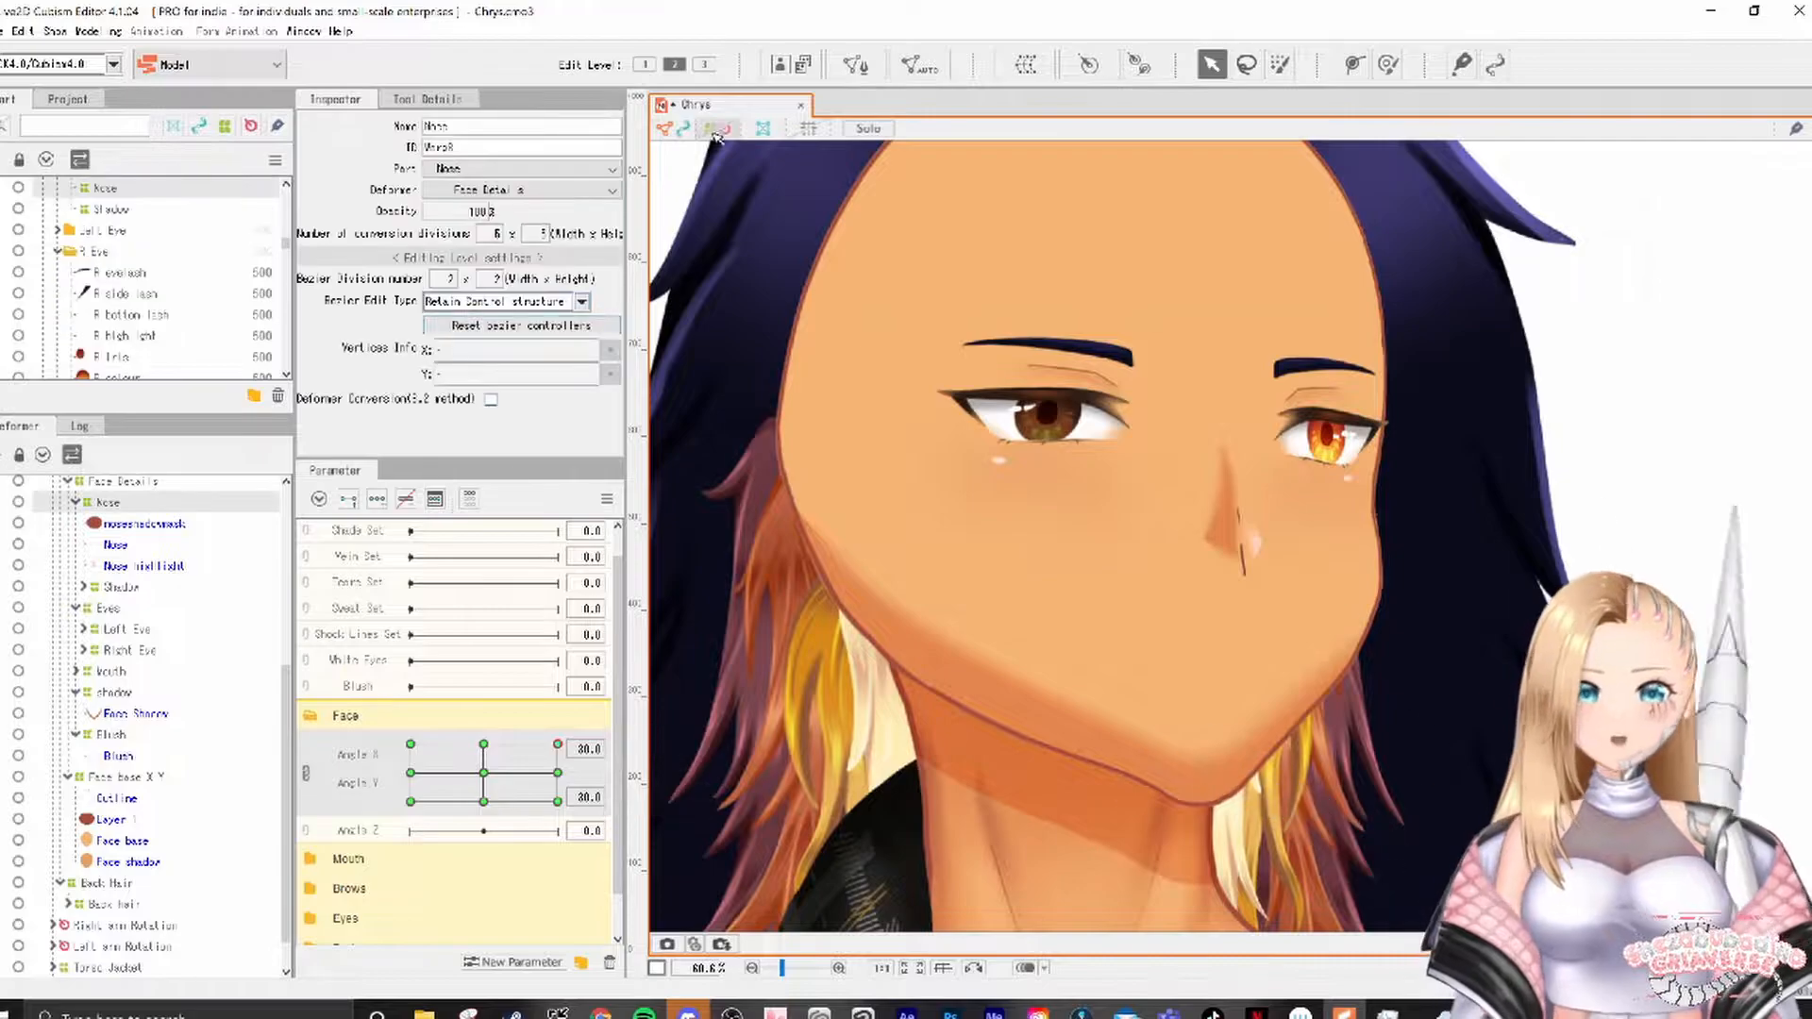
pyautogui.click(717, 133)
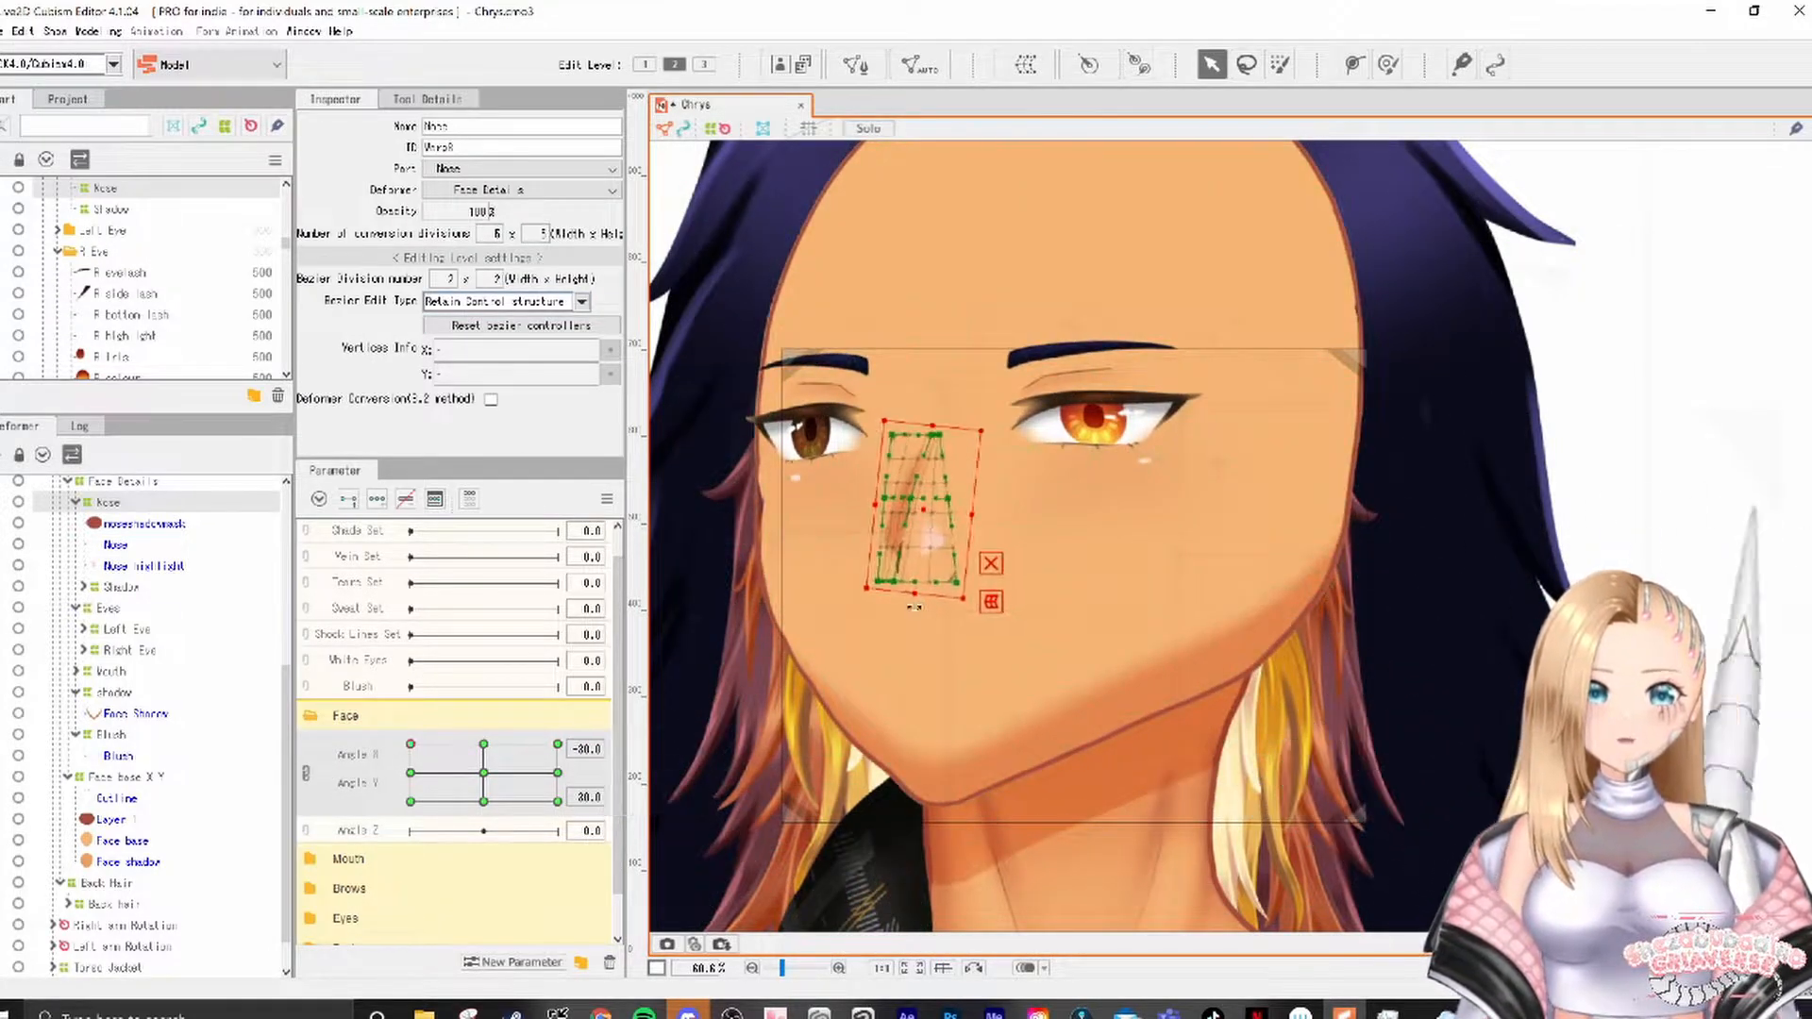
pyautogui.press('Left')
pyautogui.press('Left')
pyautogui.press('Left')
pyautogui.click(558, 744)
pyautogui.press('Right')
pyautogui.press('Right')
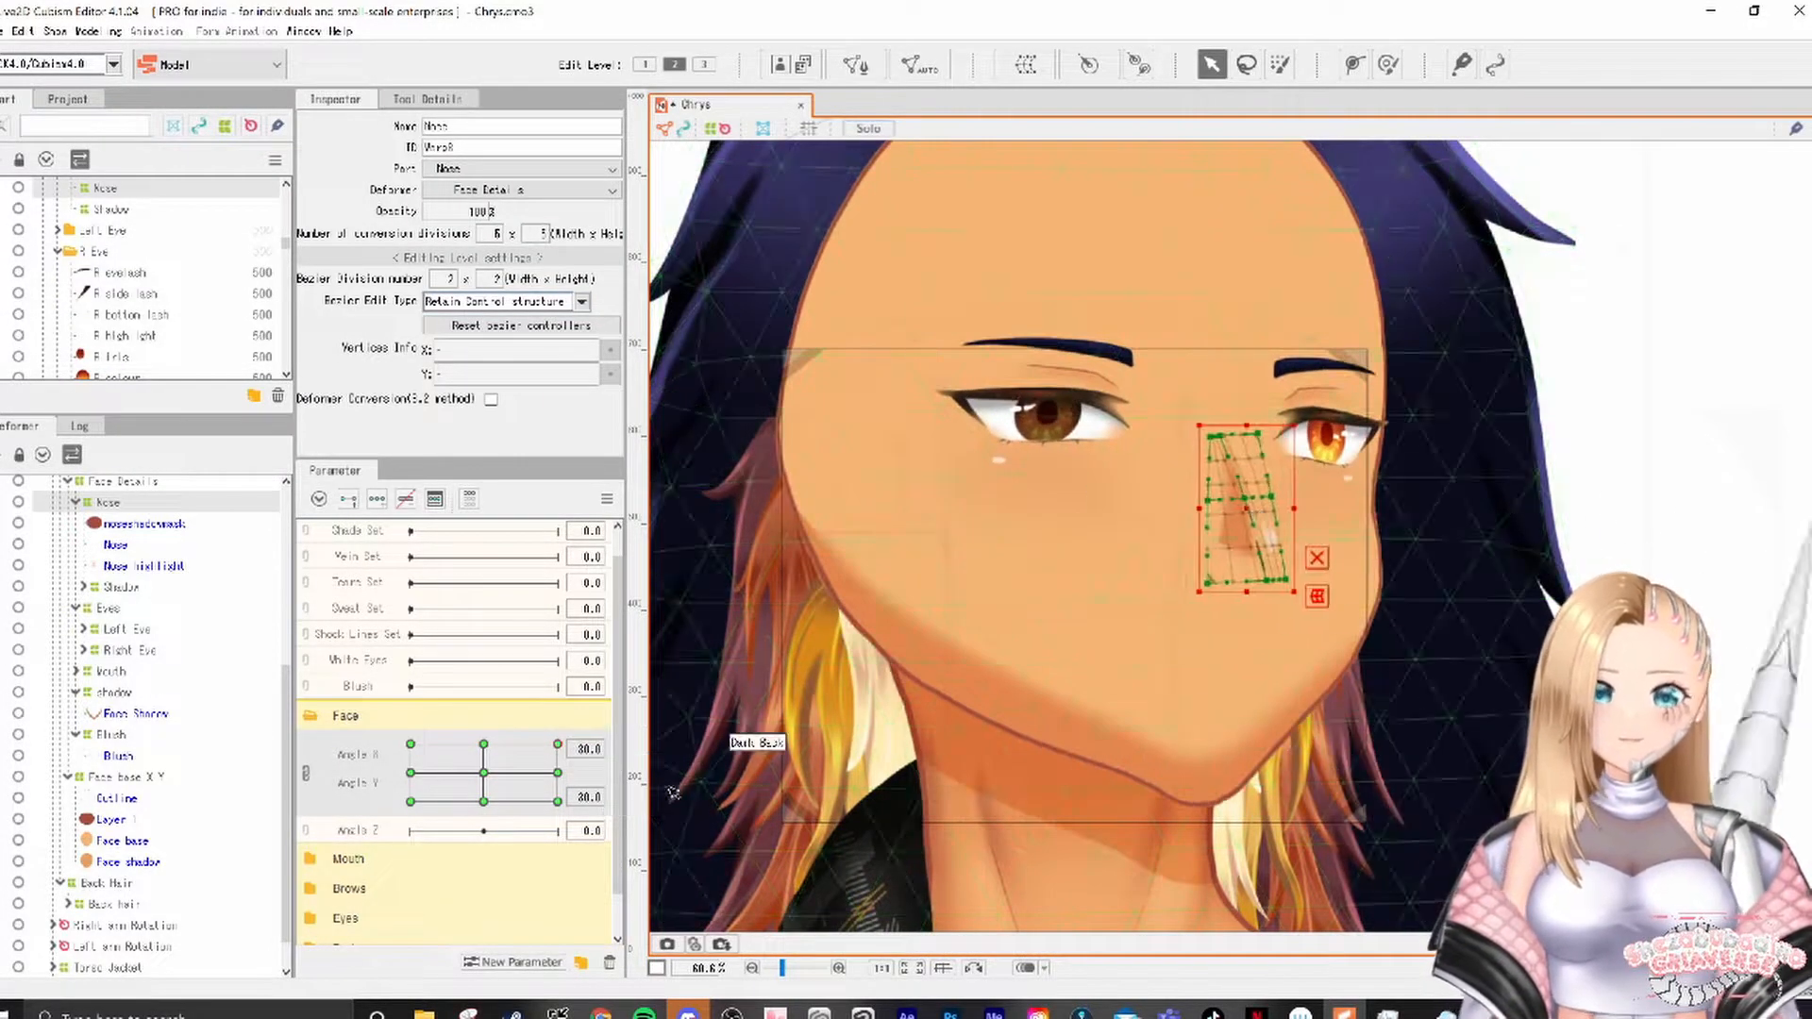
pyautogui.click(665, 804)
pyautogui.moveTo(558, 744); pyautogui.dragTo(637, 828)
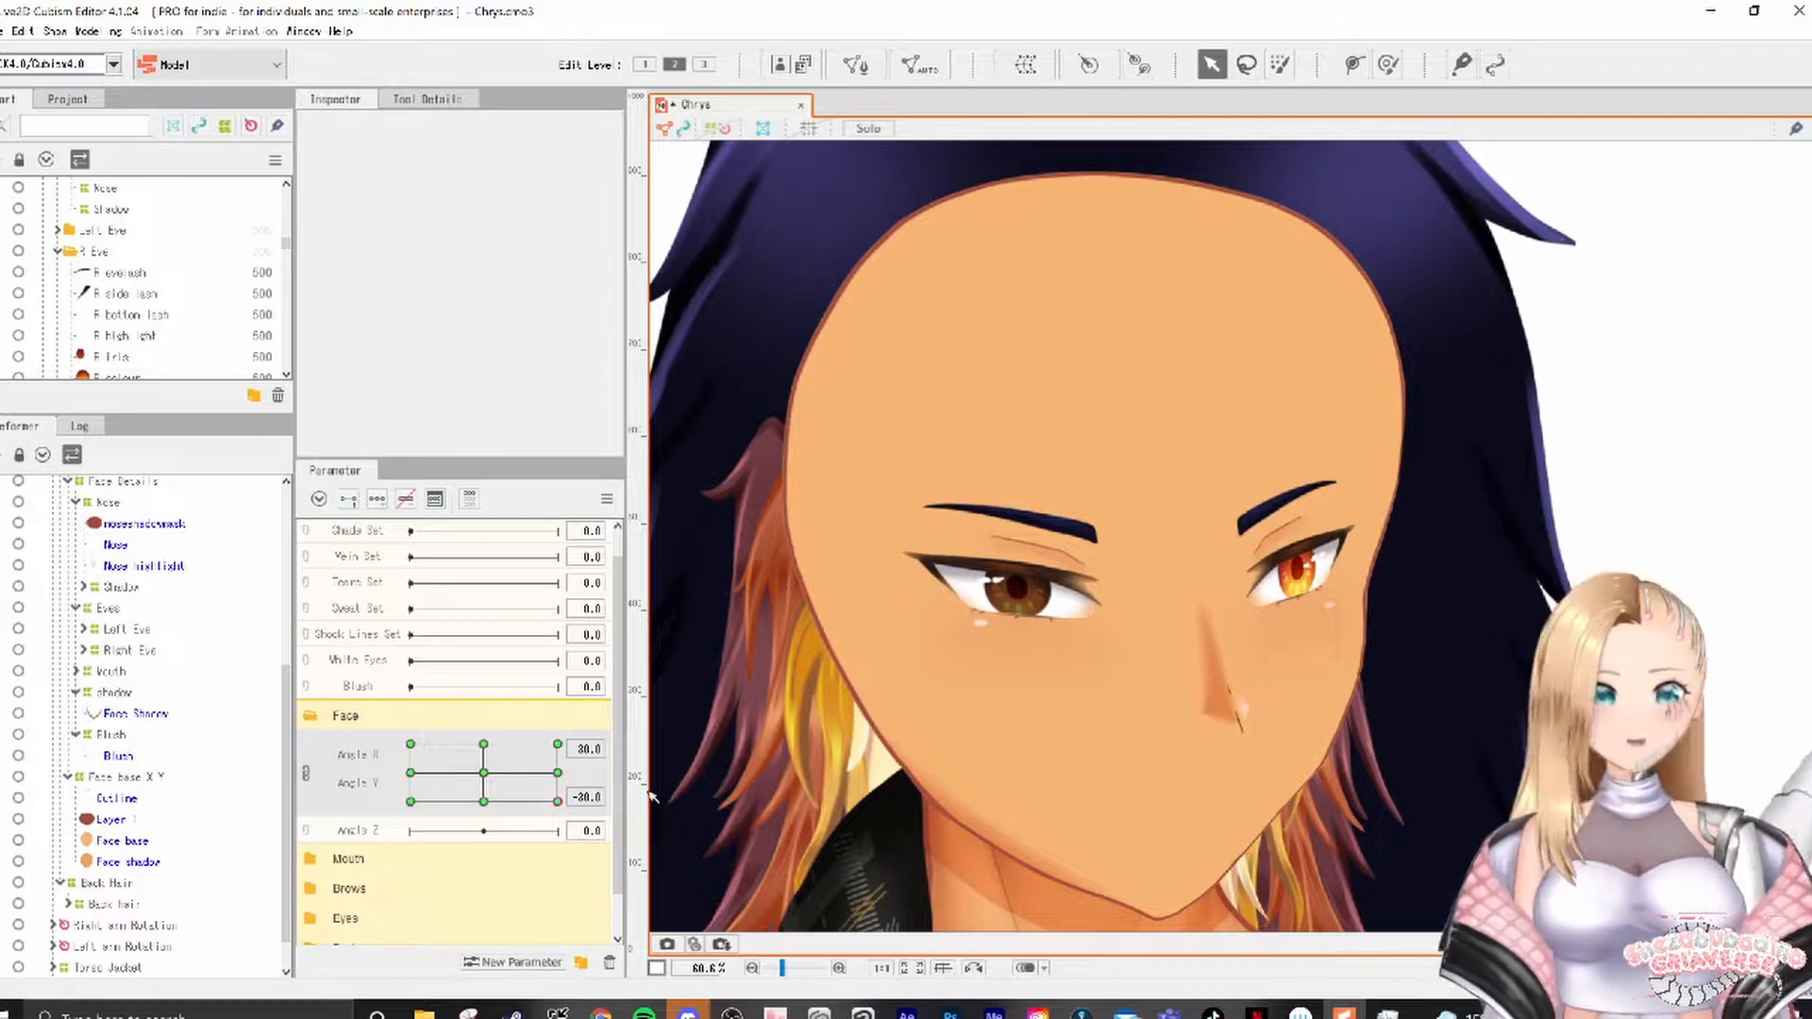
# Step: Examine the face shape at Angle X 30 while moving Angle Y between -30 and 0
pyautogui.click(125, 776)
pyautogui.click(814, 651)
pyautogui.moveTo(556, 801); pyautogui.dragTo(635, 846)
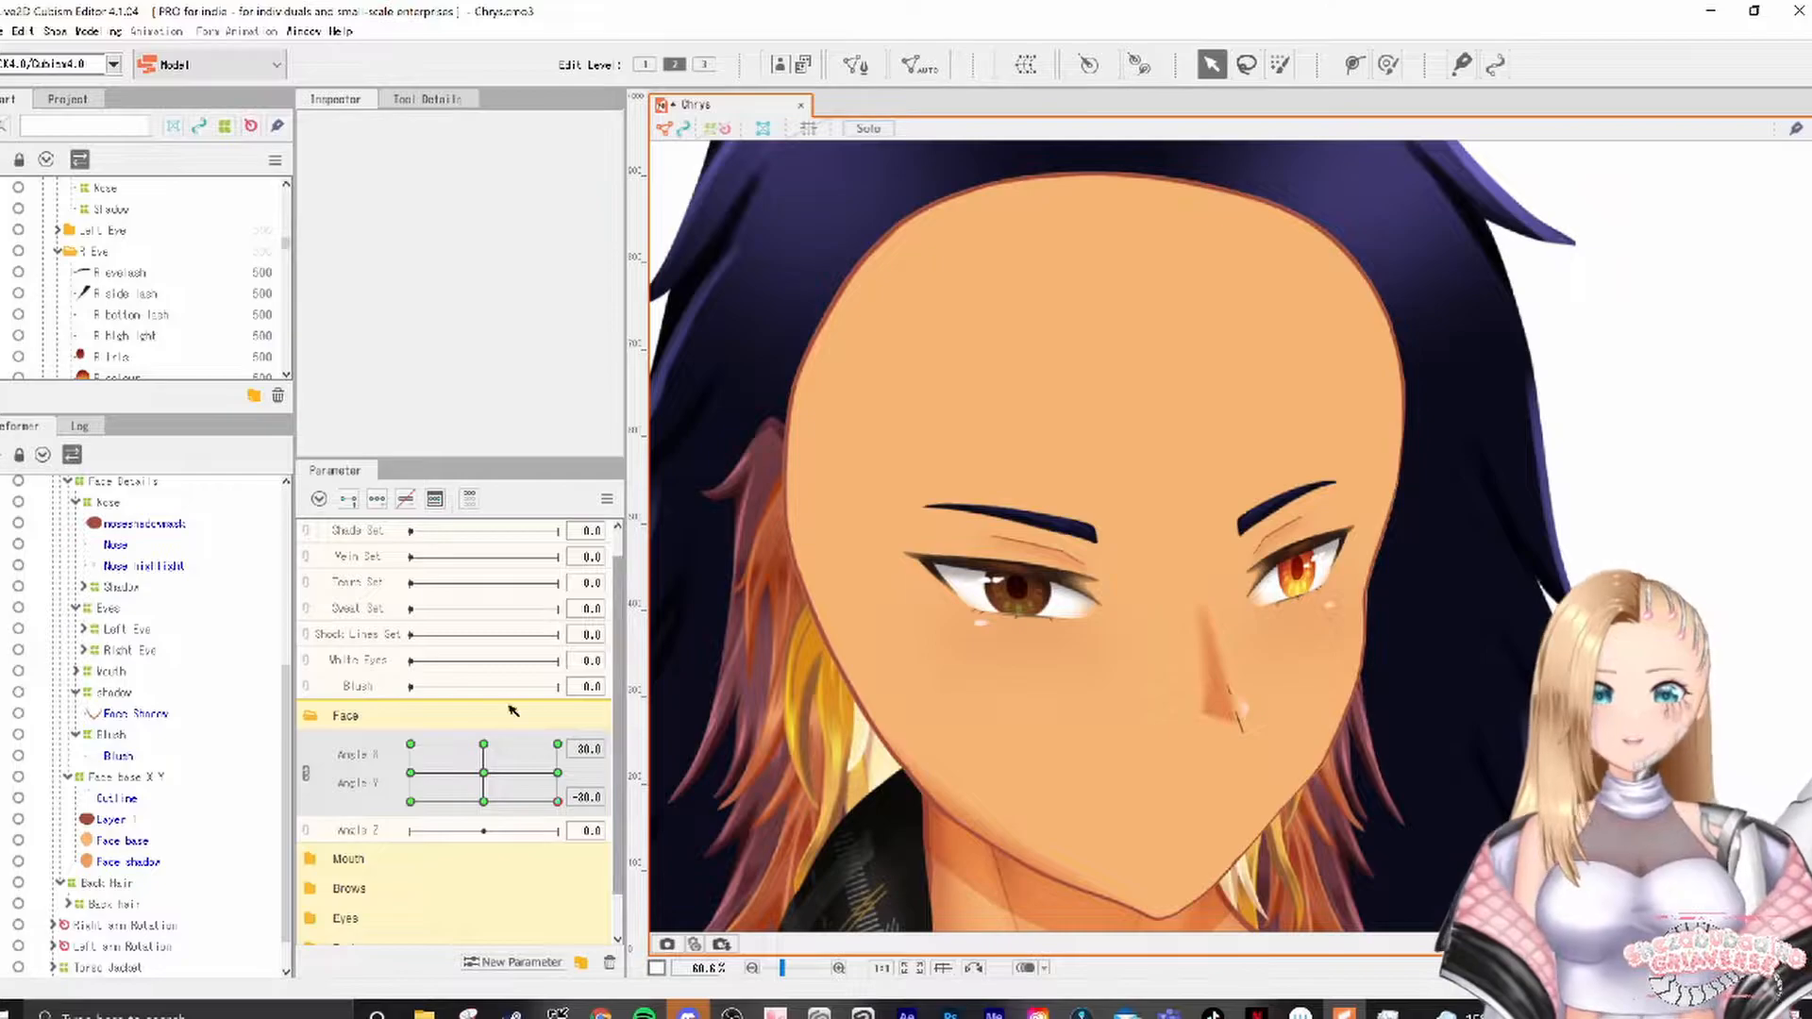
pyautogui.moveTo(569, 798); pyautogui.dragTo(578, 773)
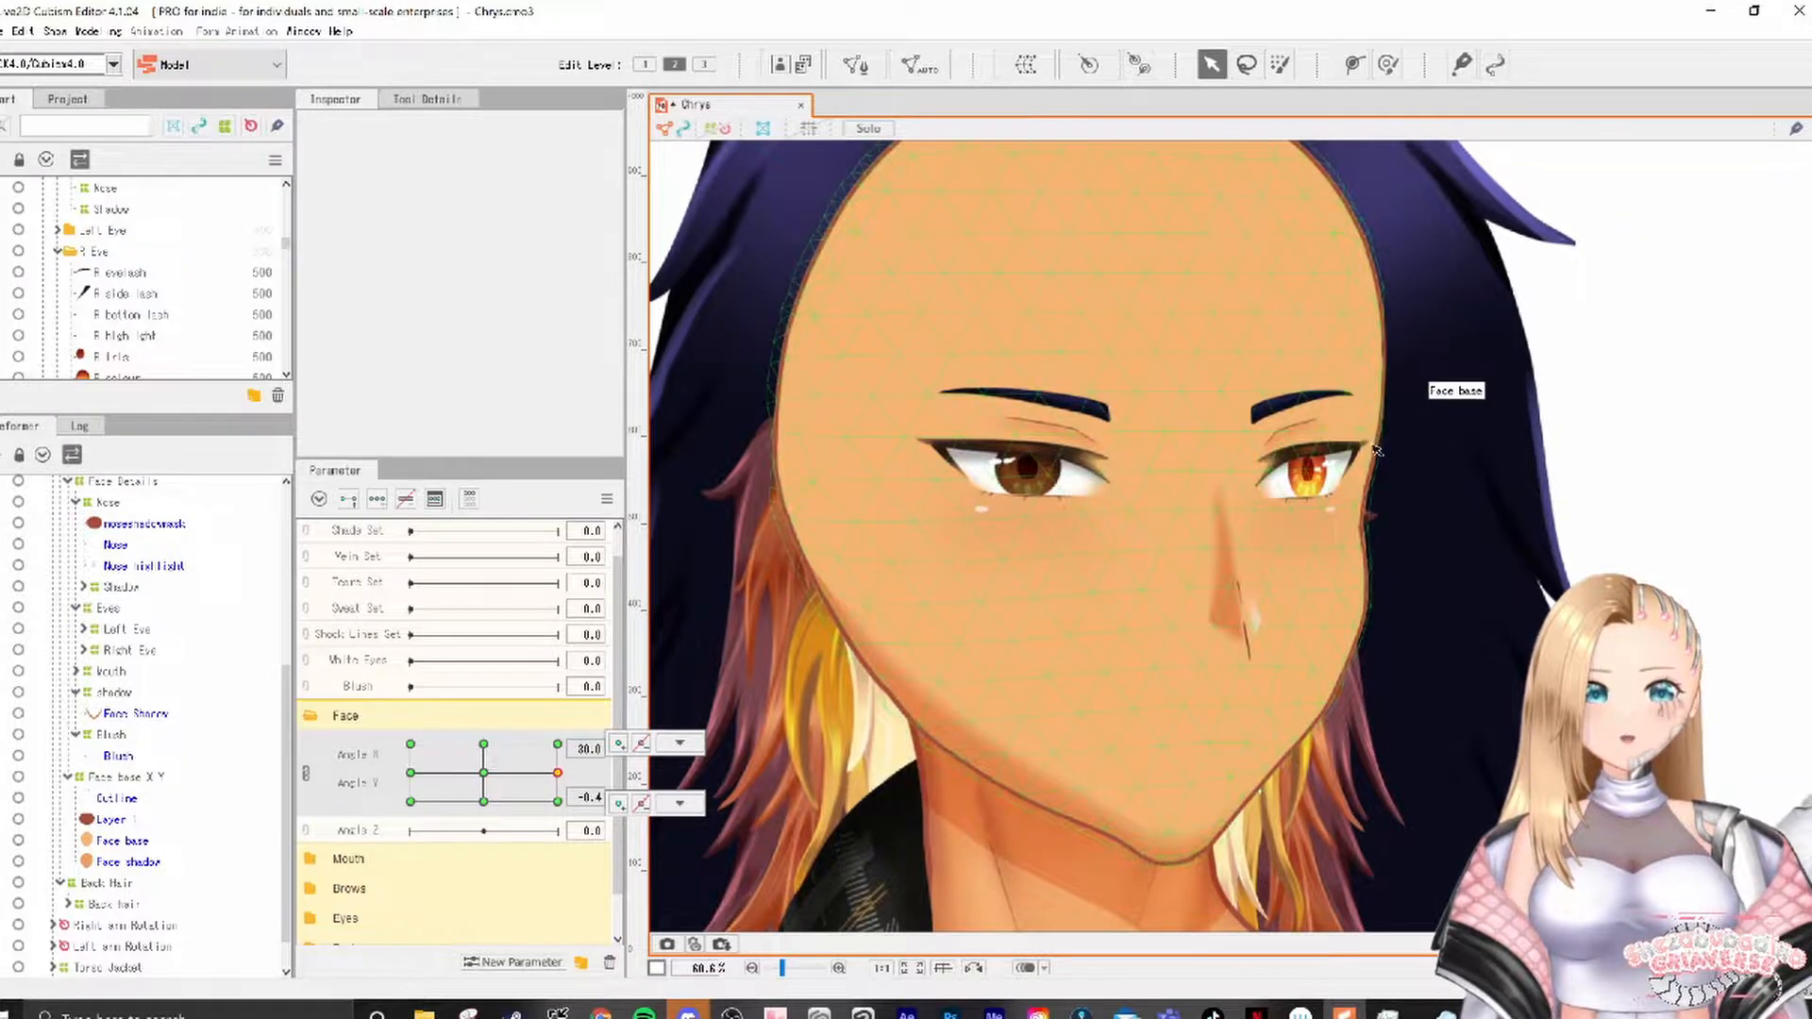
pyautogui.click(680, 743)
pyautogui.moveTo(557, 778); pyautogui.dragTo(557, 801)
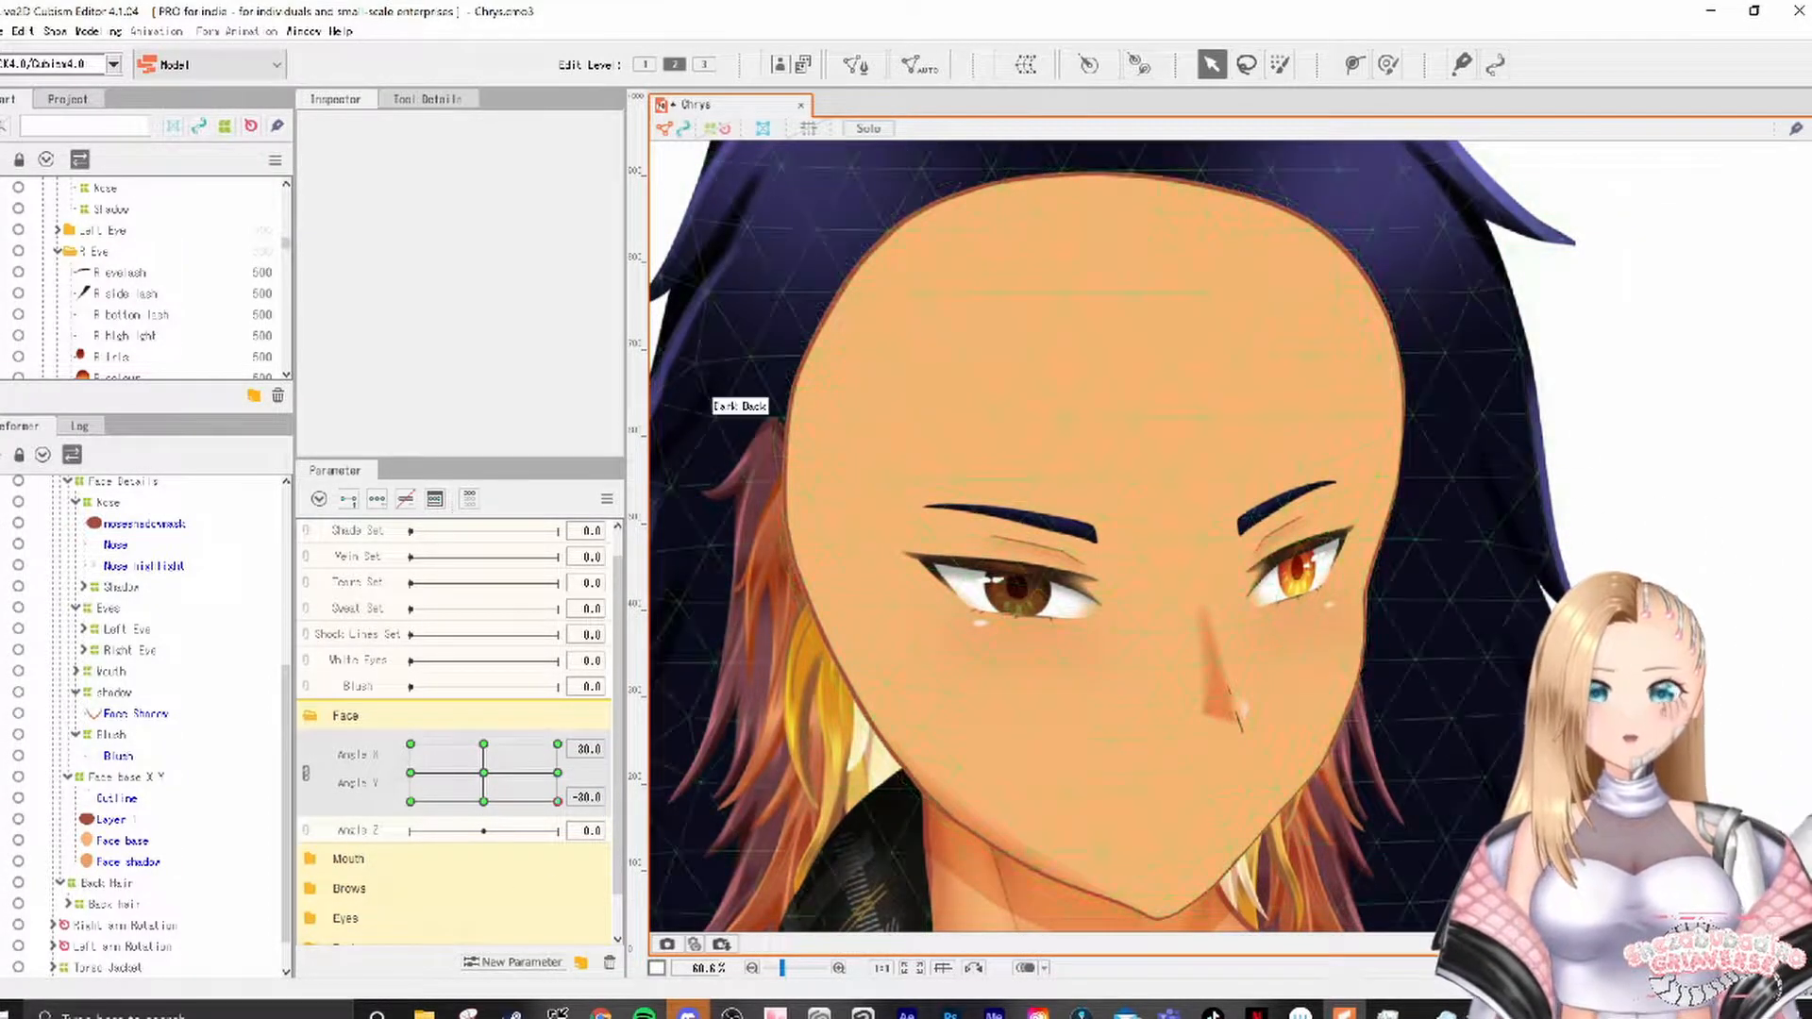
# Step: Select the Face base X Y deformer and pull the far side of the forehead inward at the Angle X 30, Angle Y -30 corner
pyautogui.click(147, 775)
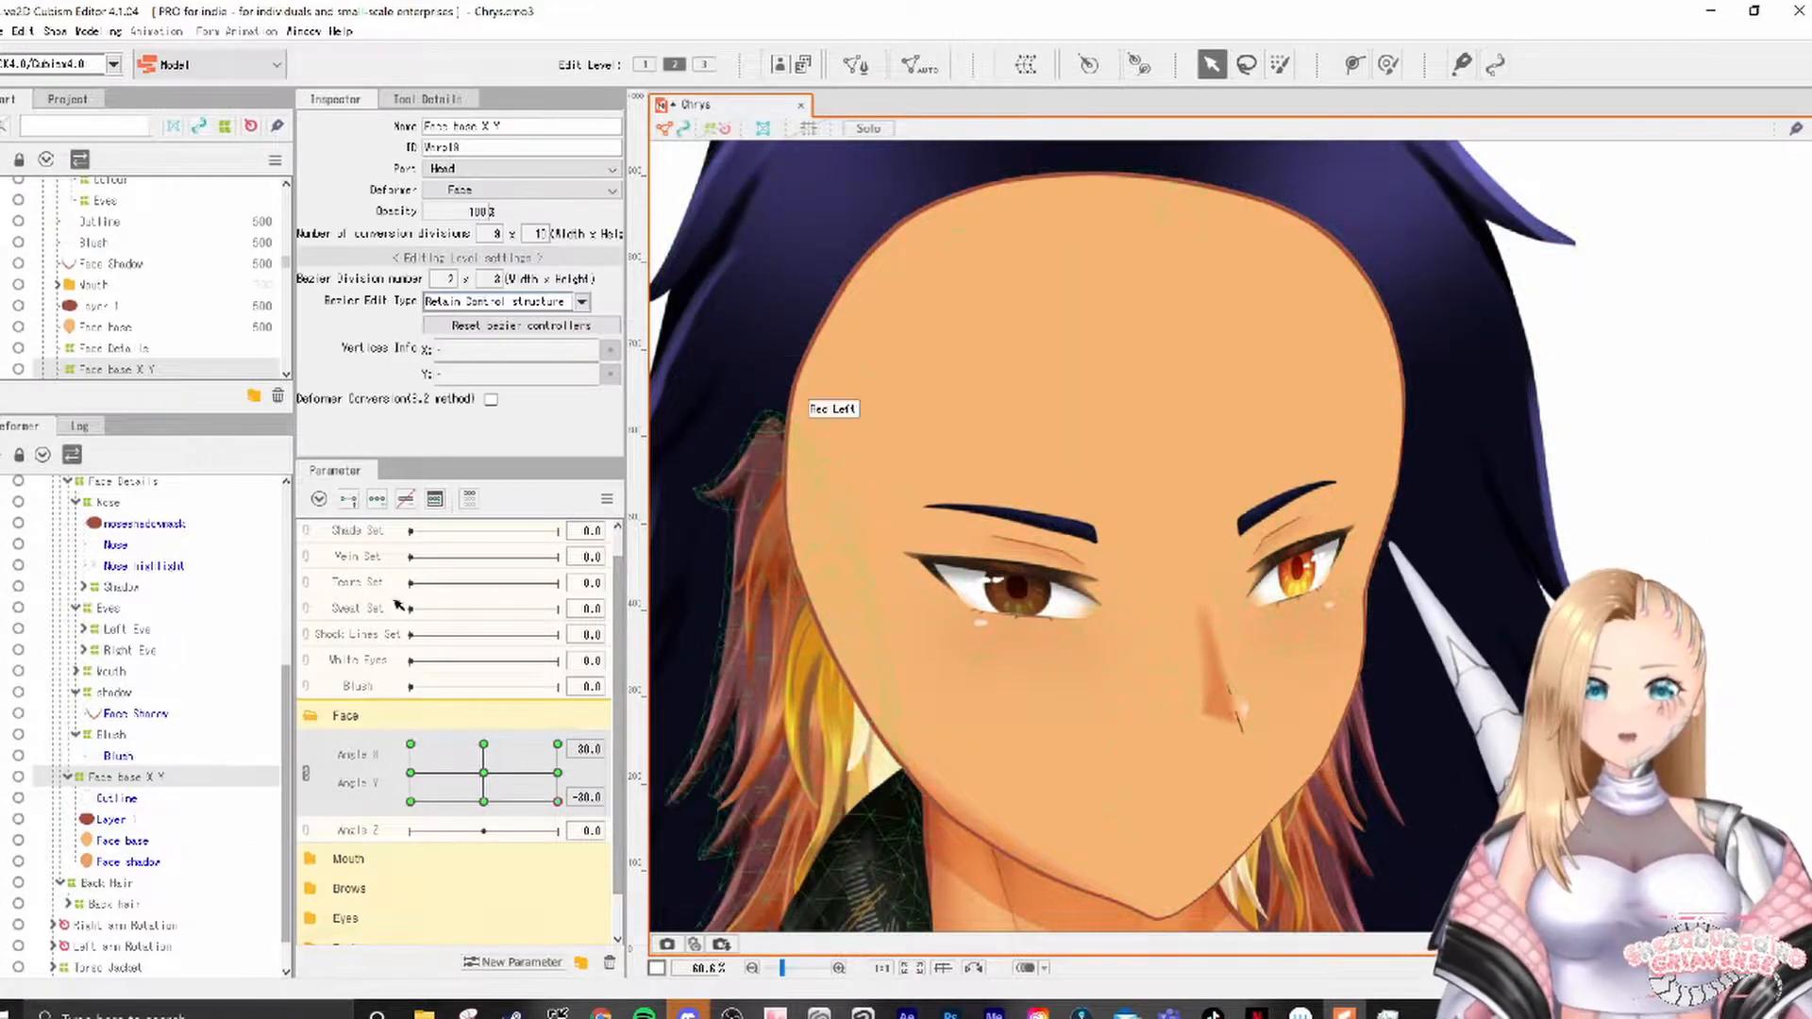
pyautogui.moveTo(1258, 334); pyautogui.dragTo(1322, 402)
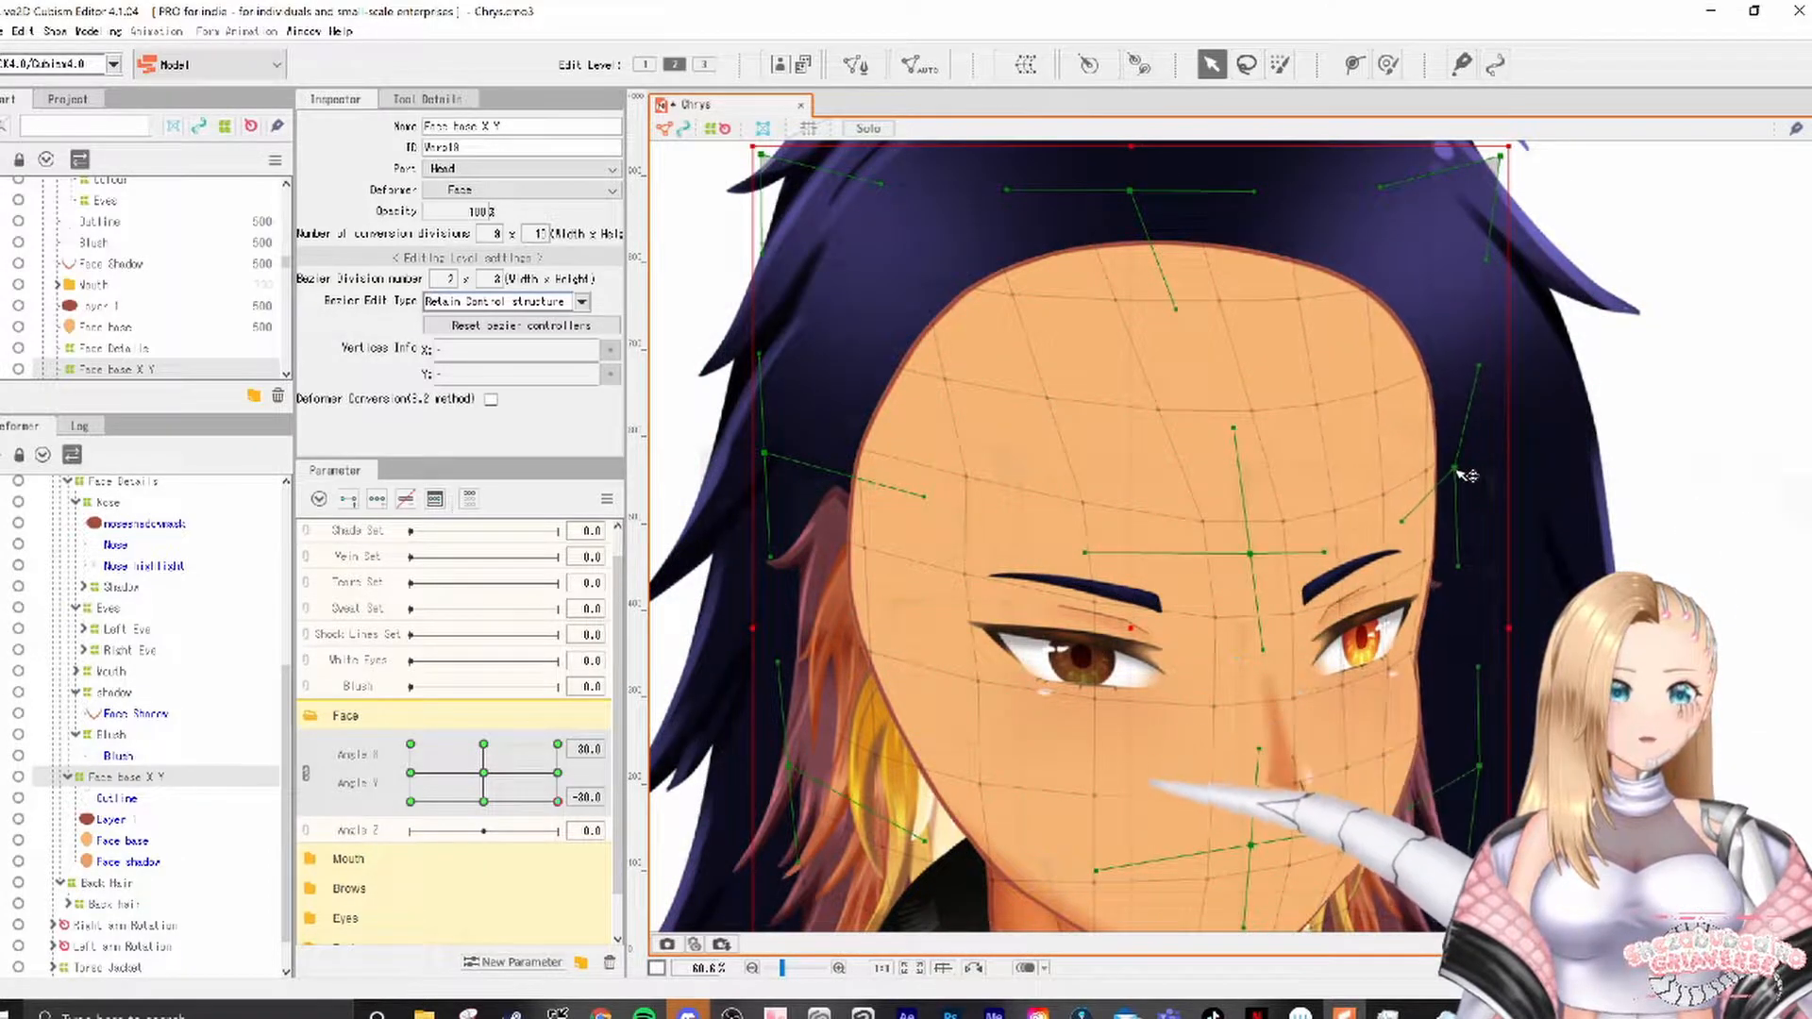
pyautogui.moveTo(1217, 268); pyautogui.dragTo(1270, 290)
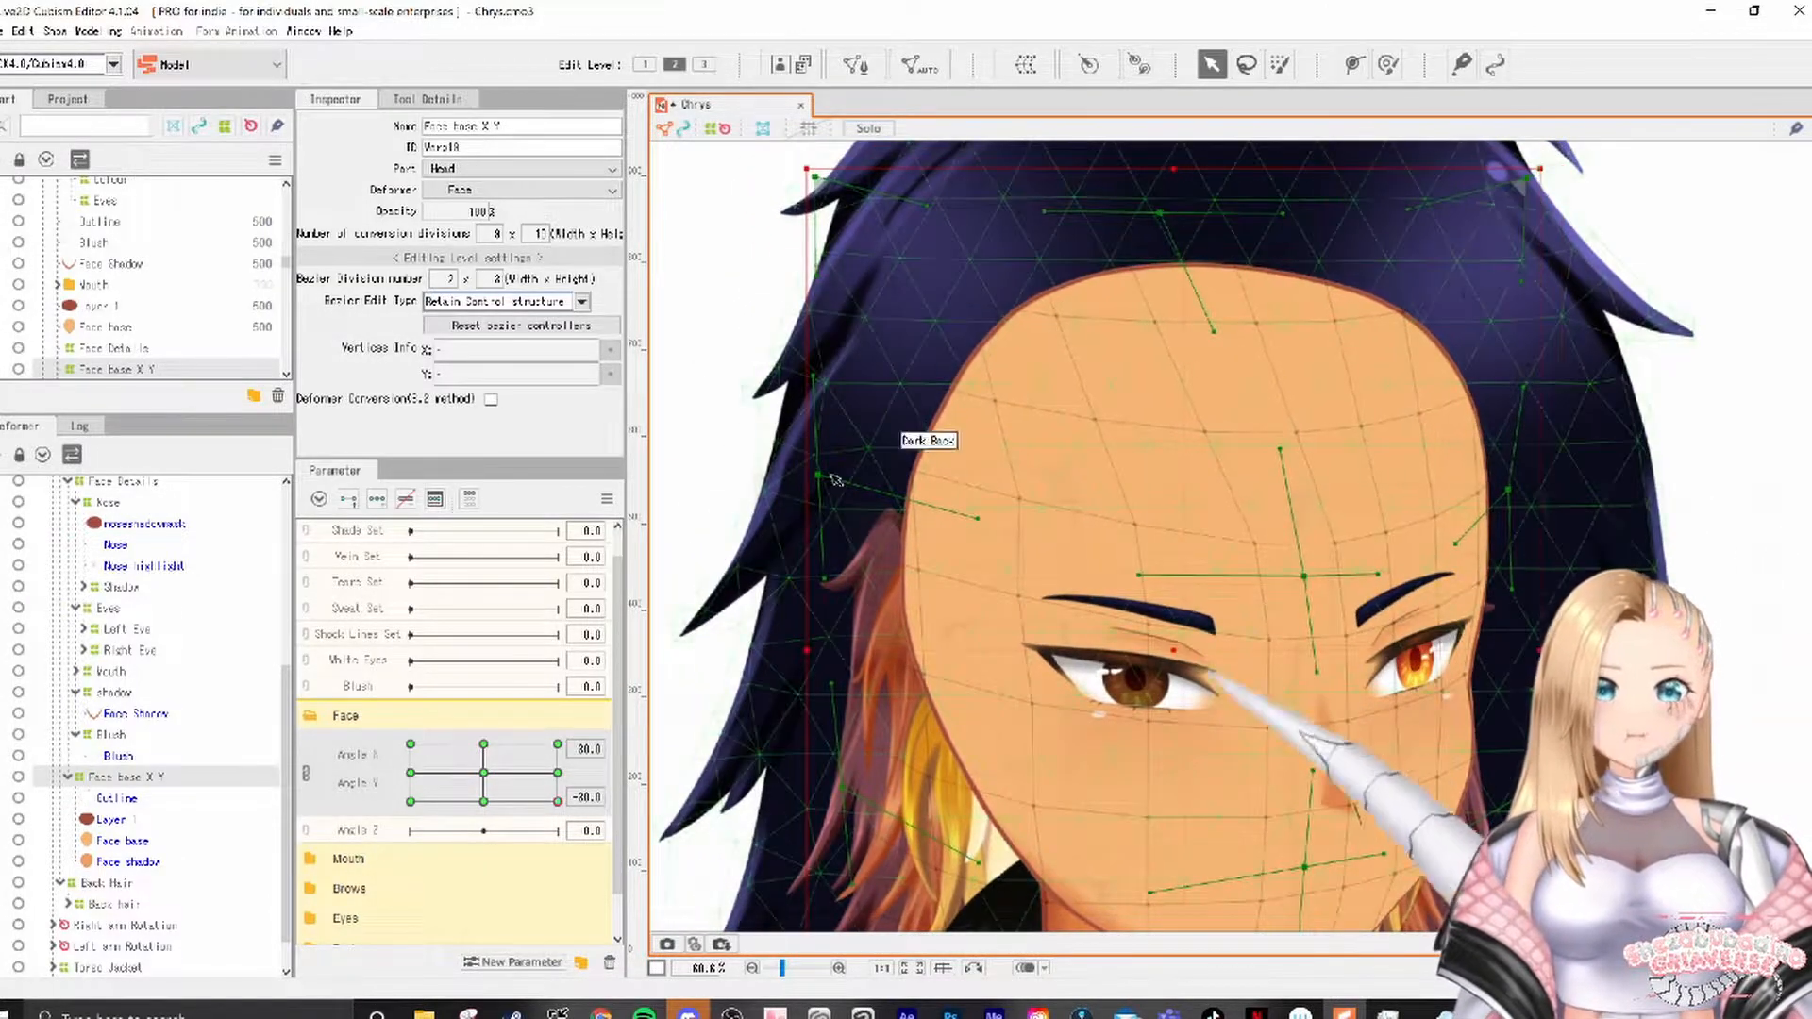
pyautogui.scroll(-5, 1352, 465)
pyautogui.scroll(1, 1352, 465)
# Step: Reshape the forehead and side edges with the Face base X Y deformer at the Angle X -30, Angle Y -30 corner
pyautogui.moveTo(558, 745); pyautogui.dragTo(410, 801)
pyautogui.moveTo(834, 434); pyautogui.dragTo(841, 434)
pyautogui.moveTo(1537, 397); pyautogui.dragTo(1551, 398)
pyautogui.moveTo(1416, 377); pyautogui.dragTo(1413, 478)
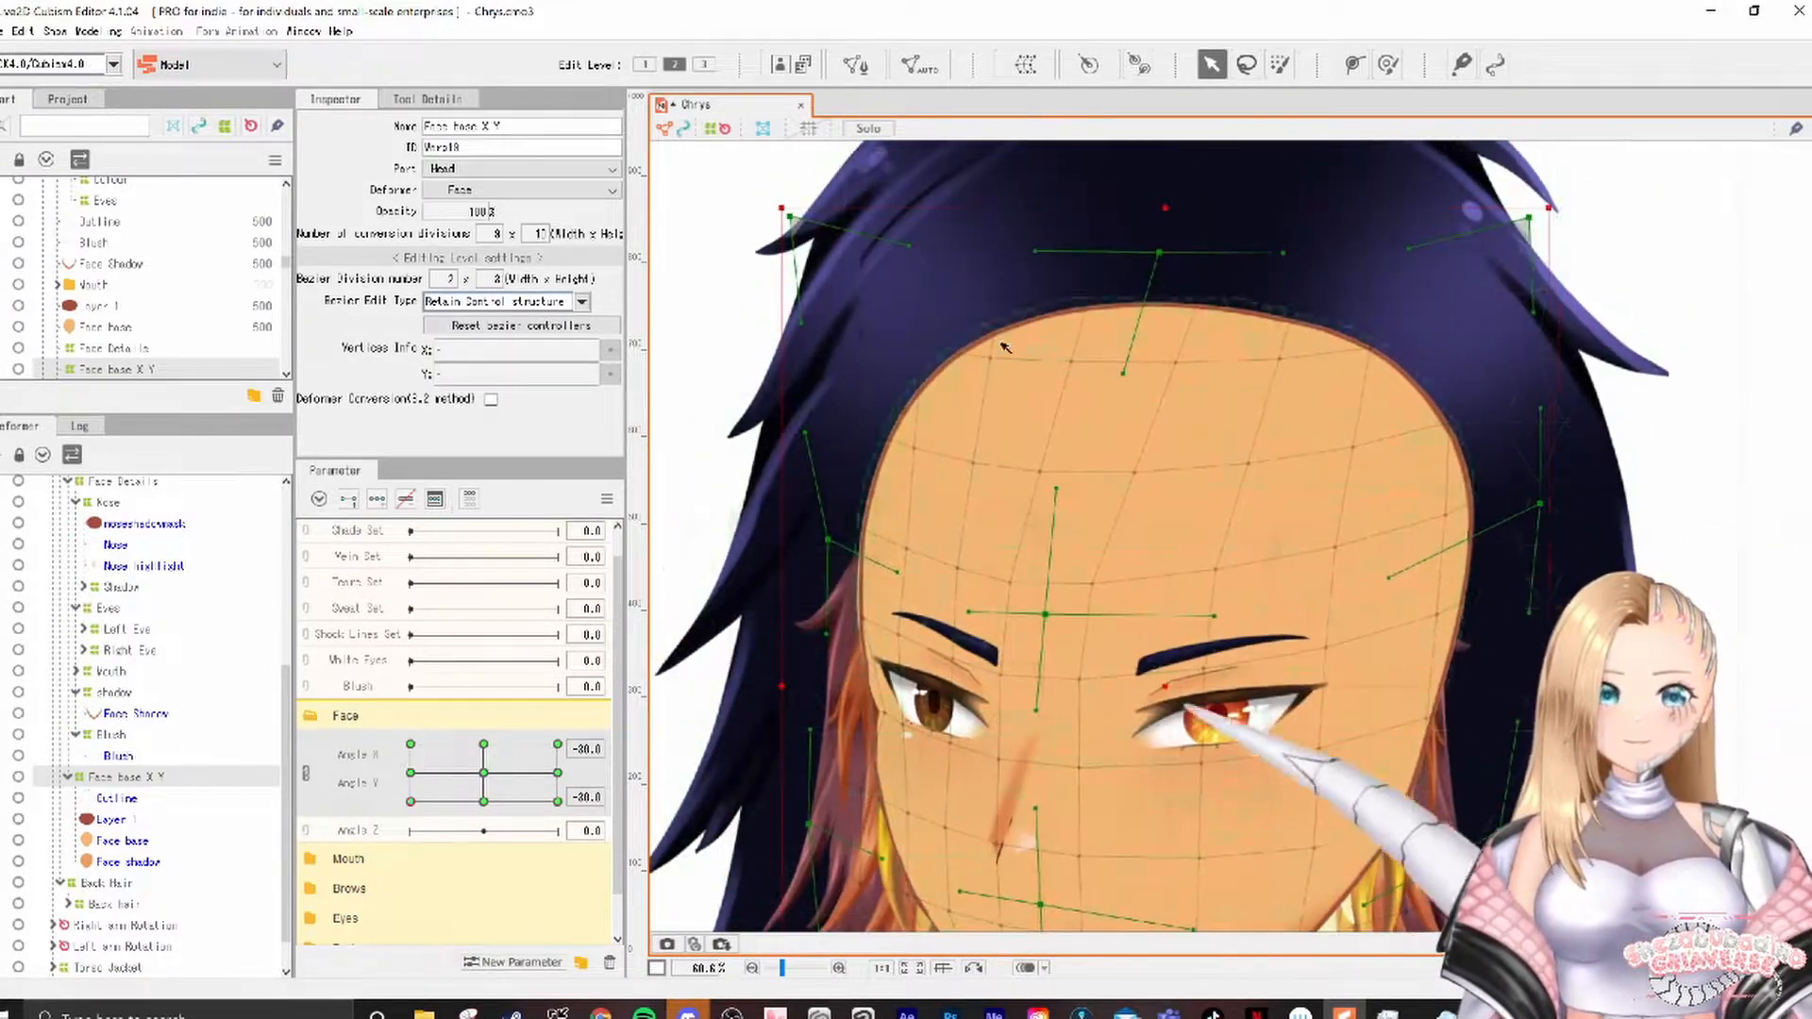
pyautogui.moveTo(803, 225); pyautogui.dragTo(834, 225)
pyautogui.moveTo(944, 576); pyautogui.dragTo(964, 430)
pyautogui.moveTo(853, 386); pyautogui.dragTo(860, 386)
# Step: Preview the reshaped face between its angles, deselect the deformer and reset all parameters to their defaults
pyautogui.moveTo(406, 812); pyautogui.dragTo(472, 766)
pyautogui.scroll(-2, 814, 359)
pyautogui.click(698, 406)
pyautogui.click(607, 498)
pyautogui.click(667, 496)
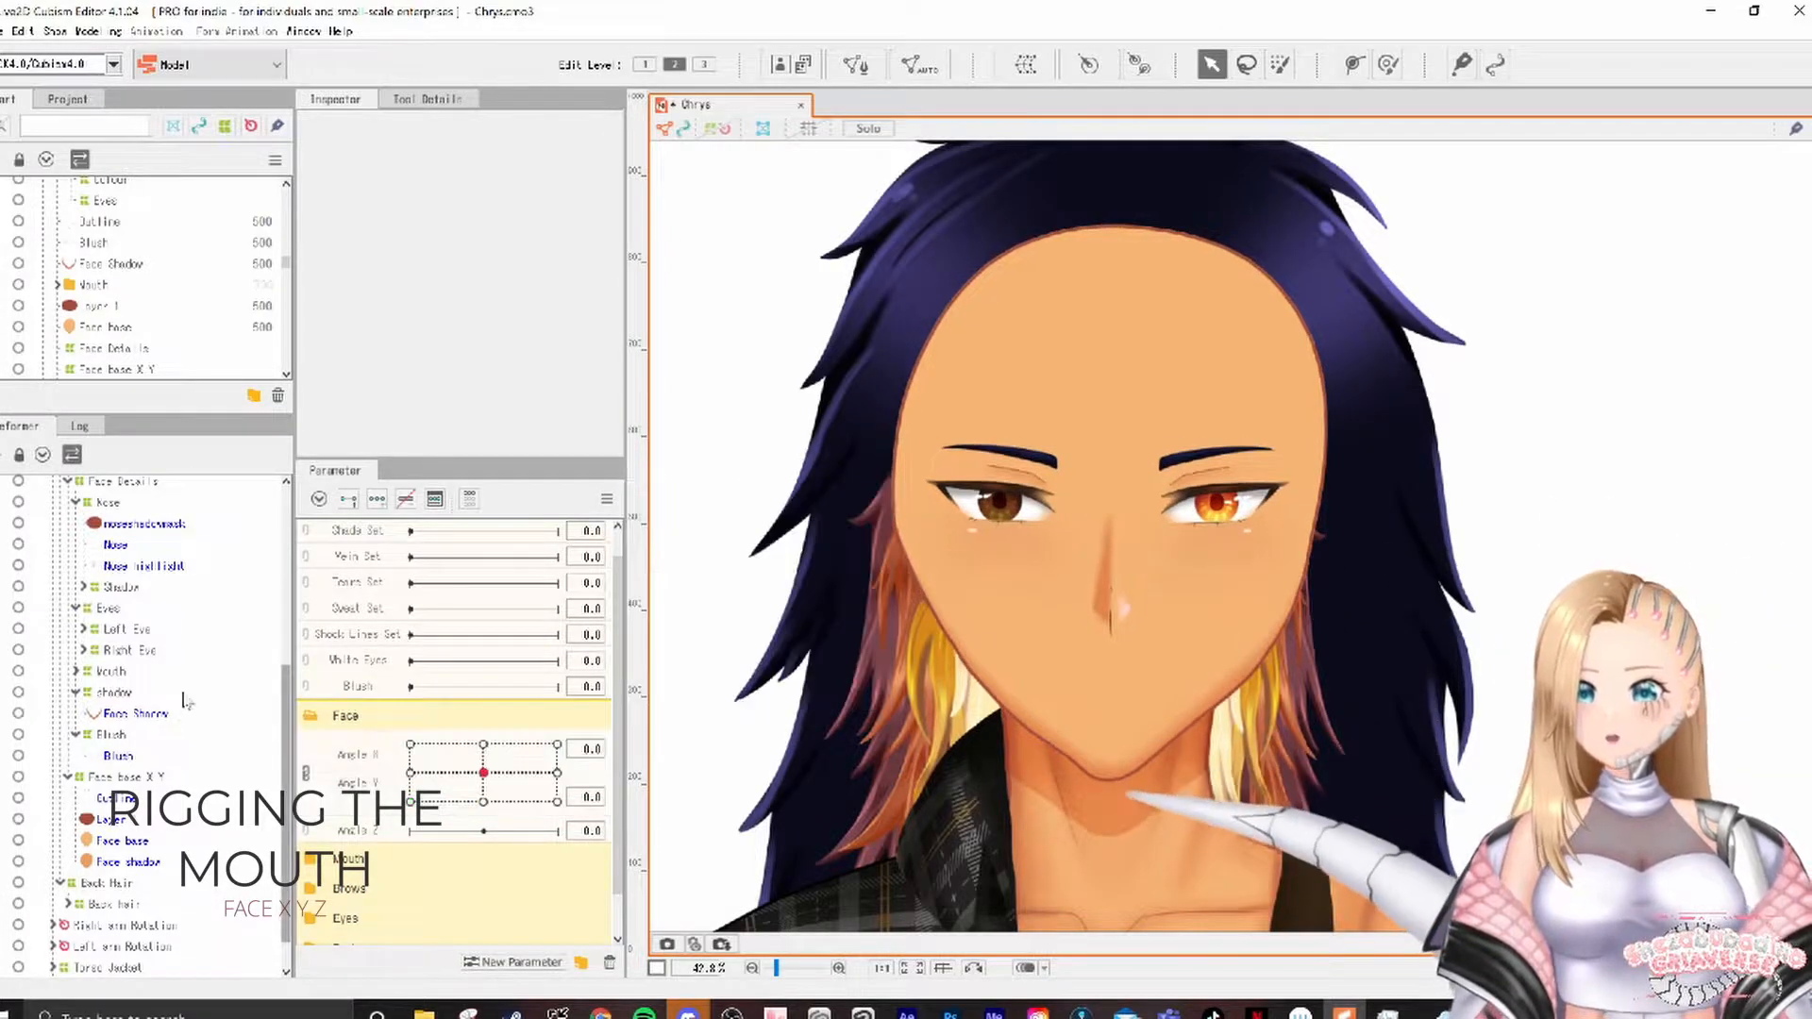
# Step: Shift the Mouth deformer toward the turned side at Angle X 30, slanting its cheek edge and narrowing its far side
pyautogui.click(118, 671)
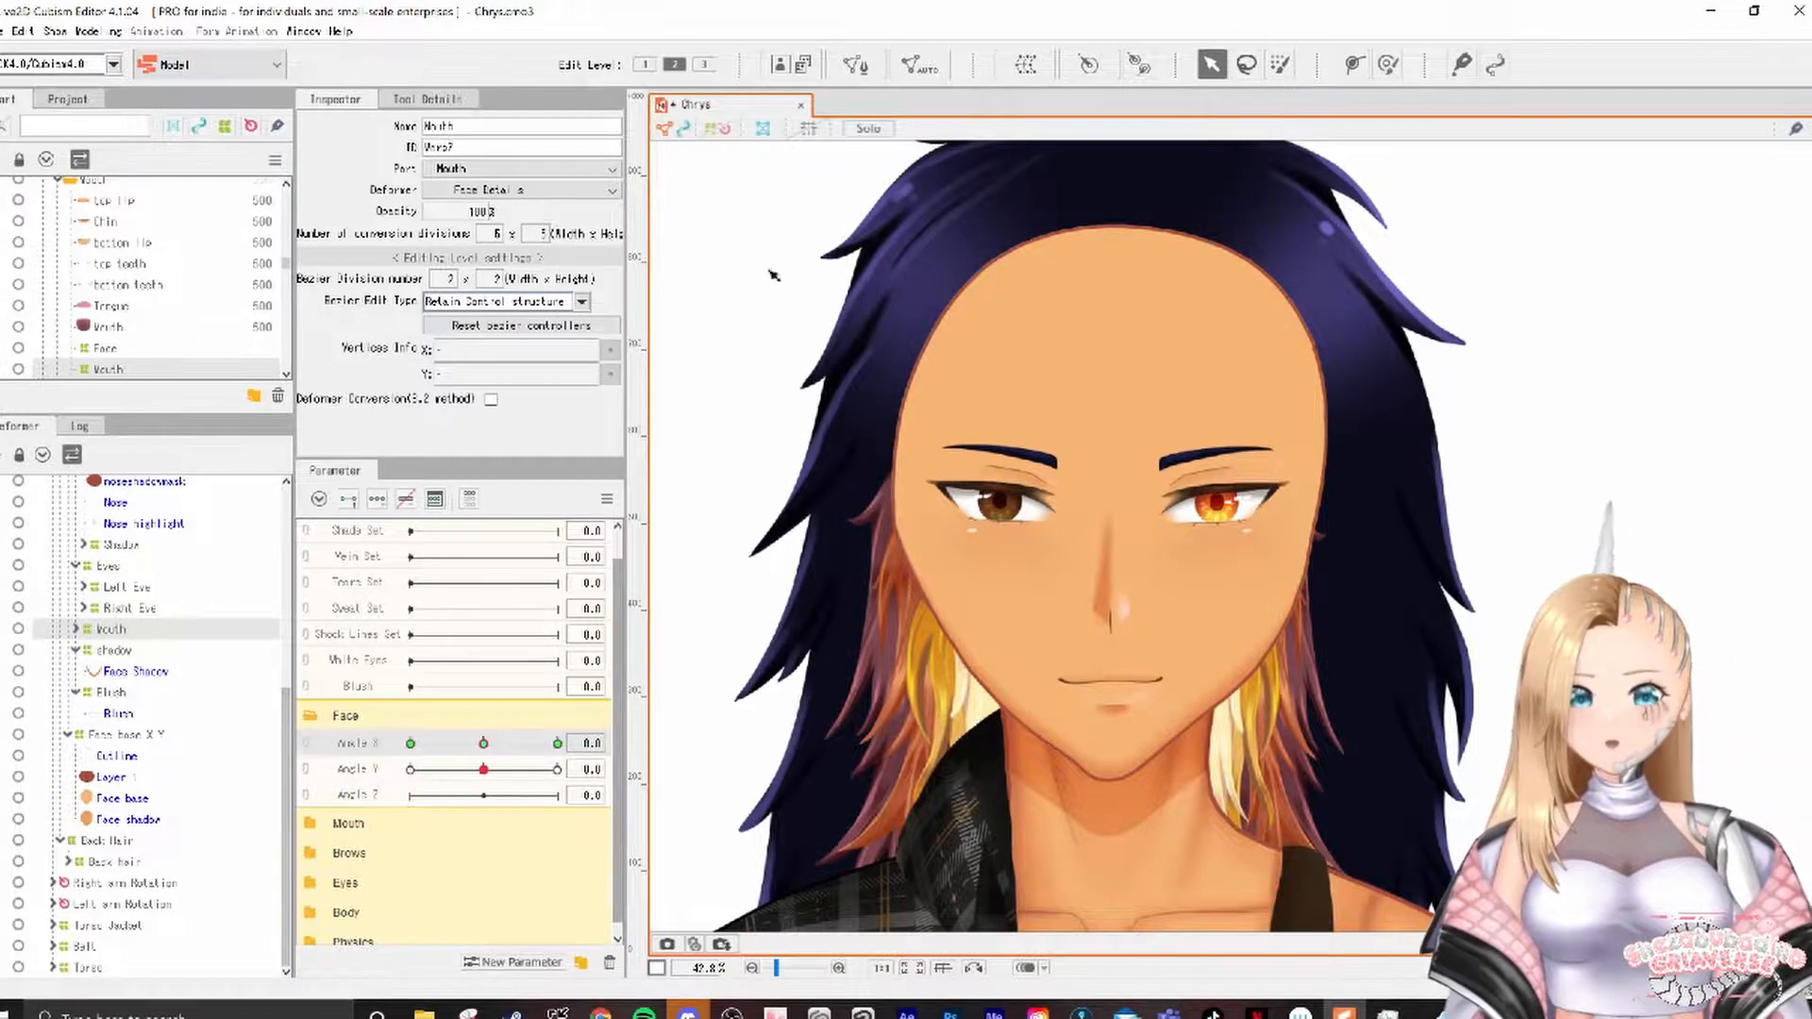
pyautogui.click(1187, 746)
pyautogui.scroll(2, 1198, 752)
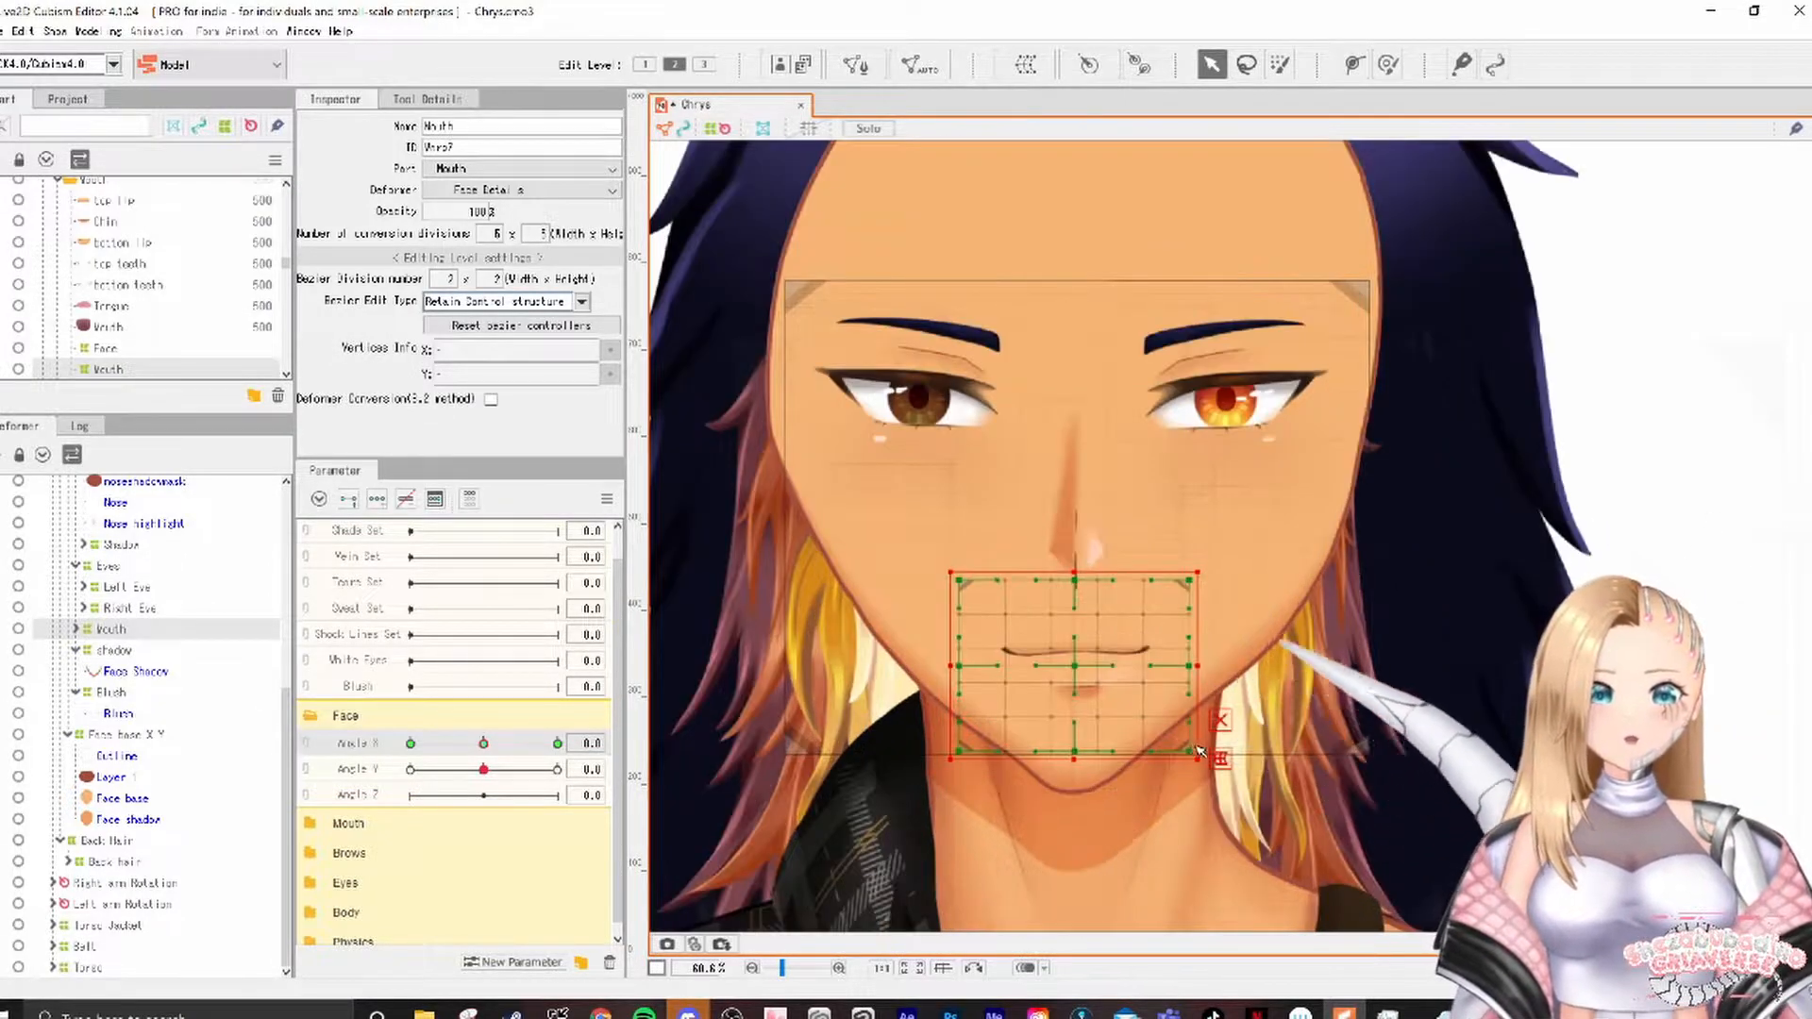
pyautogui.scroll(2, 1199, 752)
pyautogui.moveTo(487, 745); pyautogui.dragTo(558, 743)
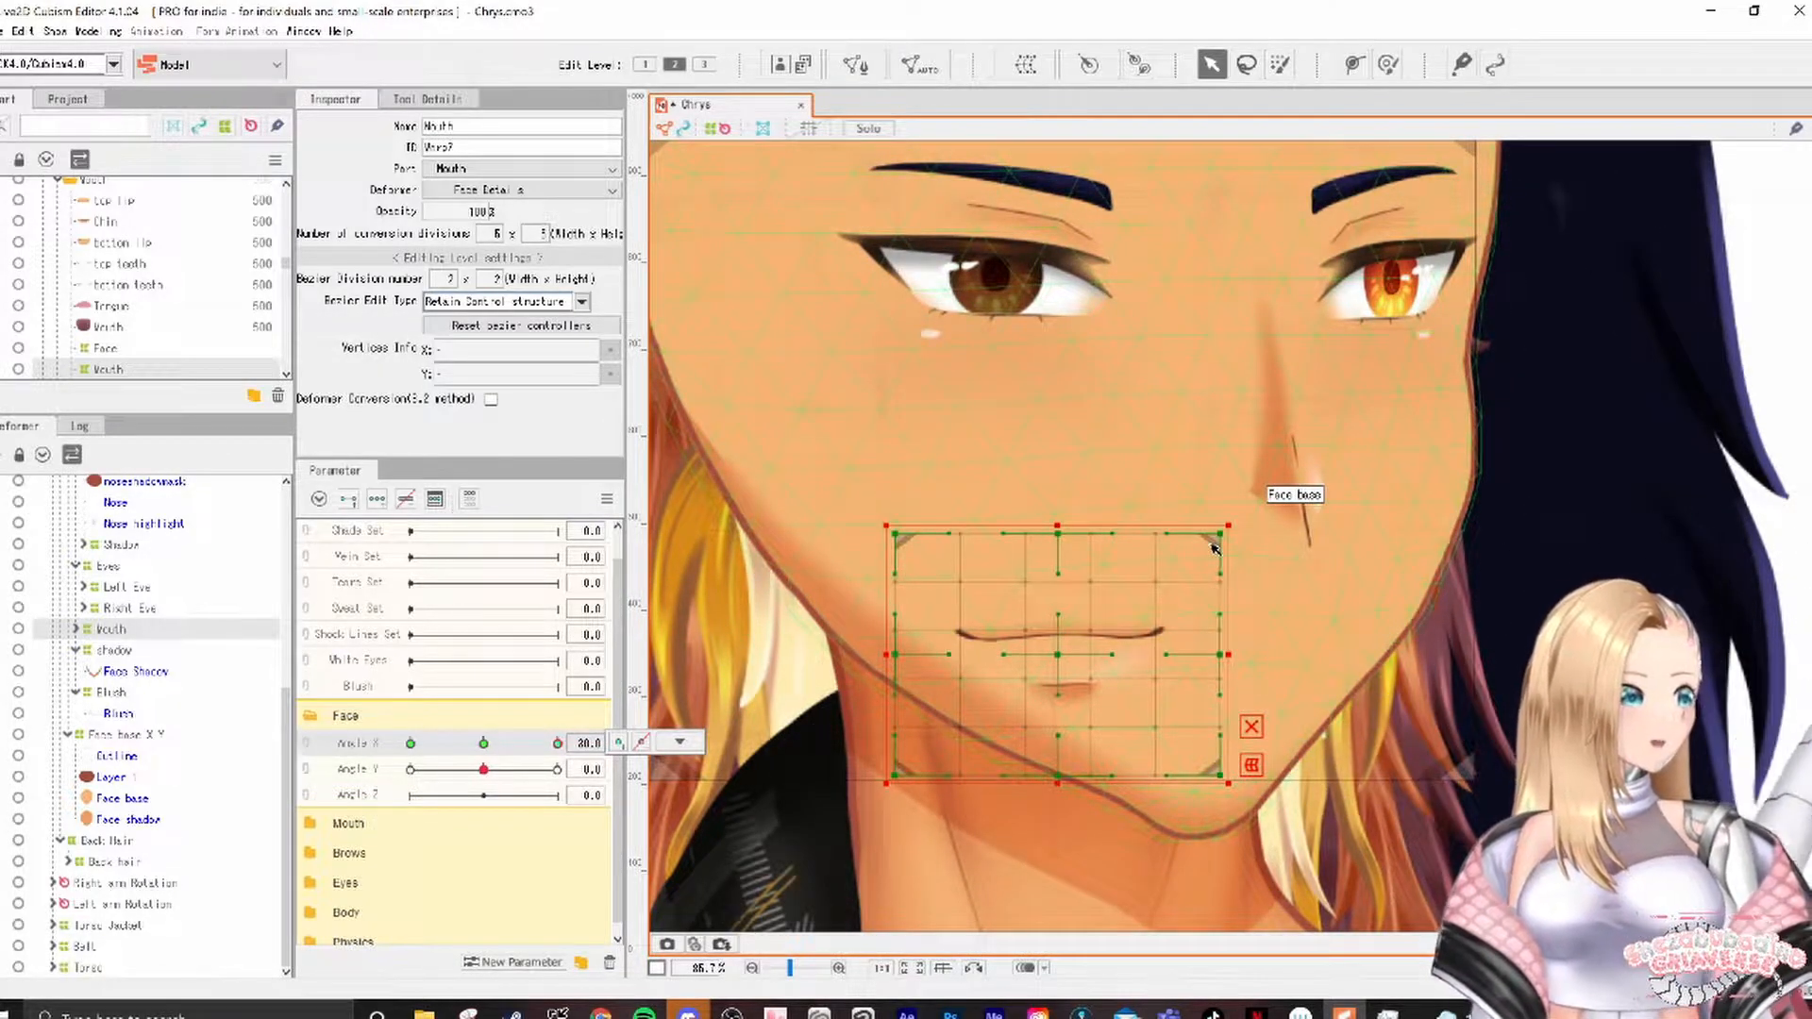
pyautogui.moveTo(1083, 584); pyautogui.dragTo(1279, 585)
pyautogui.moveTo(1095, 781); pyautogui.dragTo(1083, 783)
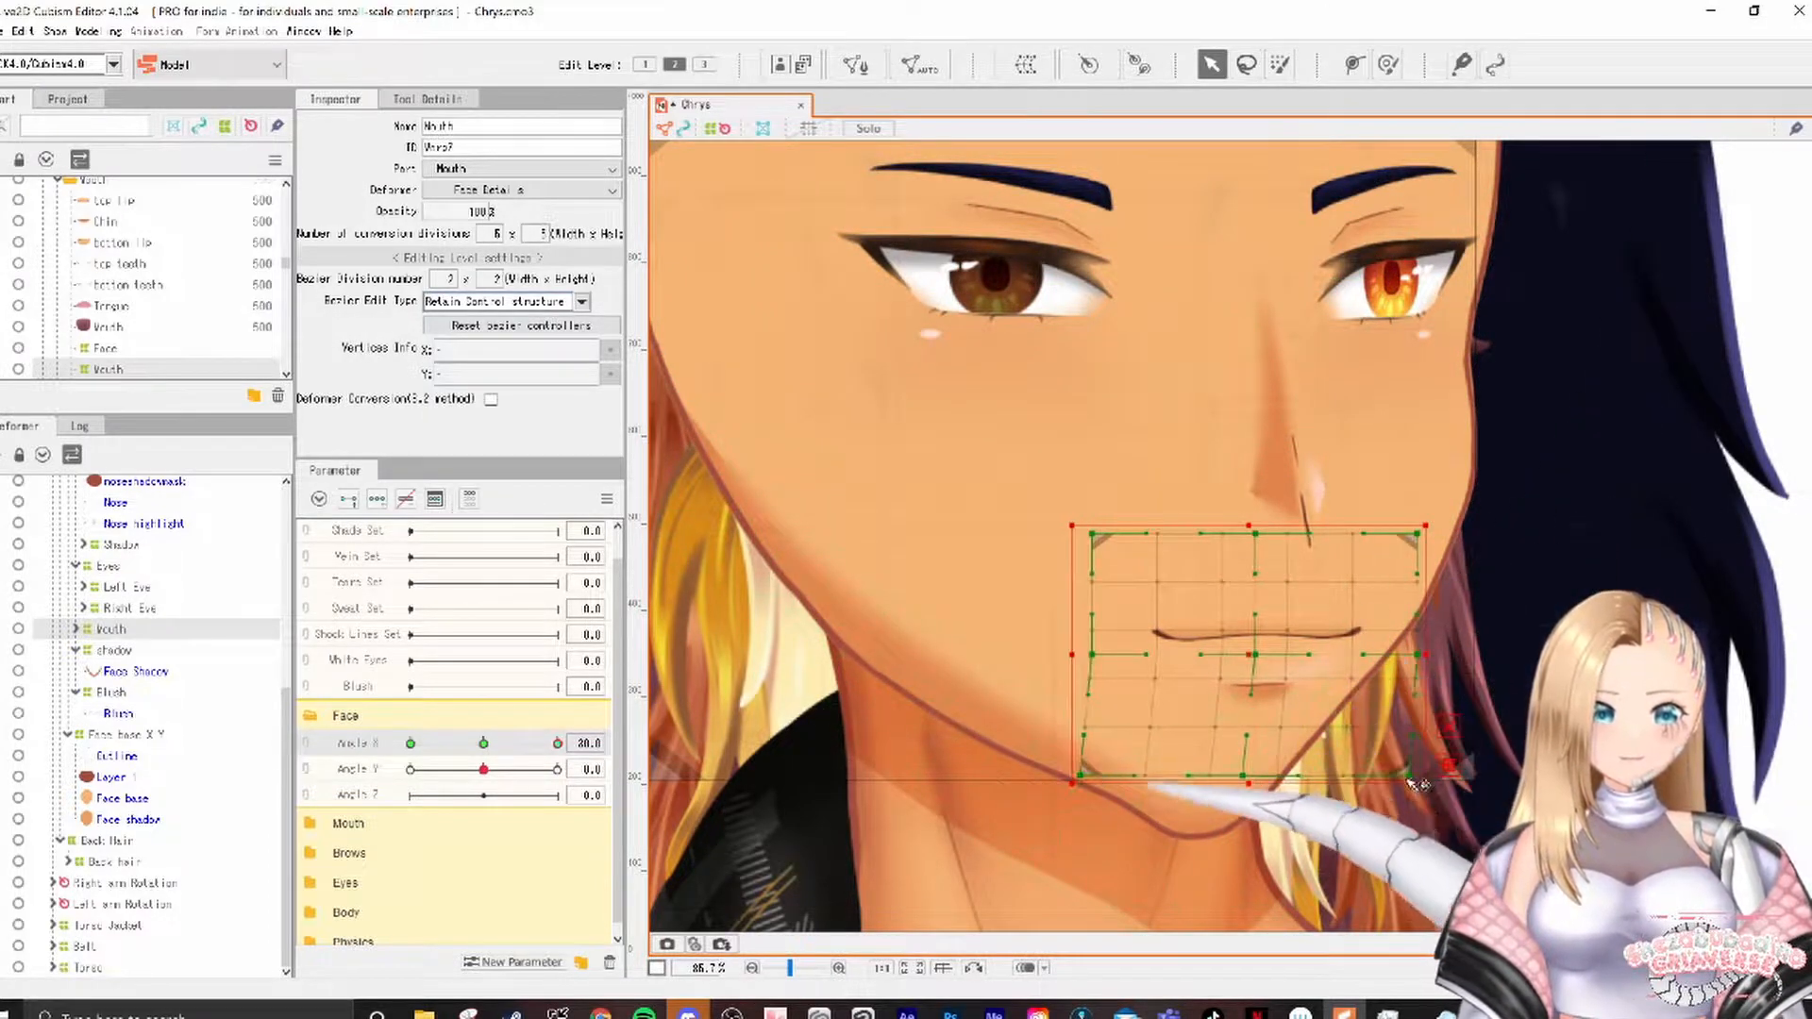
pyautogui.moveTo(1100, 658); pyautogui.dragTo(1085, 655)
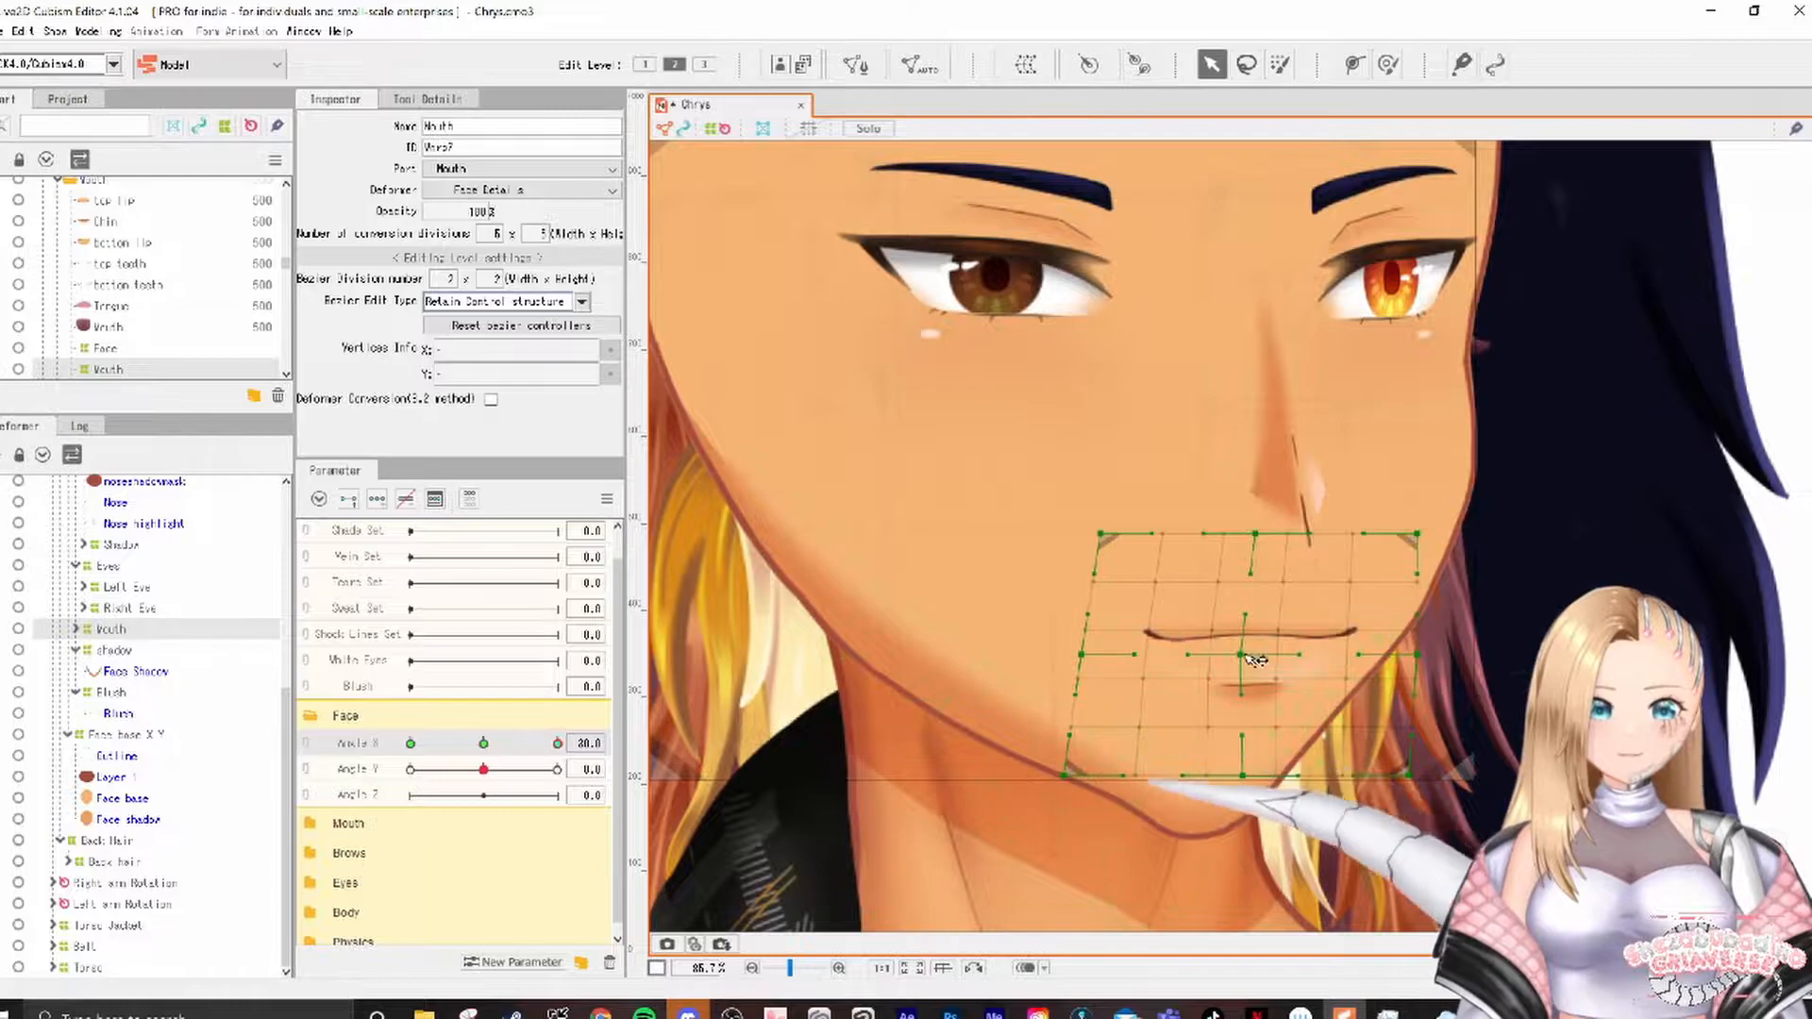
pyautogui.moveTo(1409, 774); pyautogui.dragTo(1368, 782)
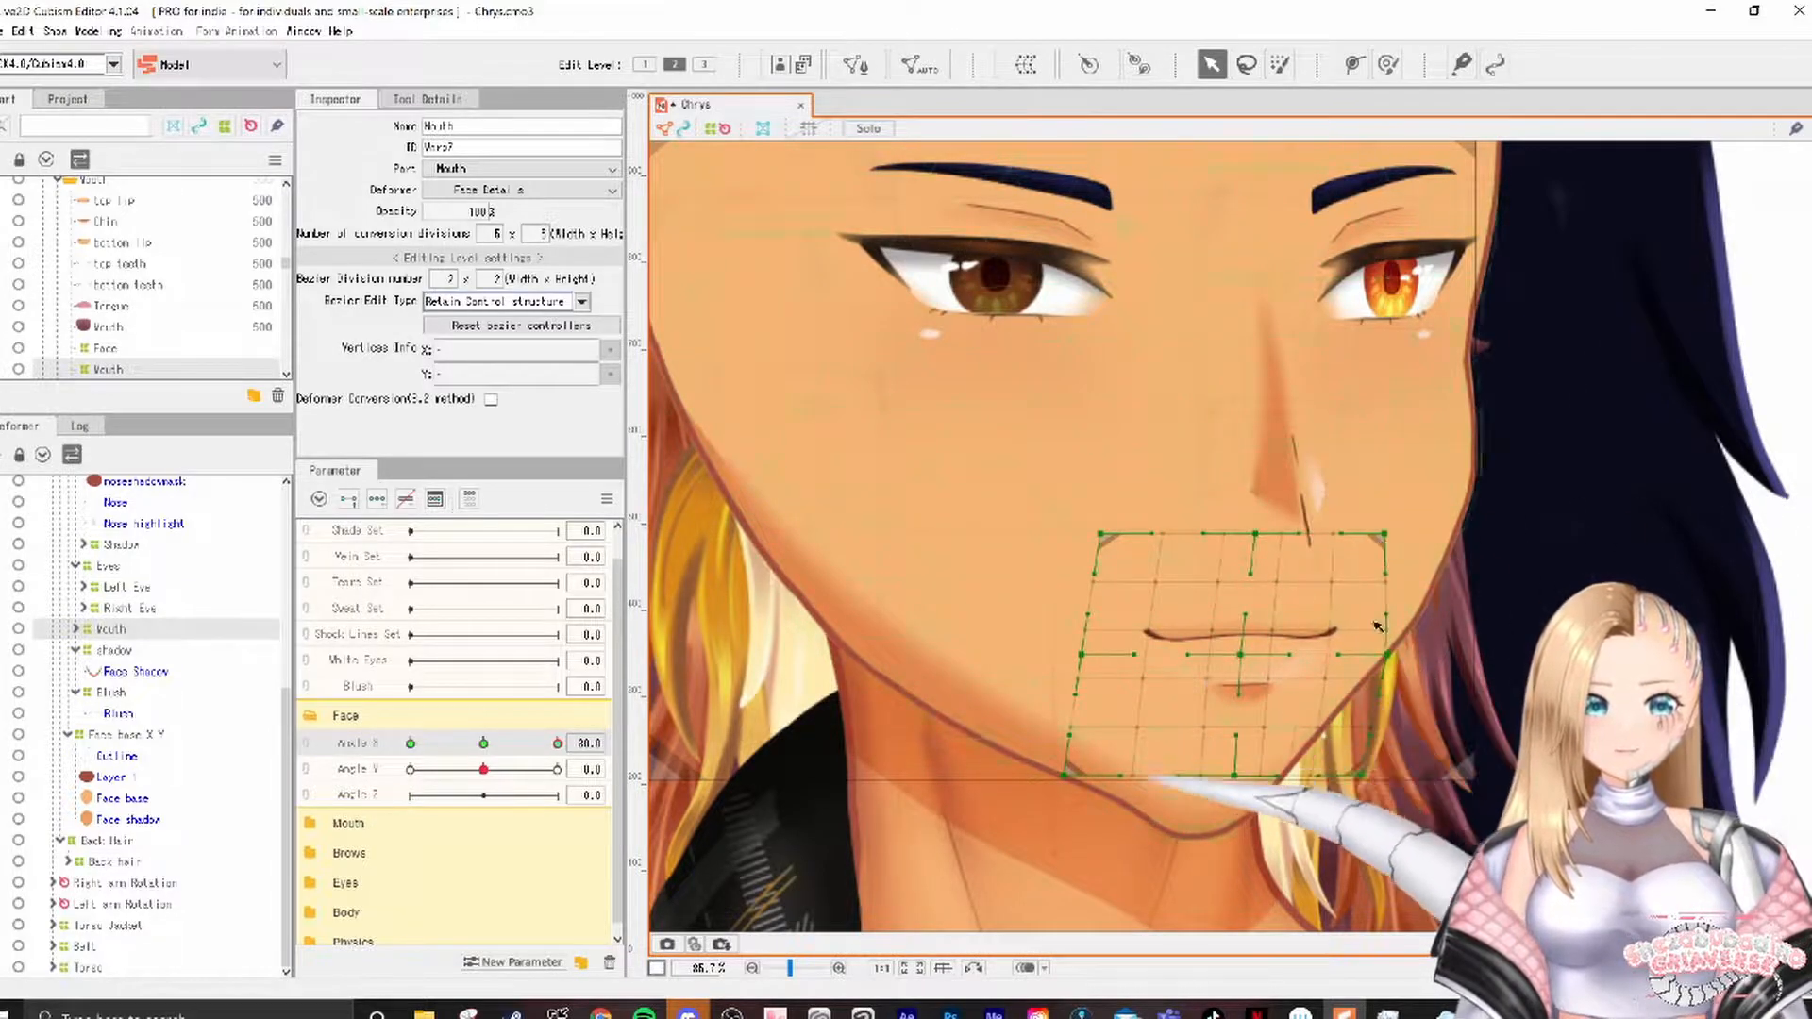
pyautogui.moveTo(1274, 462); pyautogui.dragTo(1395, 552)
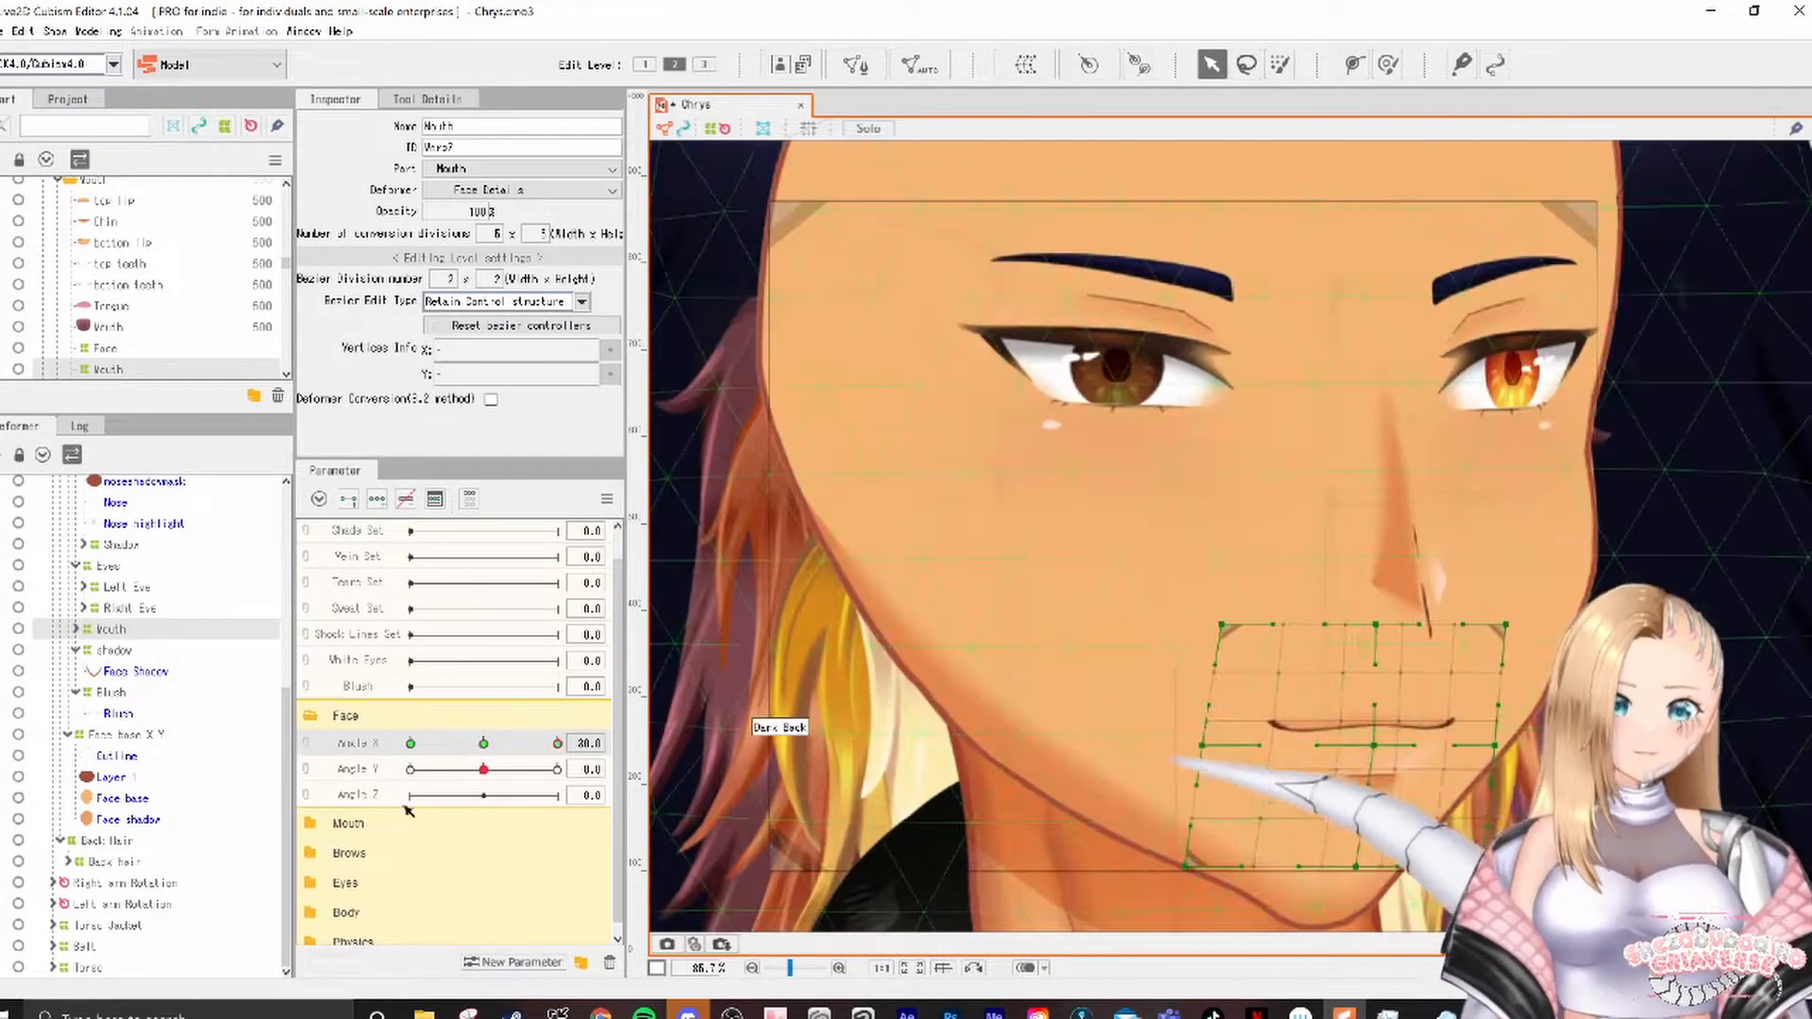
# Step: Return Angle X to 0 and add three keyforms on Angle Y for the Mouth deformer
pyautogui.moveTo(558, 743); pyautogui.dragTo(483, 766)
pyautogui.click(346, 772)
pyautogui.click(377, 499)
# Step: Shape the Mouth deformer wider toward the chin at Angle Y 30 and reflect it vertically to Angle Y -30
pyautogui.scroll(-2, 1204, 741)
pyautogui.moveTo(1204, 740); pyautogui.dragTo(1262, 693)
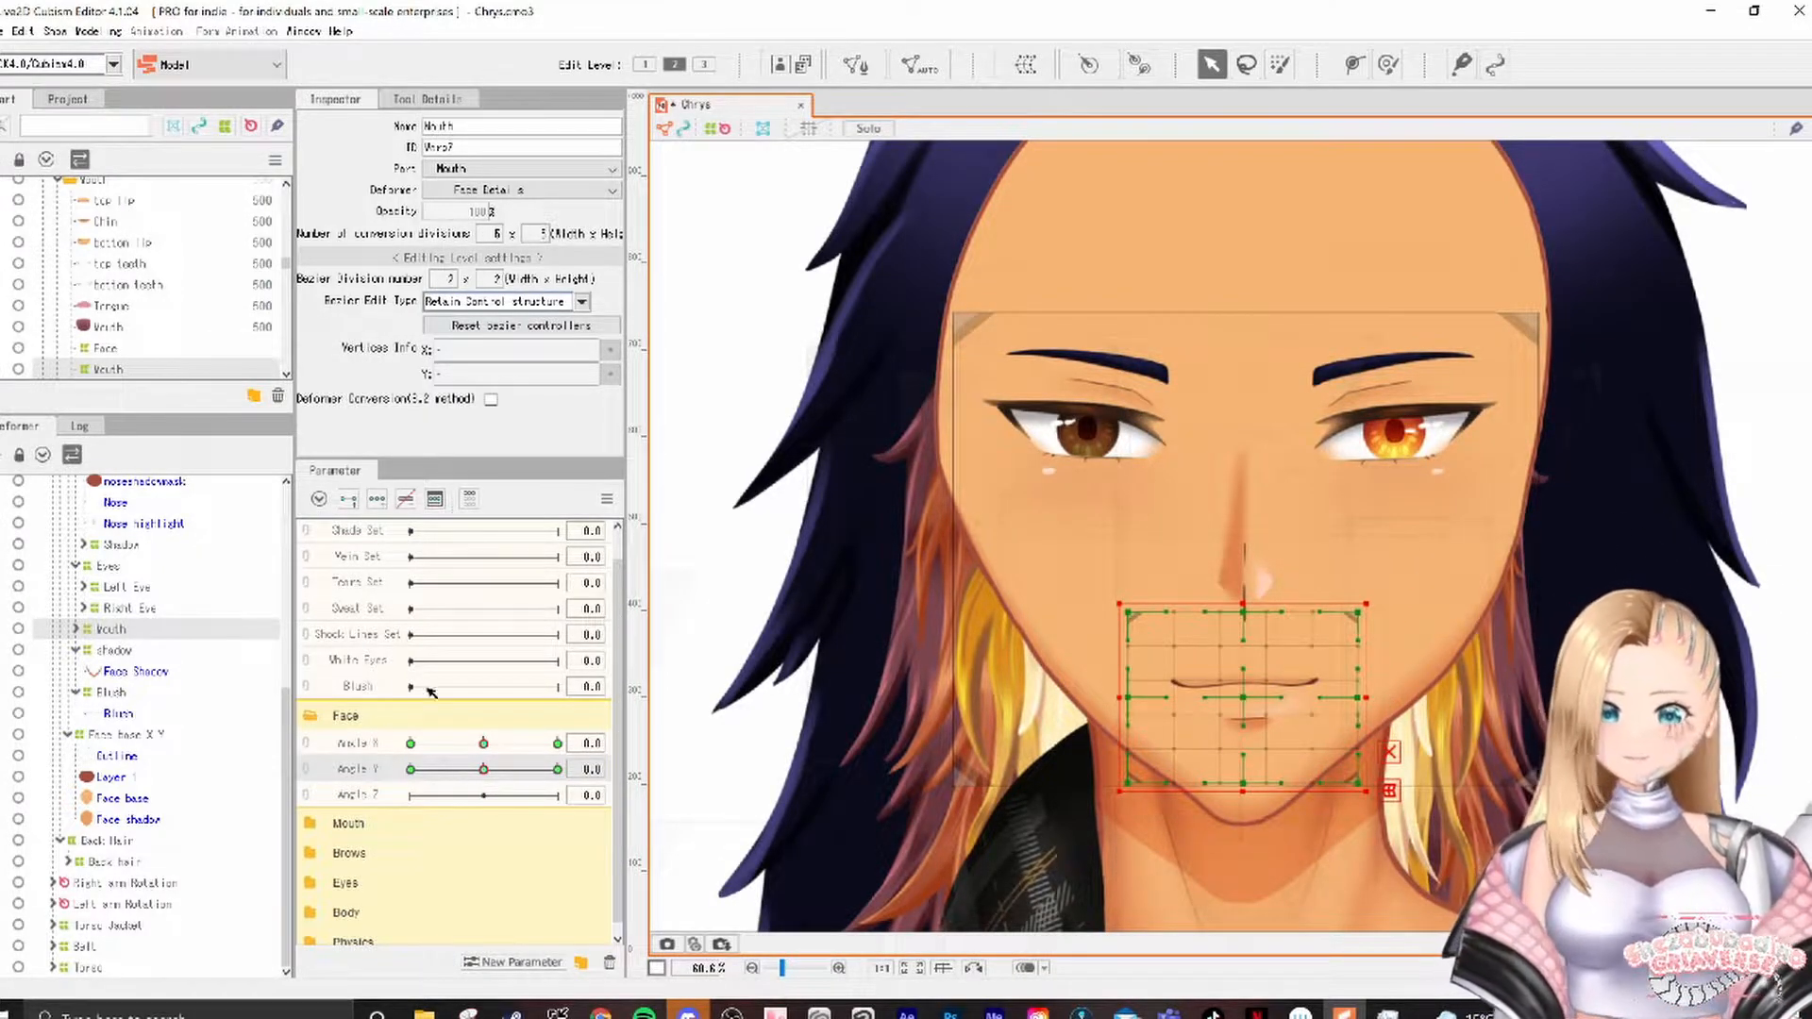
pyautogui.moveTo(483, 769); pyautogui.dragTo(578, 768)
pyautogui.moveTo(1130, 614); pyautogui.dragTo(1041, 555)
pyautogui.scroll(2, 1131, 530)
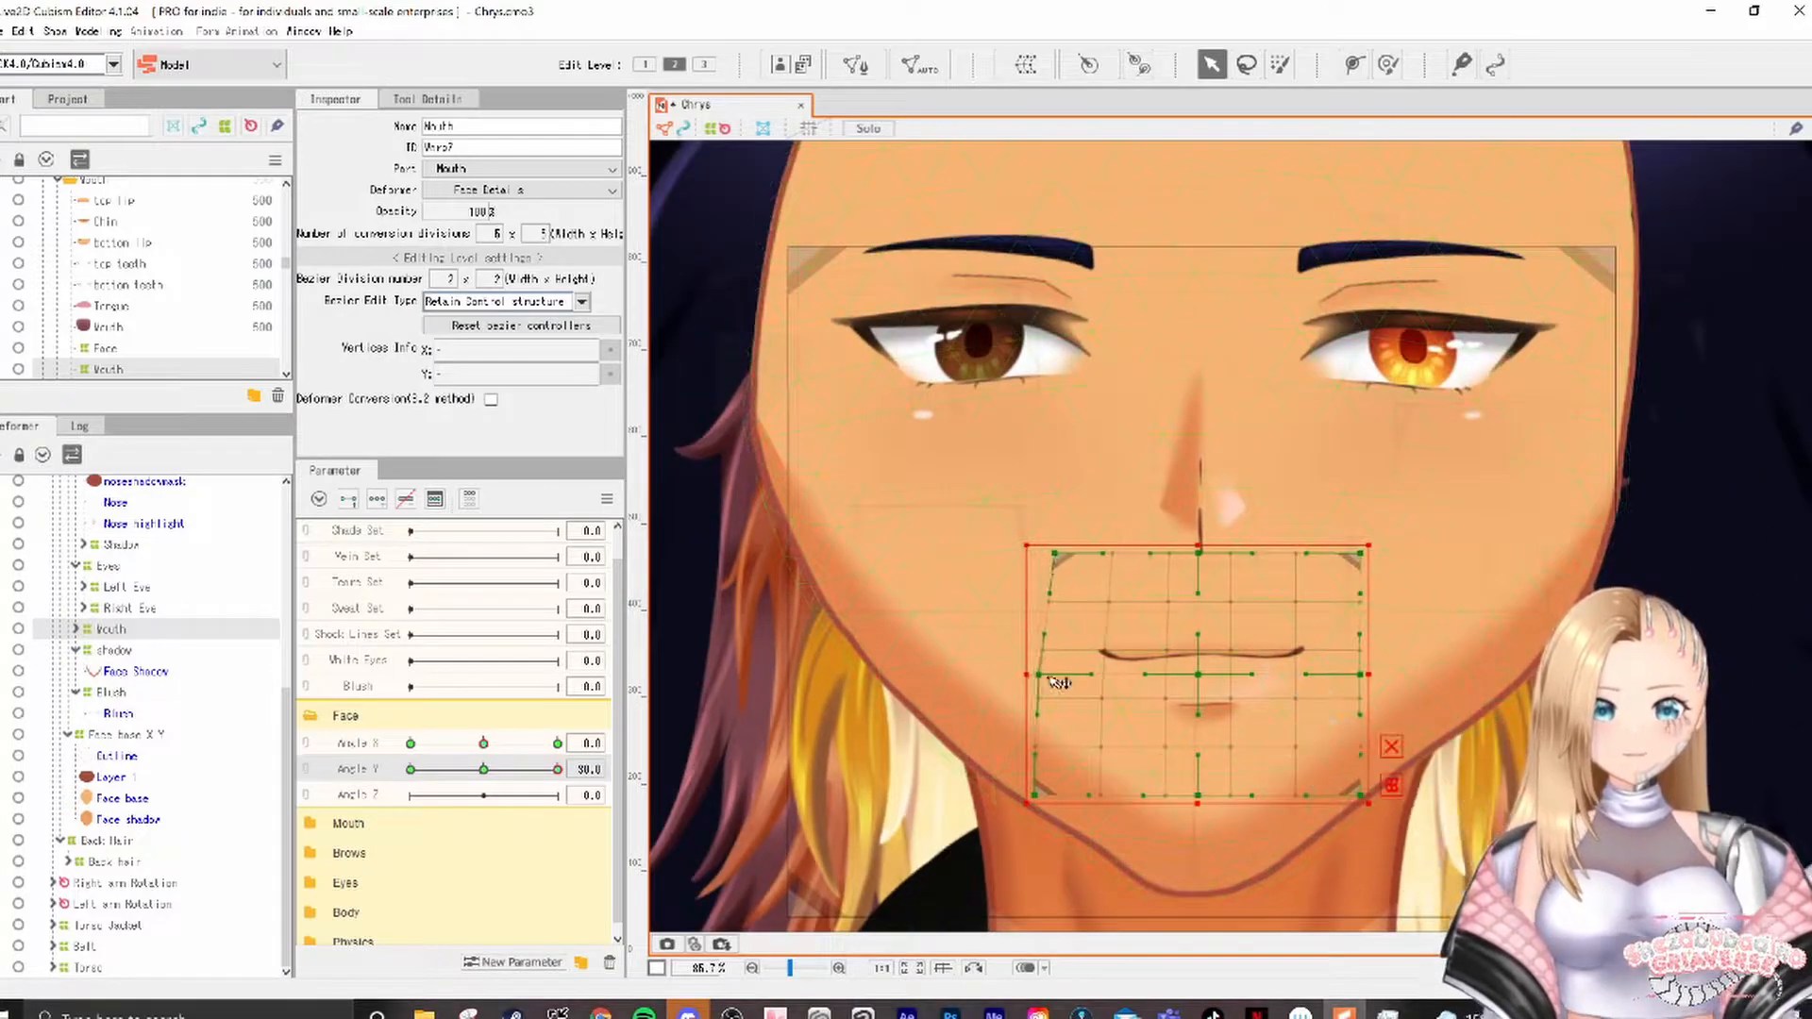
pyautogui.click(606, 499)
pyautogui.click(703, 614)
pyautogui.click(863, 740)
pyautogui.click(411, 770)
pyautogui.moveTo(1170, 732); pyautogui.dragTo(1153, 629)
# Step: Generate the four corner shapes of the Mouth deformer automatically from Angle X and Angle Y
pyautogui.scroll(-2, 1153, 629)
pyautogui.click(607, 500)
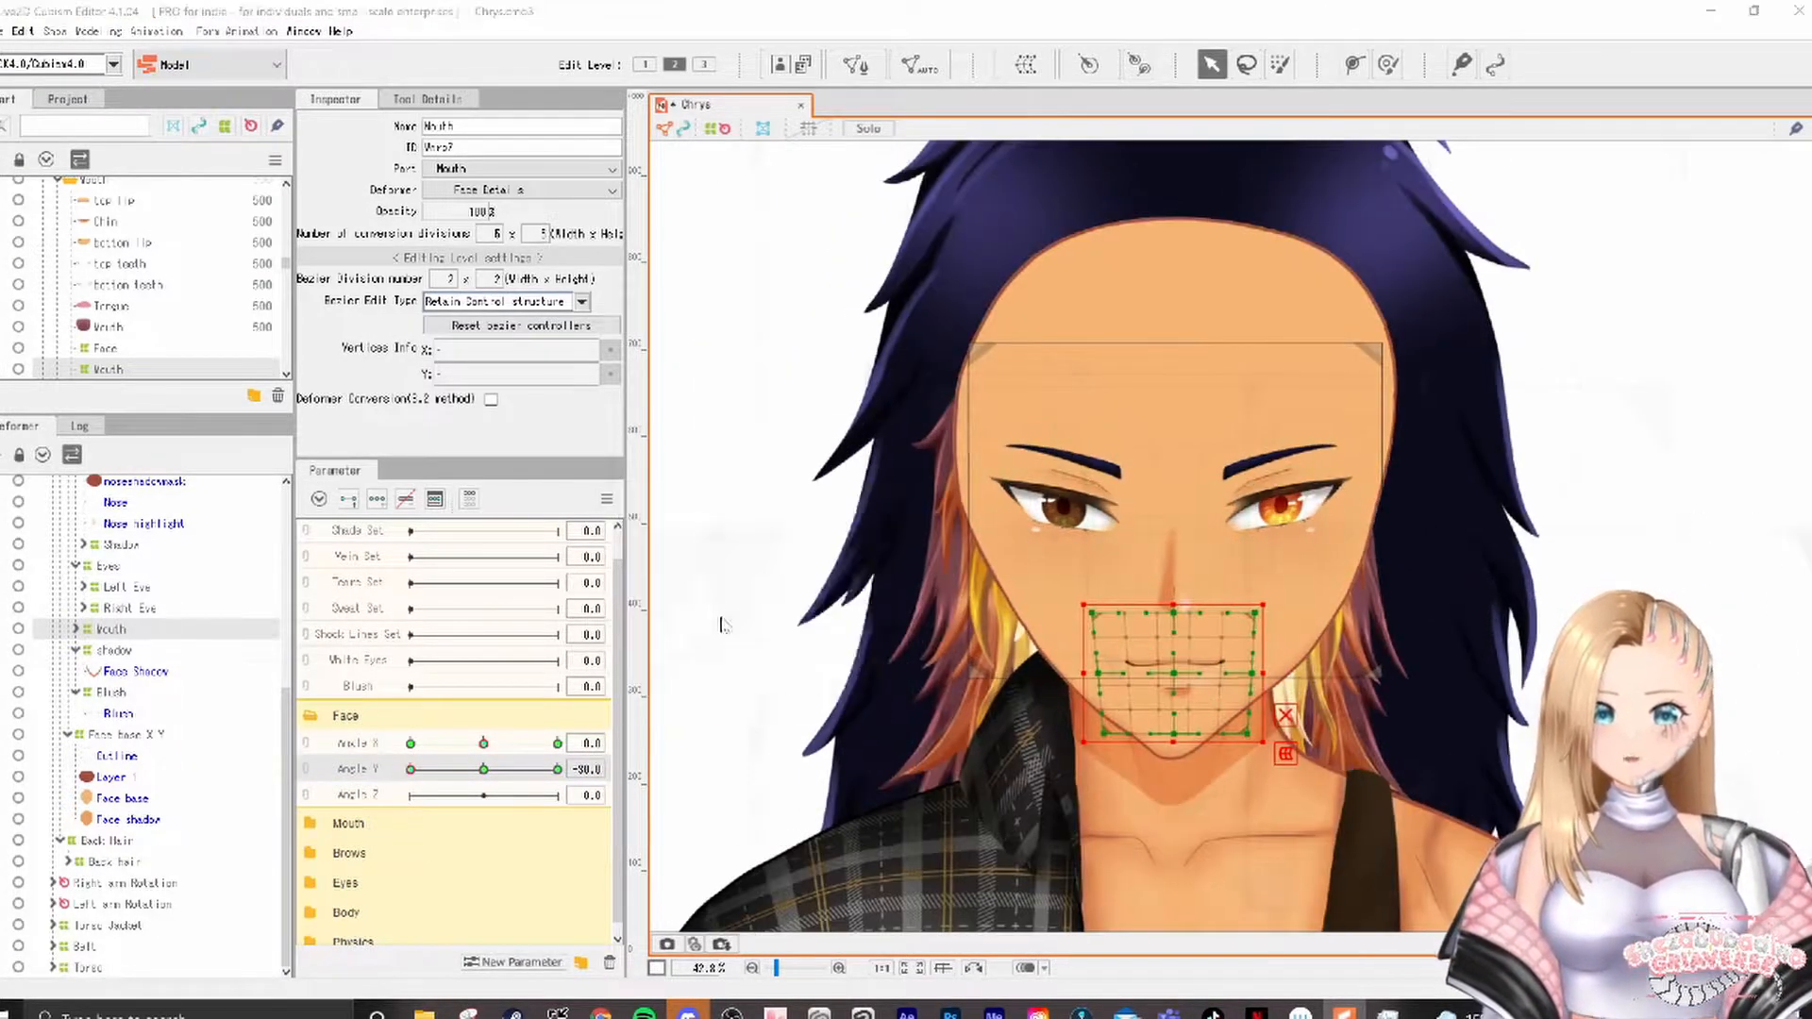
pyautogui.click(725, 619)
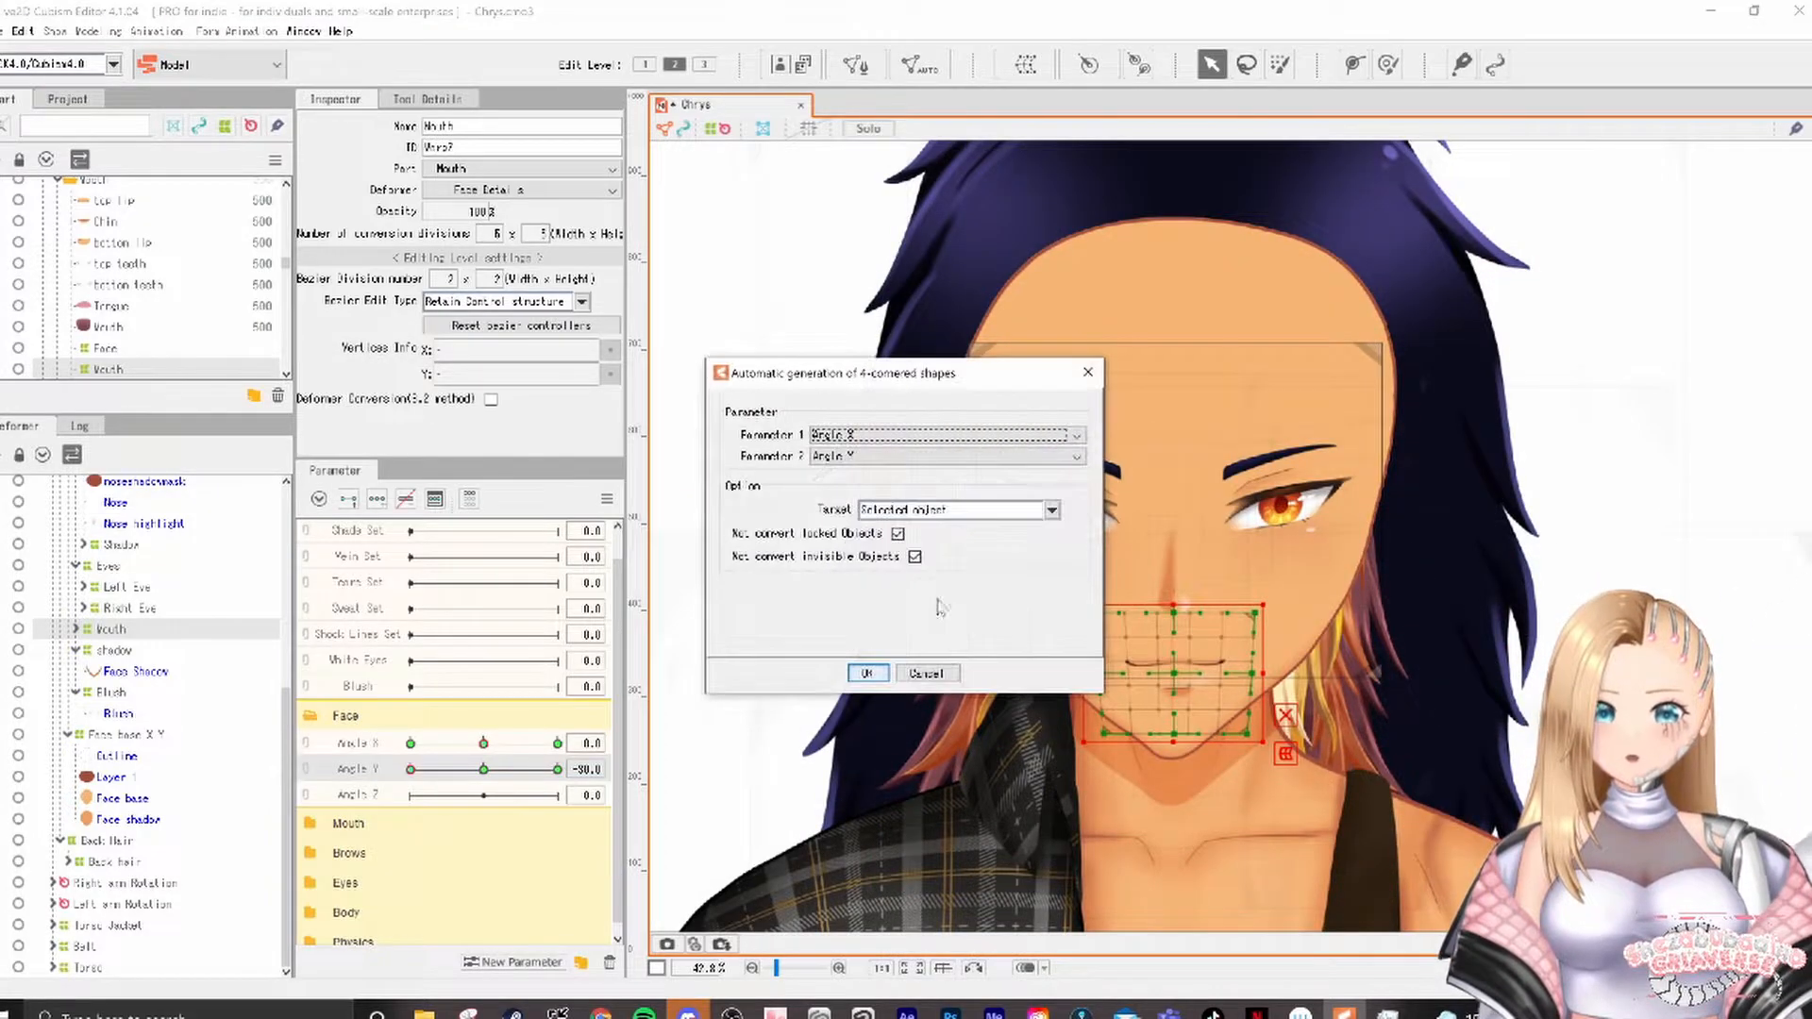
pyautogui.click(865, 674)
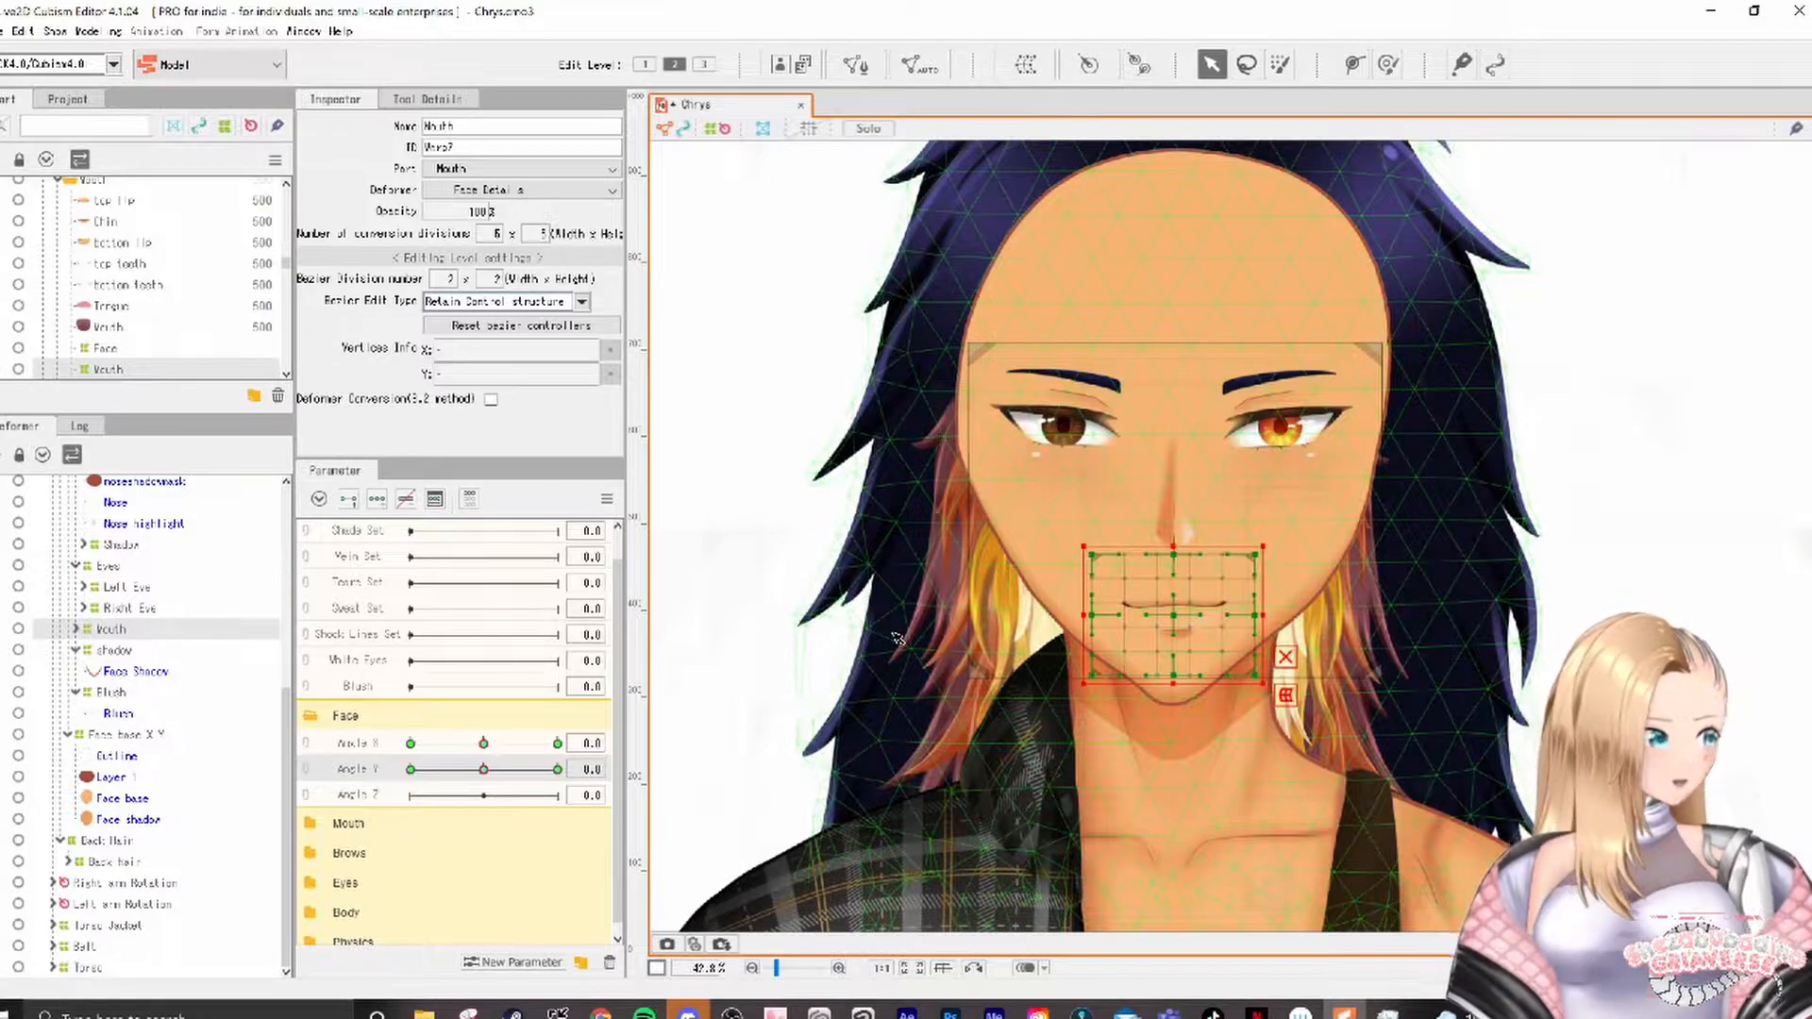
# Step: Link Angle X and Angle Y, then tilt the Mouth deformer and nudge it upward at the Angle X -30, Angle Y -30 corner
pyautogui.click(306, 746)
pyautogui.moveTo(483, 773); pyautogui.dragTo(410, 811)
pyautogui.scroll(2, 1071, 651)
pyautogui.moveTo(1124, 563); pyautogui.dragTo(1144, 563)
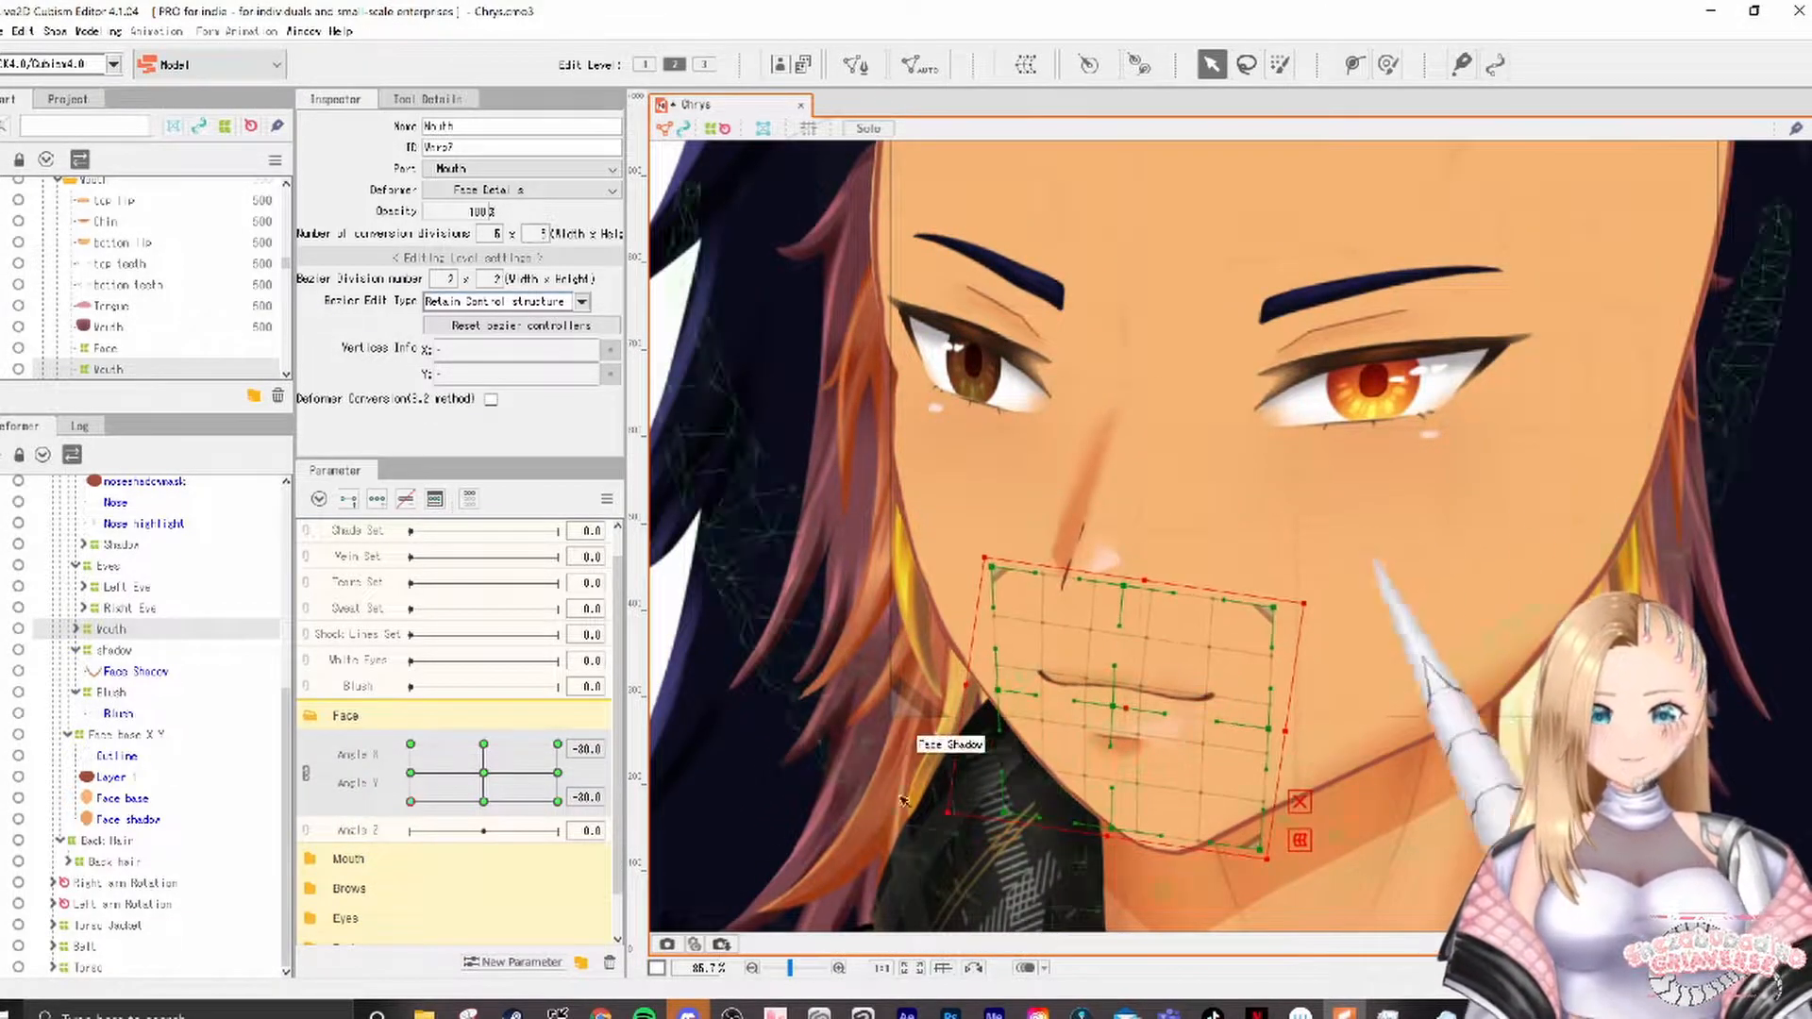
pyautogui.hotkey('shift', 'Up')
pyautogui.moveTo(555, 808); pyautogui.dragTo(374, 820)
# Step: Unlink Angle X and Angle Y and reflect the Mouth deformer's corner shape horizontally to the opposite Angle X side
pyautogui.click(307, 774)
pyautogui.click(607, 502)
pyautogui.click(693, 651)
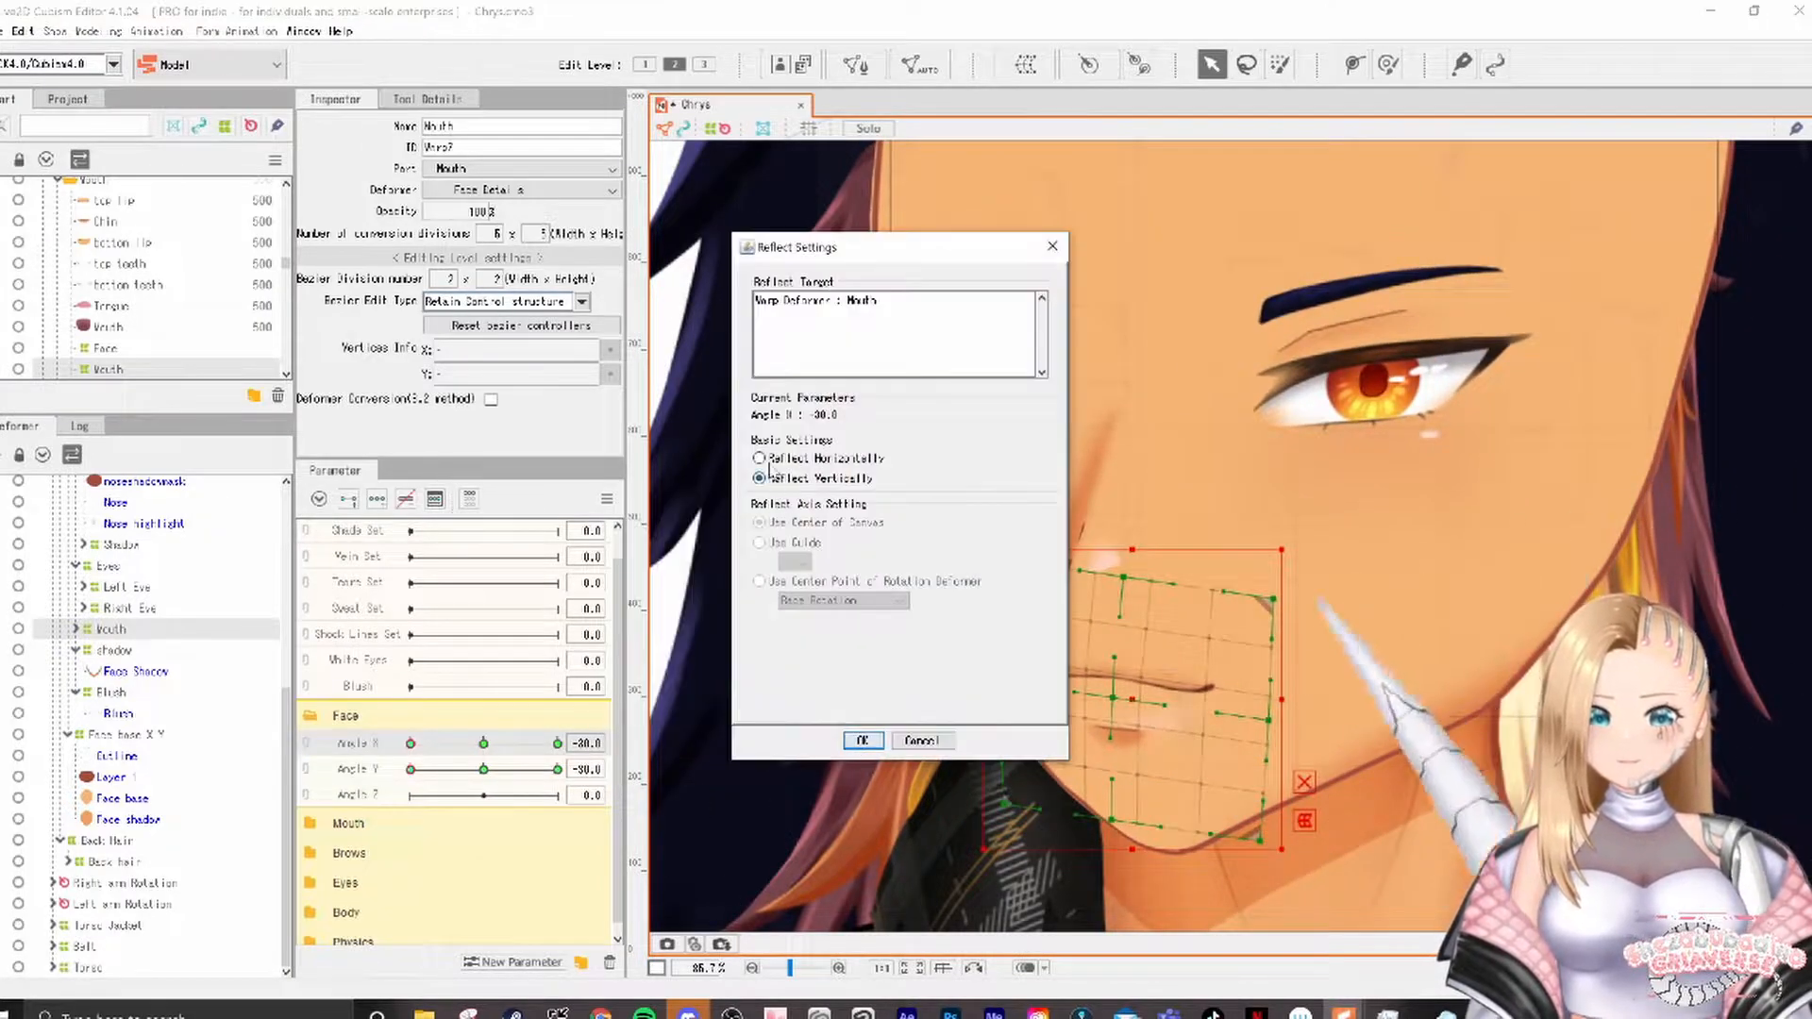
pyautogui.click(866, 740)
# Step: Refine the Mouth deformer's grid at the Angle X 30, Angle Y -30 corner
pyautogui.moveTo(409, 744); pyautogui.dragTo(557, 744)
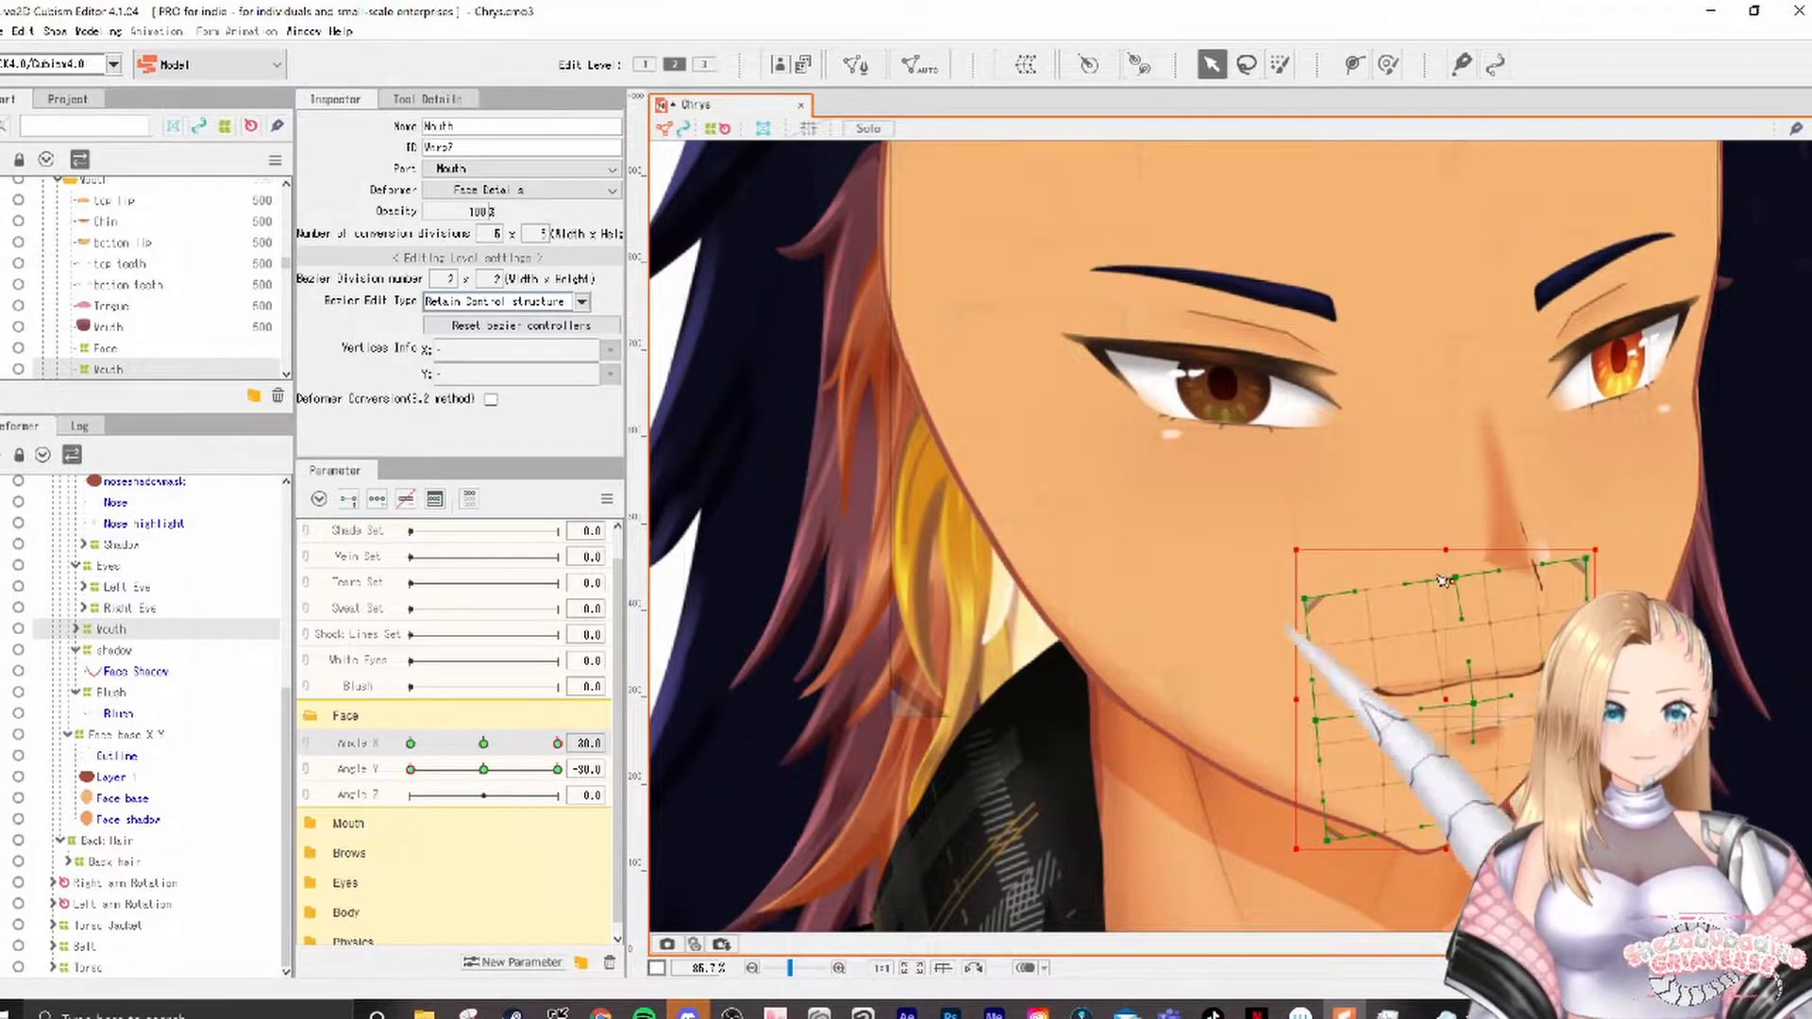
pyautogui.scroll(-2, 1294, 663)
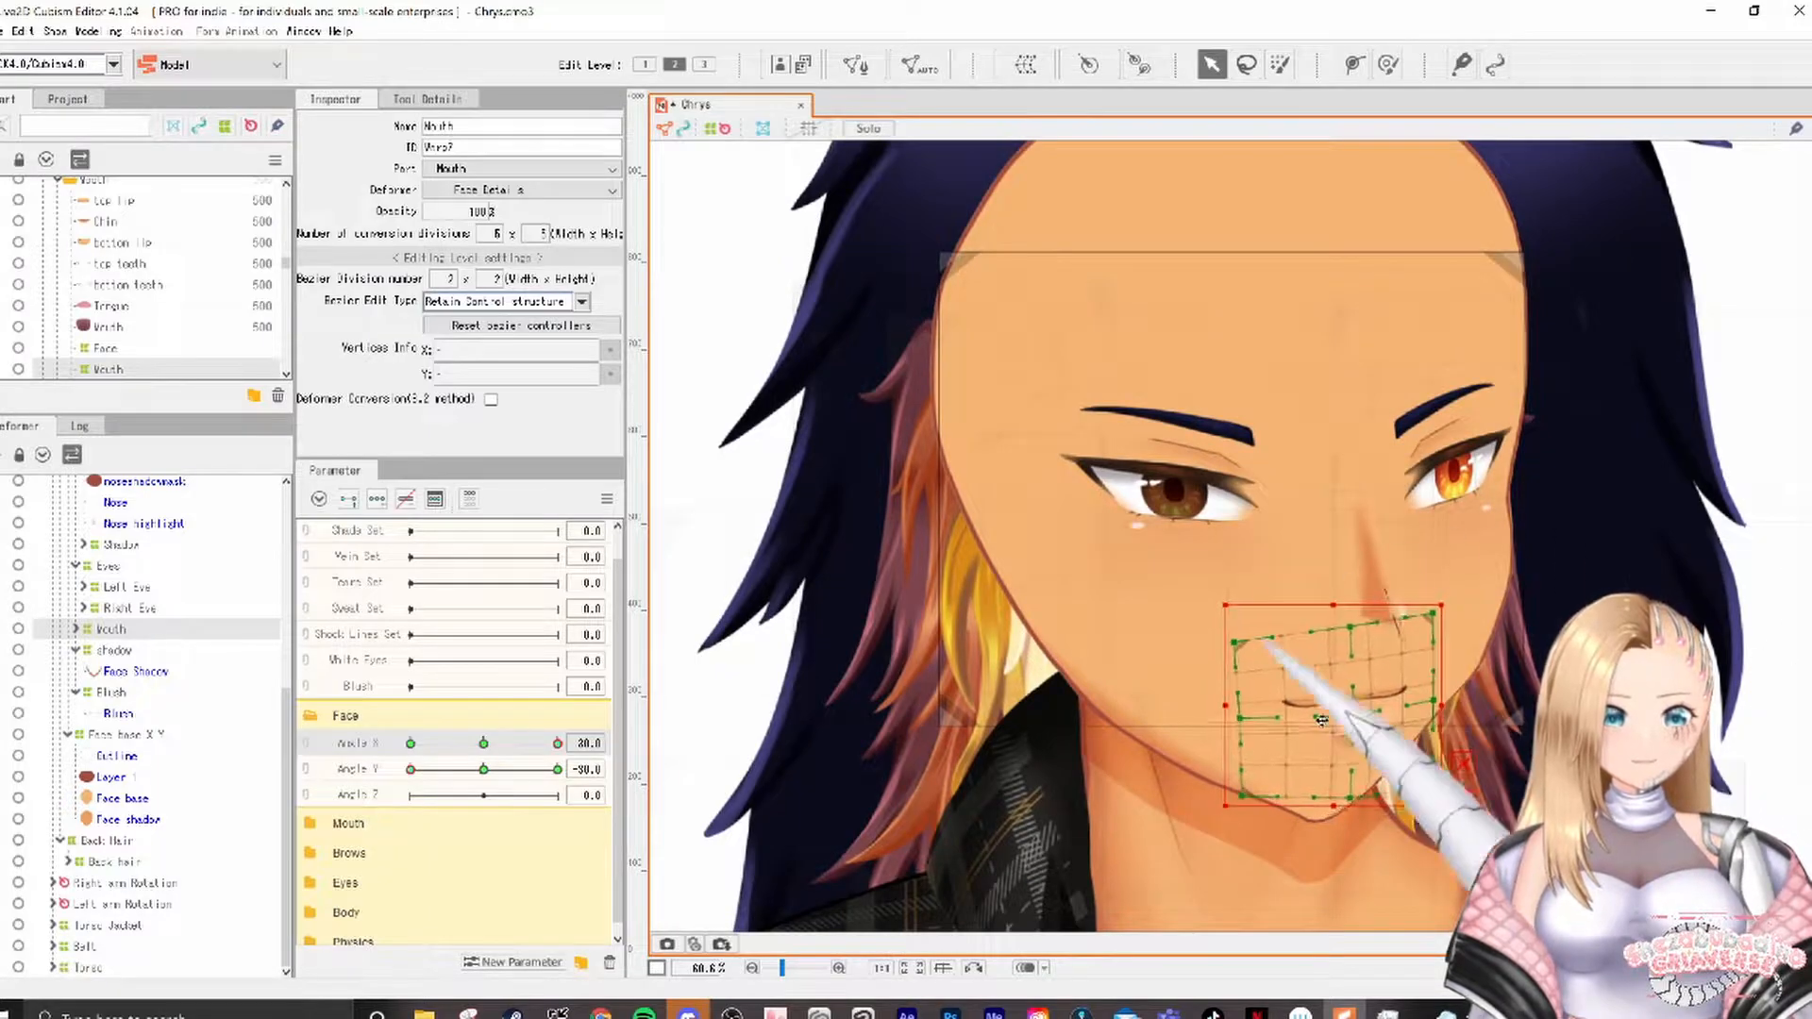
pyautogui.scroll(2, 1321, 720)
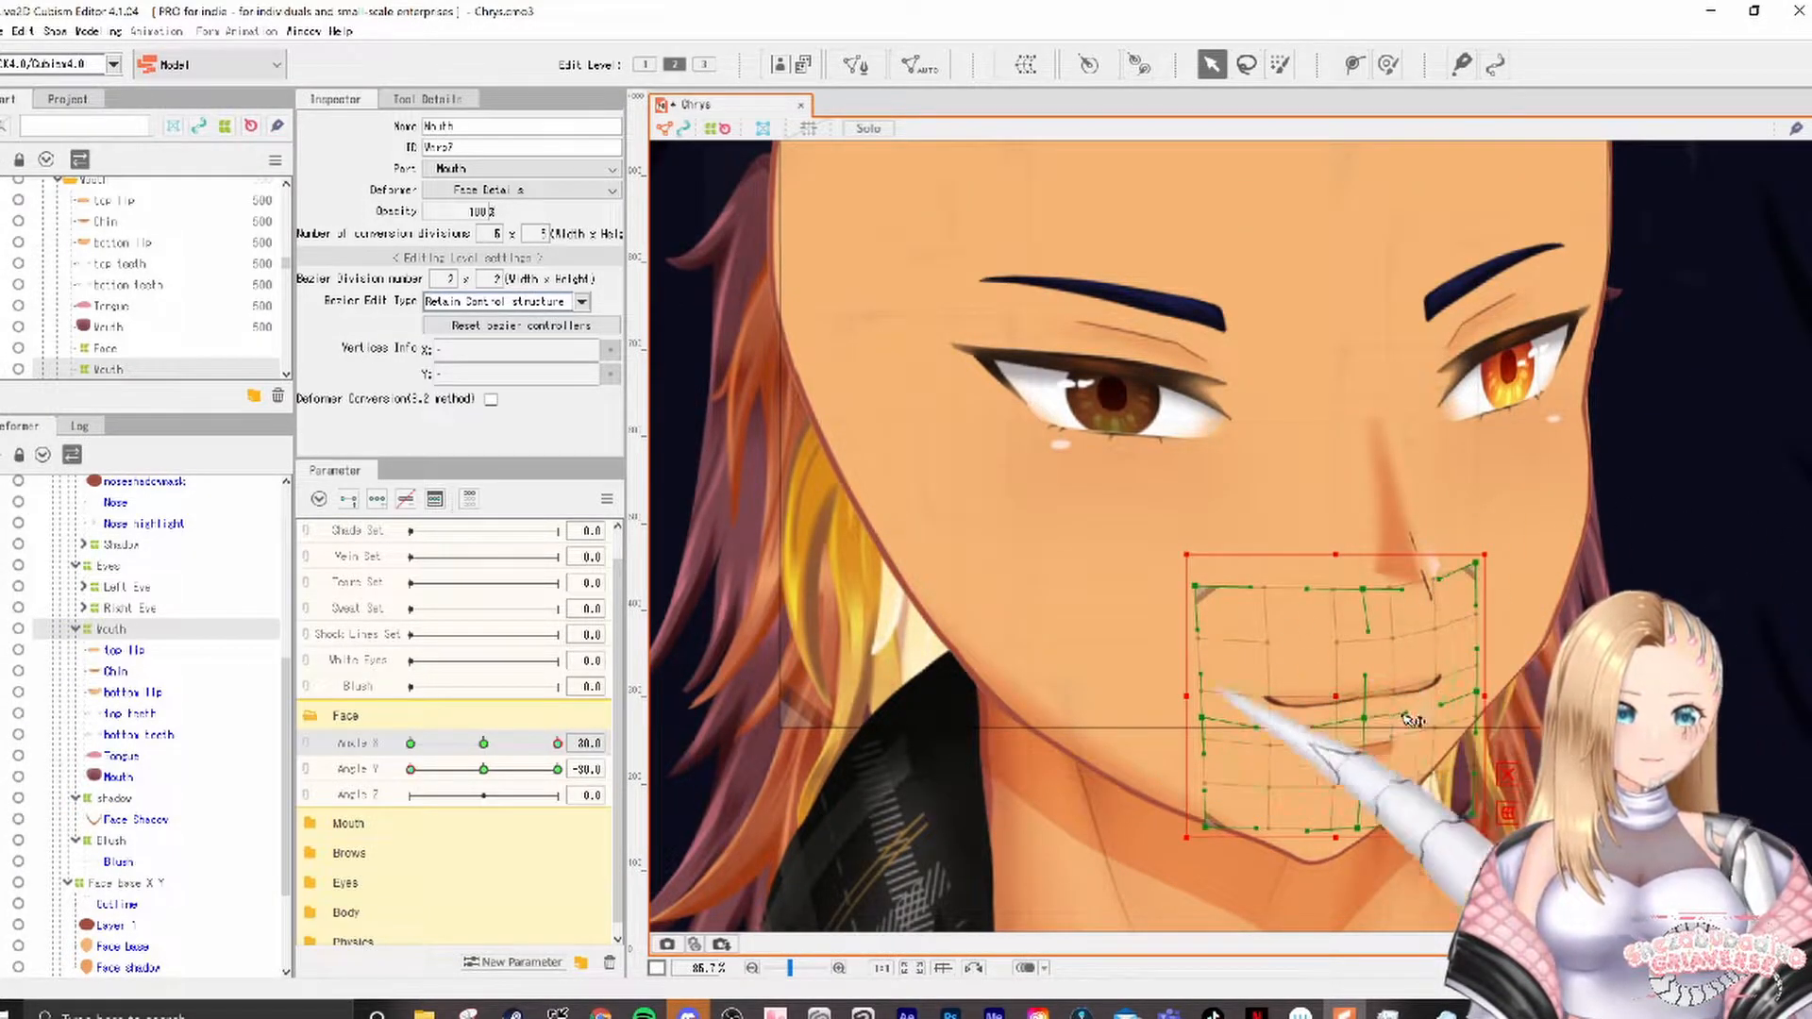
pyautogui.scroll(-2, 1413, 719)
# Step: Tilt the Mouth deformer at the Angle X 30, Angle Y 30 corner and mirror the shape to Angle X -30
pyautogui.moveTo(558, 743); pyautogui.dragTo(483, 743)
pyautogui.click(558, 769)
pyautogui.click(558, 743)
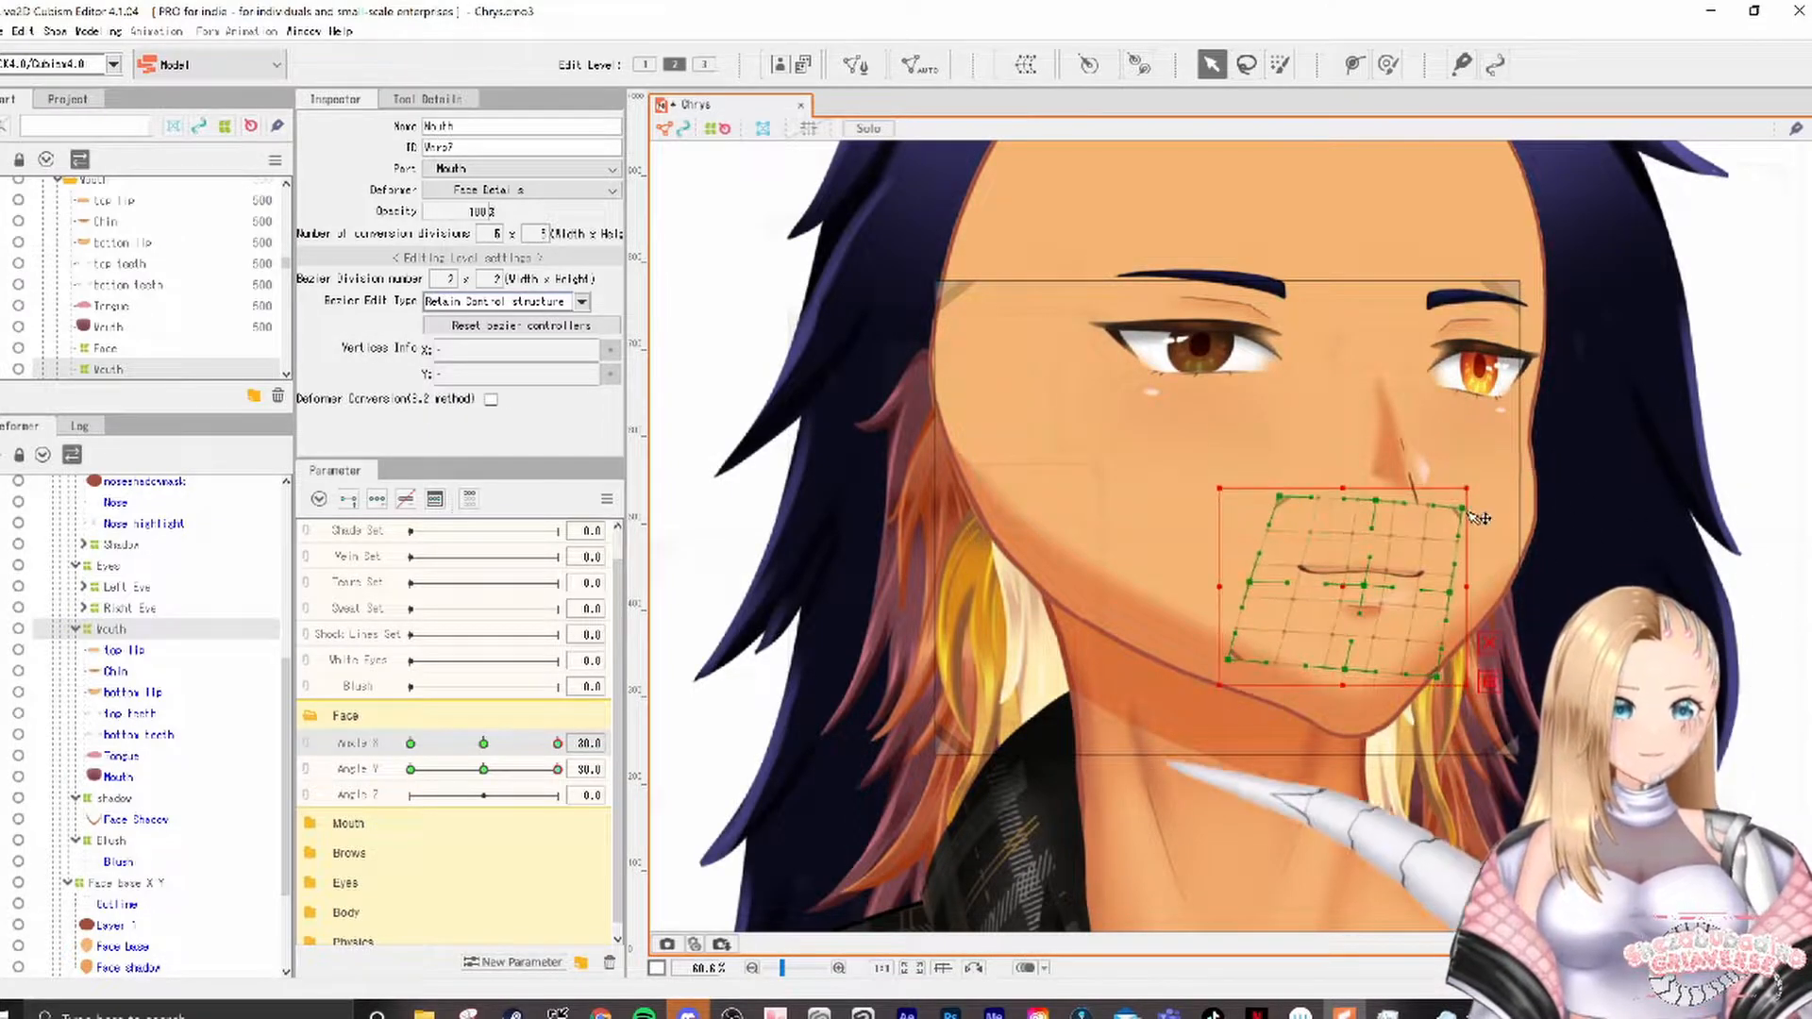
pyautogui.moveTo(558, 743); pyautogui.dragTo(411, 744)
pyautogui.click(607, 499)
pyautogui.click(703, 639)
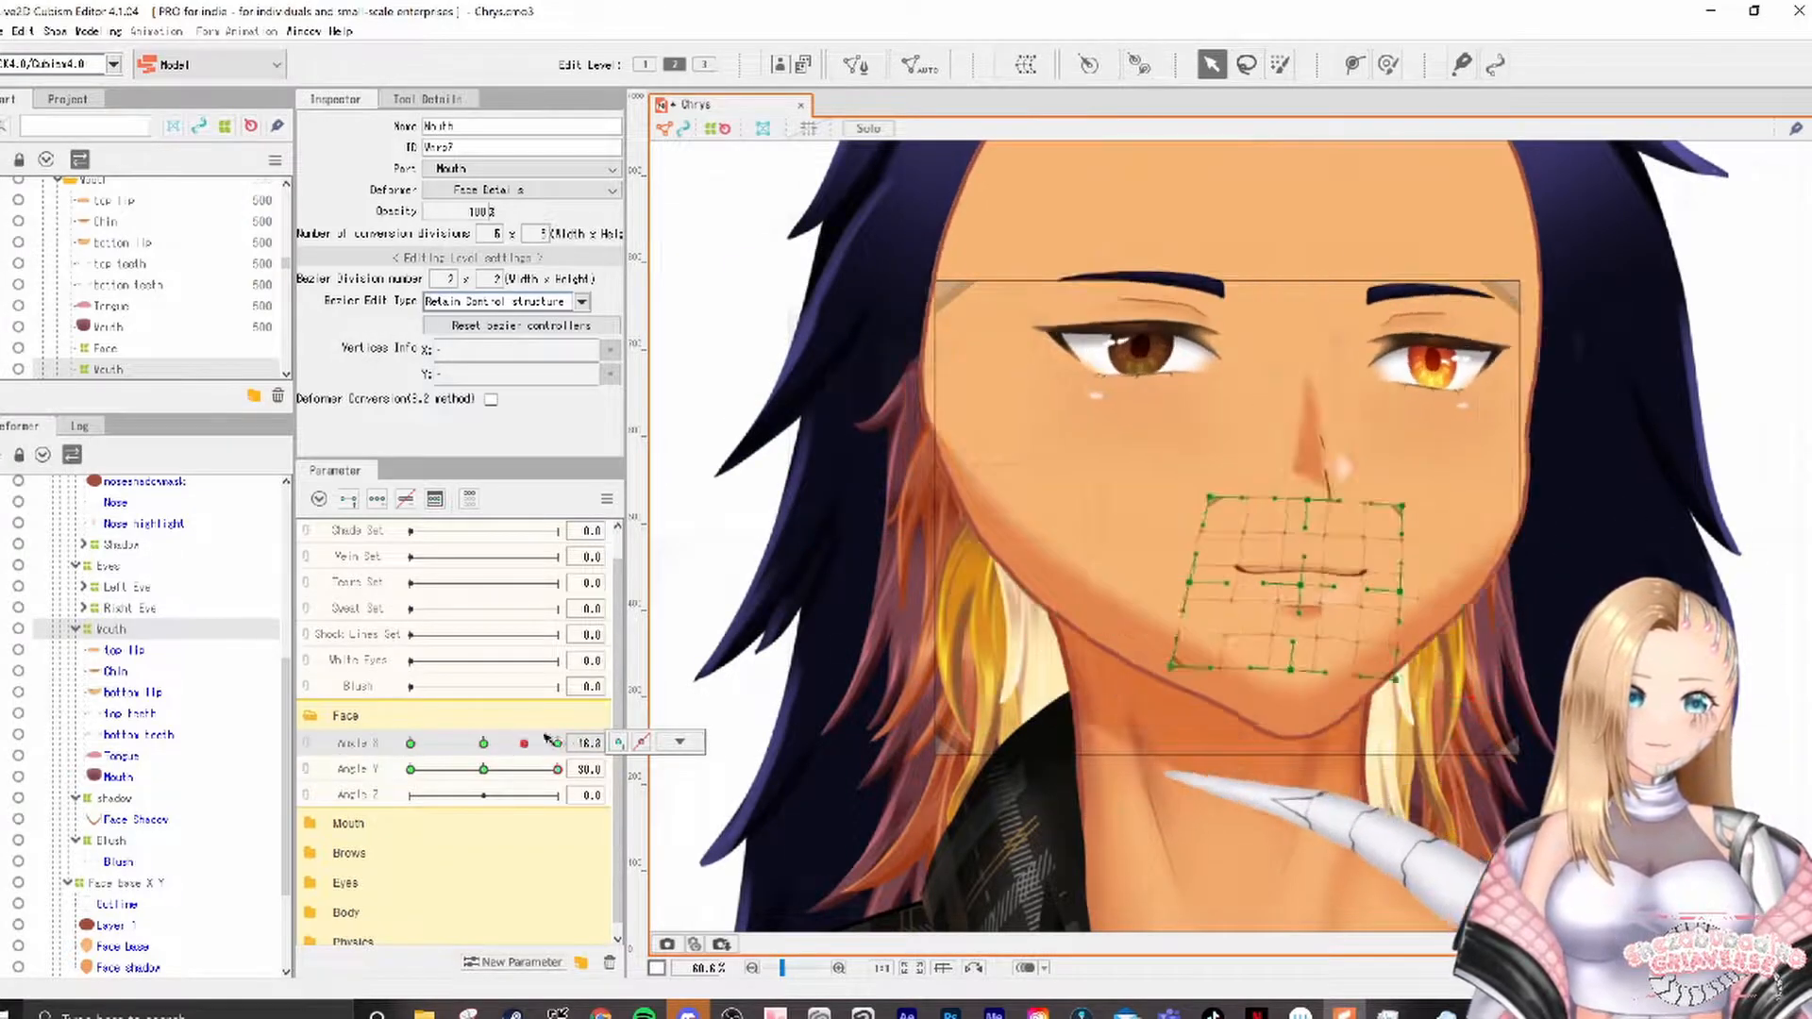
# Step: Relink Angle X and Angle Y, preview the mouth across the head's movement range and reset all parameters to their defaults
pyautogui.click(719, 129)
pyautogui.click(306, 743)
pyautogui.moveTo(411, 744); pyautogui.dragTo(348, 814)
pyautogui.click(108, 566)
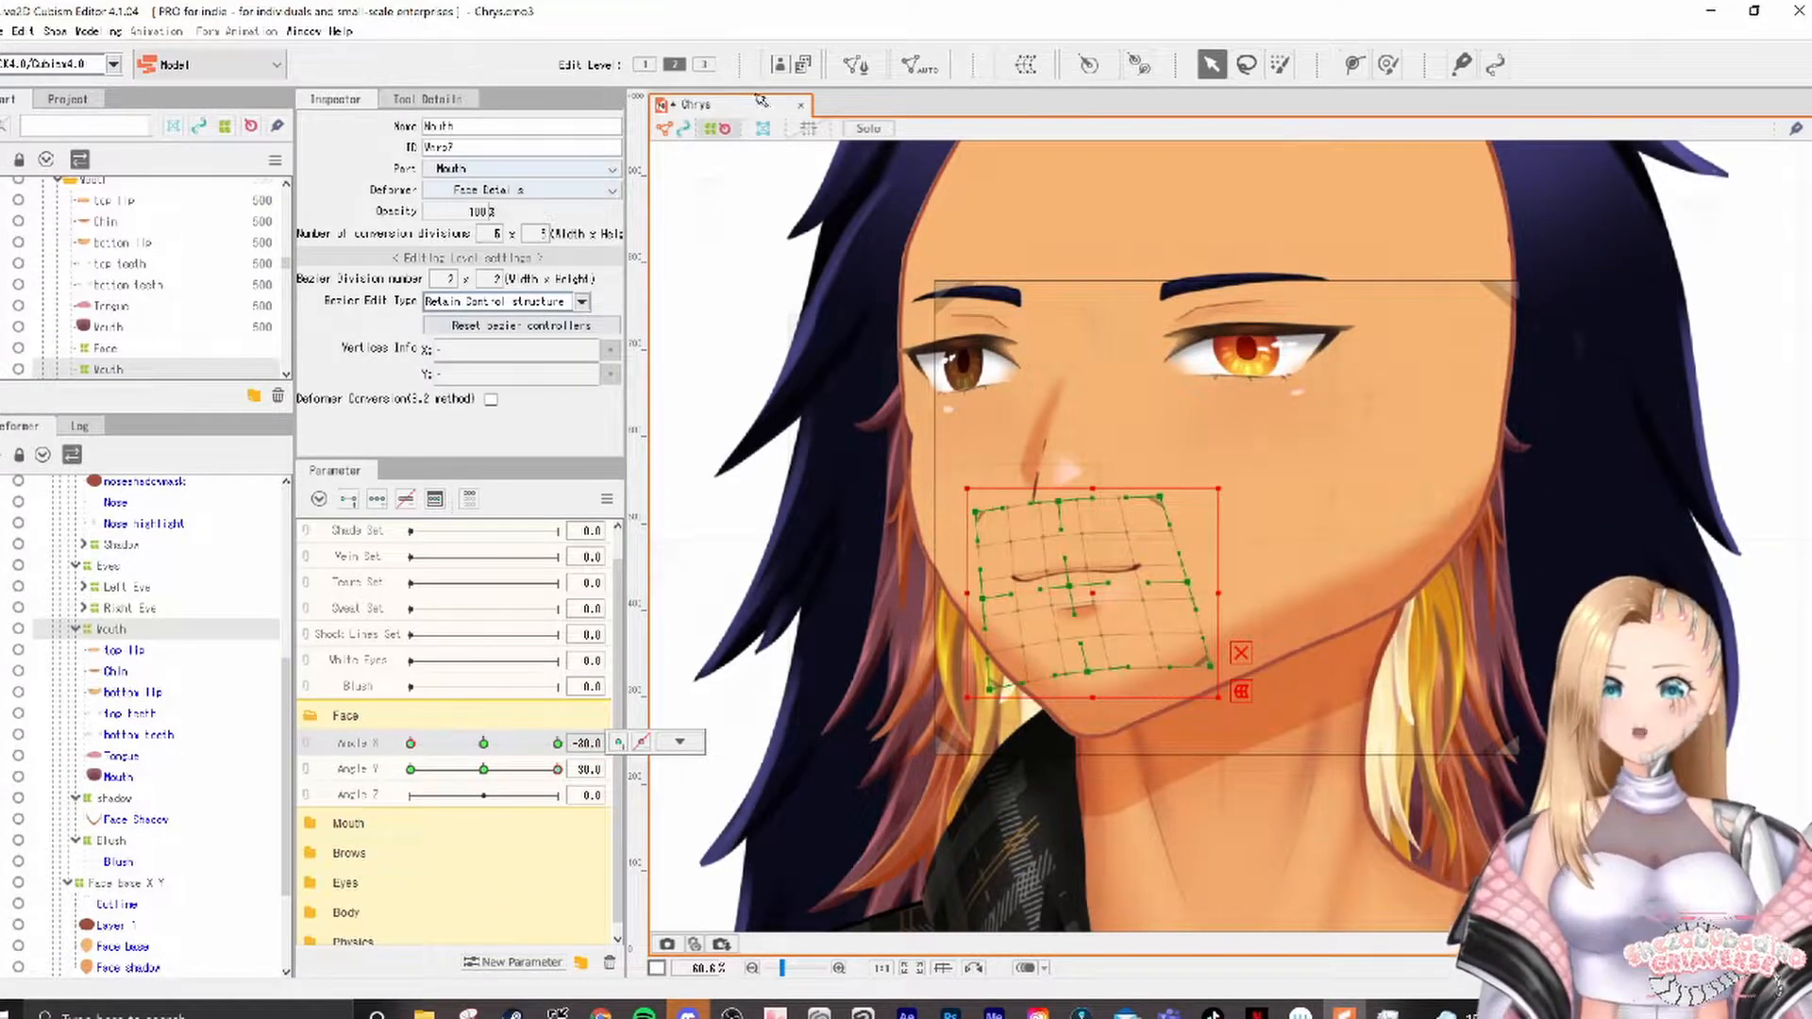
pyautogui.click(723, 130)
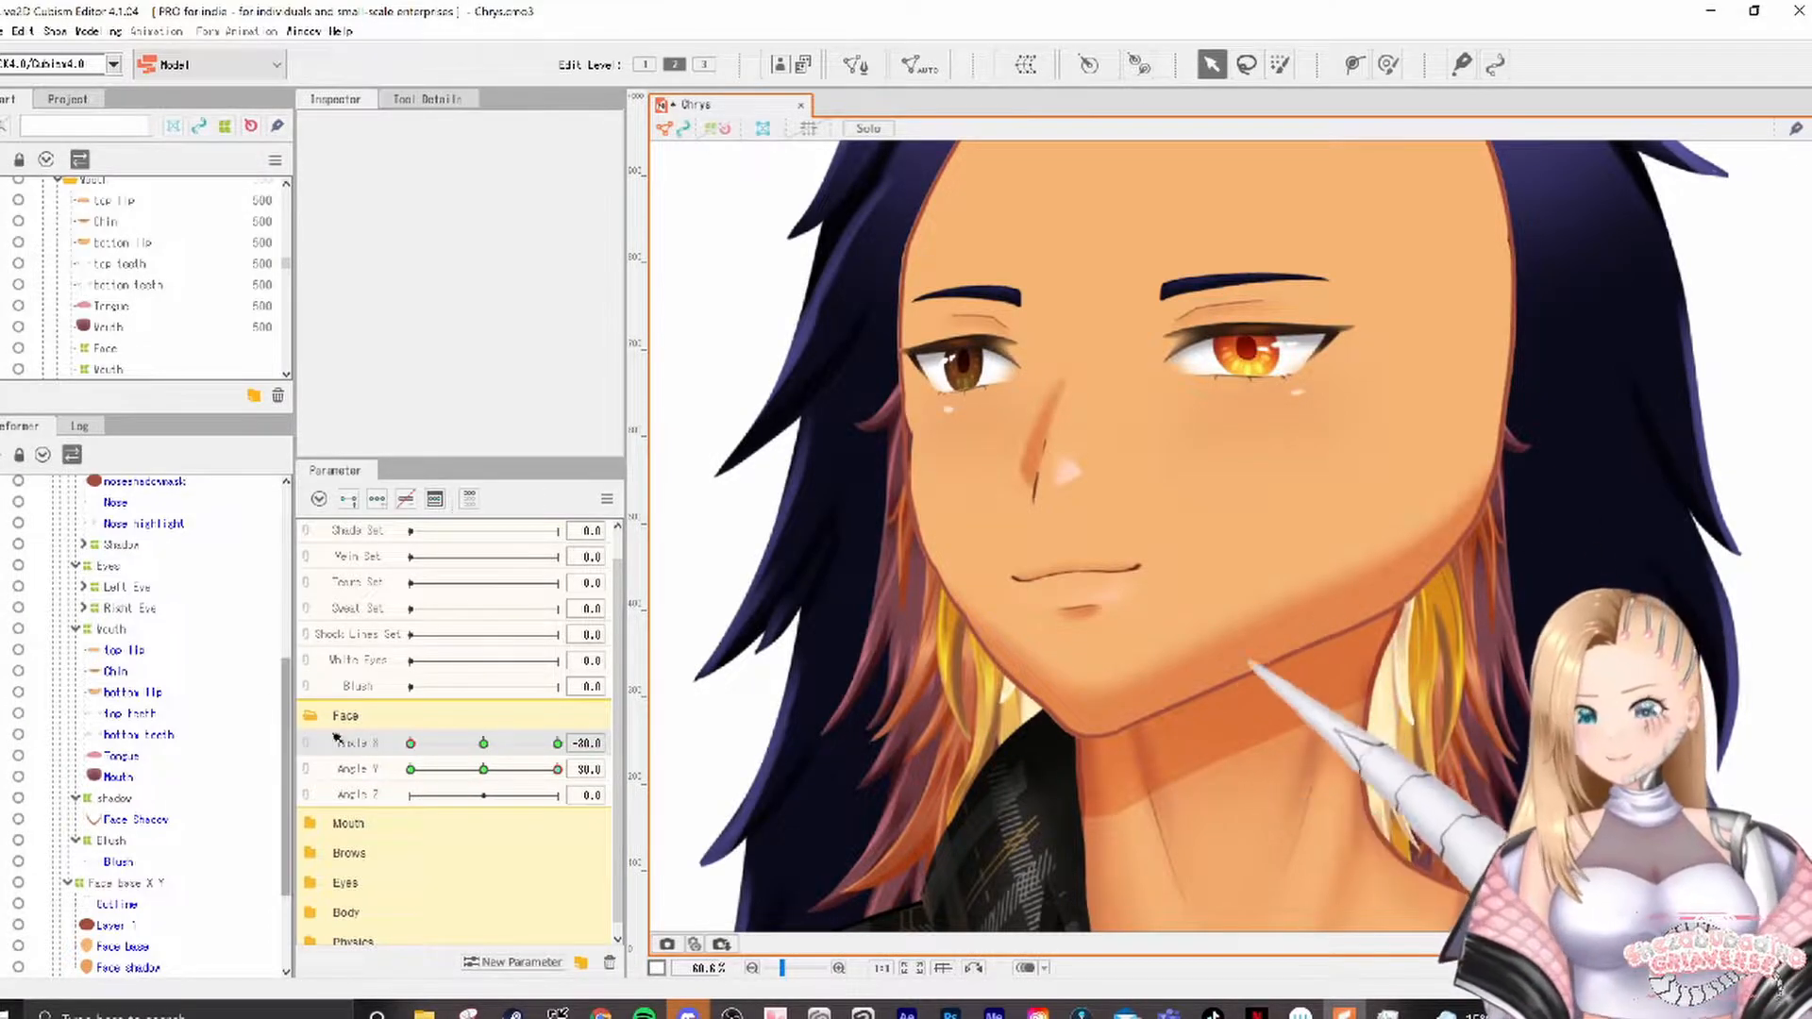
pyautogui.click(484, 782)
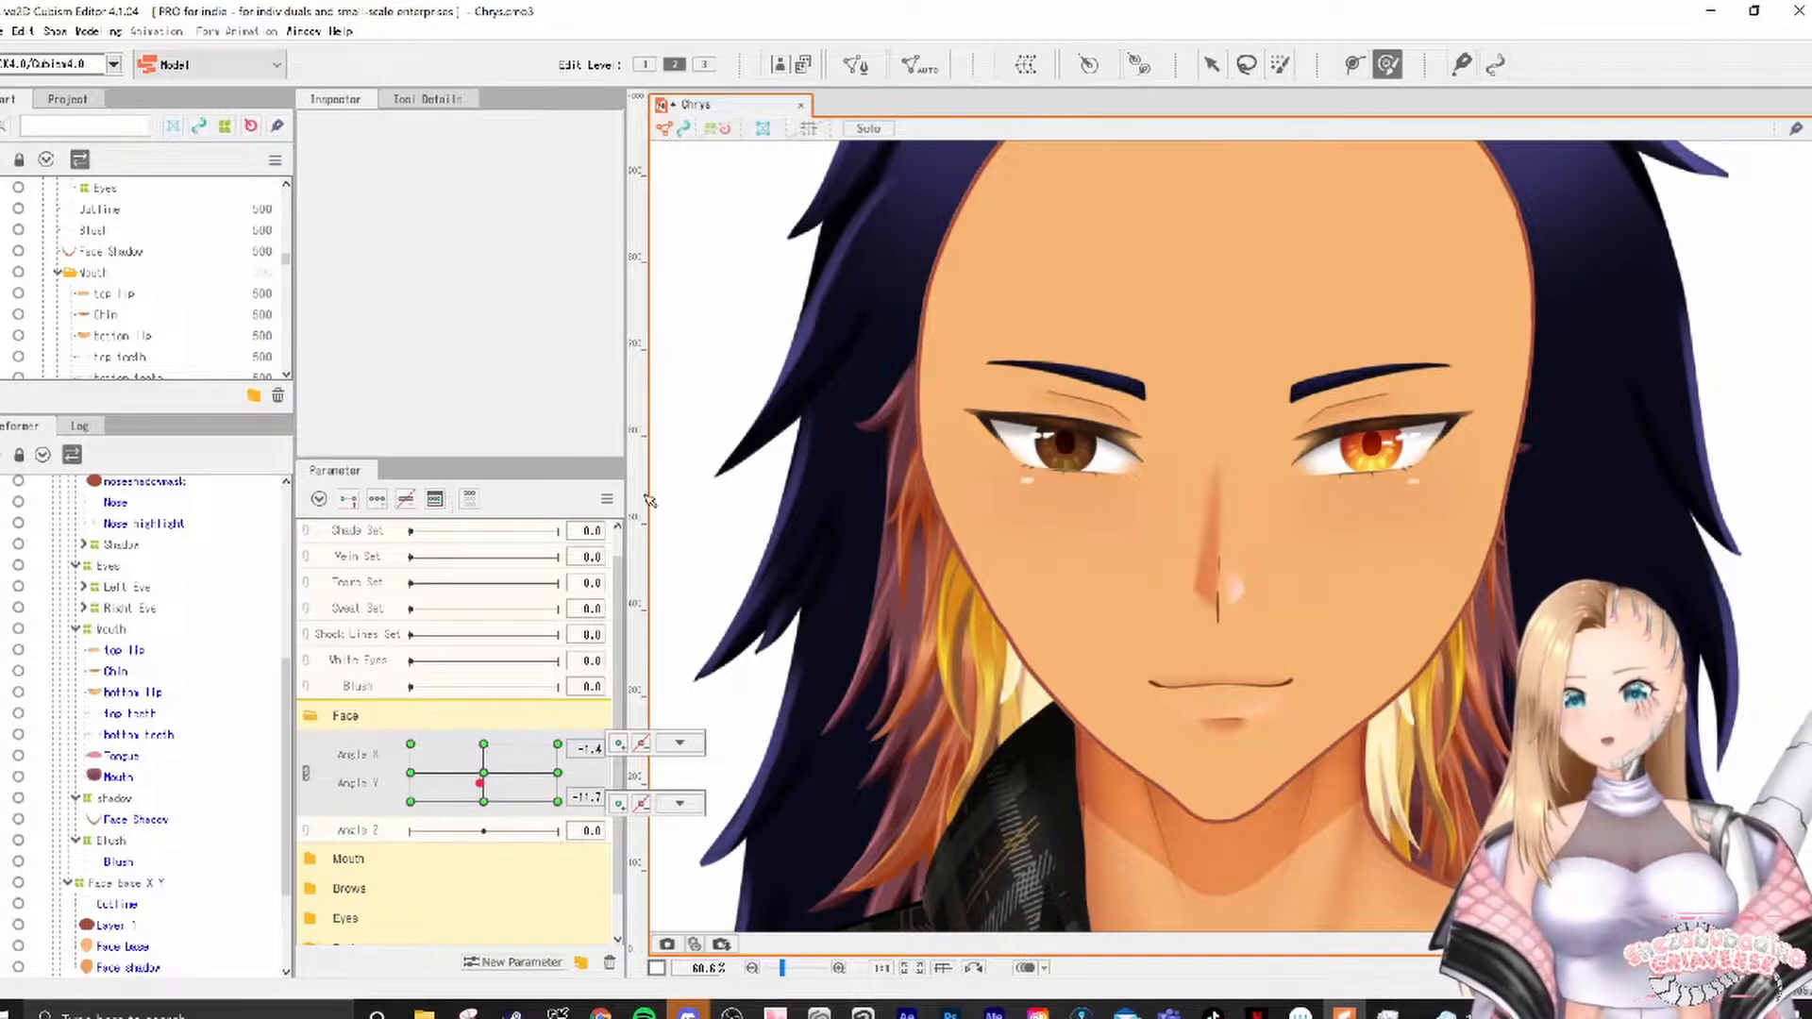
pyautogui.click(608, 500)
pyautogui.click(685, 501)
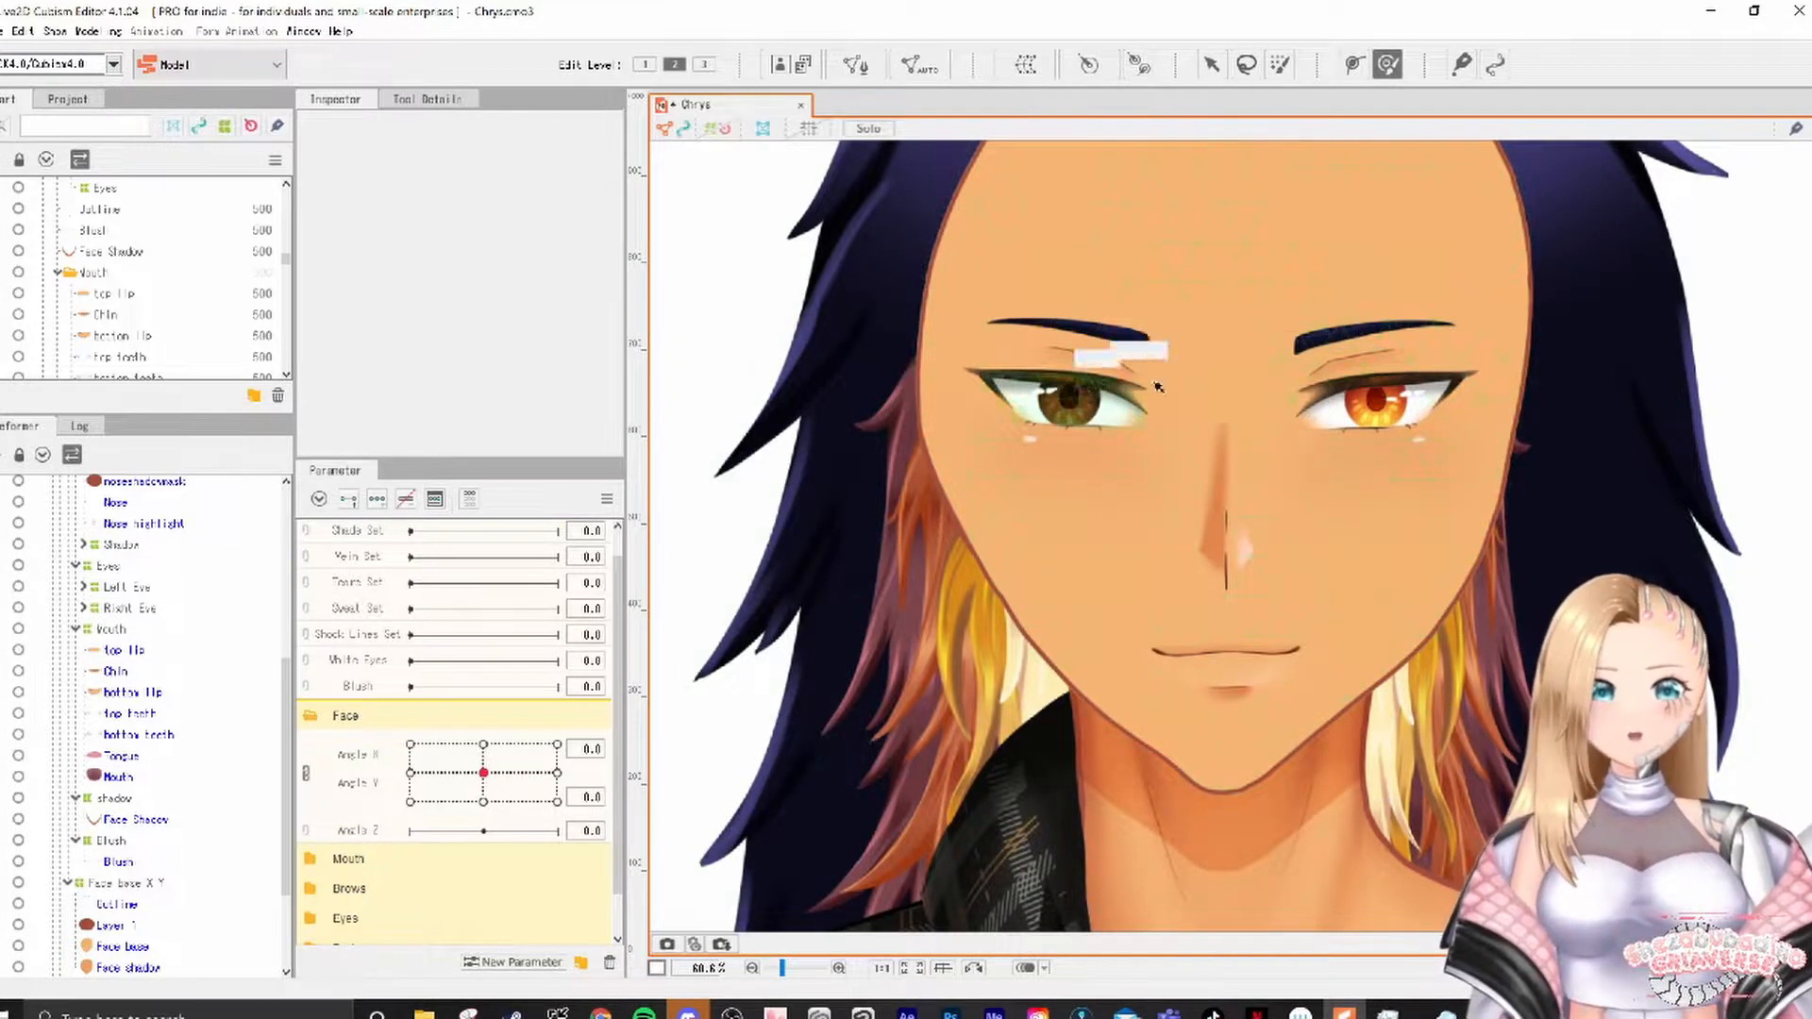
# Step: Make the Hair Front part visible and select its top fringe mesh
pyautogui.scroll(-2, 1406, 397)
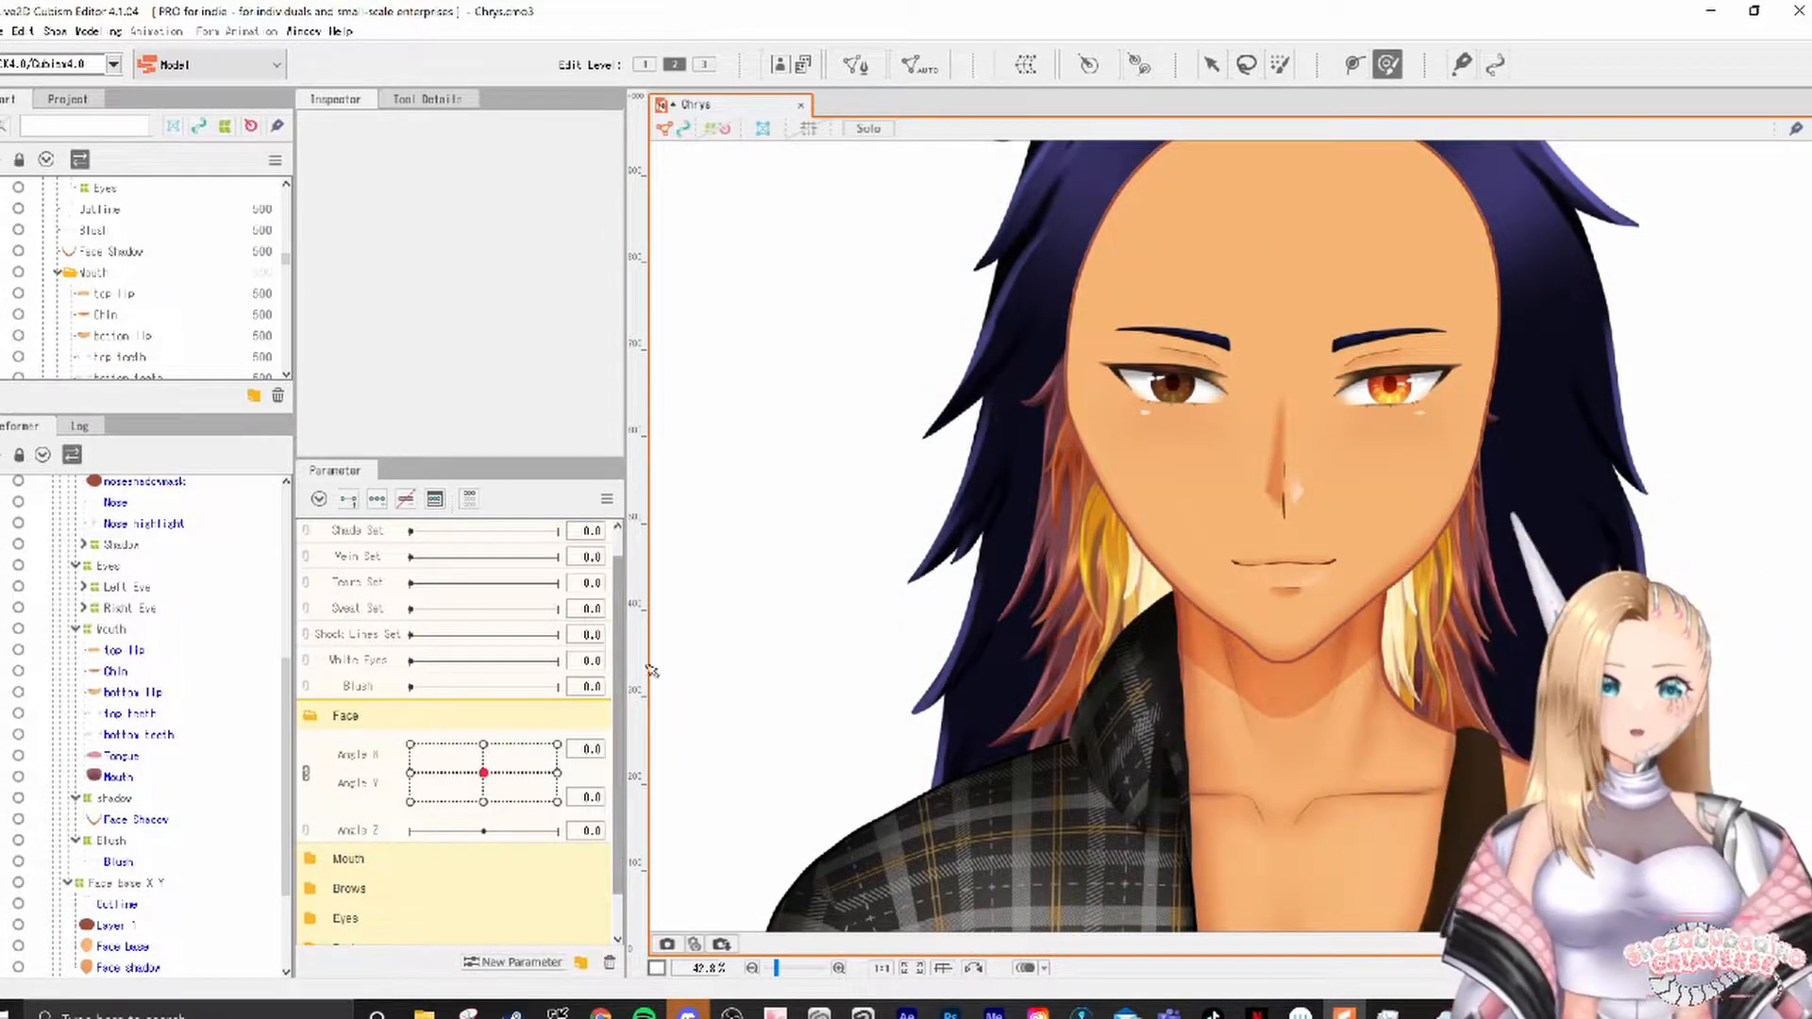
pyautogui.moveTo(1141, 288); pyautogui.dragTo(1092, 473)
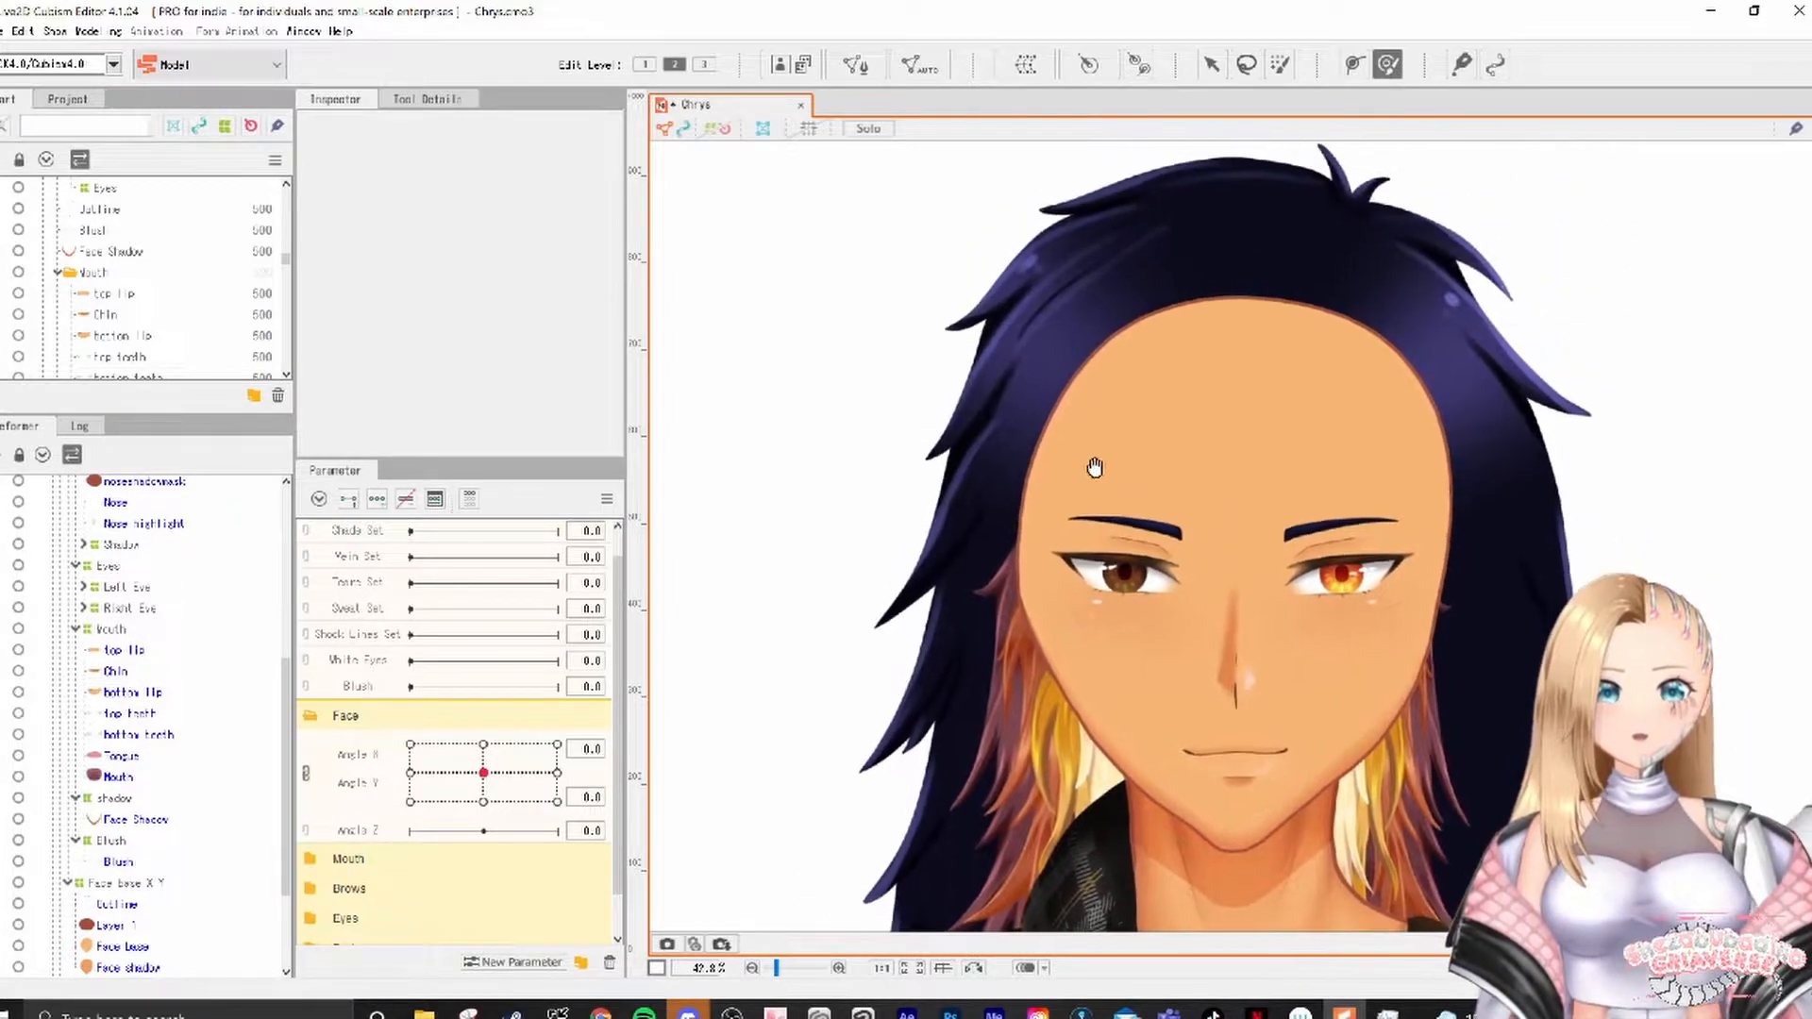
pyautogui.scroll(5, 16, 215)
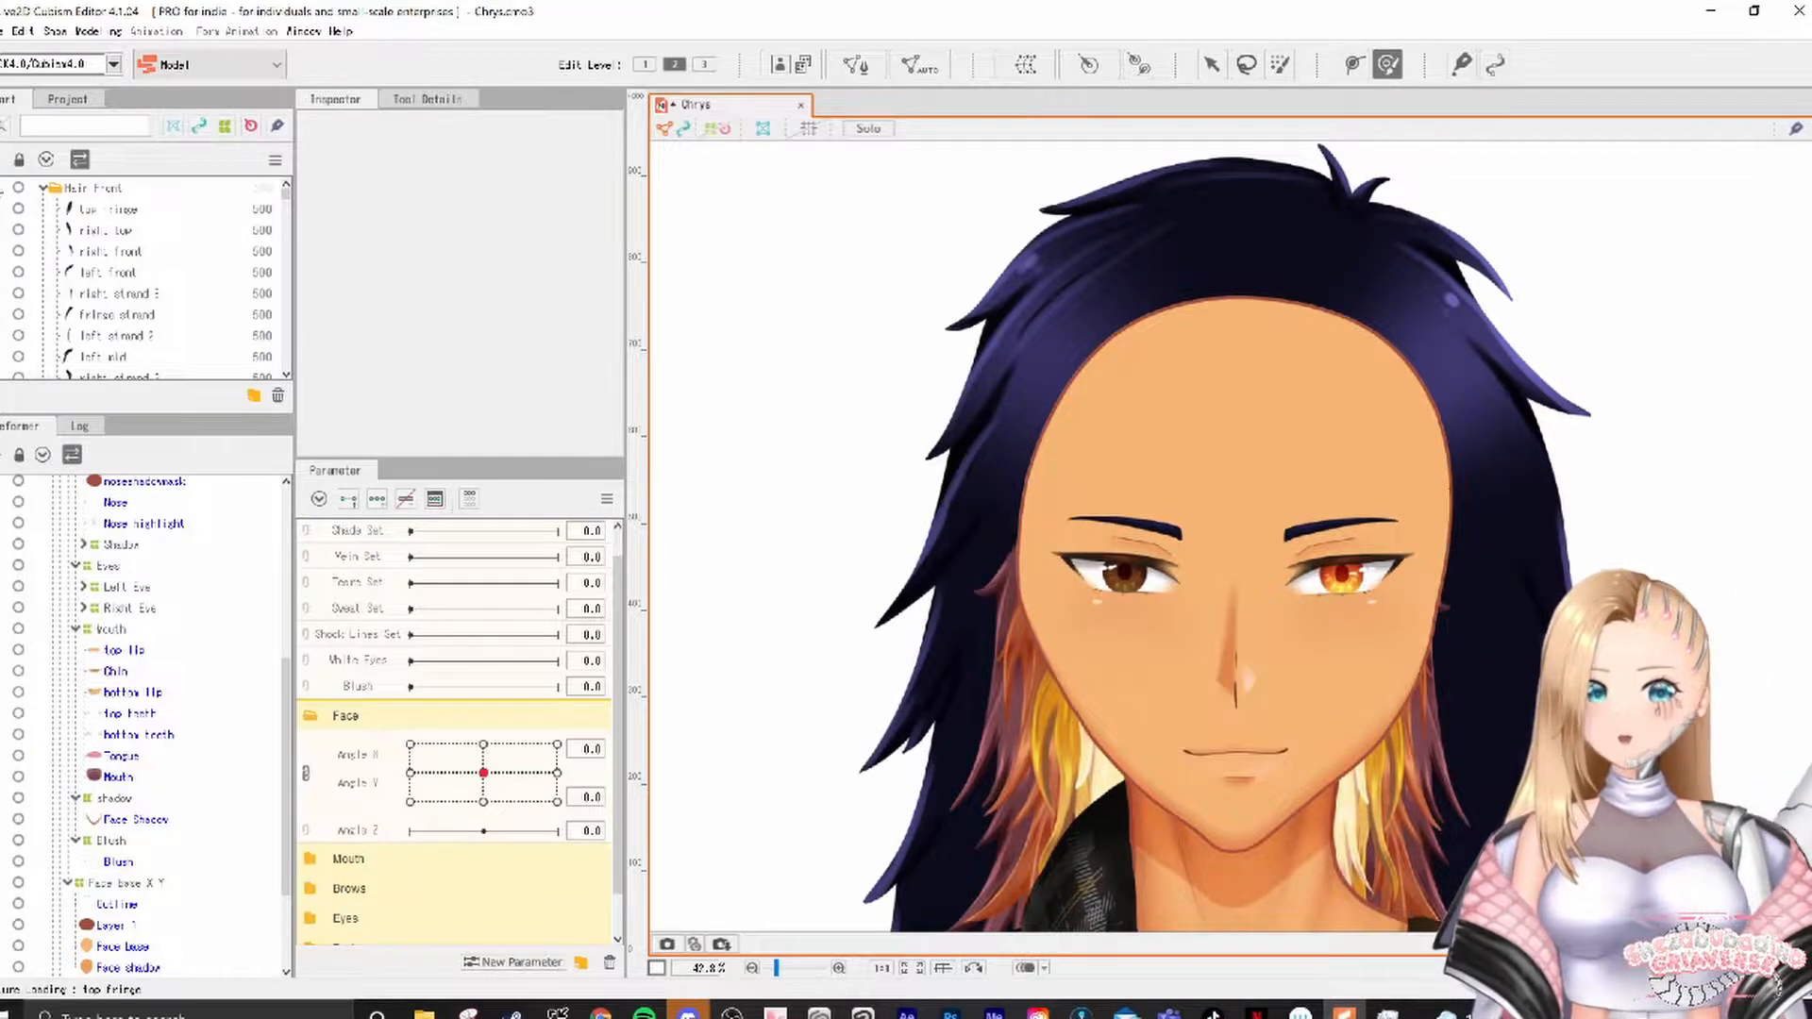
pyautogui.click(2, 191)
pyautogui.click(105, 209)
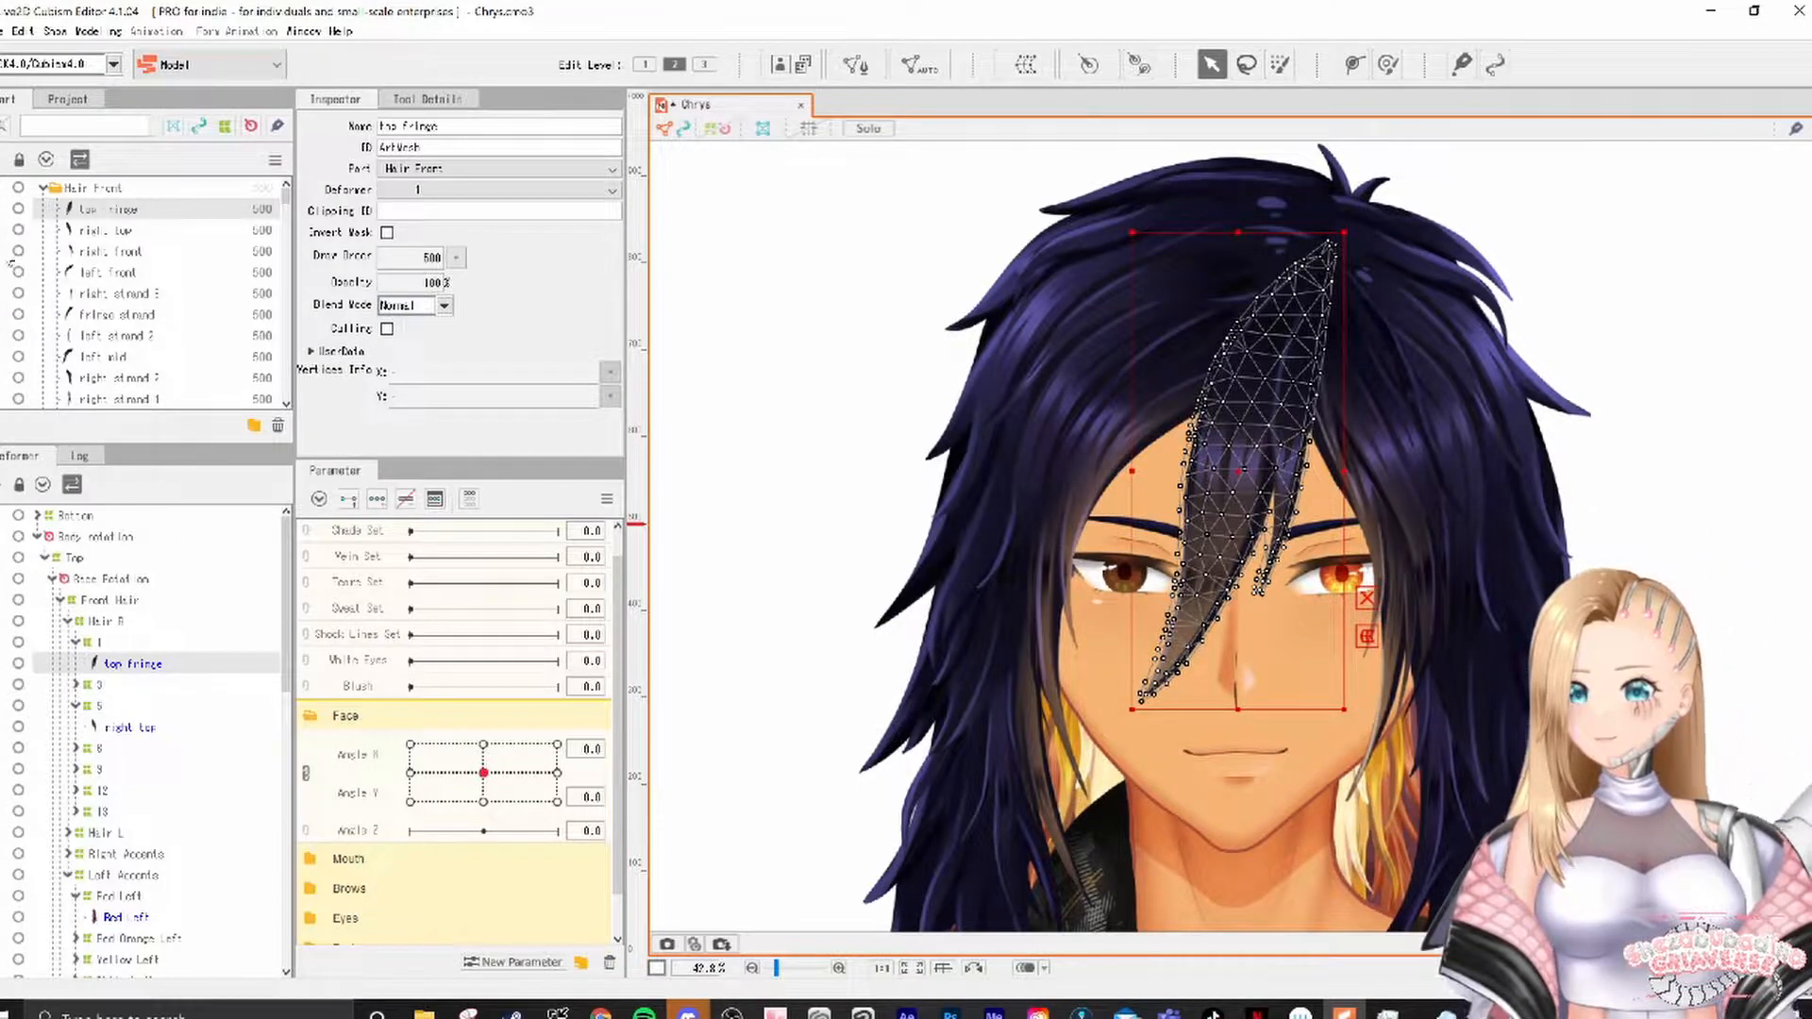
# Step: Hide the front strands over one side of the face and move deformer 1 out of Hair R, directly under Front Hair
pyautogui.scroll(-2, 141, 292)
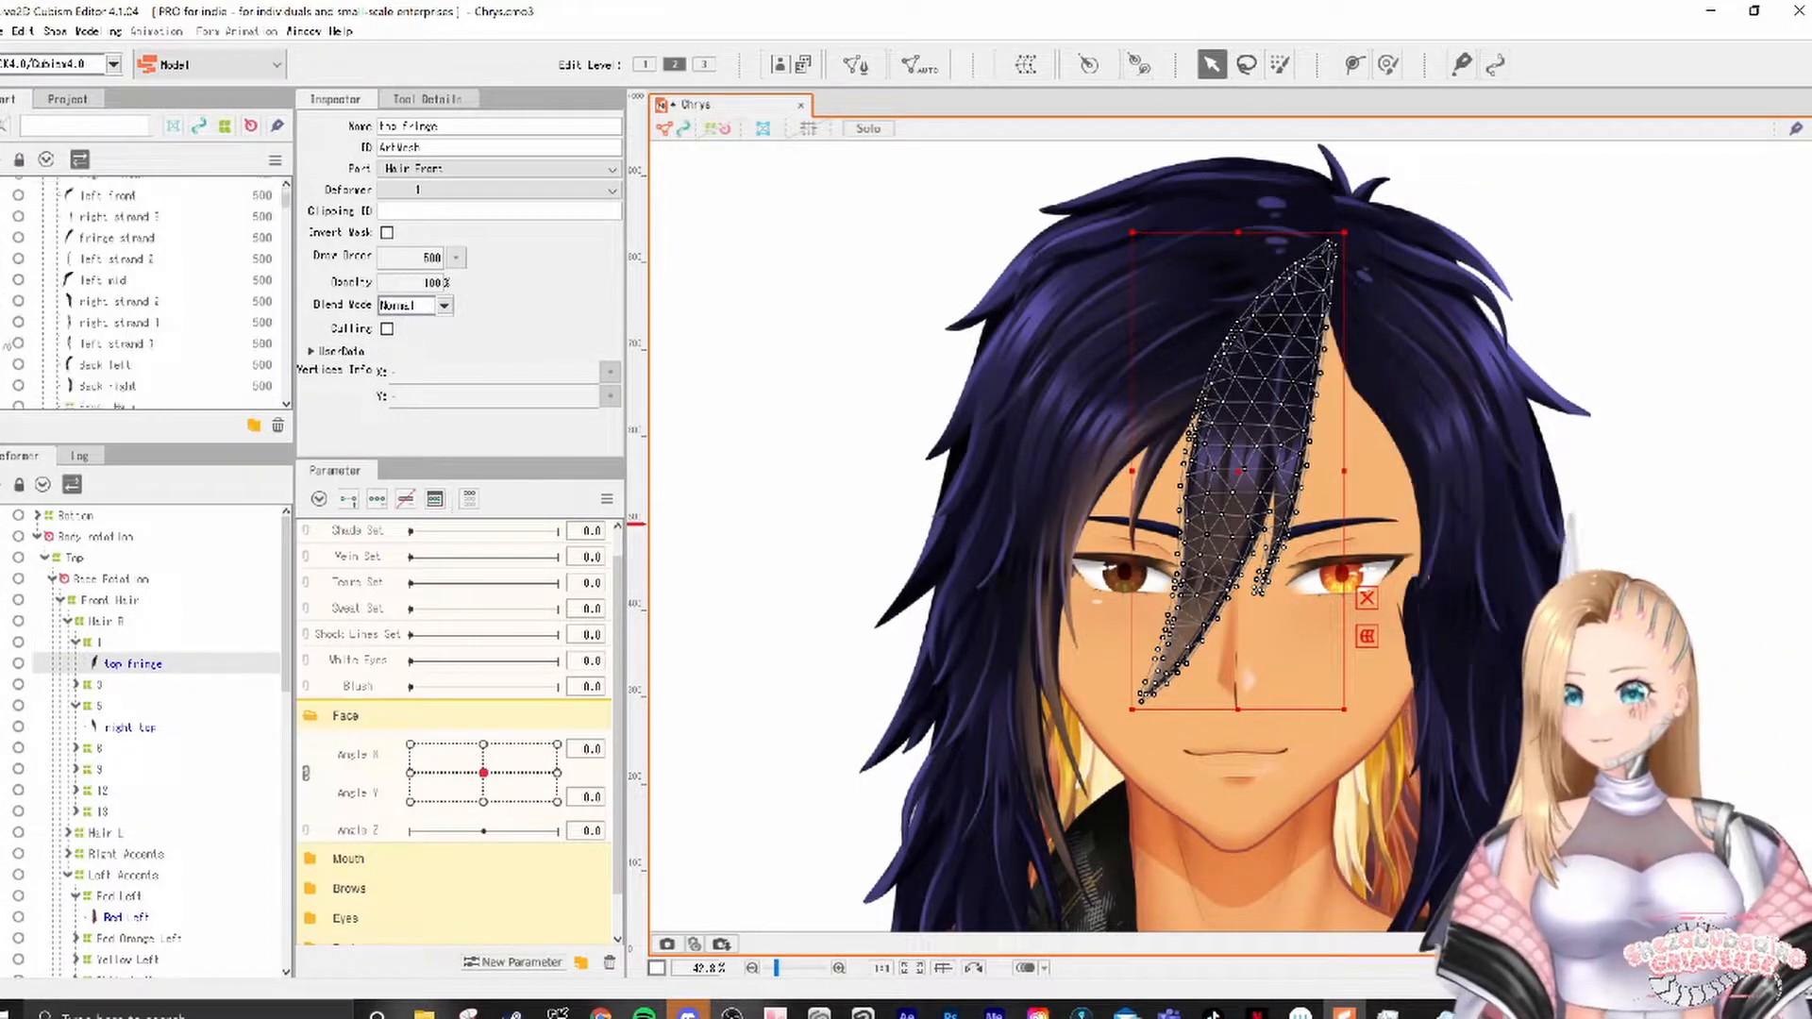
pyautogui.scroll(-2, 142, 292)
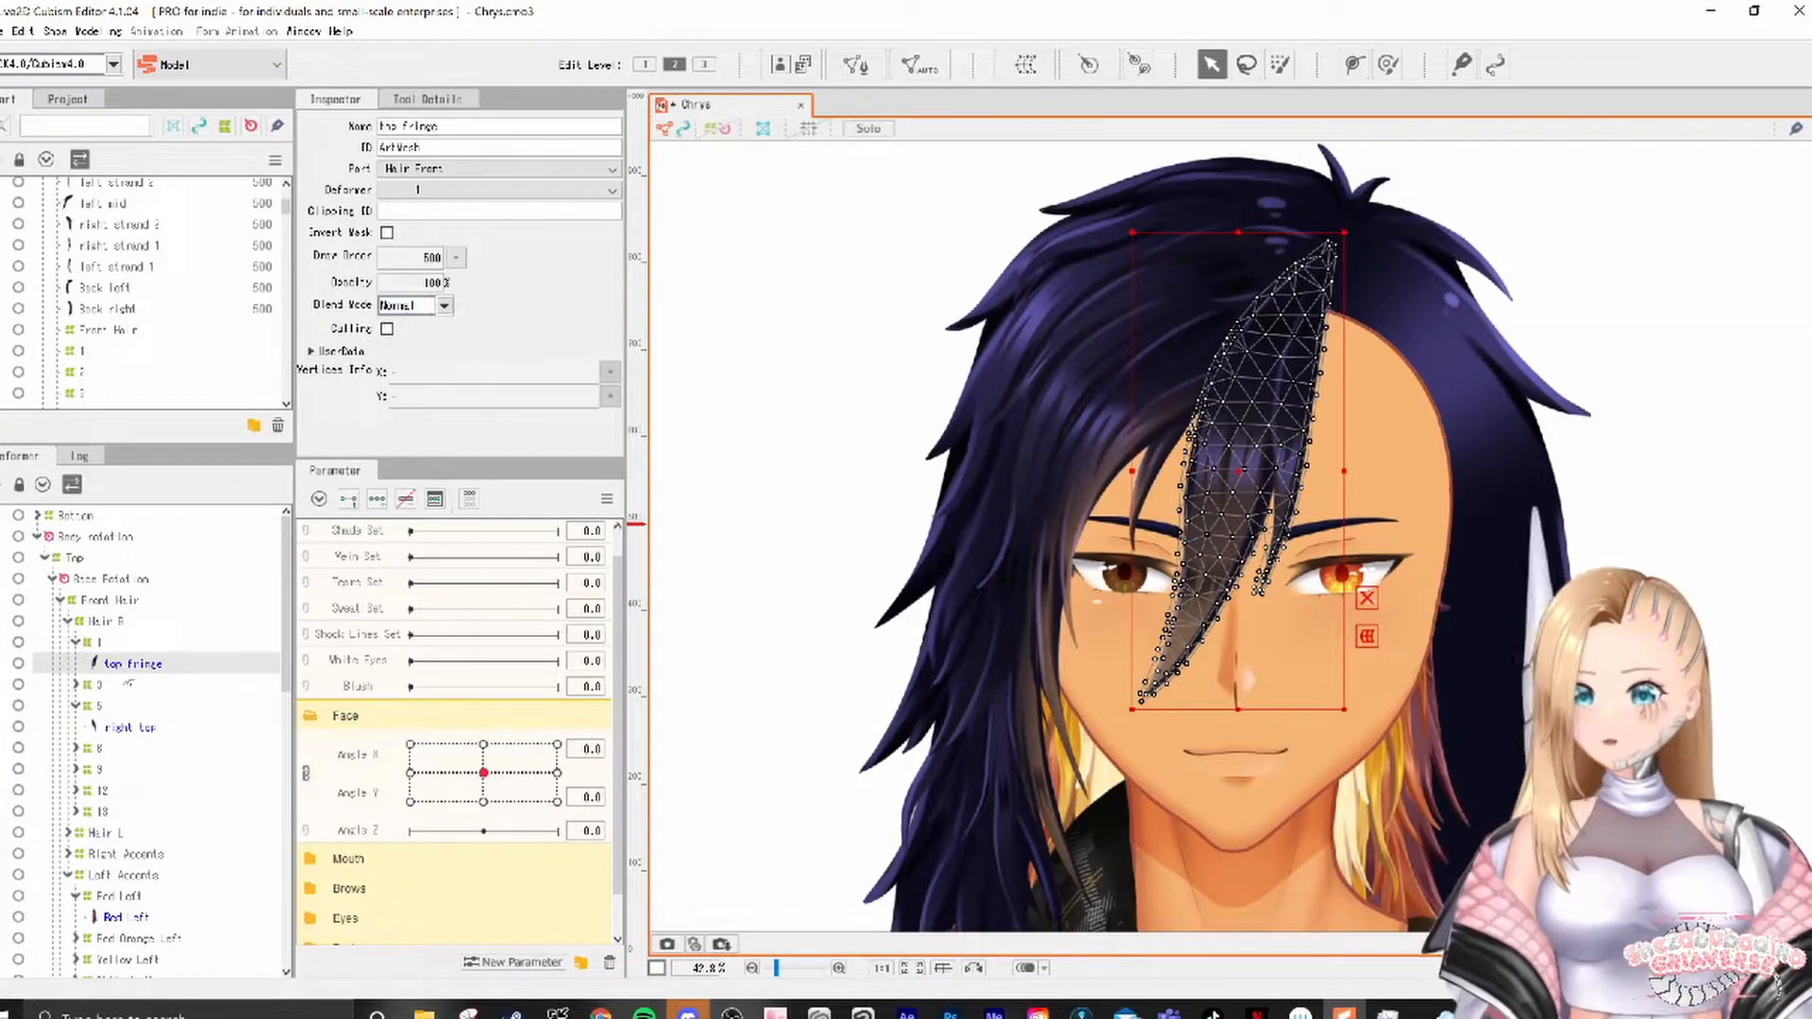
pyautogui.click(75, 641)
pyautogui.click(68, 621)
pyautogui.click(113, 663)
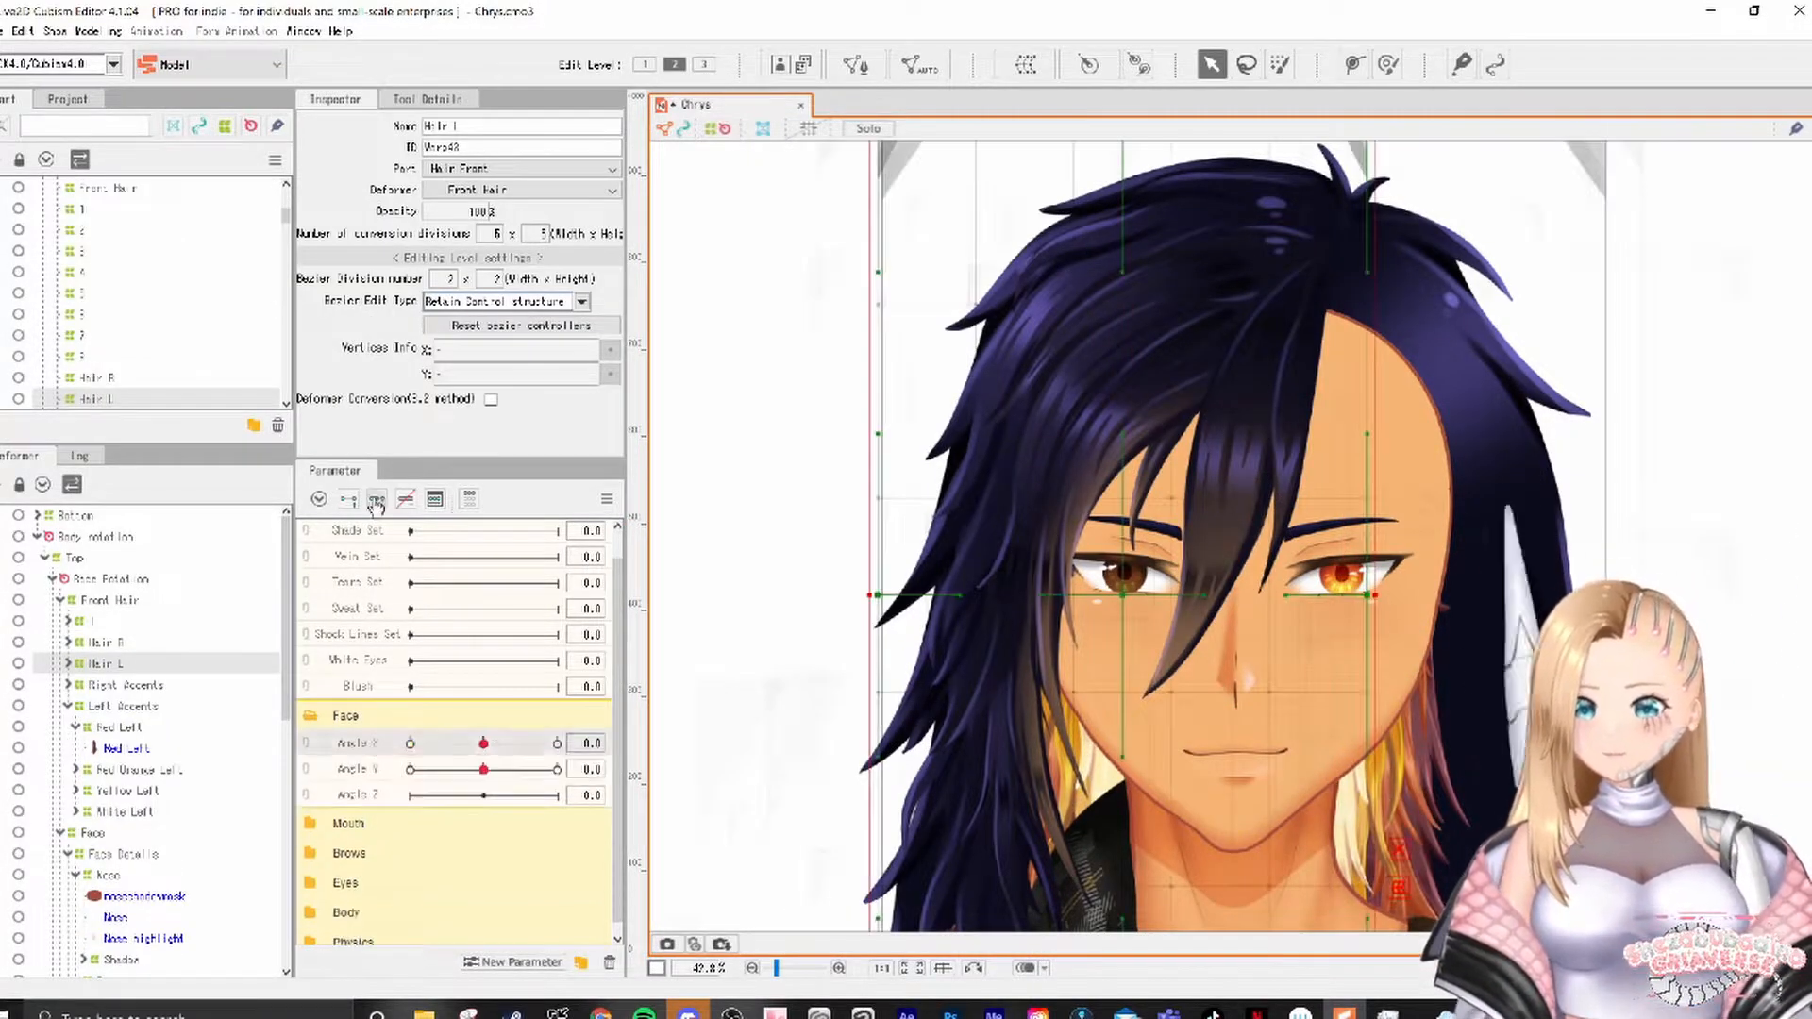
# Step: Add three Angle X keys to the front hair deformers and shift deformer 1's grid toward the turned side at Angle X 30
pyautogui.click(557, 742)
pyautogui.click(148, 616)
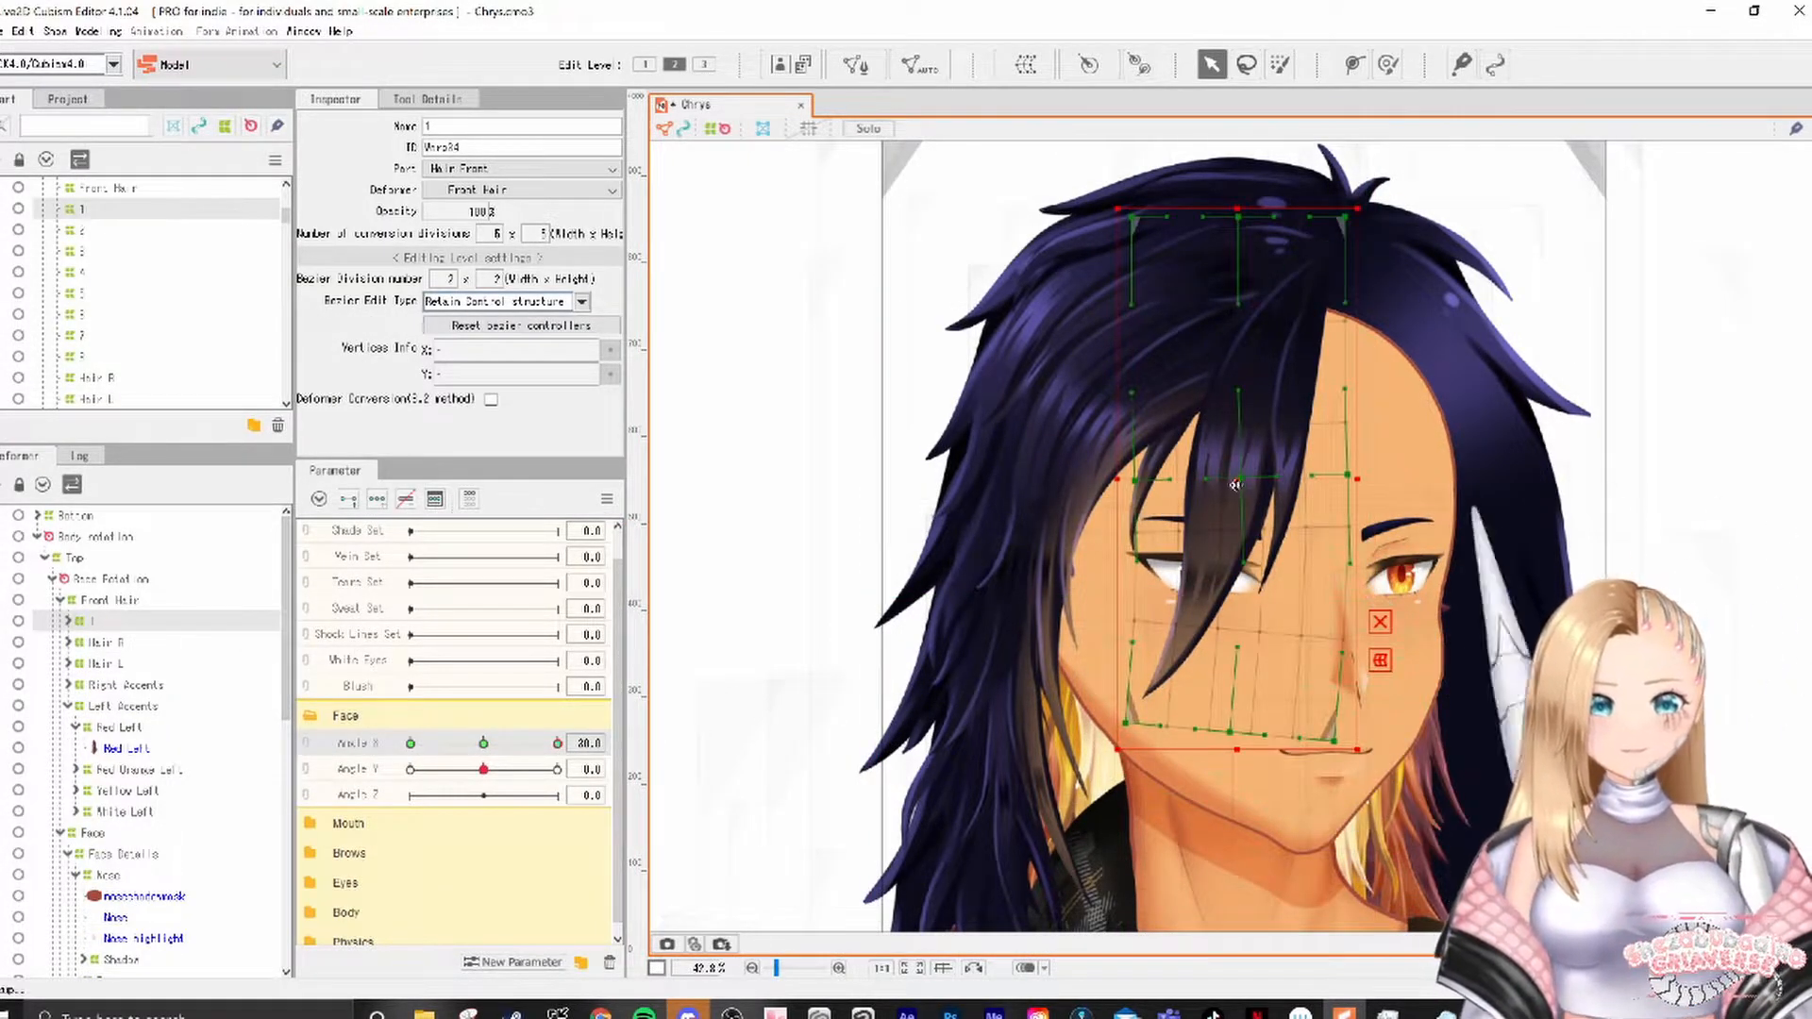
pyautogui.click(1388, 64)
pyautogui.moveTo(1177, 660); pyautogui.dragTo(1274, 649)
pyautogui.moveTo(1117, 554); pyautogui.dragTo(967, 554)
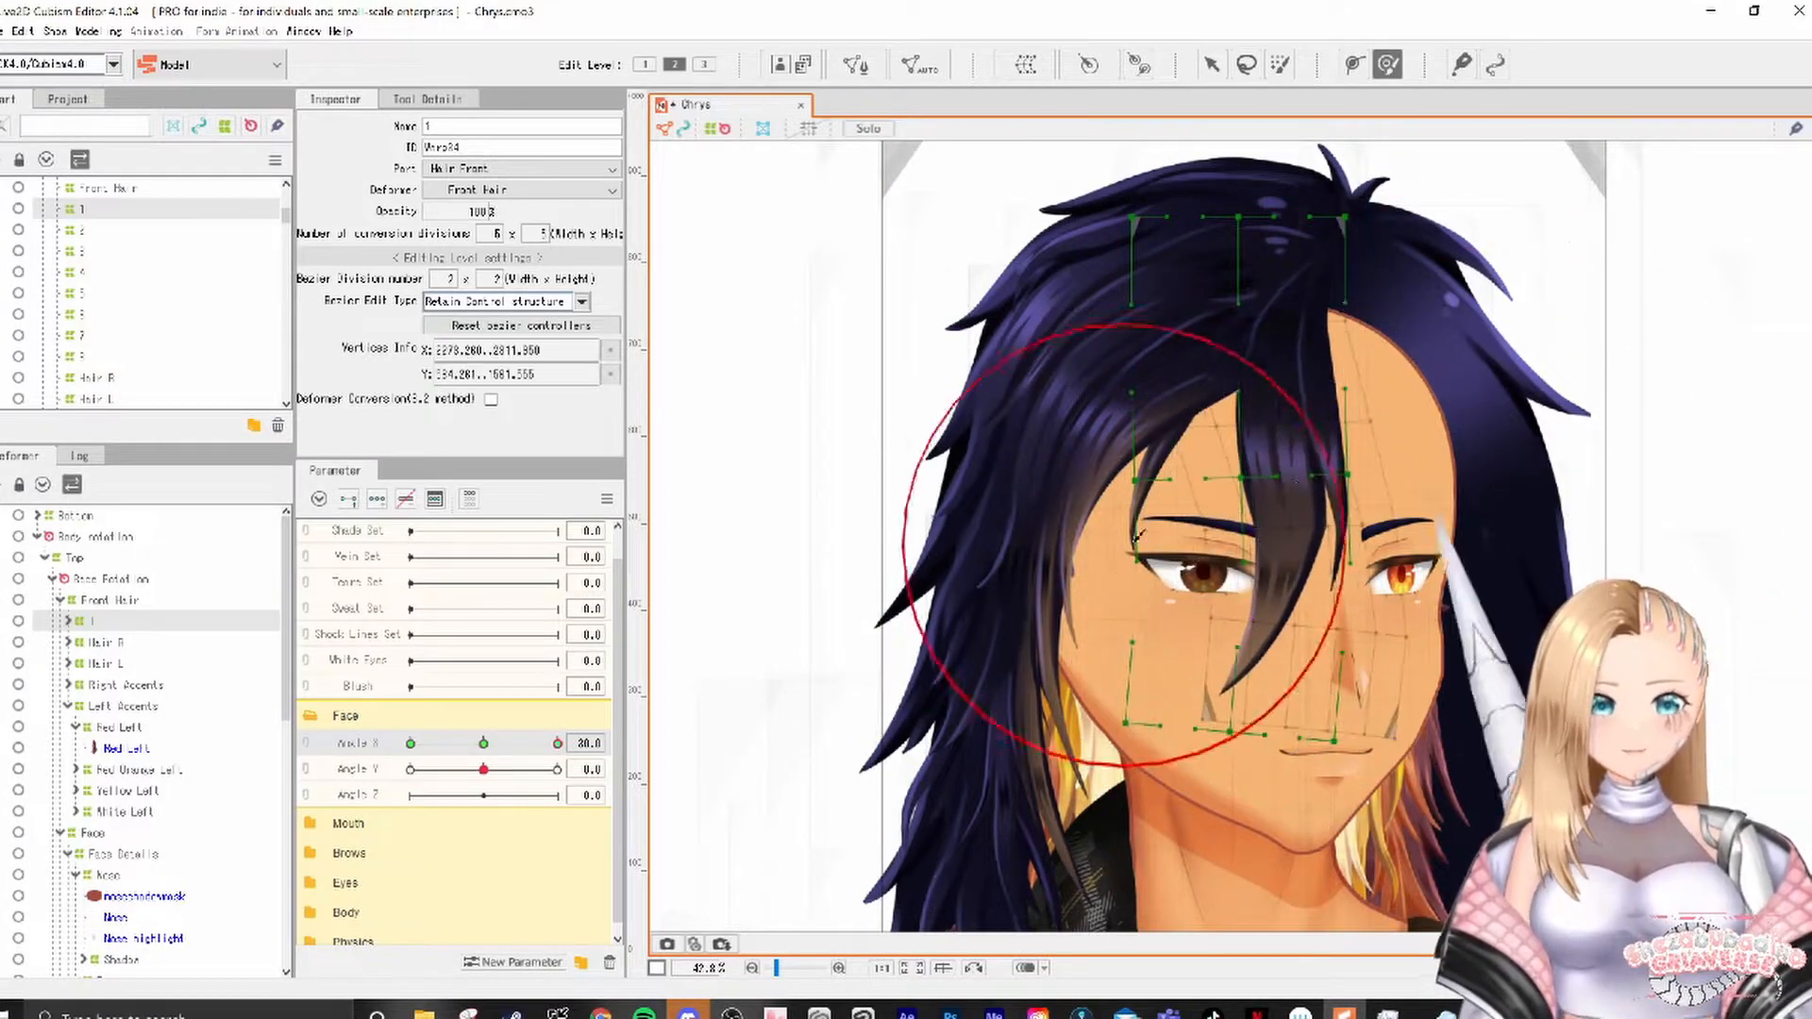
pyautogui.moveTo(1227, 448); pyautogui.dragTo(1289, 437)
pyautogui.moveTo(1316, 717); pyautogui.dragTo(1332, 714)
pyautogui.moveTo(557, 744)
pyautogui.mouseDown()
pyautogui.moveTo(503, 749)
pyautogui.moveTo(559, 744)
pyautogui.mouseUp()
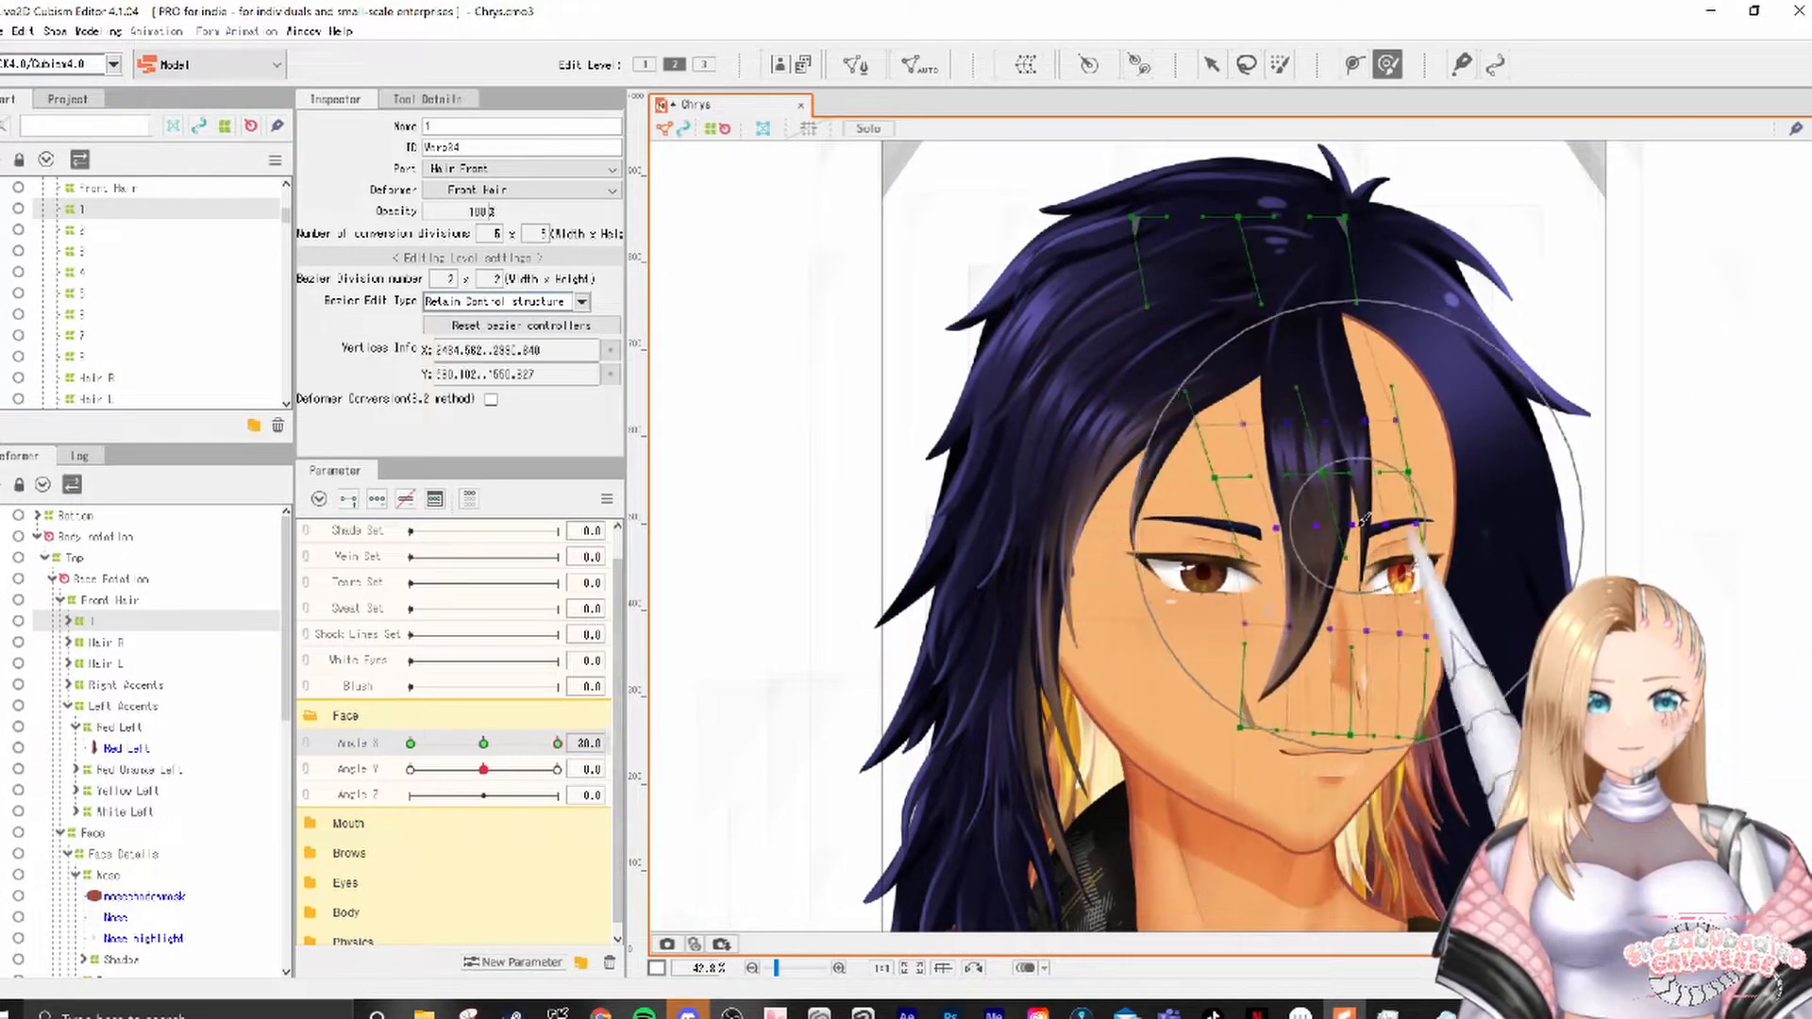
# Step: Refine the lower and middle parts of deformer 1's grid at Angle X 30 with the Deform Brush
pyautogui.moveTo(1295, 700); pyautogui.dragTo(1302, 699)
pyautogui.moveTo(557, 744)
pyautogui.mouseDown()
pyautogui.moveTo(446, 747)
pyautogui.moveTo(558, 744)
pyautogui.mouseUp()
pyautogui.moveTo(1322, 697); pyautogui.dragTo(1307, 694)
pyautogui.moveTo(556, 744)
pyautogui.mouseDown()
pyautogui.moveTo(530, 755)
pyautogui.moveTo(559, 746)
pyautogui.mouseUp()
pyautogui.moveTo(1149, 655); pyautogui.dragTo(1185, 660)
pyautogui.moveTo(1345, 455); pyautogui.dragTo(1391, 453)
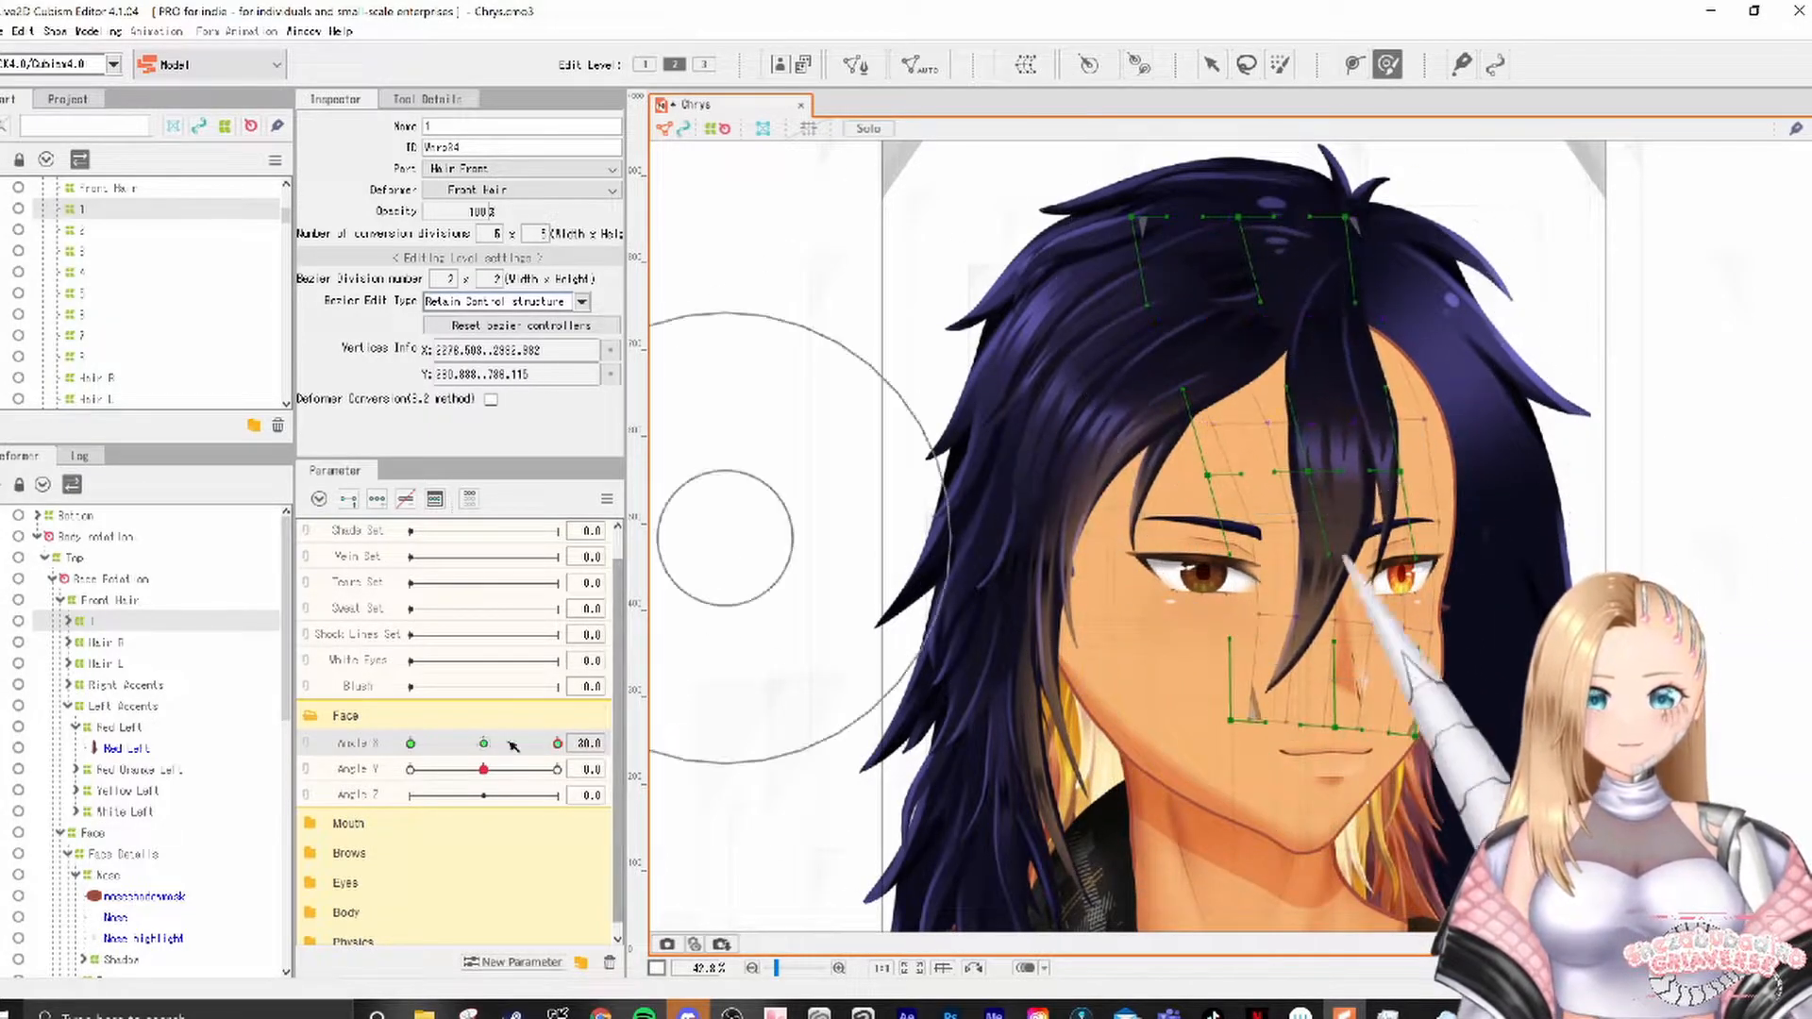
# Step: Shape deformer 1's grid at Angle X -30 with the Deform Brush and compare it with Angle X 30
pyautogui.moveTo(566, 746); pyautogui.dragTo(411, 745)
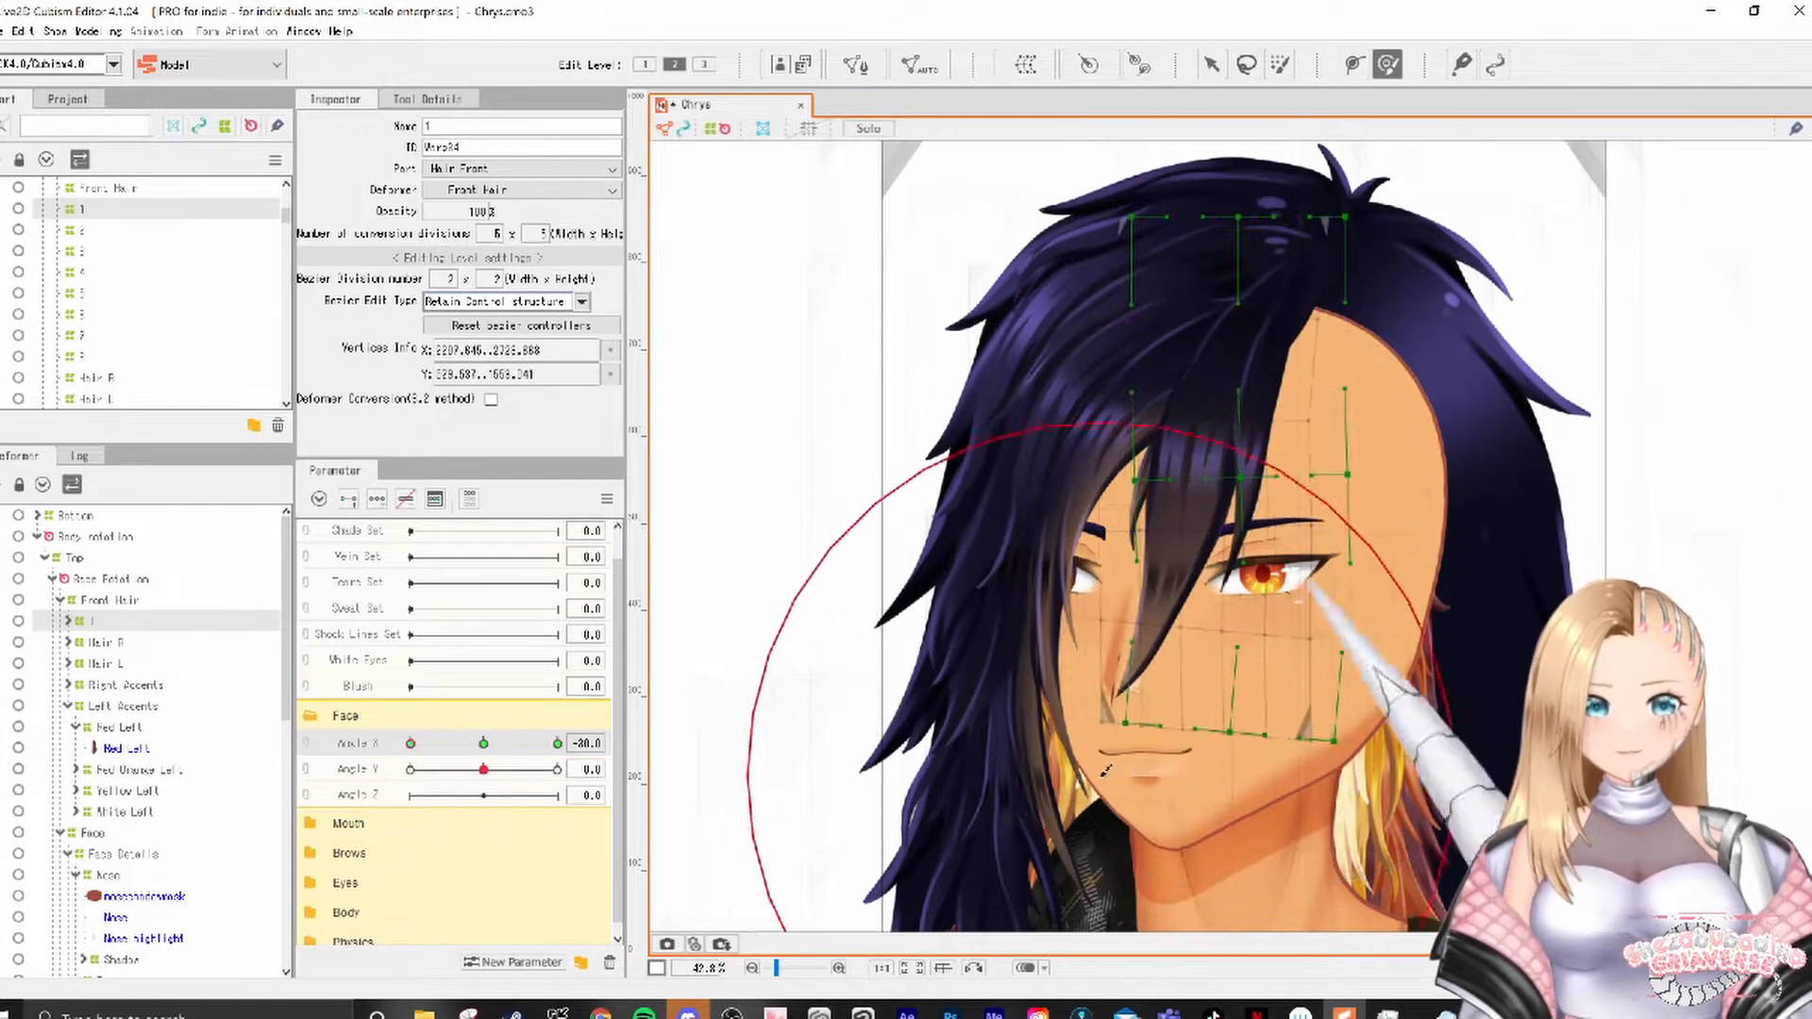
pyautogui.moveTo(1210, 544); pyautogui.dragTo(1224, 795)
pyautogui.moveTo(934, 826); pyautogui.dragTo(717, 797)
pyautogui.moveTo(429, 745); pyautogui.dragTo(557, 744)
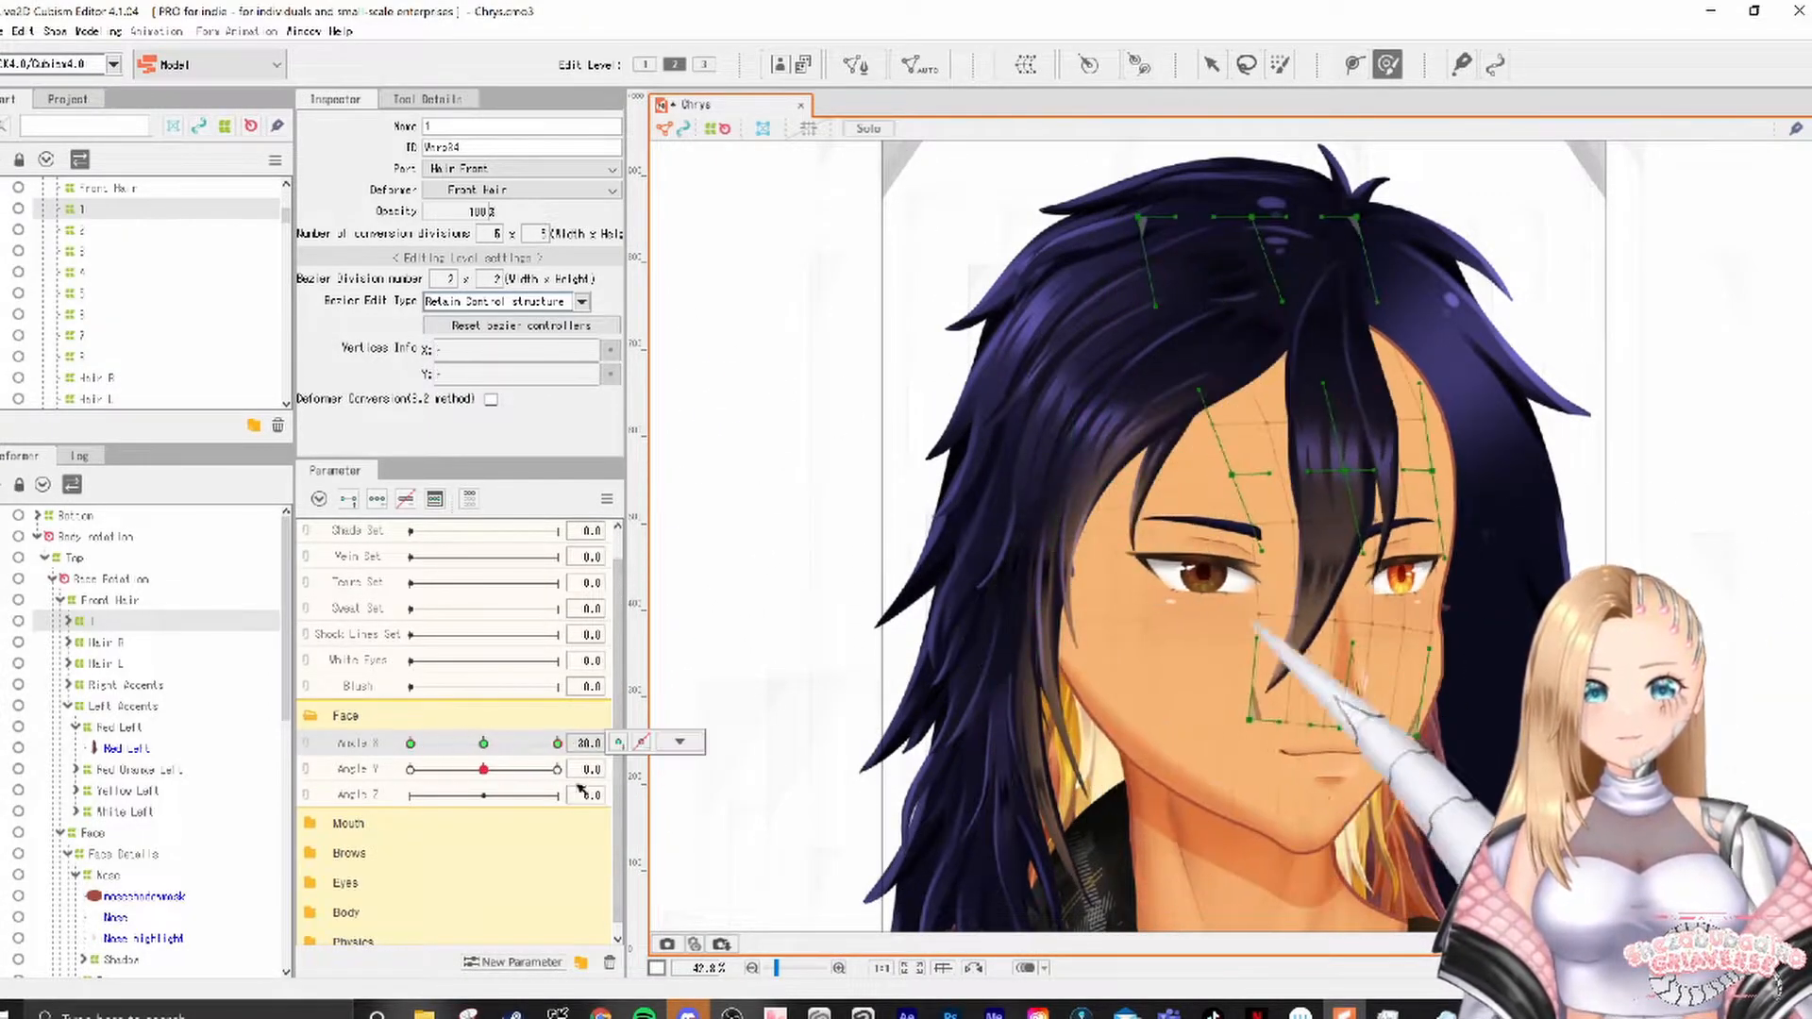
pyautogui.click(1302, 661)
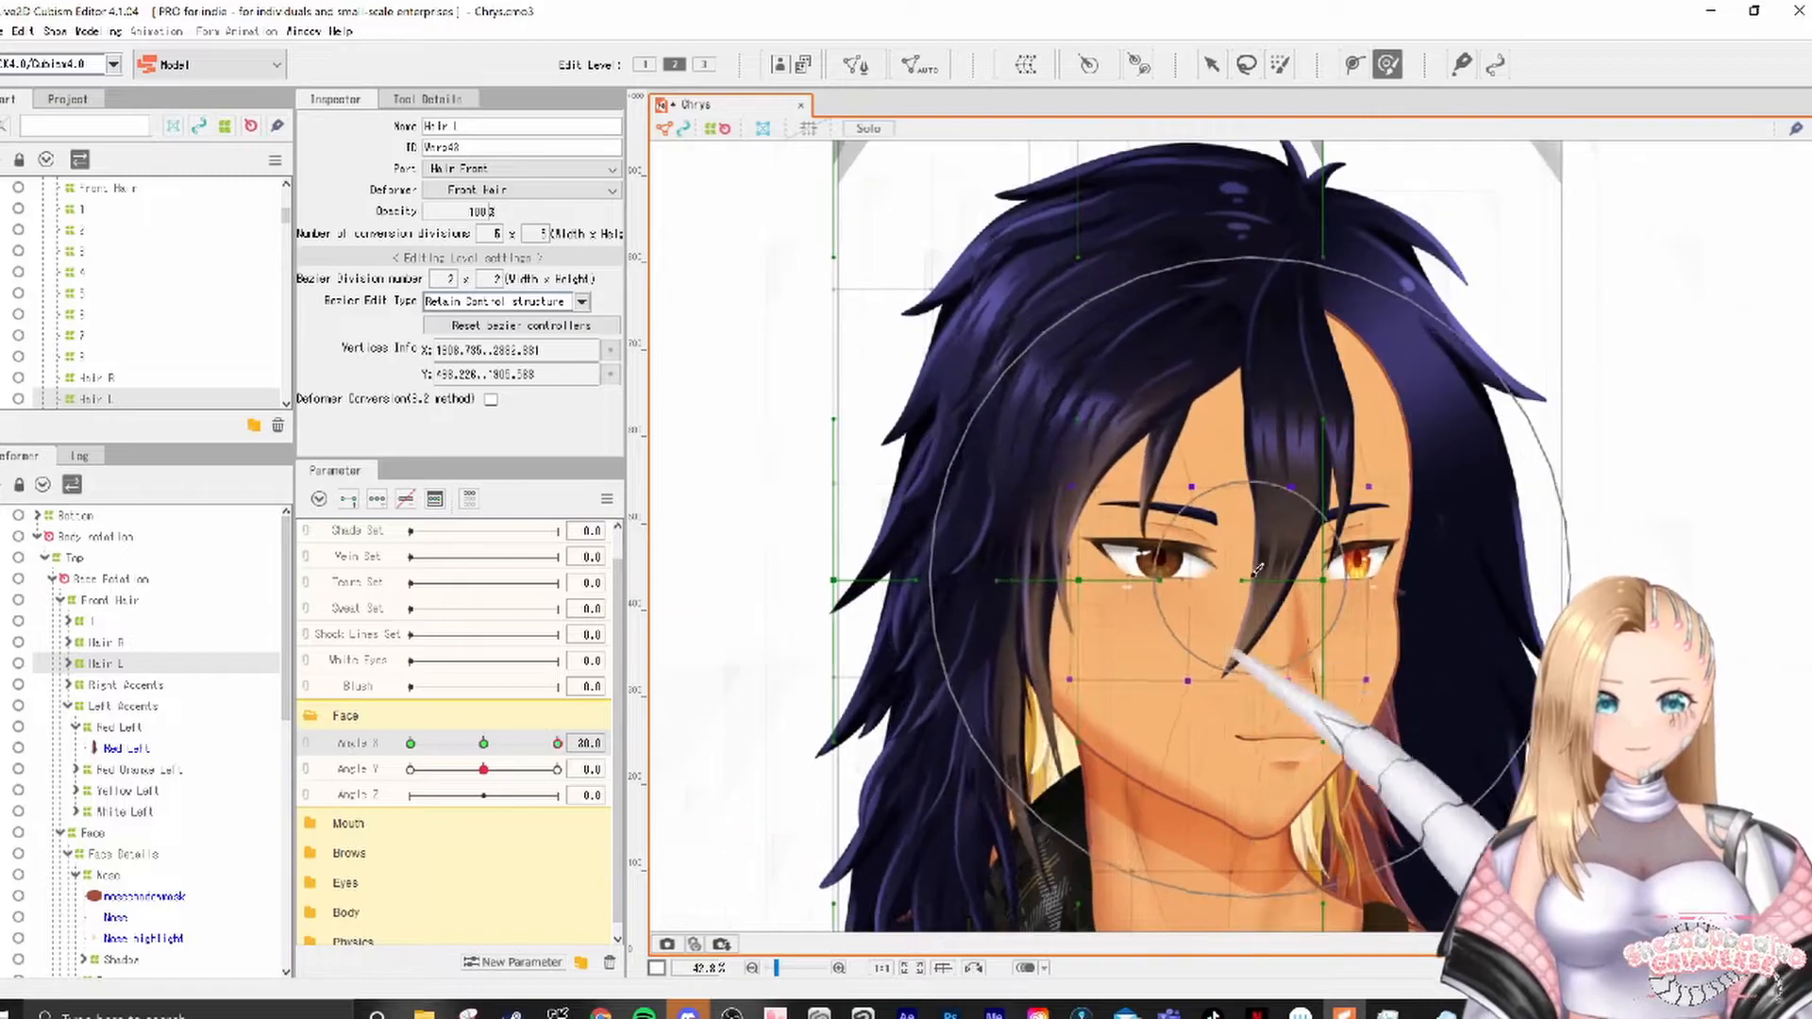
# Step: Bend the Hair L deformer's top, centre and outer side at Angle X 30 to follow the head turn
pyautogui.scroll(-2, 1284, 504)
pyautogui.moveTo(1154, 615); pyautogui.dragTo(1159, 617)
pyautogui.moveTo(1090, 226); pyautogui.dragTo(1123, 231)
pyautogui.moveTo(958, 642); pyautogui.dragTo(898, 659)
pyautogui.click(554, 744)
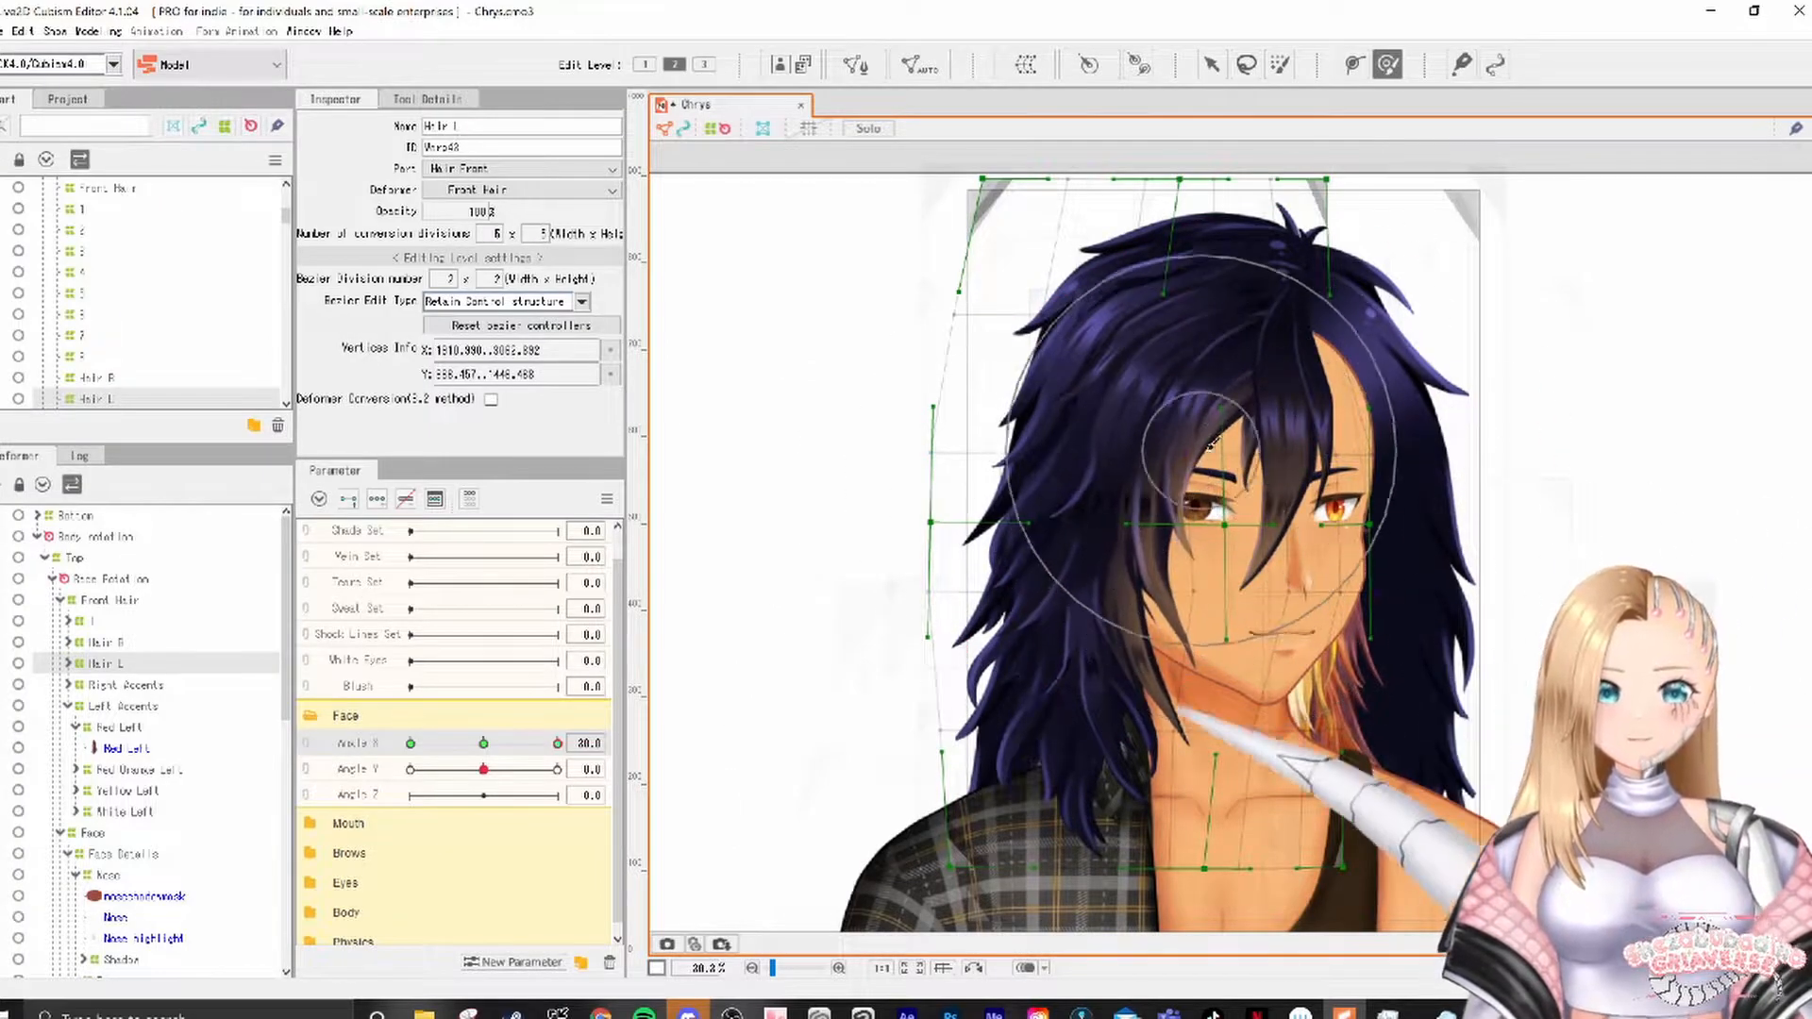
pyautogui.moveTo(556, 744)
pyautogui.mouseDown()
pyautogui.moveTo(506, 747)
pyautogui.moveTo(559, 745)
pyautogui.mouseUp()
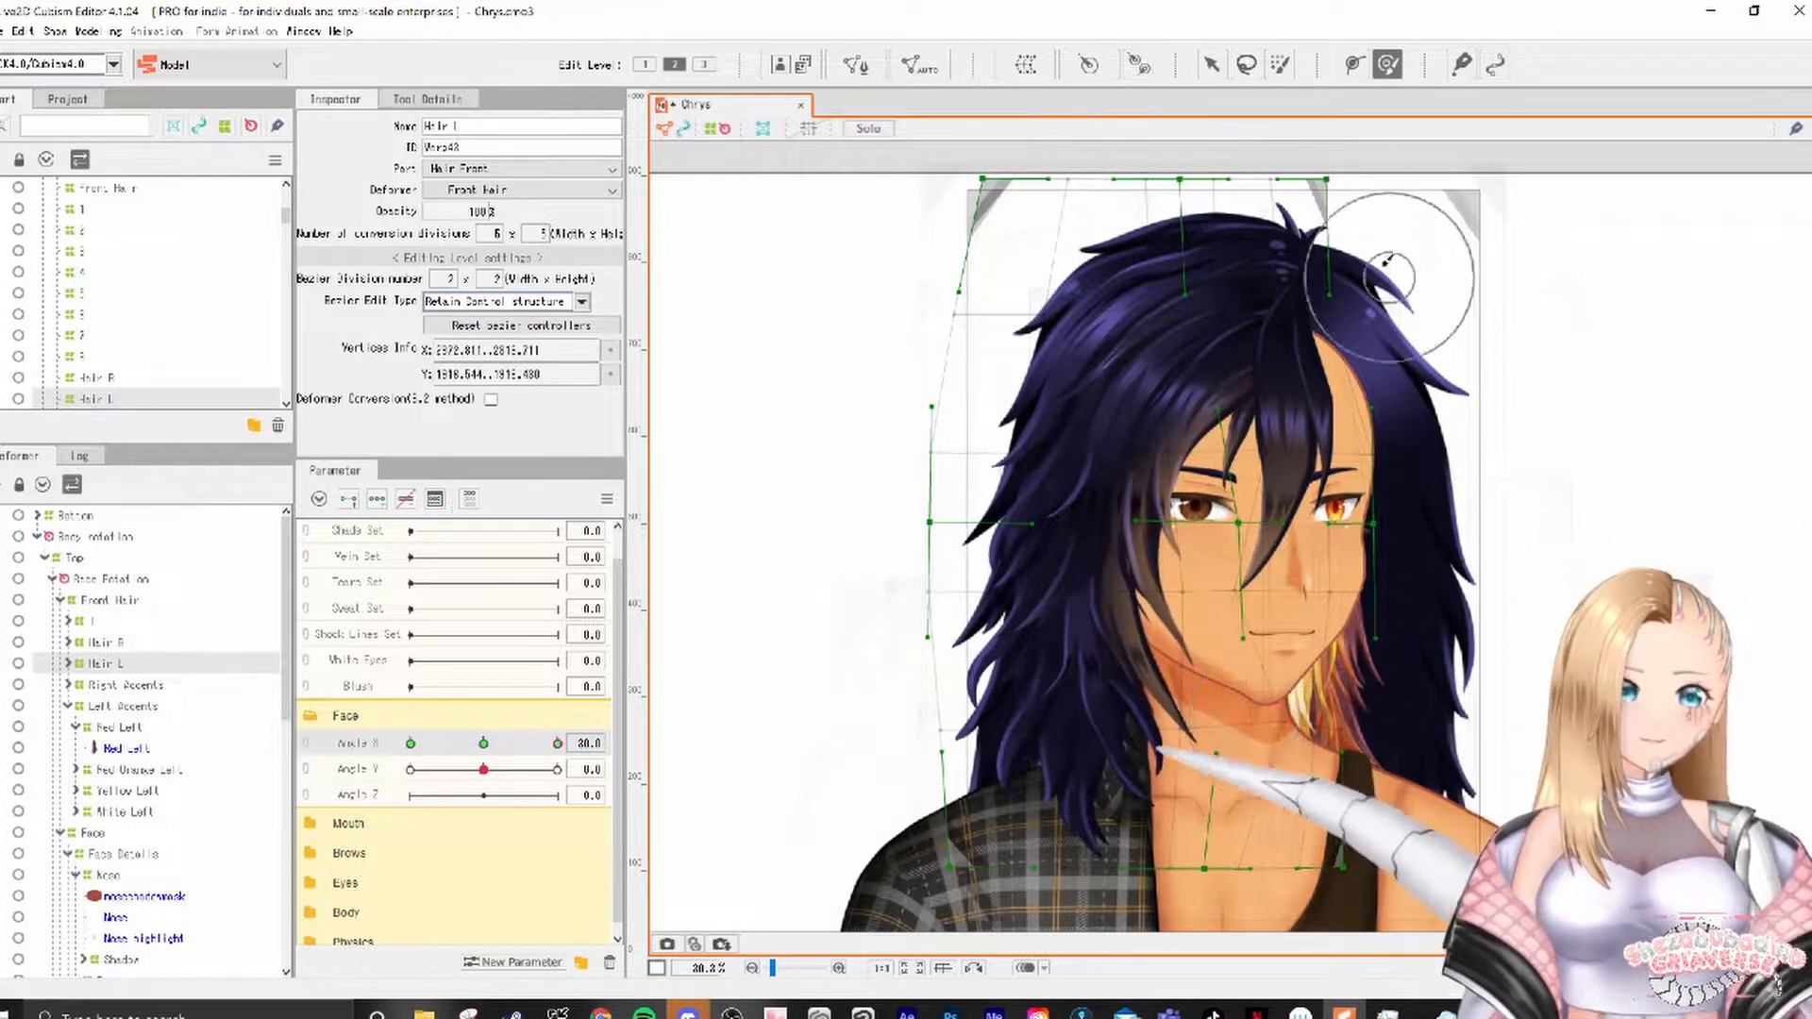
pyautogui.moveTo(1274, 194); pyautogui.dragTo(1257, 188)
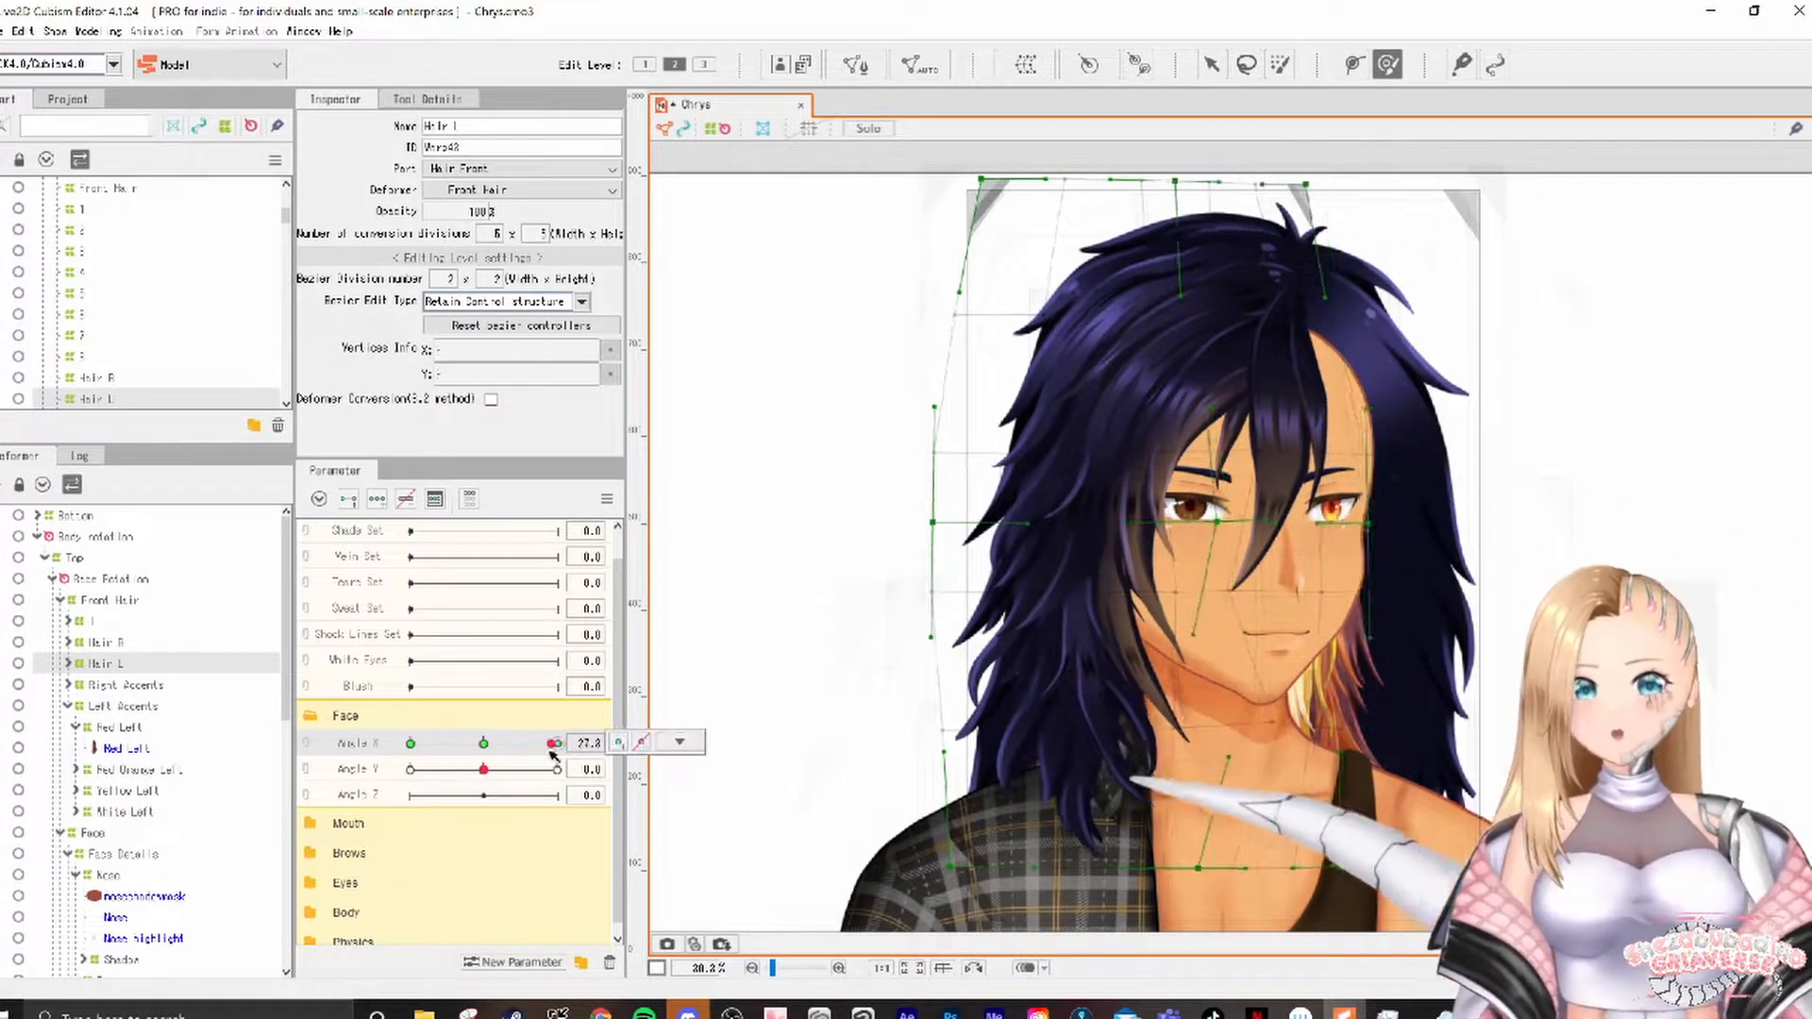
pyautogui.click(577, 760)
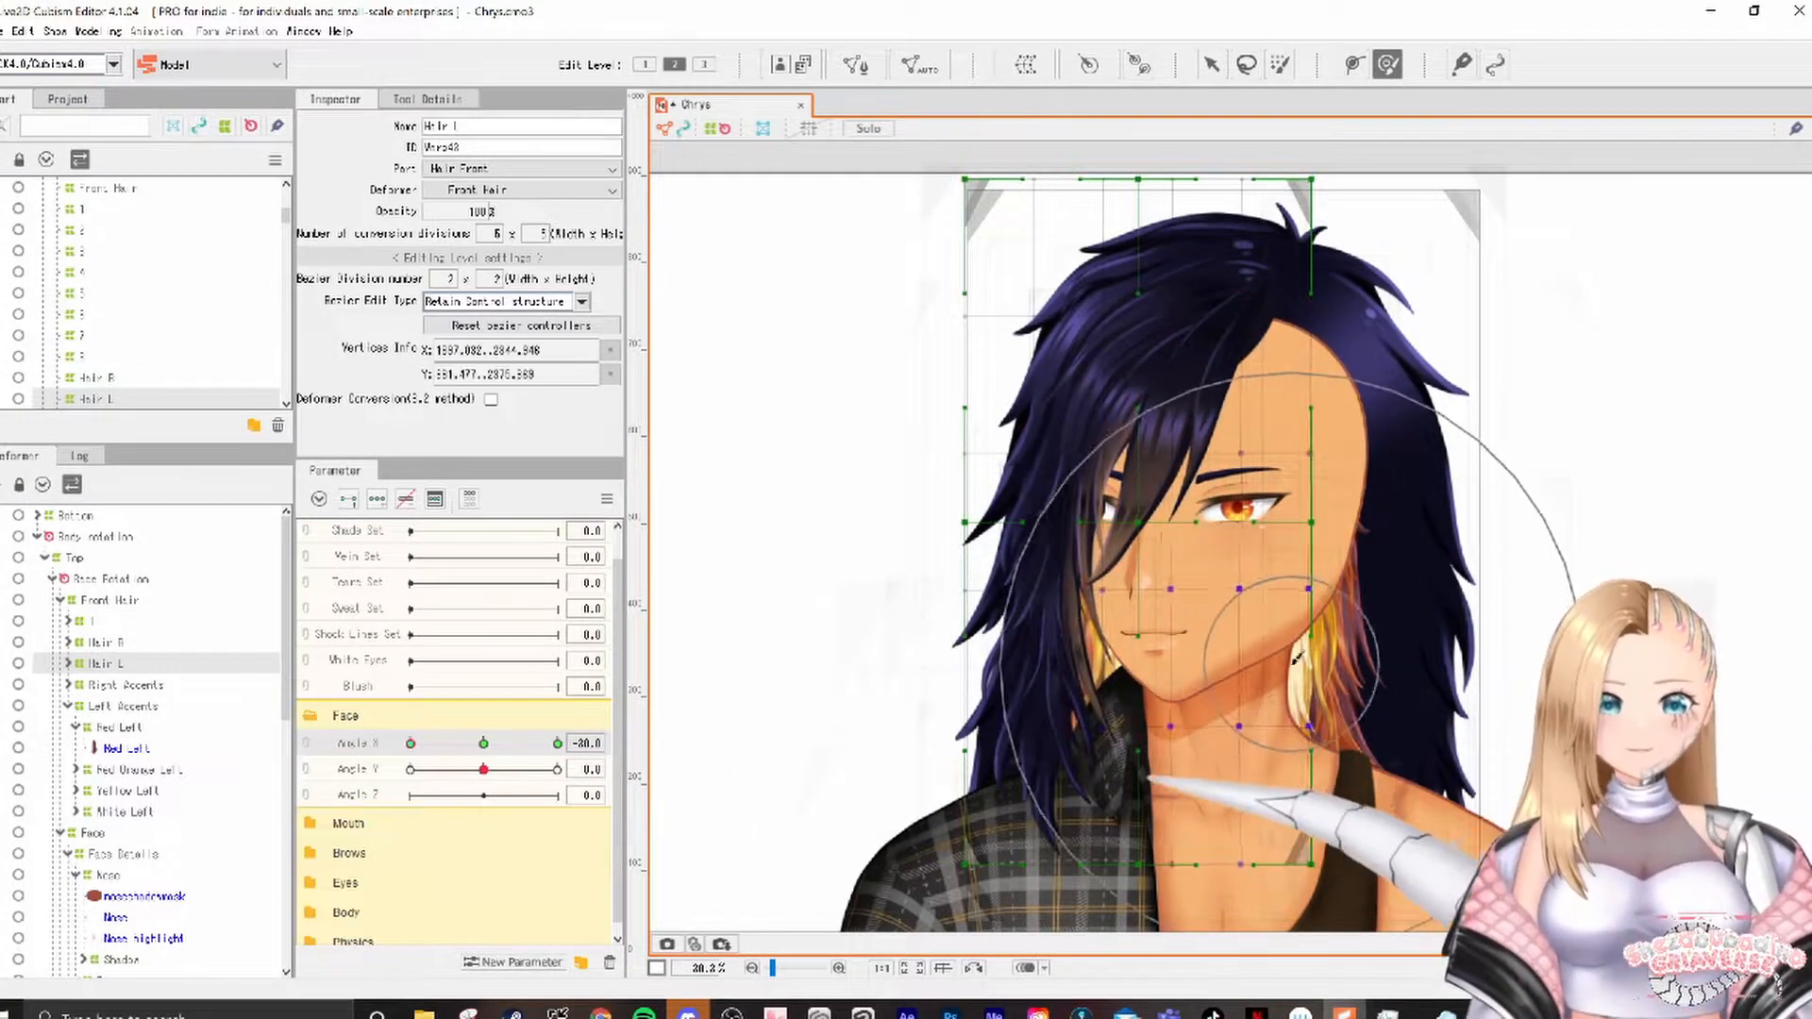
# Step: Shape the Hair L deformer's top and sides at Angle X -30 and preview the turn back to Angle X 30
pyautogui.moveTo(1229, 510); pyautogui.dragTo(1141, 617)
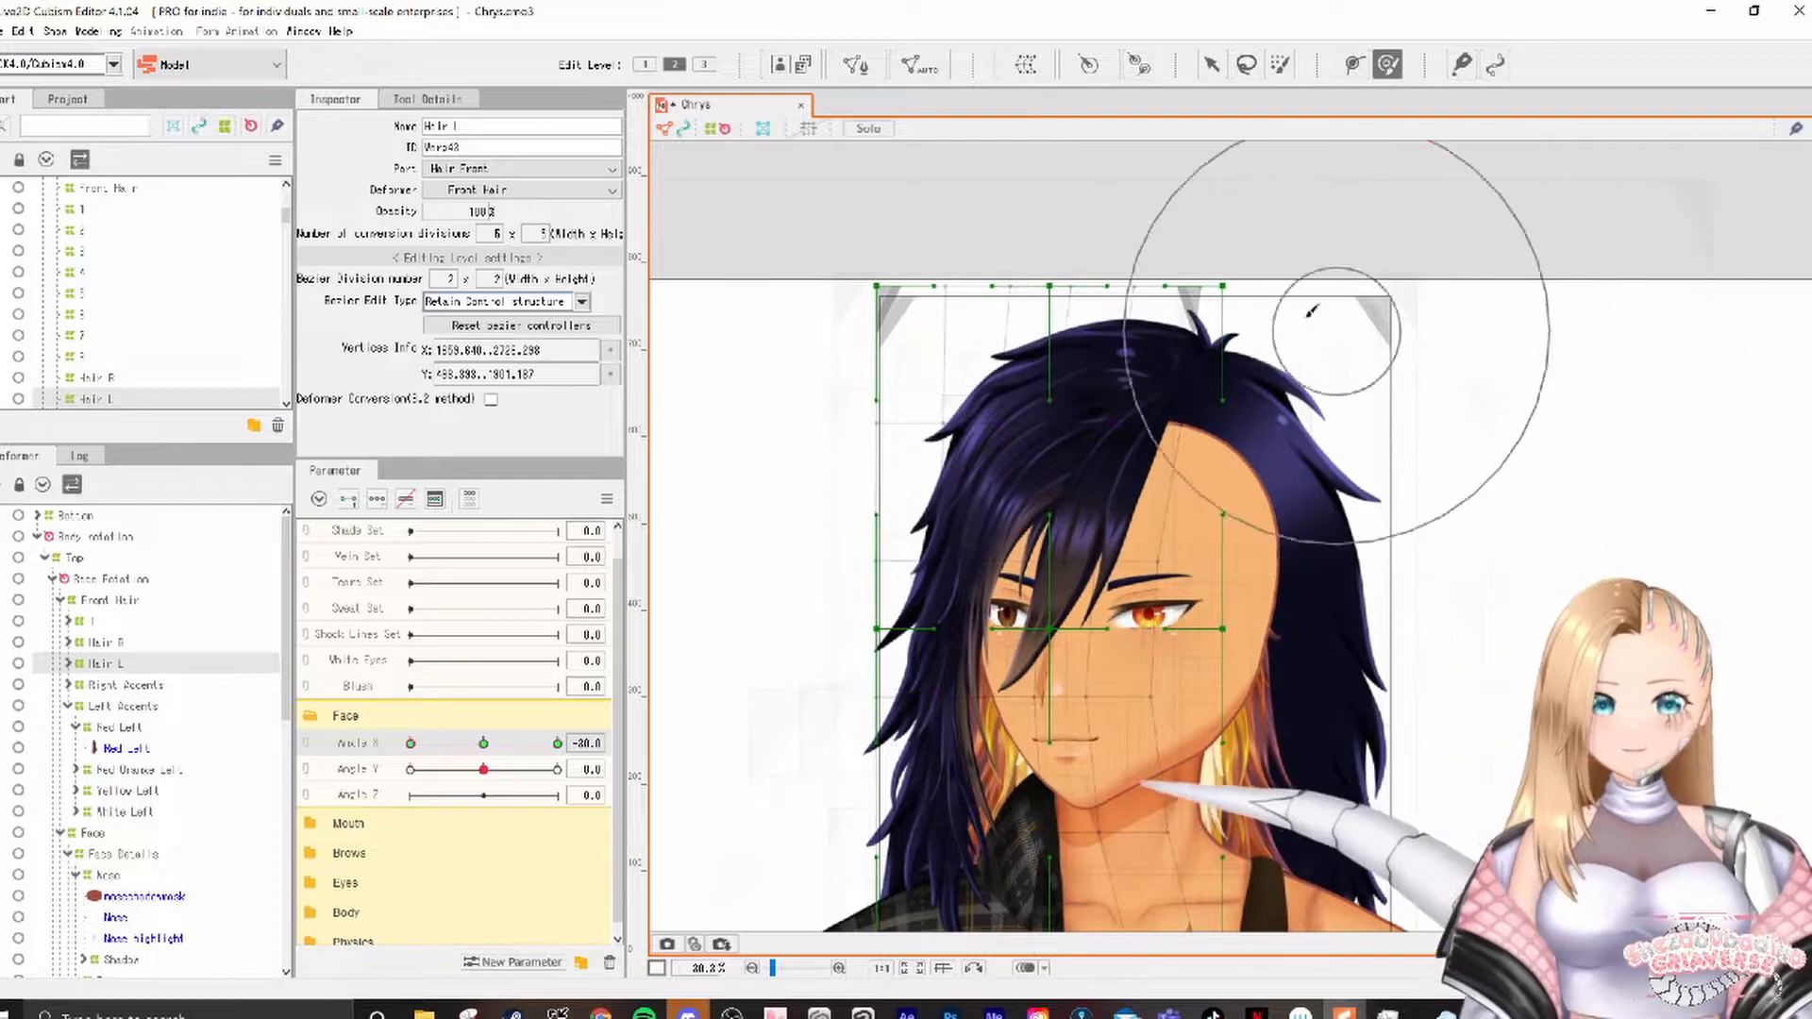
pyautogui.moveTo(847, 472); pyautogui.dragTo(893, 348)
pyautogui.click(558, 743)
pyautogui.click(411, 744)
pyautogui.moveTo(842, 263); pyautogui.dragTo(869, 255)
pyautogui.moveTo(1119, 563); pyautogui.dragTo(1136, 562)
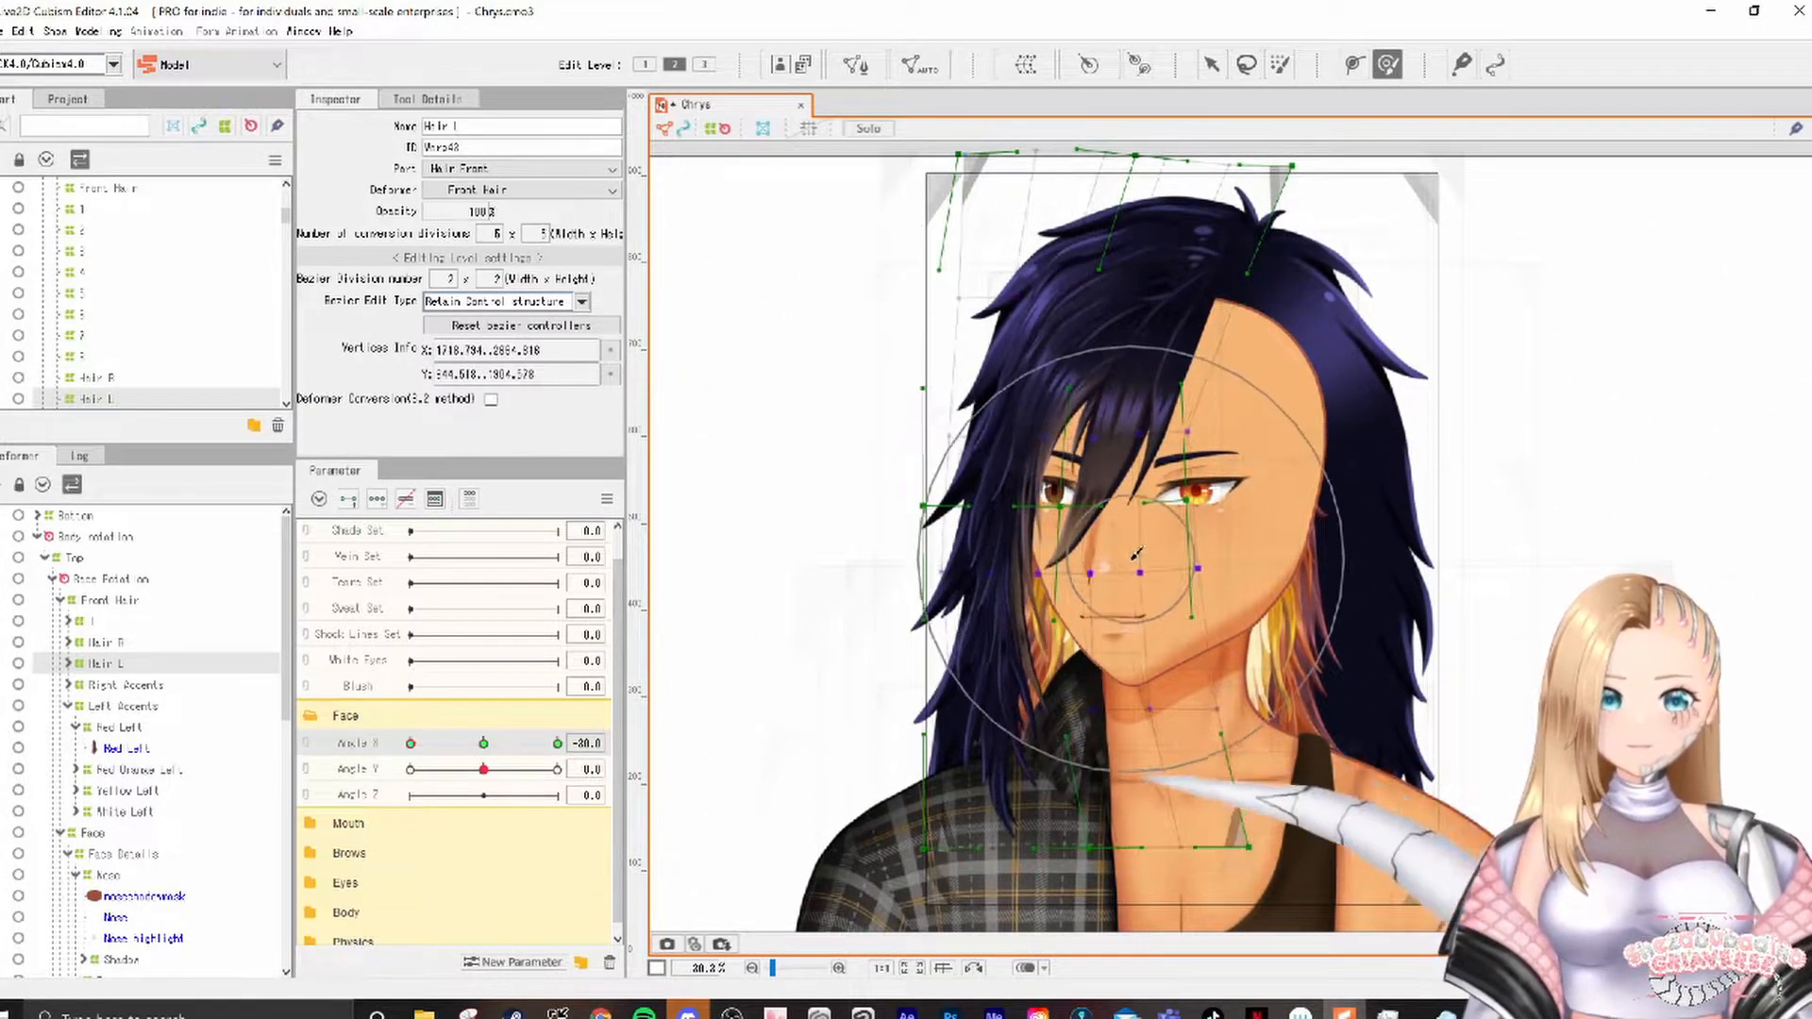
pyautogui.moveTo(557, 744)
pyautogui.mouseDown()
pyautogui.moveTo(344, 755)
pyautogui.moveTo(624, 818)
pyautogui.moveTo(373, 794)
pyautogui.moveTo(600, 799)
pyautogui.mouseUp()
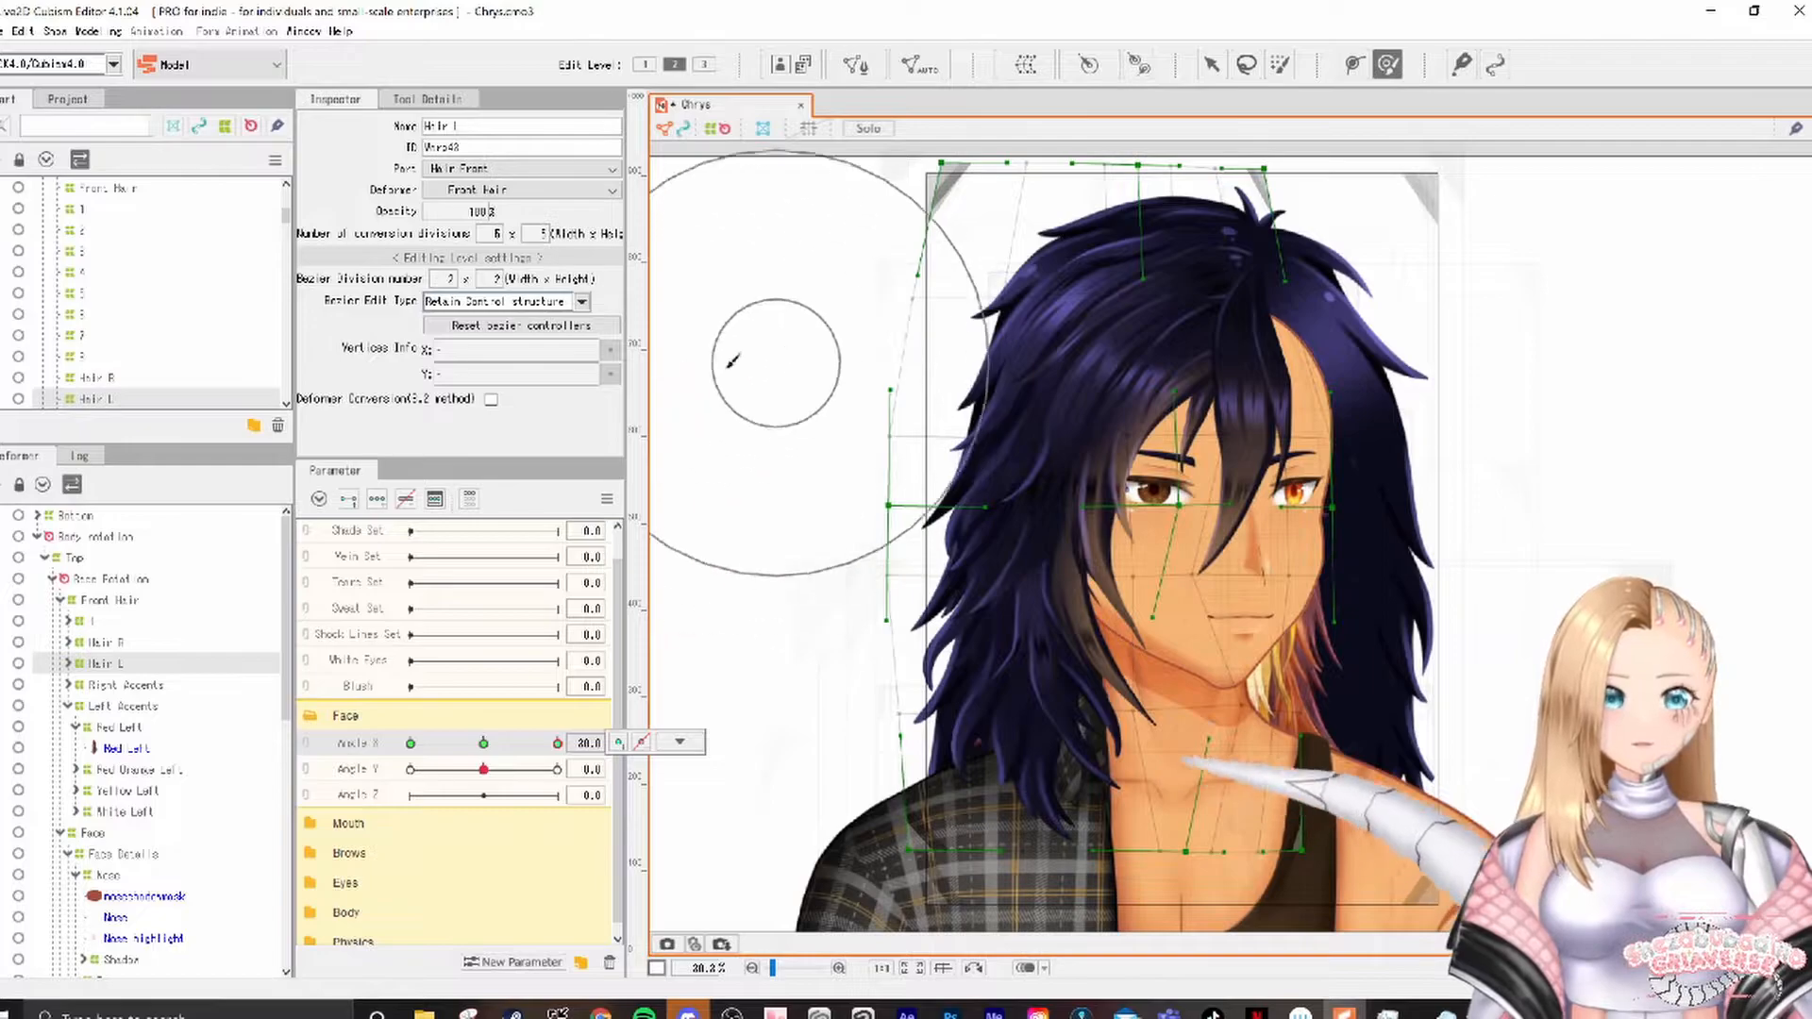
# Step: Add three Angle Y keys and raise the Hair L deformer's grid at Angle Y 30, comparing it with the neutral pose
pyautogui.scroll(3, 801, 364)
pyautogui.scroll(-3, 684, 745)
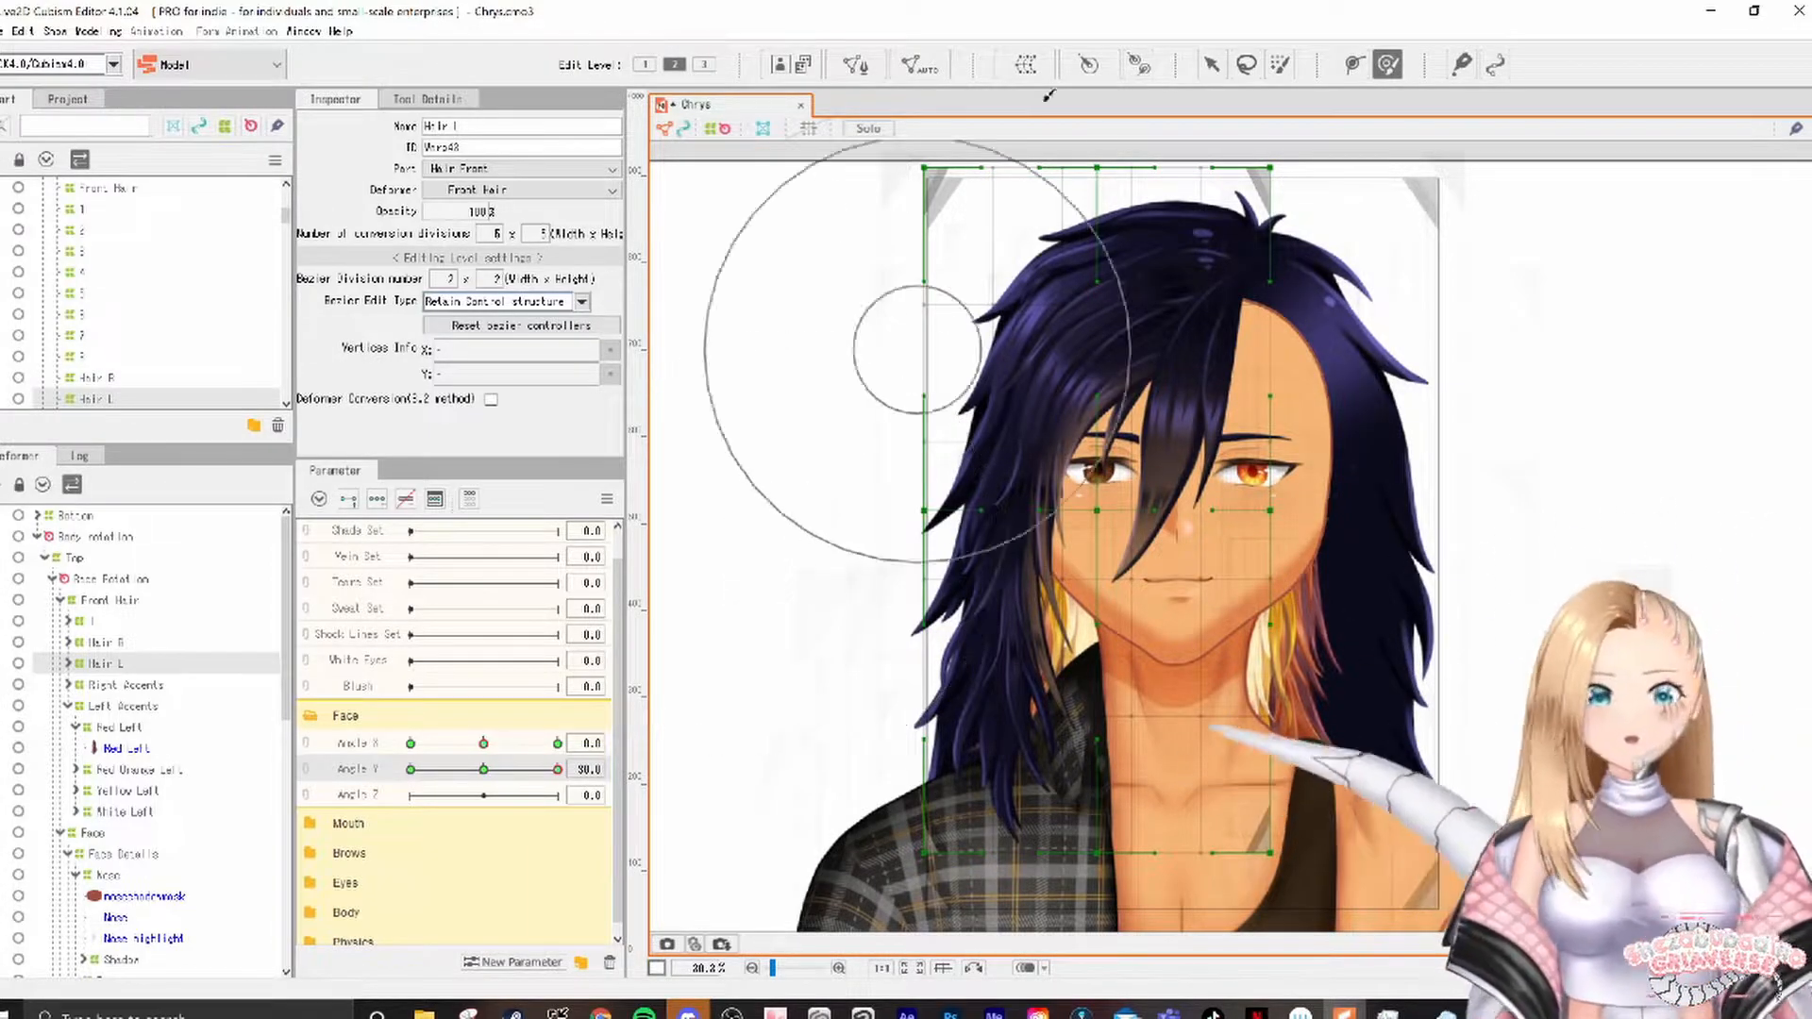
pyautogui.click(1167, 382)
pyautogui.moveTo(557, 769)
pyautogui.mouseDown()
pyautogui.moveTo(484, 769)
pyautogui.moveTo(557, 770)
pyautogui.mouseUp()
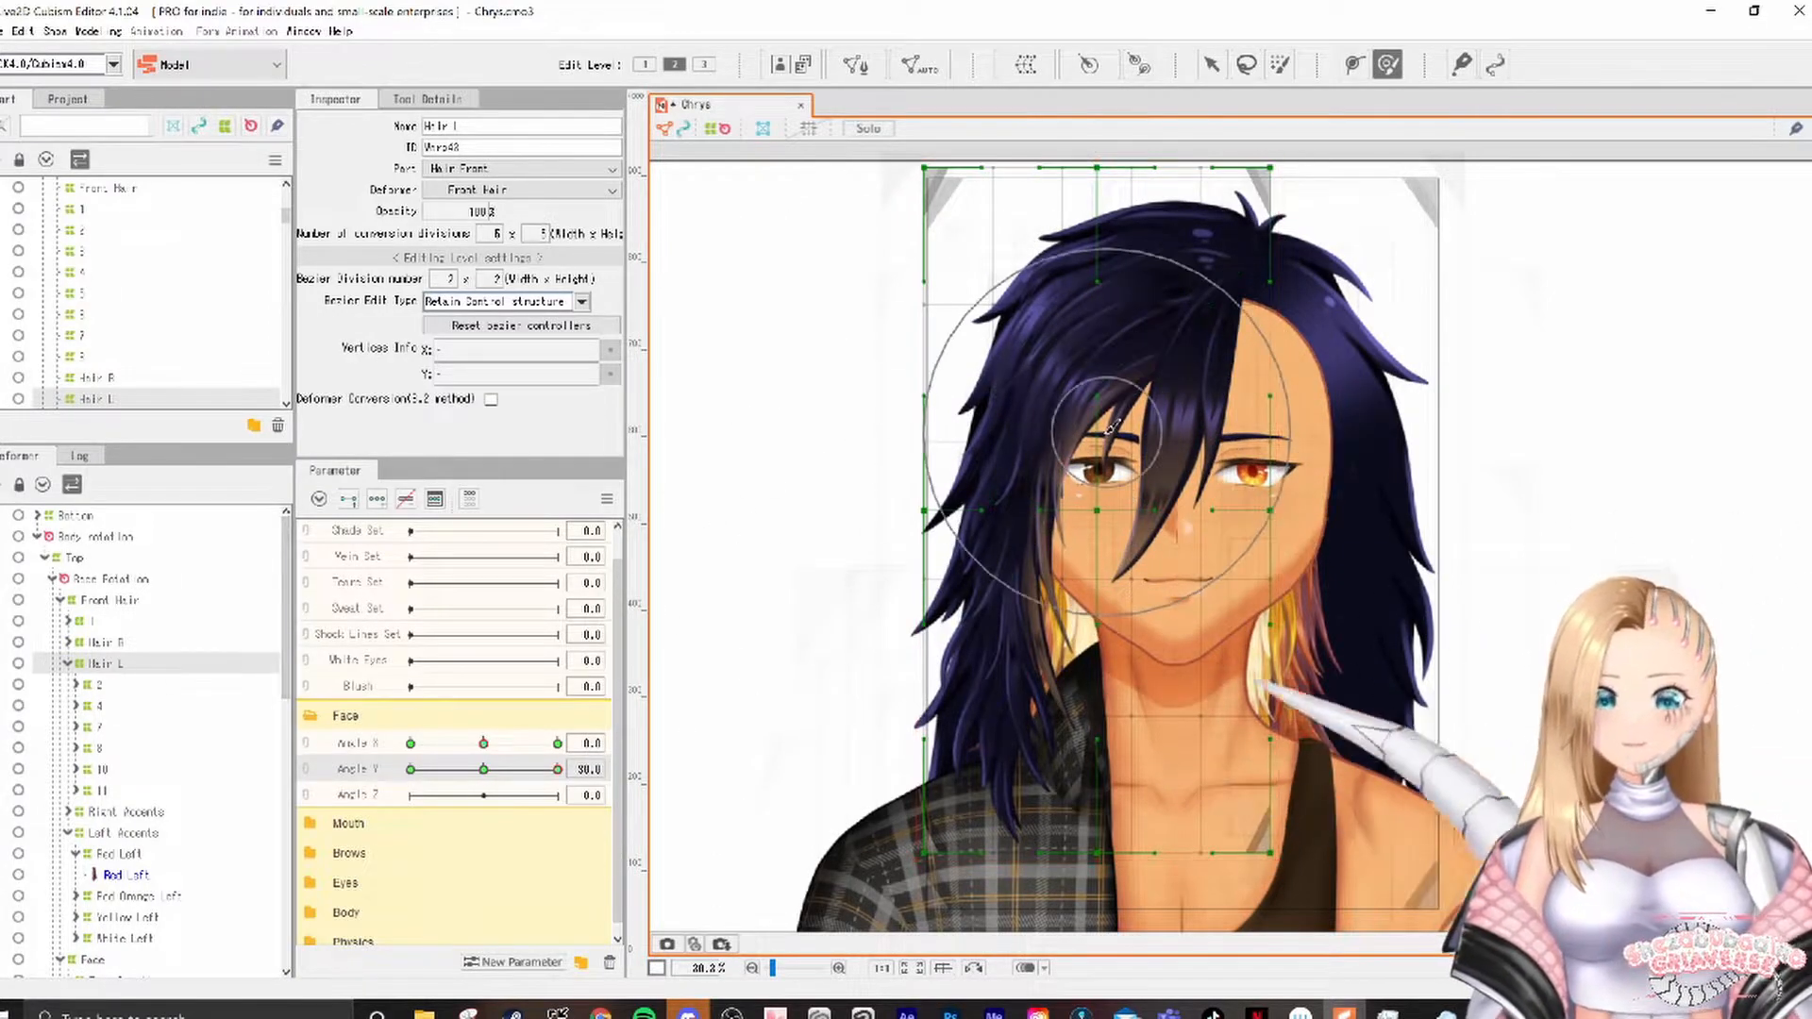
pyautogui.moveTo(1109, 431); pyautogui.dragTo(1110, 391)
pyautogui.moveTo(557, 769); pyautogui.dragTo(484, 769)
pyautogui.moveTo(484, 769); pyautogui.dragTo(558, 769)
# Step: Refine the upper and lower edges of the Hair L deformer at Angle Y 30 with the Deform Brush
pyautogui.moveTo(1180, 284); pyautogui.dragTo(1183, 374)
pyautogui.moveTo(1238, 236); pyautogui.dragTo(1238, 266)
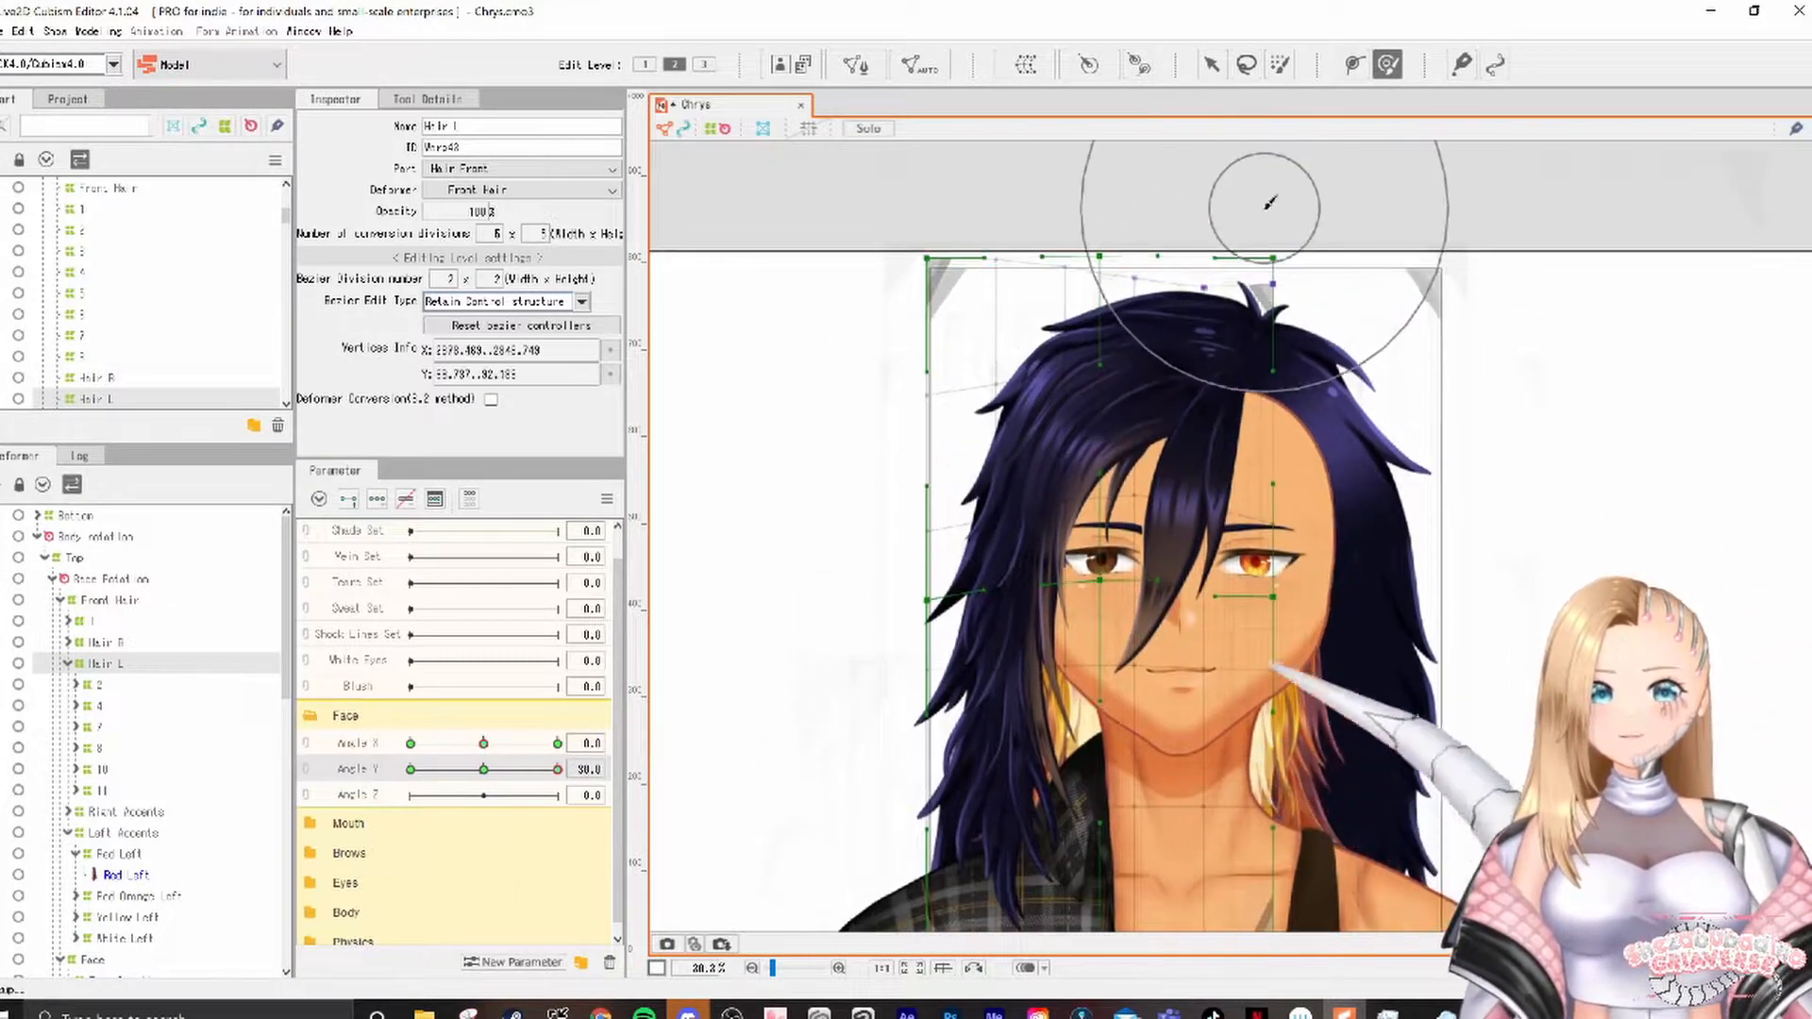
pyautogui.scroll(-3, 845, 377)
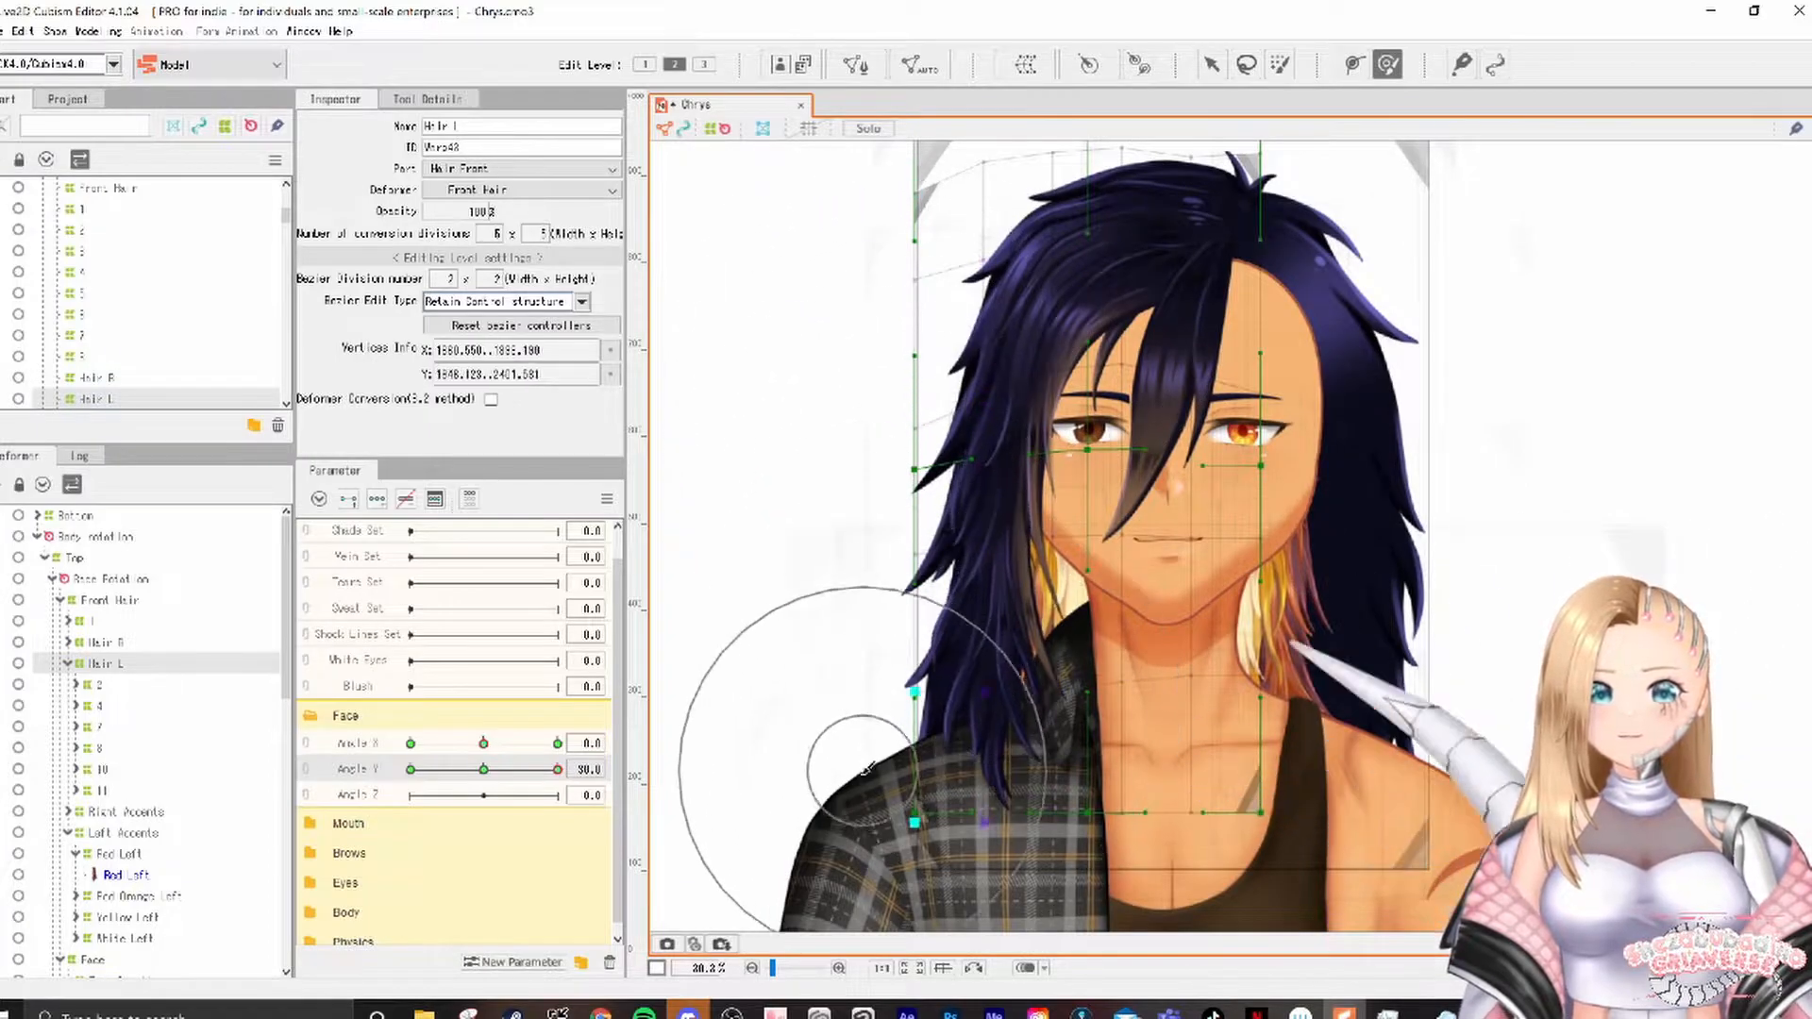
pyautogui.moveTo(1152, 866); pyautogui.dragTo(1148, 819)
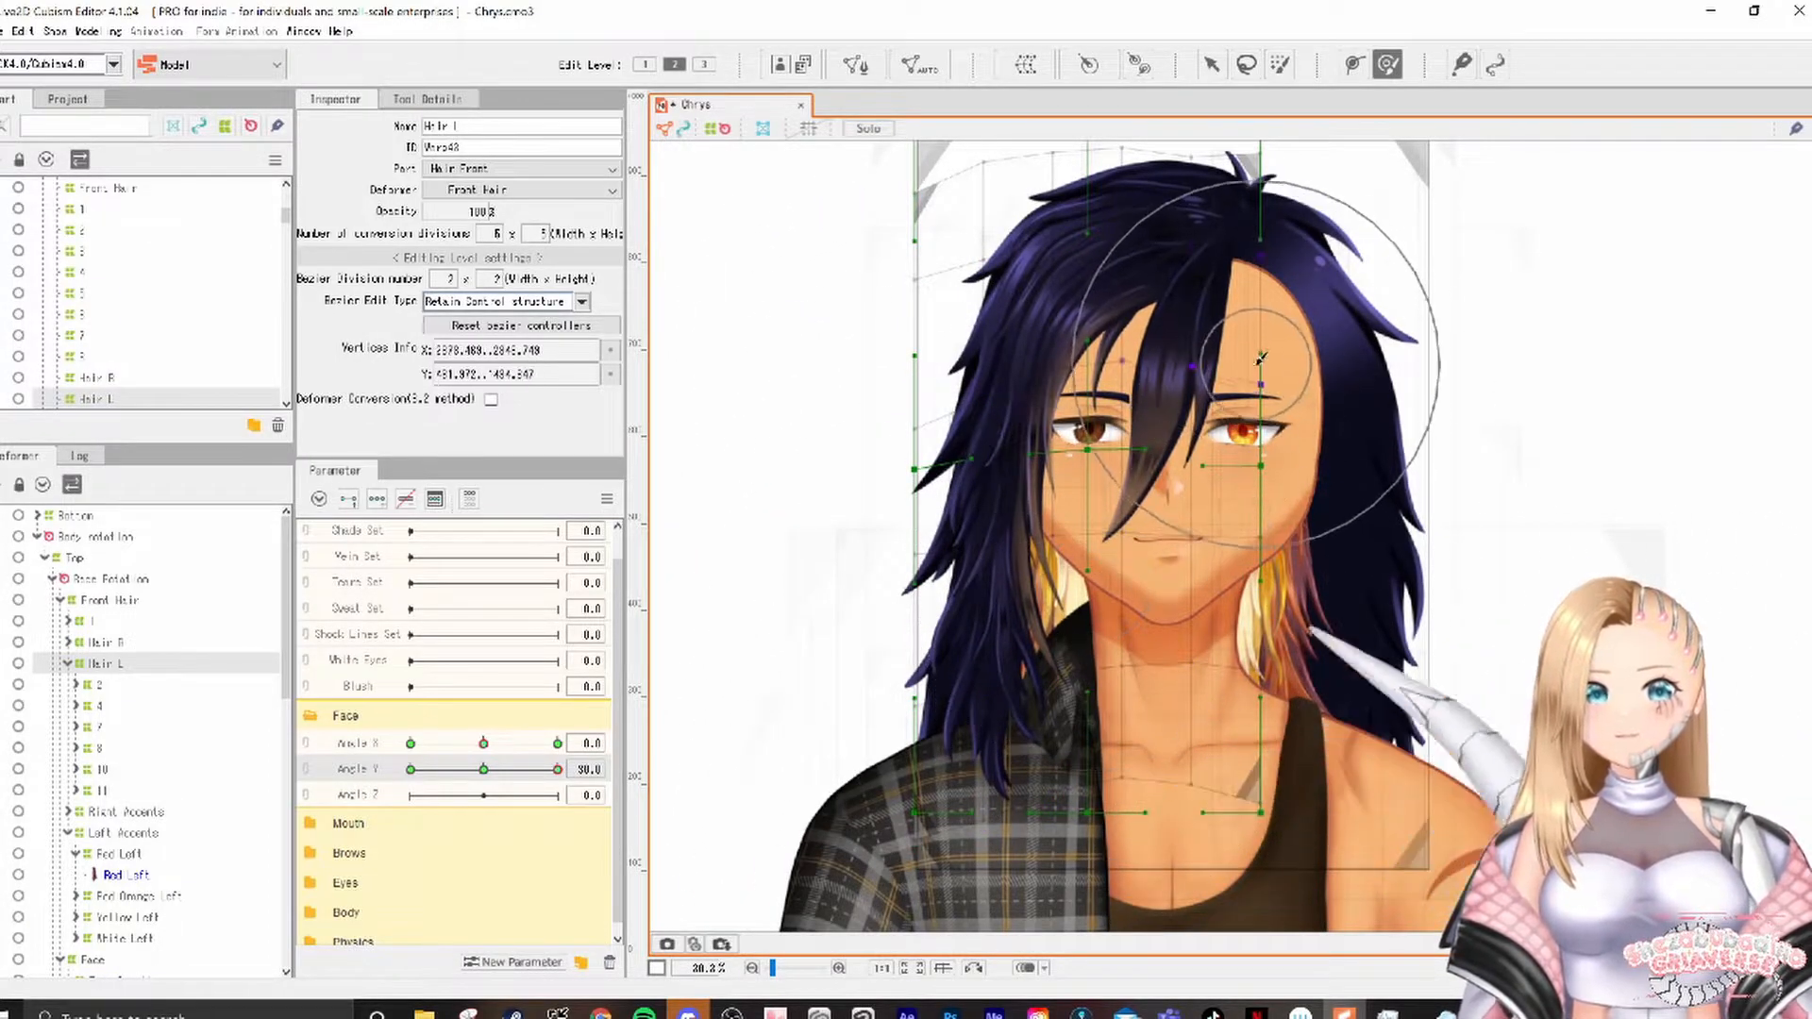
pyautogui.click(557, 770)
pyautogui.press('b')
pyautogui.moveTo(1244, 287); pyautogui.dragTo(1046, 283)
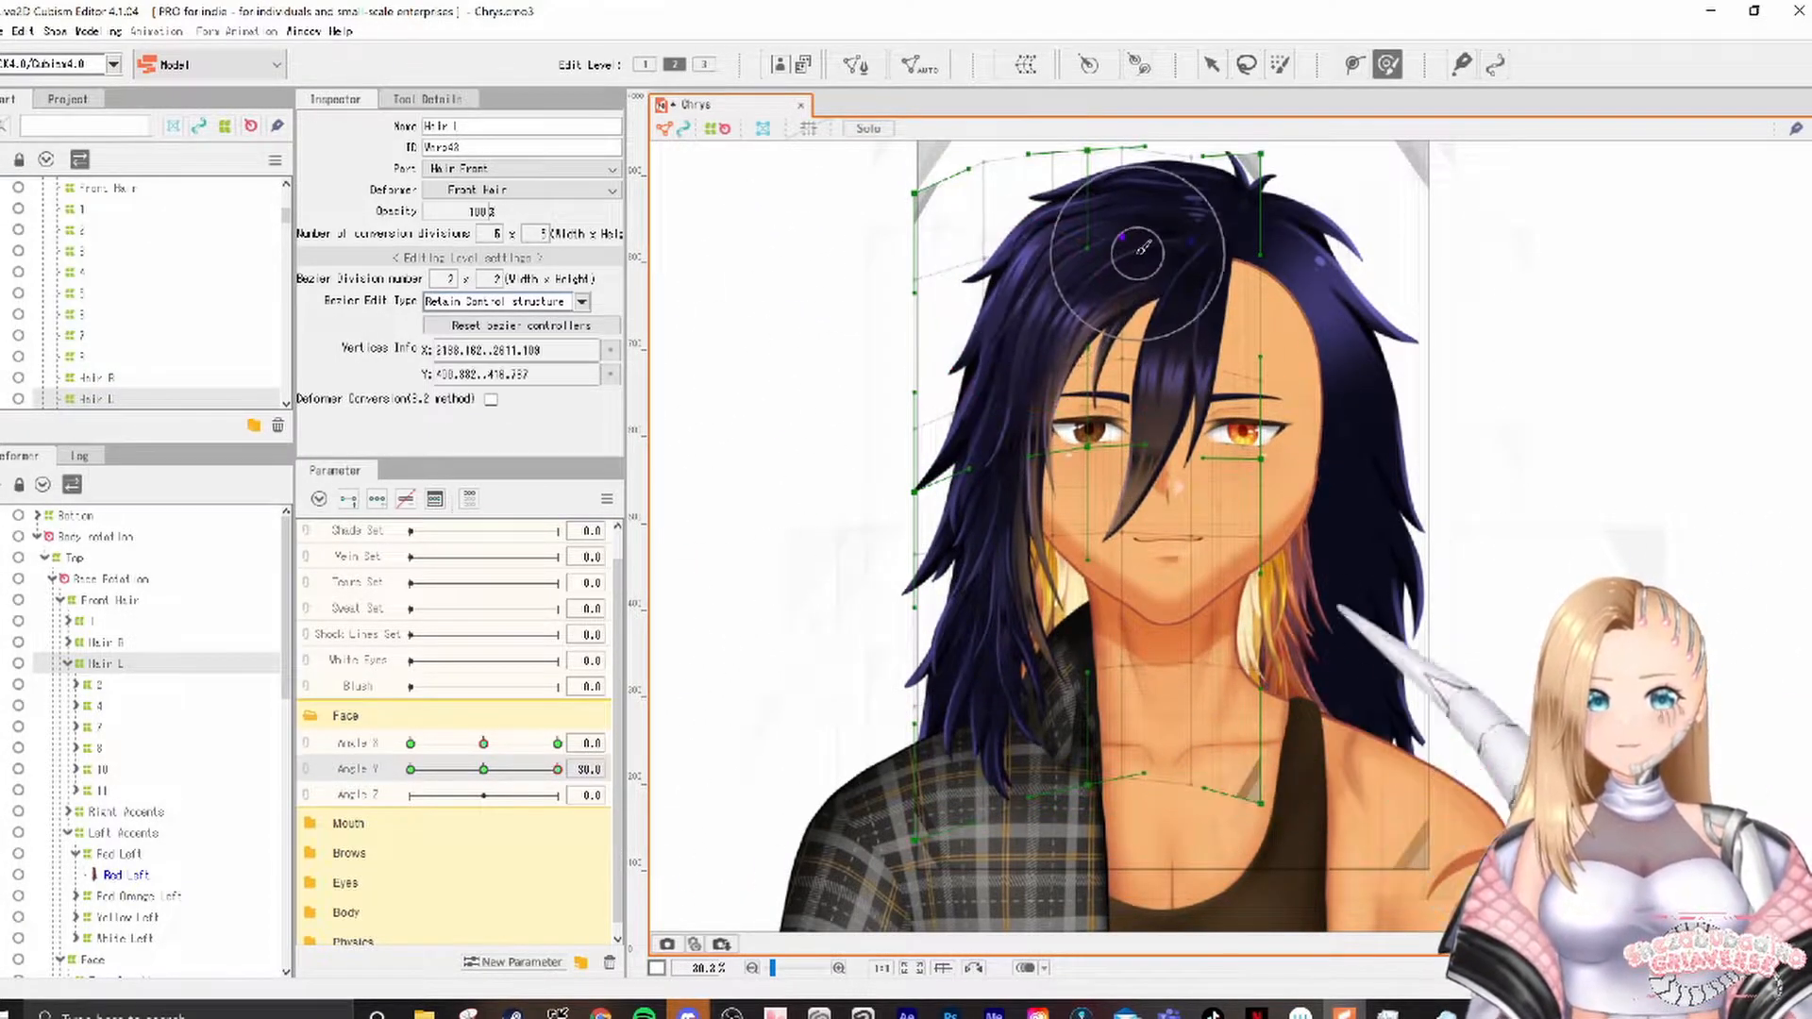
# Step: Lift the lower part of deformer 1's grid at Angle Y 30 and preview the upward head movement
pyautogui.click(104, 621)
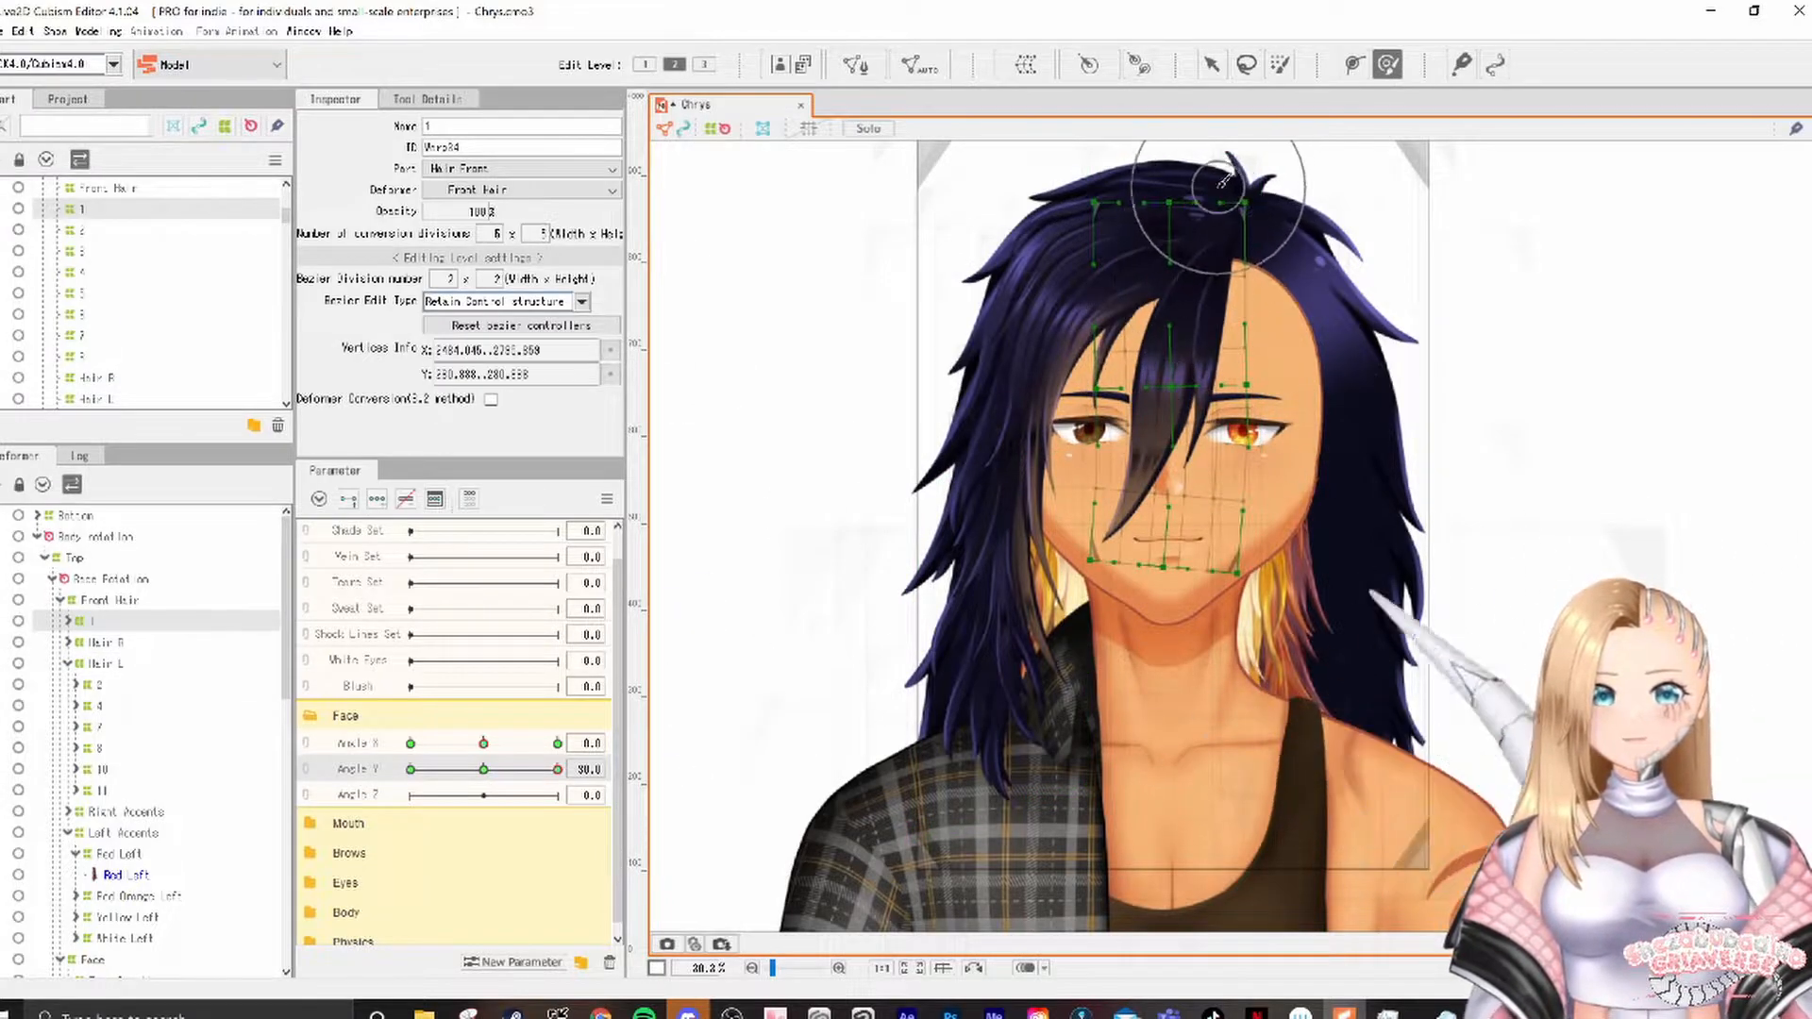
pyautogui.click(1180, 357)
pyautogui.moveTo(1149, 581); pyautogui.dragTo(1149, 536)
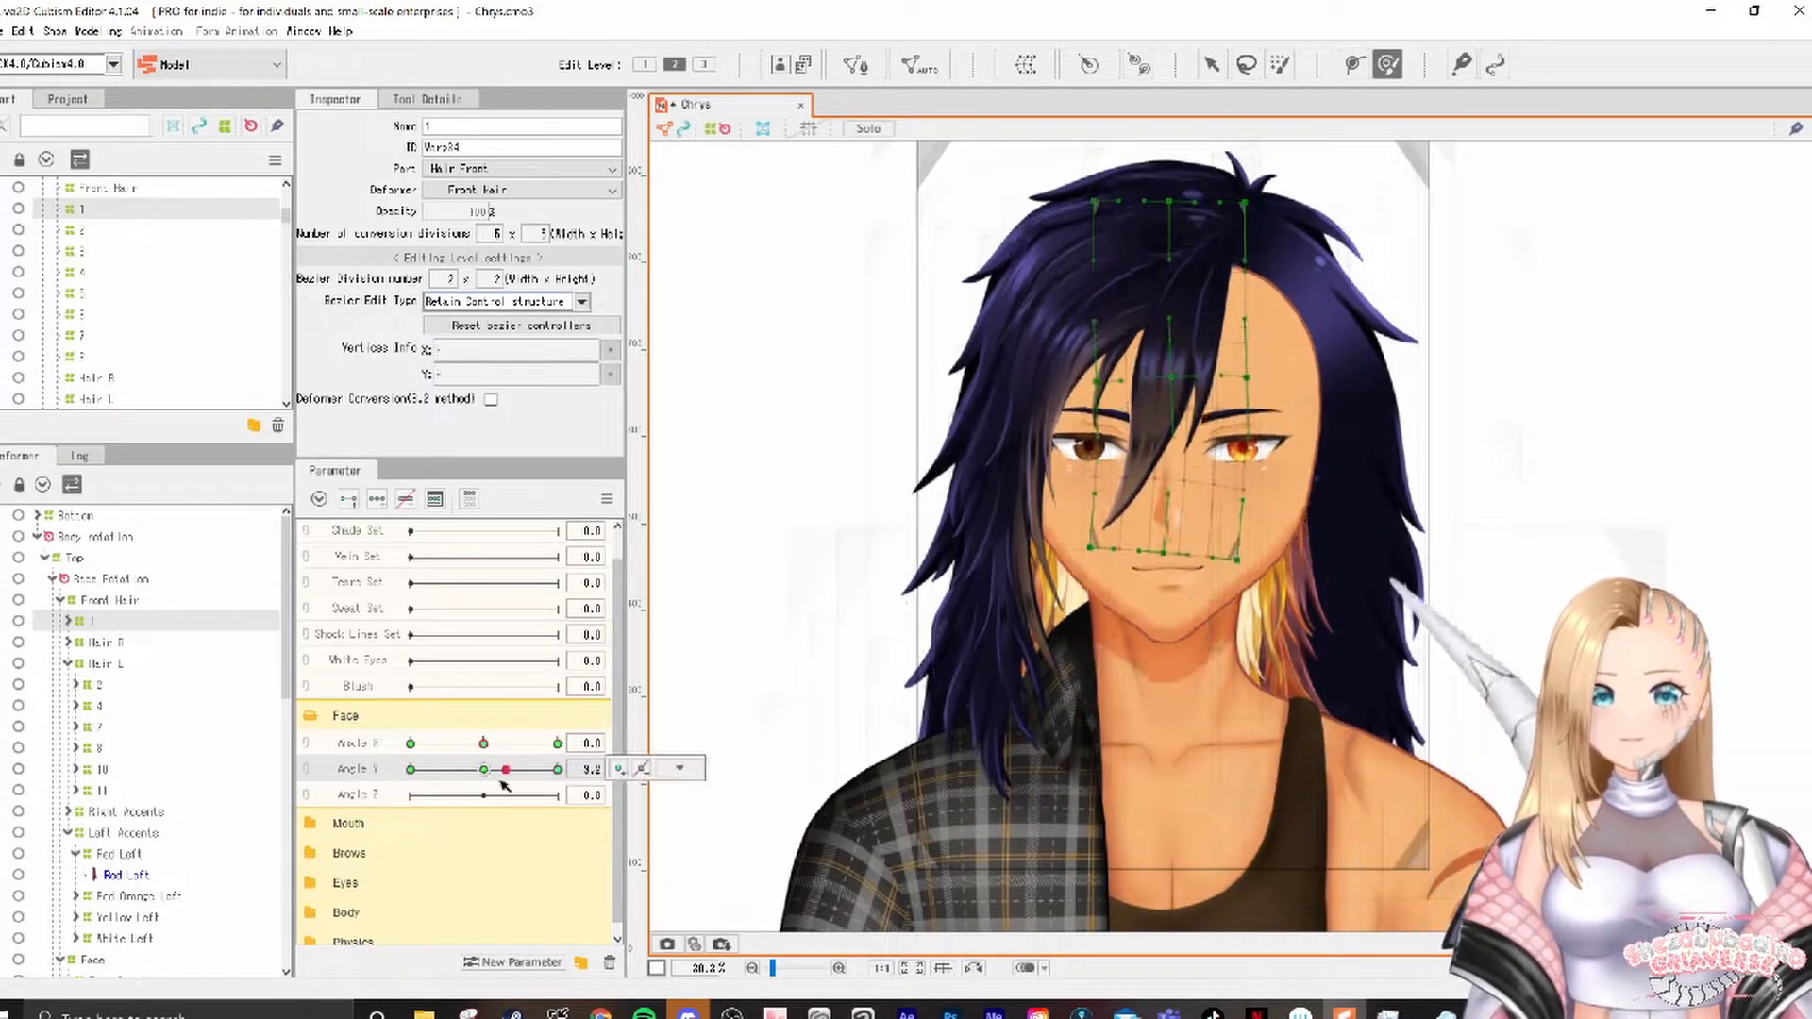
# Step: Curve the Hair L deformer's grid at Angle Y -30, raising its outer side and lowering its inner side
pyautogui.click(99, 641)
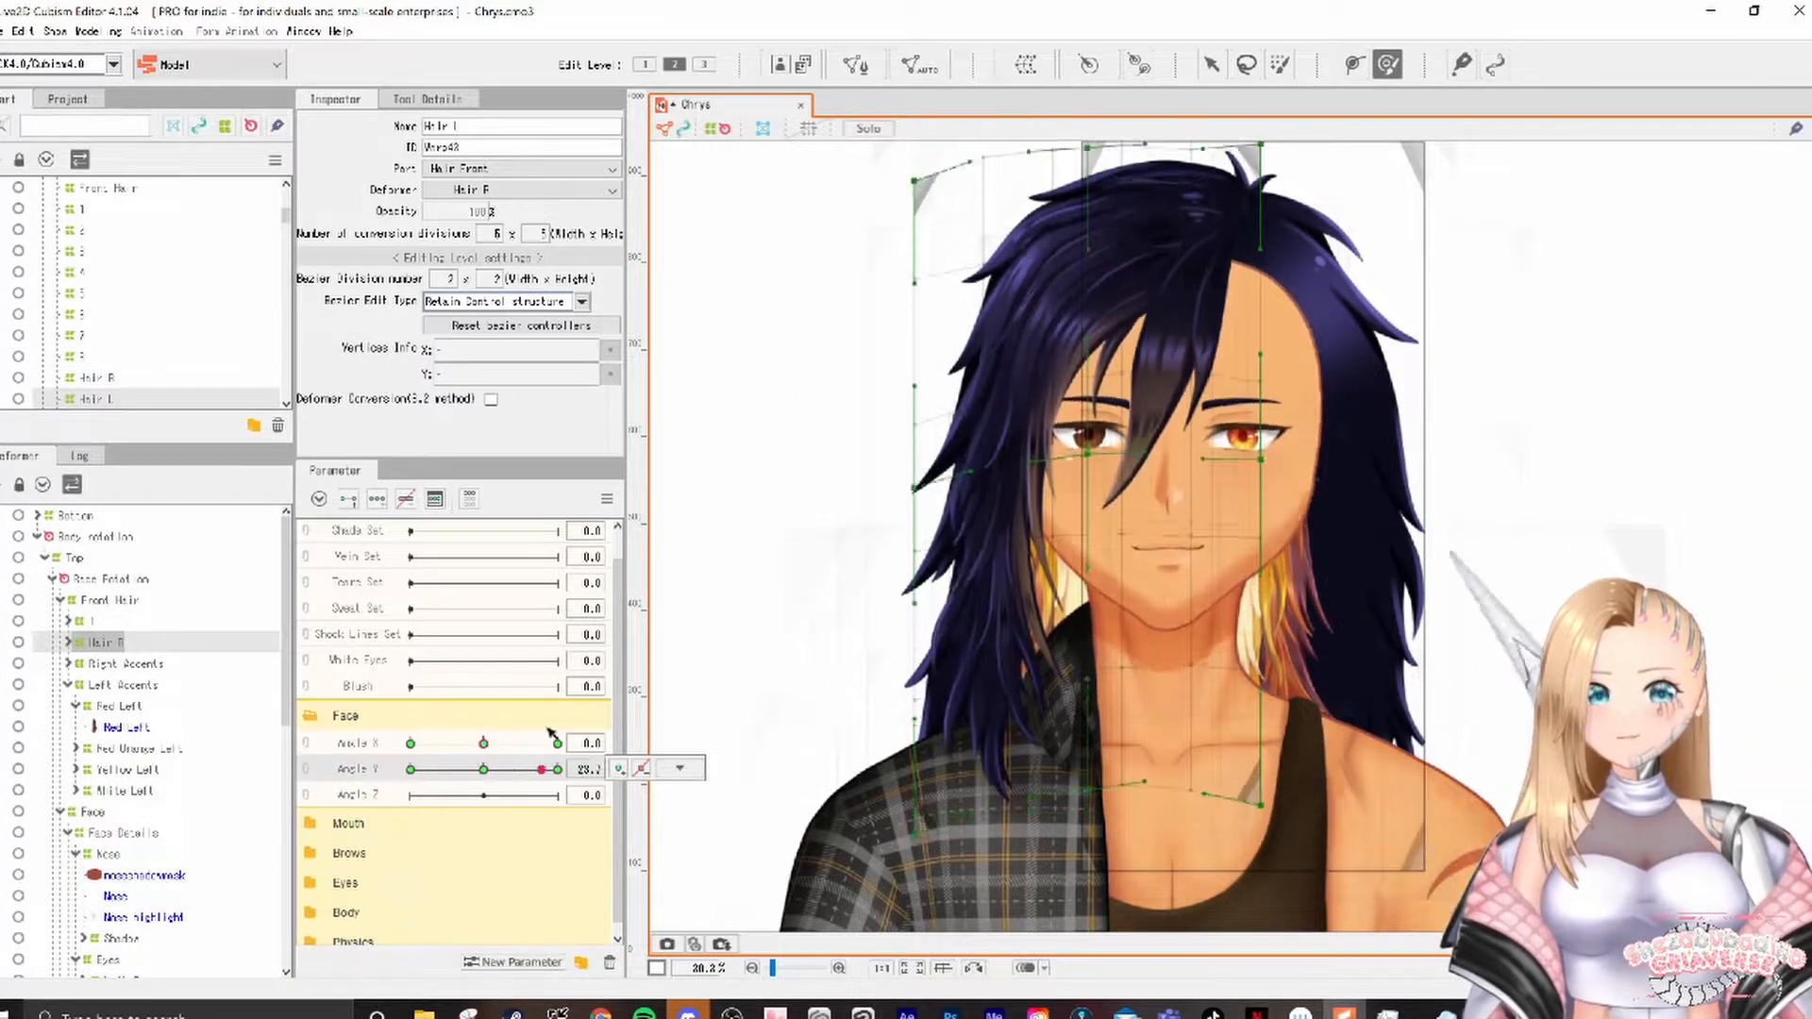
pyautogui.moveTo(552, 743); pyautogui.dragTo(411, 770)
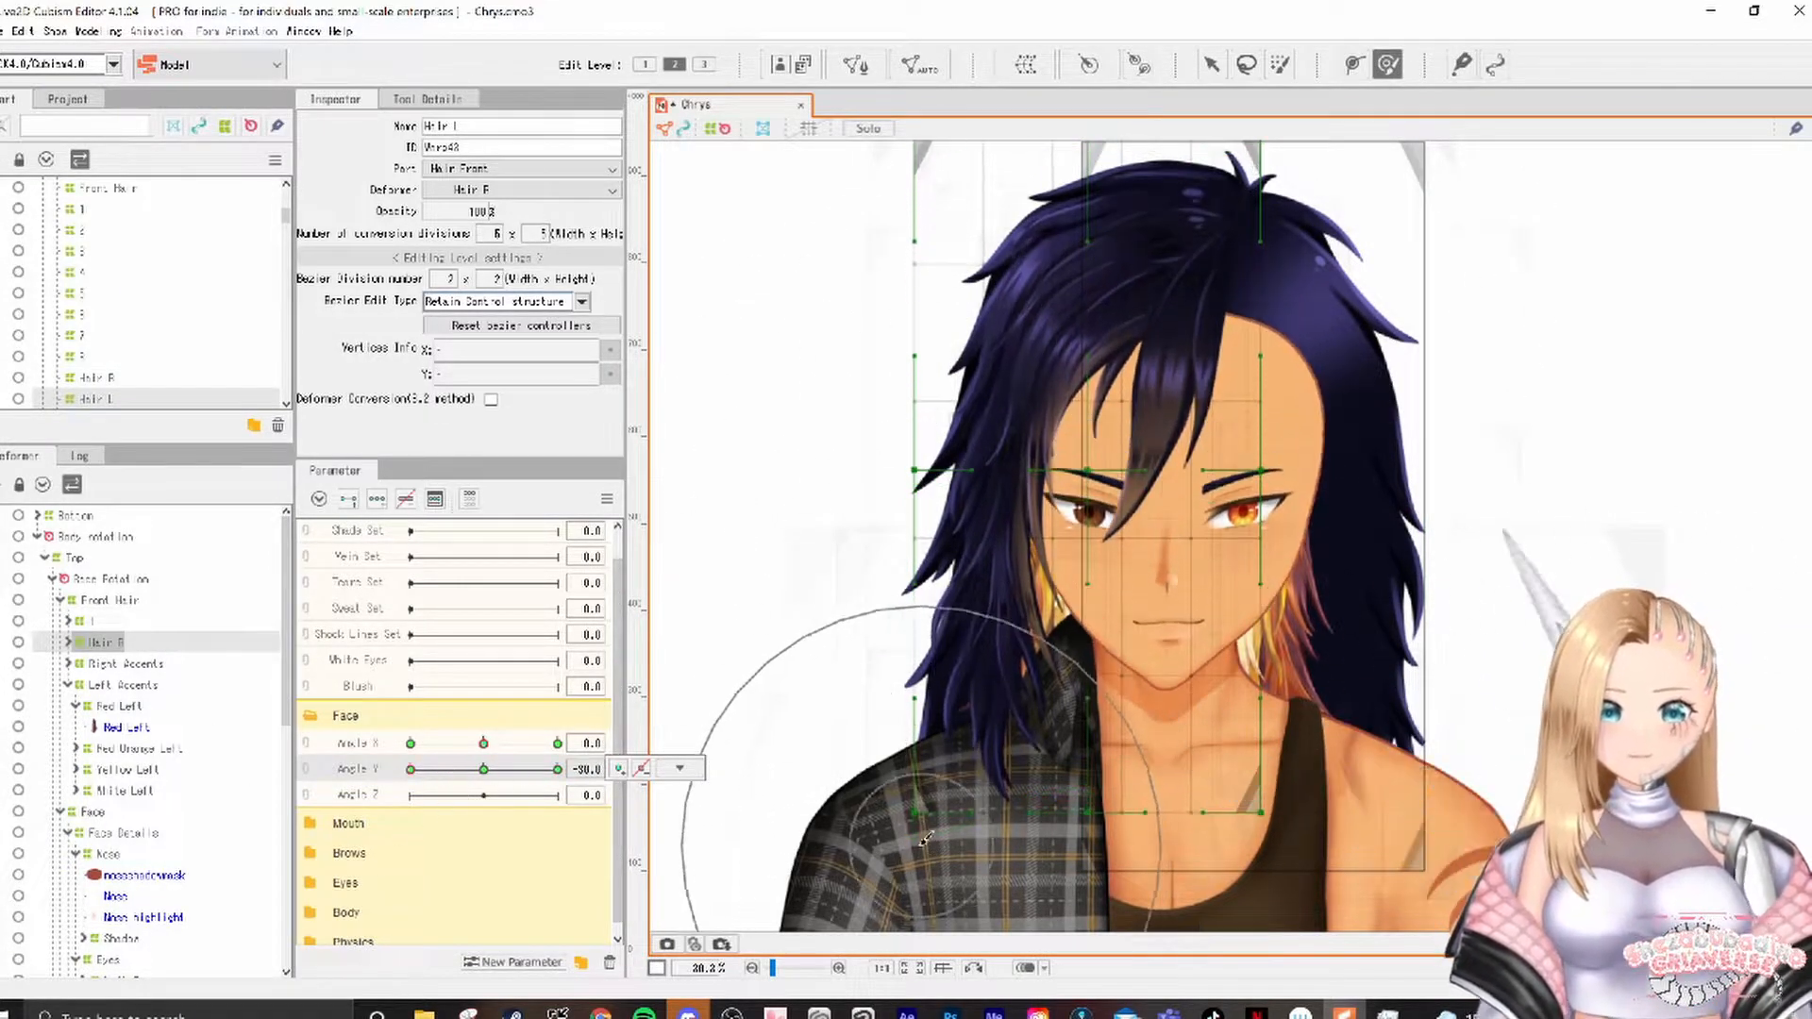
pyautogui.moveTo(819, 601); pyautogui.dragTo(821, 189)
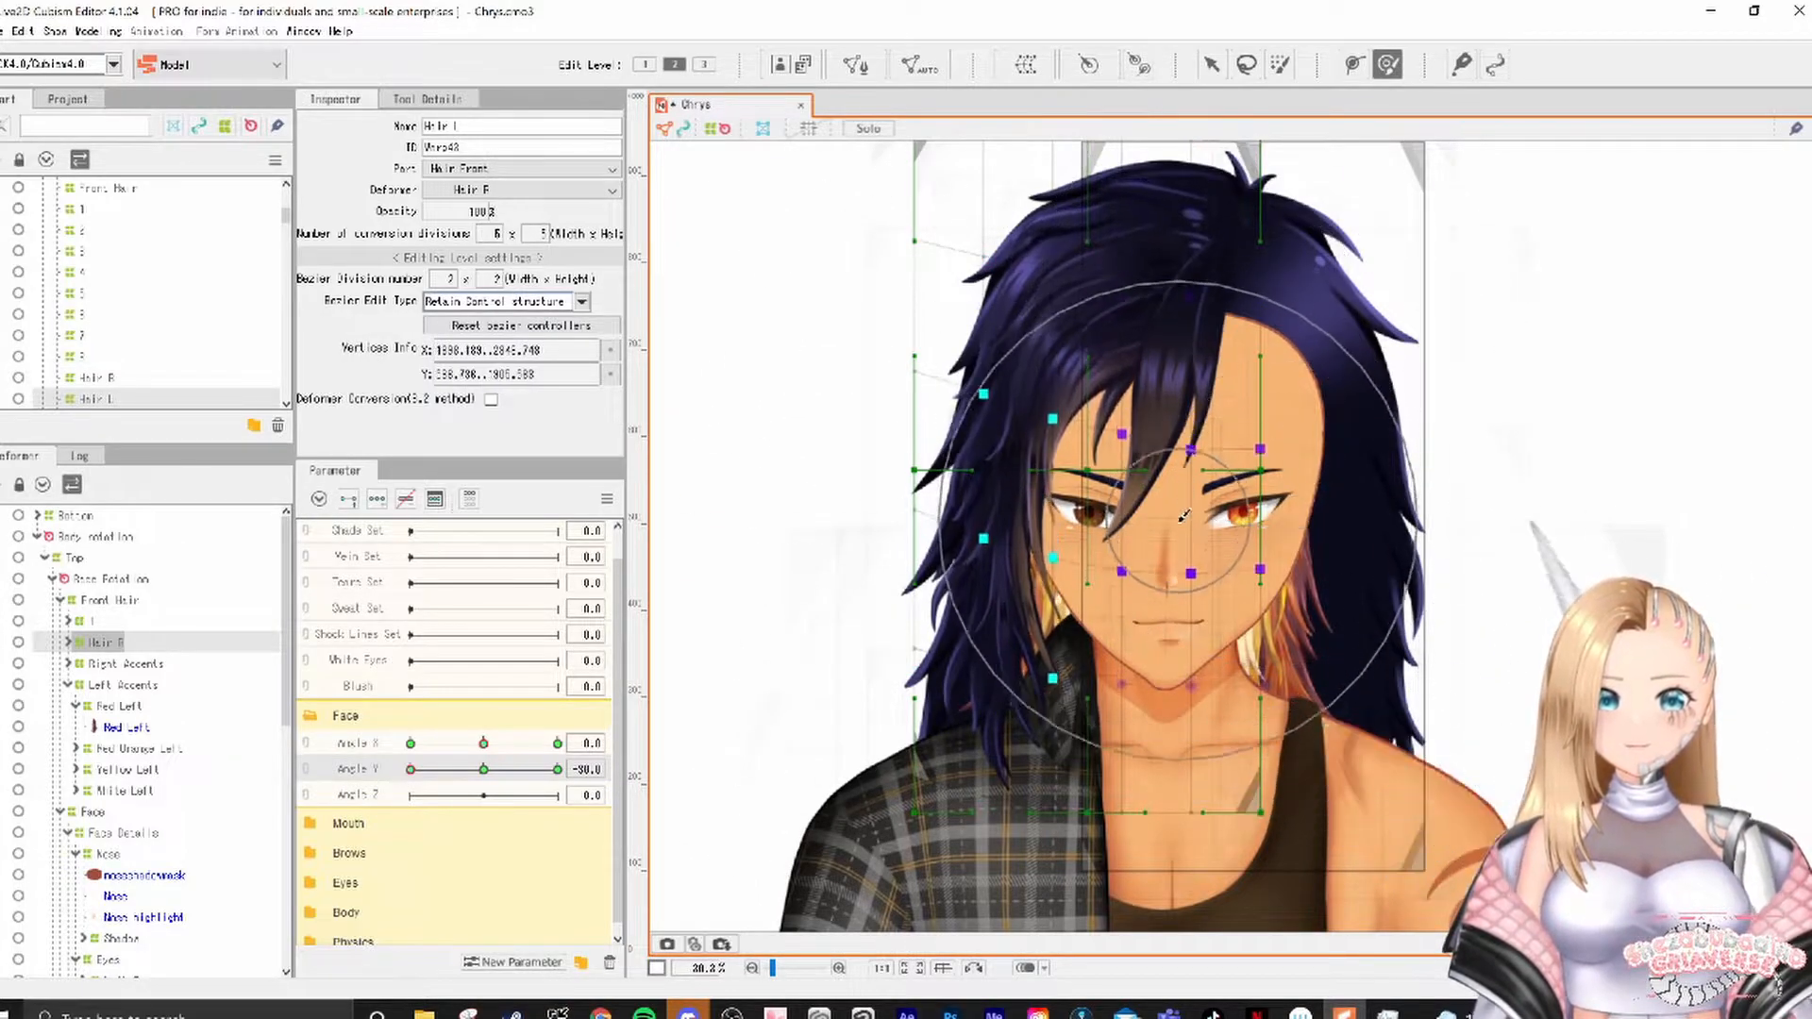
pyautogui.moveTo(1093, 222); pyautogui.dragTo(1122, 446)
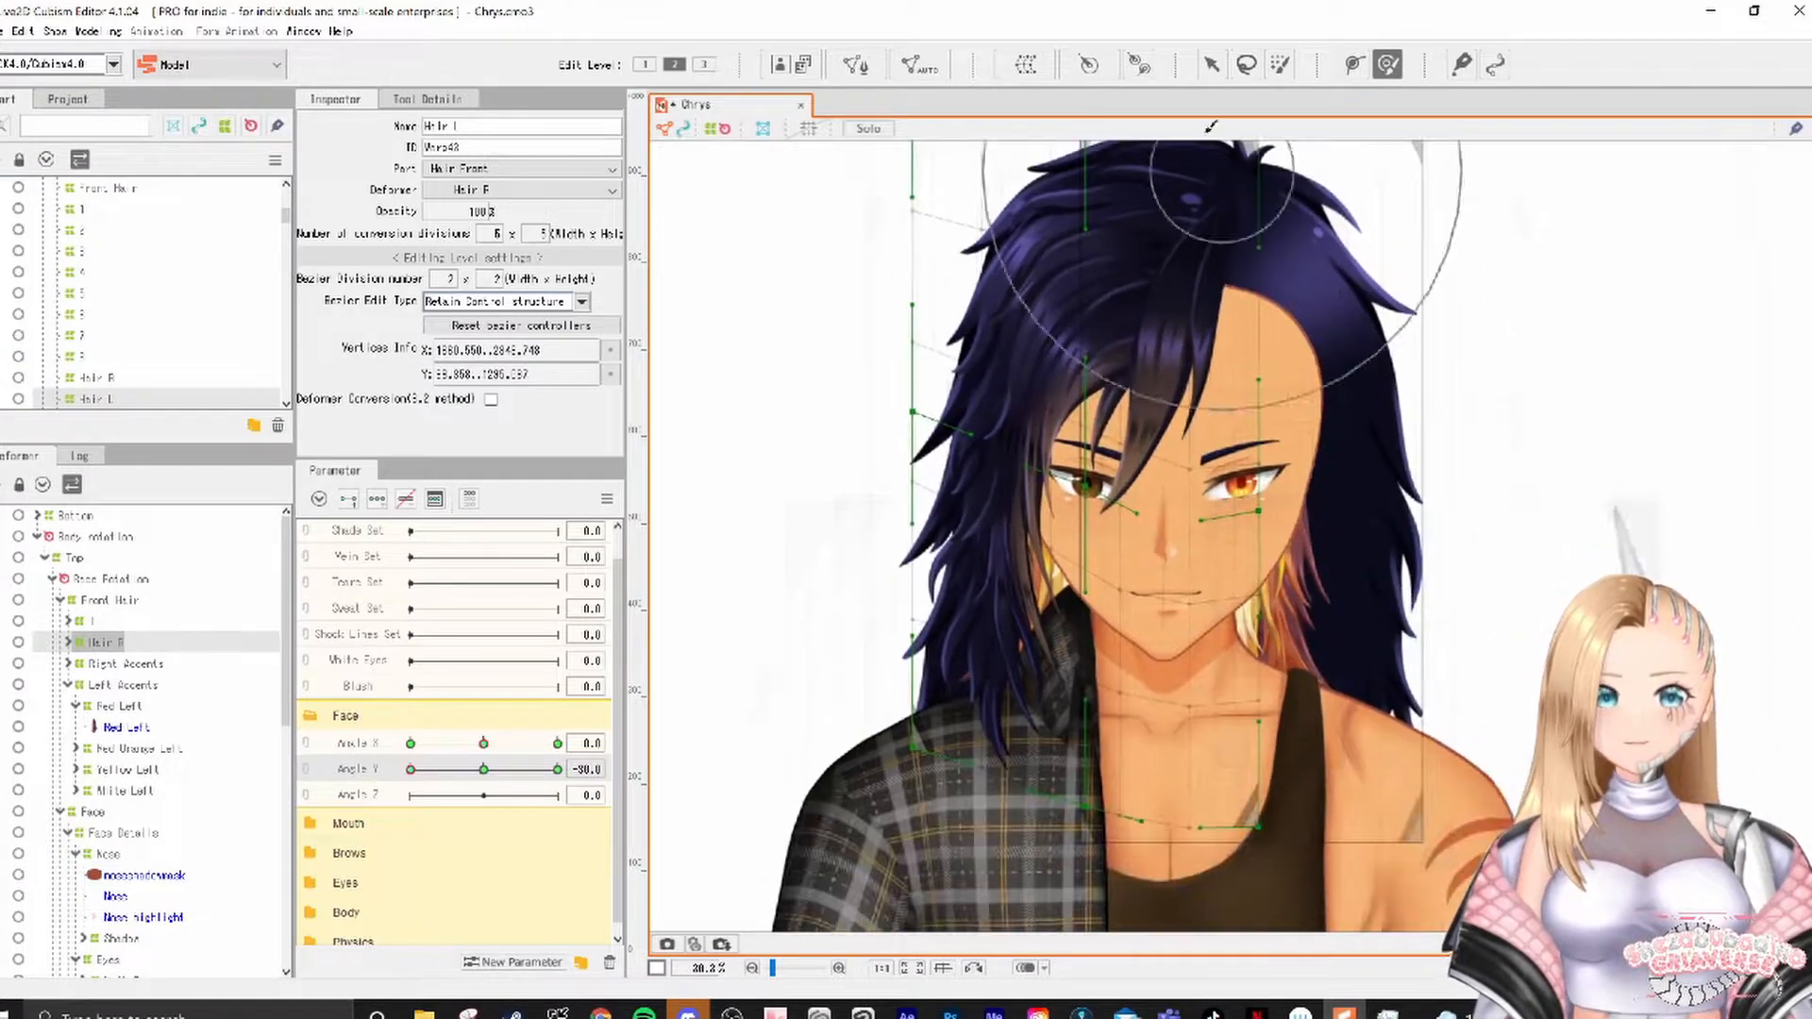
pyautogui.press('v')
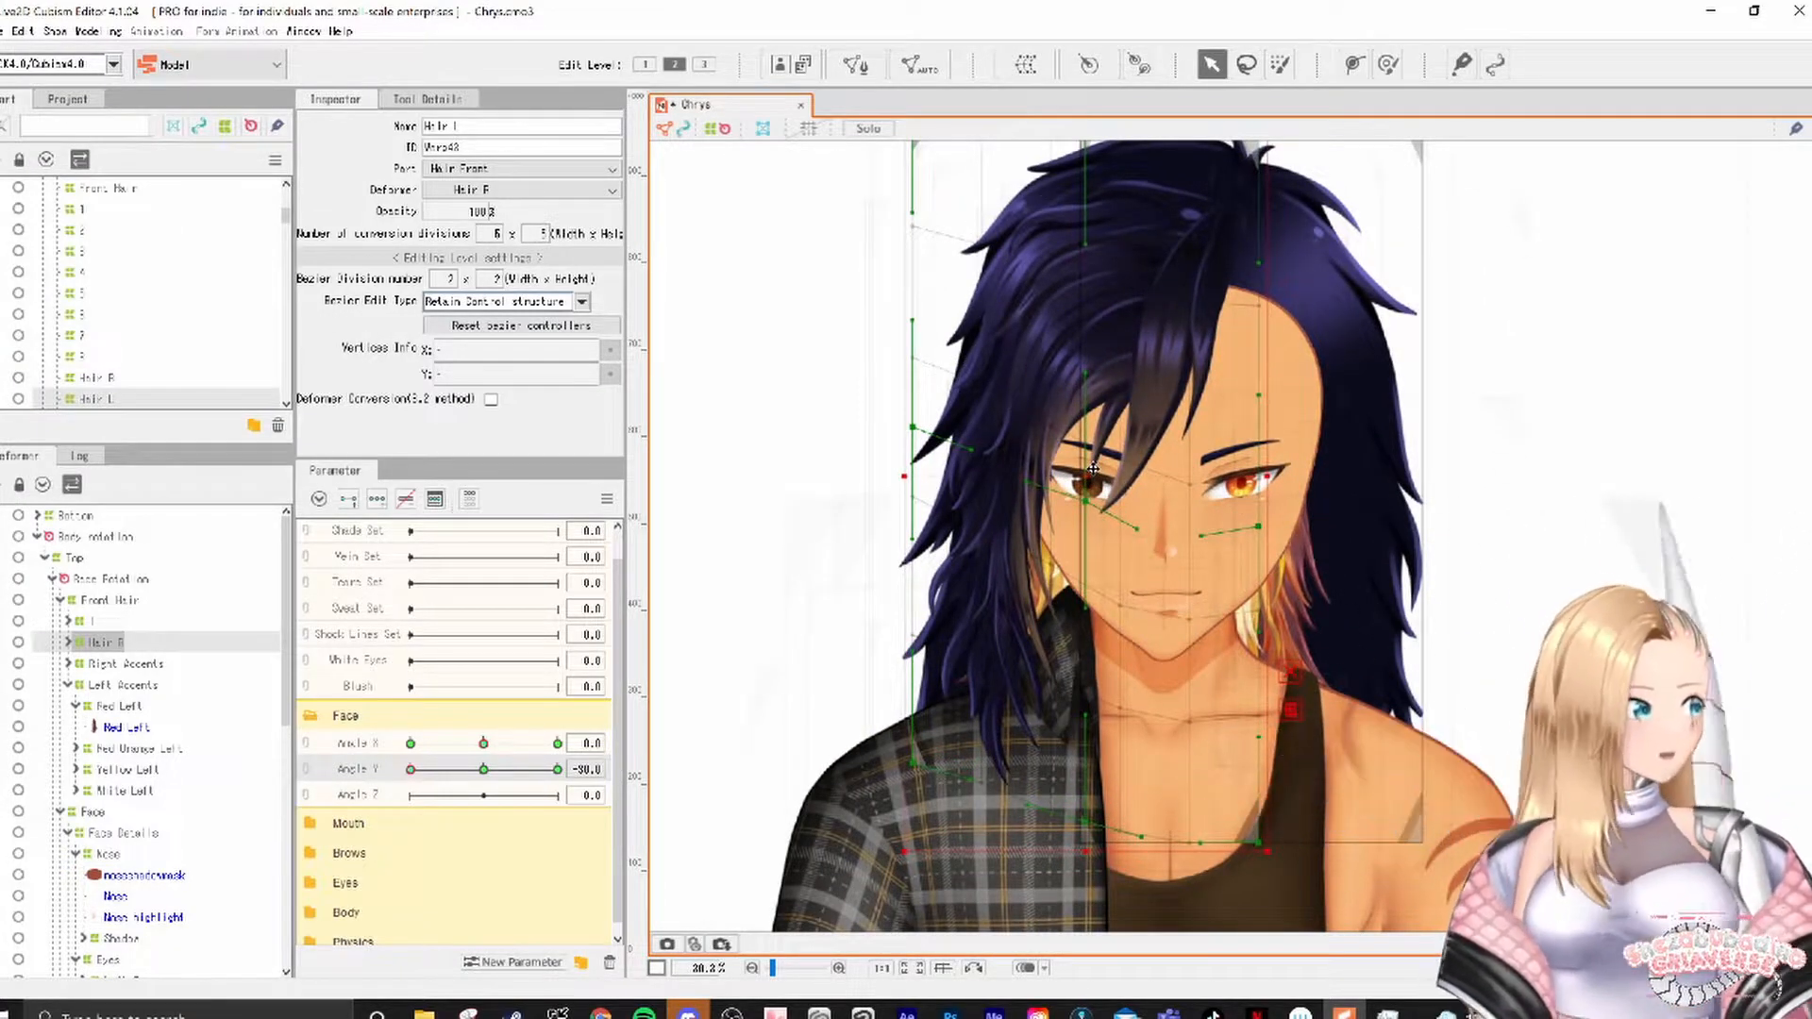
pyautogui.moveTo(1170, 453); pyautogui.dragTo(1187, 508)
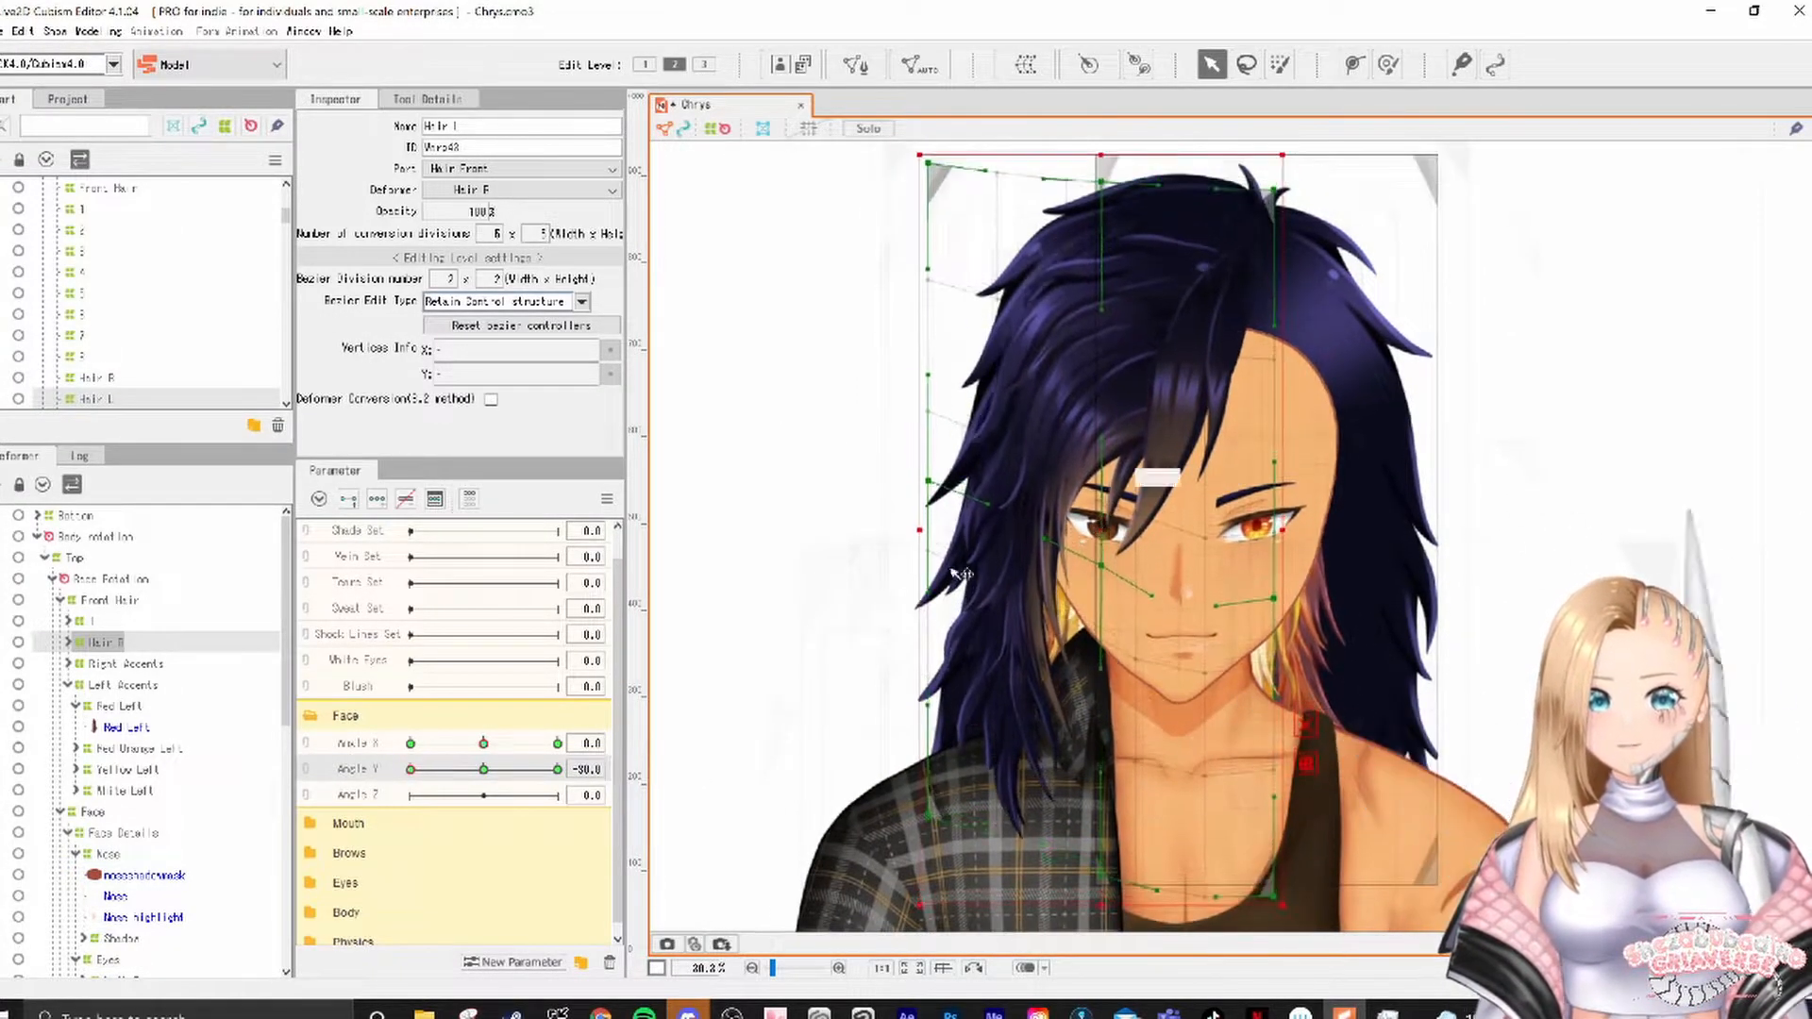
pyautogui.moveTo(1179, 377); pyautogui.dragTo(1216, 431)
pyautogui.click(1387, 64)
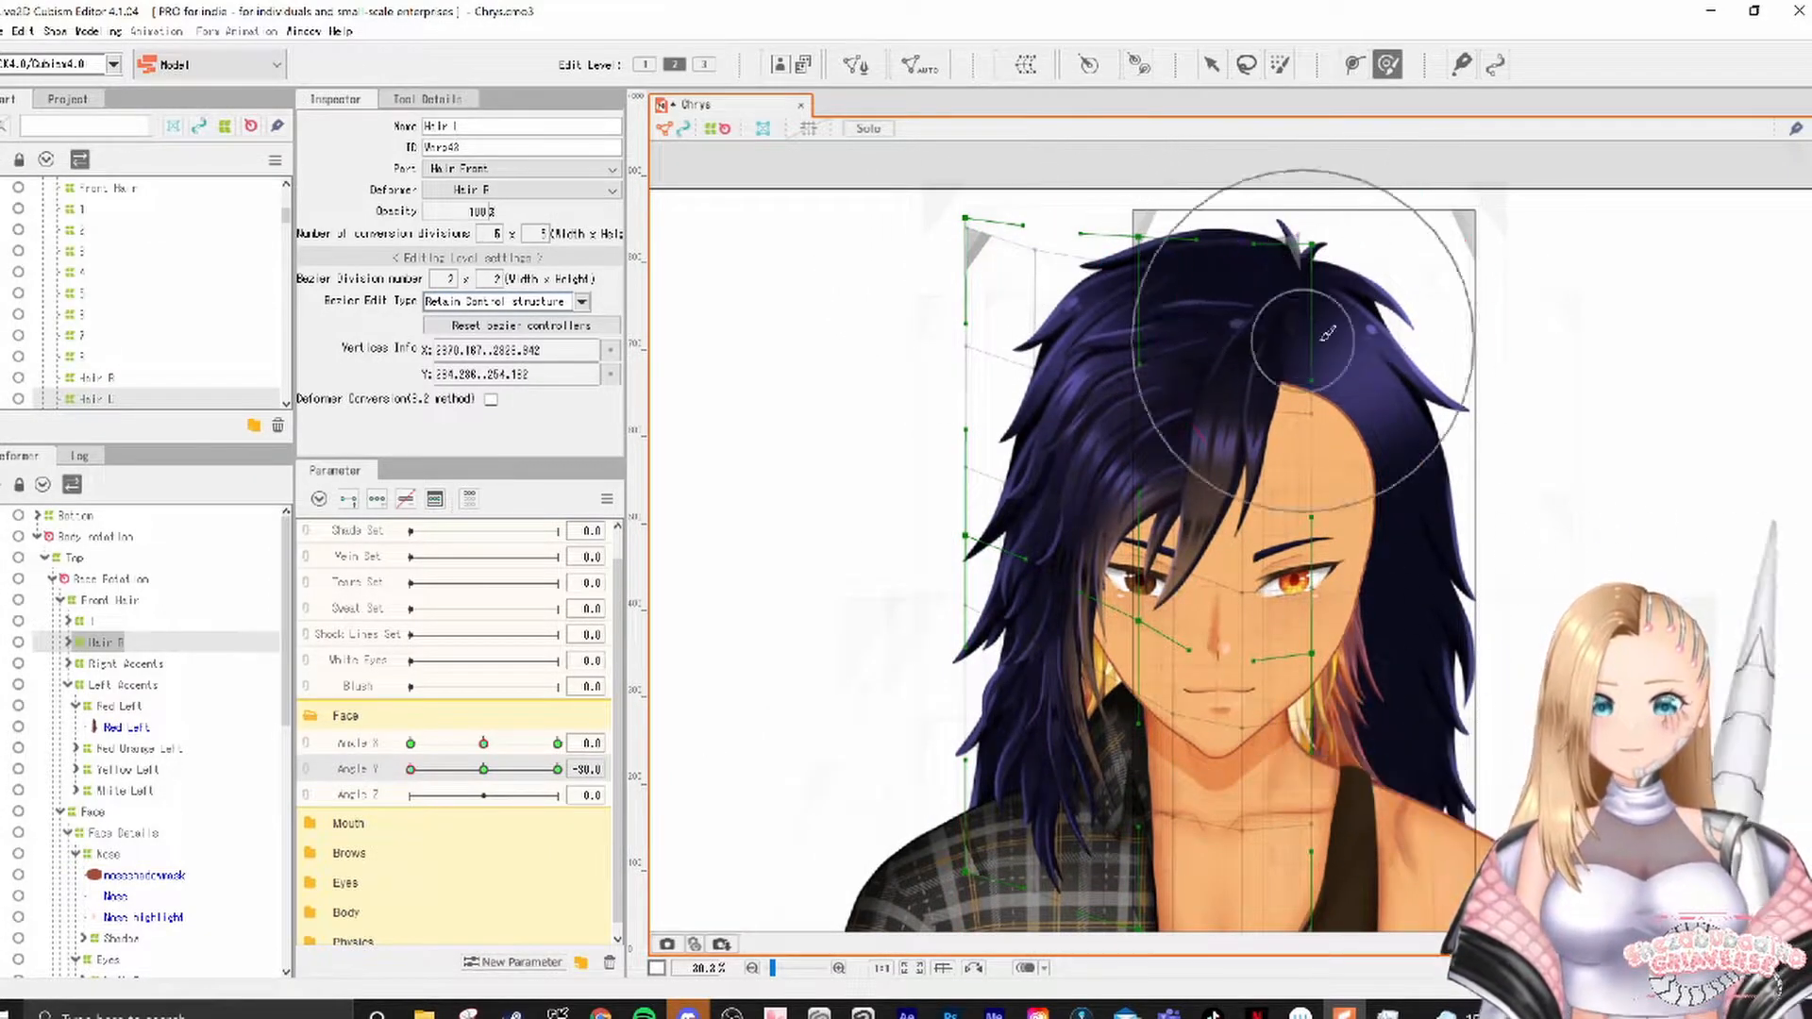
# Step: Adjust the middle and lower edge of deformer 1's grid at Angle Y -30 with the Deform Brush
pyautogui.scroll(-2, 1153, 528)
pyautogui.click(93, 621)
pyautogui.scroll(2, 1153, 425)
pyautogui.click(1211, 65)
pyautogui.press('b')
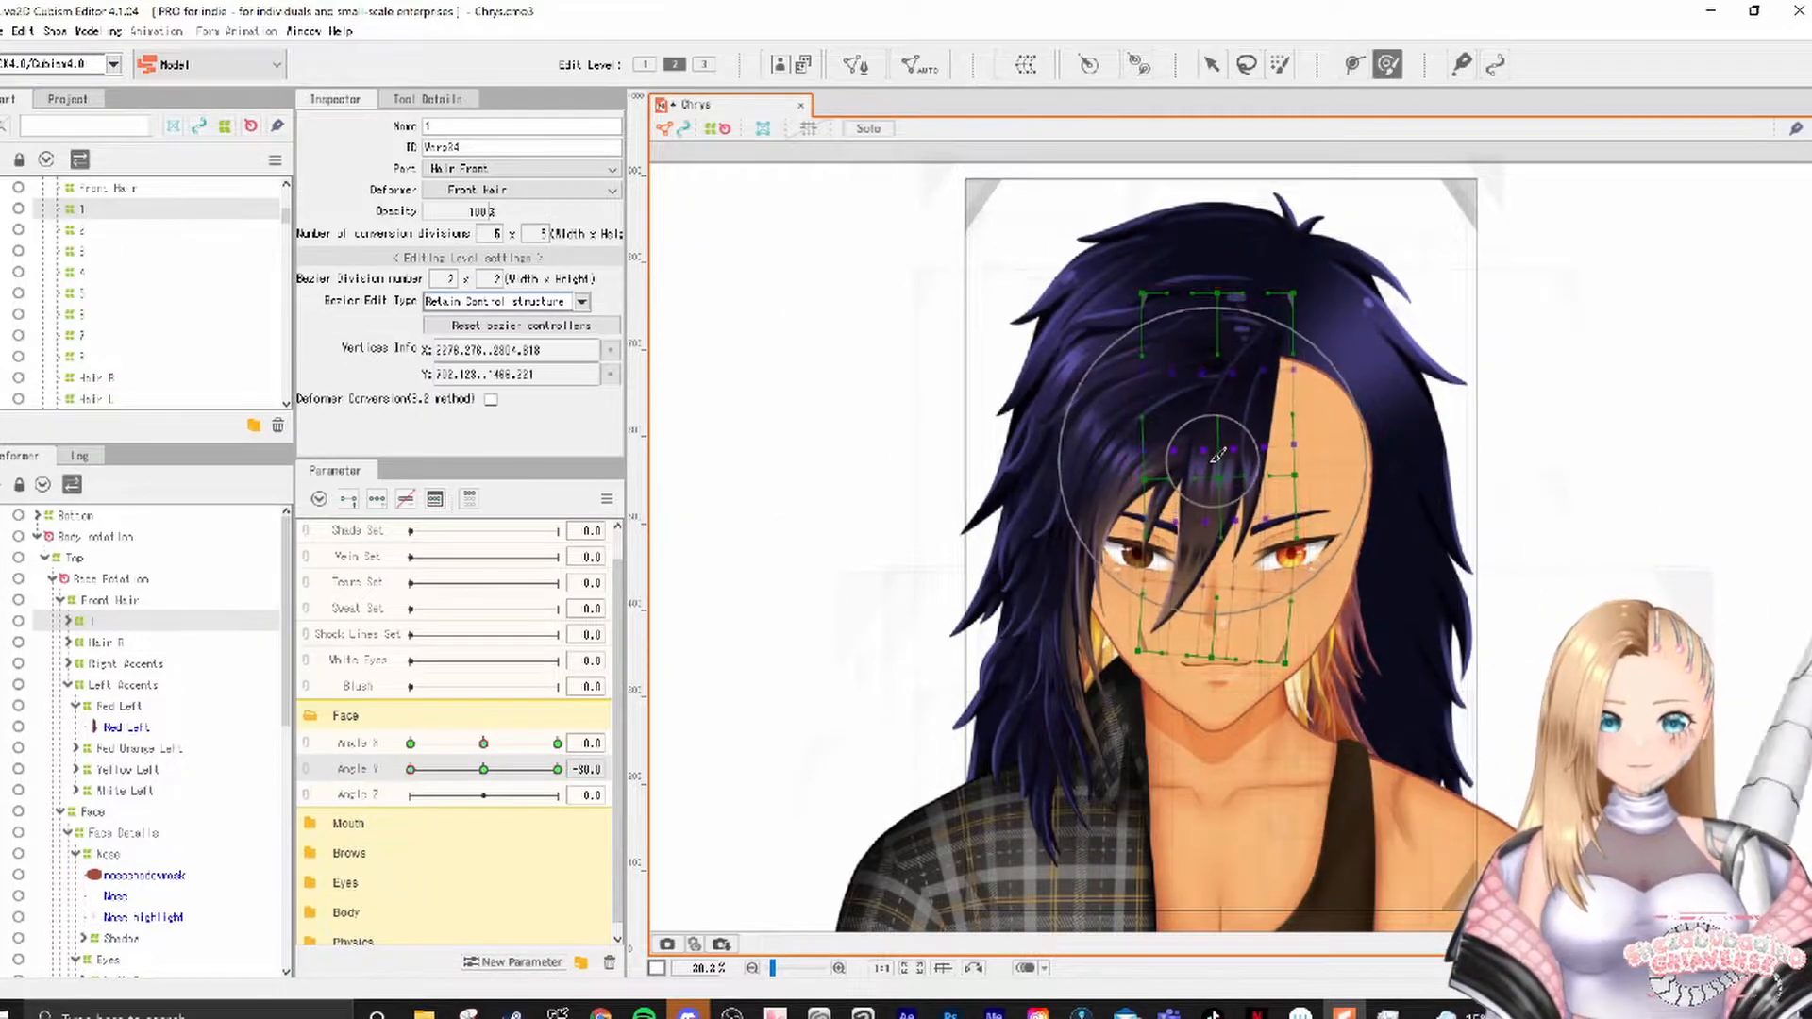
pyautogui.moveTo(1227, 415); pyautogui.dragTo(1227, 432)
pyautogui.moveTo(410, 769)
pyautogui.mouseDown()
pyautogui.moveTo(555, 767)
pyautogui.moveTo(411, 769)
pyautogui.mouseUp()
pyautogui.moveTo(1175, 688); pyautogui.dragTo(1171, 670)
# Step: Collapse Left Accents and move the Hair L deformer out of Hair R, back under Front Hair
pyautogui.click(68, 685)
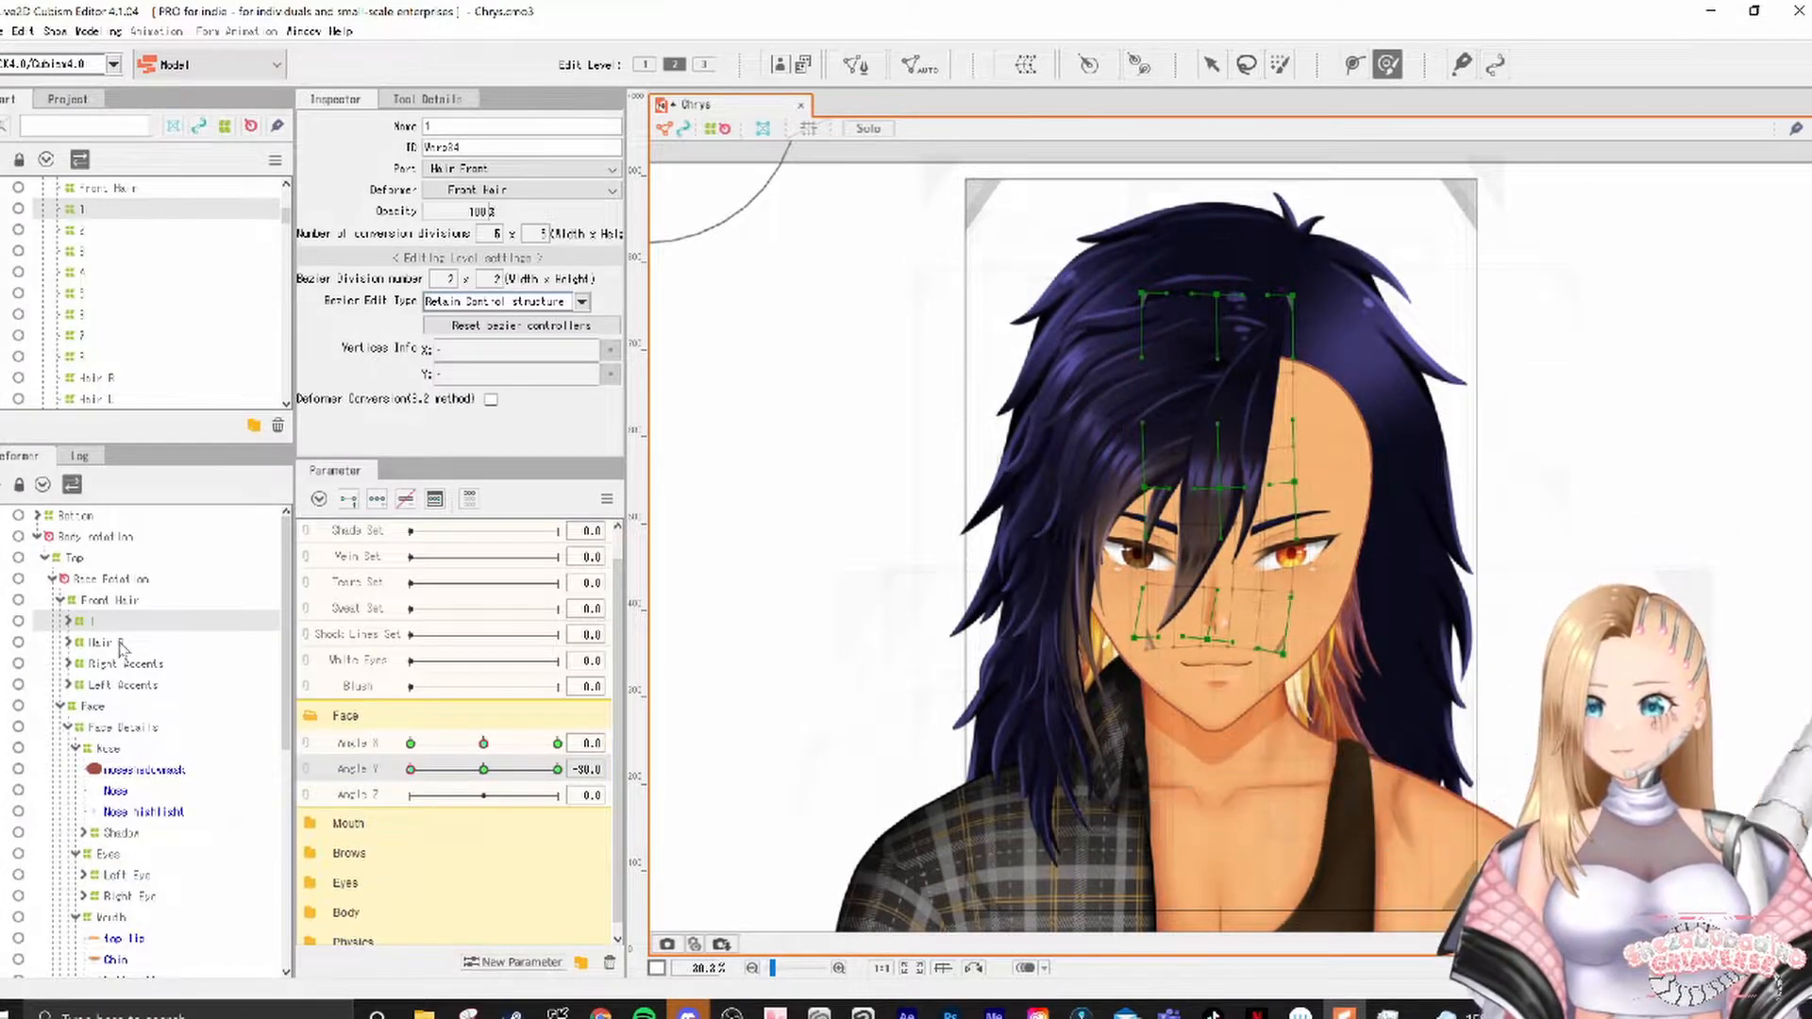
pyautogui.click(119, 645)
pyautogui.doubleClick(121, 686)
pyautogui.click(68, 685)
pyautogui.click(89, 624)
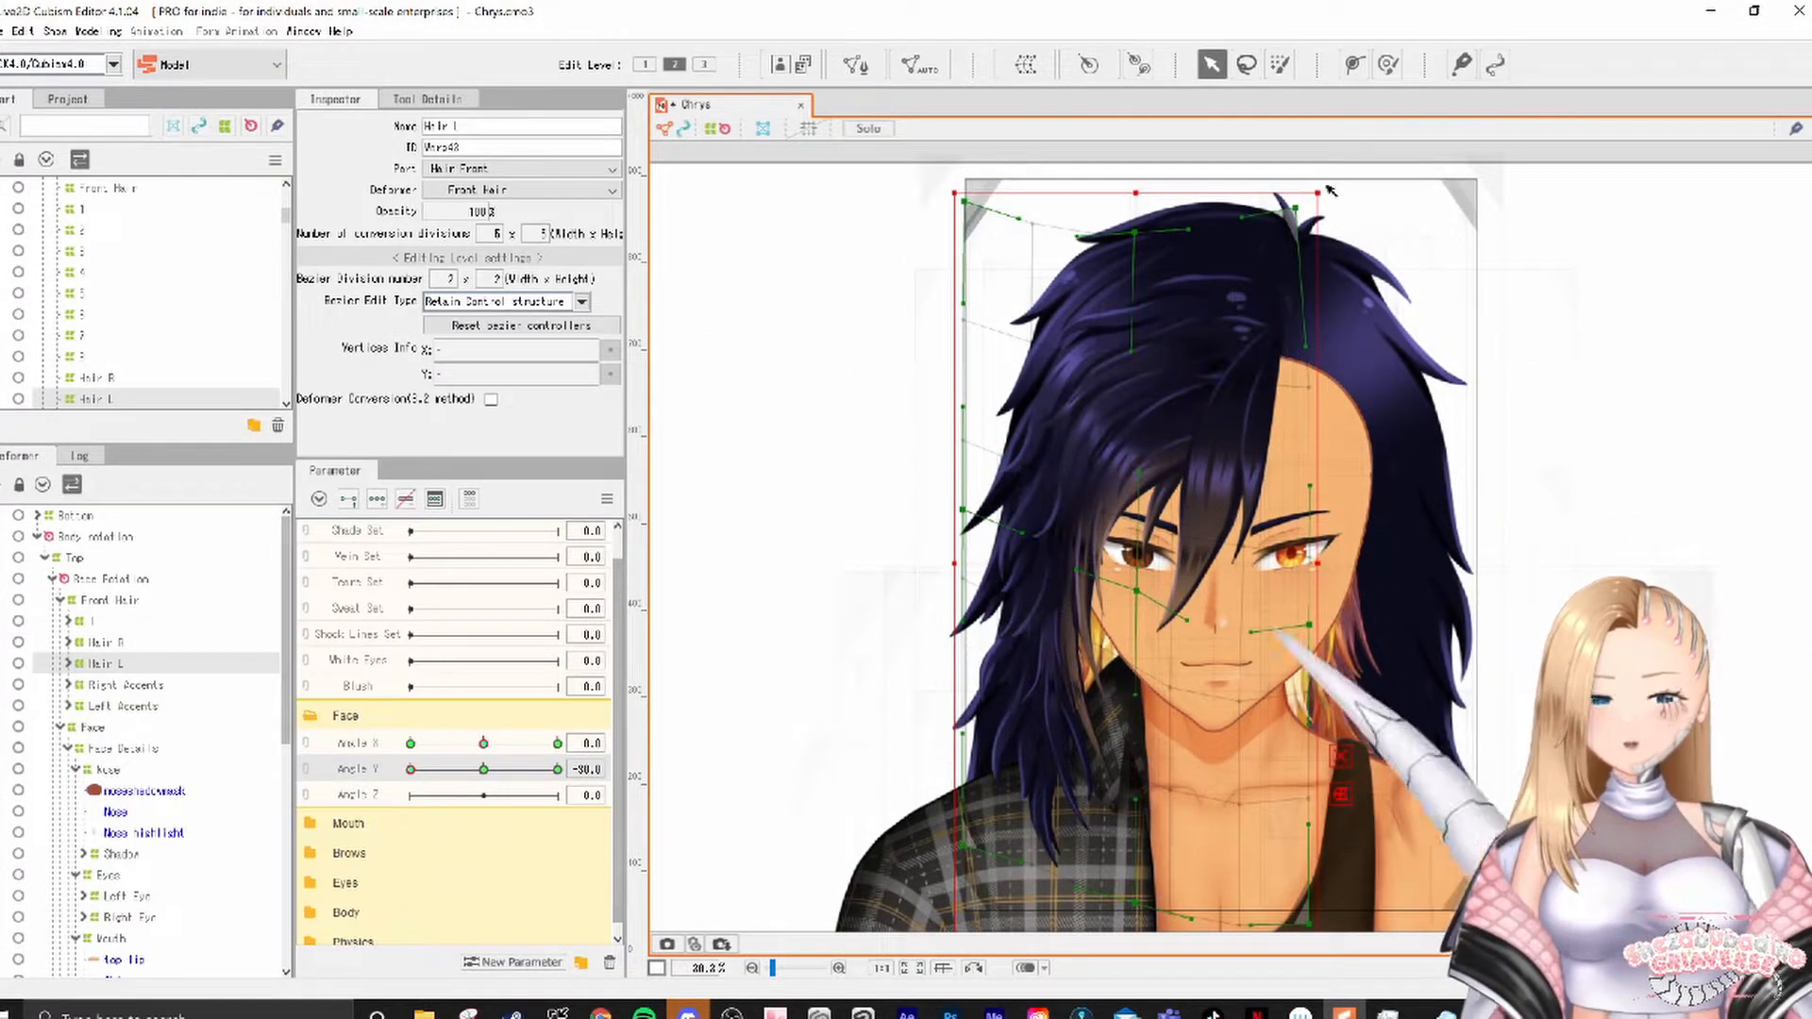
# Step: Generate the four corner shapes for Angle X and Angle Y and reshape Hair L's grid at Angle X -30, Angle Y -30
pyautogui.click(607, 498)
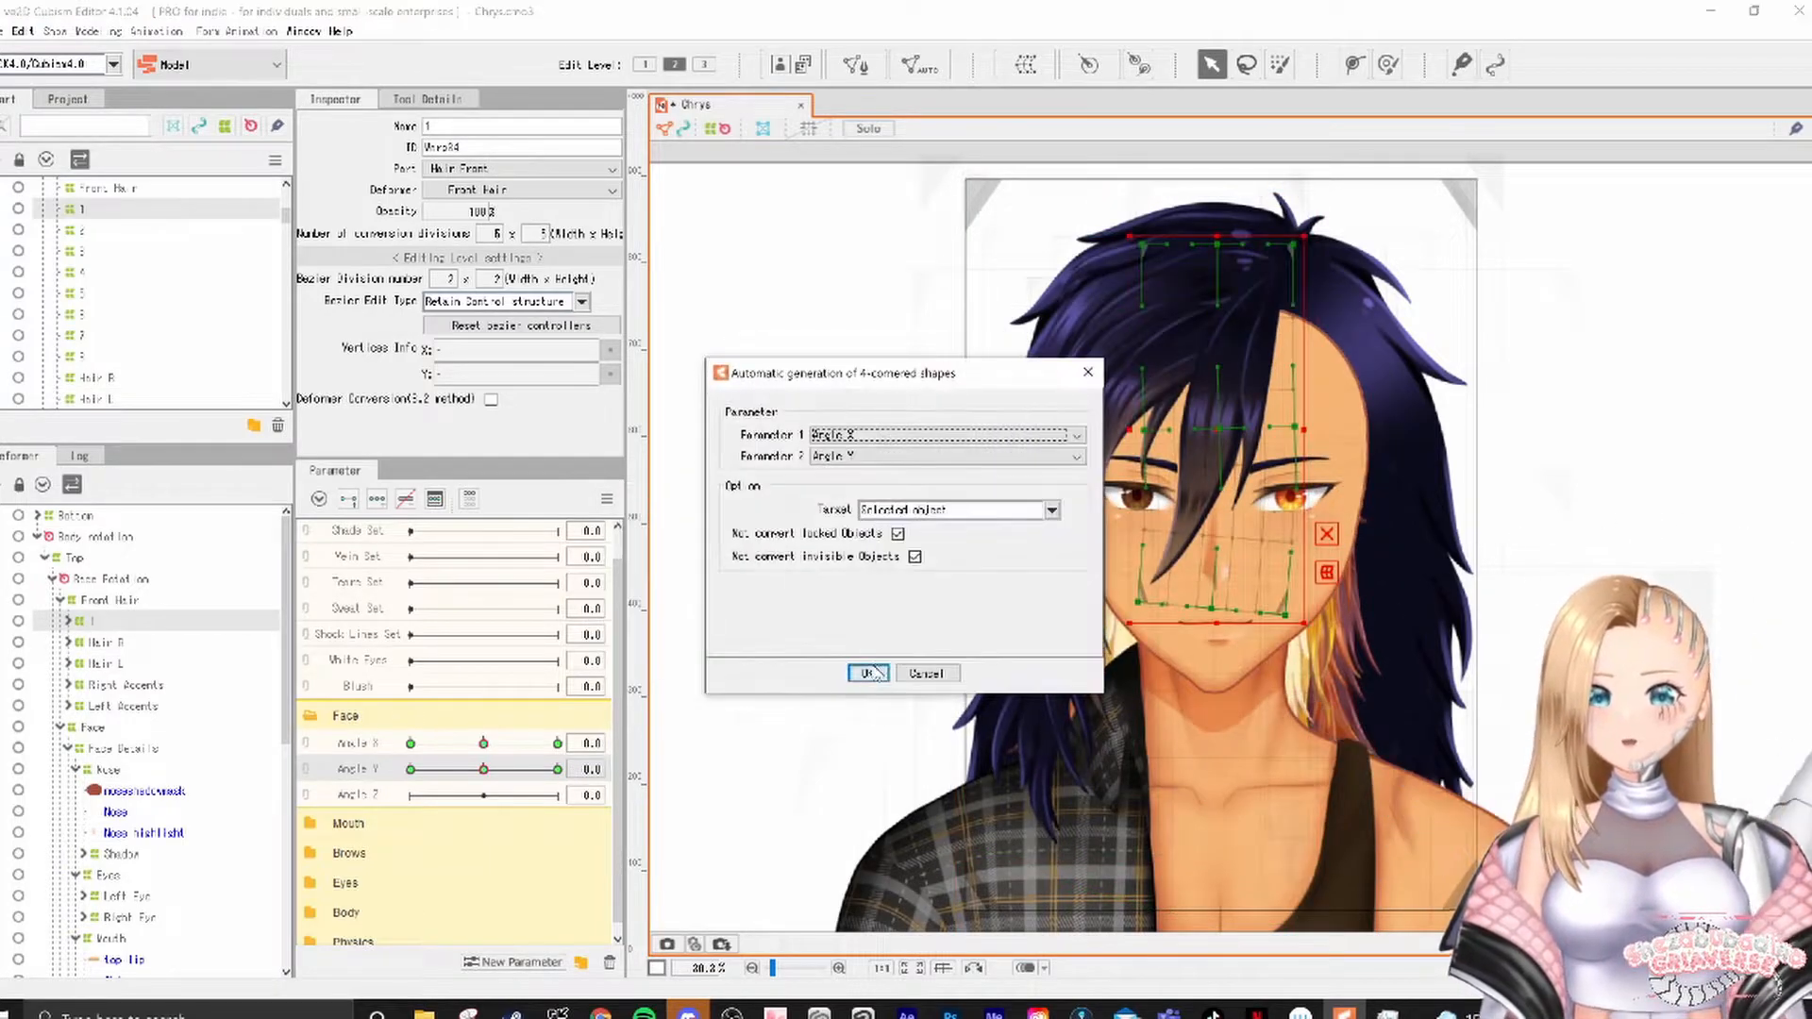
pyautogui.press('Escape')
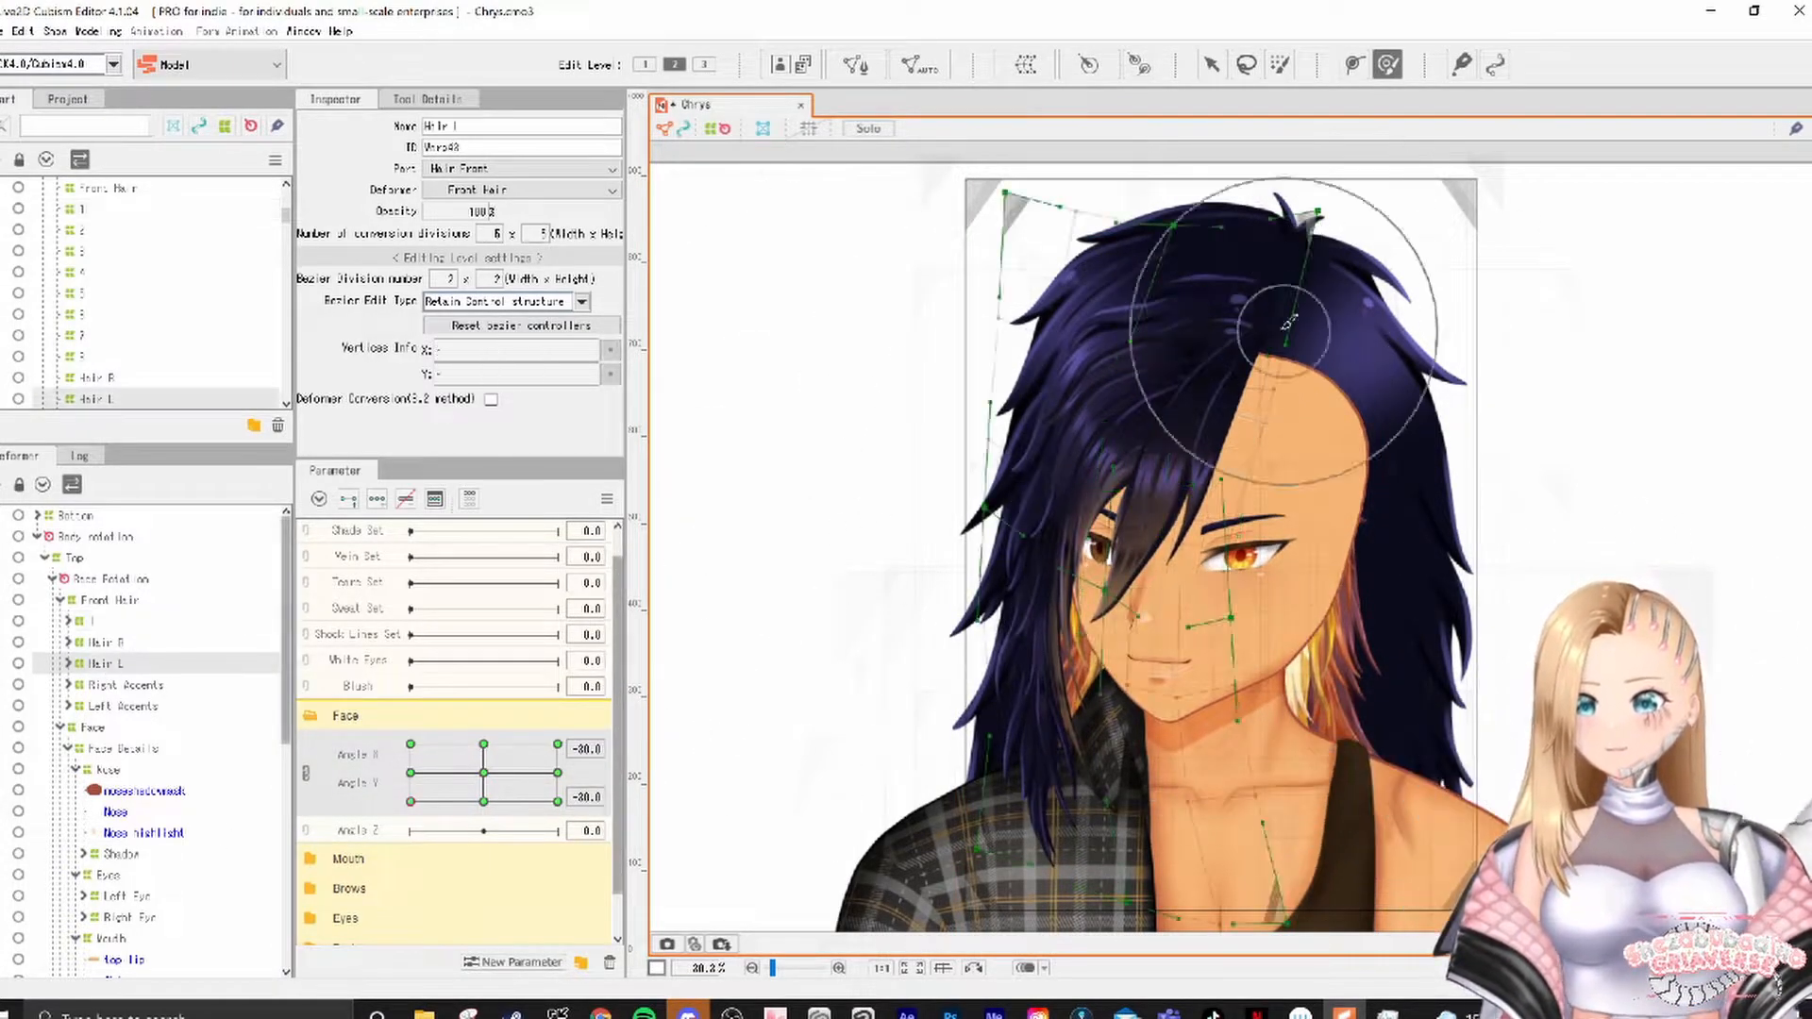
pyautogui.moveTo(1285, 324); pyautogui.dragTo(1137, 416)
# Step: Nudge the upper edge and middle of Hair L's grid at Angle X 30, Angle Y -30 with the Deform Brush
pyautogui.moveTo(411, 801)
pyautogui.mouseDown()
pyautogui.moveTo(477, 853)
pyautogui.moveTo(557, 812)
pyautogui.mouseUp()
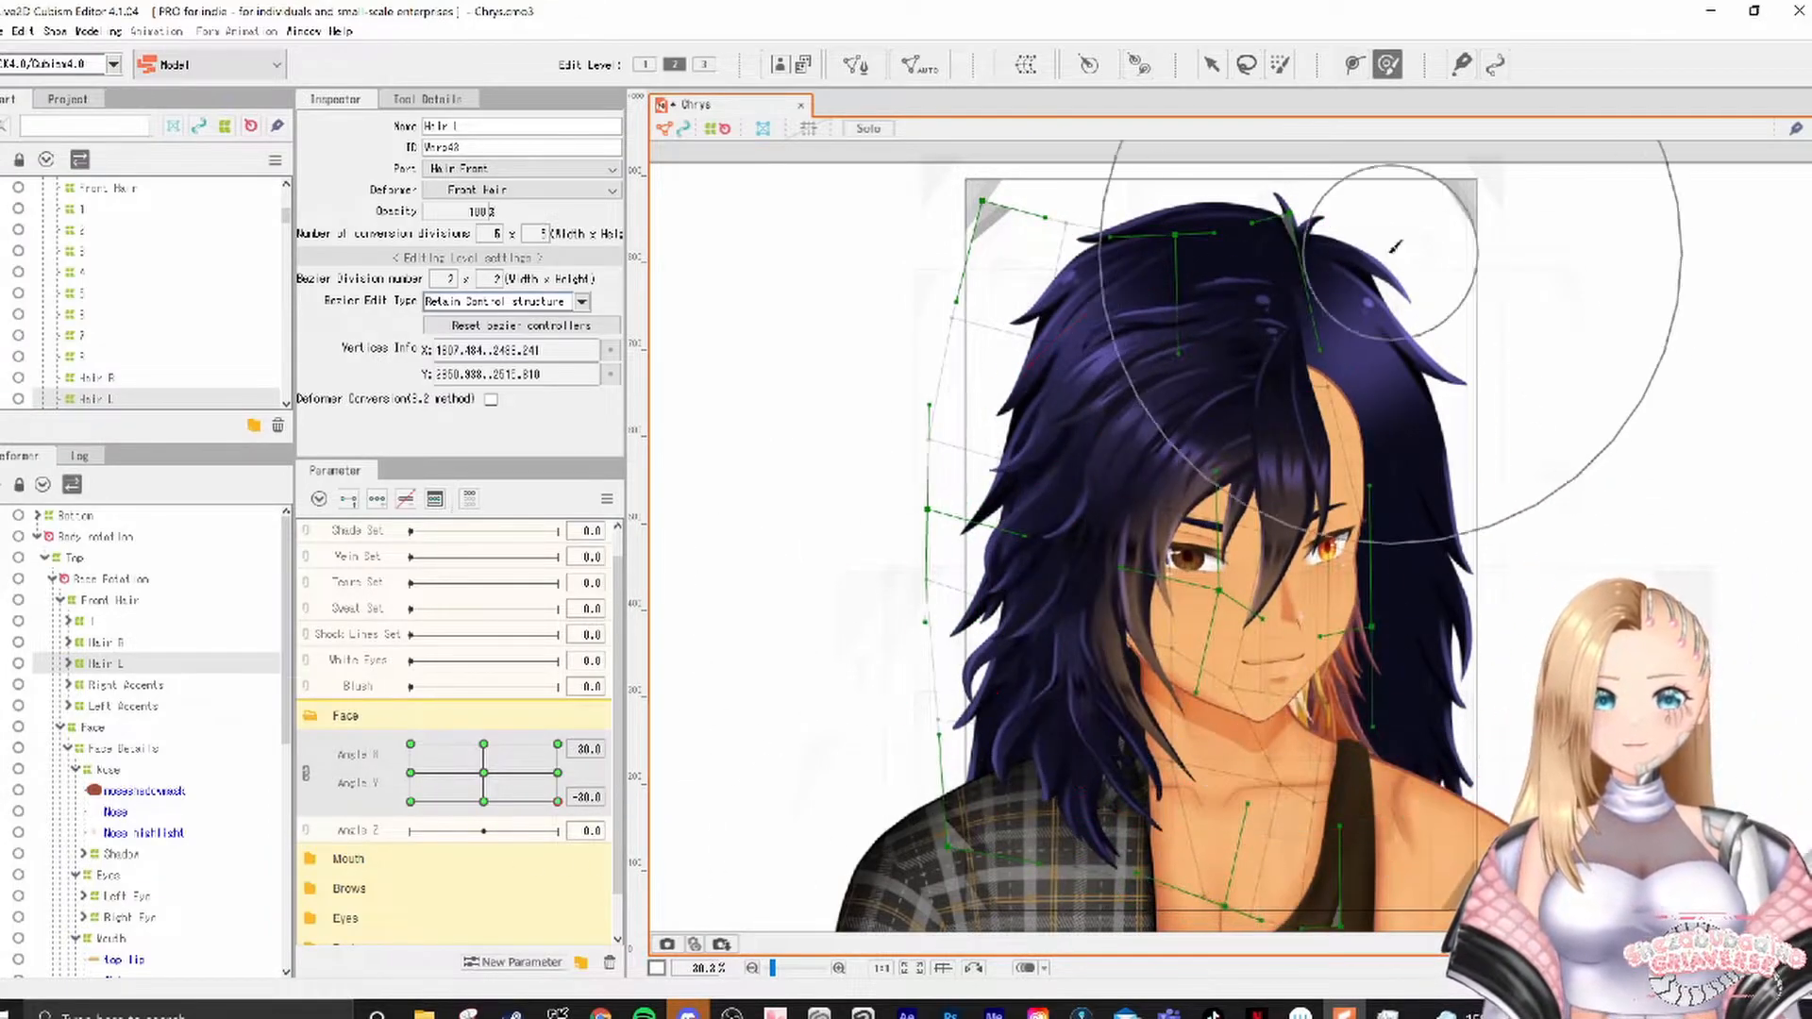
pyautogui.moveTo(1127, 195); pyautogui.dragTo(1090, 195)
pyautogui.moveTo(1524, 499); pyautogui.dragTo(1521, 456)
pyautogui.moveTo(1251, 490); pyautogui.dragTo(1272, 487)
# Step: Reshape the upper part of Hair L's grid at Angle Y 30 for both Angle X -30 and Angle X 30
pyautogui.moveTo(558, 802)
pyautogui.mouseDown()
pyautogui.moveTo(423, 803)
pyautogui.moveTo(410, 744)
pyautogui.mouseUp()
pyautogui.moveTo(1424, 173)
pyautogui.mouseDown()
pyautogui.moveTo(1396, 268)
pyautogui.moveTo(1241, 258)
pyautogui.mouseUp()
pyautogui.moveTo(1152, 630); pyautogui.dragTo(1168, 629)
pyautogui.moveTo(411, 745); pyautogui.dragTo(561, 709)
pyautogui.moveTo(1200, 154); pyautogui.dragTo(1213, 246)
pyautogui.moveTo(1363, 308); pyautogui.dragTo(1331, 312)
pyautogui.moveTo(558, 745)
pyautogui.mouseDown()
pyautogui.moveTo(485, 688)
pyautogui.moveTo(411, 703)
pyautogui.mouseUp()
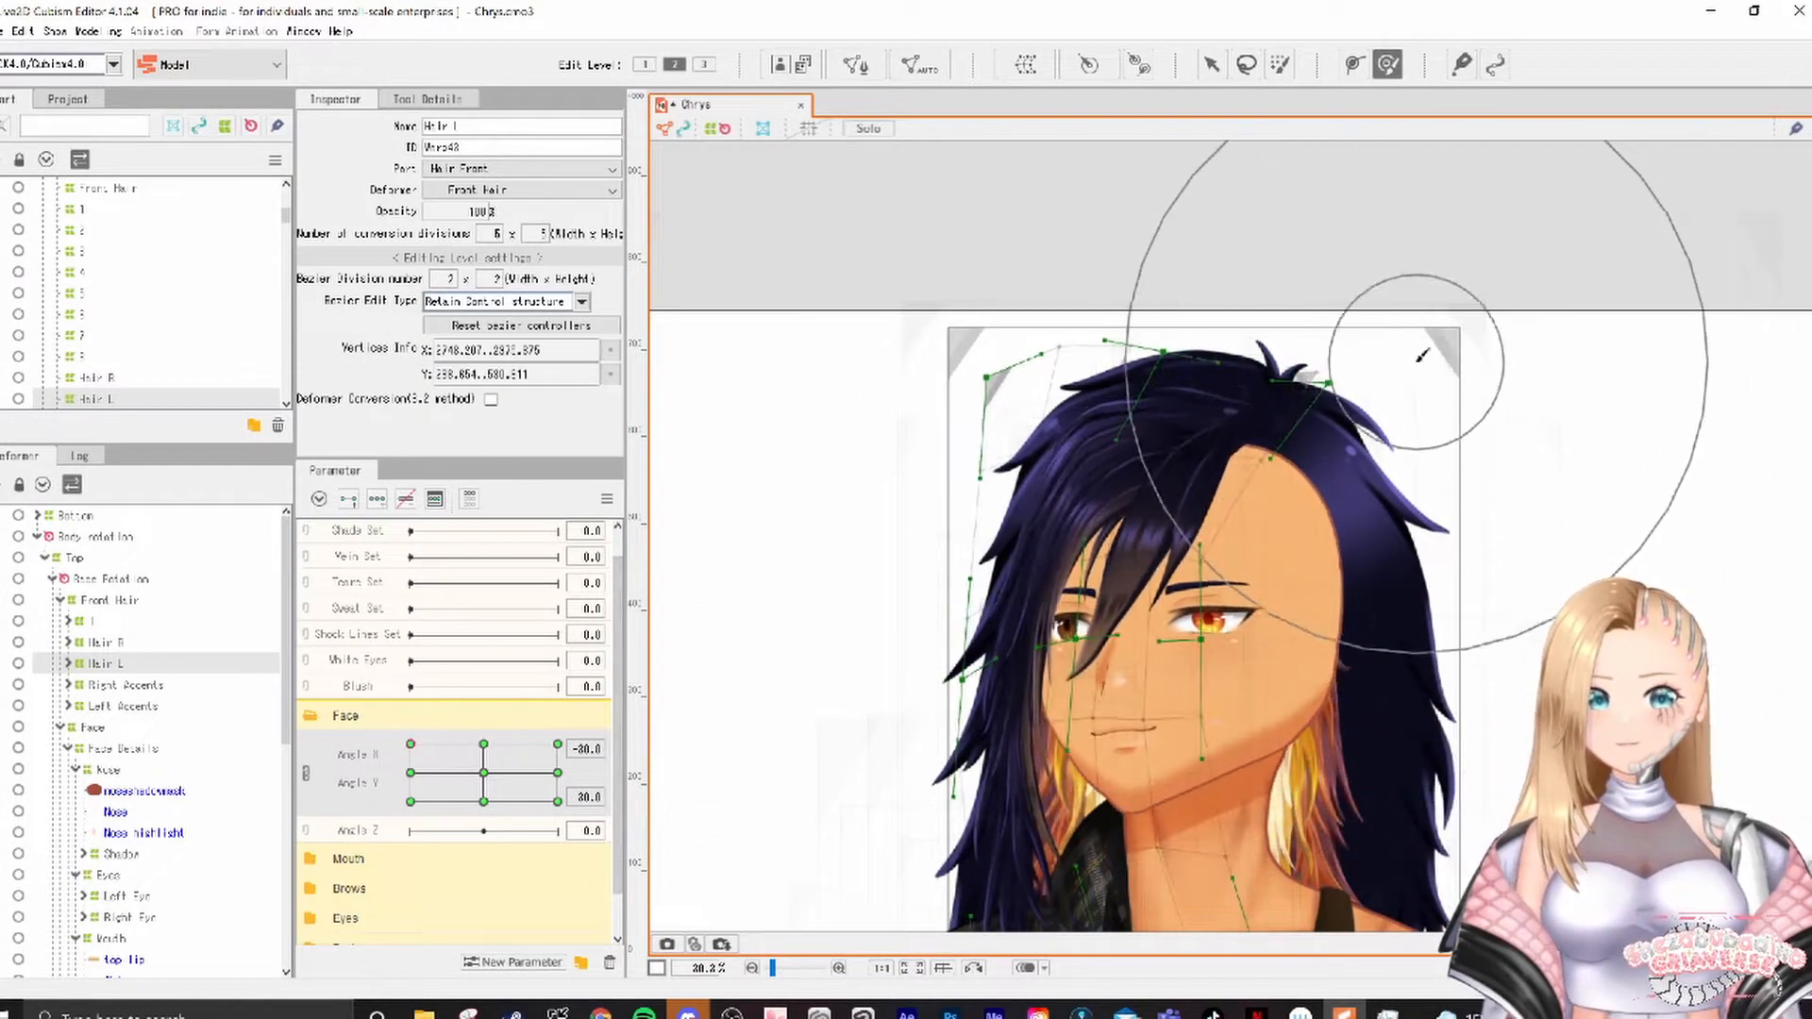
# Step: Lift the upper middle of Hair L's grid at Angle X 0, Angle Y 30 with the Deform Brush
pyautogui.click(483, 744)
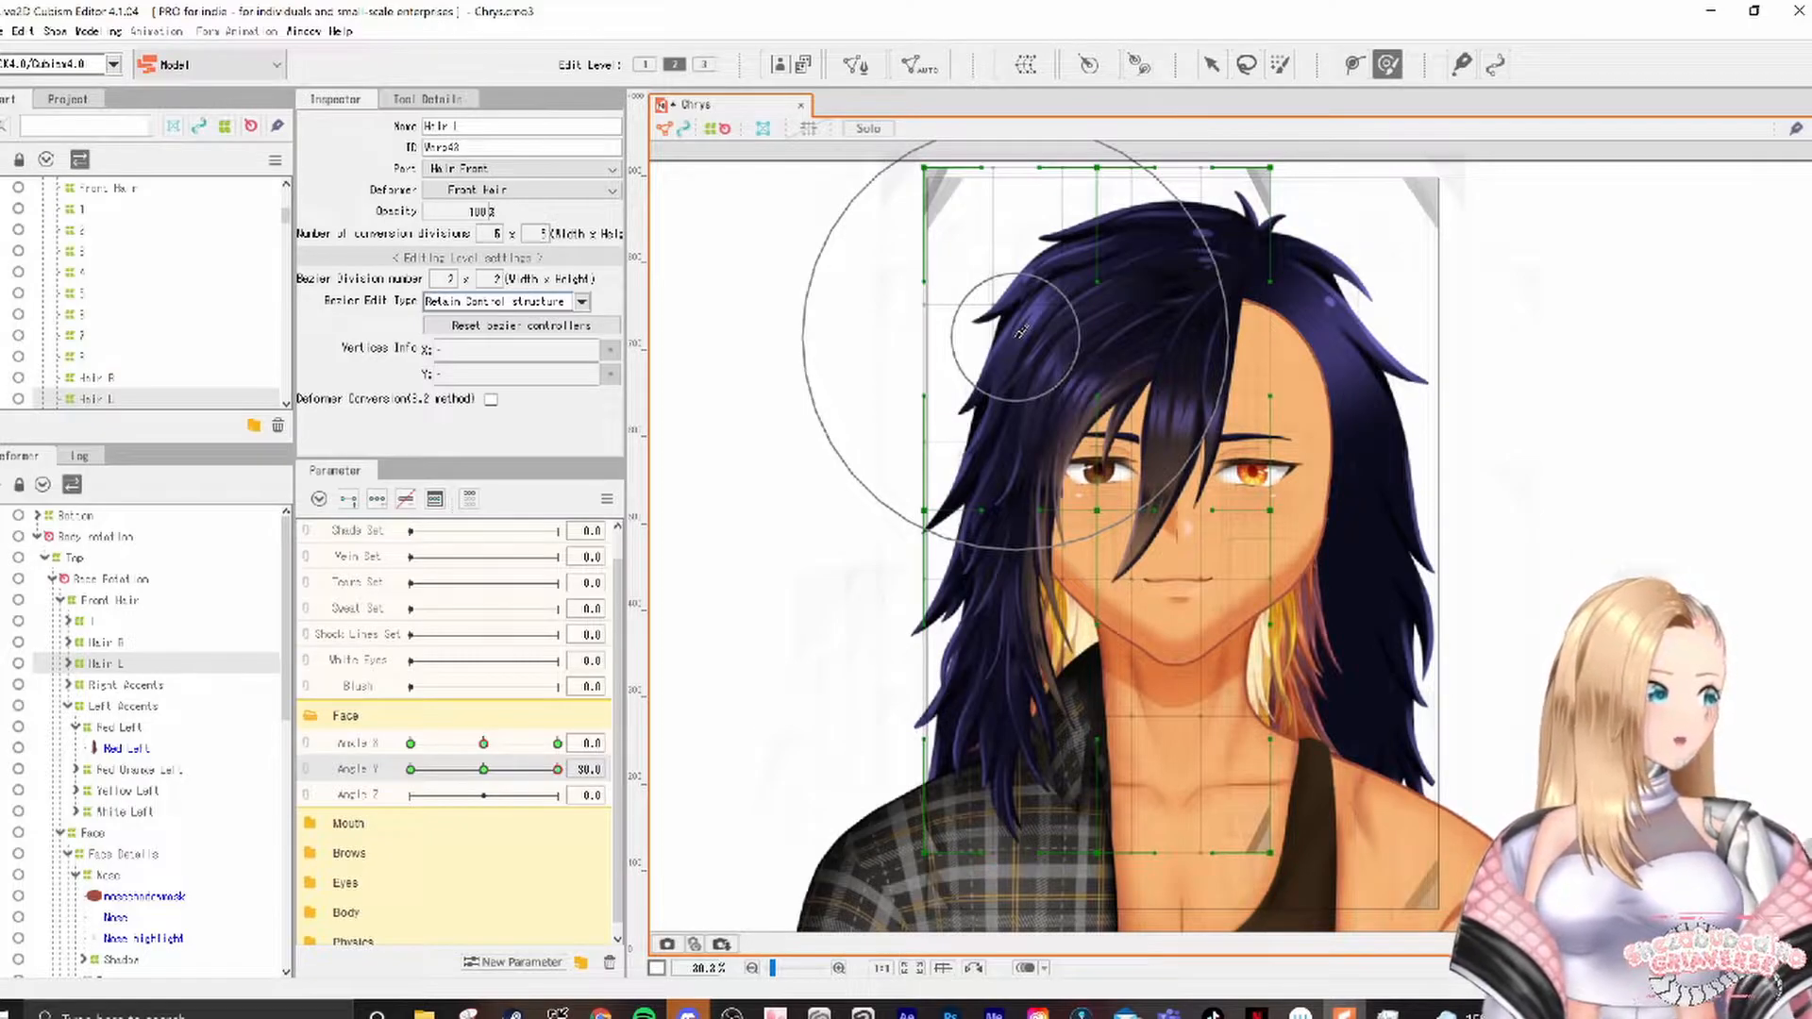
pyautogui.moveTo(991, 462)
pyautogui.mouseDown()
pyautogui.moveTo(1057, 443)
pyautogui.moveTo(1033, 453)
pyautogui.moveTo(1057, 415)
pyautogui.mouseUp()
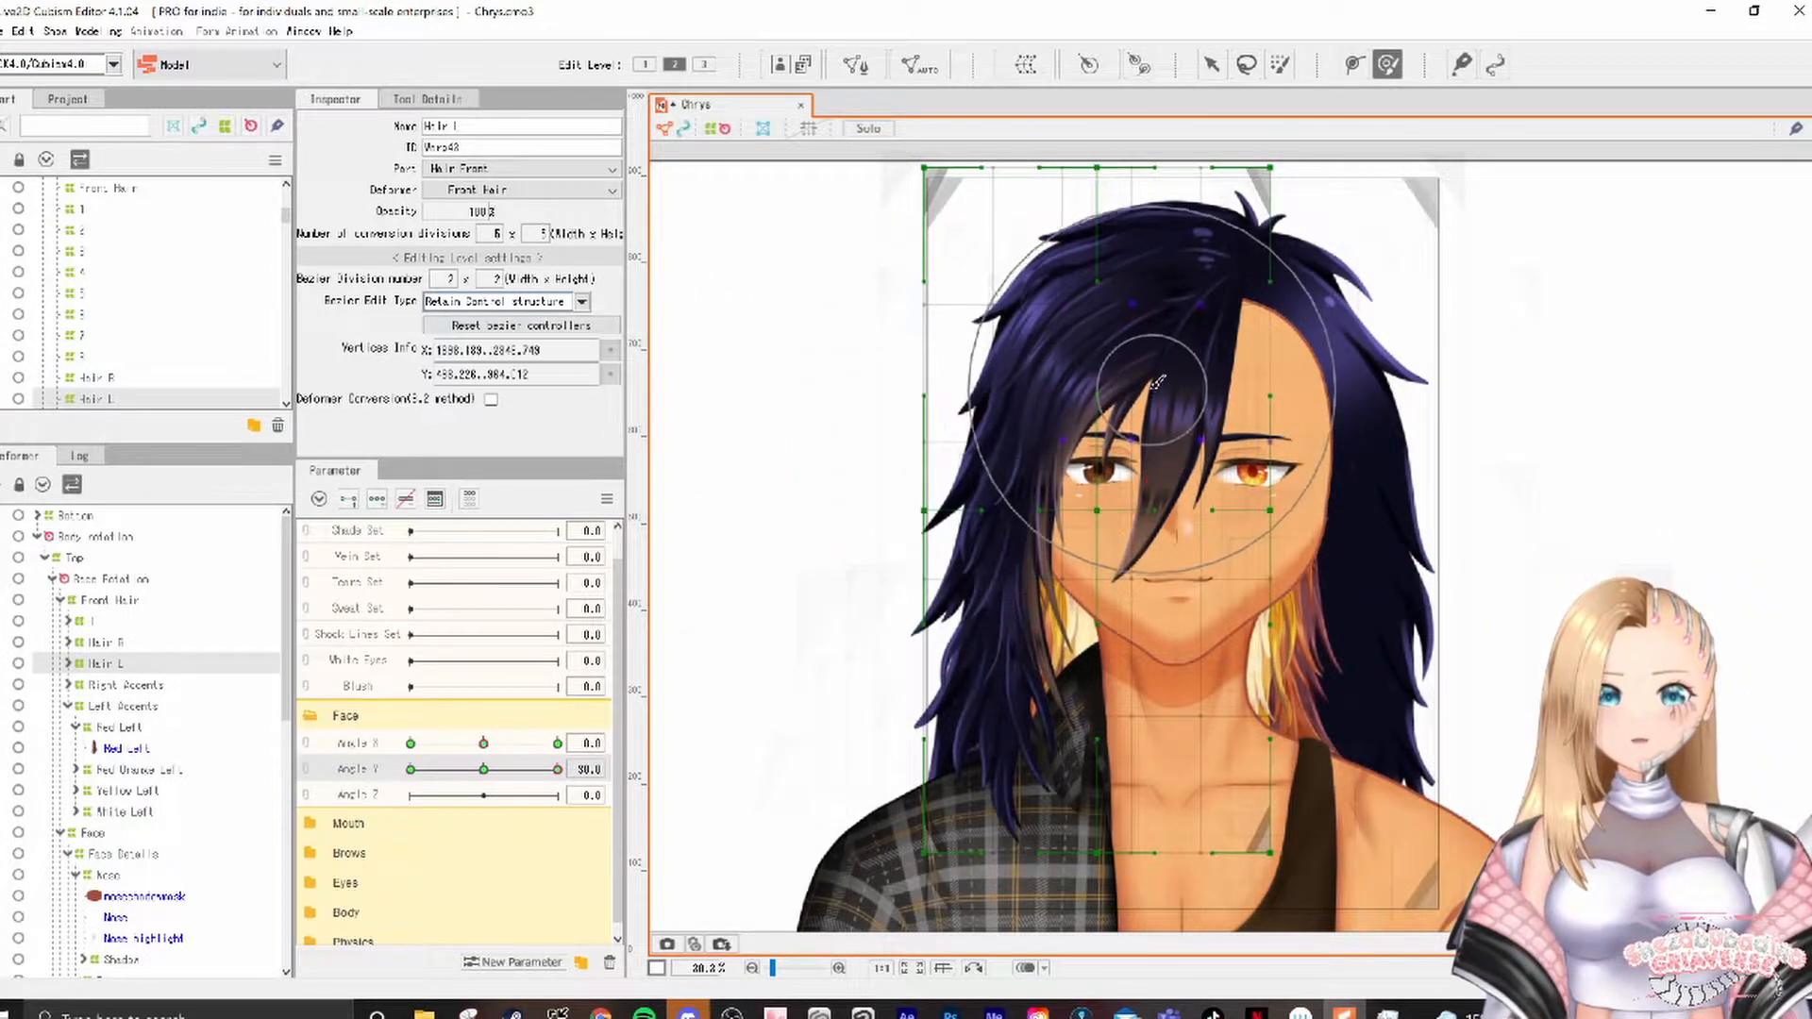
pyautogui.moveTo(1158, 381); pyautogui.dragTo(1158, 366)
pyautogui.moveTo(557, 770)
pyautogui.mouseDown()
pyautogui.moveTo(484, 769)
pyautogui.moveTo(558, 769)
pyautogui.mouseUp()
pyautogui.moveTo(1104, 406); pyautogui.dragTo(1103, 327)
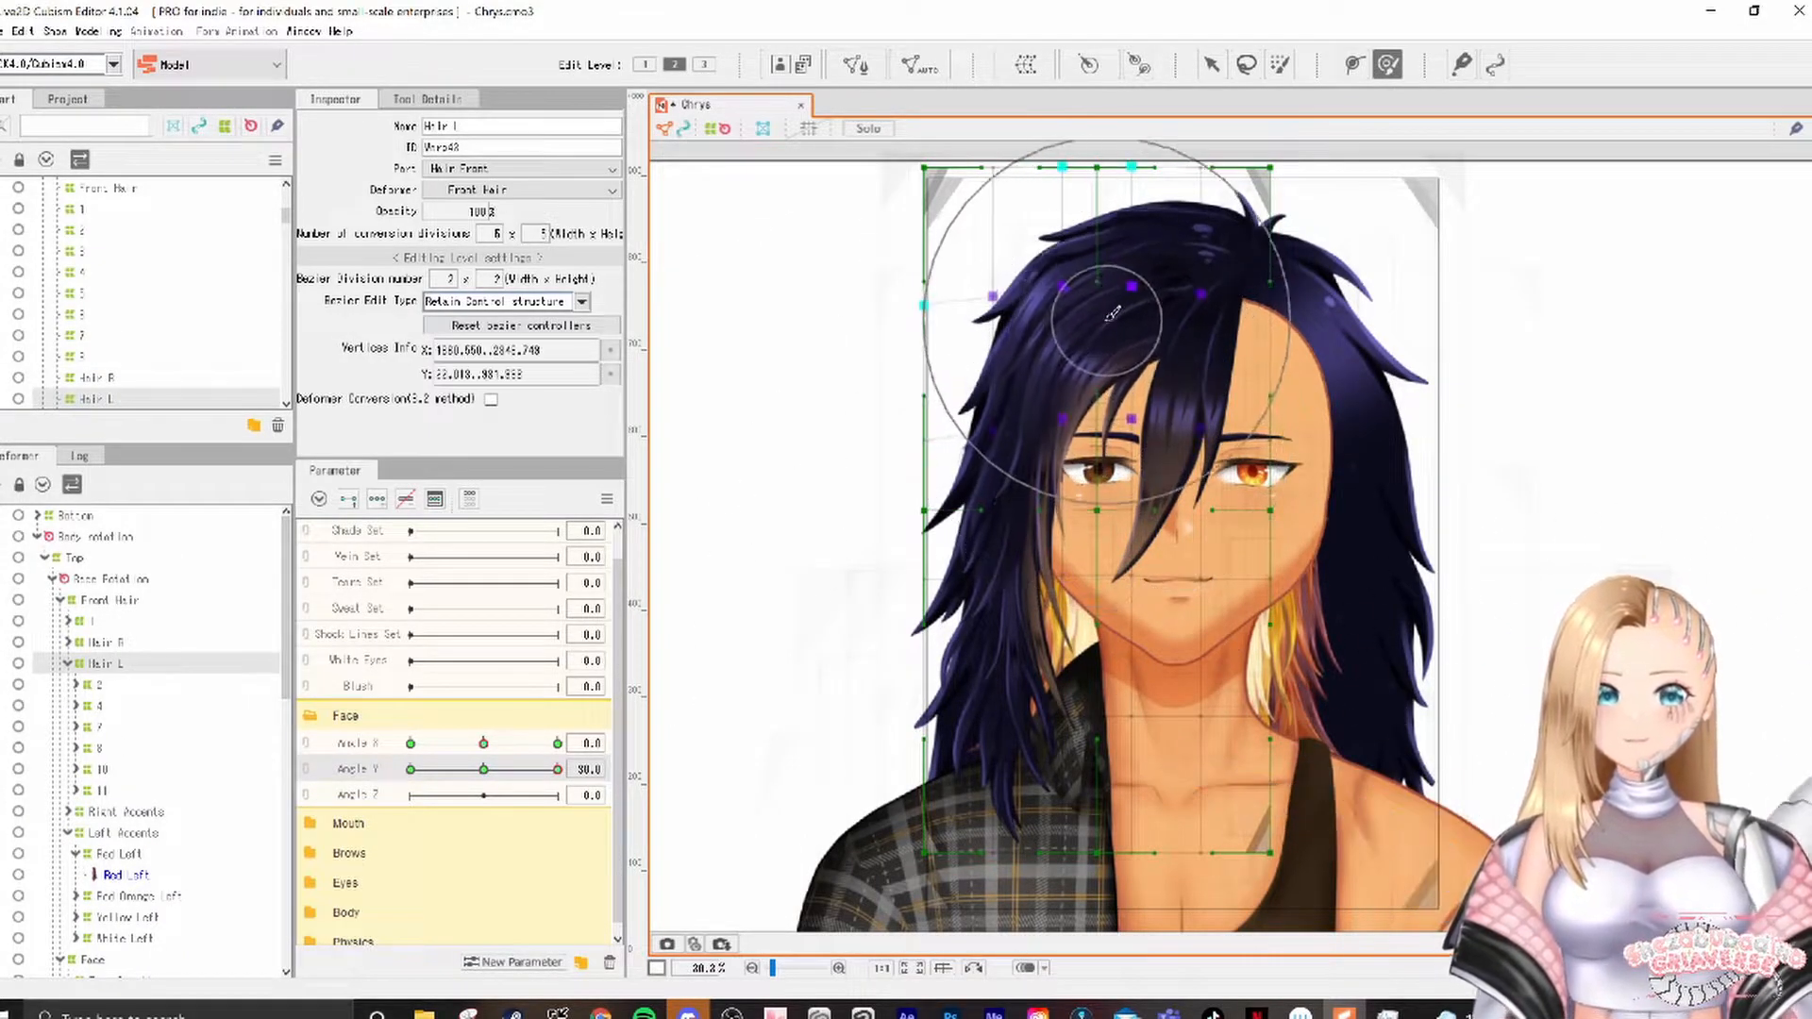
# Step: Curve Hair L's grid at Angle Y 30, lowering its upper outer corner and raising its middle and lower edge
pyautogui.moveTo(557, 769); pyautogui.dragTo(609, 733)
pyautogui.moveTo(1255, 283); pyautogui.dragTo(1256, 371)
pyautogui.moveTo(863, 198)
pyautogui.mouseDown()
pyautogui.moveTo(833, 239)
pyautogui.moveTo(831, 296)
pyautogui.mouseUp()
pyautogui.moveTo(1306, 579); pyautogui.dragTo(1297, 453)
pyautogui.moveTo(848, 459); pyautogui.dragTo(852, 496)
pyautogui.moveTo(1076, 811); pyautogui.dragTo(1114, 760)
pyautogui.moveTo(1267, 411); pyautogui.dragTo(1262, 357)
pyautogui.click(557, 769)
# Step: Raise the lower part of deformer 1's grid and touch up Hair L's upper area at Angle Y 30
pyautogui.press('b')
pyautogui.moveTo(1095, 316); pyautogui.dragTo(1045, 285)
pyautogui.click(1142, 247)
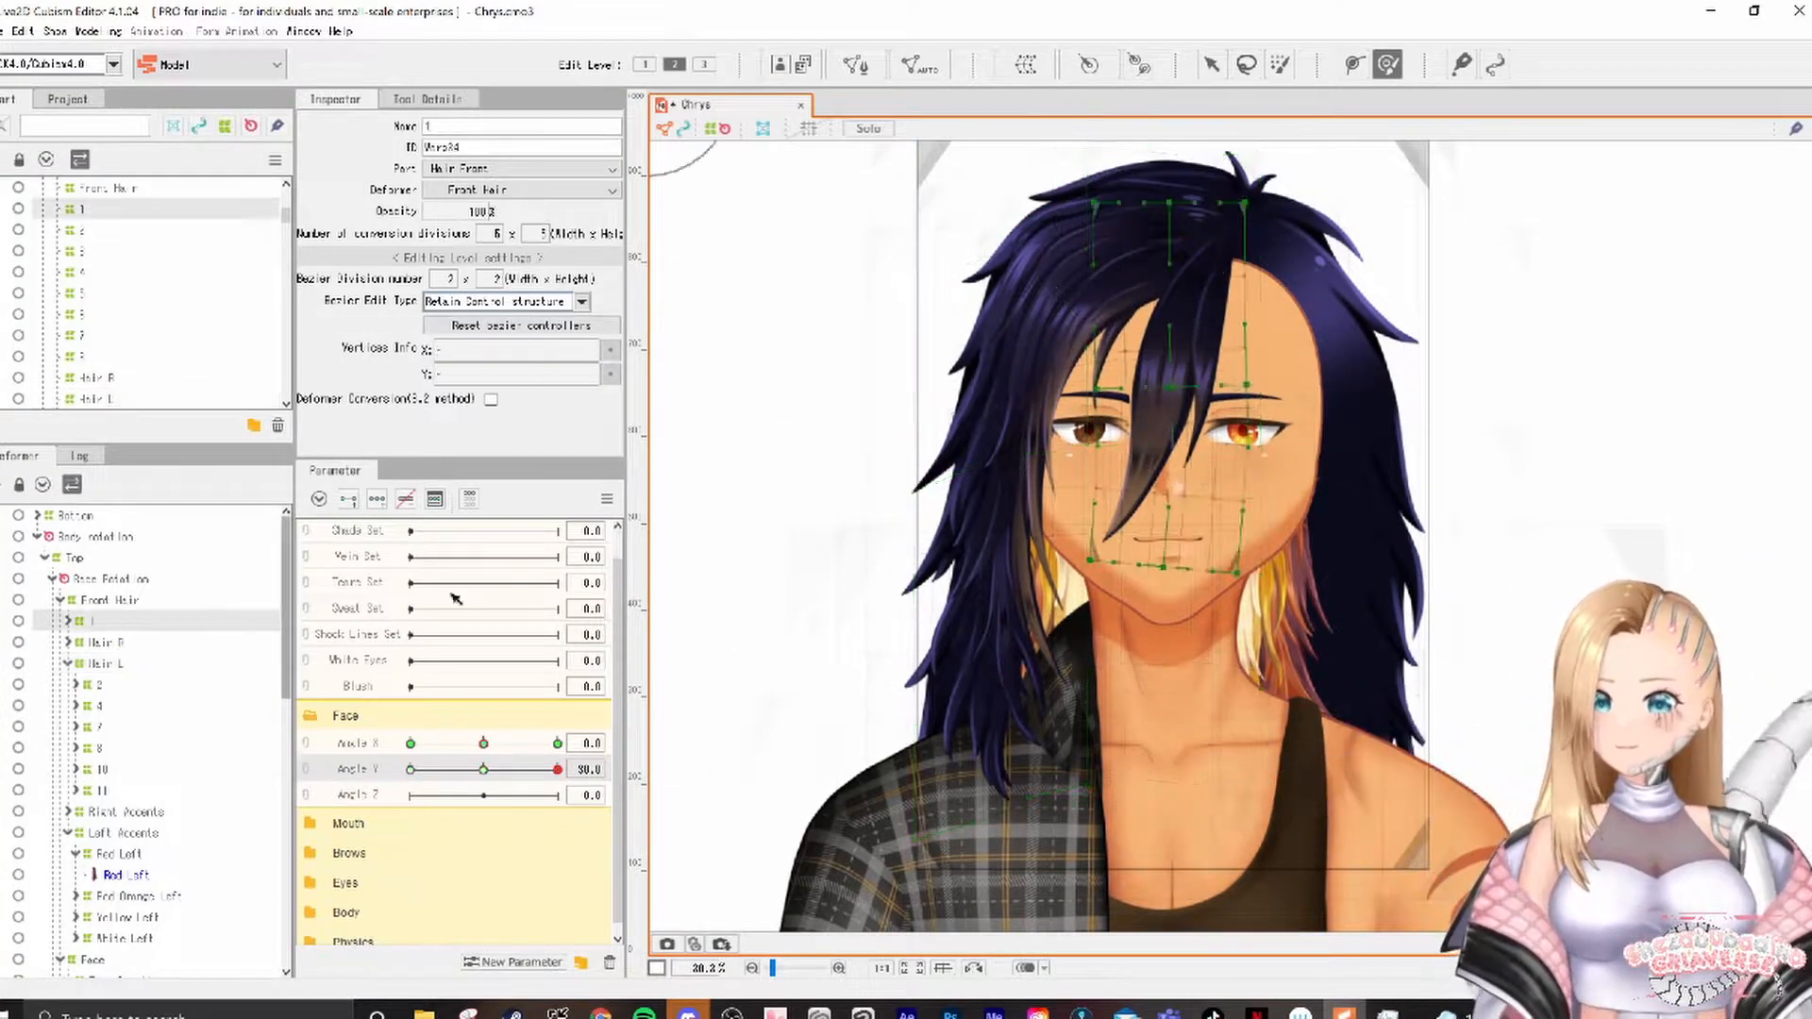
pyautogui.moveTo(1305, 602); pyautogui.dragTo(1227, 566)
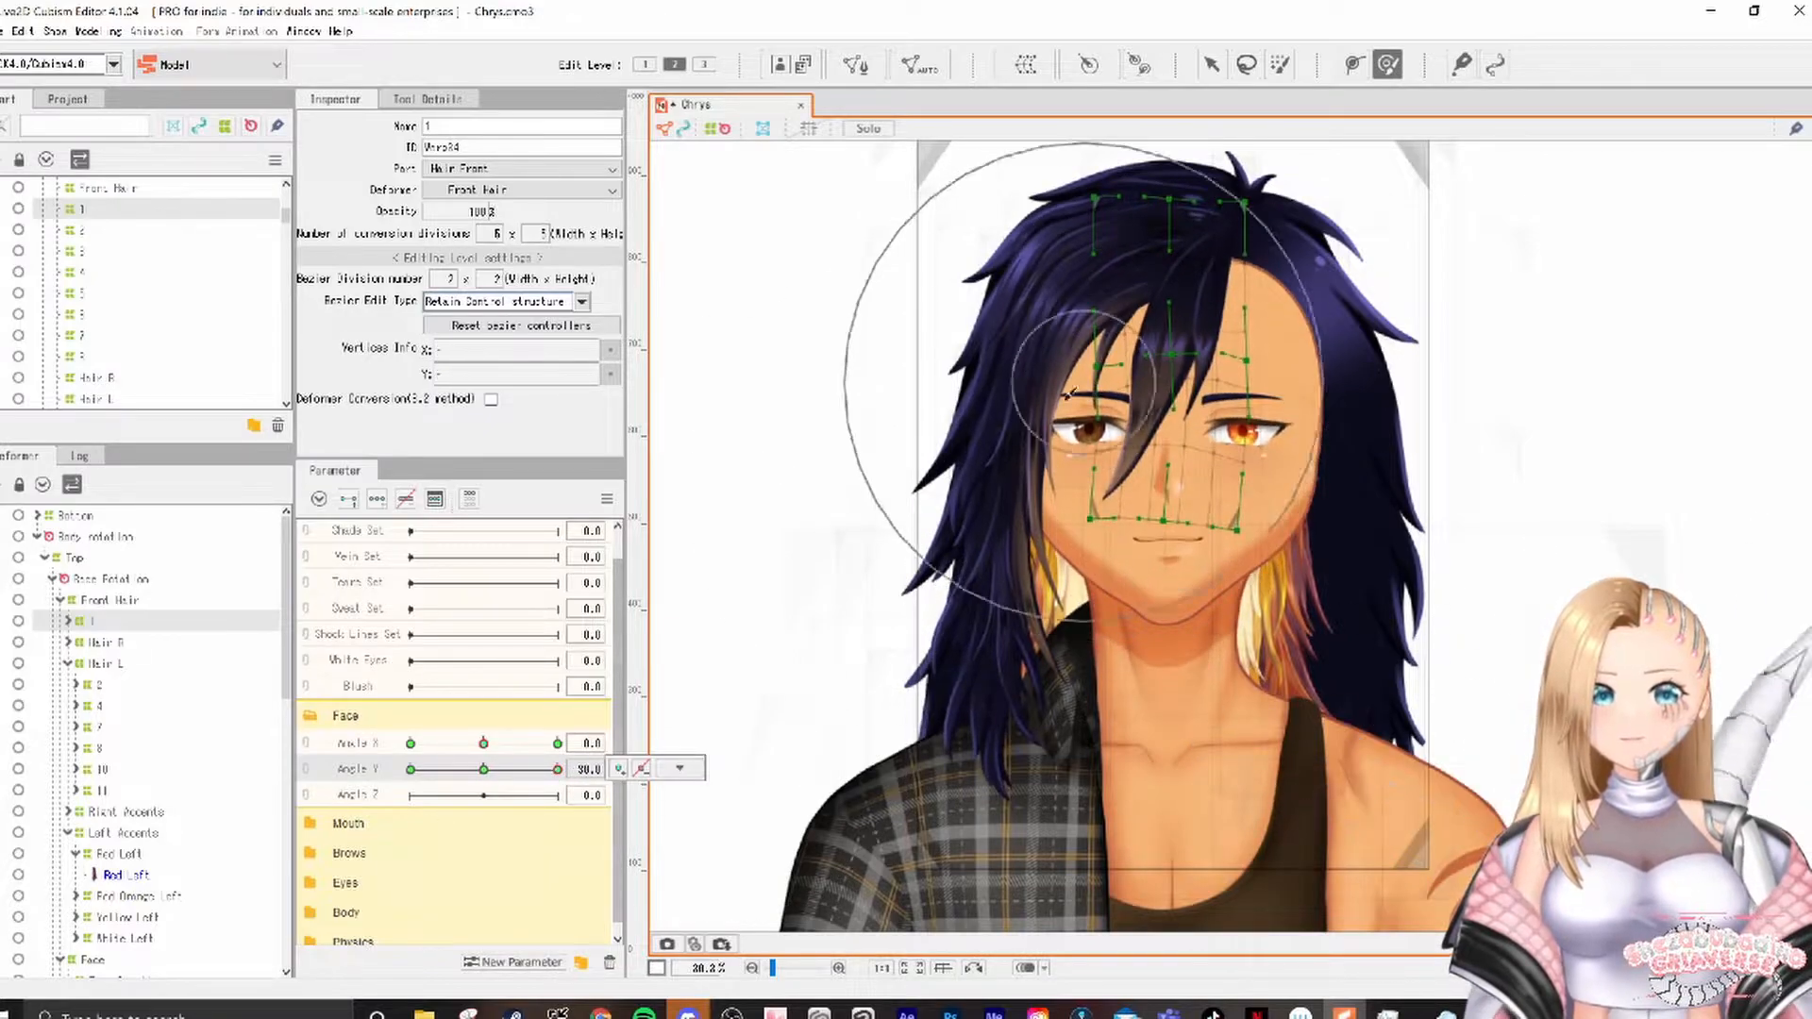
pyautogui.click(1069, 303)
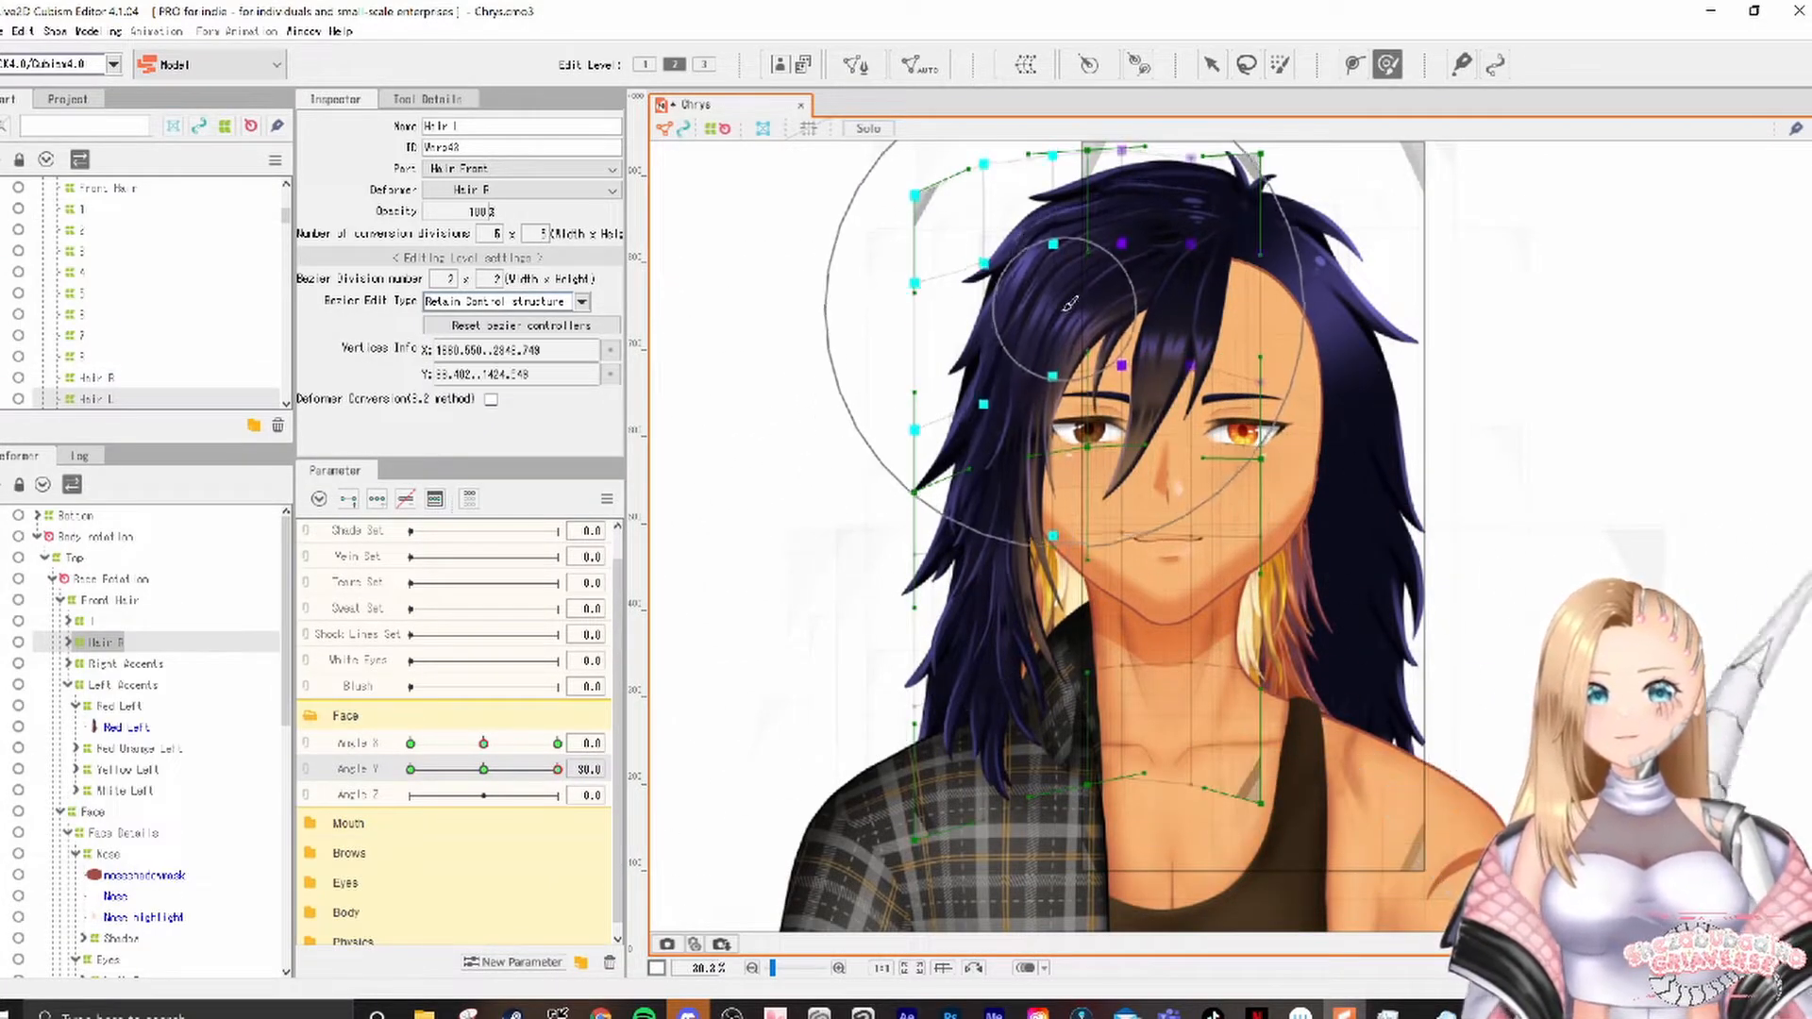
# Step: Bend Hair L's grid at Angle Y -30, pulling the middle and inner side lower than the outer side
pyautogui.moveTo(557, 769); pyautogui.dragTo(411, 769)
pyautogui.click(817, 604)
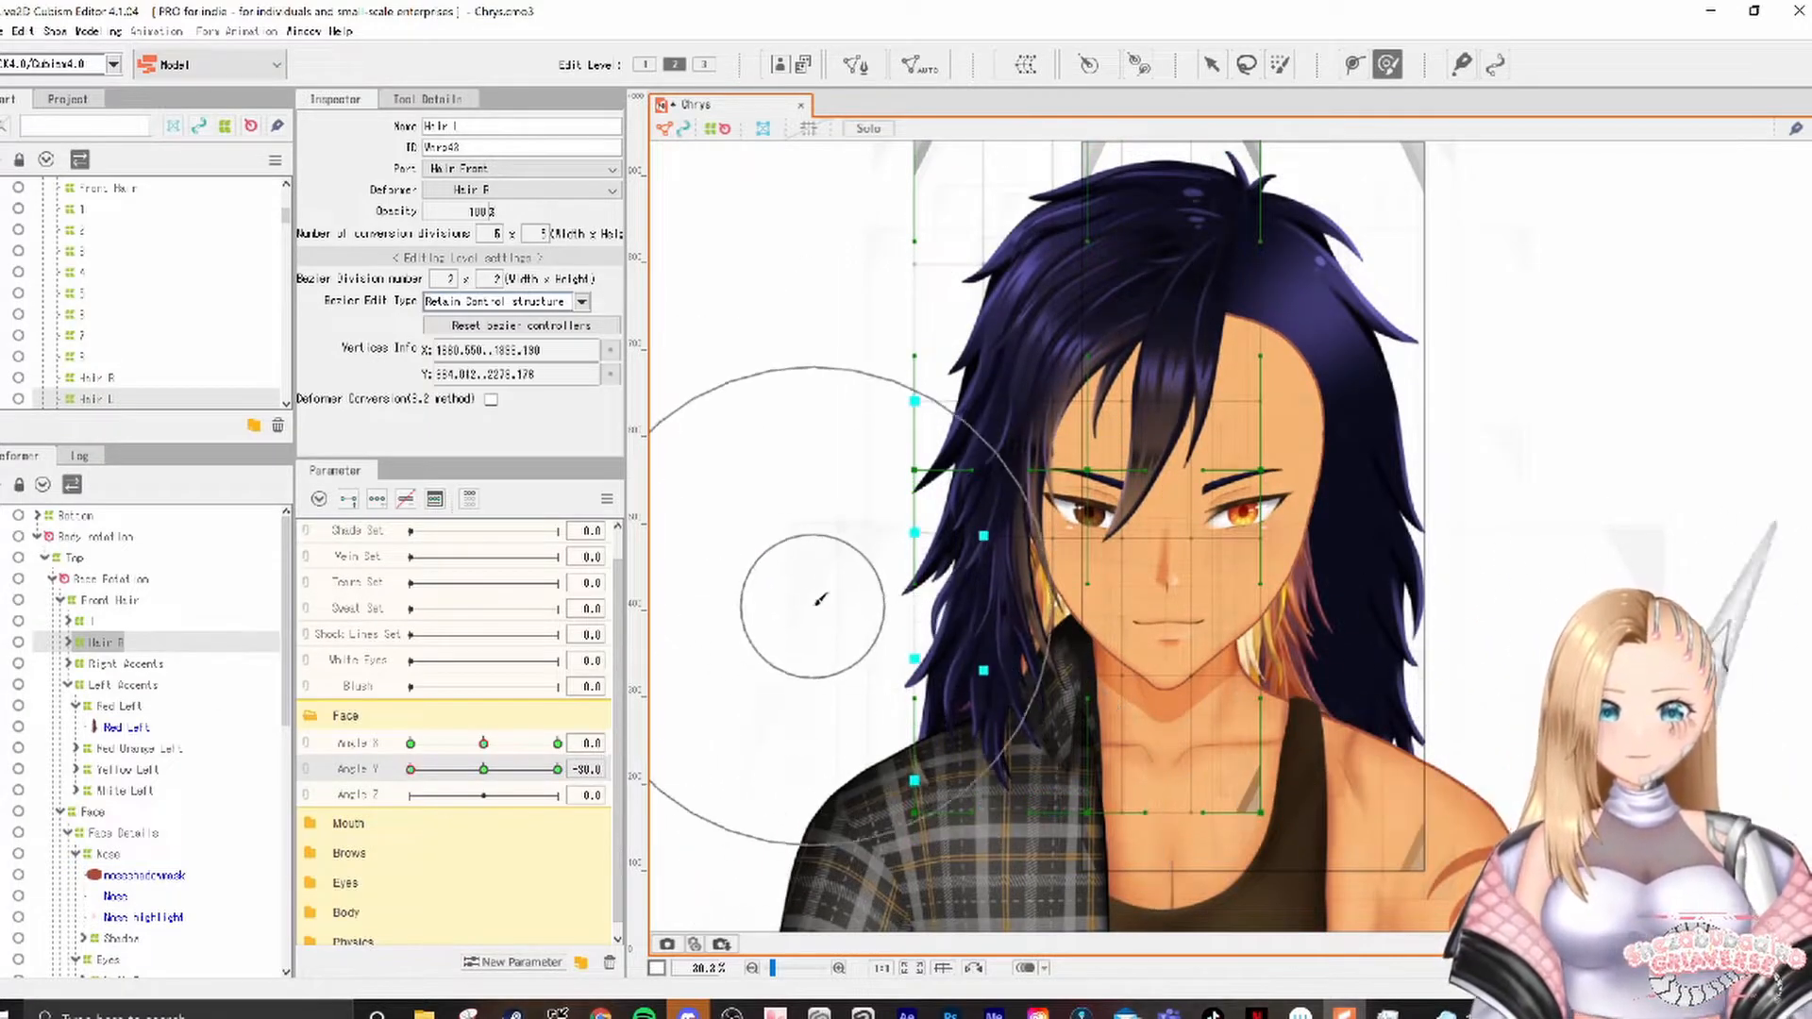
pyautogui.click(821, 192)
pyautogui.click(1183, 505)
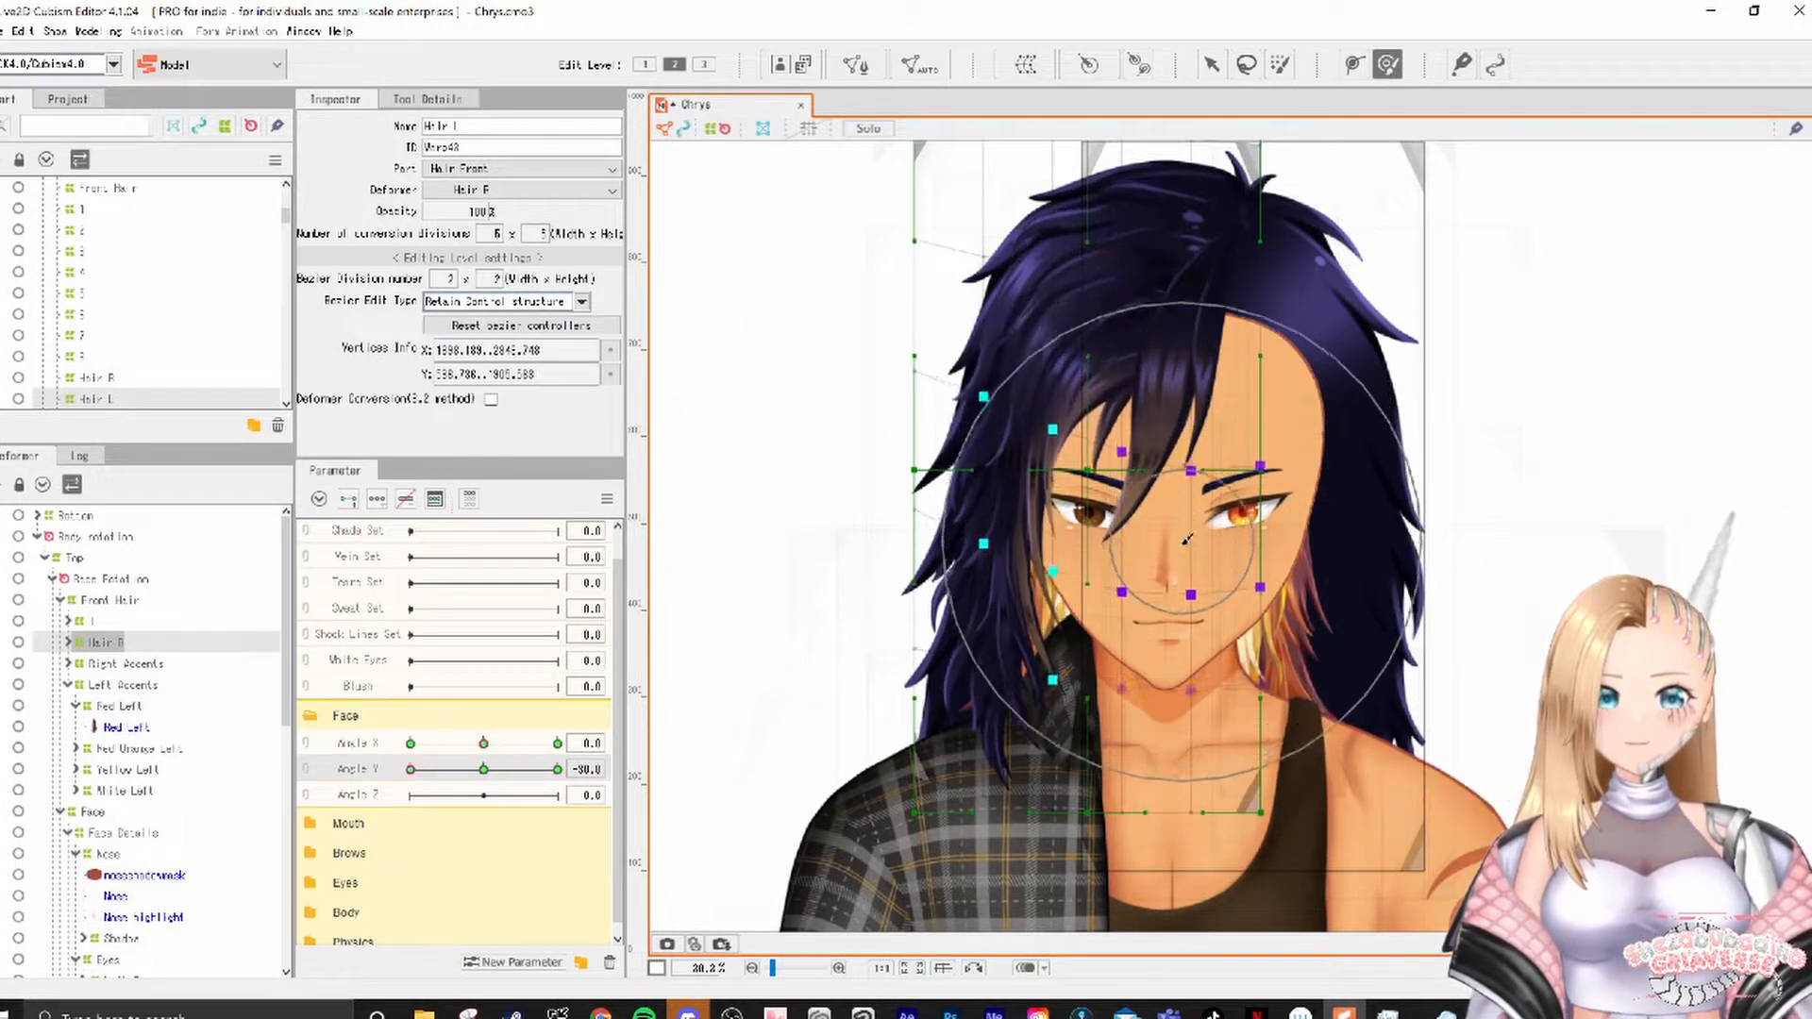
pyautogui.moveTo(1105, 226); pyautogui.dragTo(1120, 292)
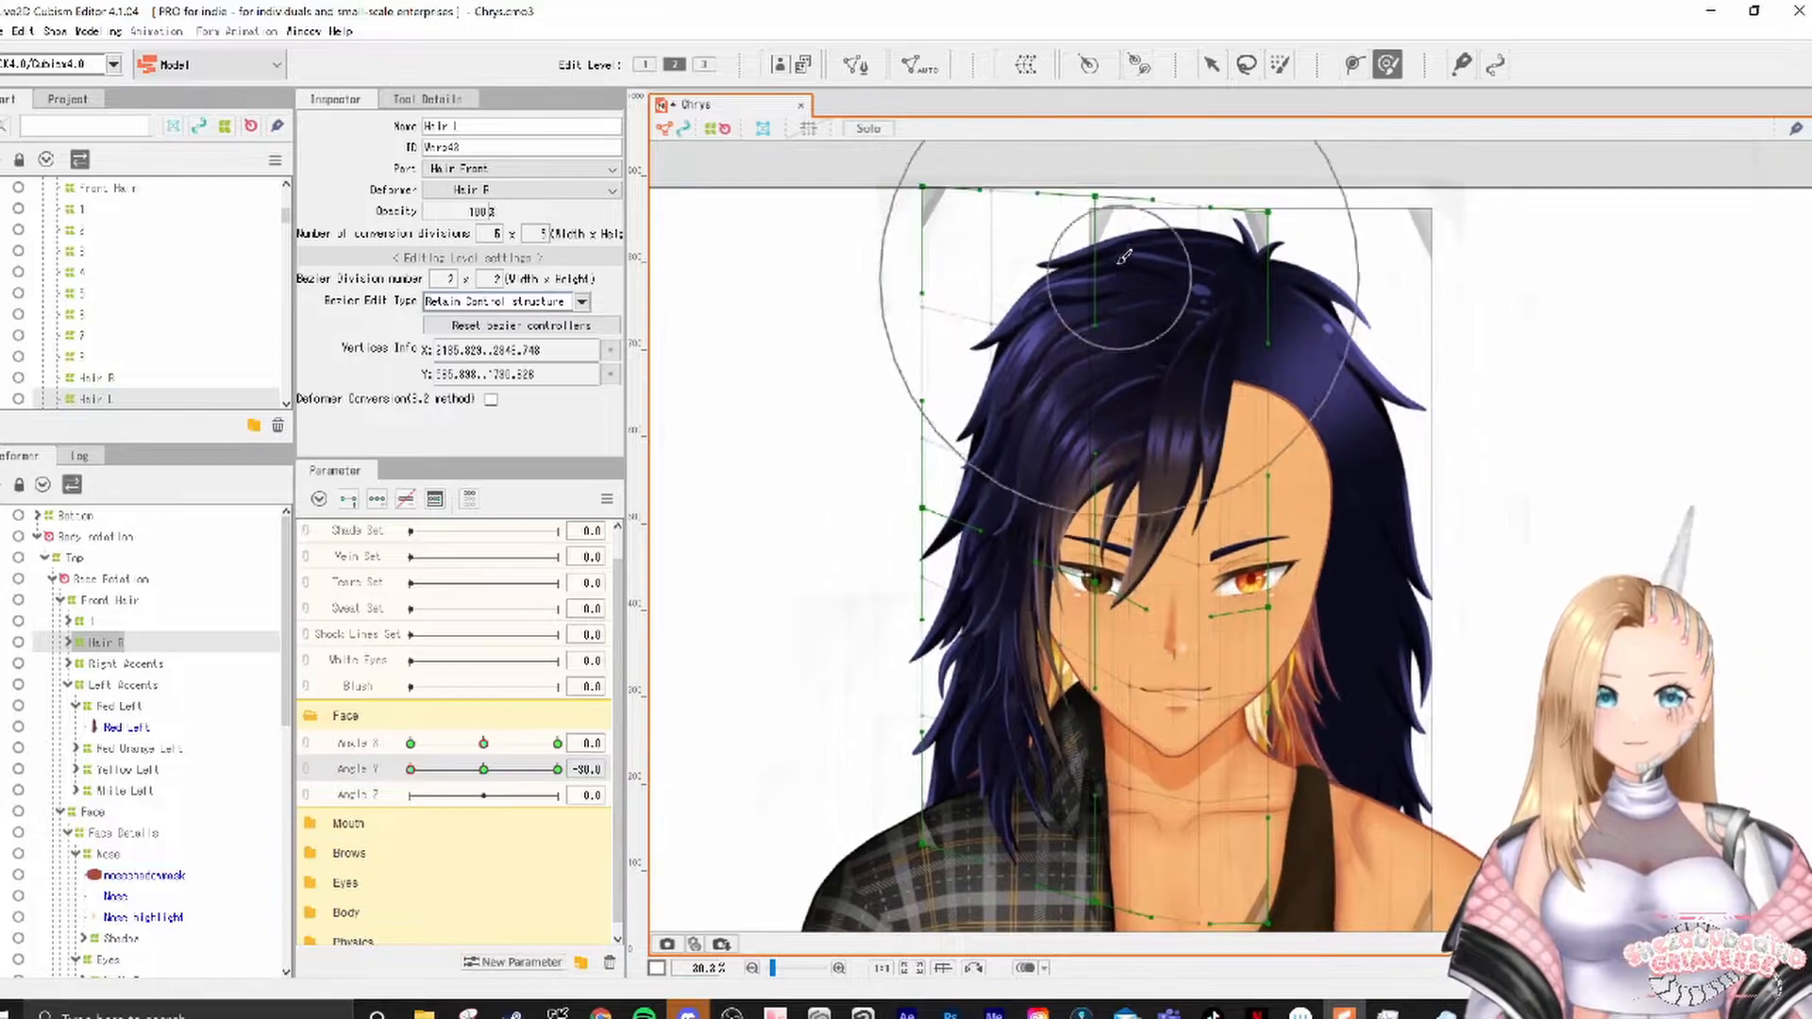
pyautogui.moveTo(1111, 162); pyautogui.dragTo(1112, 275)
pyautogui.moveTo(1128, 507); pyautogui.dragTo(1128, 441)
pyautogui.moveTo(1257, 512); pyautogui.dragTo(1237, 371)
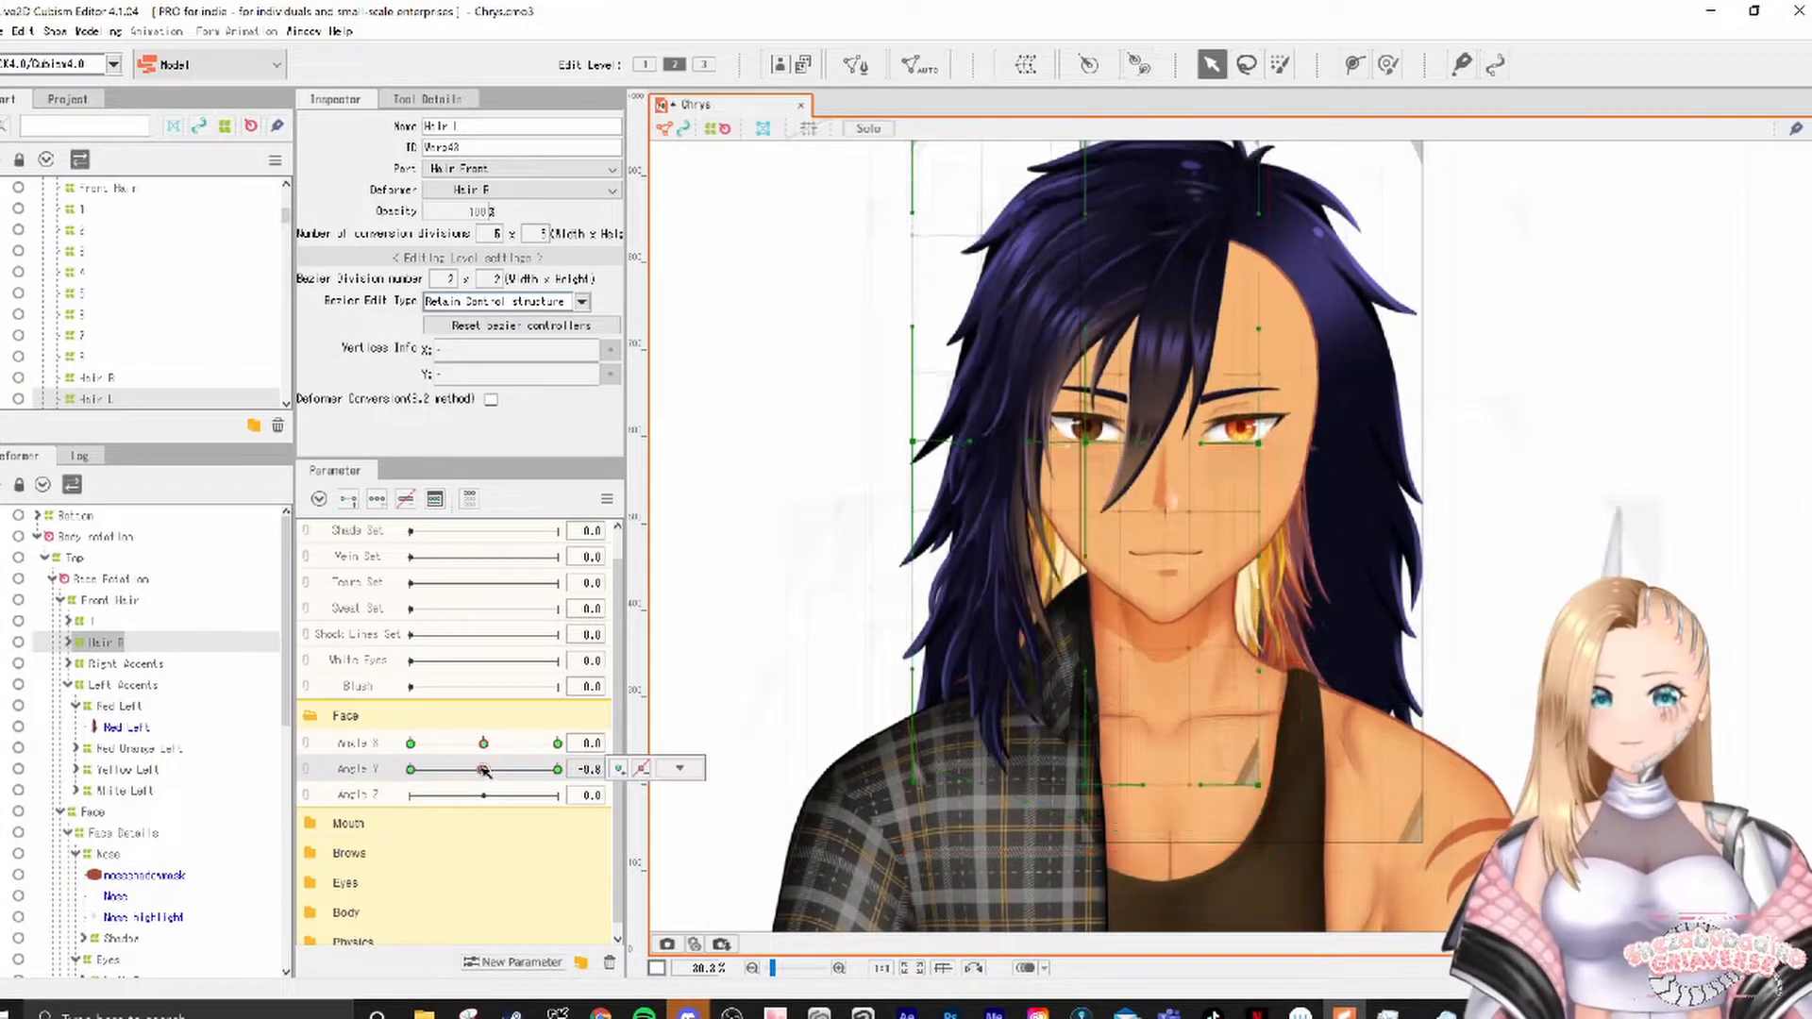
# Step: Deepen the curve in the middle and lower edge of Hair L's grid at Angle Y -30
pyautogui.moveTo(1082, 477); pyautogui.dragTo(1098, 532)
pyautogui.moveTo(412, 791); pyautogui.dragTo(404, 790)
pyautogui.moveTo(1306, 761); pyautogui.dragTo(1342, 815)
pyautogui.click(1387, 64)
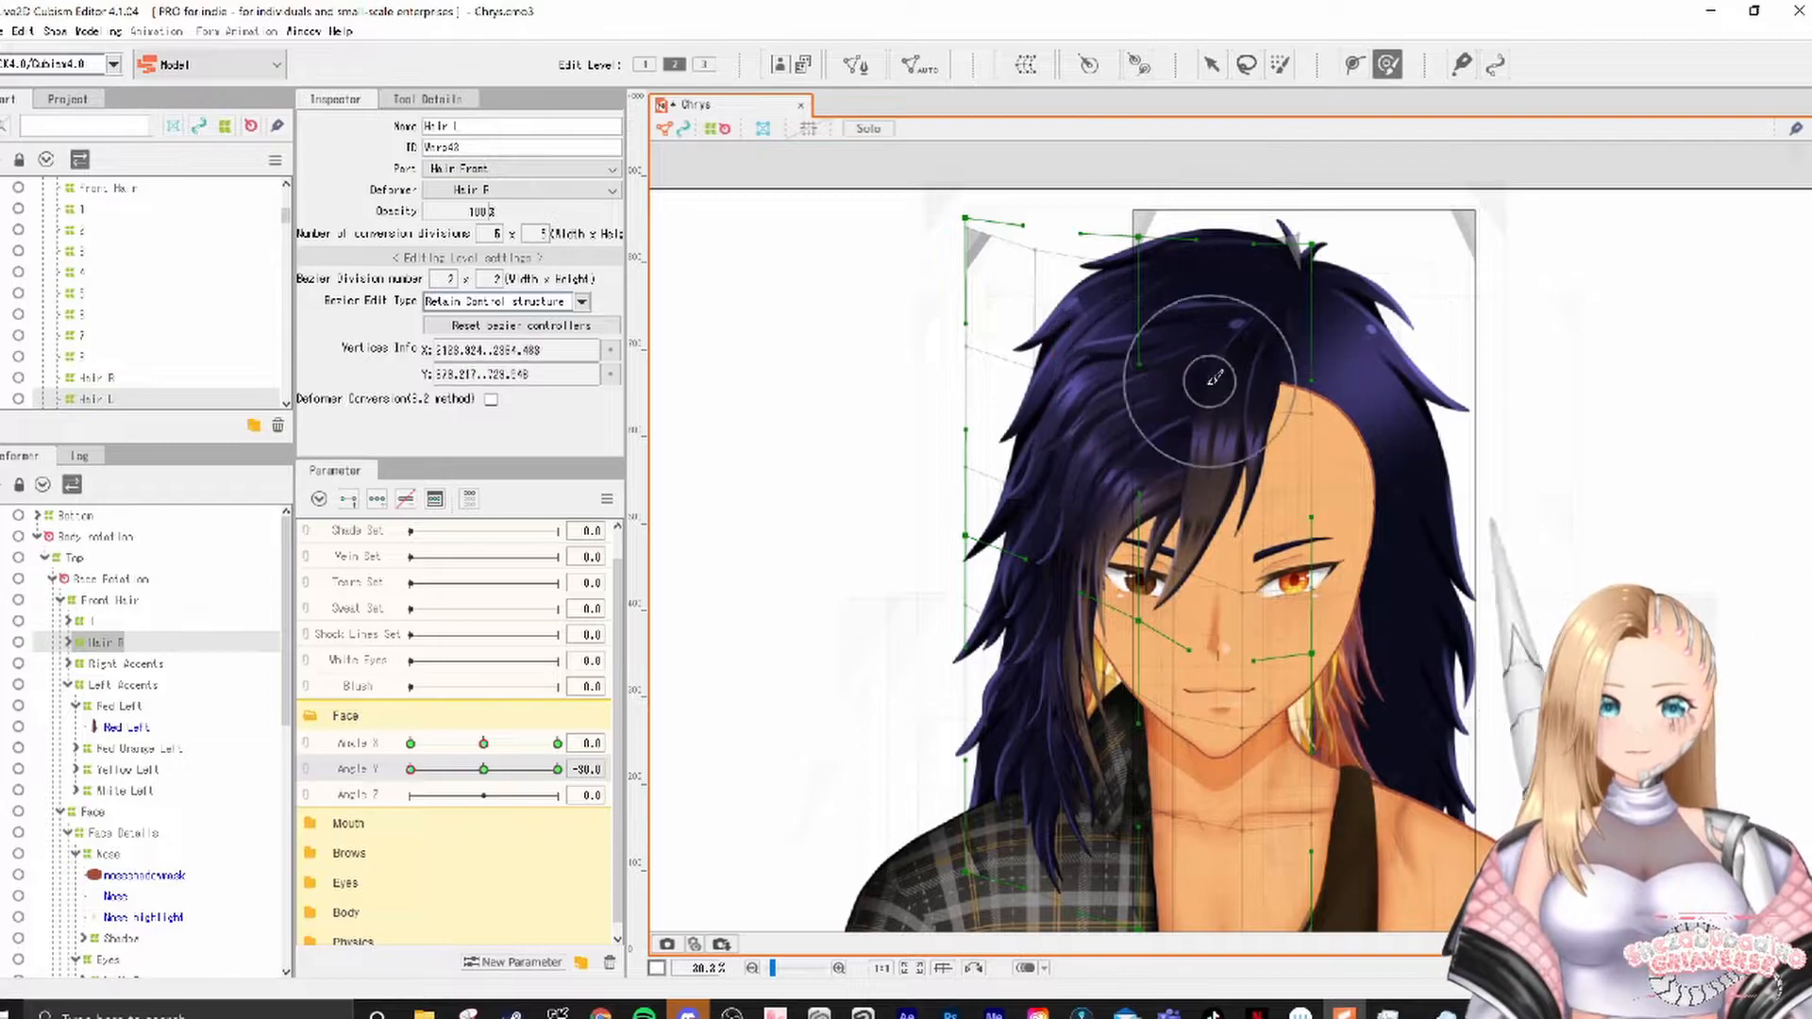
# Step: Move deformer 1's grid down at Angle Y -30 and reshape its lower edge with the Deform Brush
pyautogui.scroll(-2, 1246, 557)
pyautogui.scroll(3, 1181, 371)
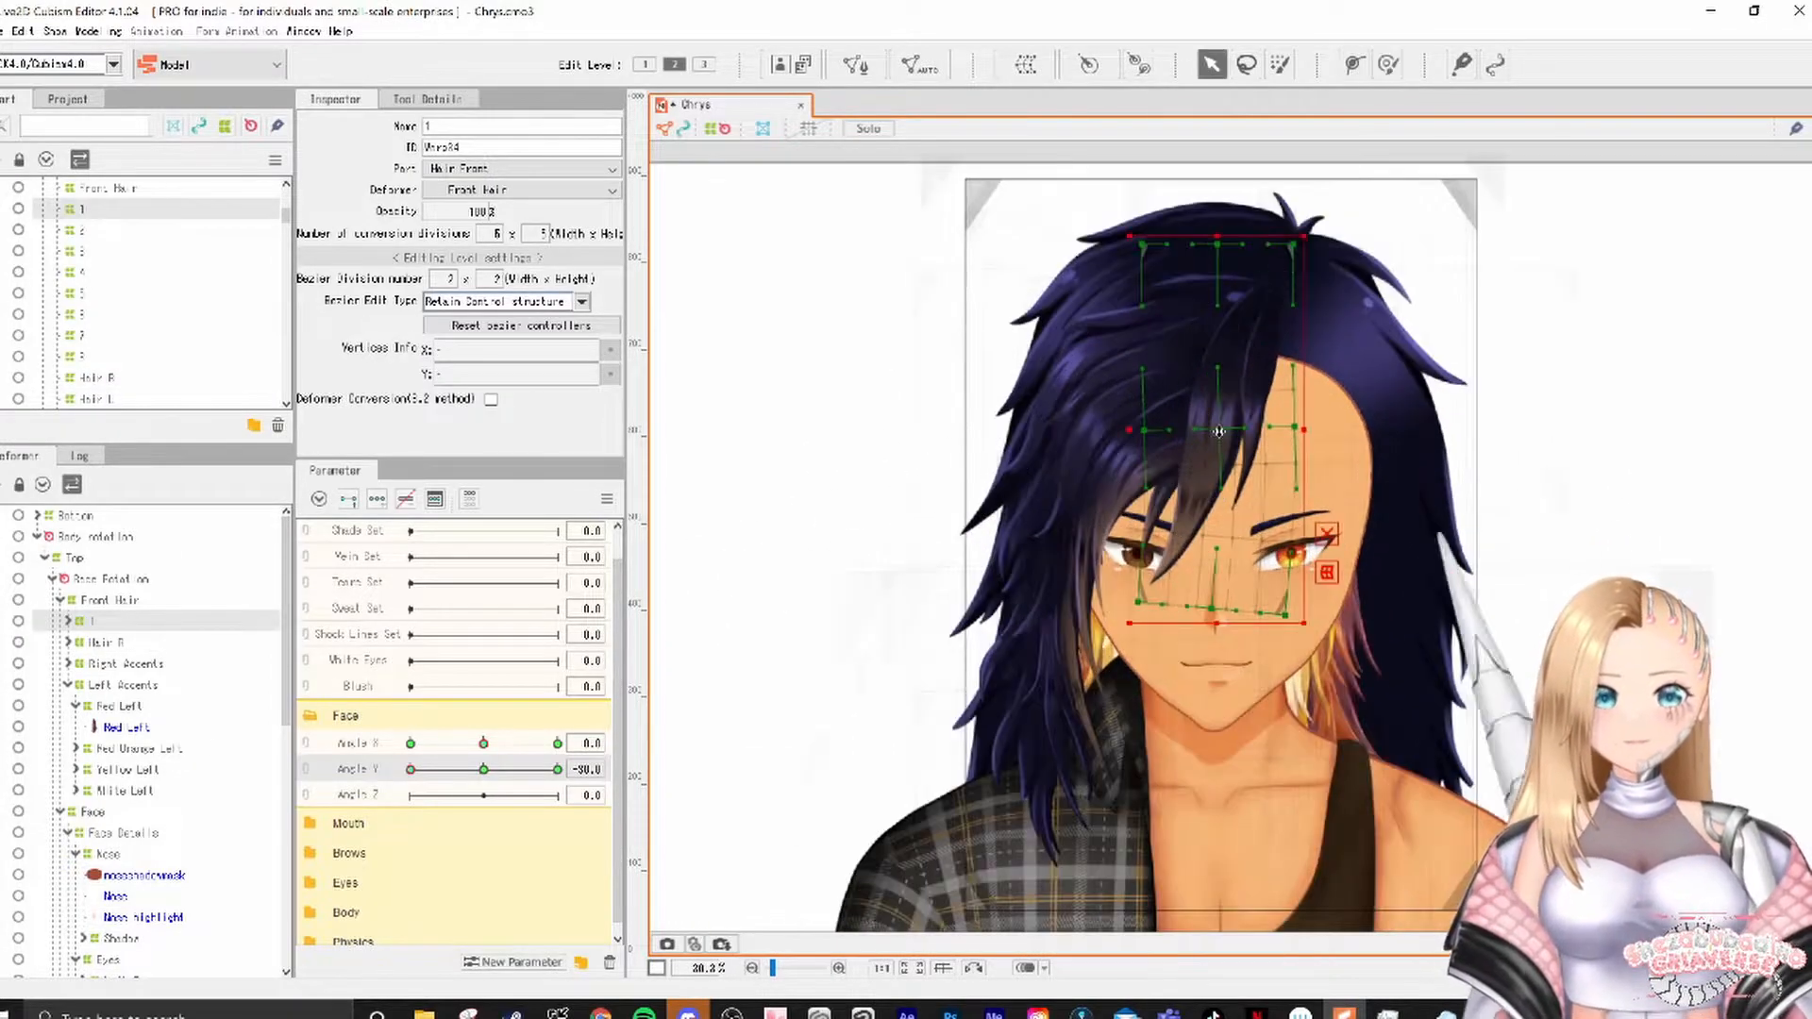
pyautogui.moveTo(1213, 413); pyautogui.dragTo(1213, 461)
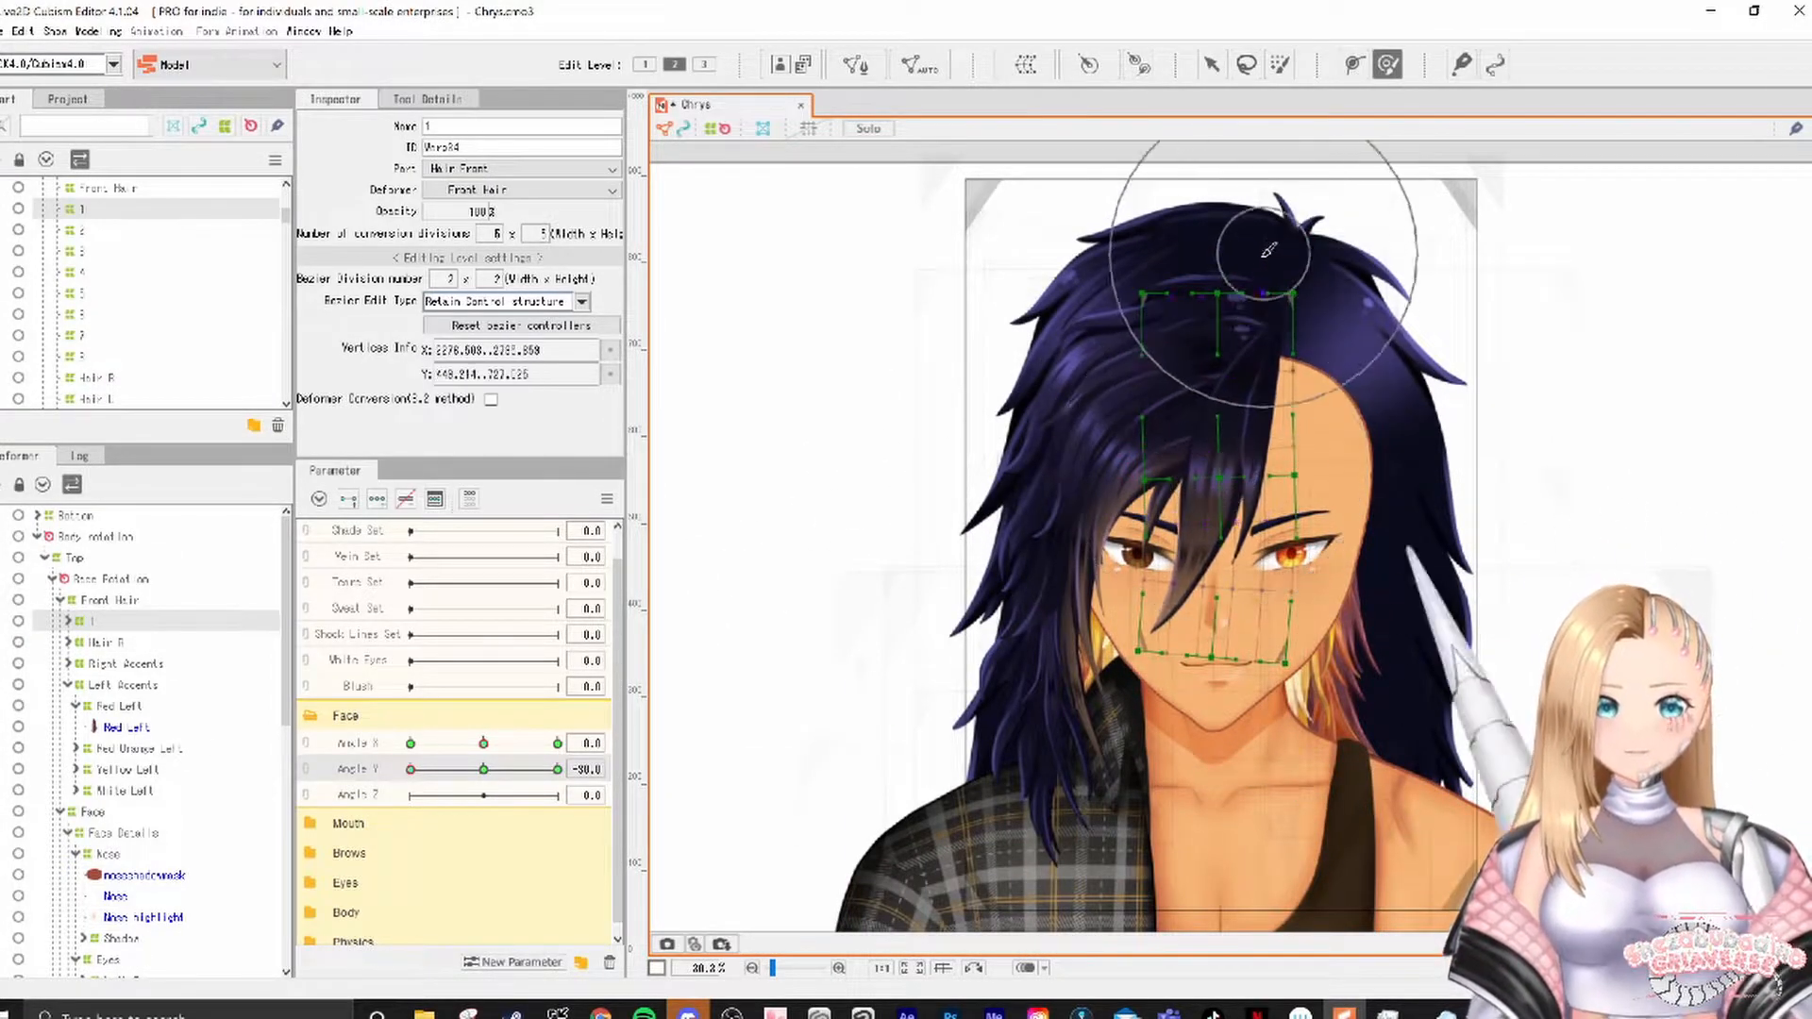
pyautogui.moveTo(551, 767); pyautogui.dragTo(411, 768)
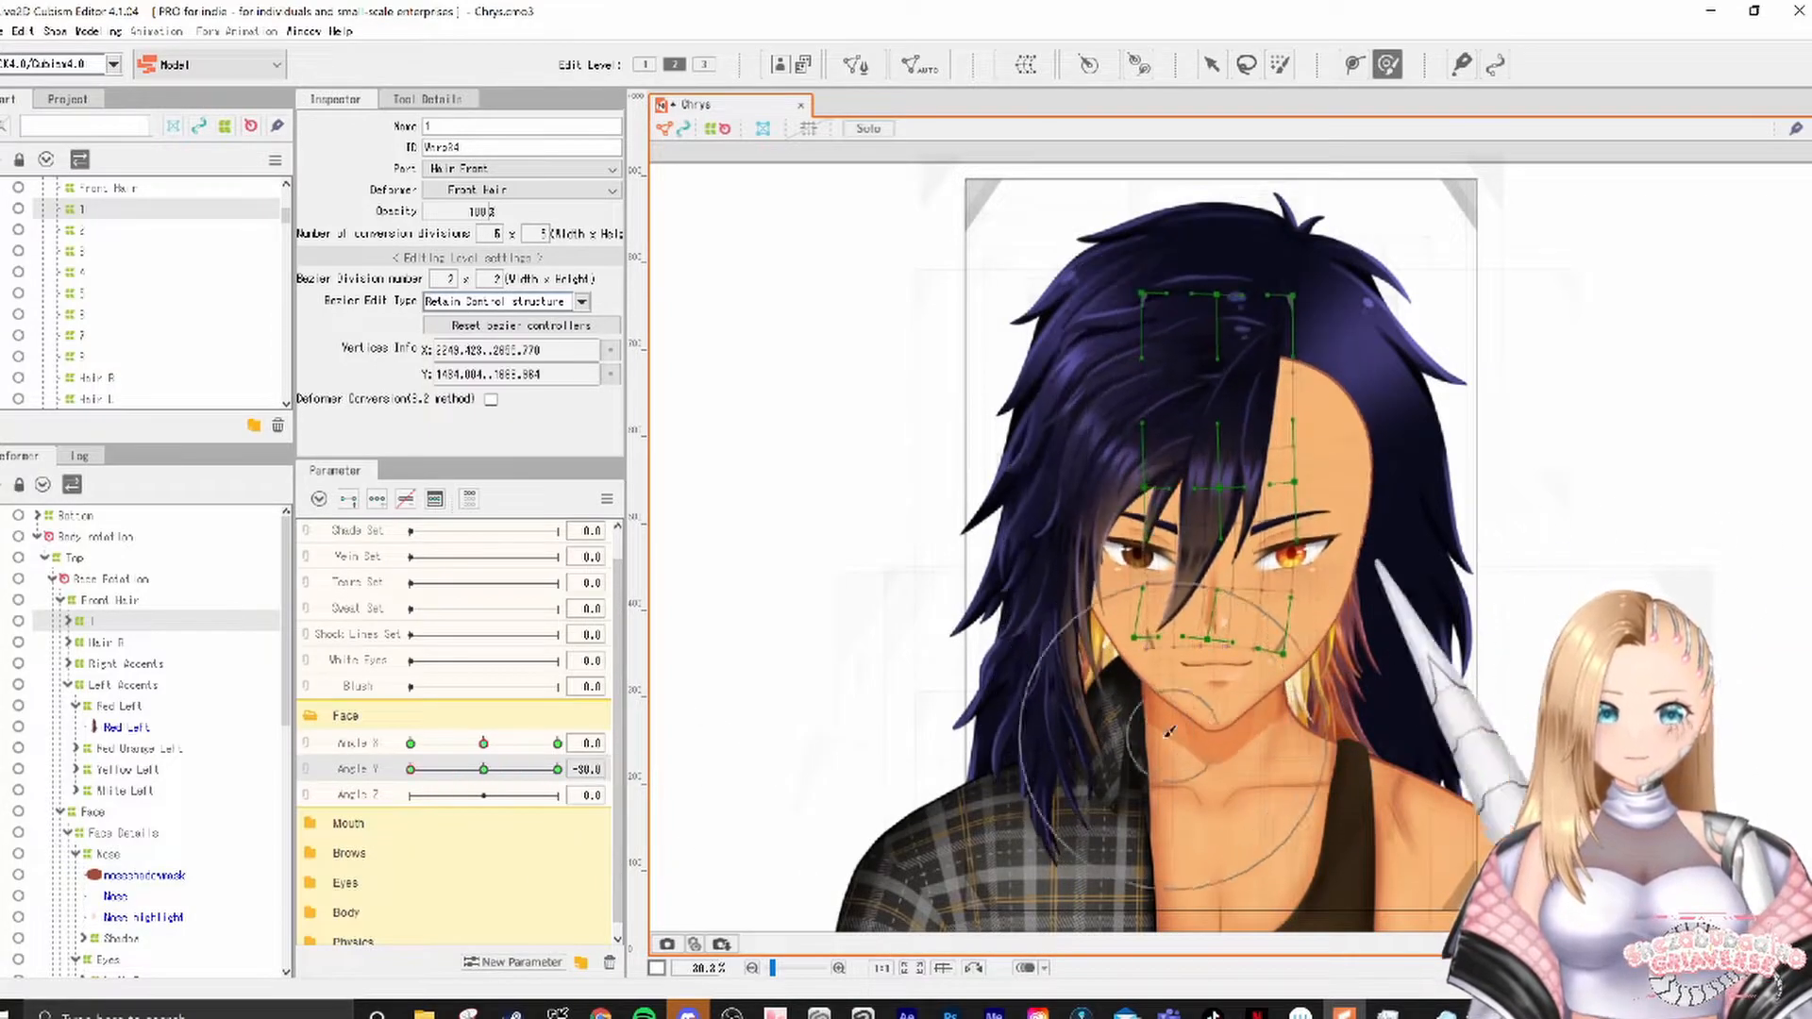
# Step: Select the Hair R deformer and check its grid and the Left Accents group at Angle Y -30
pyautogui.click(68, 685)
pyautogui.click(120, 647)
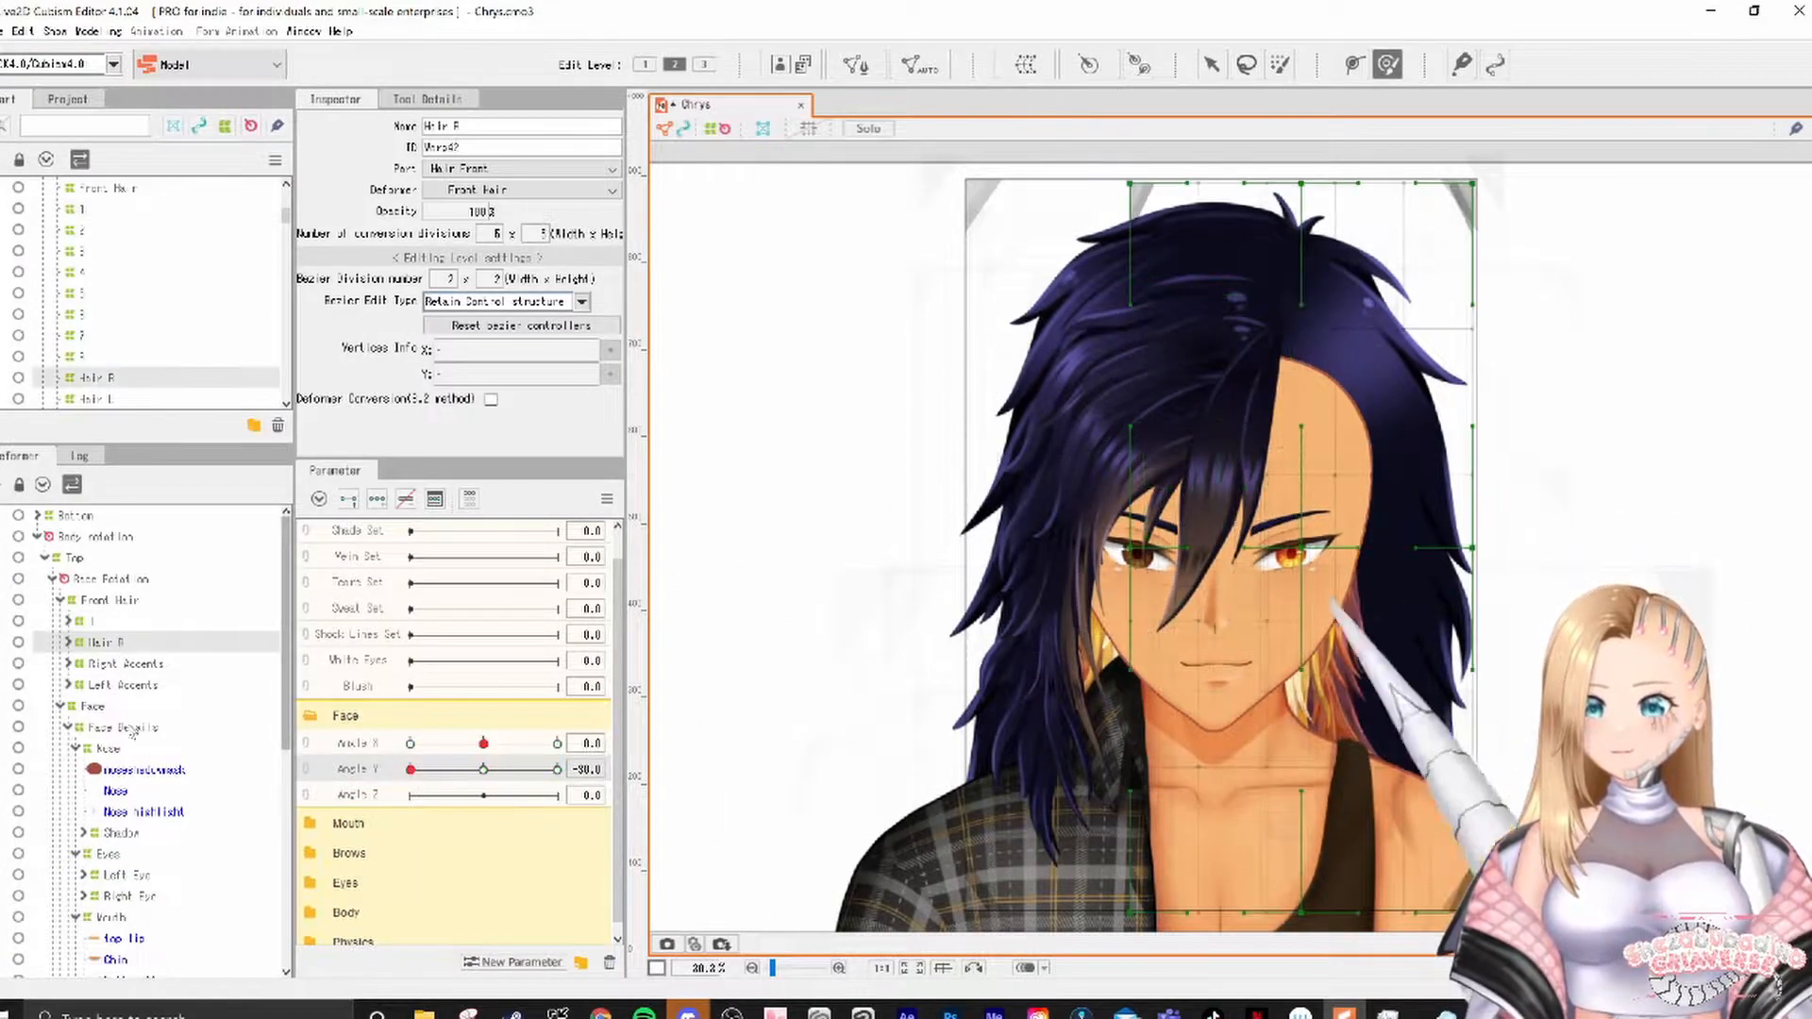
pyautogui.click(123, 685)
pyautogui.click(68, 685)
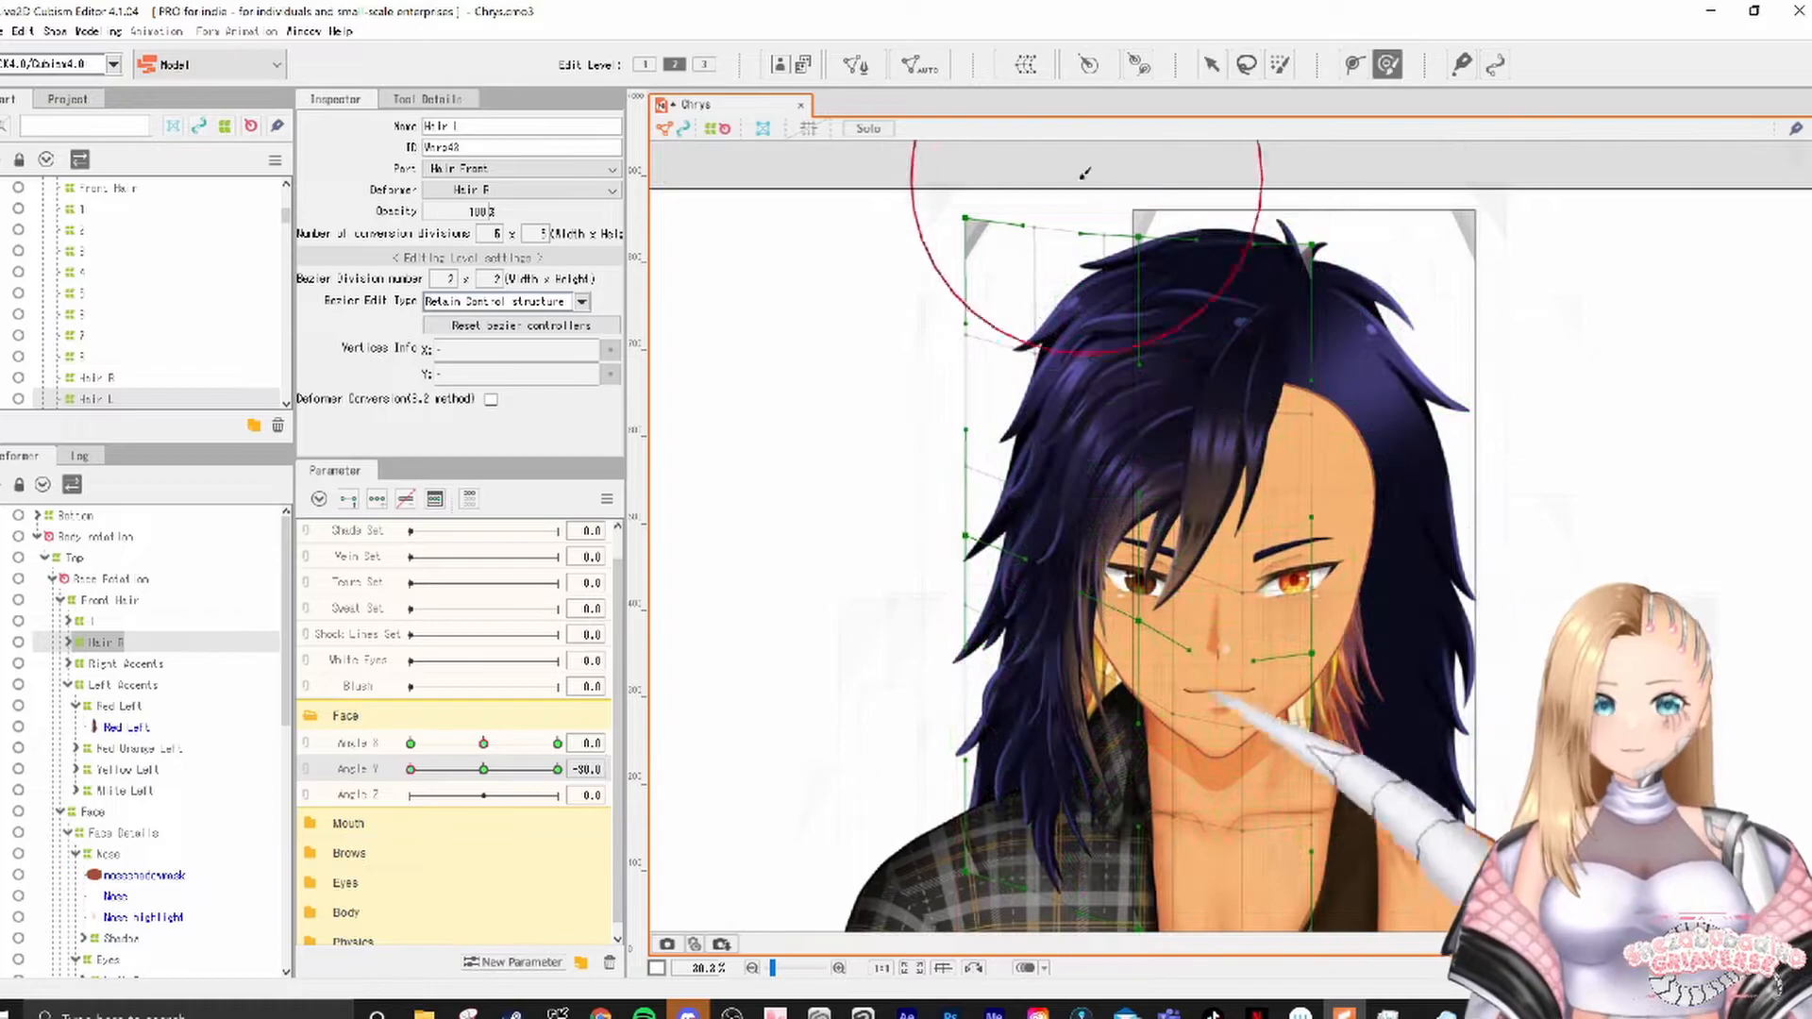
# Step: Refine the upper outer corner and middle of Hair L's grid at Angle Y -30 and check deformer 1 there
pyautogui.moveTo(1038, 232); pyautogui.dragTo(996, 247)
pyautogui.moveTo(1185, 355); pyautogui.dragTo(1142, 443)
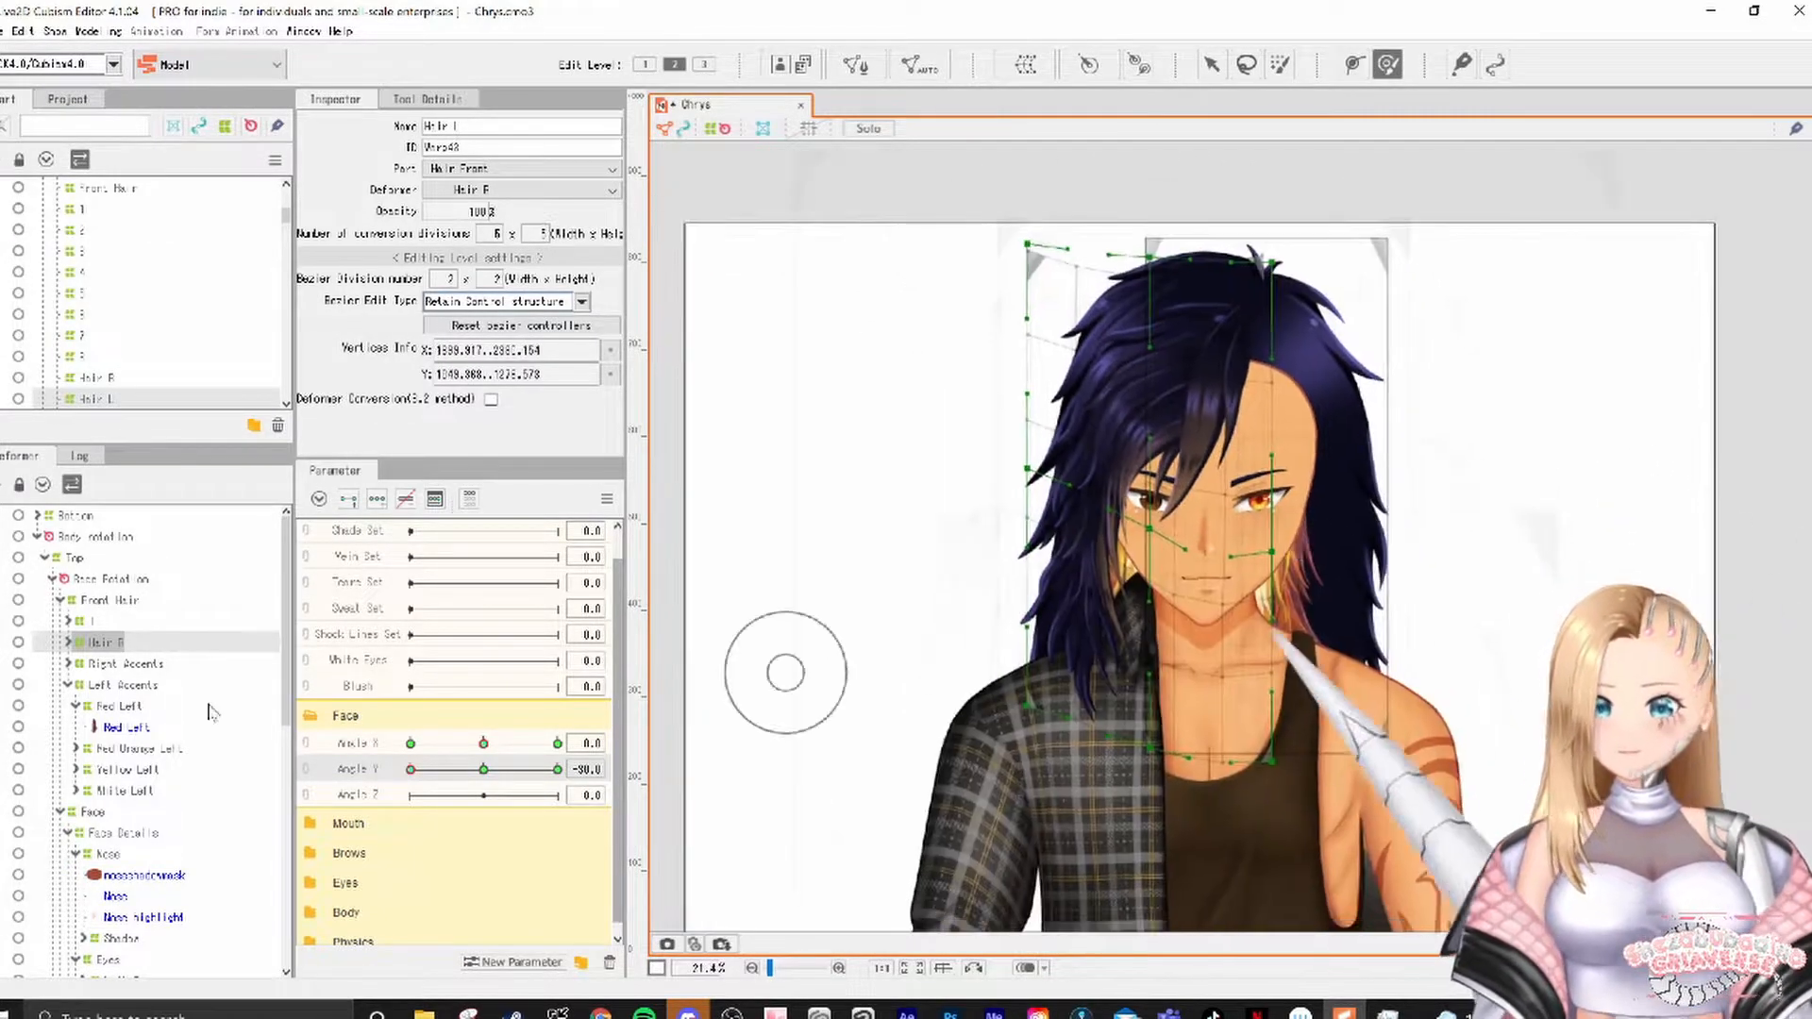
pyautogui.click(1100, 505)
pyautogui.scroll(3, 1100, 505)
pyautogui.click(1218, 458)
pyautogui.click(465, 770)
pyautogui.click(411, 769)
# Step: Locate Hair L inside Hair R through the left mid strand and move it back under Front Hair, collapsing the expanded groups
pyautogui.click(68, 684)
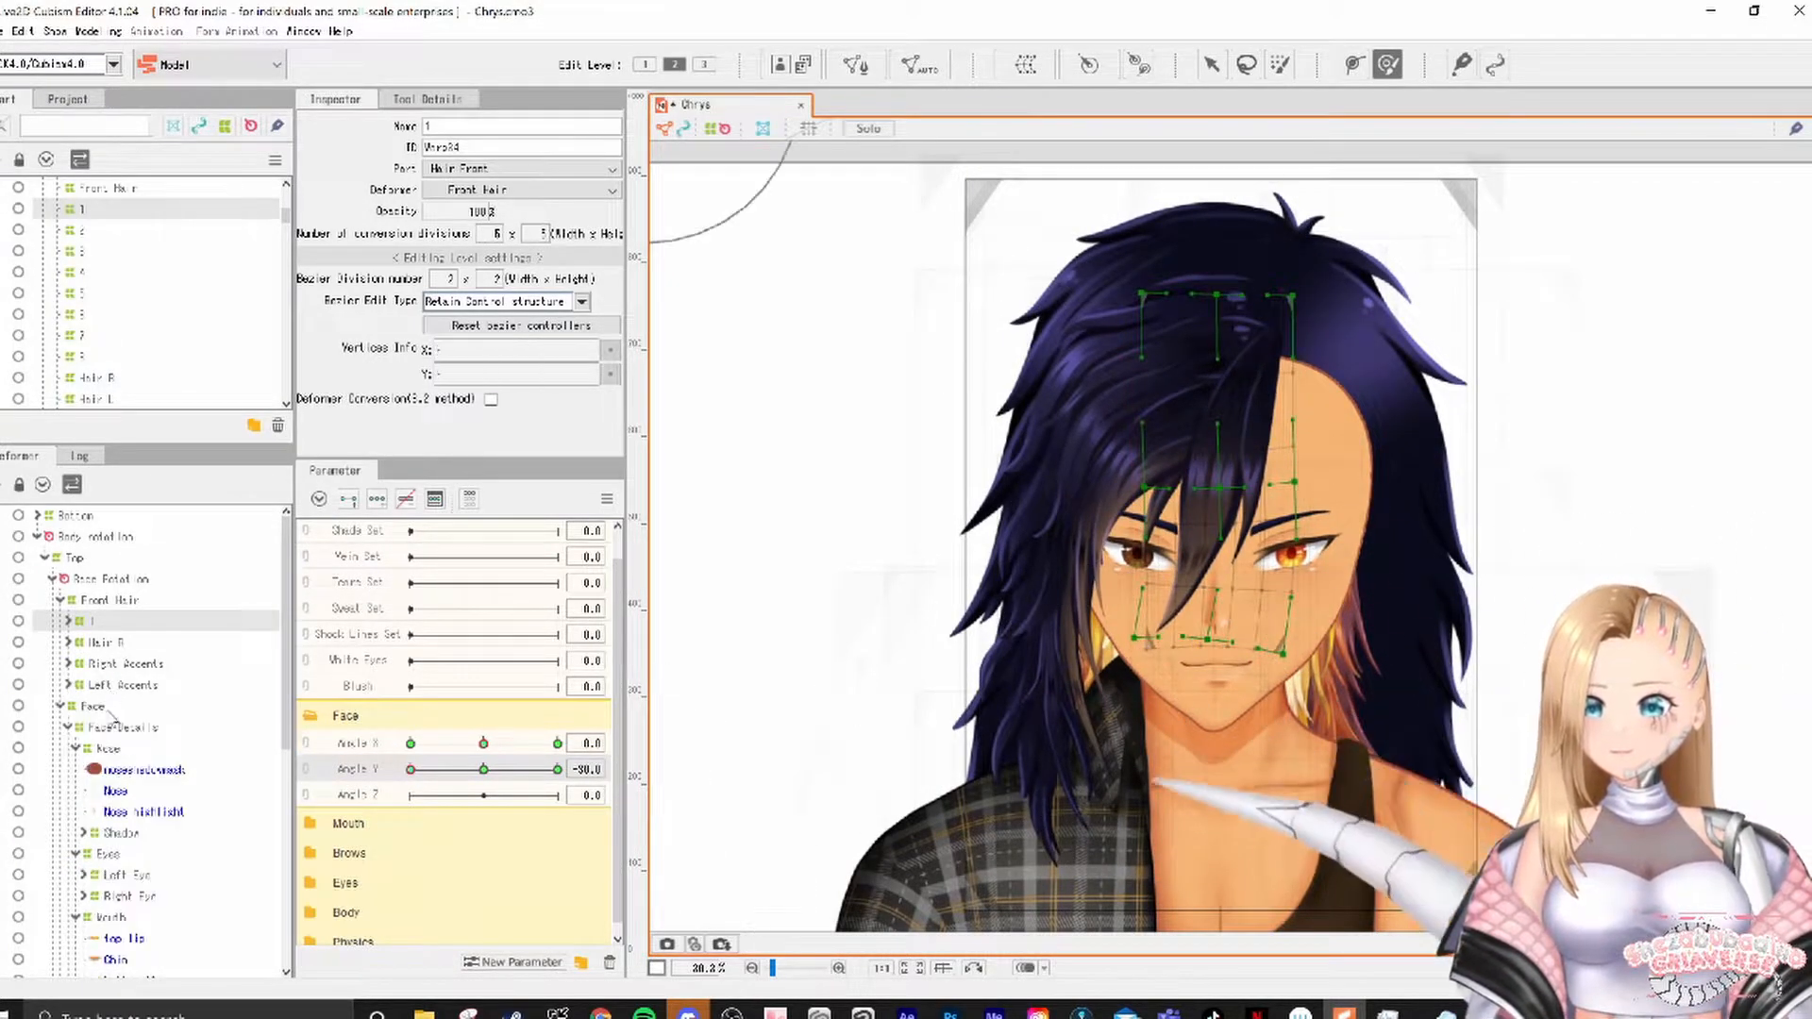
pyautogui.click(120, 644)
pyautogui.click(87, 688)
pyautogui.click(89, 665)
pyautogui.click(90, 622)
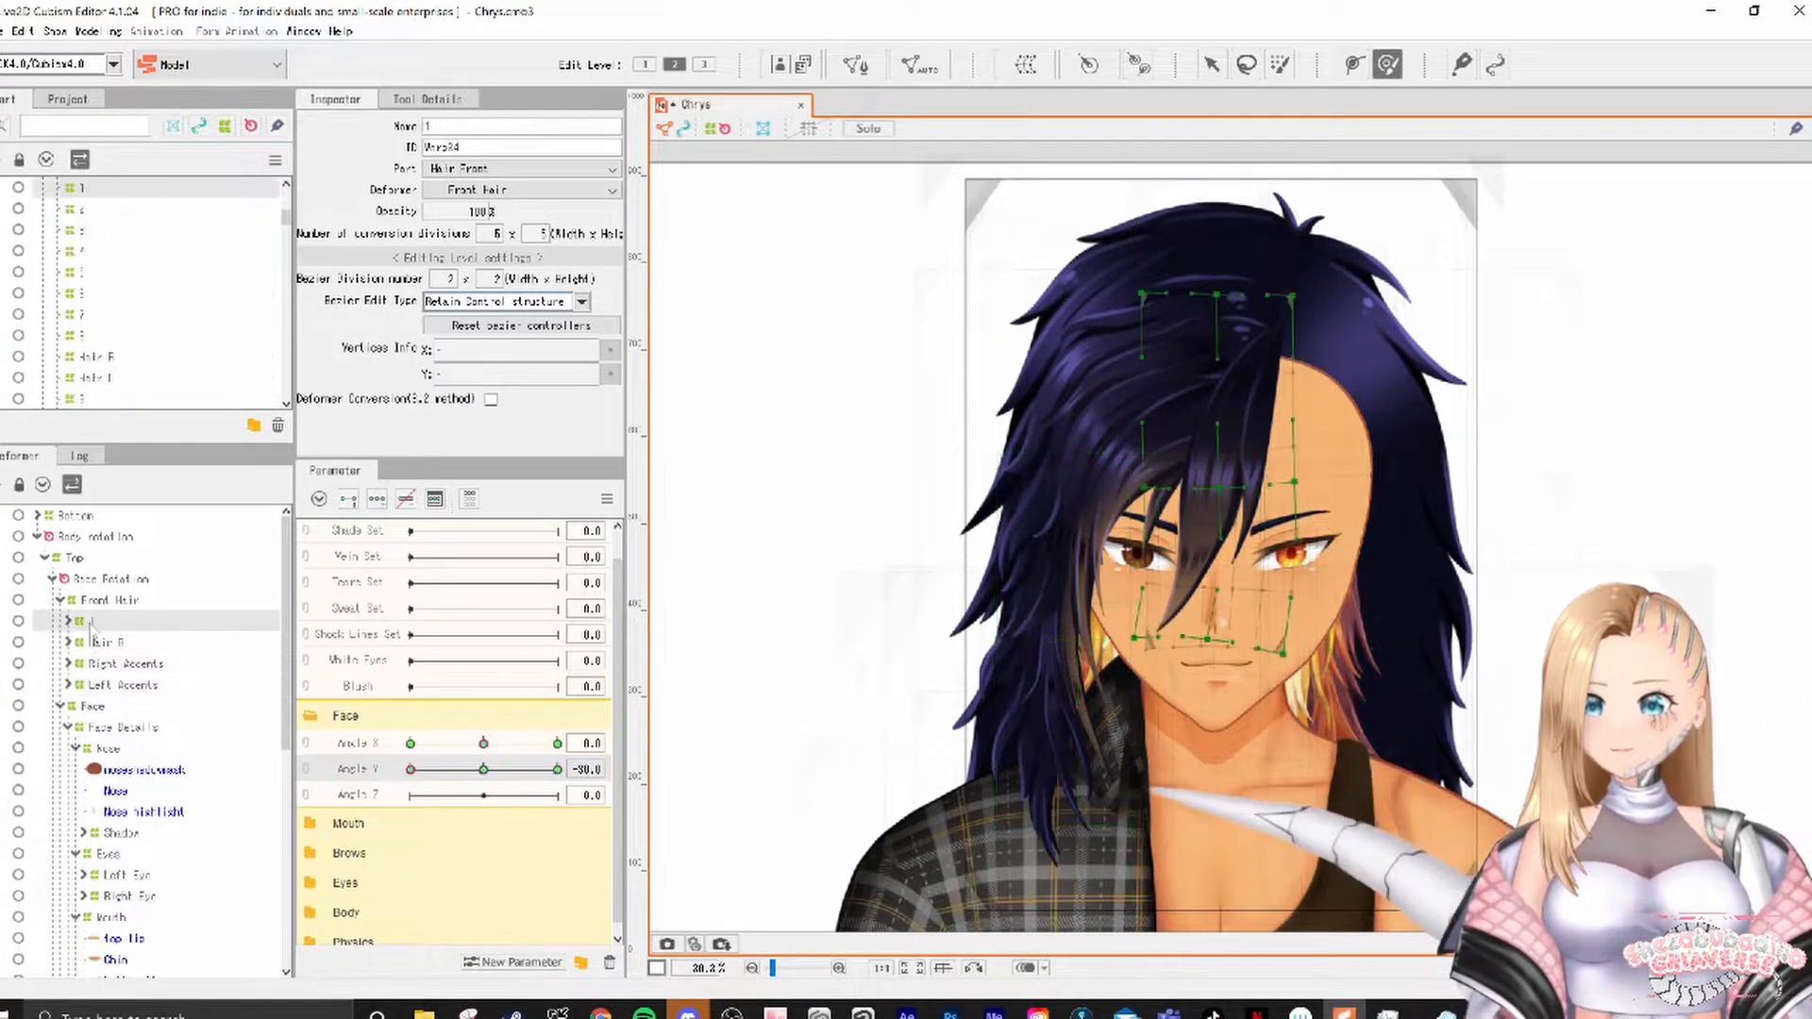
pyautogui.click(1214, 66)
pyautogui.click(1170, 378)
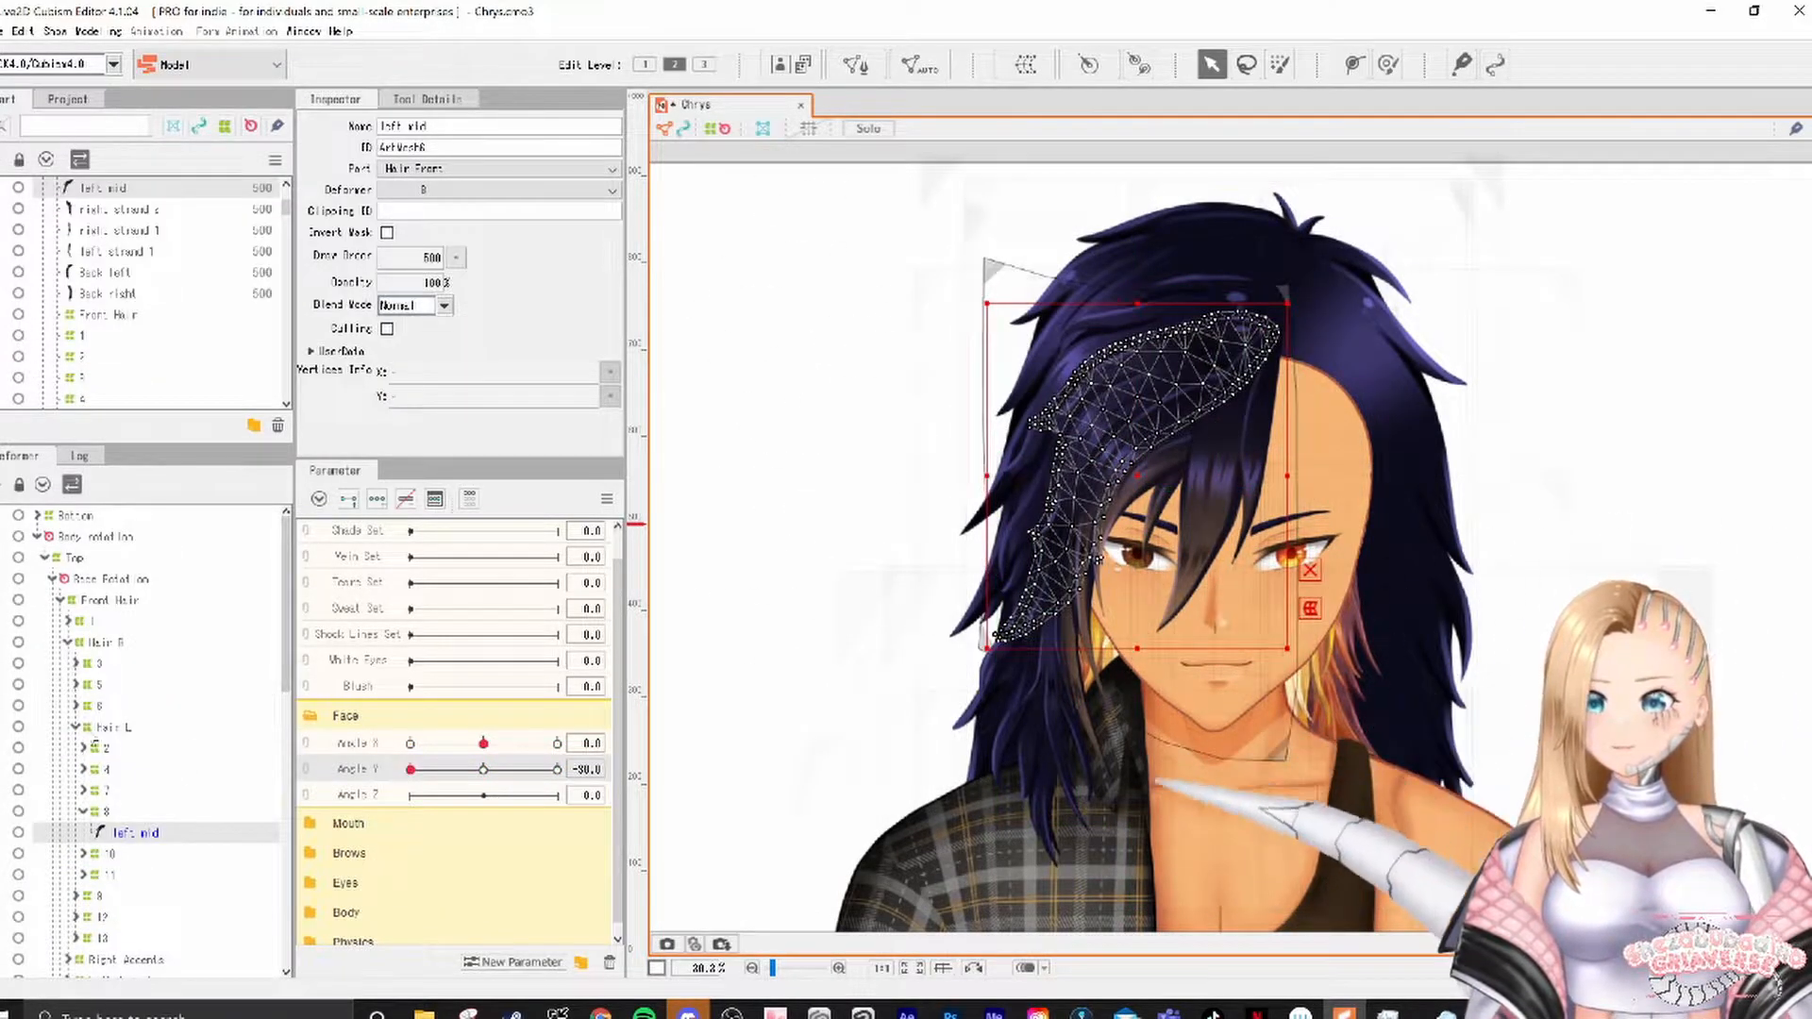
pyautogui.click(106, 789)
pyautogui.click(68, 788)
pyautogui.click(68, 643)
pyautogui.hotkey('ctrl', '4')
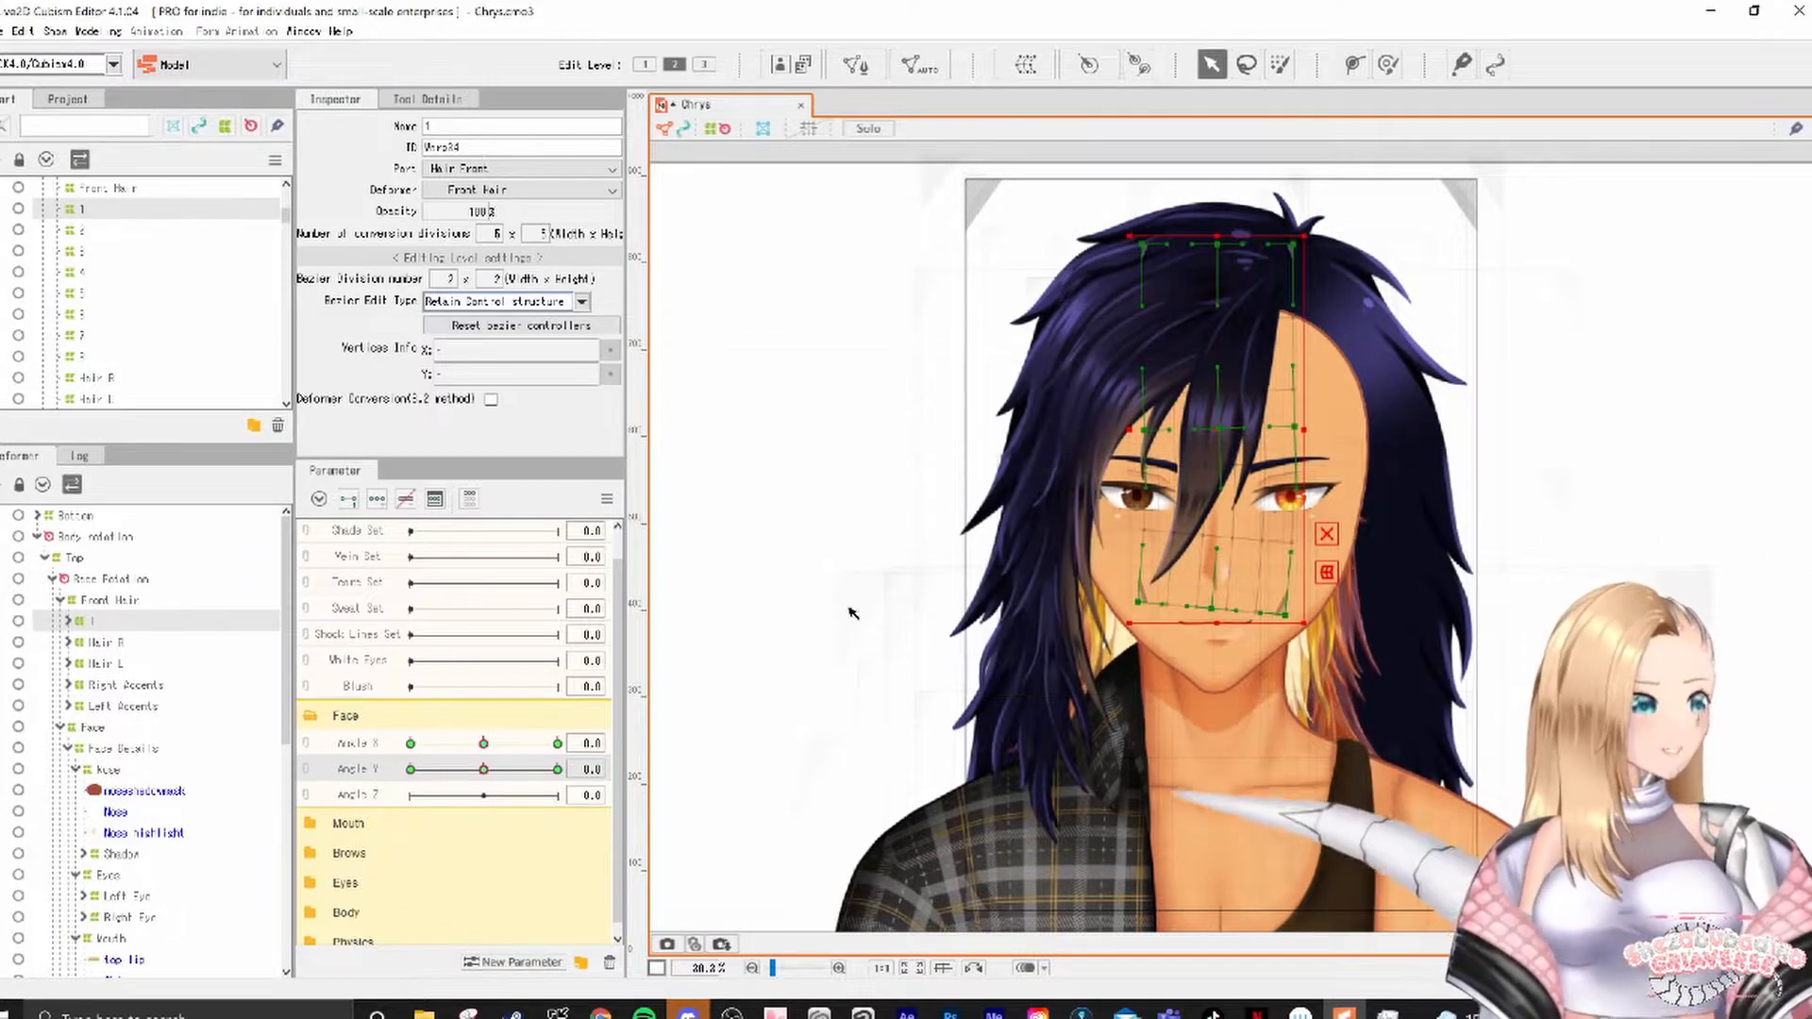
# Step: Synthesize the corners for the selected object using Angle X and Angle Y, and link the two parameters
pyautogui.click(607, 498)
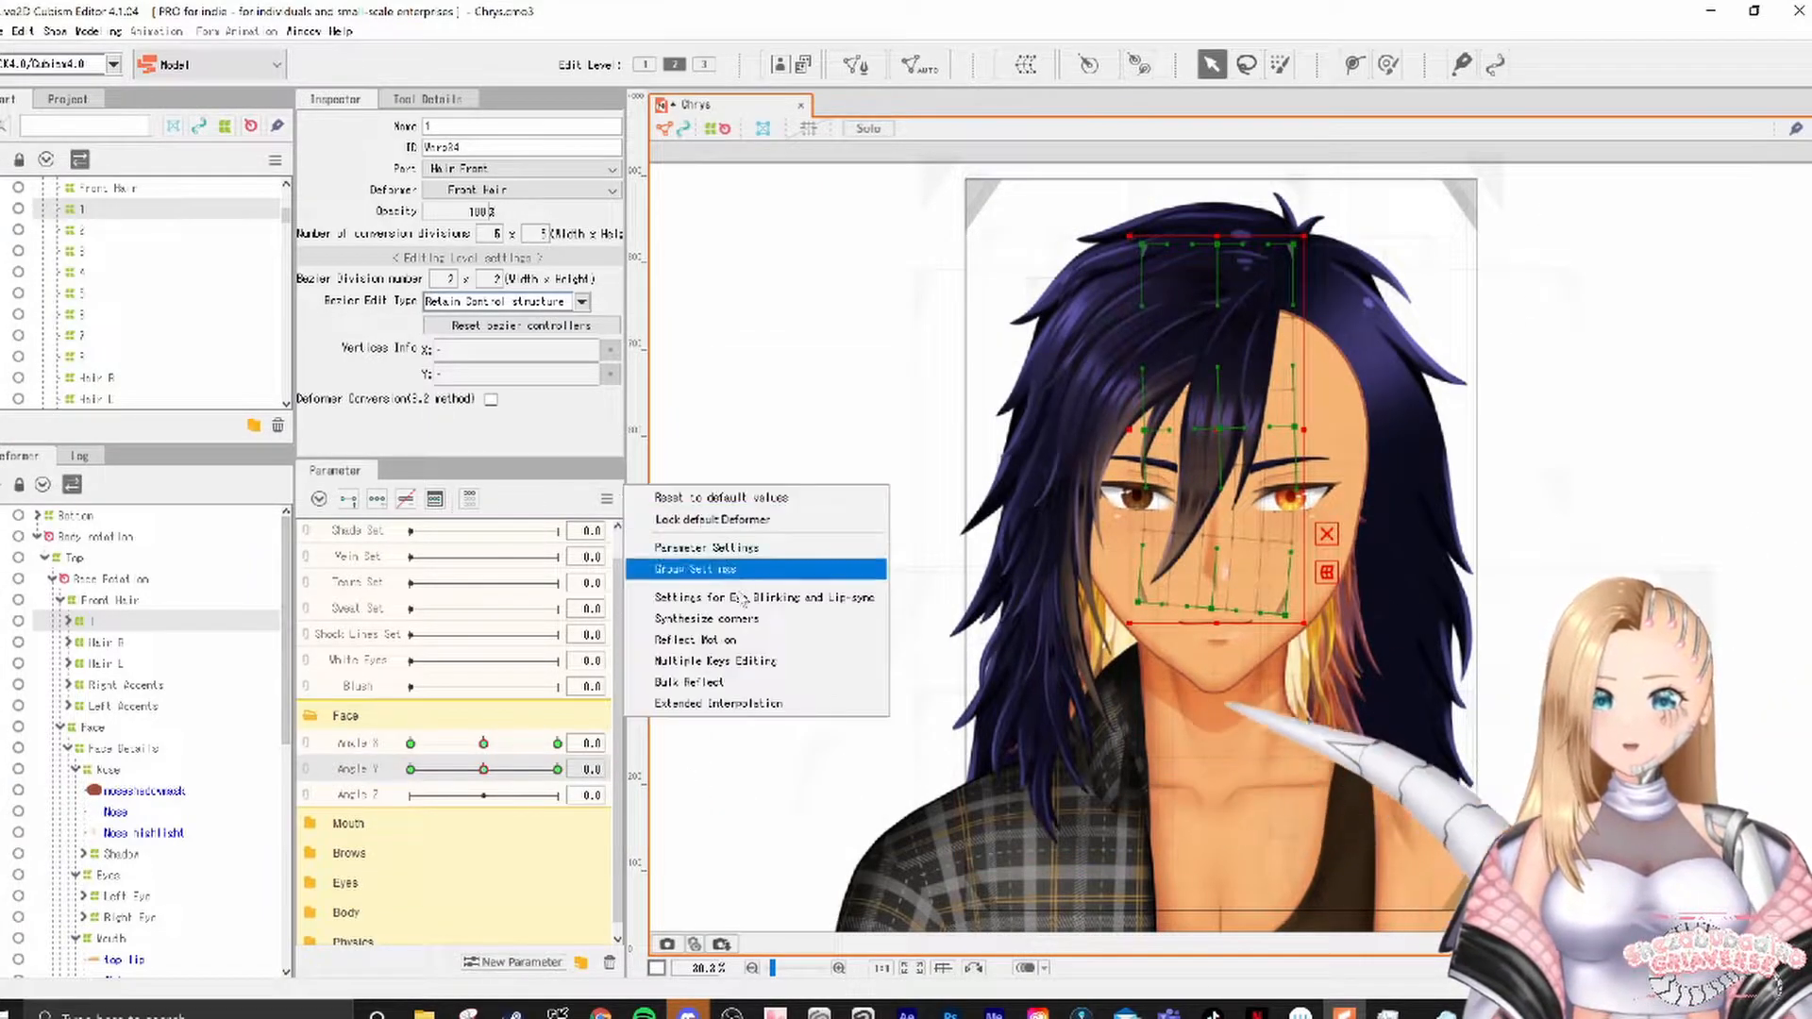
pyautogui.click(699, 621)
pyautogui.click(867, 674)
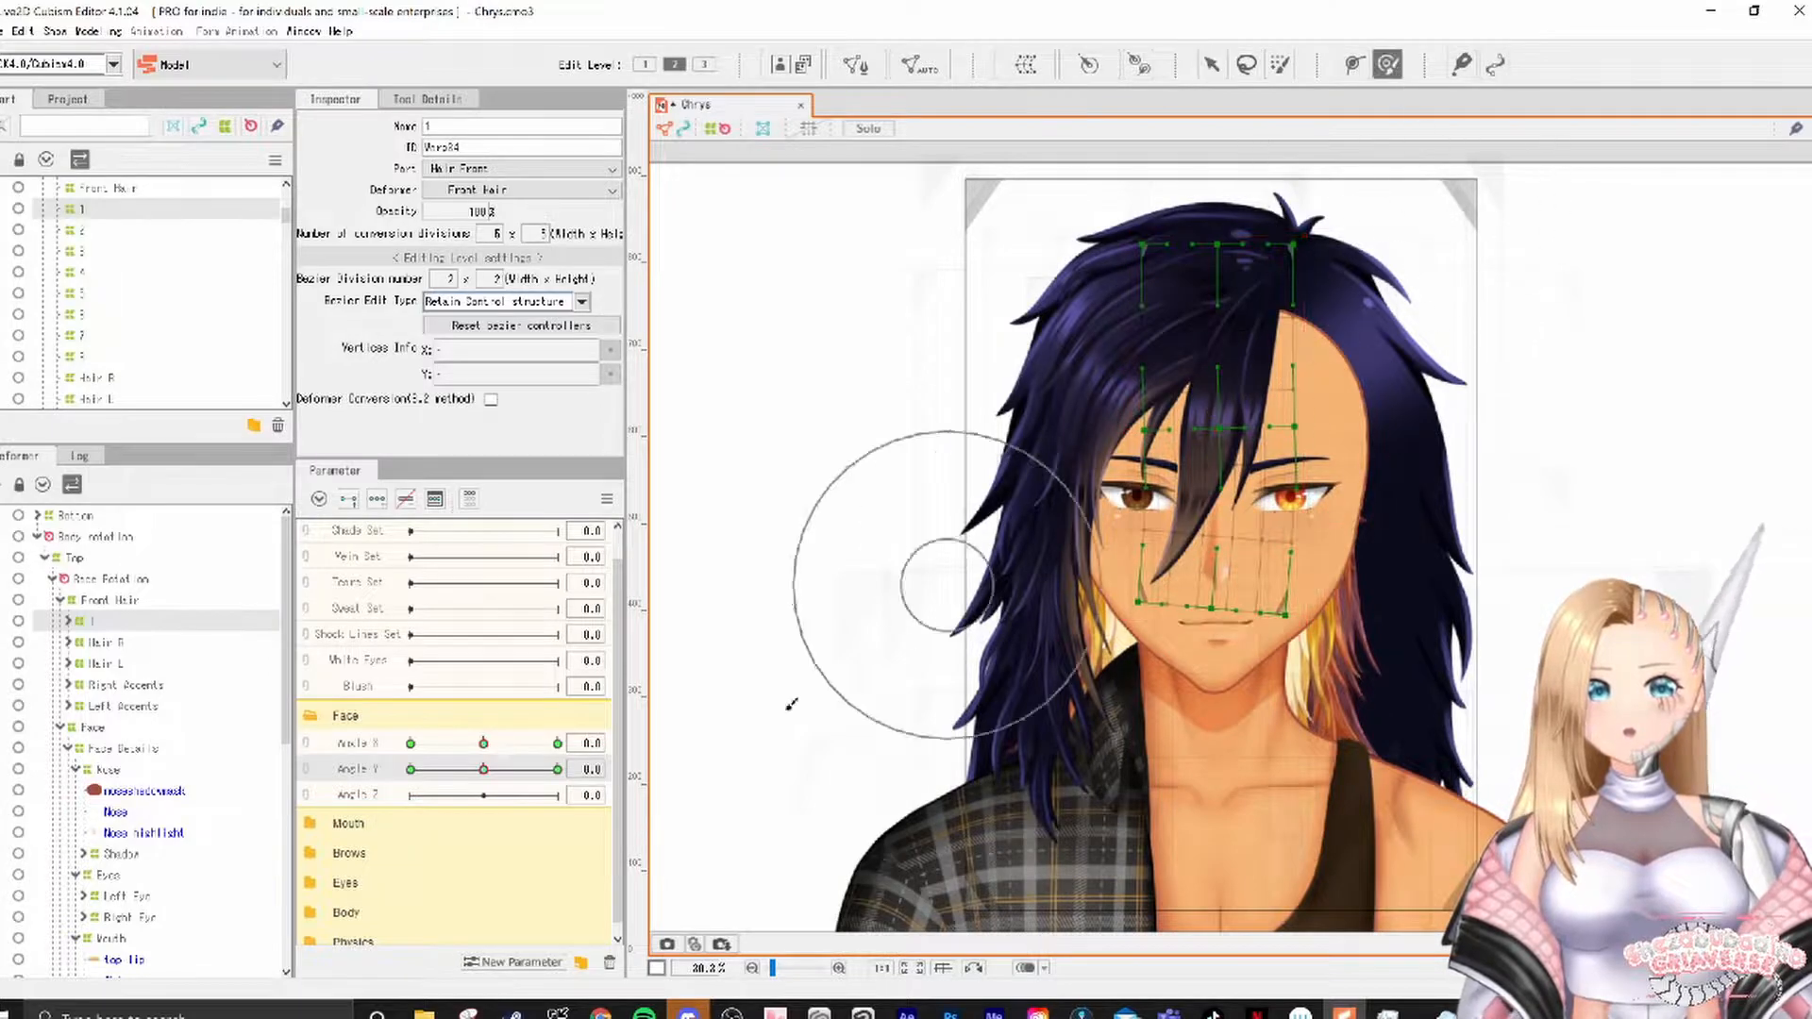
pyautogui.click(308, 747)
# Step: Adjust the lower edge, top and inner side of Hair L's grid at Angle X 30, Angle Y -30
pyautogui.moveTo(483, 773); pyautogui.dragTo(603, 856)
pyautogui.click(106, 663)
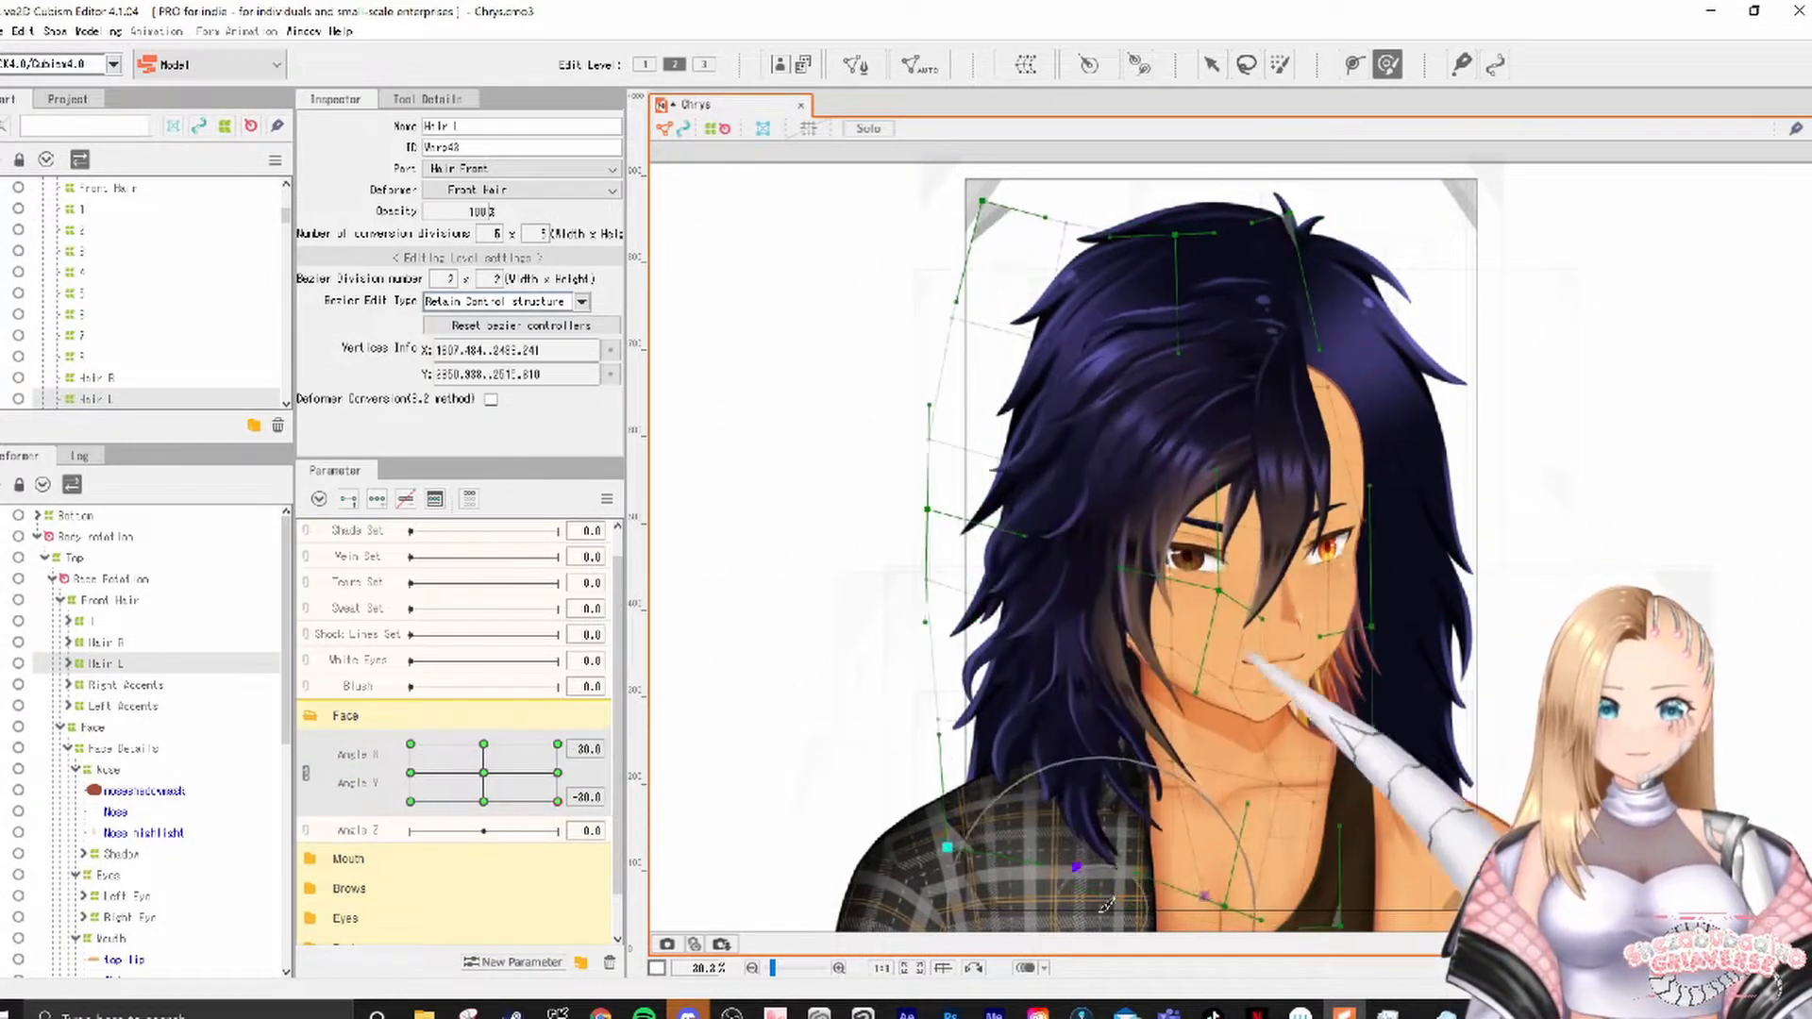
pyautogui.moveTo(1109, 903); pyautogui.dragTo(1148, 844)
pyautogui.moveTo(1136, 142); pyautogui.dragTo(1088, 169)
pyautogui.moveTo(1263, 531); pyautogui.dragTo(1260, 488)
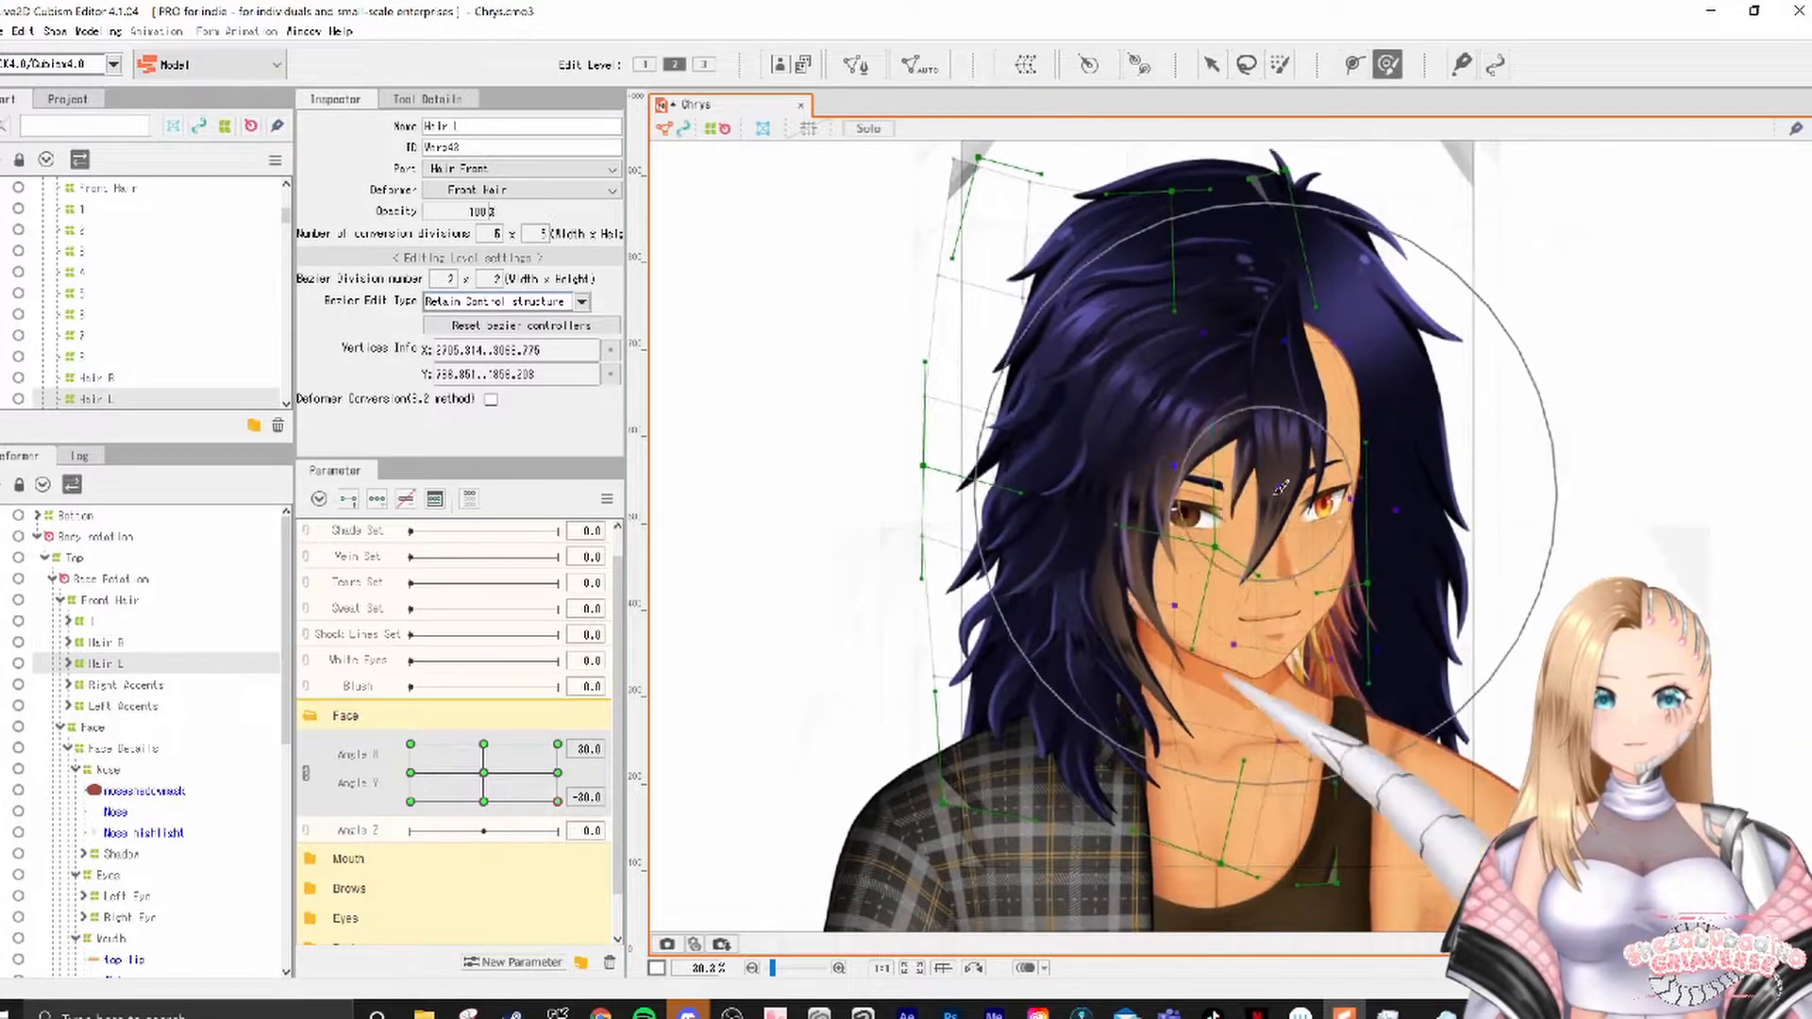
# Step: Nudge the middle and inner side of Hair L's grid at Angle X -30, Angle Y -30
pyautogui.moveTo(558, 801)
pyautogui.mouseDown()
pyautogui.moveTo(517, 838)
pyautogui.moveTo(377, 840)
pyautogui.mouseUp()
pyautogui.moveTo(1206, 627); pyautogui.dragTo(1218, 620)
pyautogui.moveTo(1349, 489); pyautogui.dragTo(1342, 479)
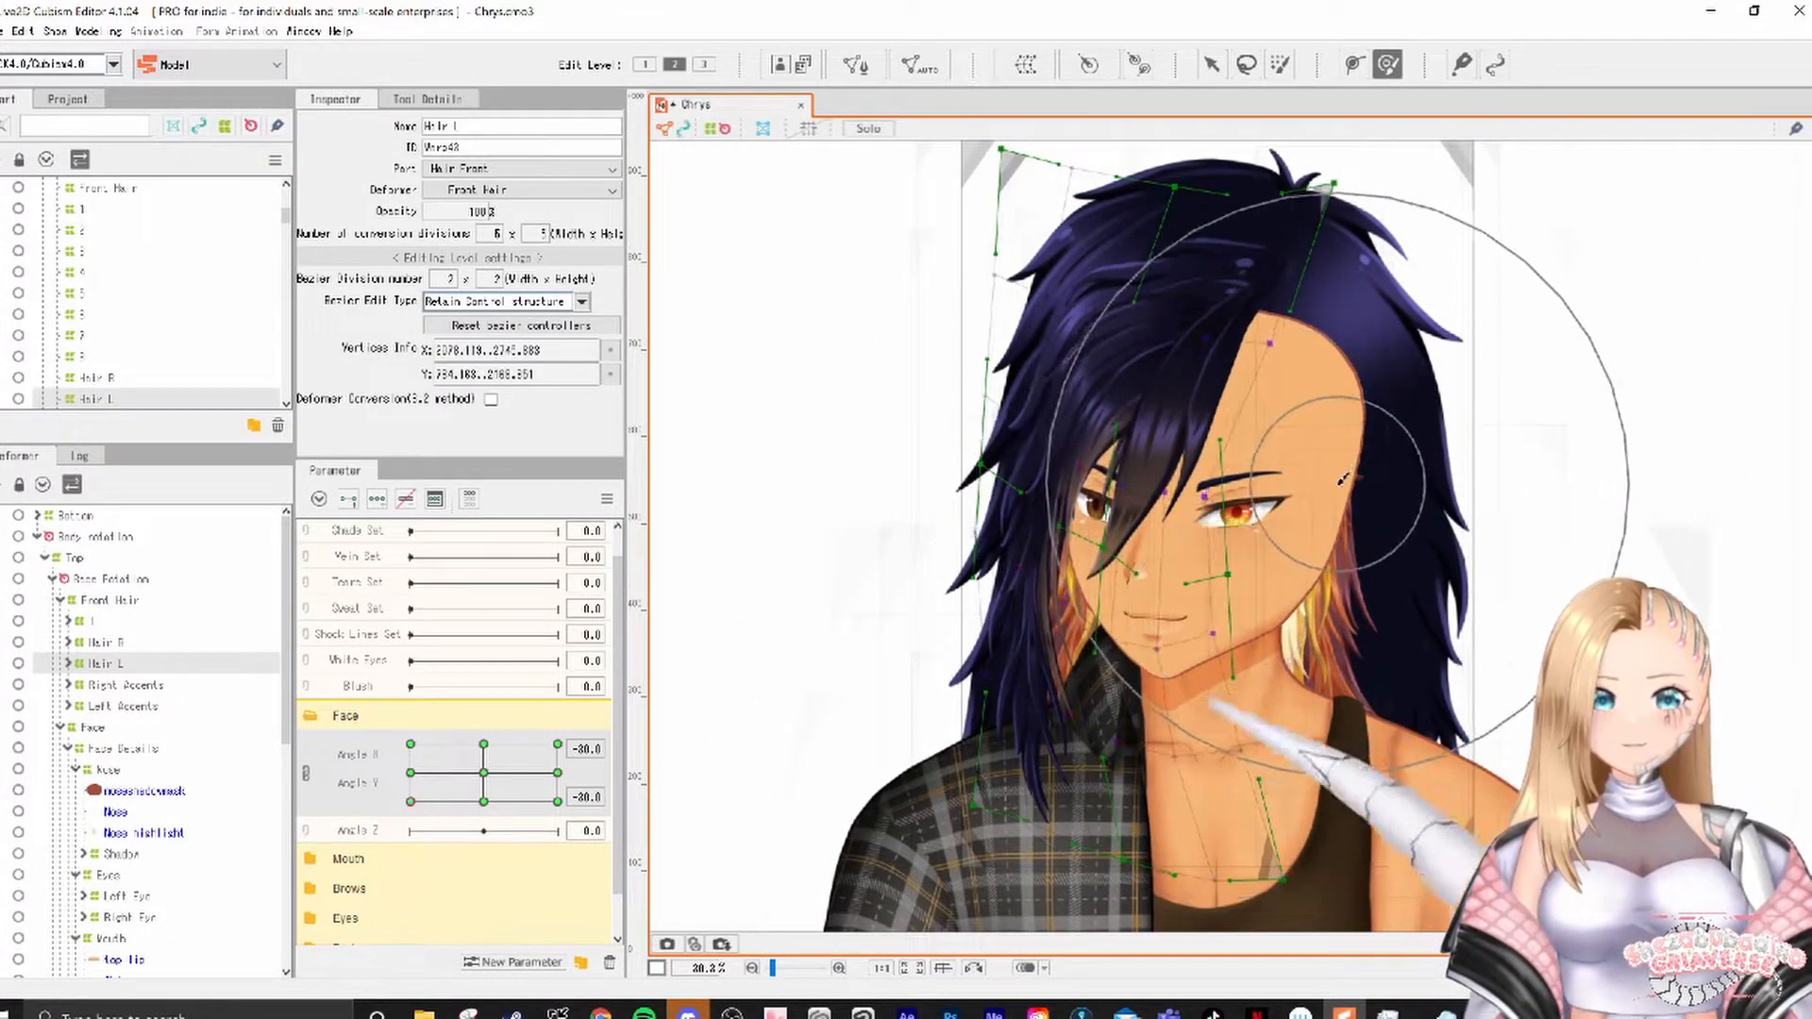
# Step: Pull the upper inner corner of Hair L's grid inward at Angle X -30, Angle Y 30 and compare it across Angle X
pyautogui.moveTo(410, 803); pyautogui.dragTo(408, 738)
pyautogui.moveTo(1416, 173)
pyautogui.mouseDown()
pyautogui.moveTo(1387, 267)
pyautogui.moveTo(1247, 273)
pyautogui.mouseUp()
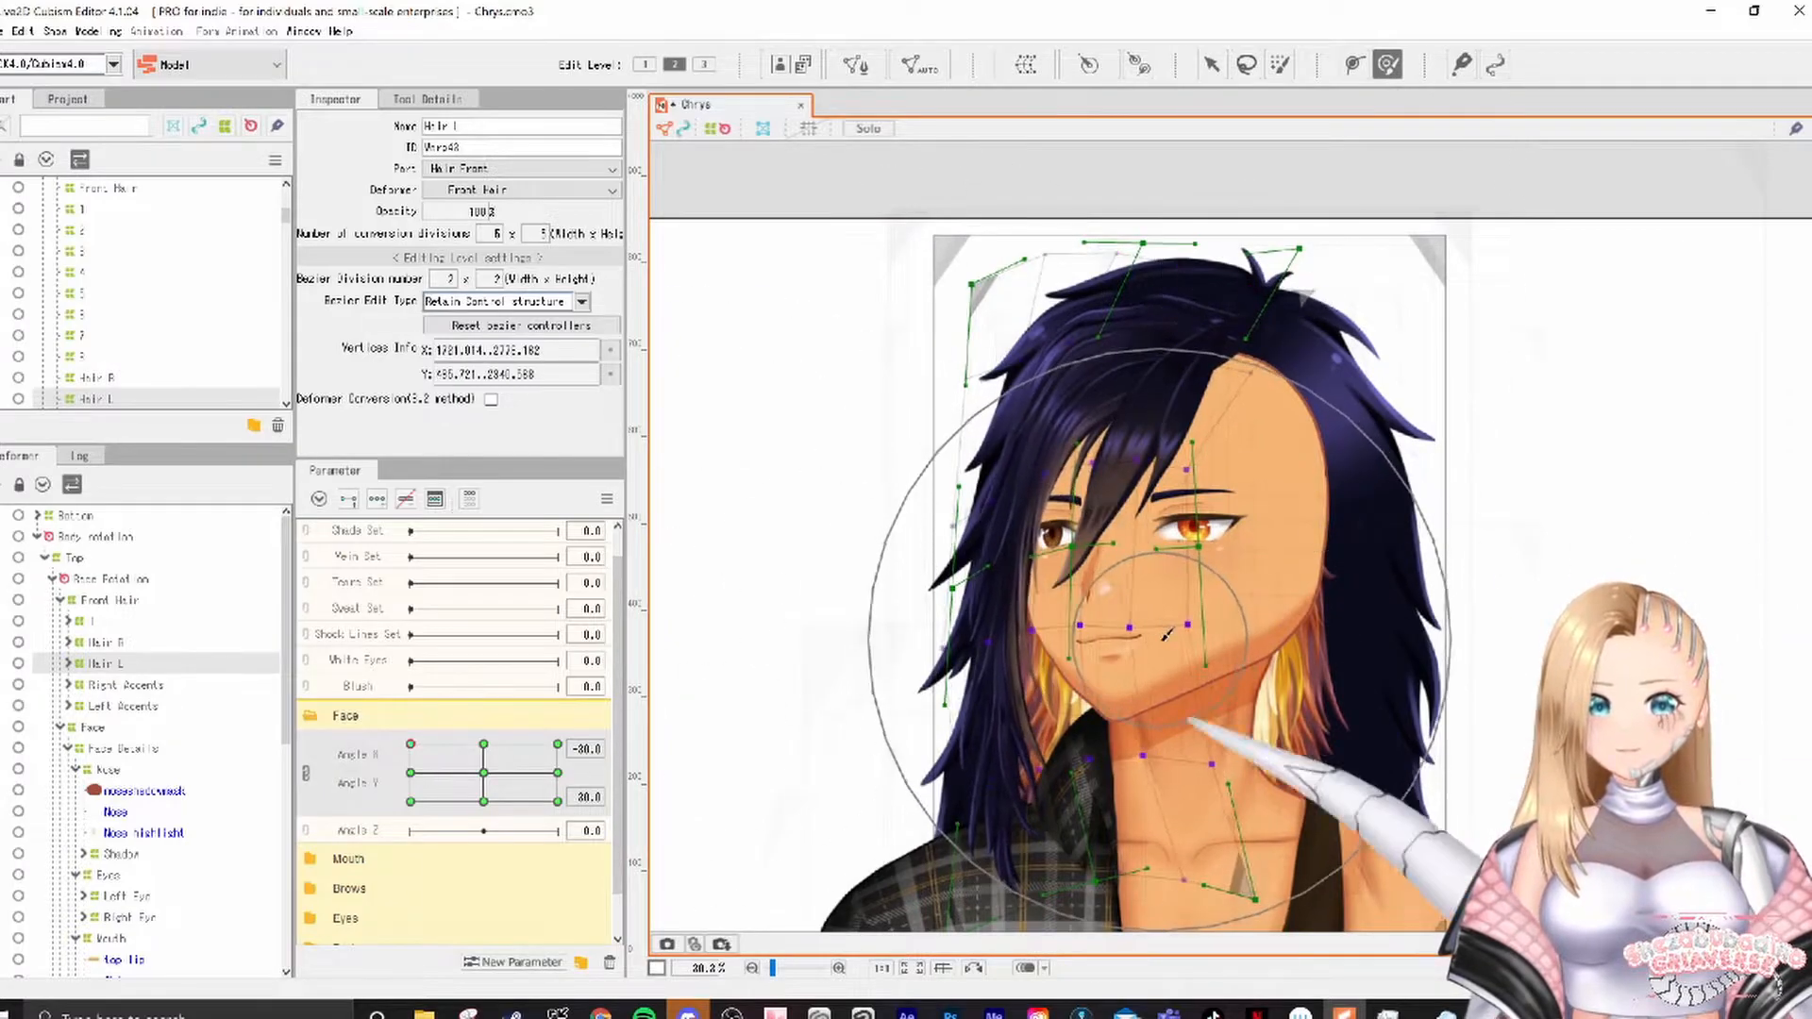
pyautogui.moveTo(411, 745); pyautogui.dragTo(501, 744)
pyautogui.moveTo(1214, 235); pyautogui.dragTo(1418, 283)
pyautogui.moveTo(494, 687); pyautogui.dragTo(408, 698)
pyautogui.moveTo(1488, 371); pyautogui.dragTo(1327, 349)
pyautogui.moveTo(410, 745)
pyautogui.mouseDown()
pyautogui.moveTo(488, 689)
pyautogui.moveTo(411, 744)
pyautogui.mouseUp()
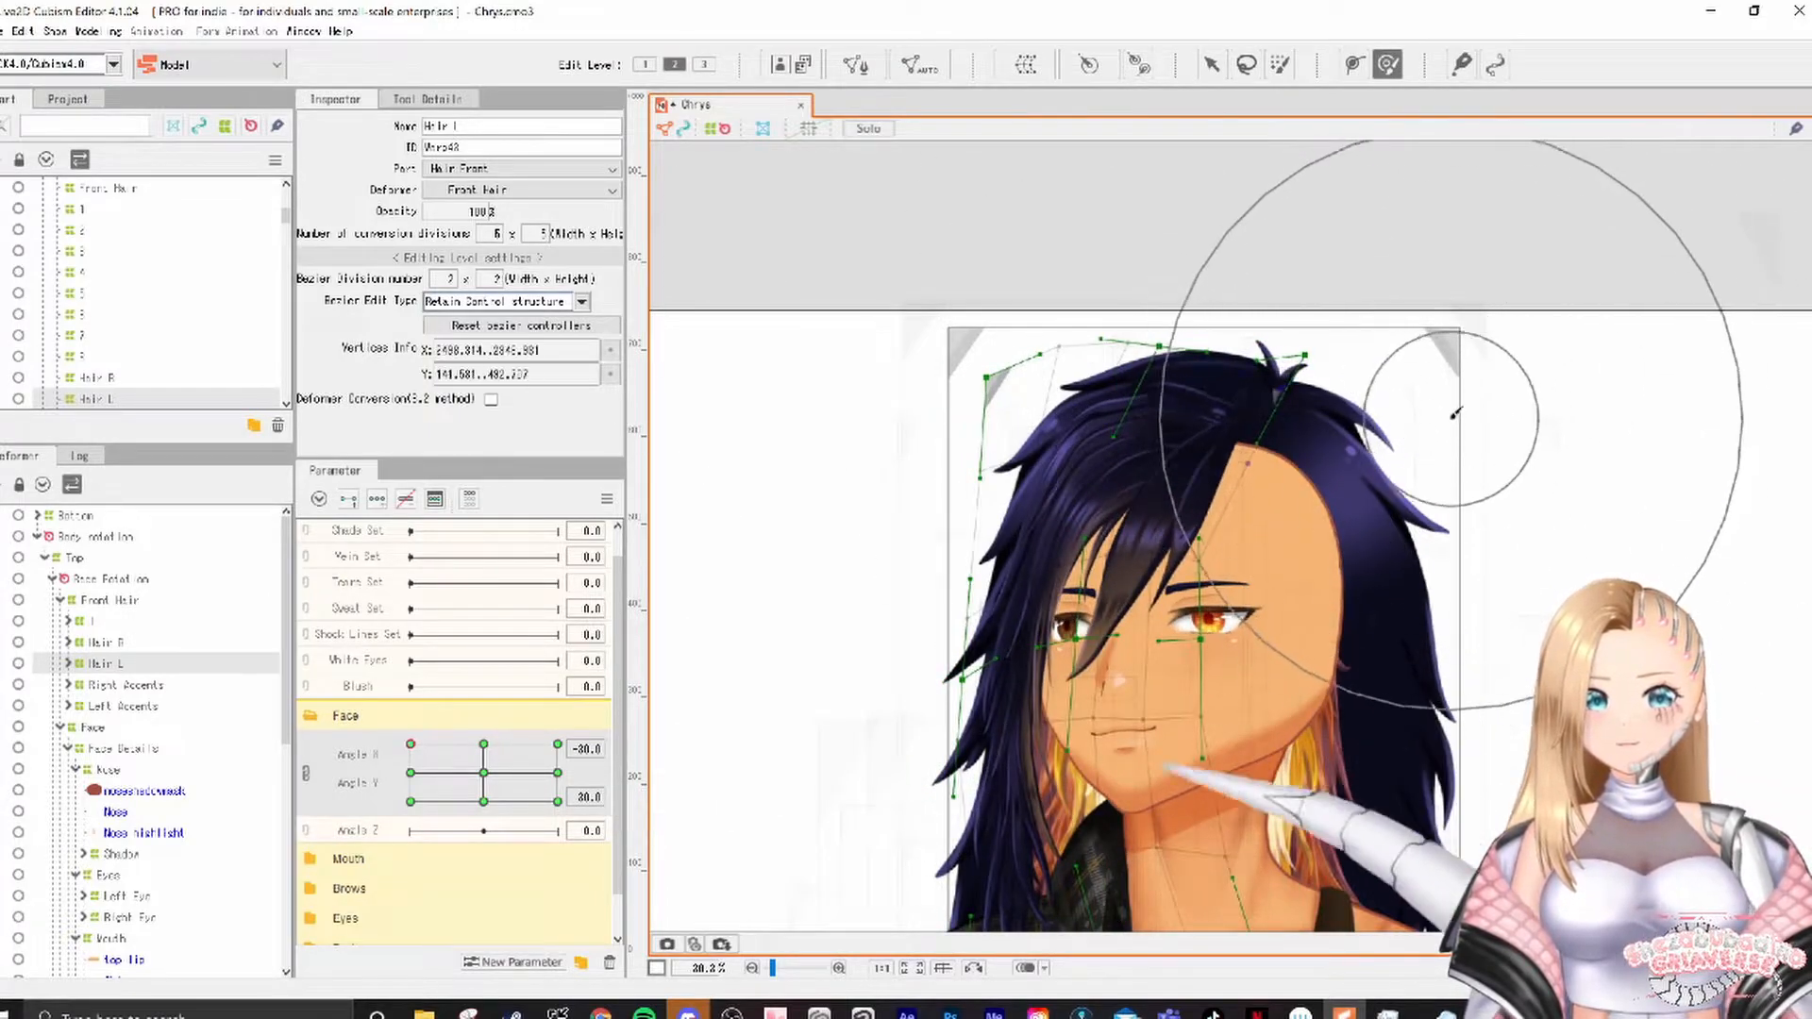
# Step: Check deformer 1 at Angle X 30, Angle Y 30, and refine Hair L's upper grid at Angle X 30, Angle Y -30
pyautogui.click(101, 623)
pyautogui.click(557, 744)
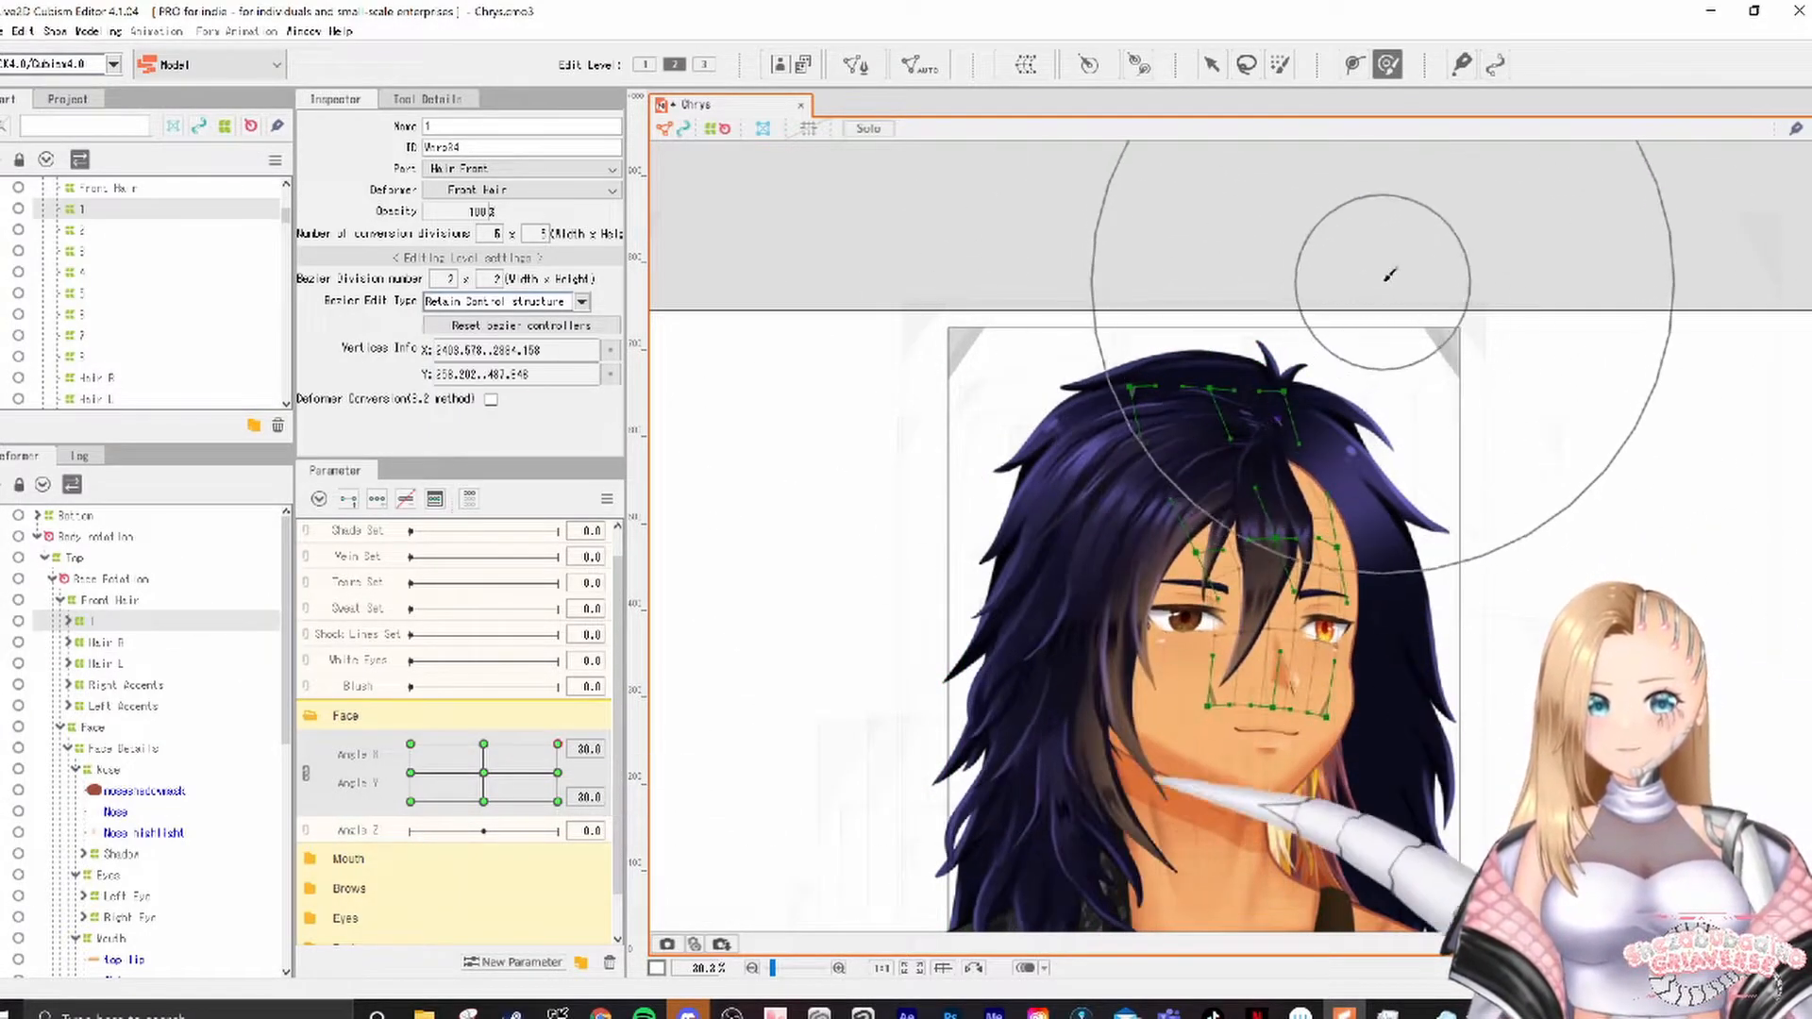
pyautogui.click(558, 802)
pyautogui.click(105, 664)
pyautogui.moveTo(1106, 331); pyautogui.dragTo(1125, 372)
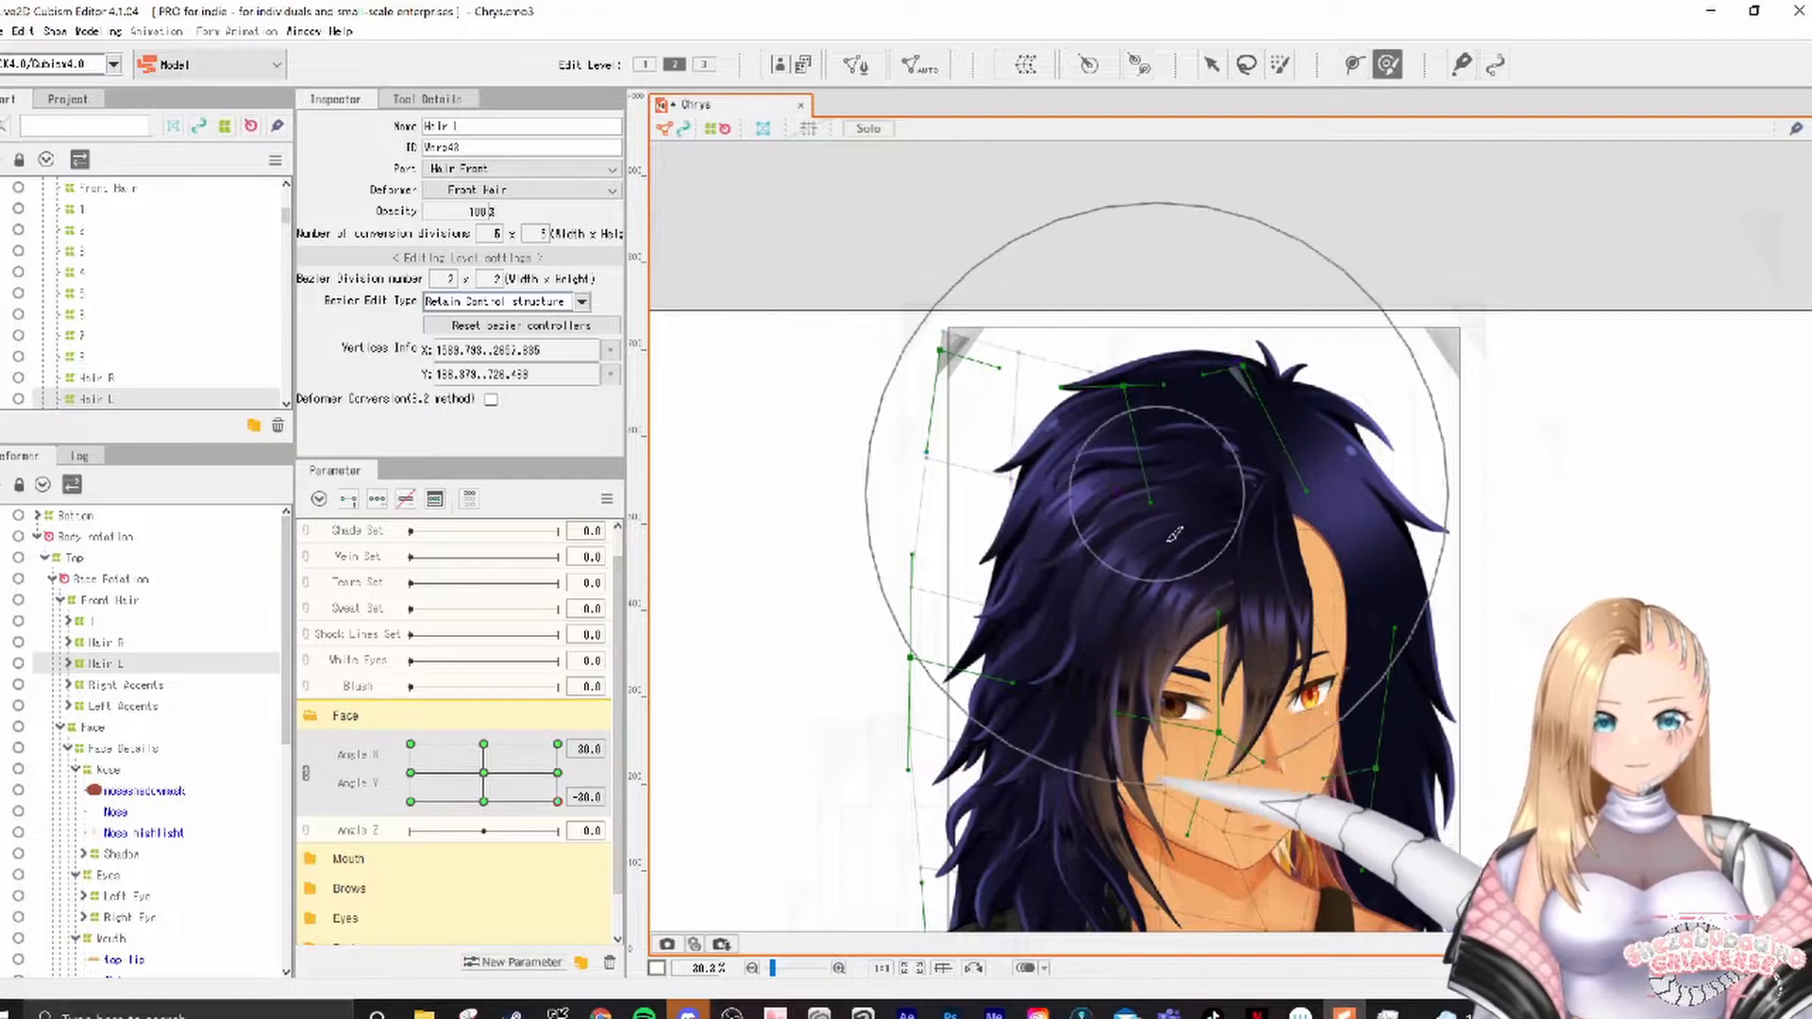
pyautogui.moveTo(1295, 310); pyautogui.dragTo(1299, 195)
pyautogui.moveTo(557, 801)
pyautogui.mouseDown()
pyautogui.moveTo(490, 869)
pyautogui.moveTo(558, 863)
pyautogui.mouseUp()
pyautogui.moveTo(1142, 397); pyautogui.dragTo(1171, 398)
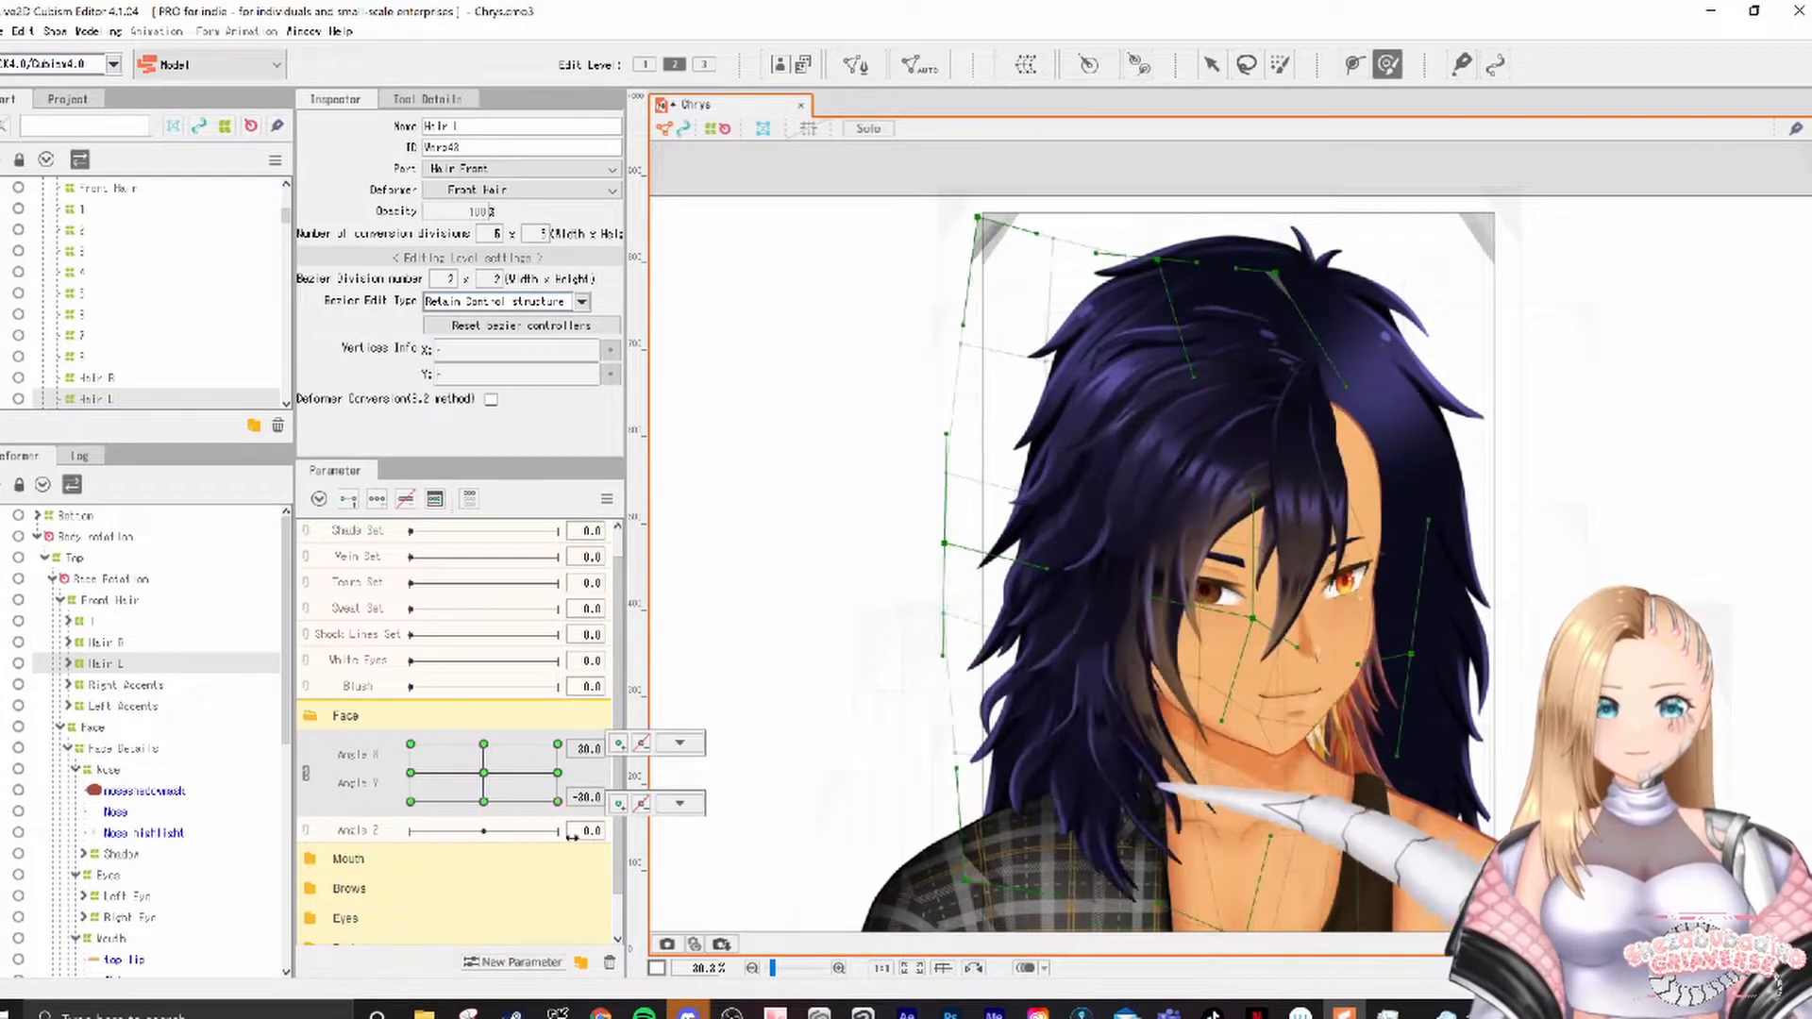
# Step: Adjust the upper inner part of Hair L's grid at Angle X -30, Angle Y -30, and check front hair deformer 1 across the angles
pyautogui.click(411, 801)
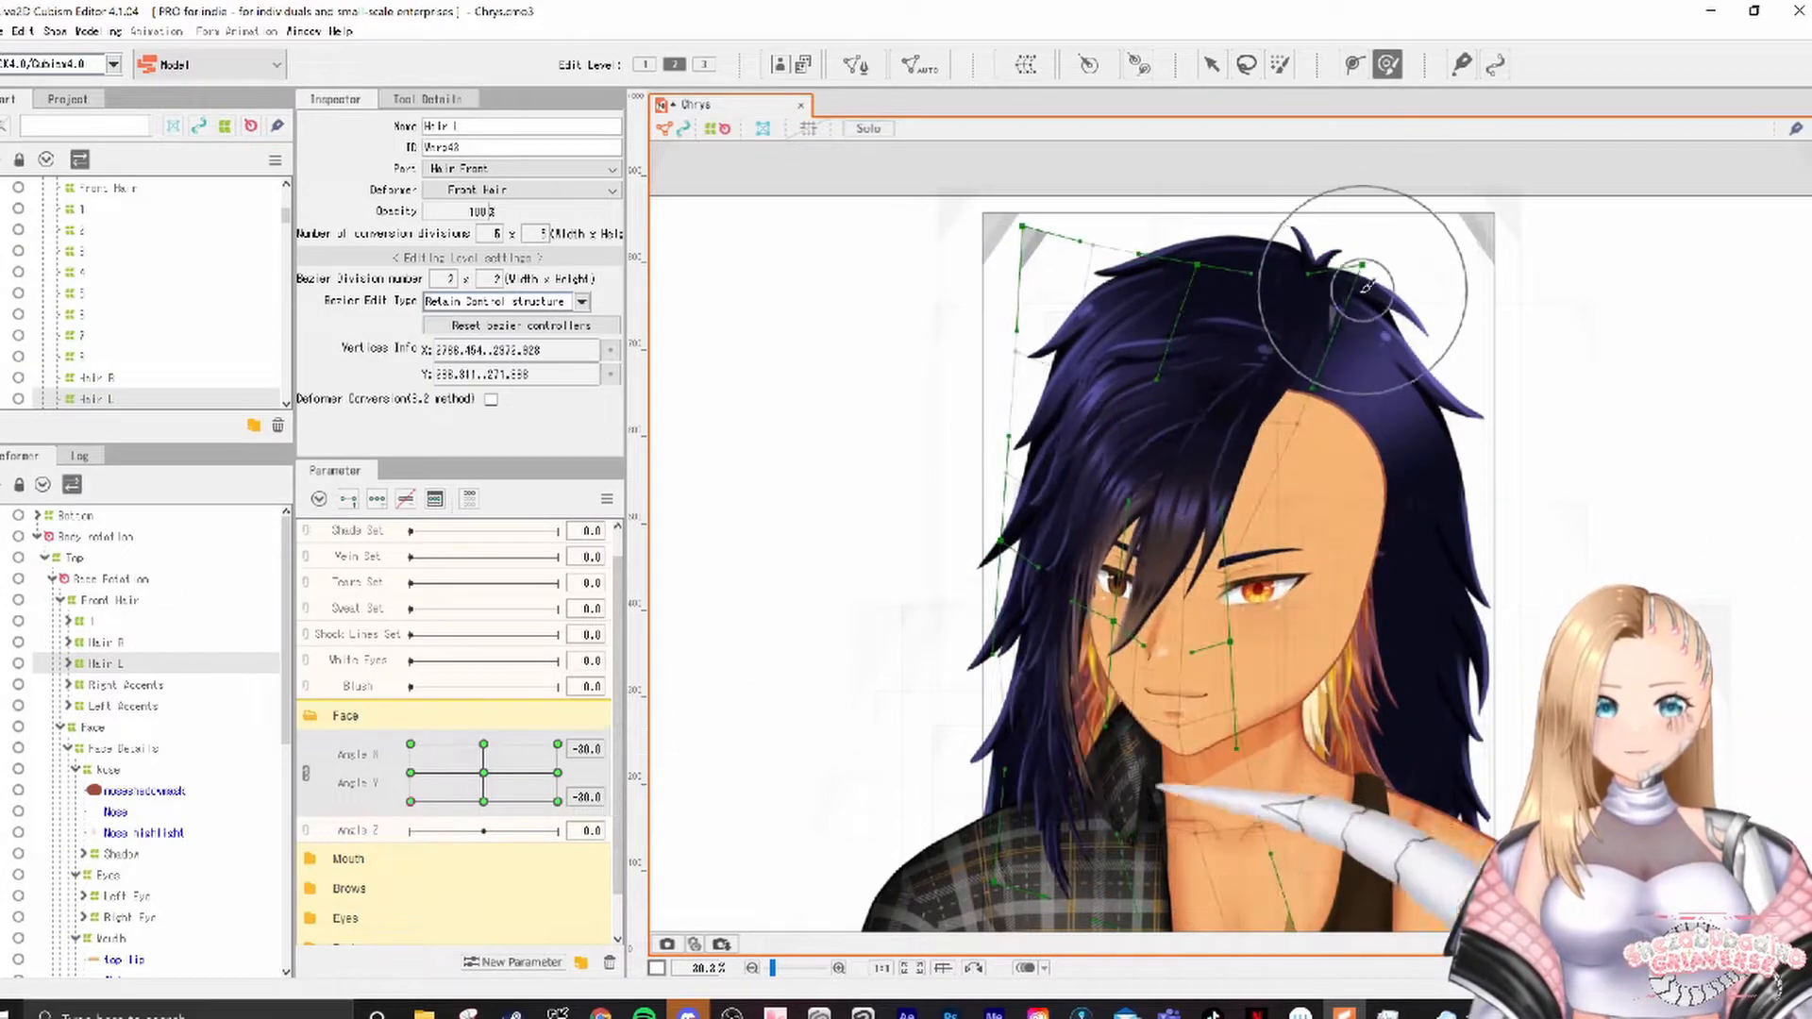
pyautogui.click(1328, 321)
pyautogui.moveTo(413, 803); pyautogui.dragTo(526, 773)
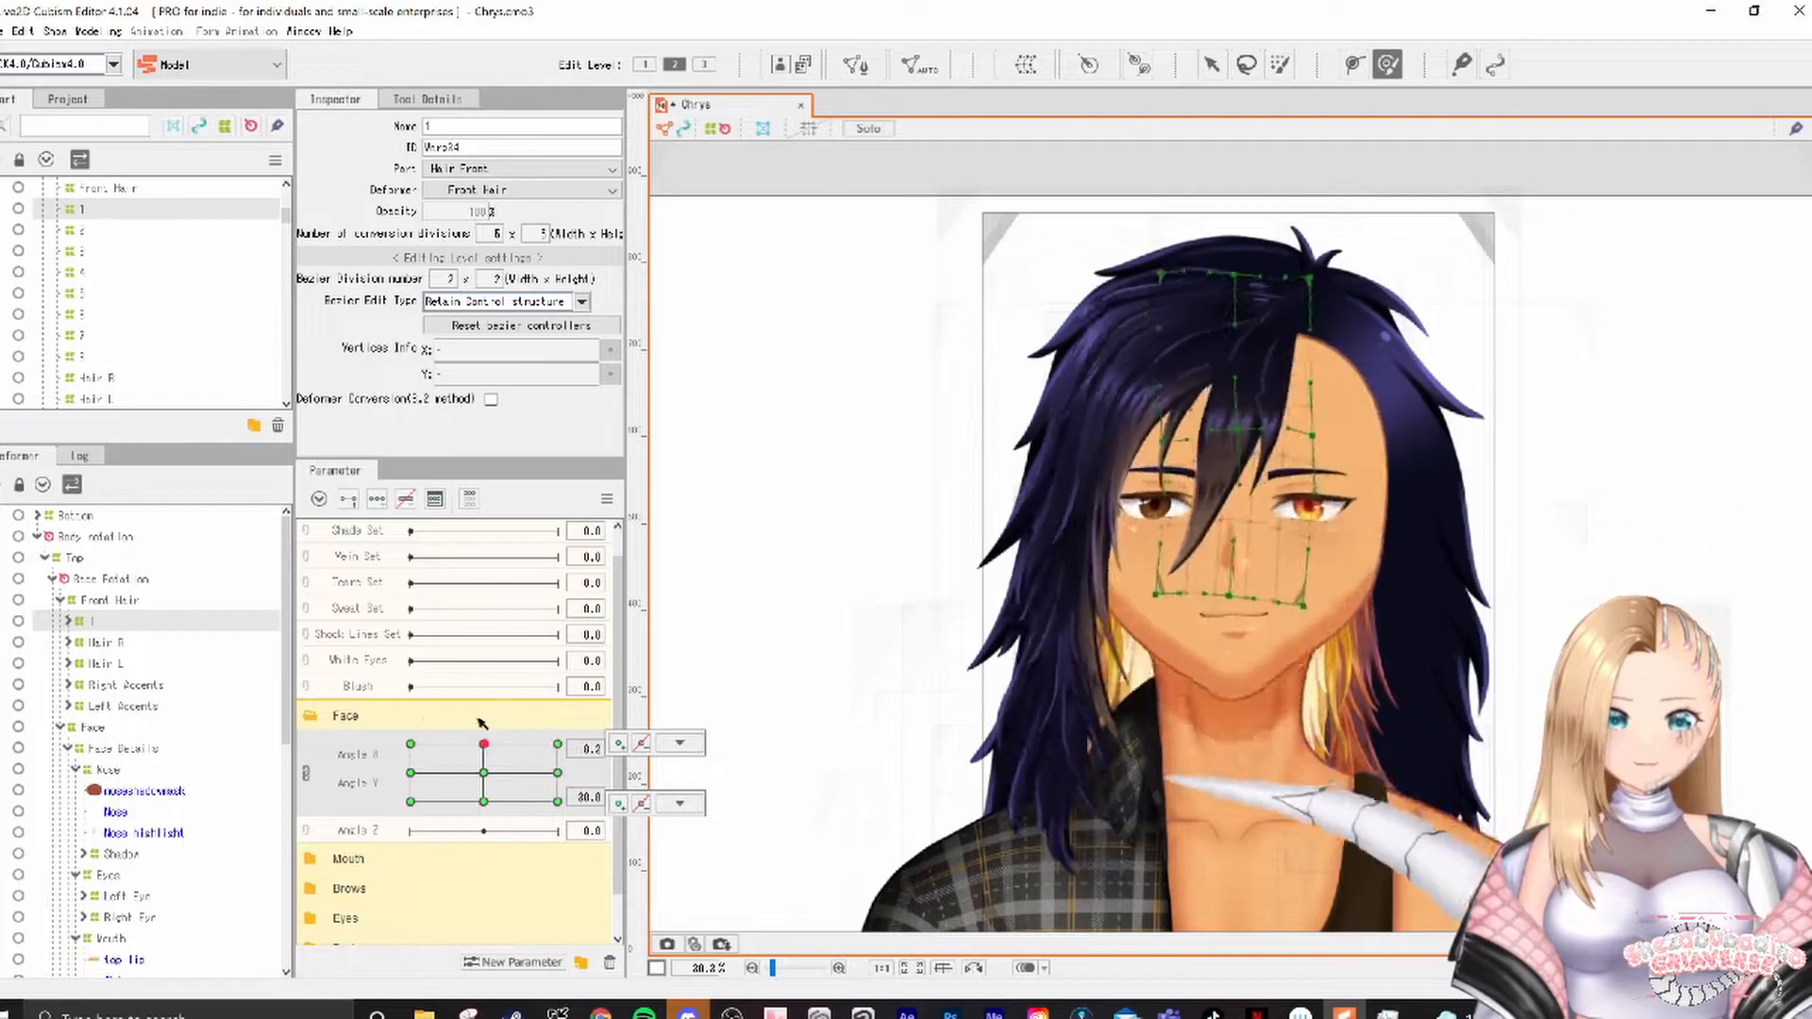
pyautogui.click(607, 500)
pyautogui.click(660, 497)
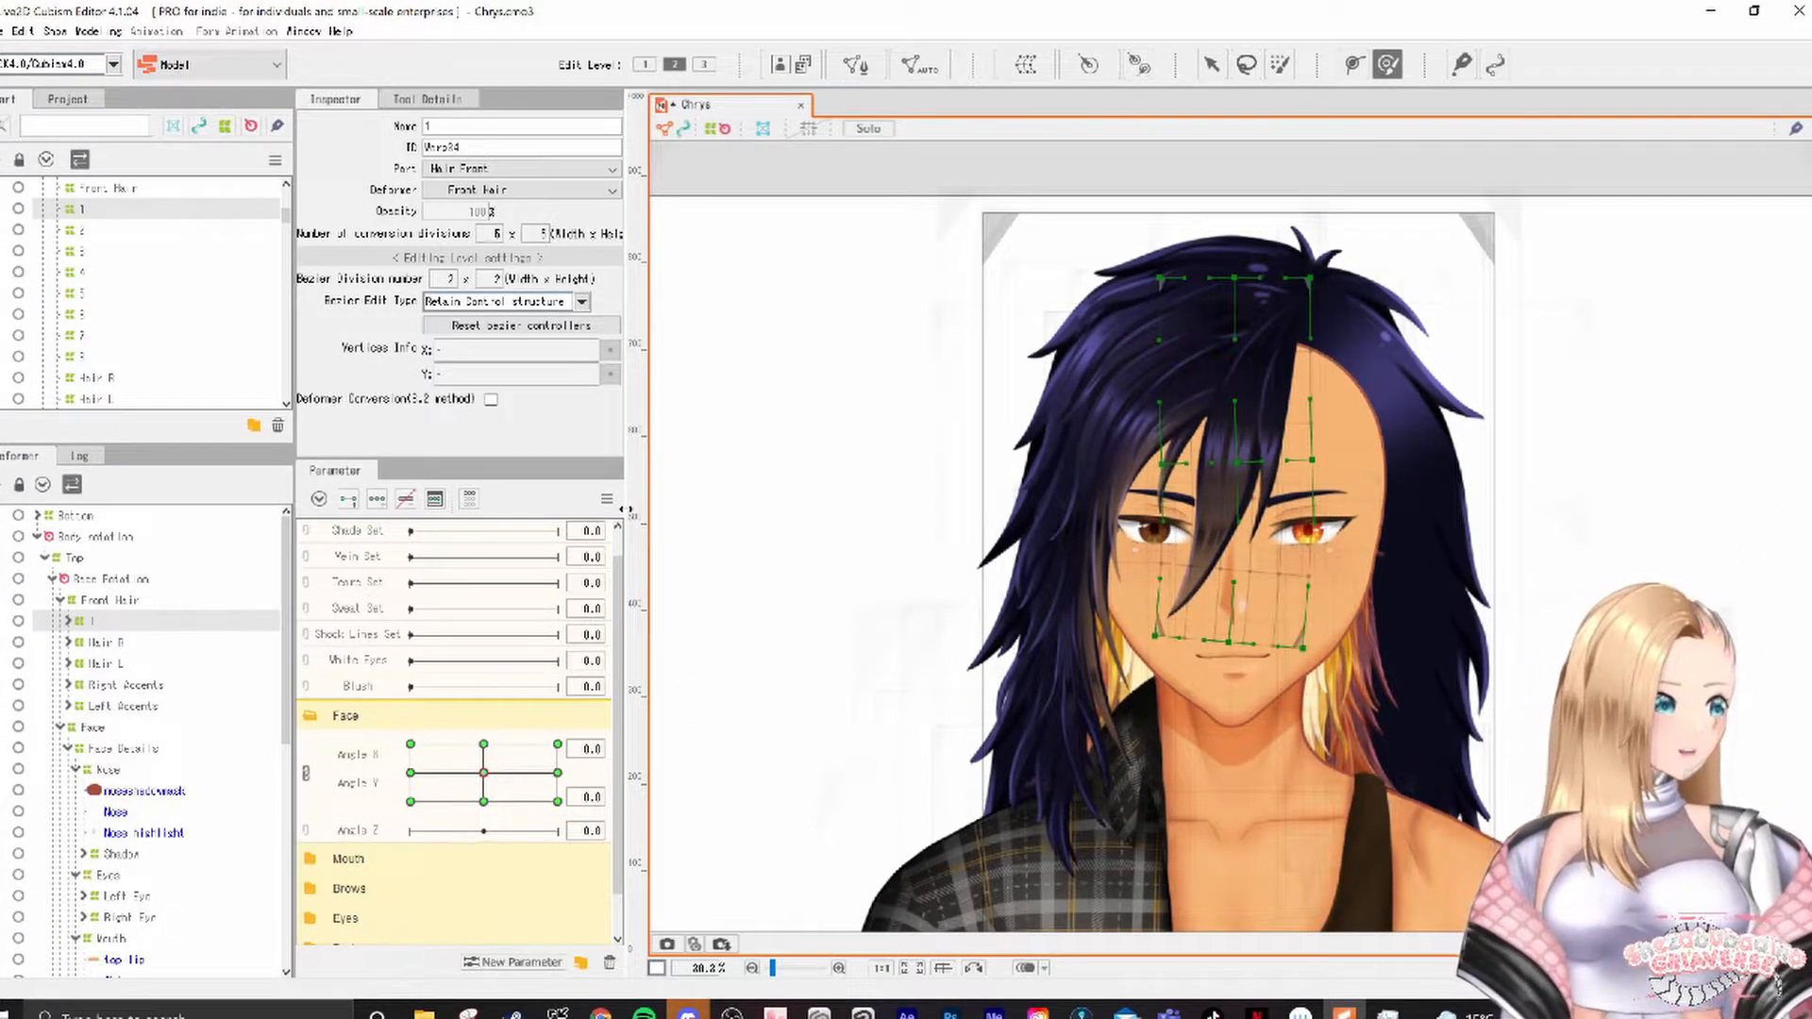
# Step: Select the Hair R deformer under Front Hair and add three keyforms to it on Angle X
pyautogui.scroll(-5, 140, 312)
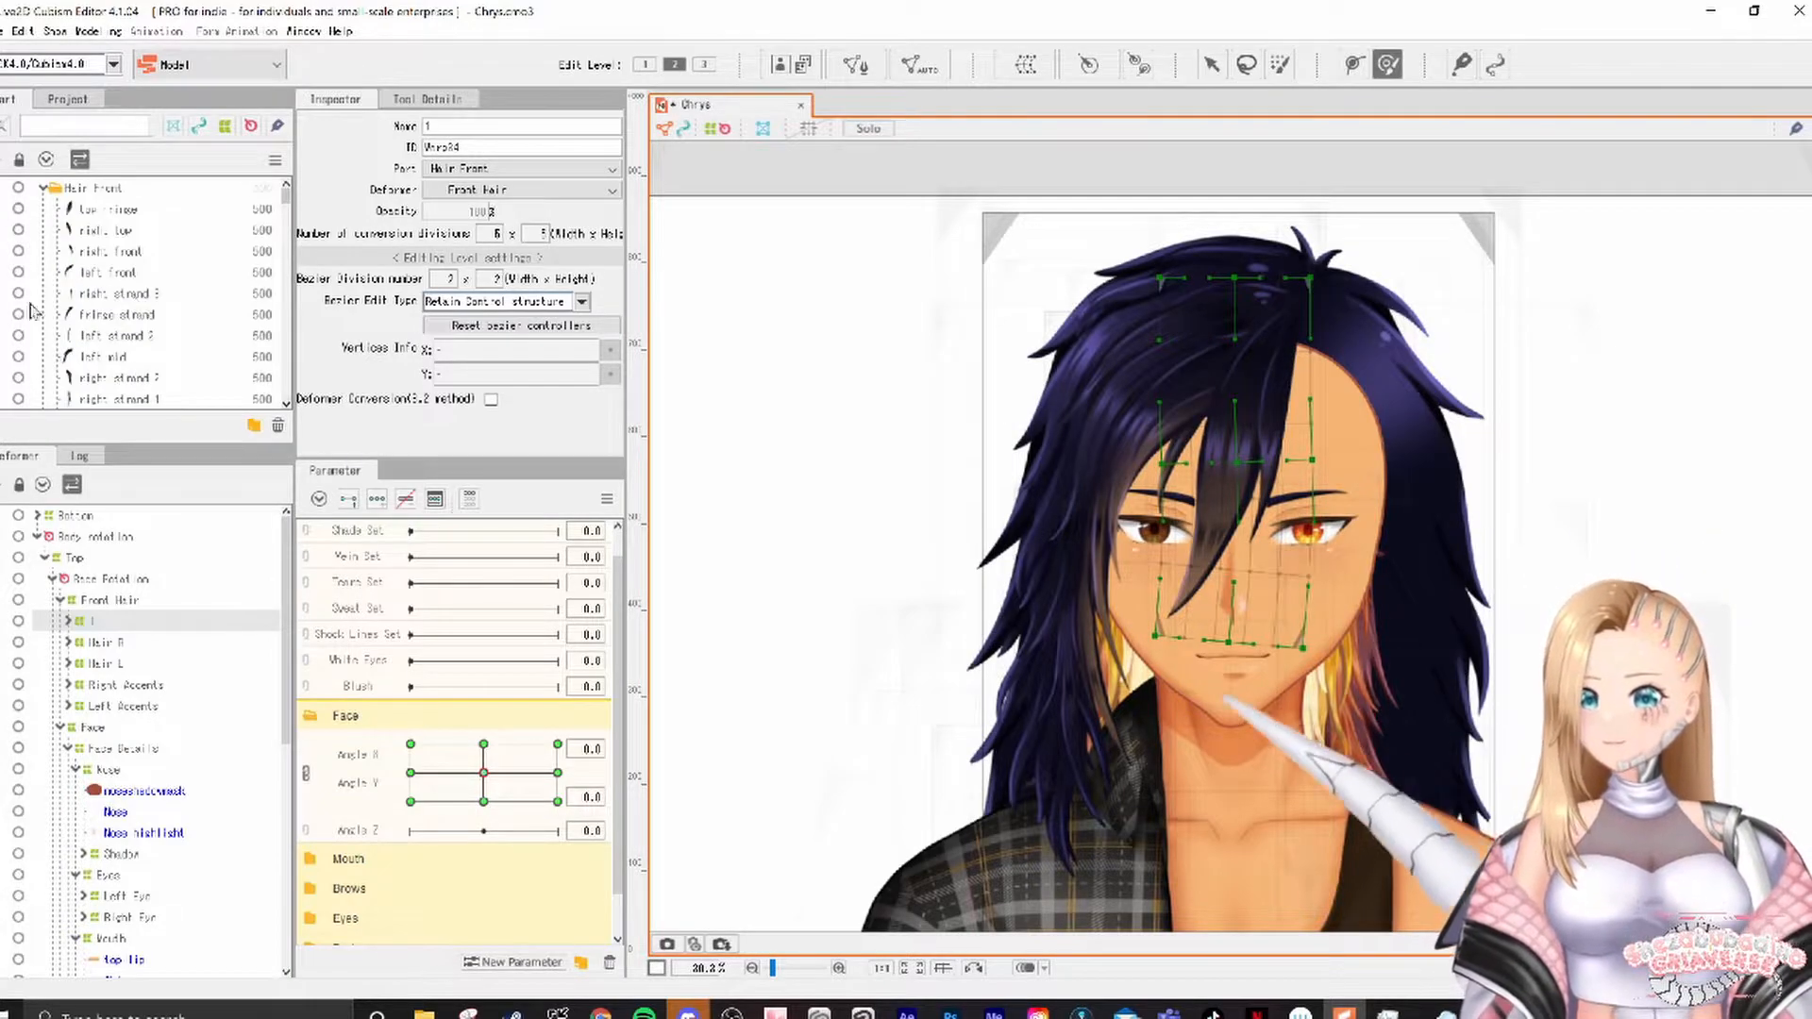
pyautogui.click(100, 642)
pyautogui.click(68, 621)
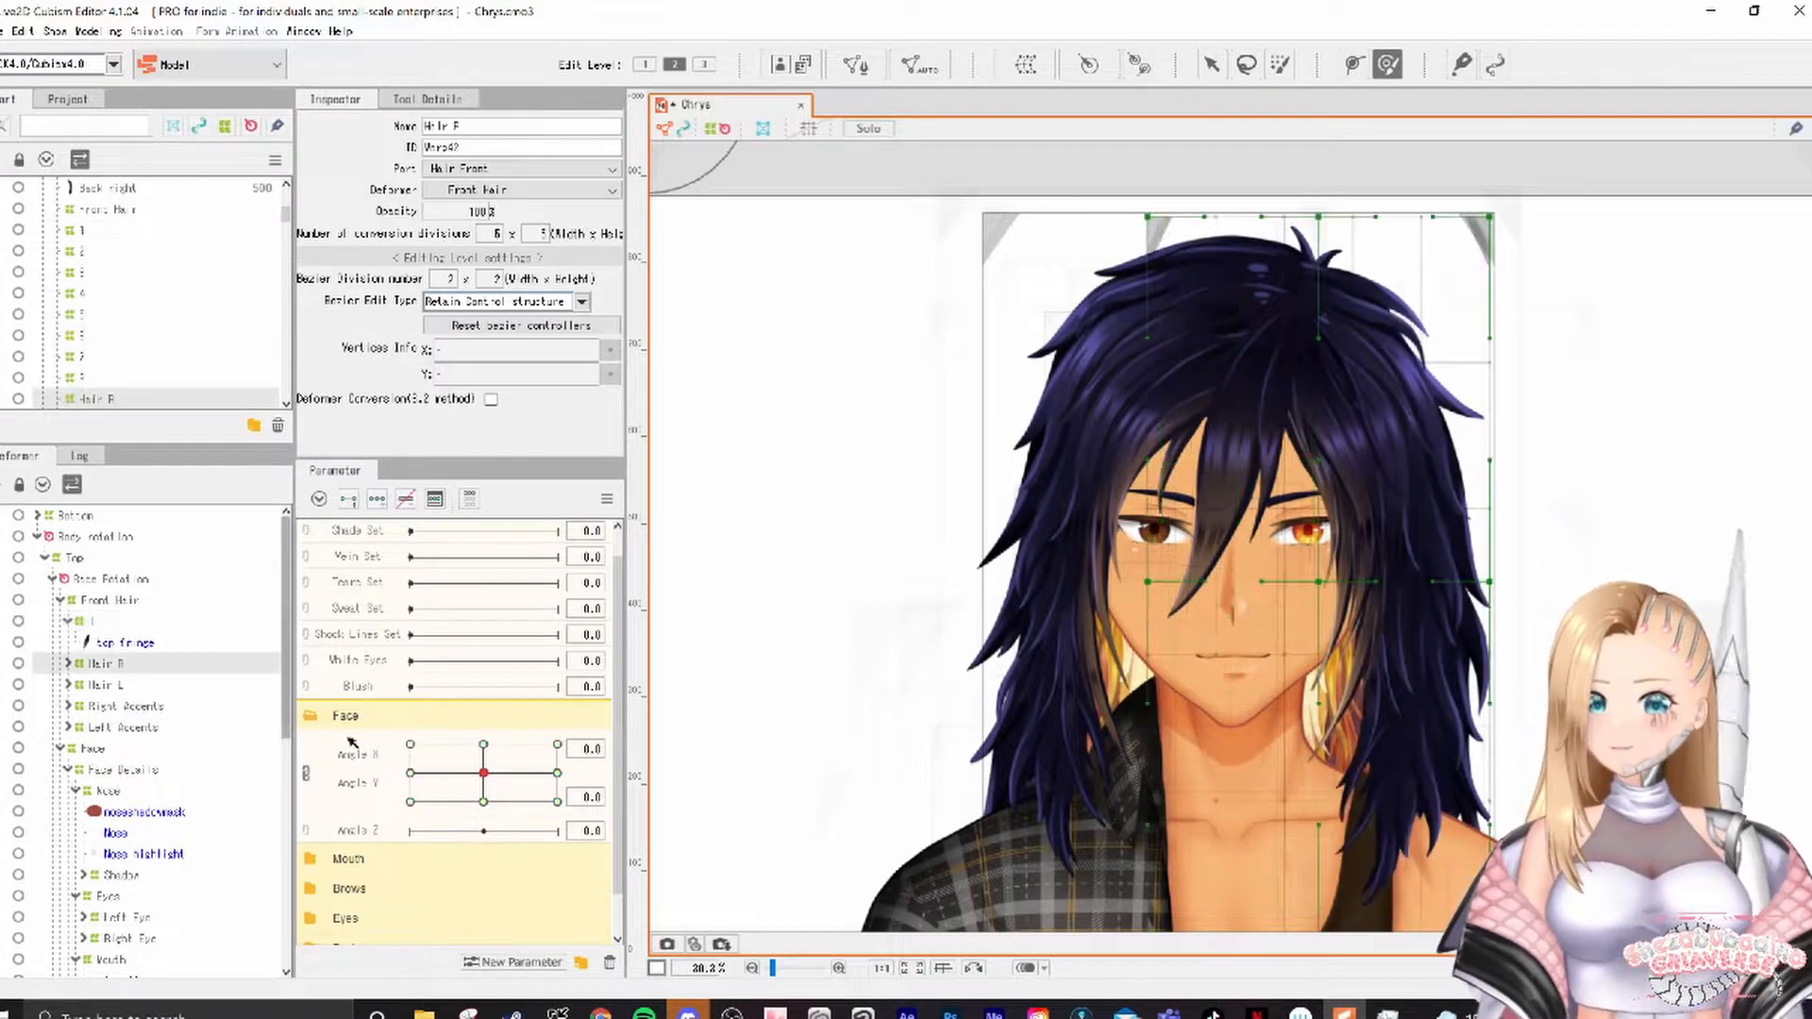
pyautogui.click(377, 500)
# Step: Reshape Hair R's grid with the deform brush at Angle X -30 and Angle X 30 to follow the head turn
pyautogui.click(557, 743)
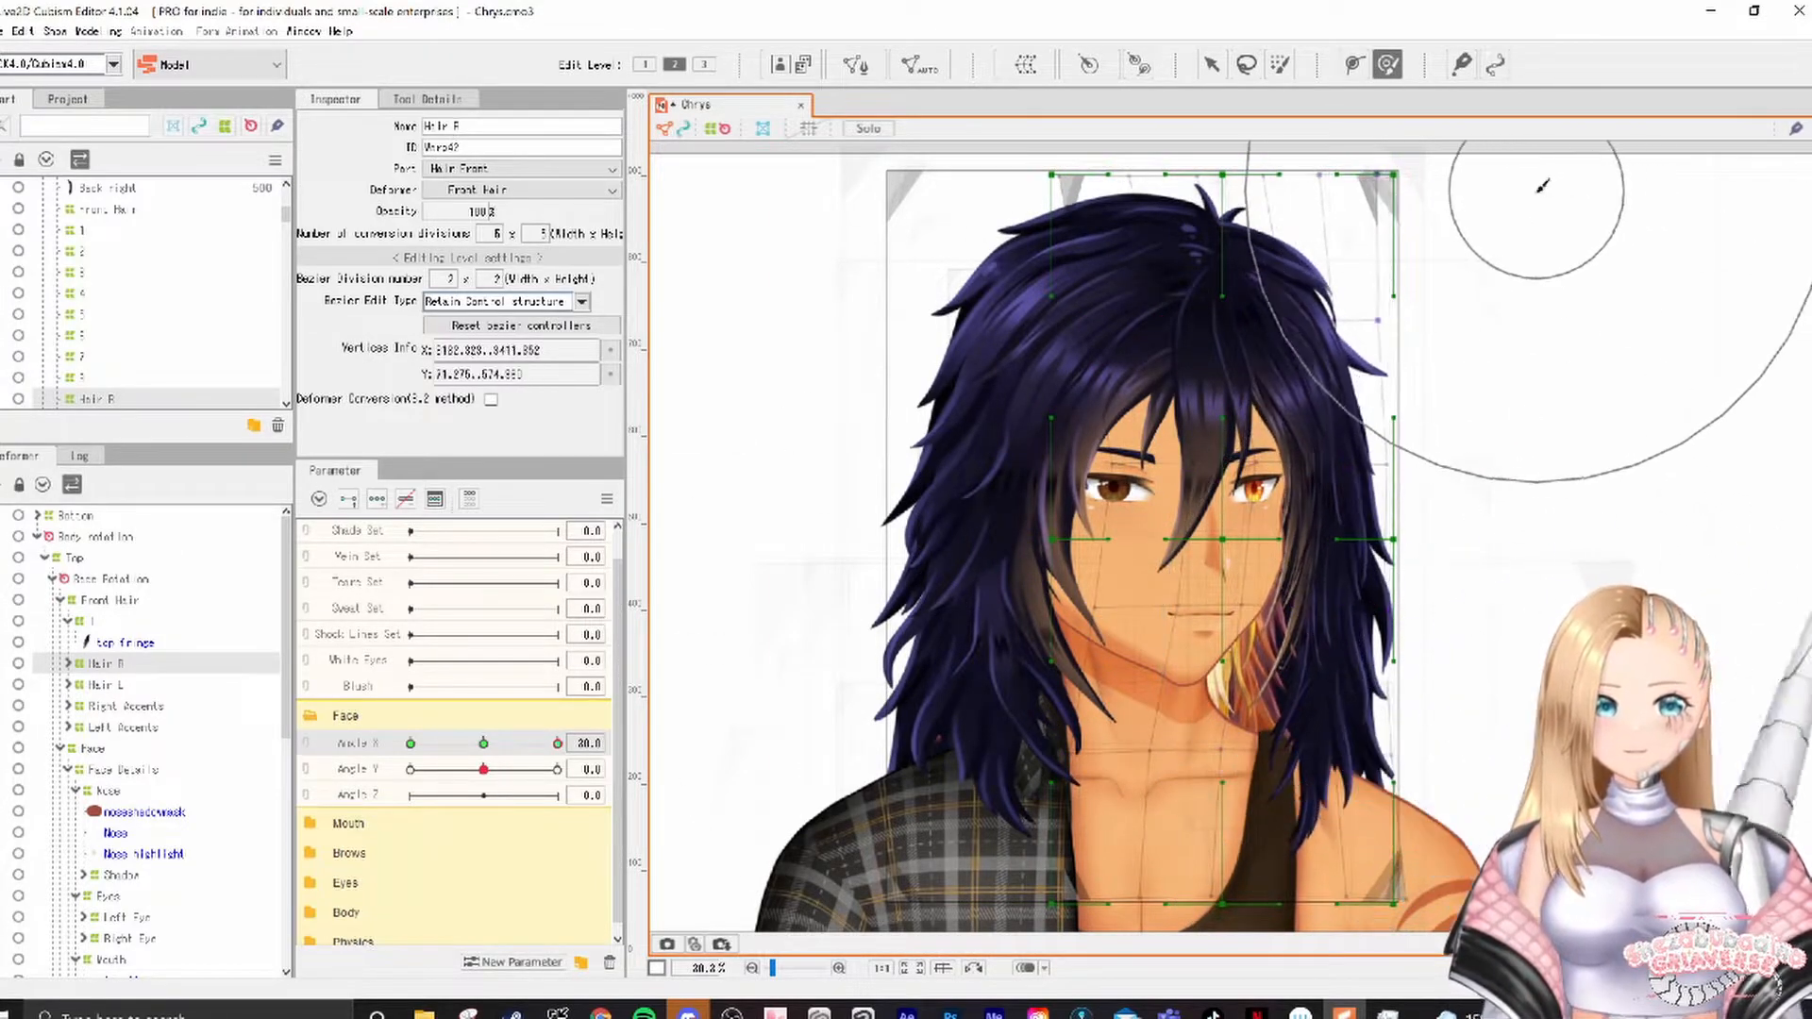
pyautogui.click(459, 744)
pyautogui.click(410, 744)
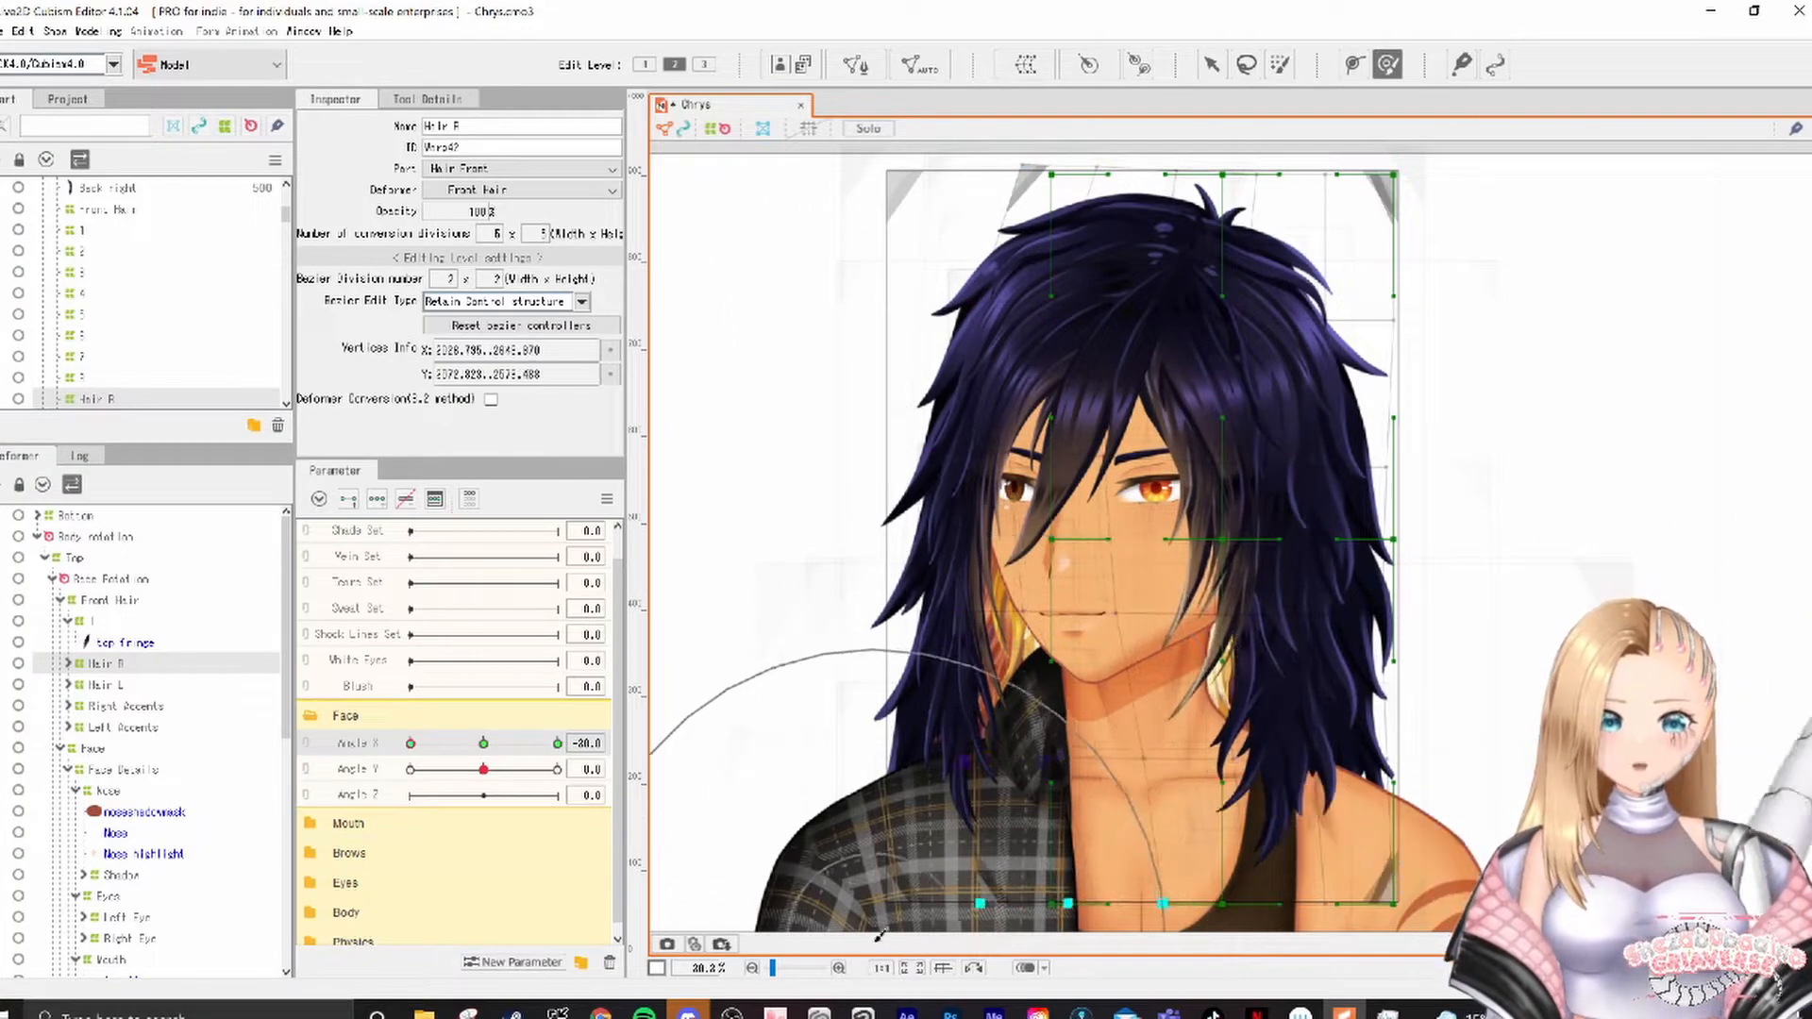
pyautogui.moveTo(1000, 732); pyautogui.dragTo(746, 666)
pyautogui.moveTo(543, 742)
pyautogui.mouseDown()
pyautogui.moveTo(403, 717)
pyautogui.moveTo(439, 697)
pyautogui.moveTo(394, 702)
pyautogui.moveTo(565, 741)
pyautogui.moveTo(439, 757)
pyautogui.moveTo(567, 745)
pyautogui.mouseUp()
pyautogui.moveTo(1413, 431); pyautogui.dragTo(1399, 321)
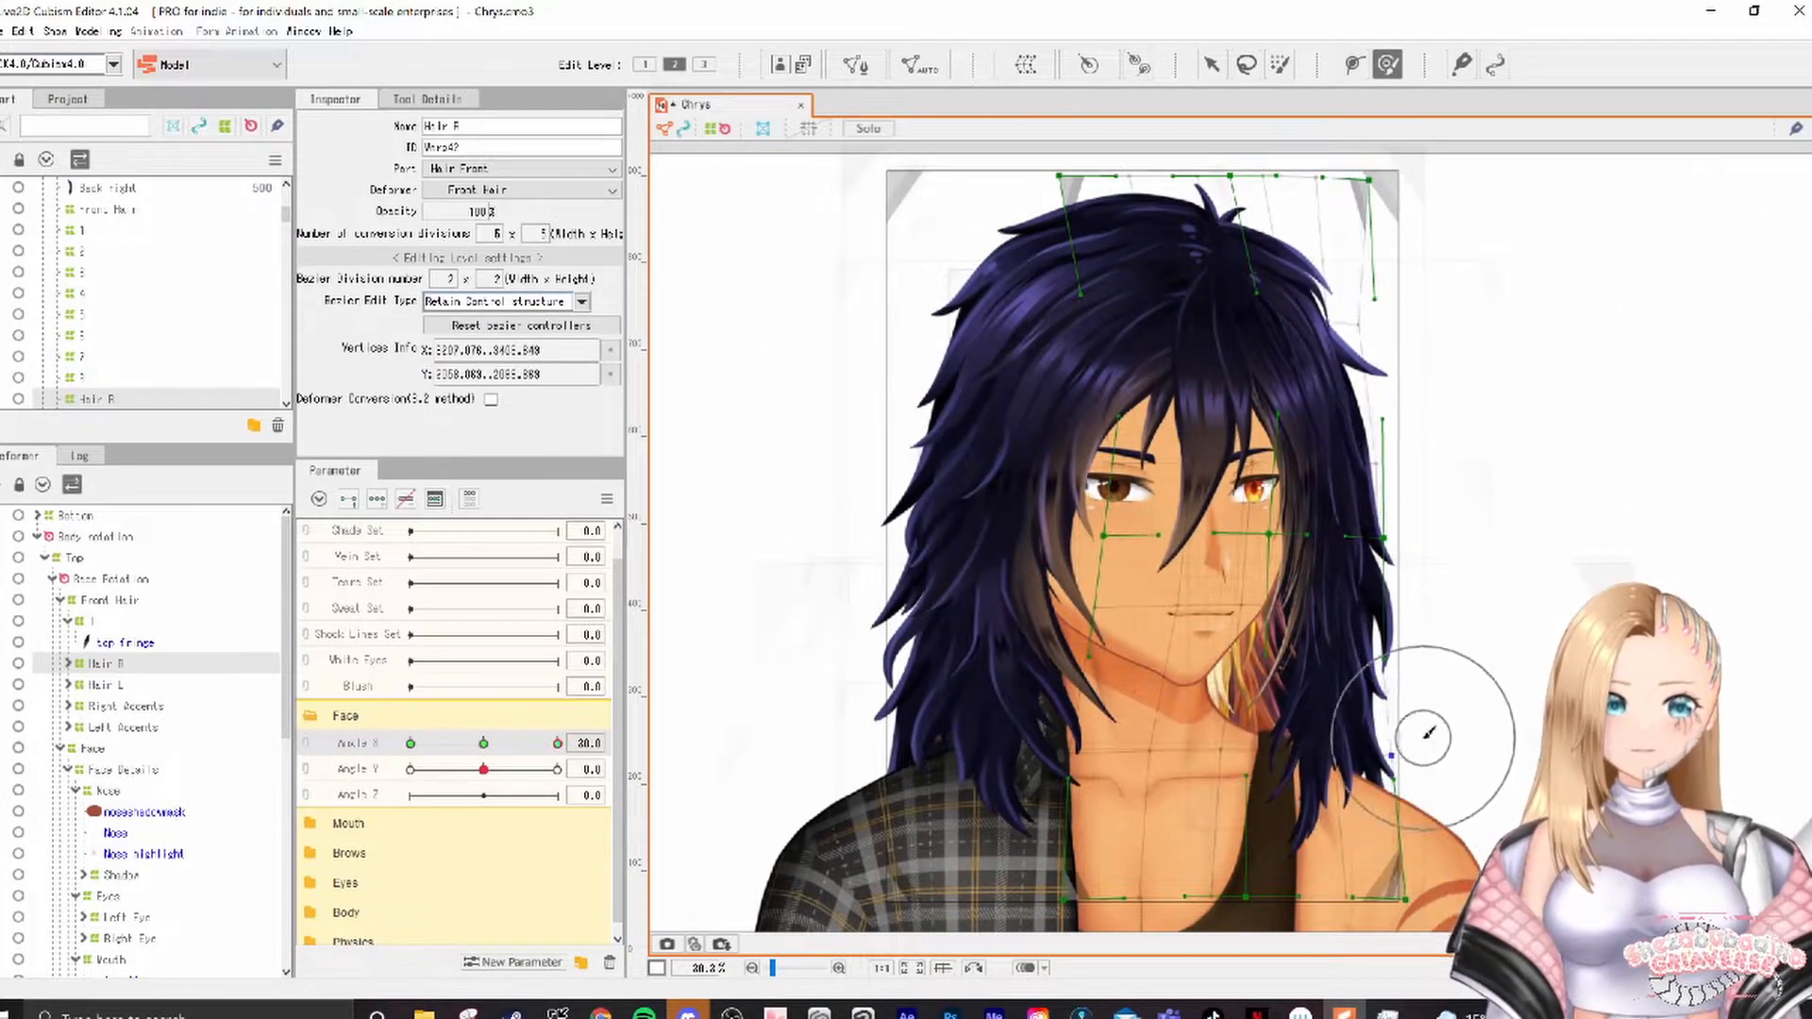
# Step: Add three keyforms on Angle Y to Hair R, and curve its top downward and outer side inward at Angle Y 30
pyautogui.click(483, 743)
pyautogui.click(557, 770)
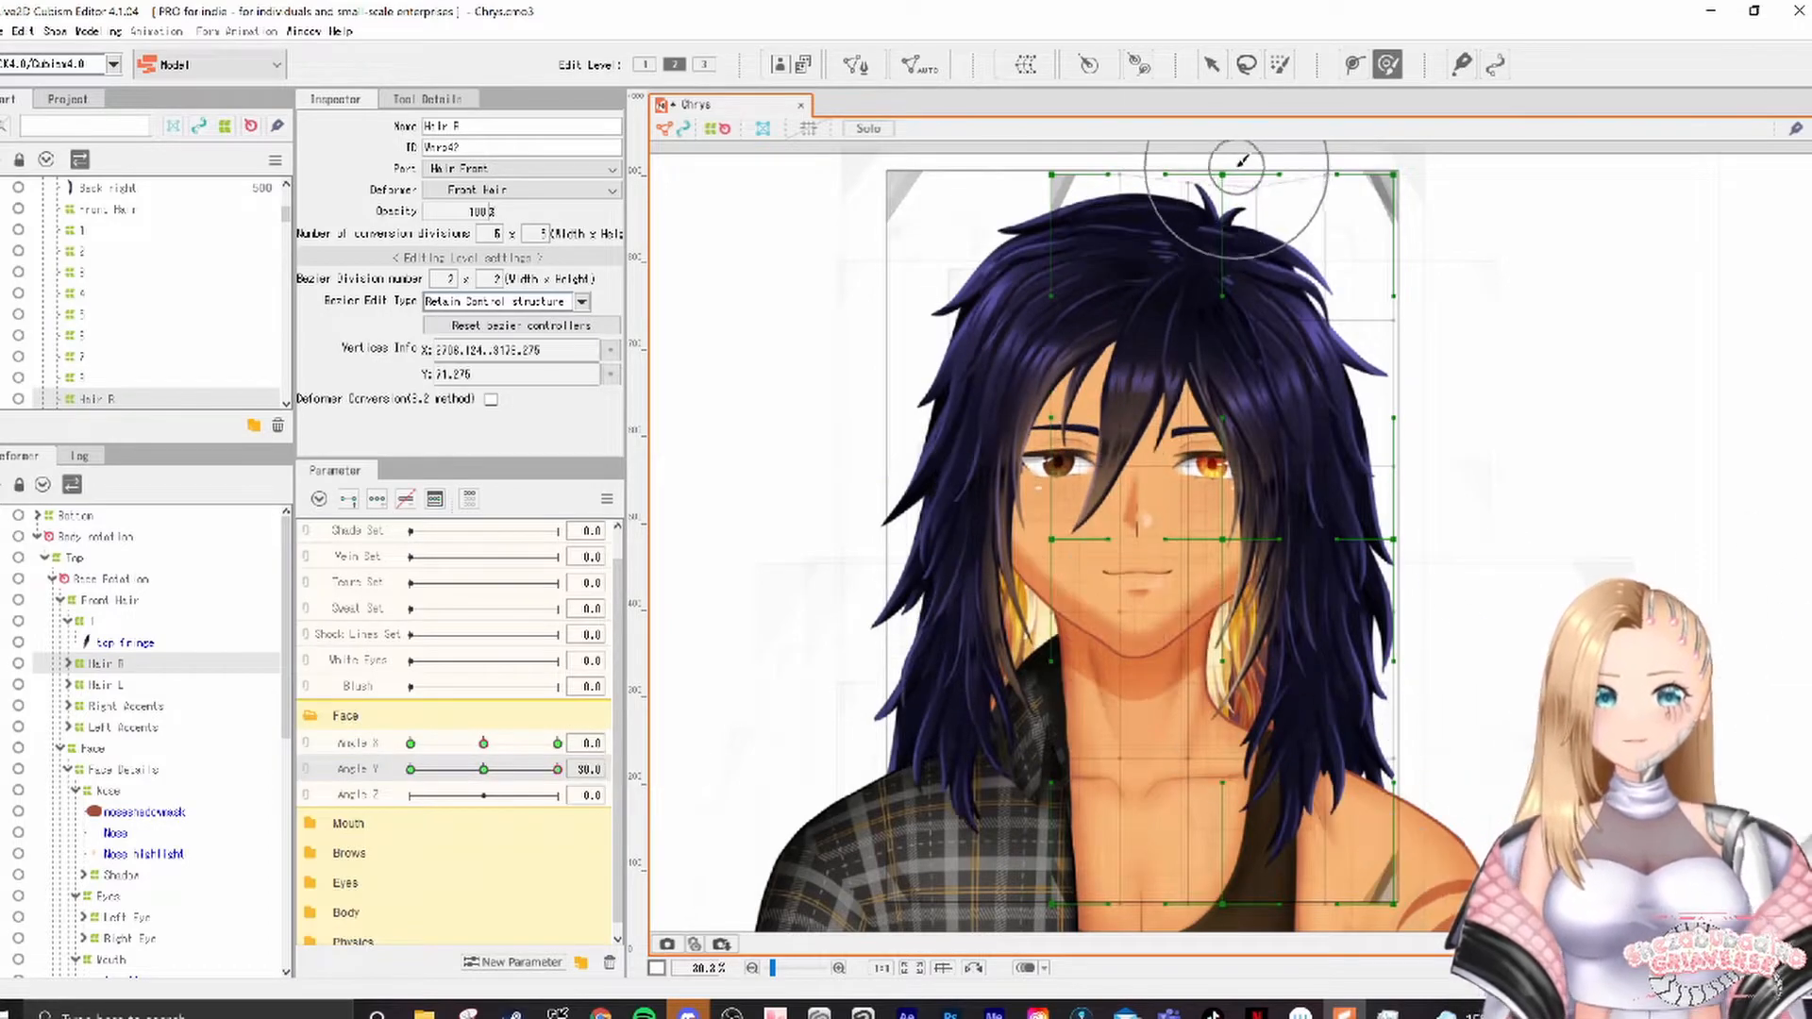
pyautogui.scroll(-5, 173, 356)
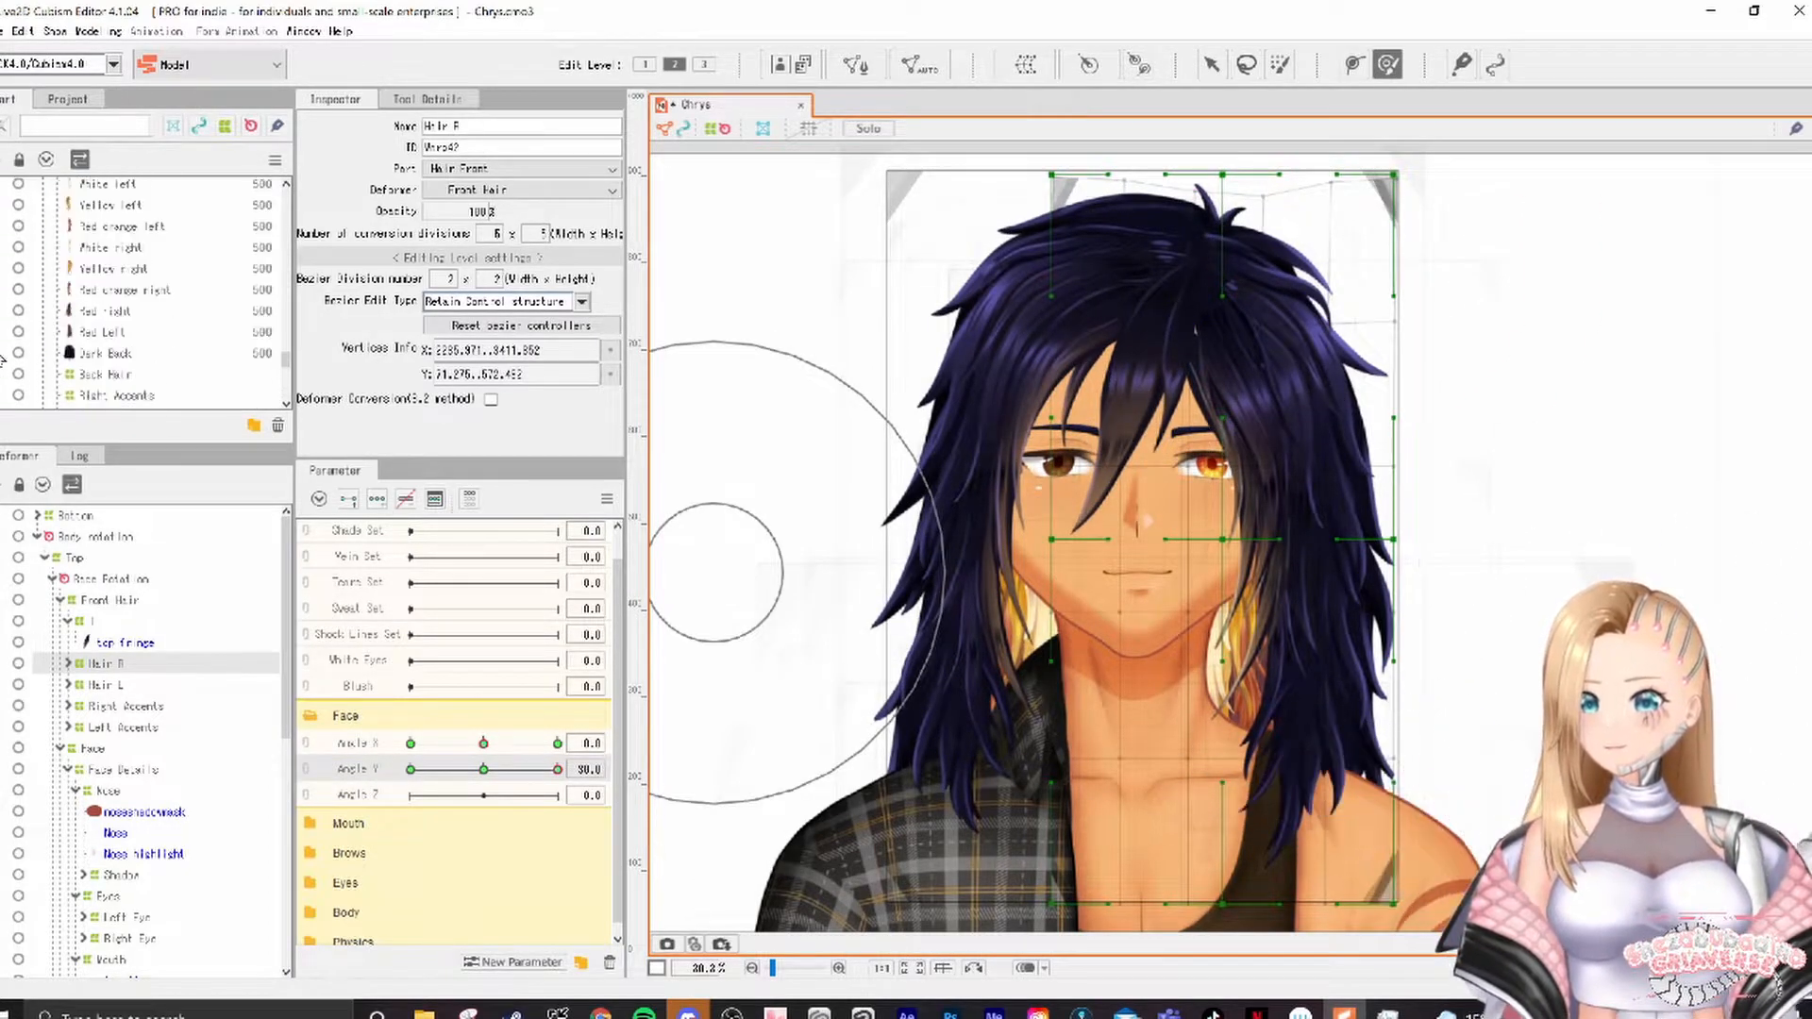
pyautogui.moveTo(1216, 298); pyautogui.dragTo(1227, 446)
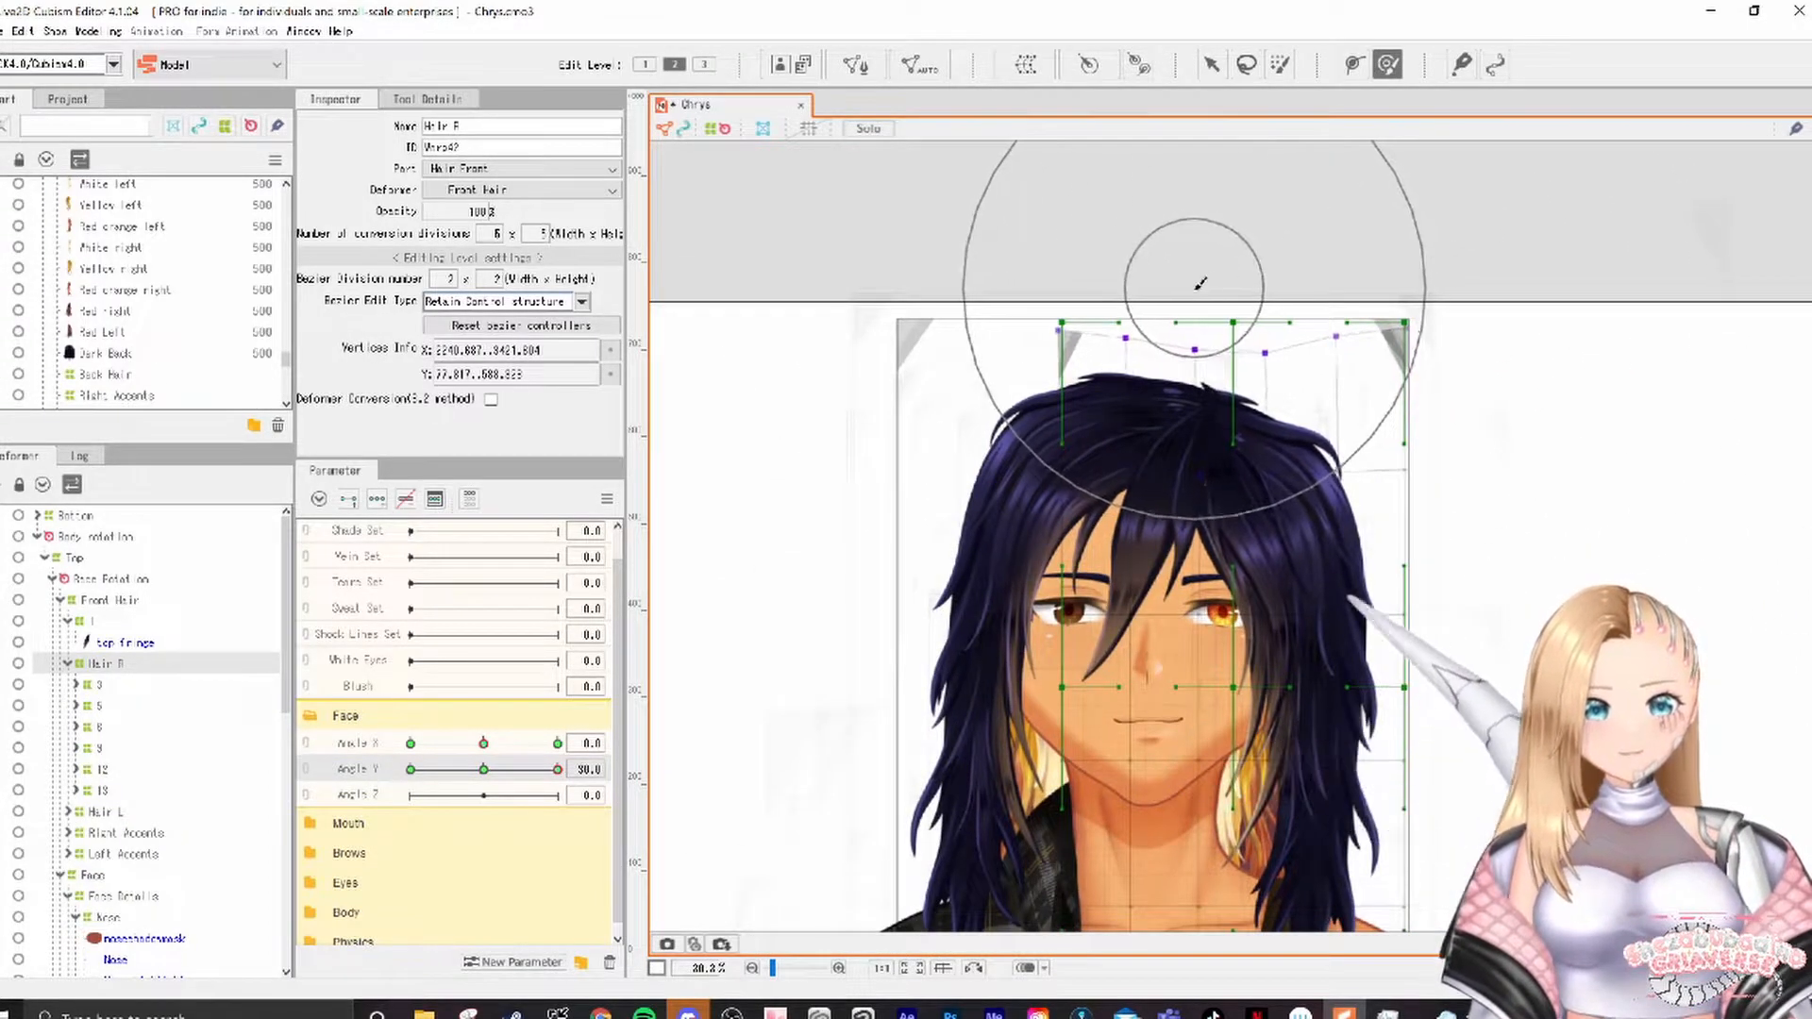
pyautogui.click(1418, 276)
pyautogui.moveTo(1537, 380)
pyautogui.mouseDown()
pyautogui.moveTo(1578, 517)
pyautogui.moveTo(1589, 429)
pyautogui.moveTo(1556, 391)
pyautogui.moveTo(1499, 402)
pyautogui.moveTo(1482, 460)
pyautogui.moveTo(1444, 480)
pyautogui.moveTo(1451, 440)
pyautogui.mouseUp()
pyautogui.scroll(-3, 1589, 424)
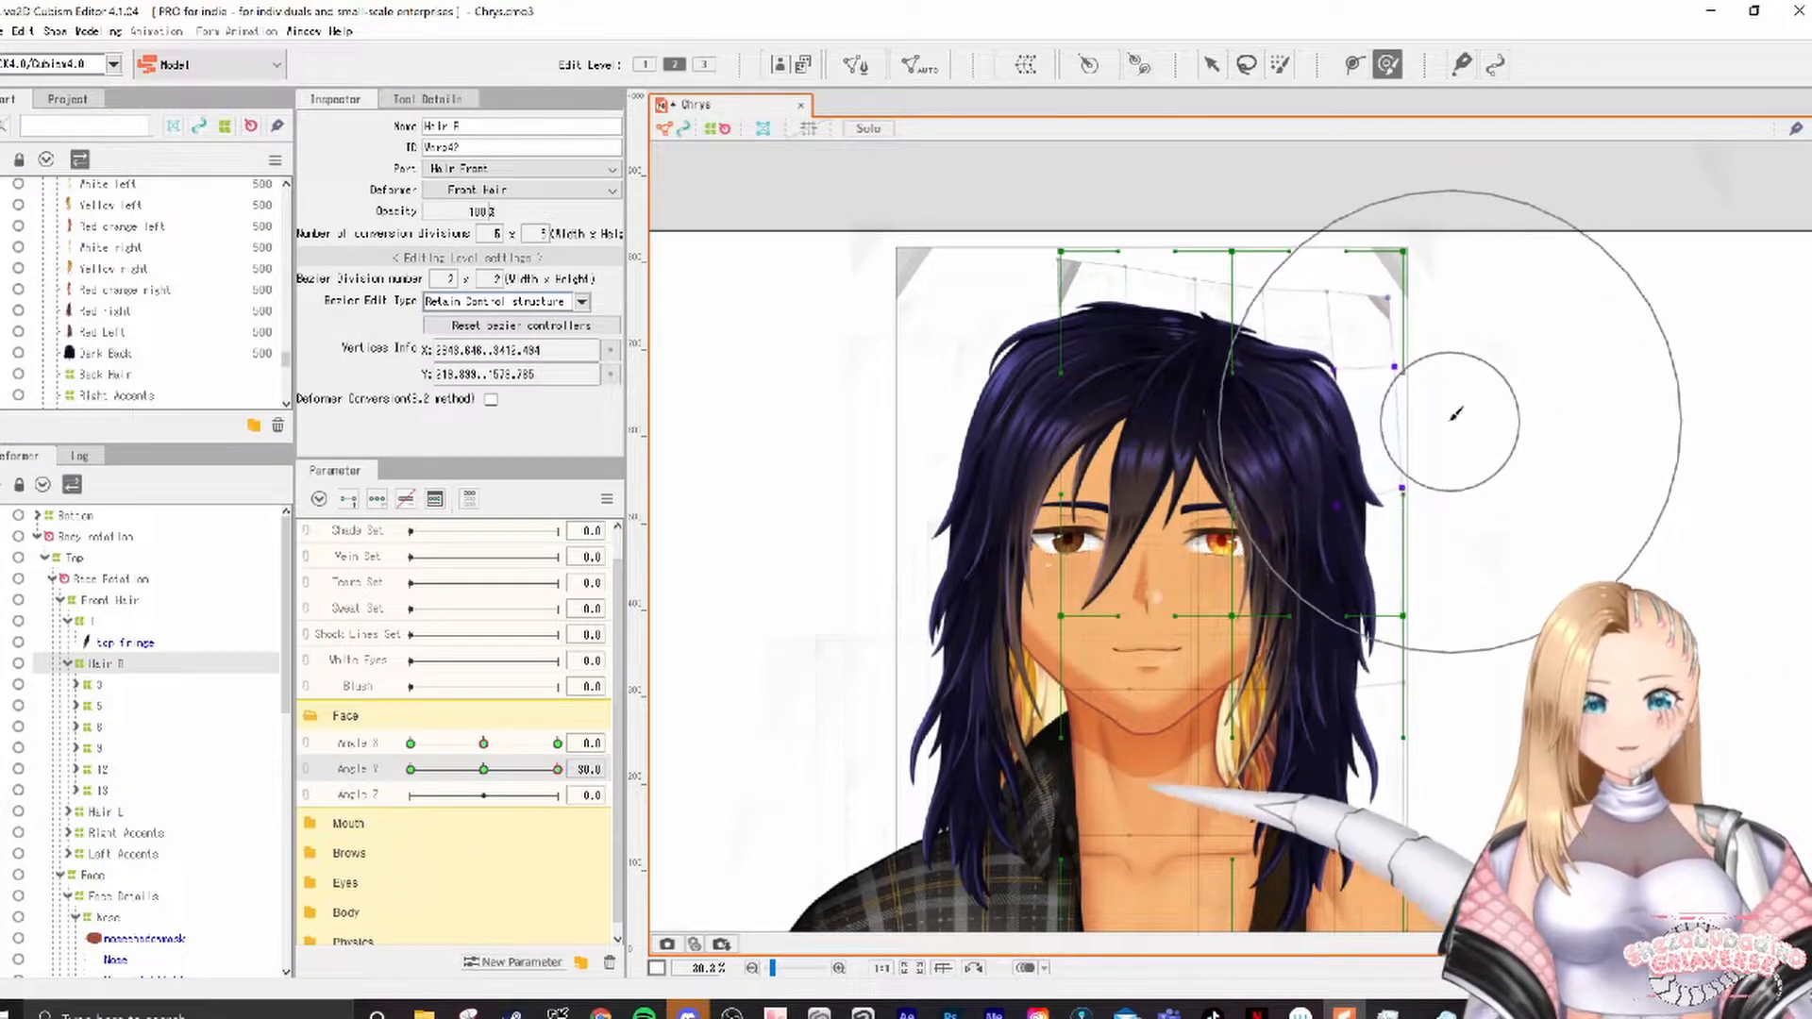
pyautogui.scroll(-3, 1278, 769)
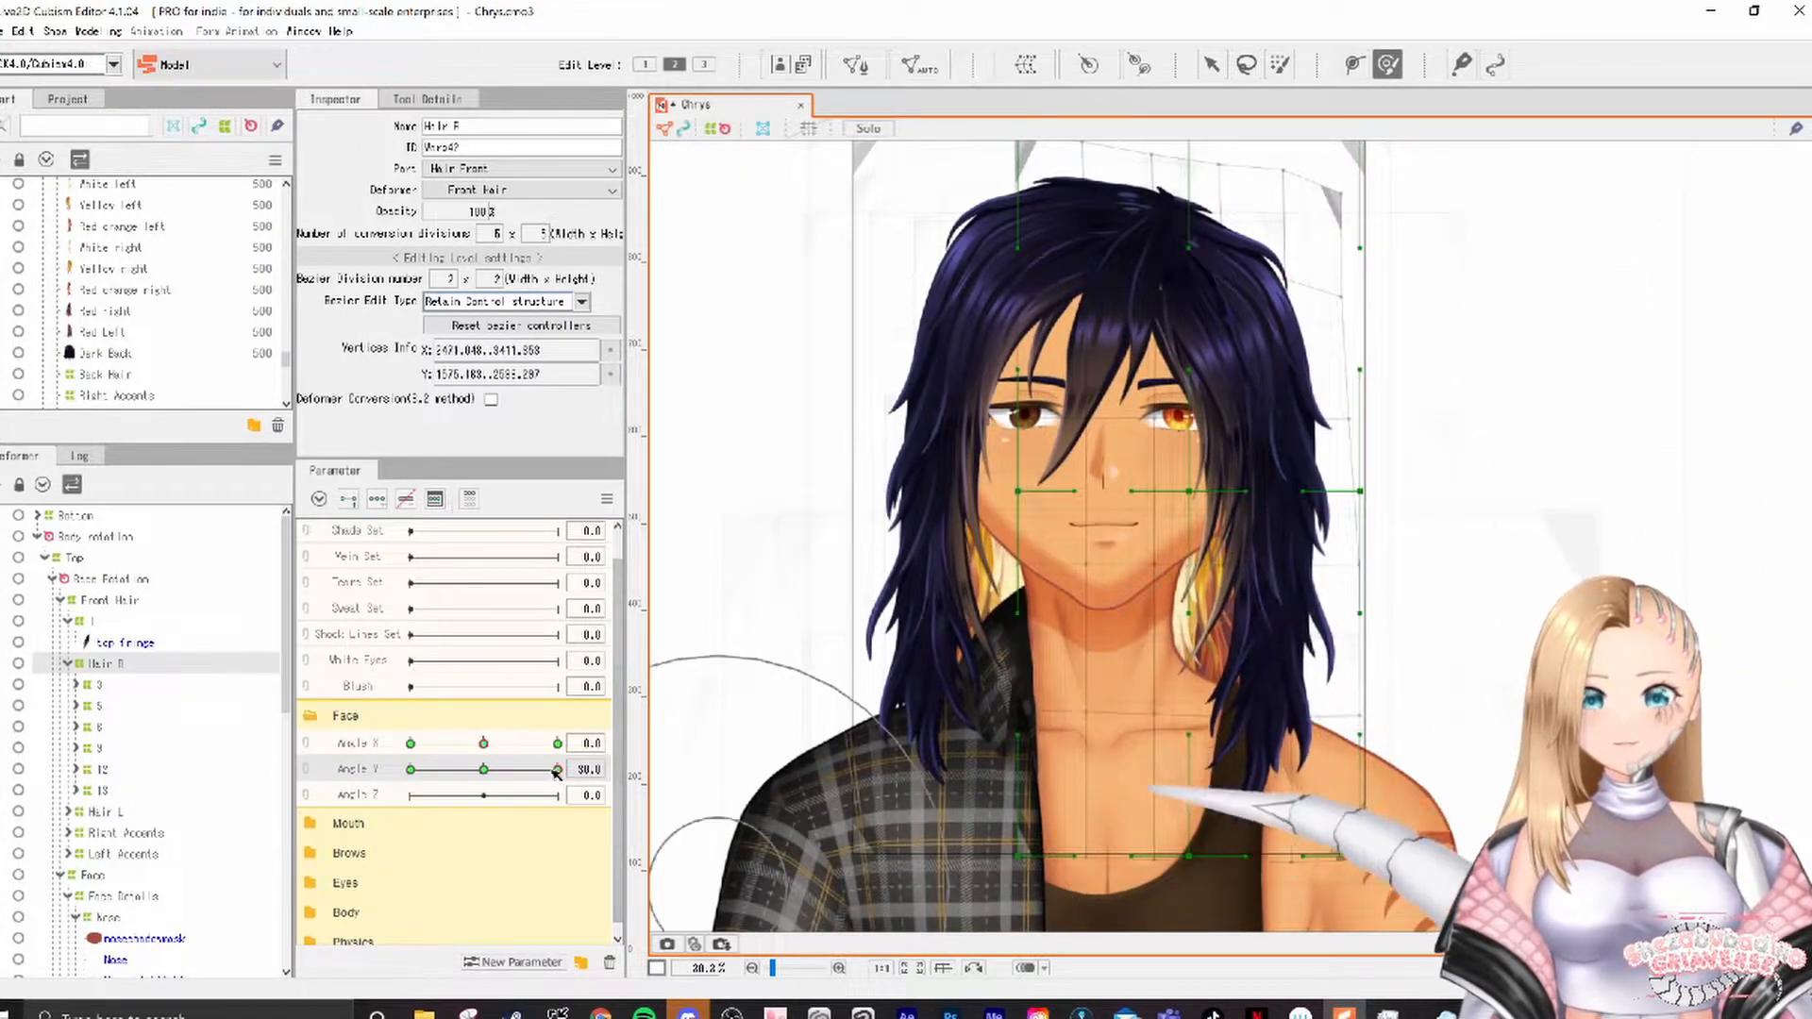
pyautogui.scroll(3, 1200, 460)
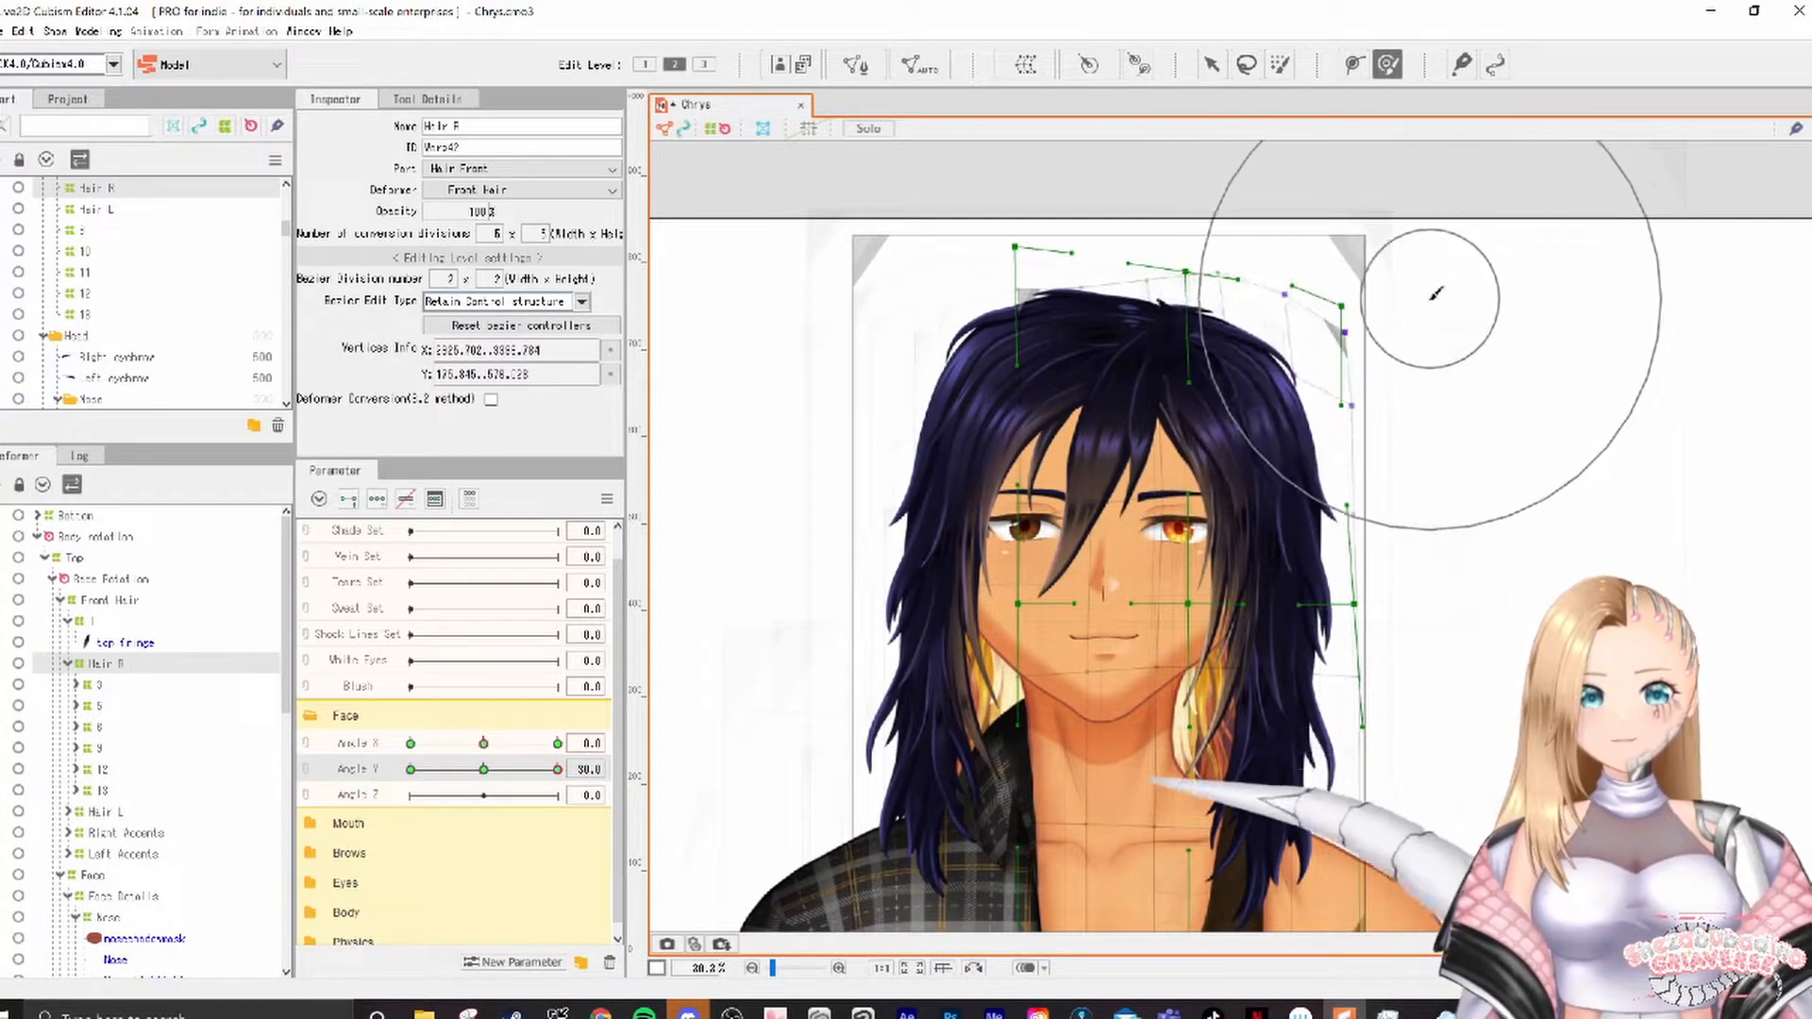
pyautogui.scroll(-3, 1435, 294)
# Step: Reshape the top and lower edge of Hair R's grid at Angle Y -30, and generate its corner forms for Angle X and Y
pyautogui.moveTo(558, 769)
pyautogui.mouseDown()
pyautogui.moveTo(552, 745)
pyautogui.moveTo(408, 770)
pyautogui.mouseUp()
pyautogui.press('b')
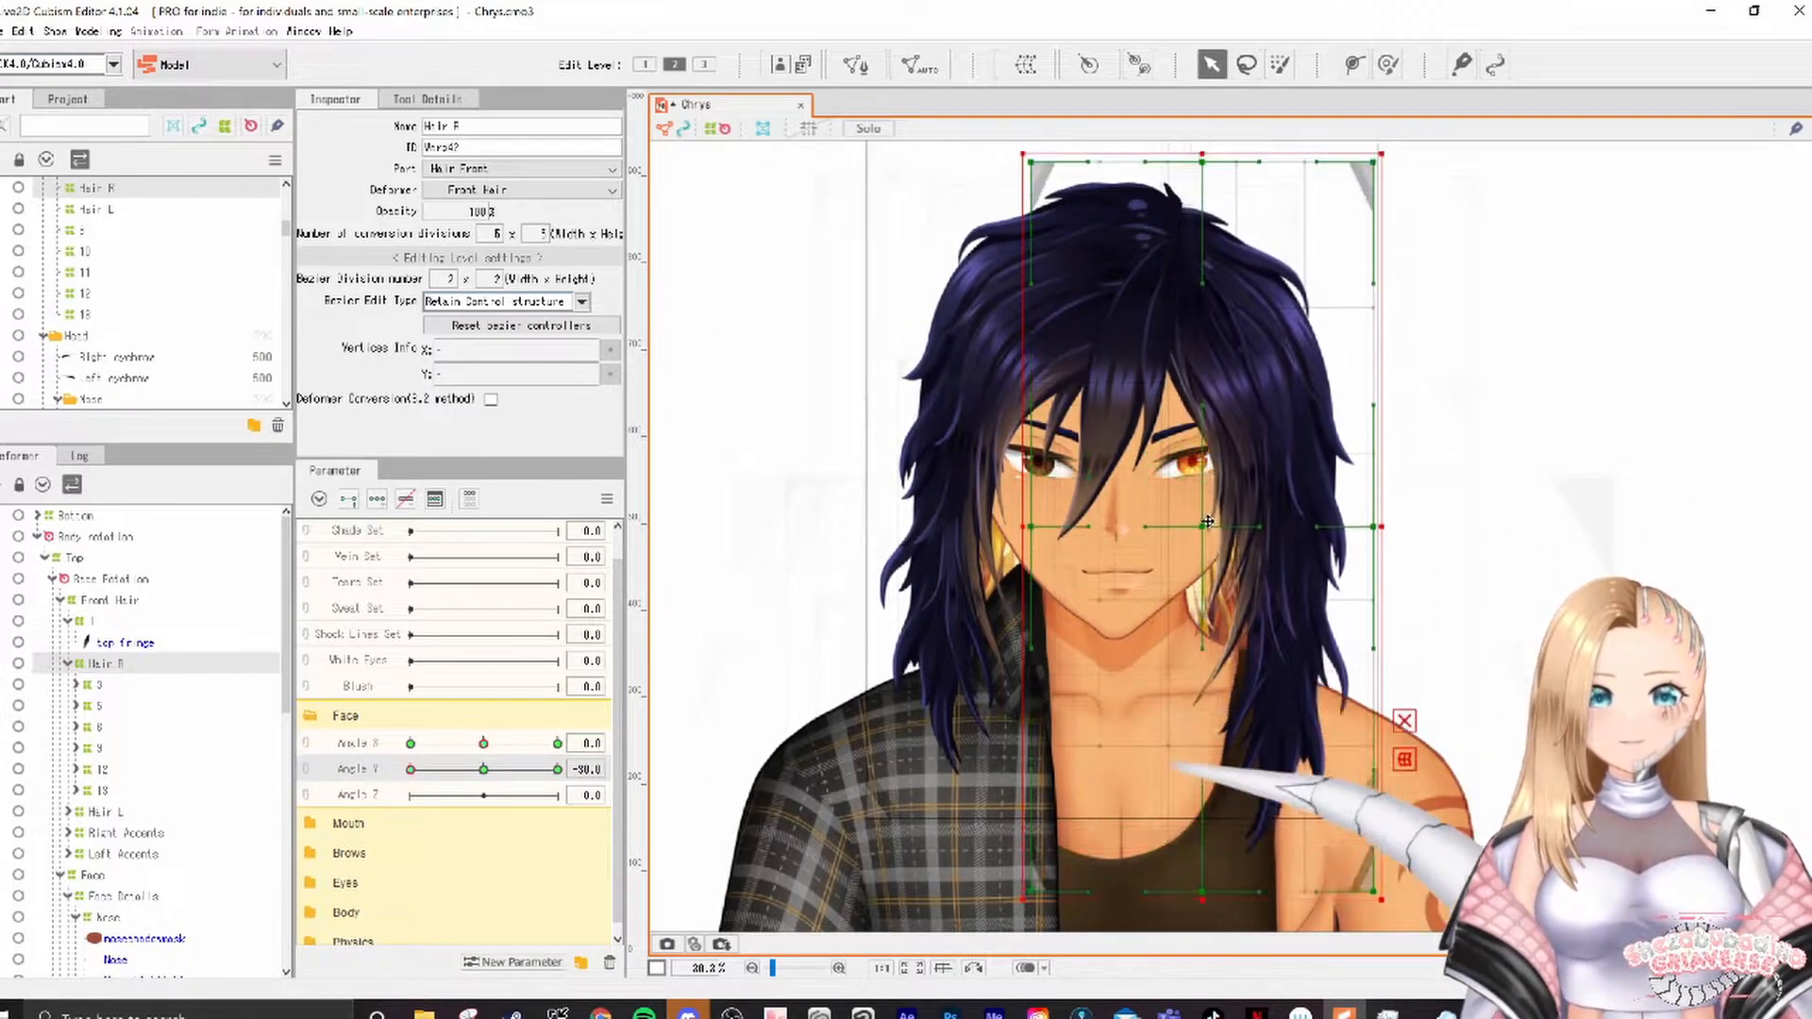
pyautogui.scroll(1, 1202, 406)
pyautogui.moveTo(1019, 312); pyautogui.dragTo(1006, 210)
pyautogui.moveTo(1303, 809); pyautogui.dragTo(1302, 728)
pyautogui.moveTo(410, 769)
pyautogui.mouseDown()
pyautogui.moveTo(558, 769)
pyautogui.moveTo(409, 769)
pyautogui.mouseUp()
pyautogui.moveTo(1289, 742); pyautogui.dragTo(1296, 847)
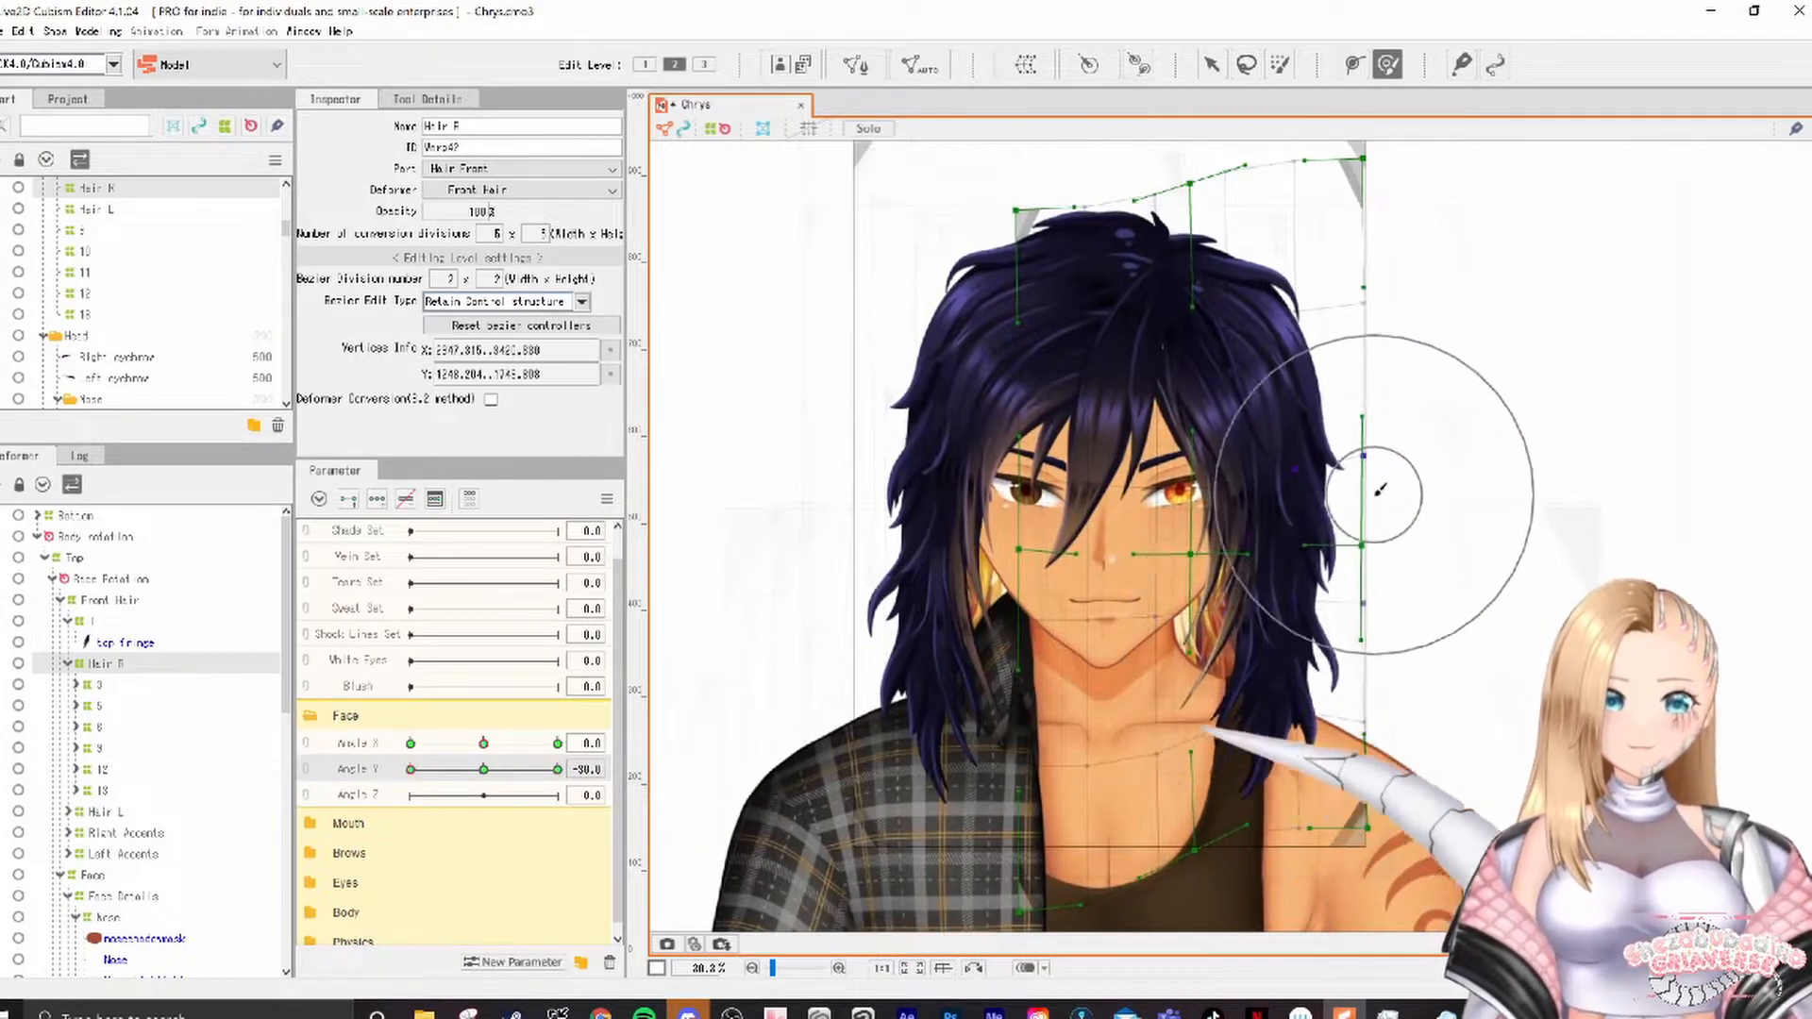
pyautogui.click(607, 498)
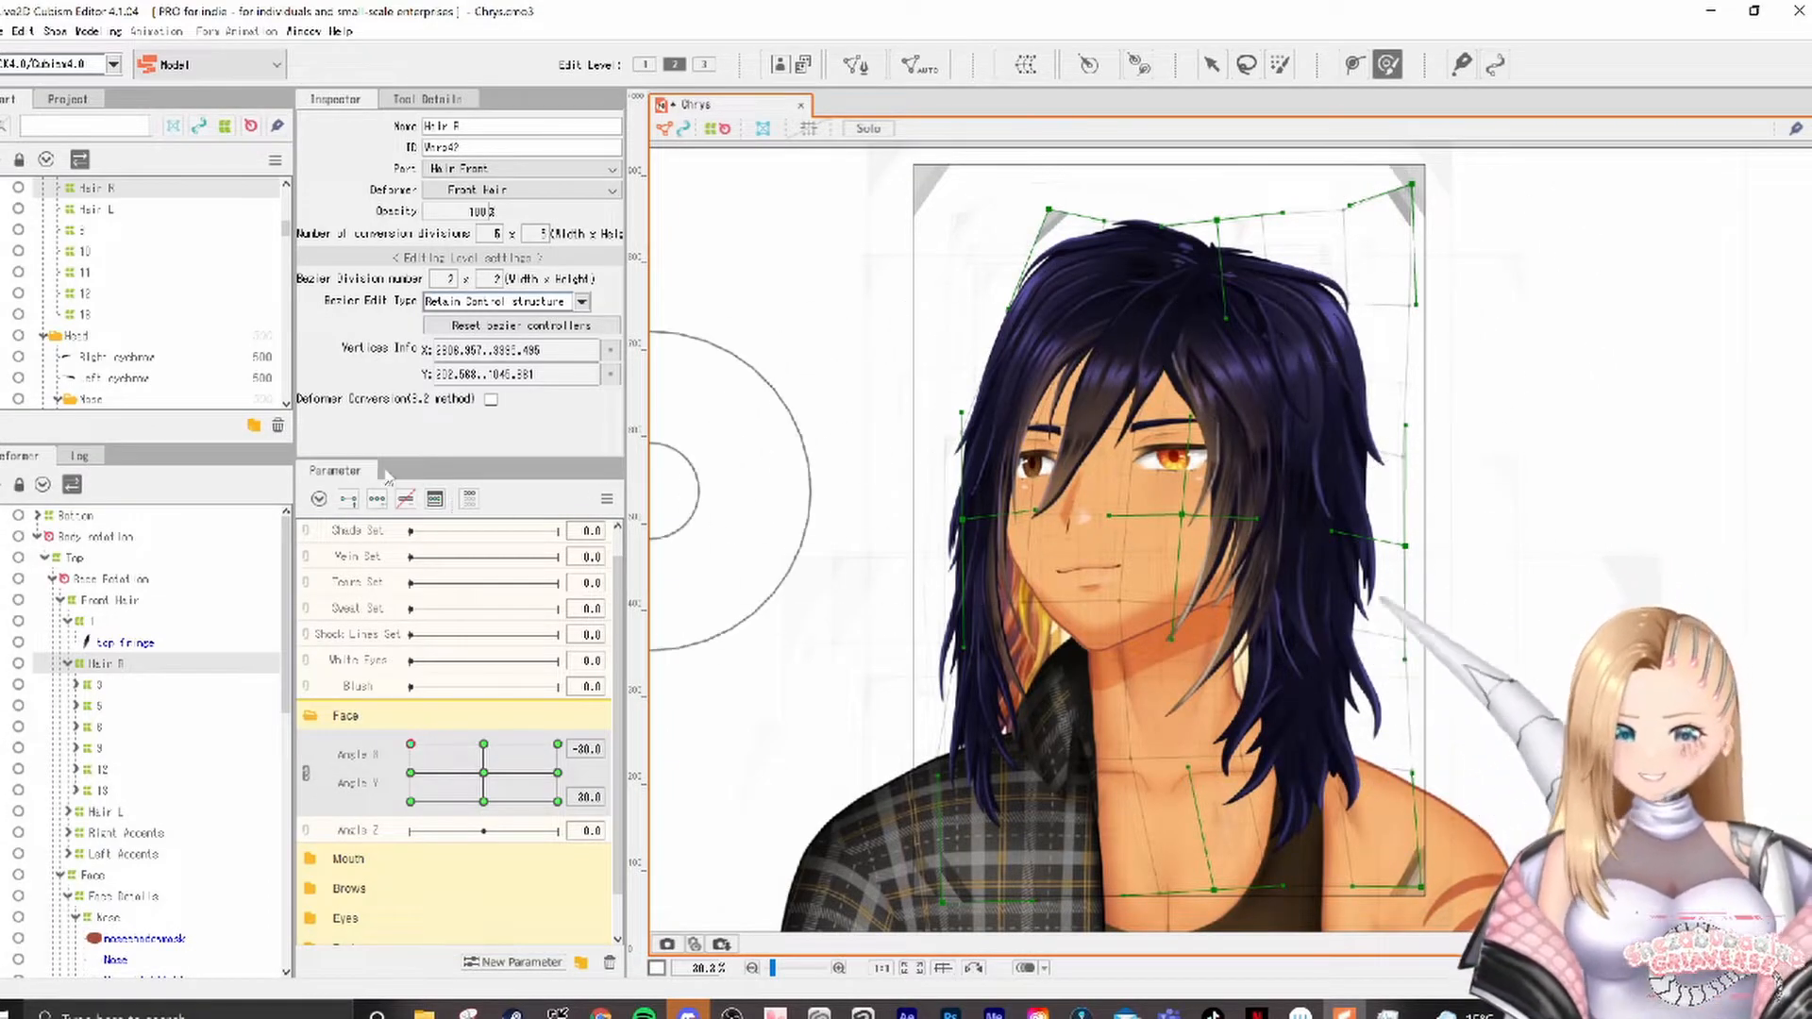
# Step: Refine the side of the Eyes deformer's grid at Angle X -30, Angle Y 30 and at Angle X -30, Angle Y 0
pyautogui.scroll(-4, 91, 842)
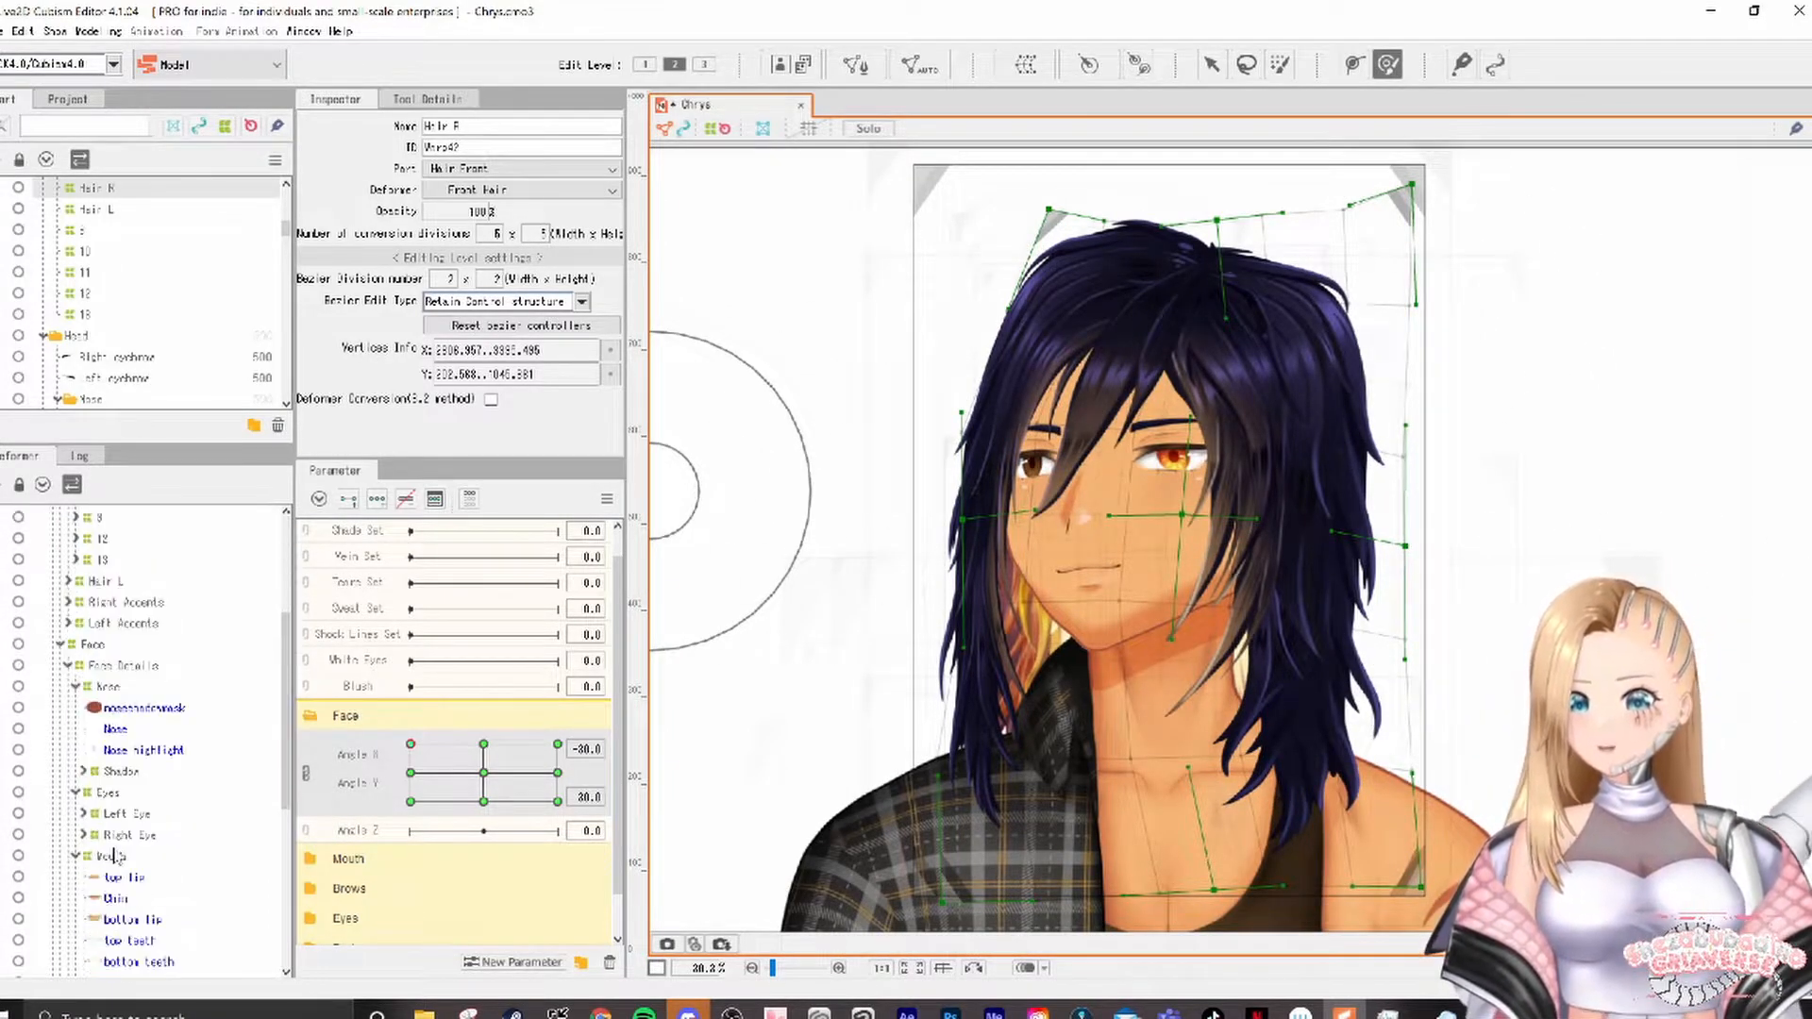
pyautogui.click(136, 798)
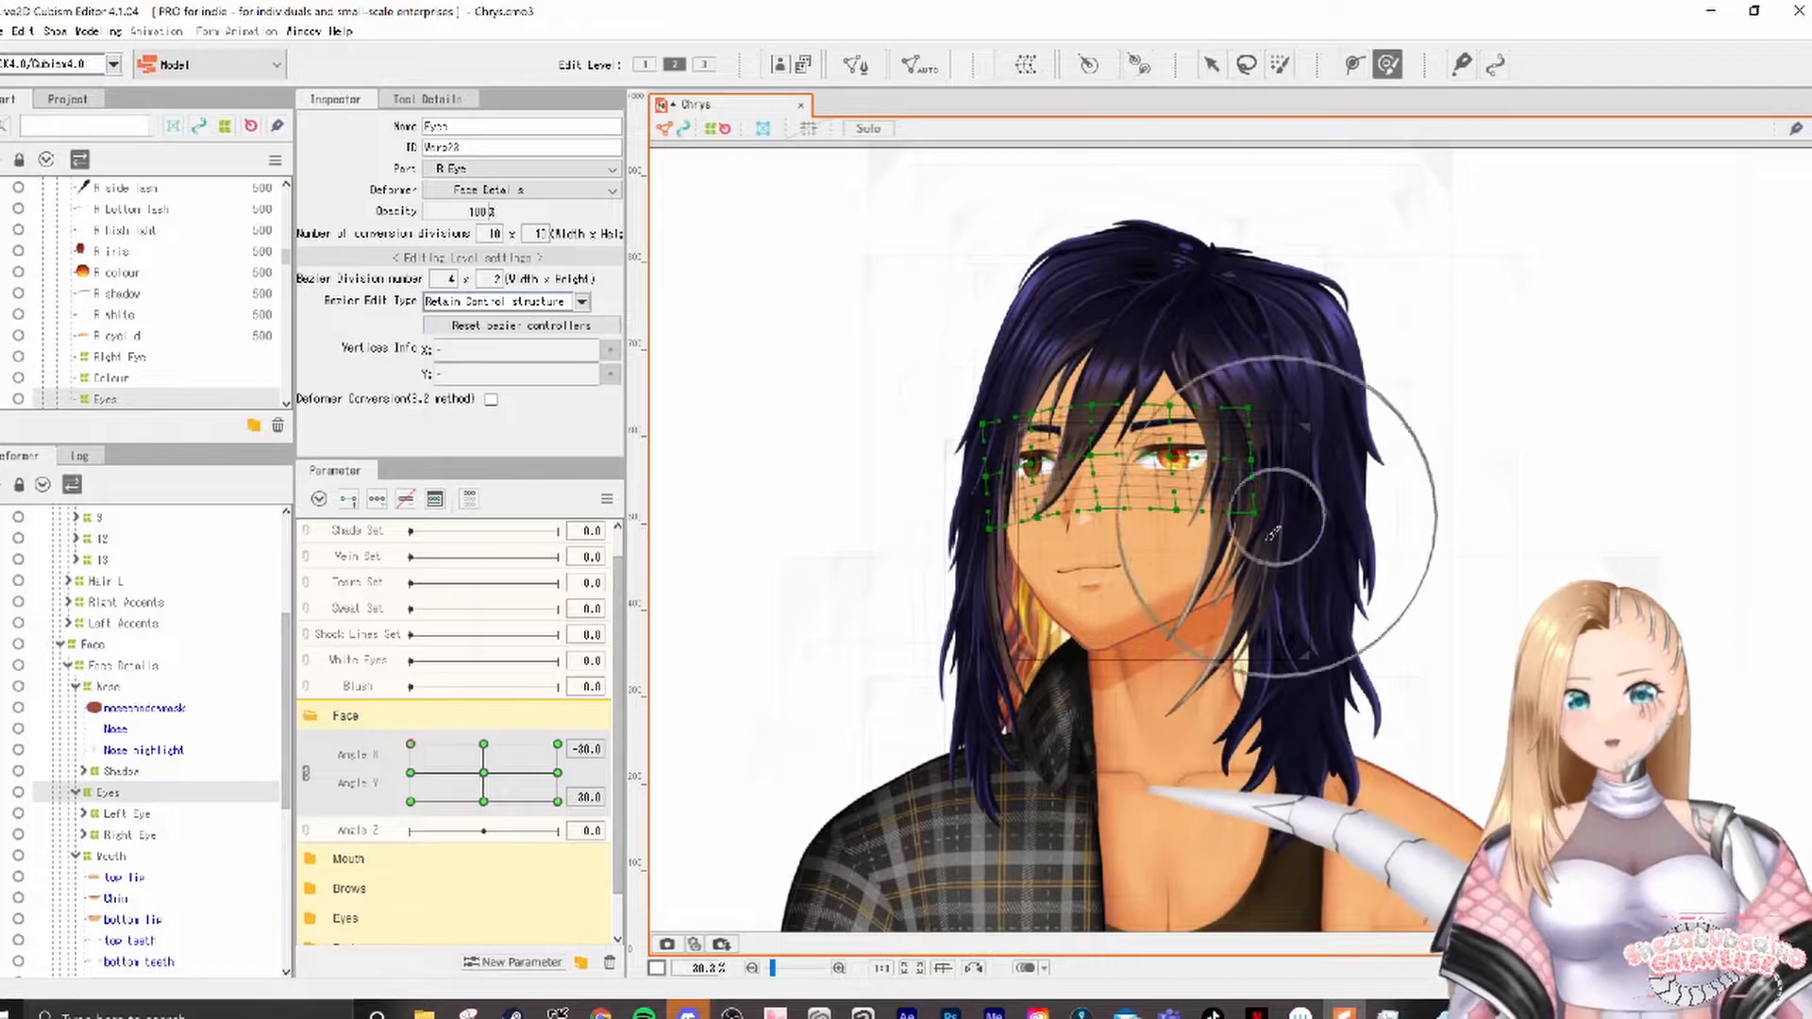
pyautogui.scroll(5, 1224, 471)
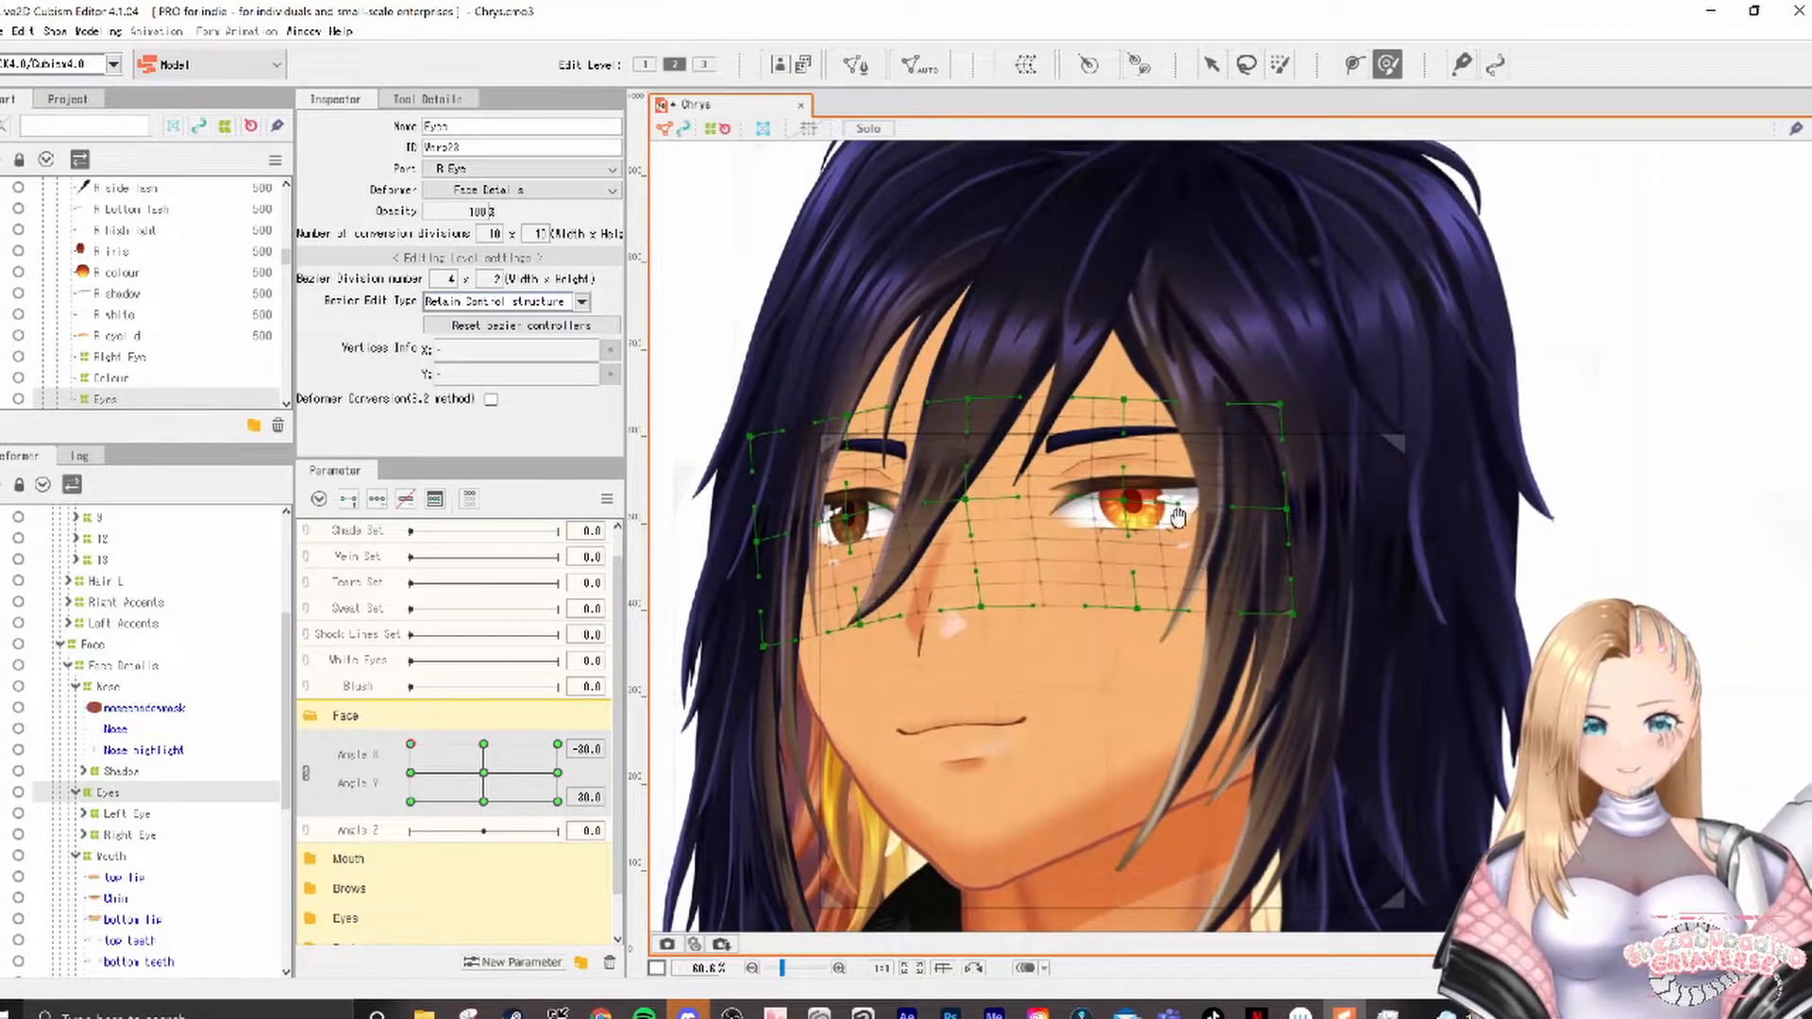
pyautogui.moveTo(1309, 442); pyautogui.dragTo(1299, 438)
pyautogui.moveTo(1494, 511); pyautogui.dragTo(1581, 485)
pyautogui.scroll(-2, 1399, 544)
pyautogui.moveTo(1312, 495); pyautogui.dragTo(1303, 504)
pyautogui.moveTo(411, 745); pyautogui.dragTo(360, 773)
pyautogui.moveTo(1292, 550); pyautogui.dragTo(1290, 550)
pyautogui.moveTo(411, 772)
pyautogui.mouseDown()
pyautogui.moveTo(558, 801)
pyautogui.moveTo(558, 744)
pyautogui.moveTo(451, 820)
pyautogui.mouseUp()
# Step: Examine Hair R and Hair L across the Angle X and Angle Y combinations
pyautogui.scroll(4, 120, 675)
pyautogui.click(117, 666)
pyautogui.scroll(-4, 1132, 415)
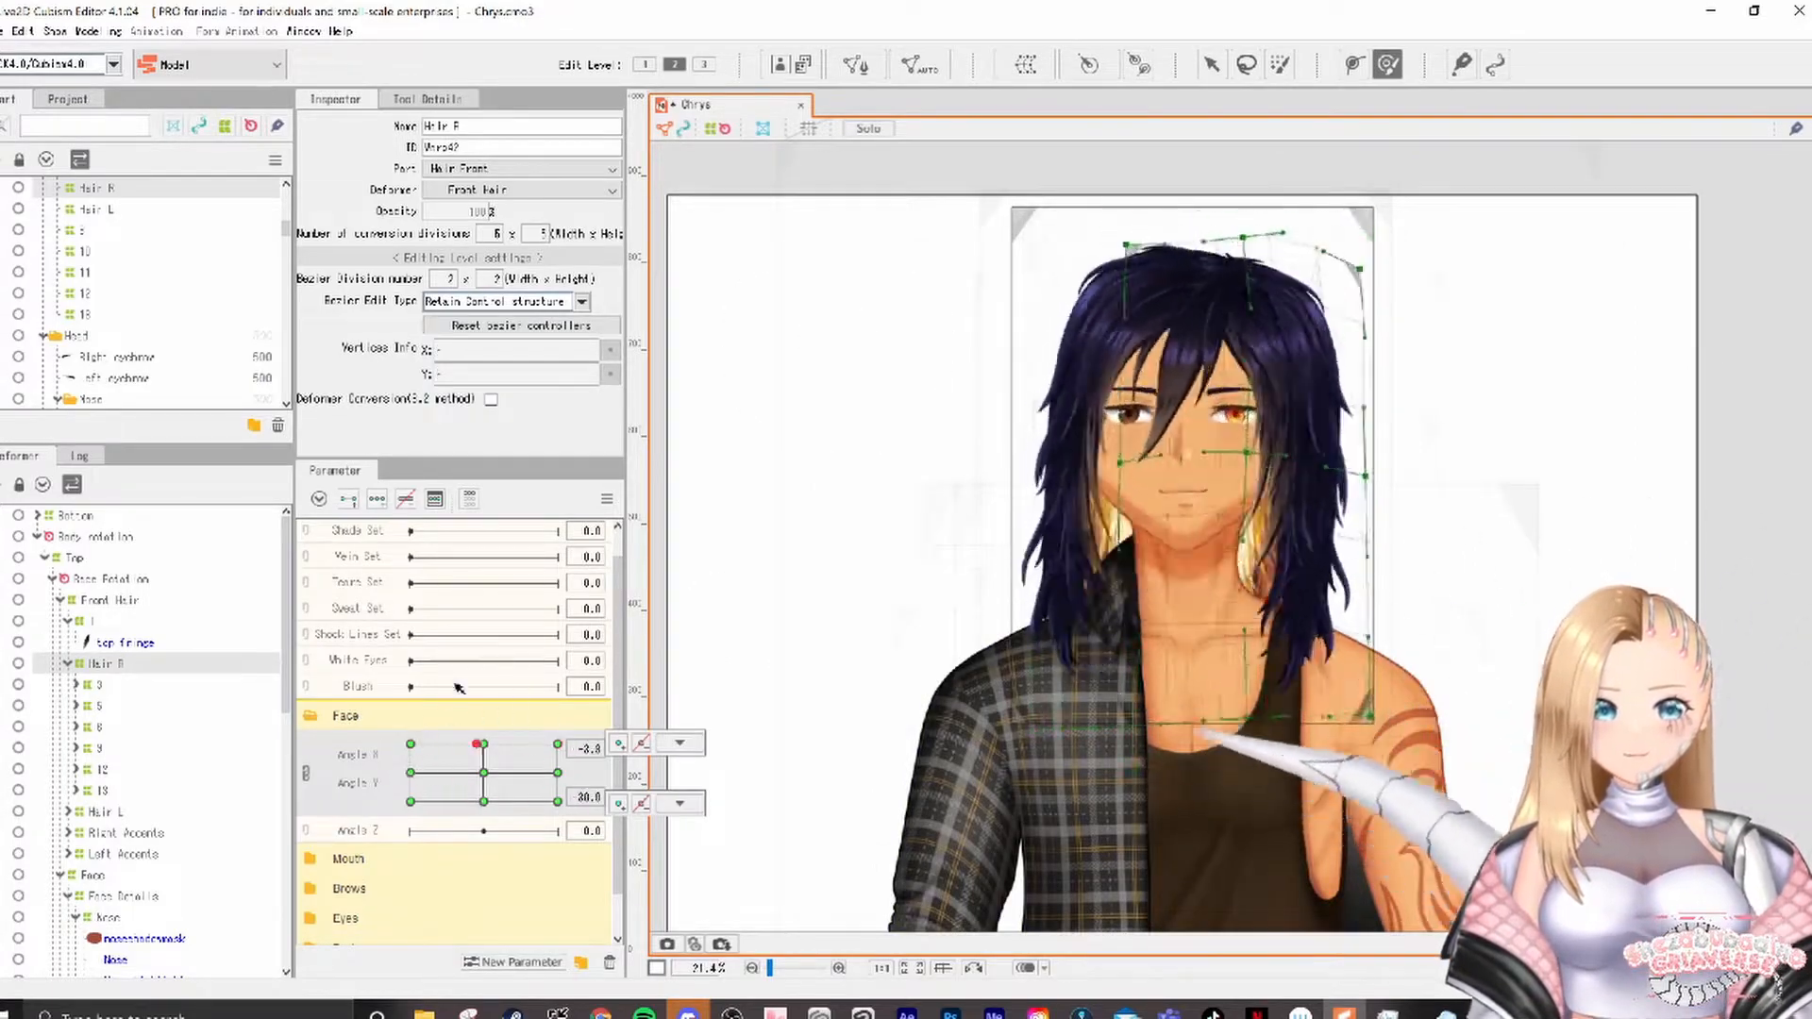
pyautogui.click(68, 663)
pyautogui.click(106, 685)
pyautogui.moveTo(1241, 265); pyautogui.dragTo(1181, 364)
pyautogui.moveTo(411, 801); pyautogui.dragTo(614, 839)
pyautogui.click(84, 621)
pyautogui.click(443, 801)
pyautogui.click(1212, 473)
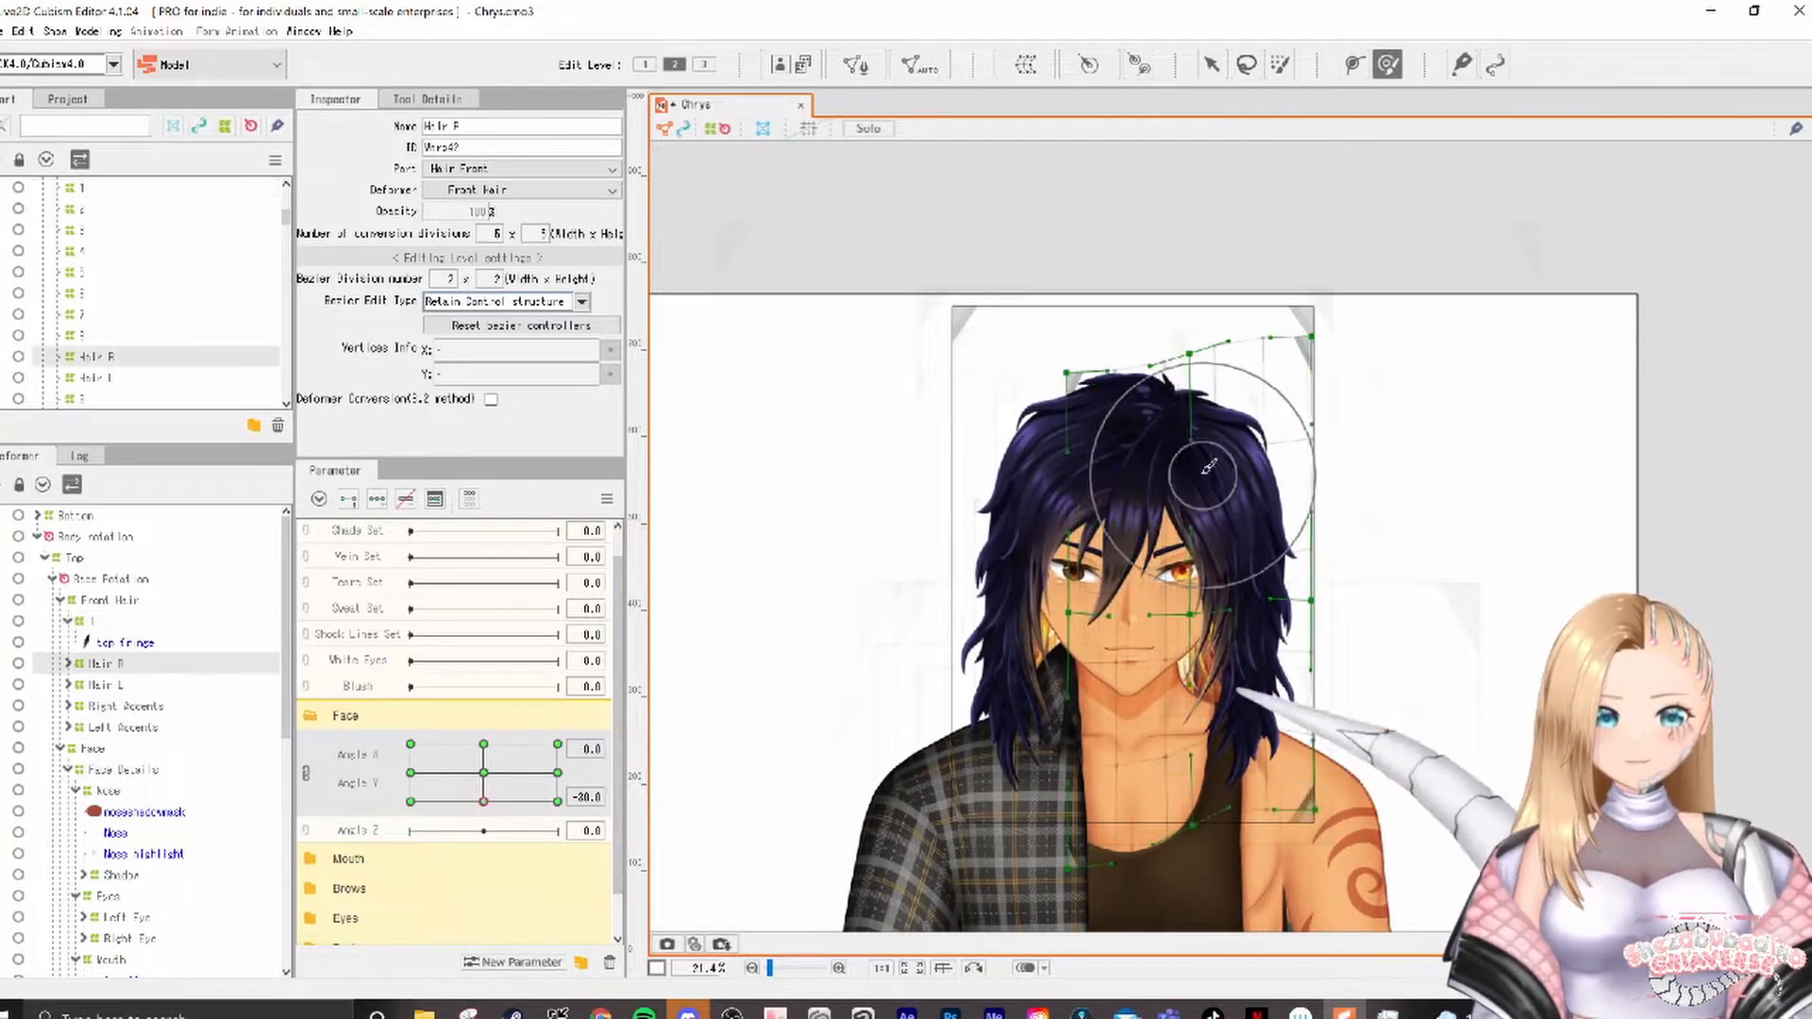
# Step: Adjust the Eyes deformer's grid at Angle X -30, Angle Y -30
pyautogui.click(109, 896)
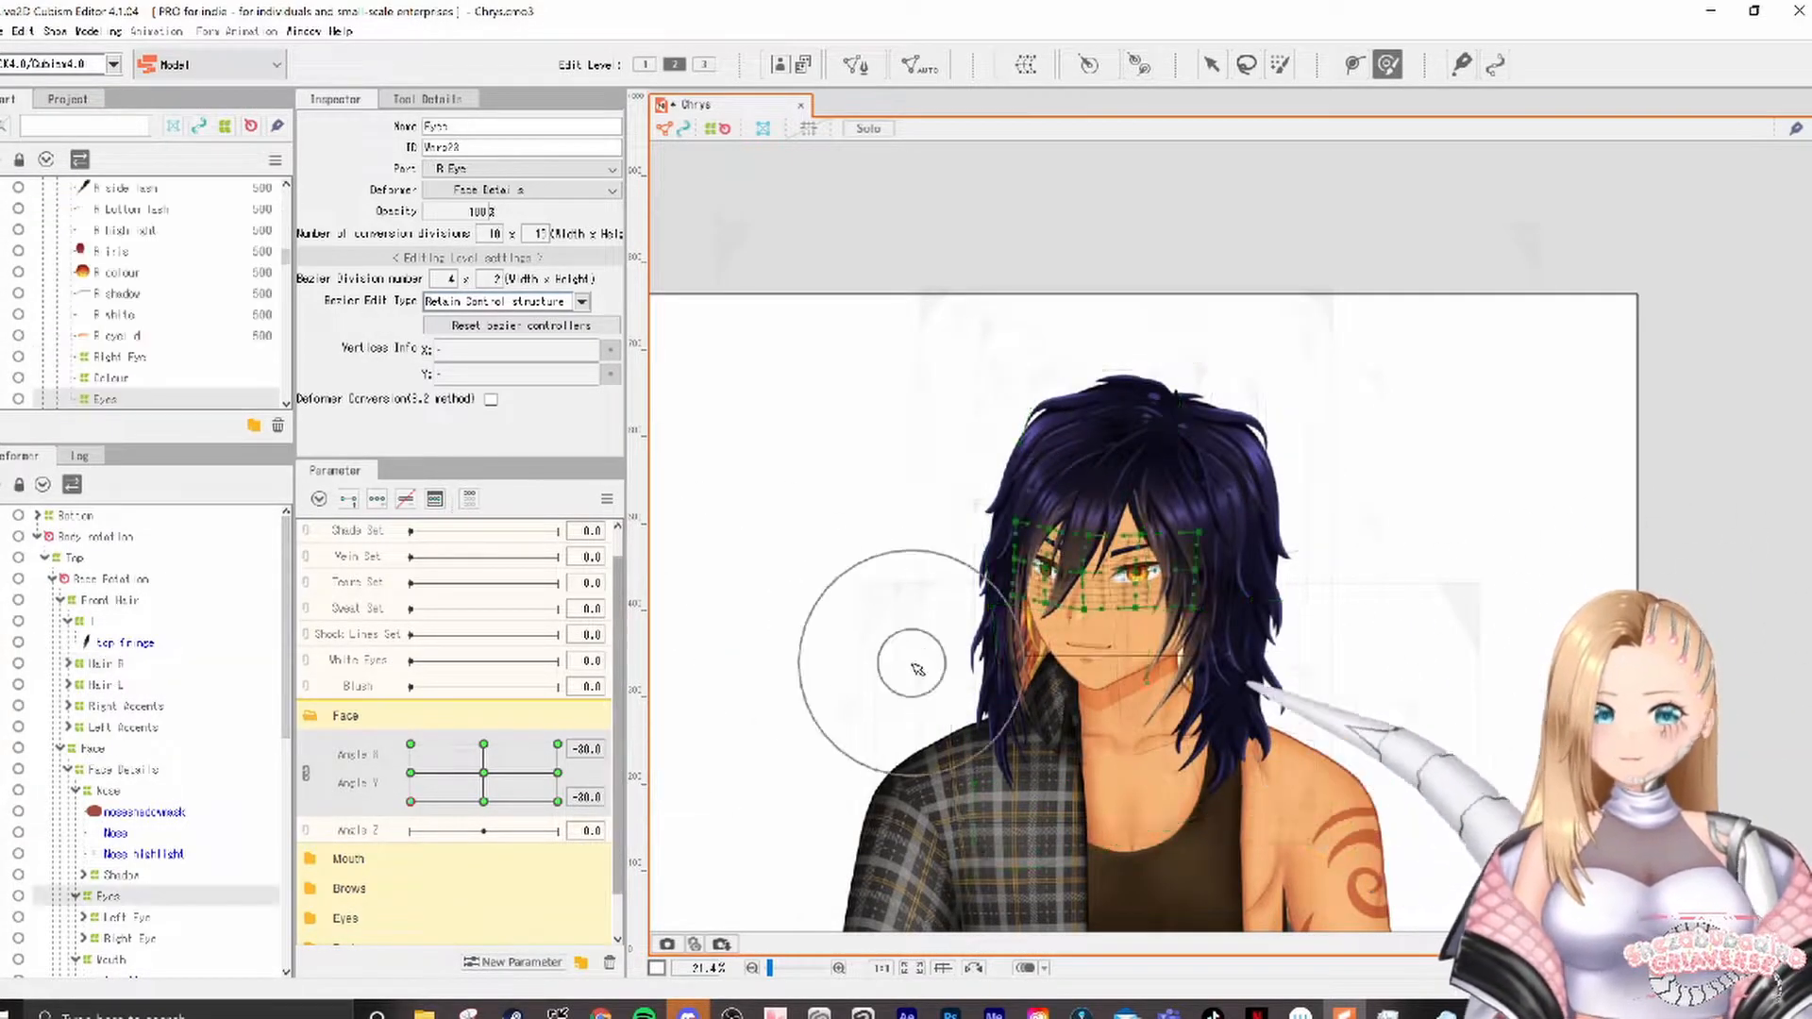
pyautogui.scroll(5, 989, 644)
pyautogui.scroll(-5, 1311, 615)
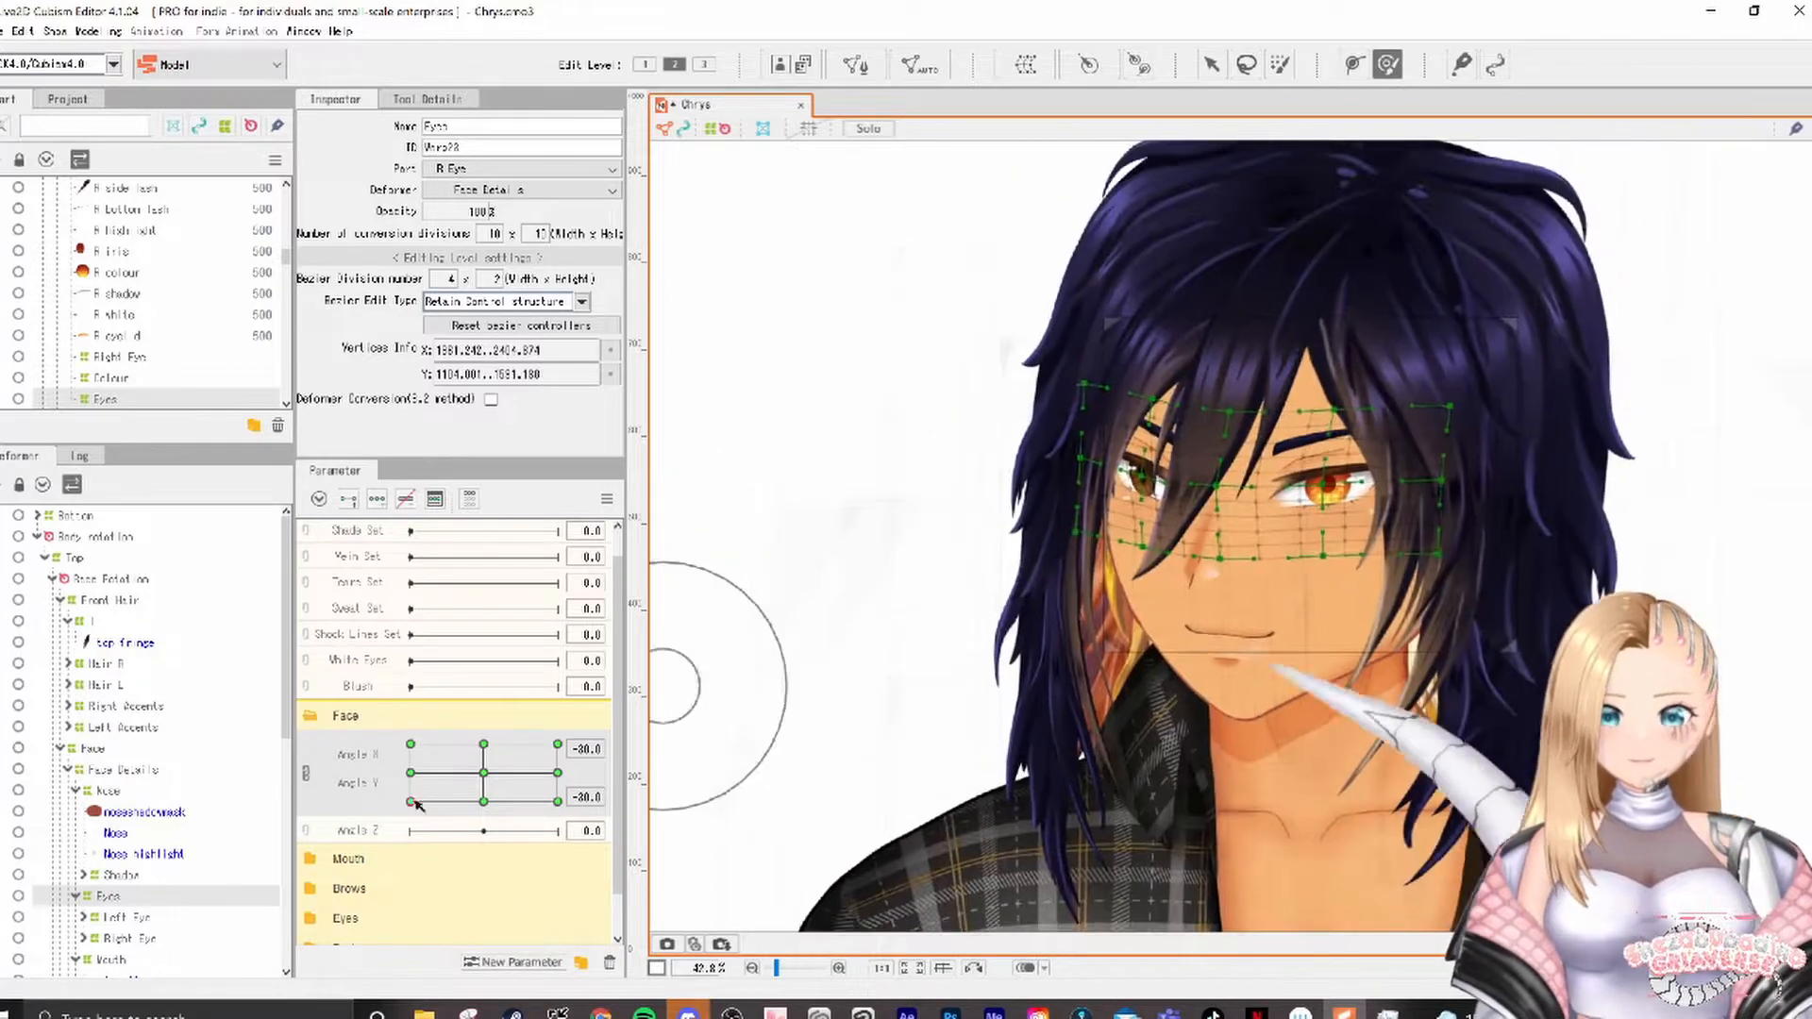
pyautogui.click(1311, 614)
# Step: Refine the top of the Hair R and Hair L grids together at Angle X -30, Angle Y 30, and compare with Angle Y -30
pyautogui.moveTo(619, 804)
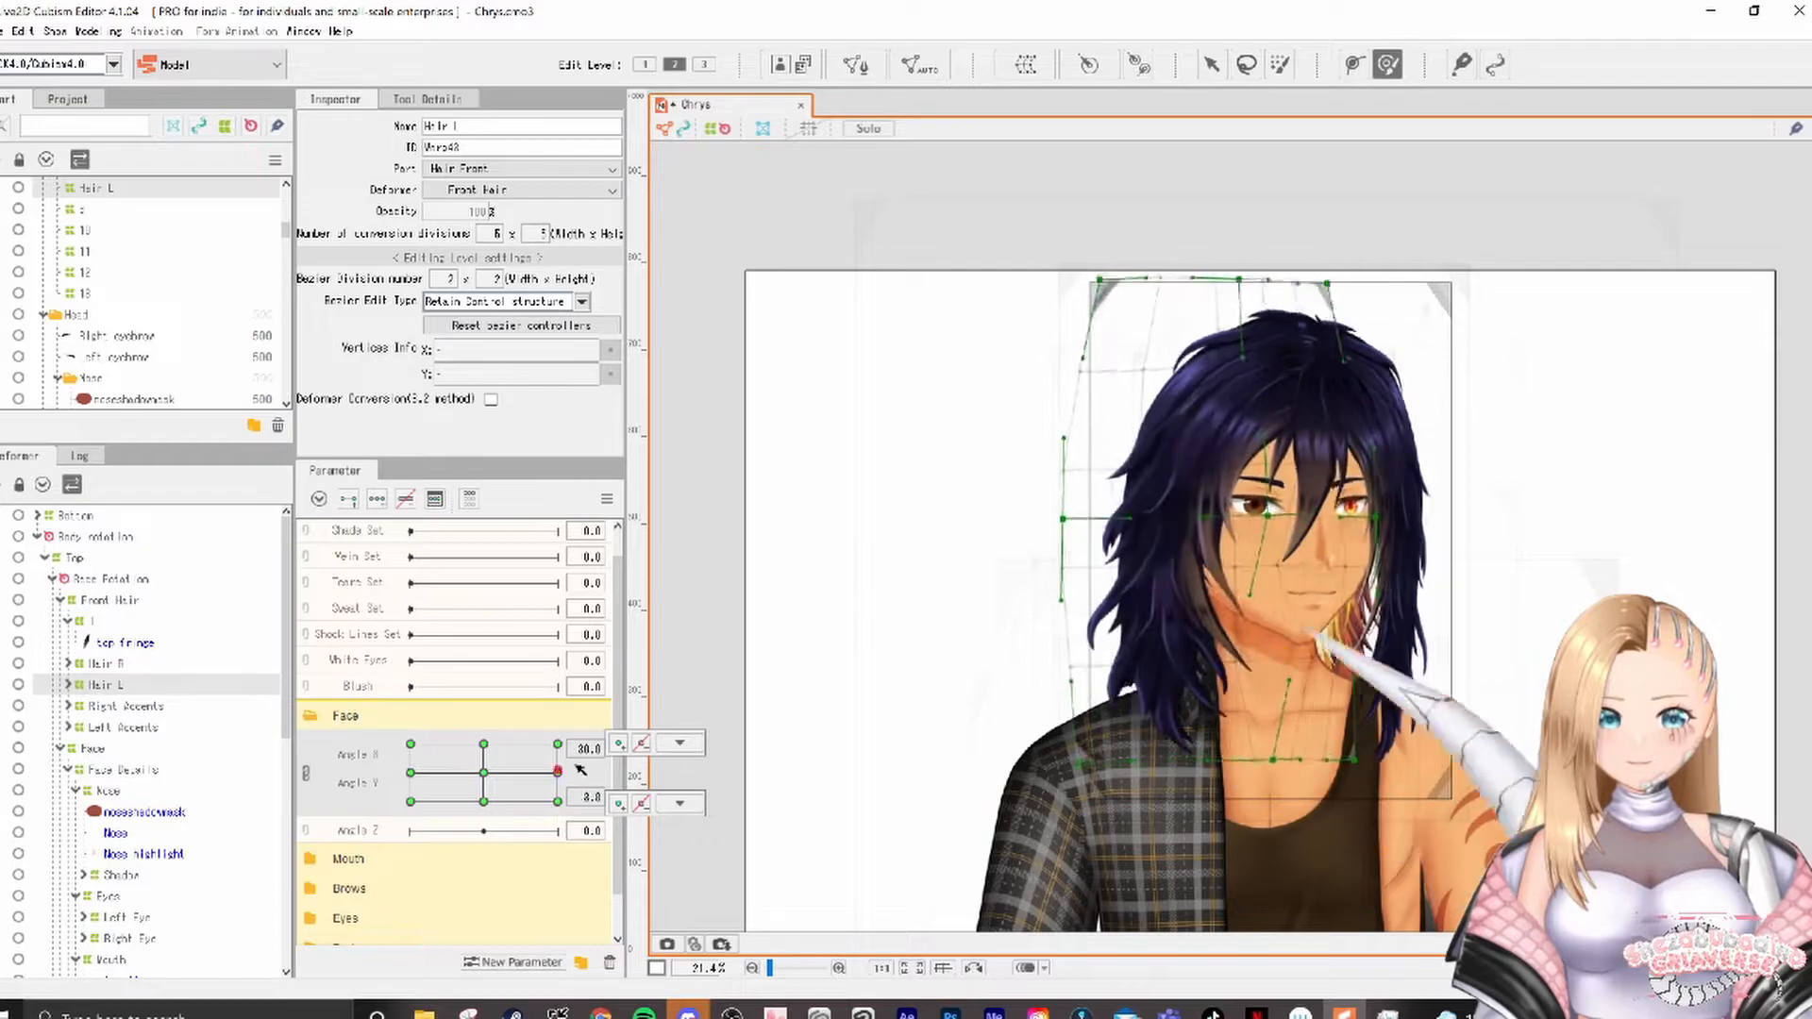
pyautogui.keyDown('ctrl'); pyautogui.click(114, 665); pyautogui.keyUp('ctrl')
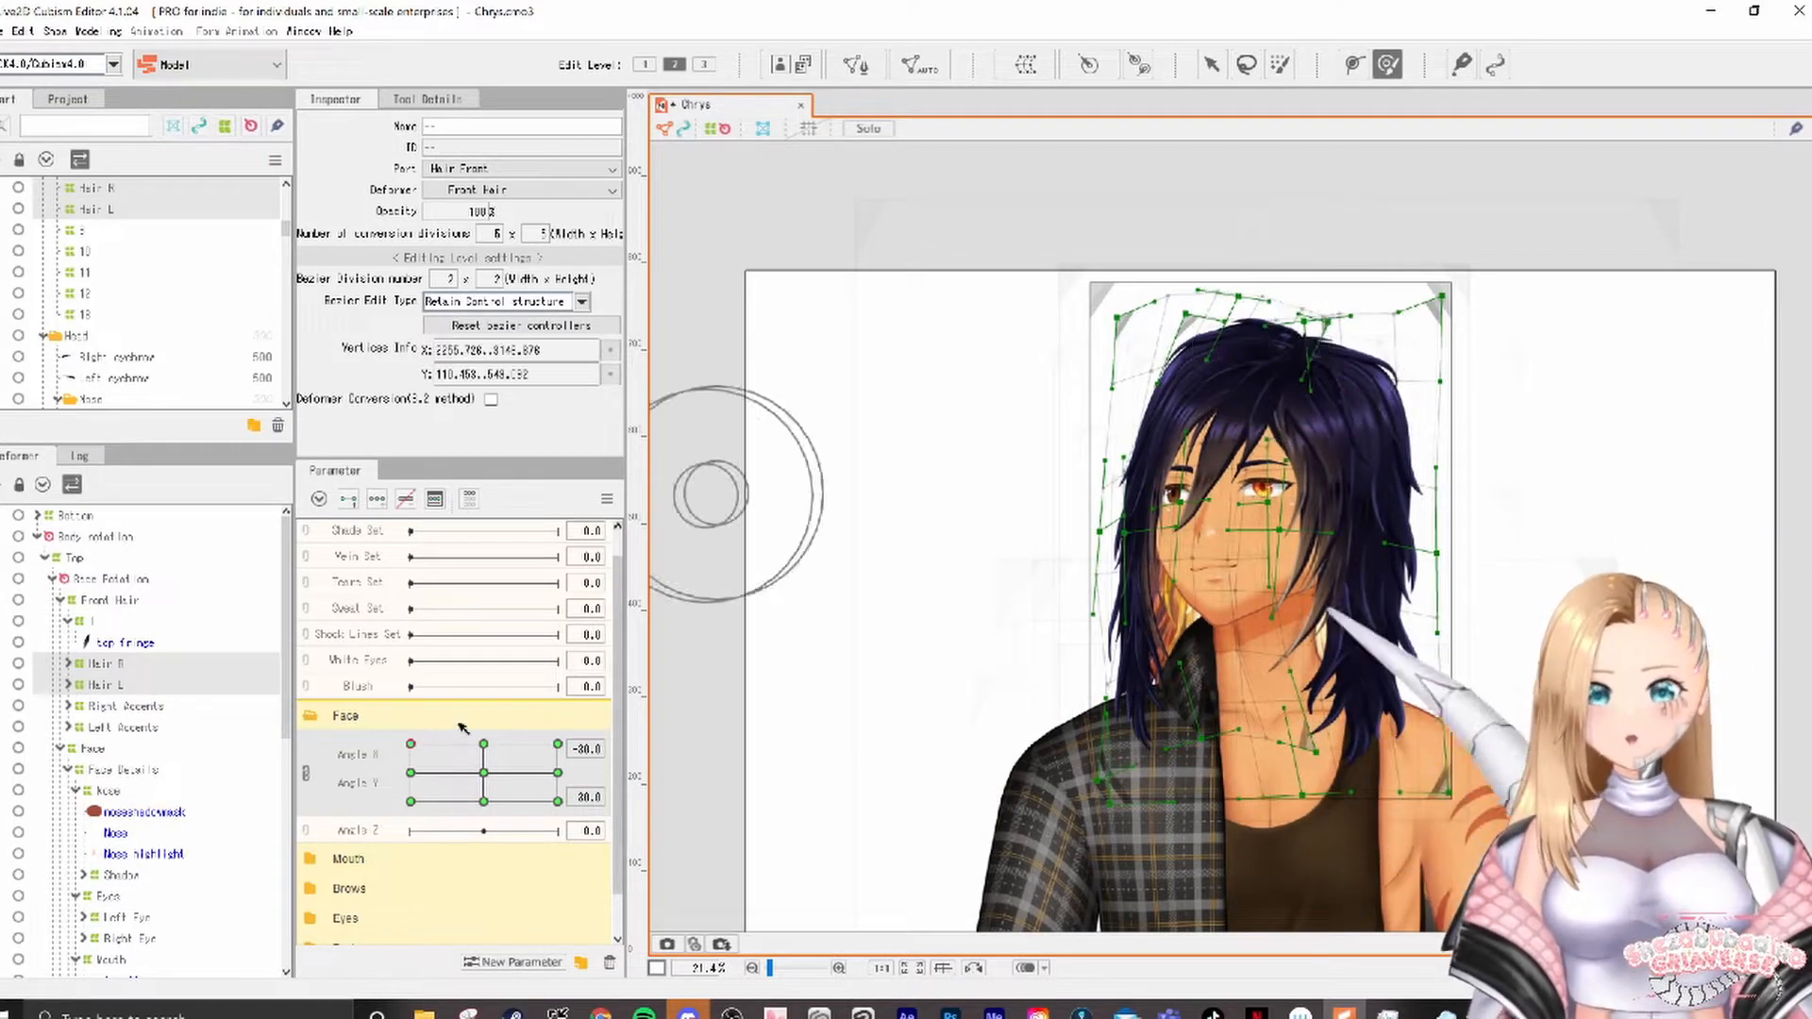
pyautogui.moveTo(411, 743); pyautogui.dragTo(515, 678)
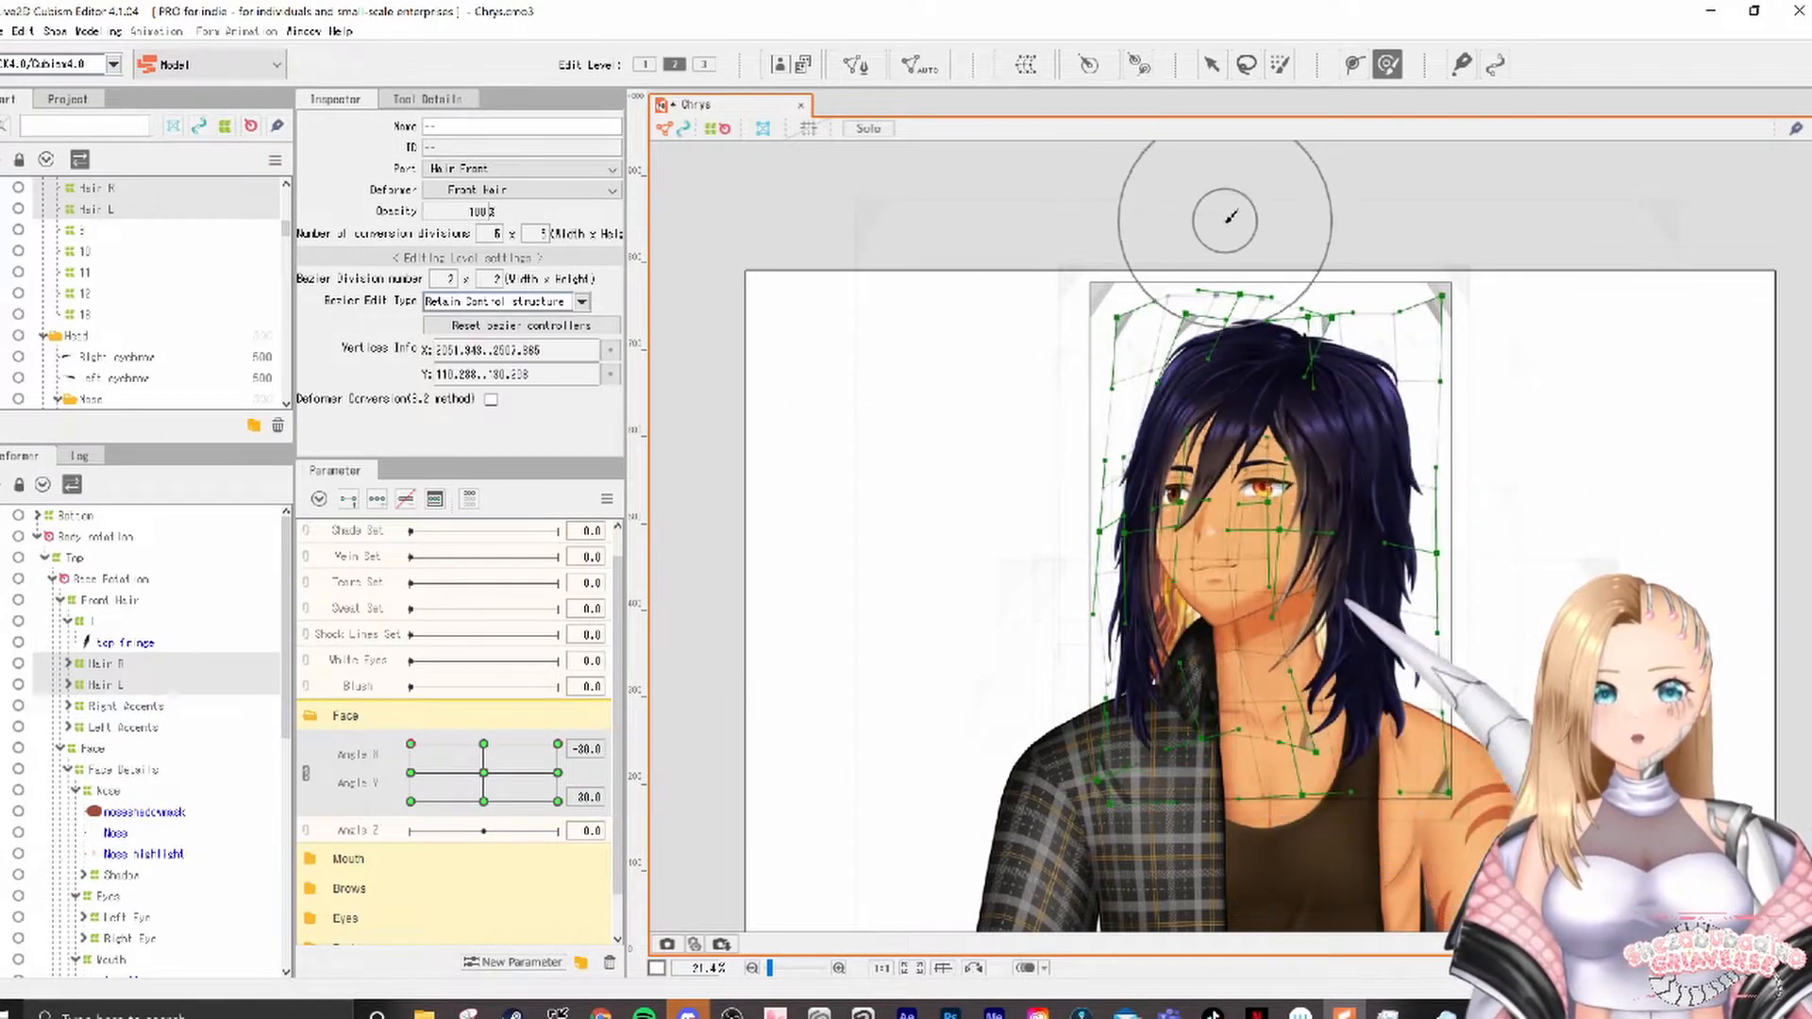
pyautogui.click(411, 801)
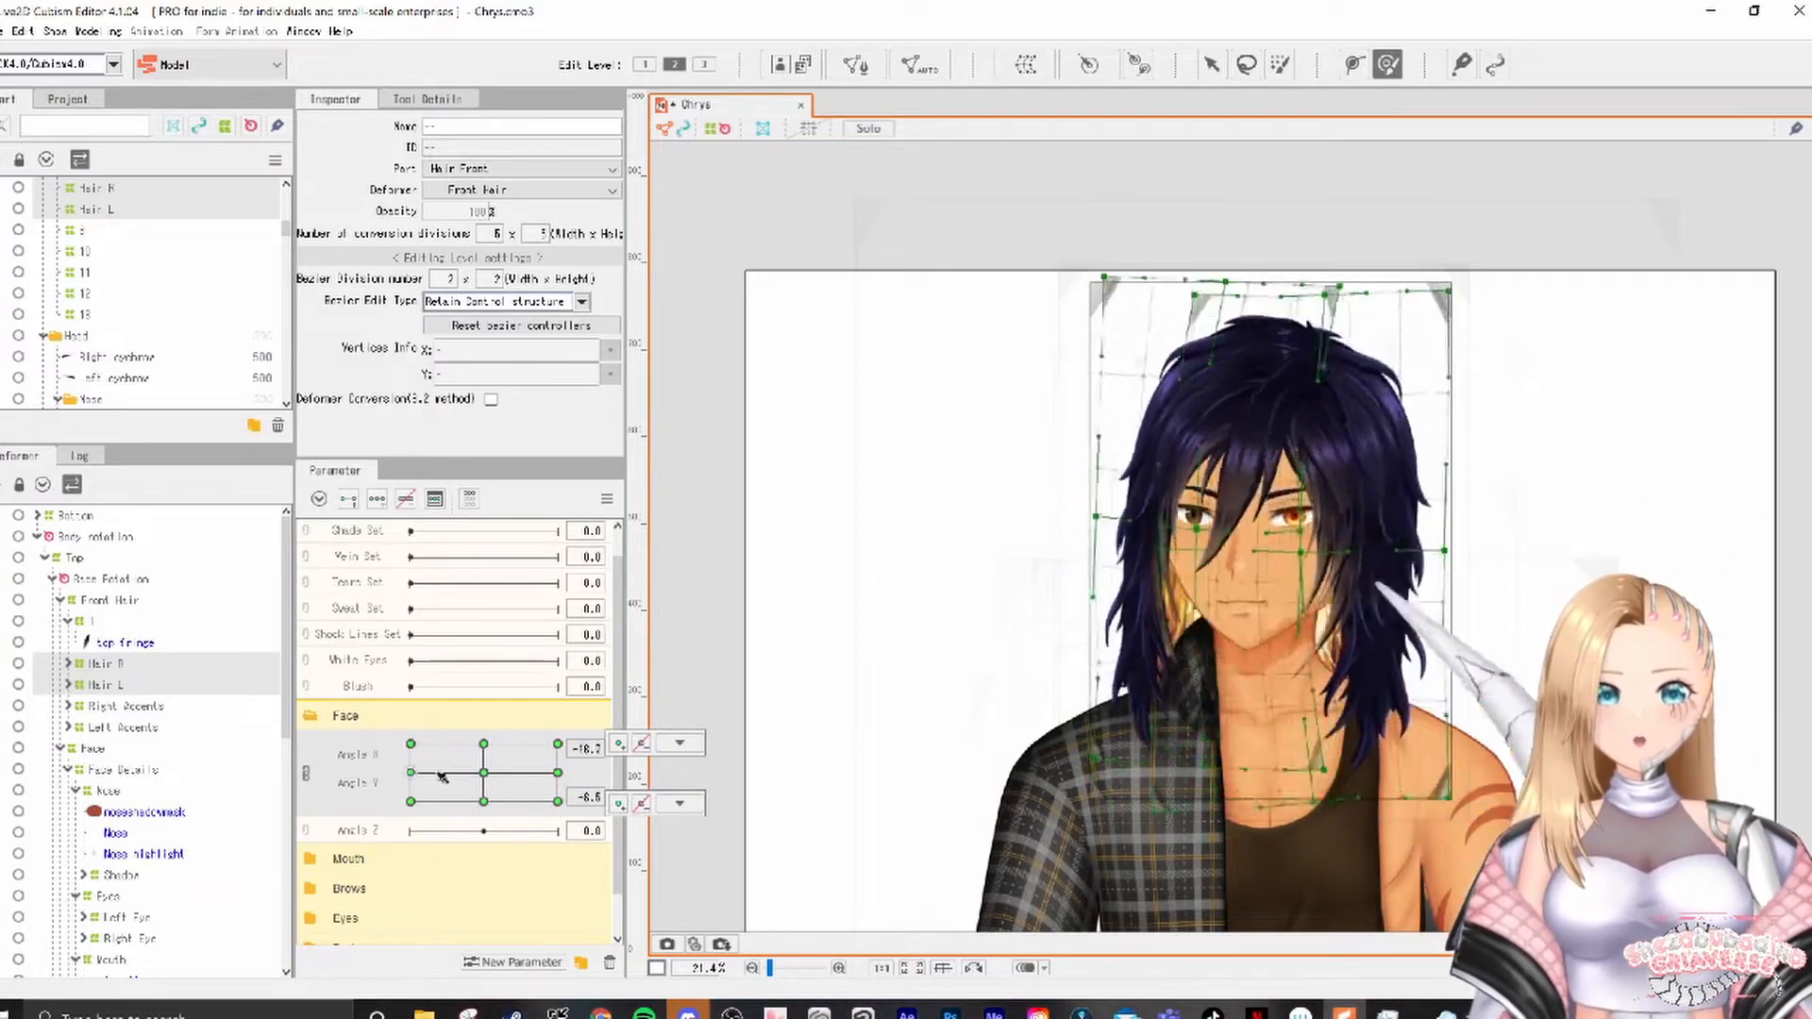
pyautogui.click(111, 686)
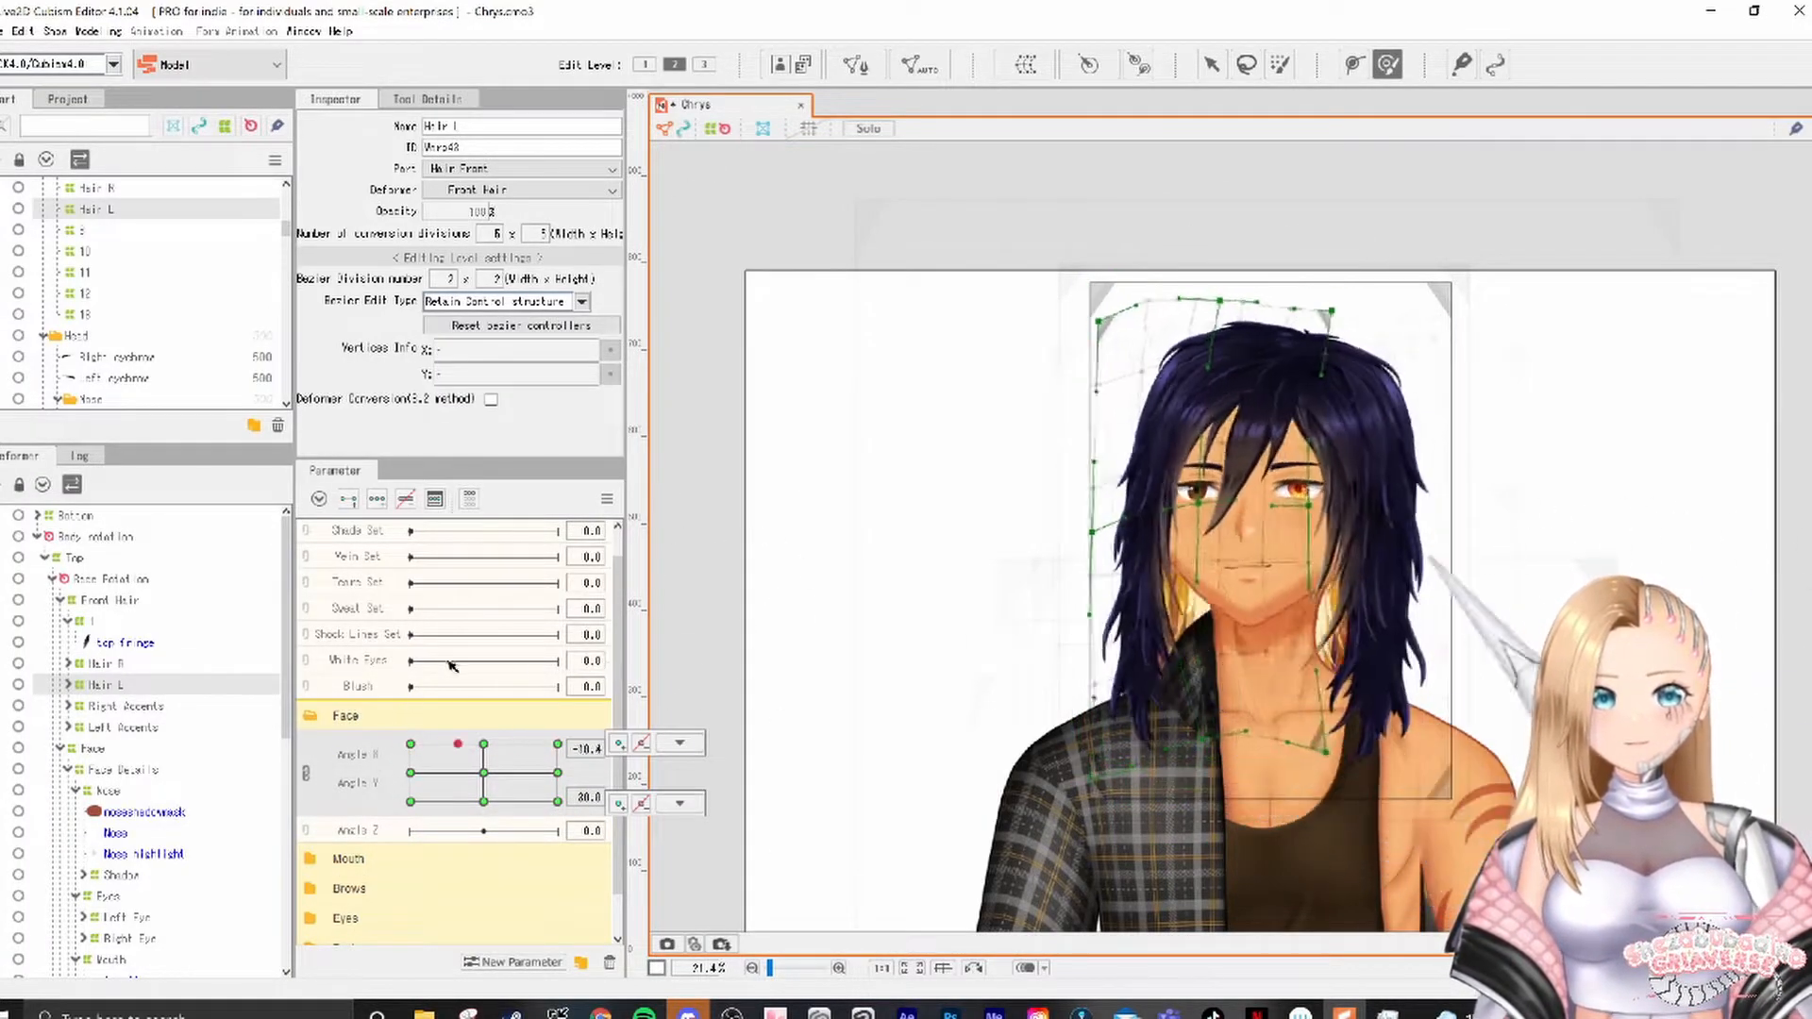
pyautogui.click(411, 801)
pyautogui.scroll(6, 1183, 676)
pyautogui.moveTo(1180, 675); pyautogui.dragTo(1032, 796)
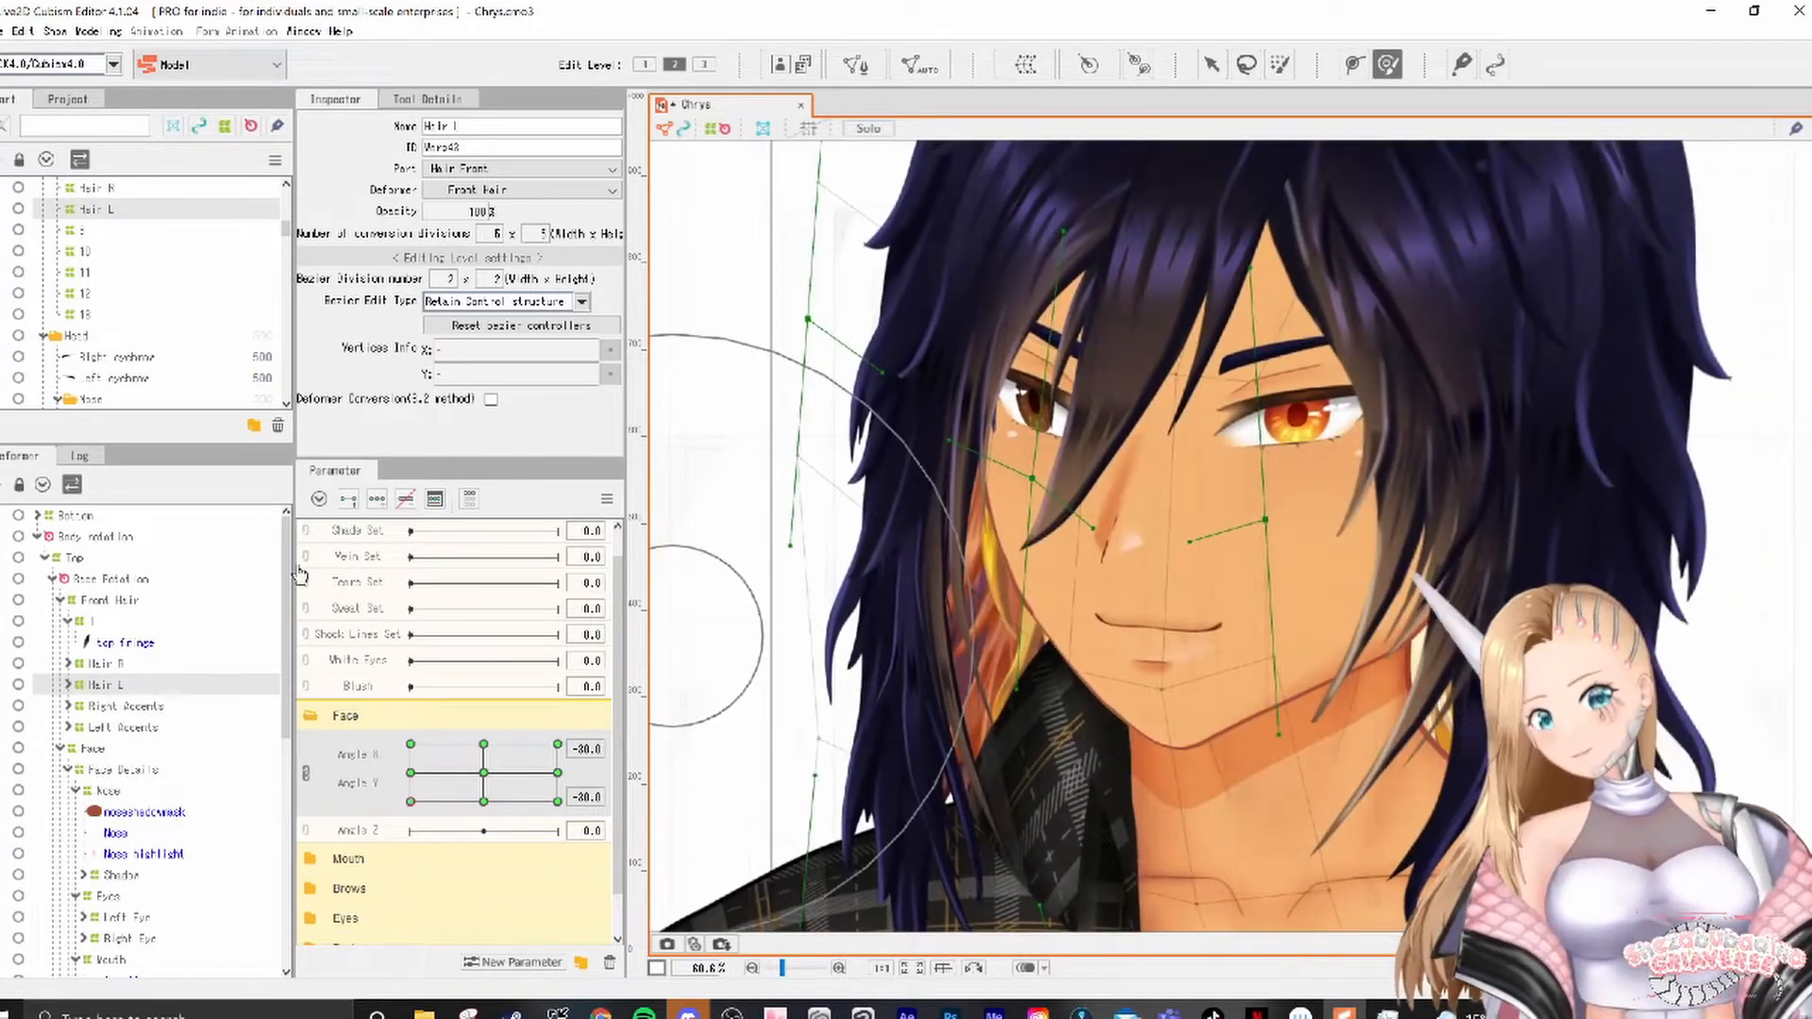
# Step: Examine the Nose deformer at the diagonal corners of Angle X and Angle Y
pyautogui.click(108, 790)
pyautogui.click(1212, 65)
pyautogui.moveTo(411, 801); pyautogui.dragTo(613, 860)
pyautogui.moveTo(557, 801); pyautogui.dragTo(395, 877)
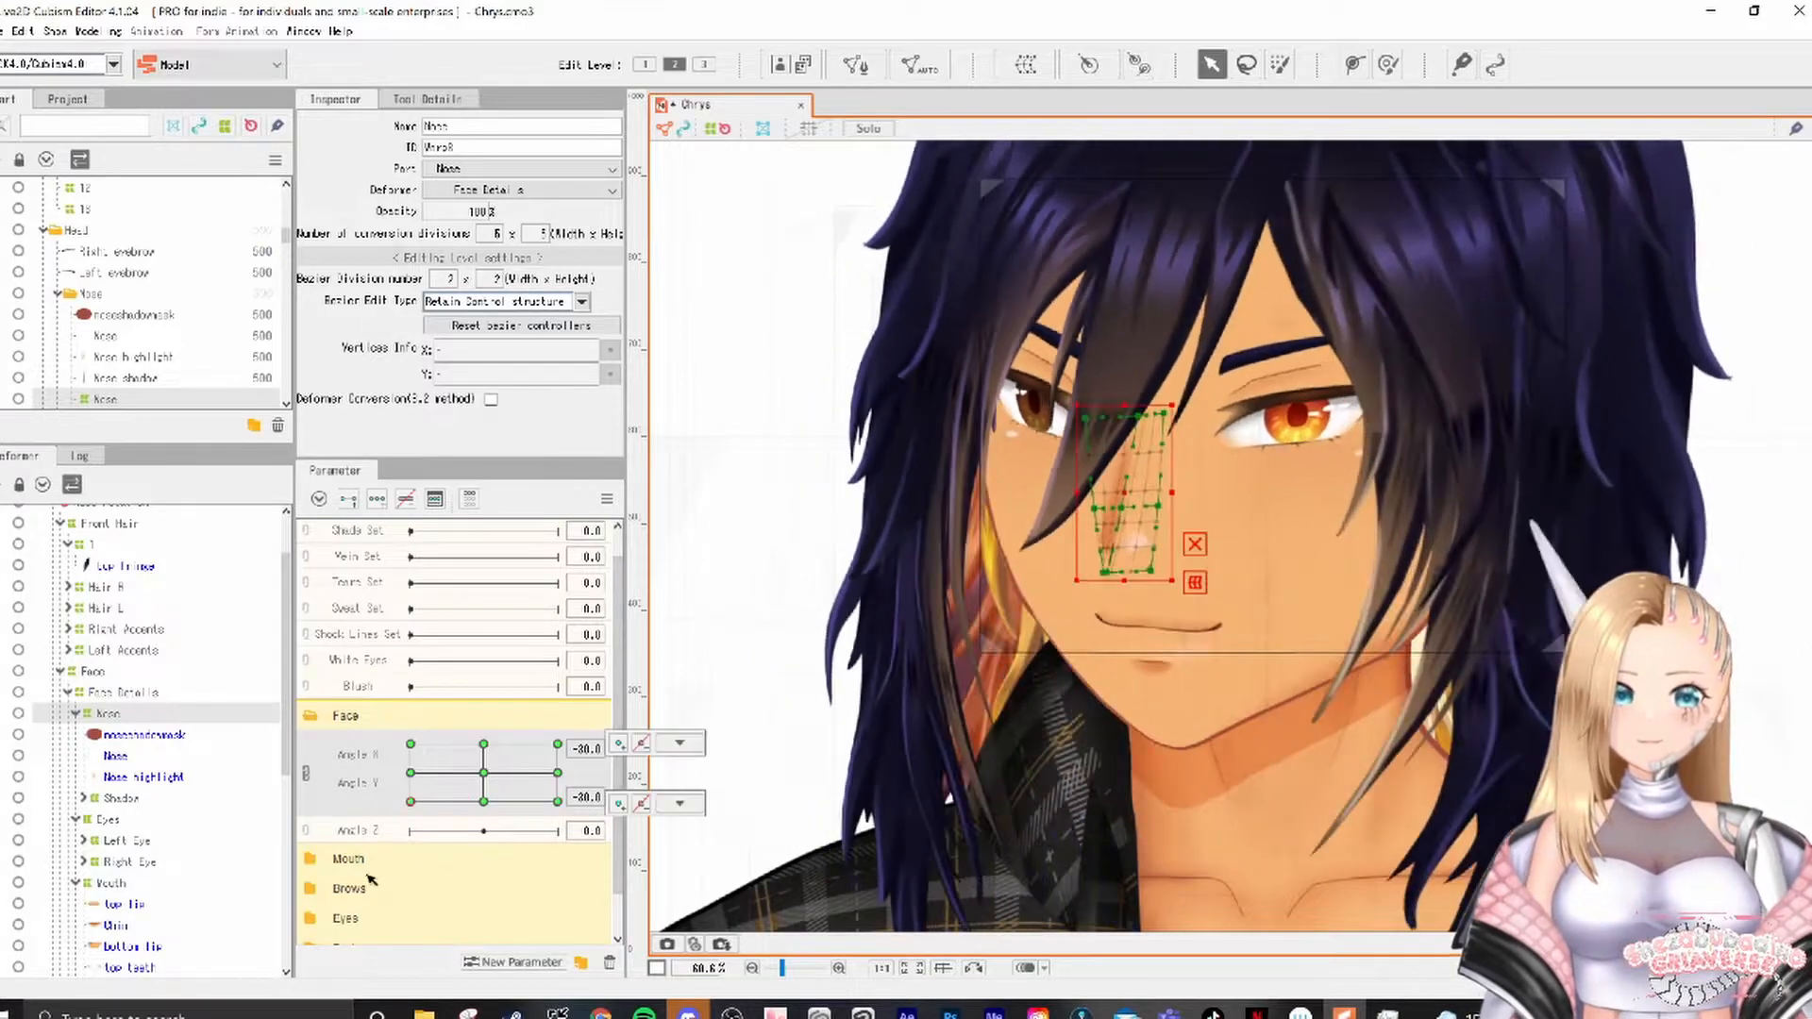
pyautogui.click(411, 744)
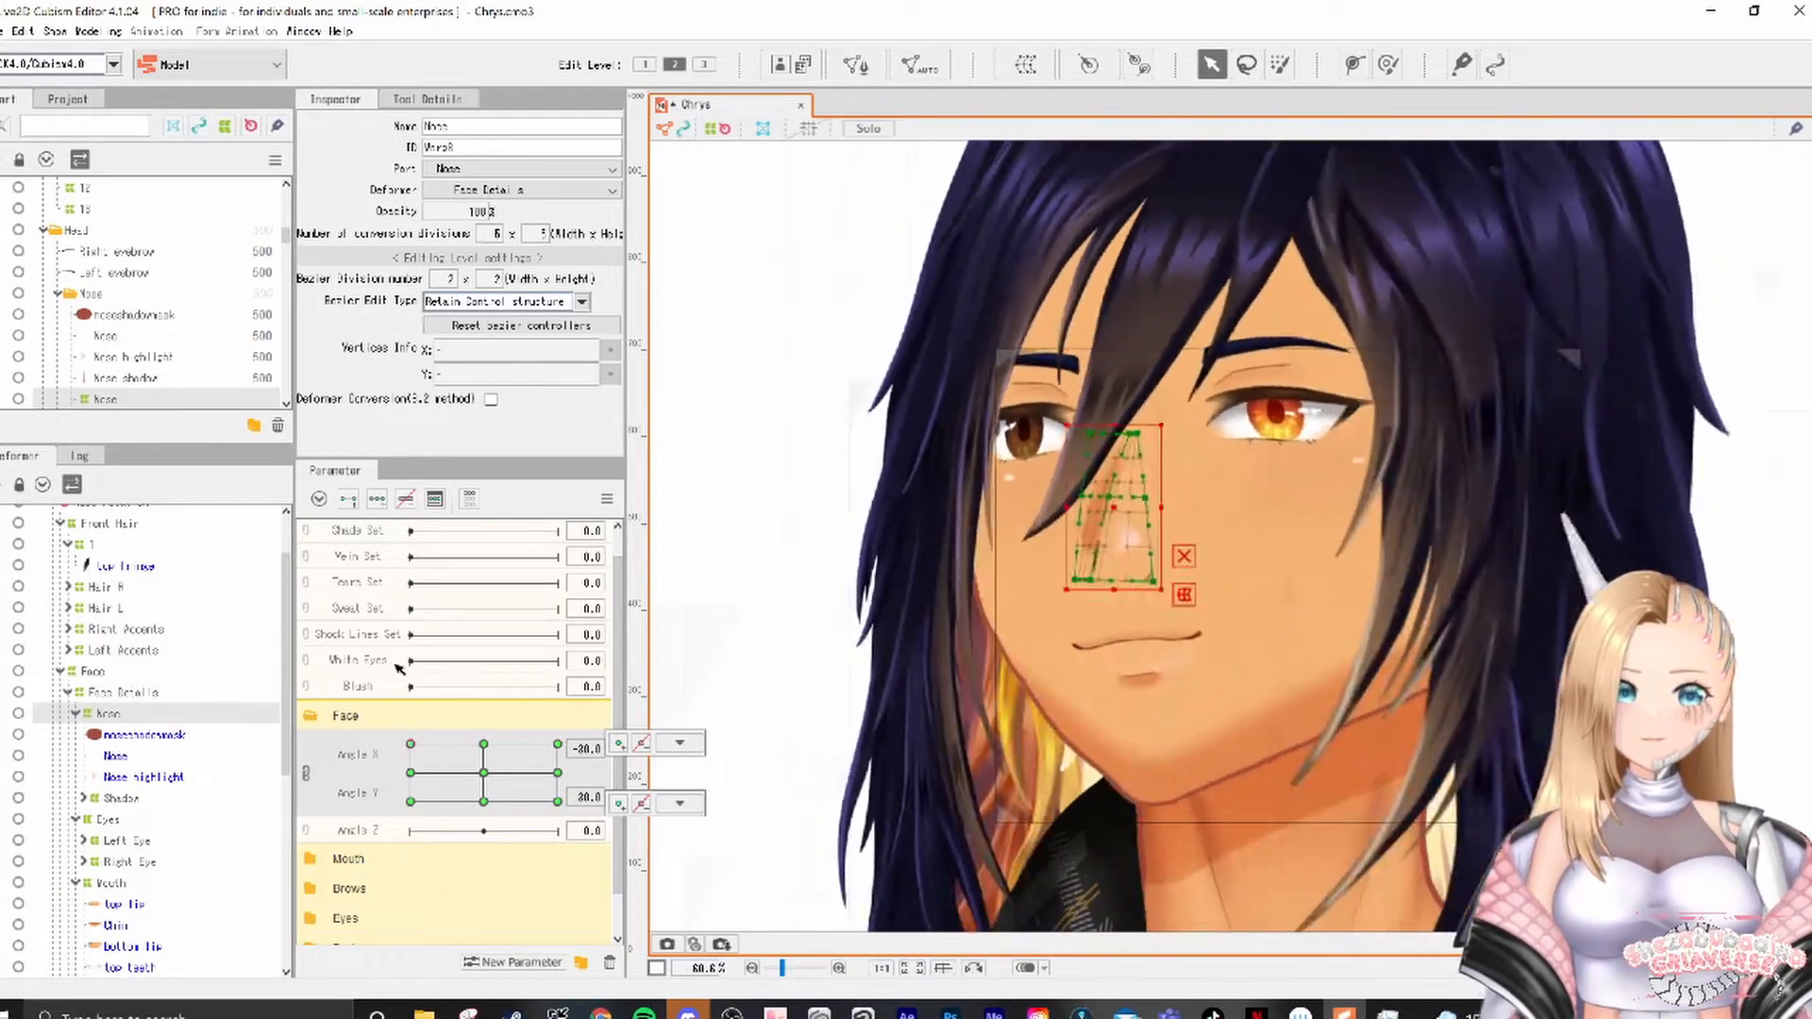
pyautogui.scroll(-3, 1113, 519)
pyautogui.click(755, 377)
pyautogui.click(411, 801)
# Step: Reset Angle X and Angle Y to 0 and save the model under the new name Chrys Rerig.cmo3
pyautogui.moveTo(411, 801); pyautogui.dragTo(483, 773)
pyautogui.hotkey('ctrl', 'shift', 's')
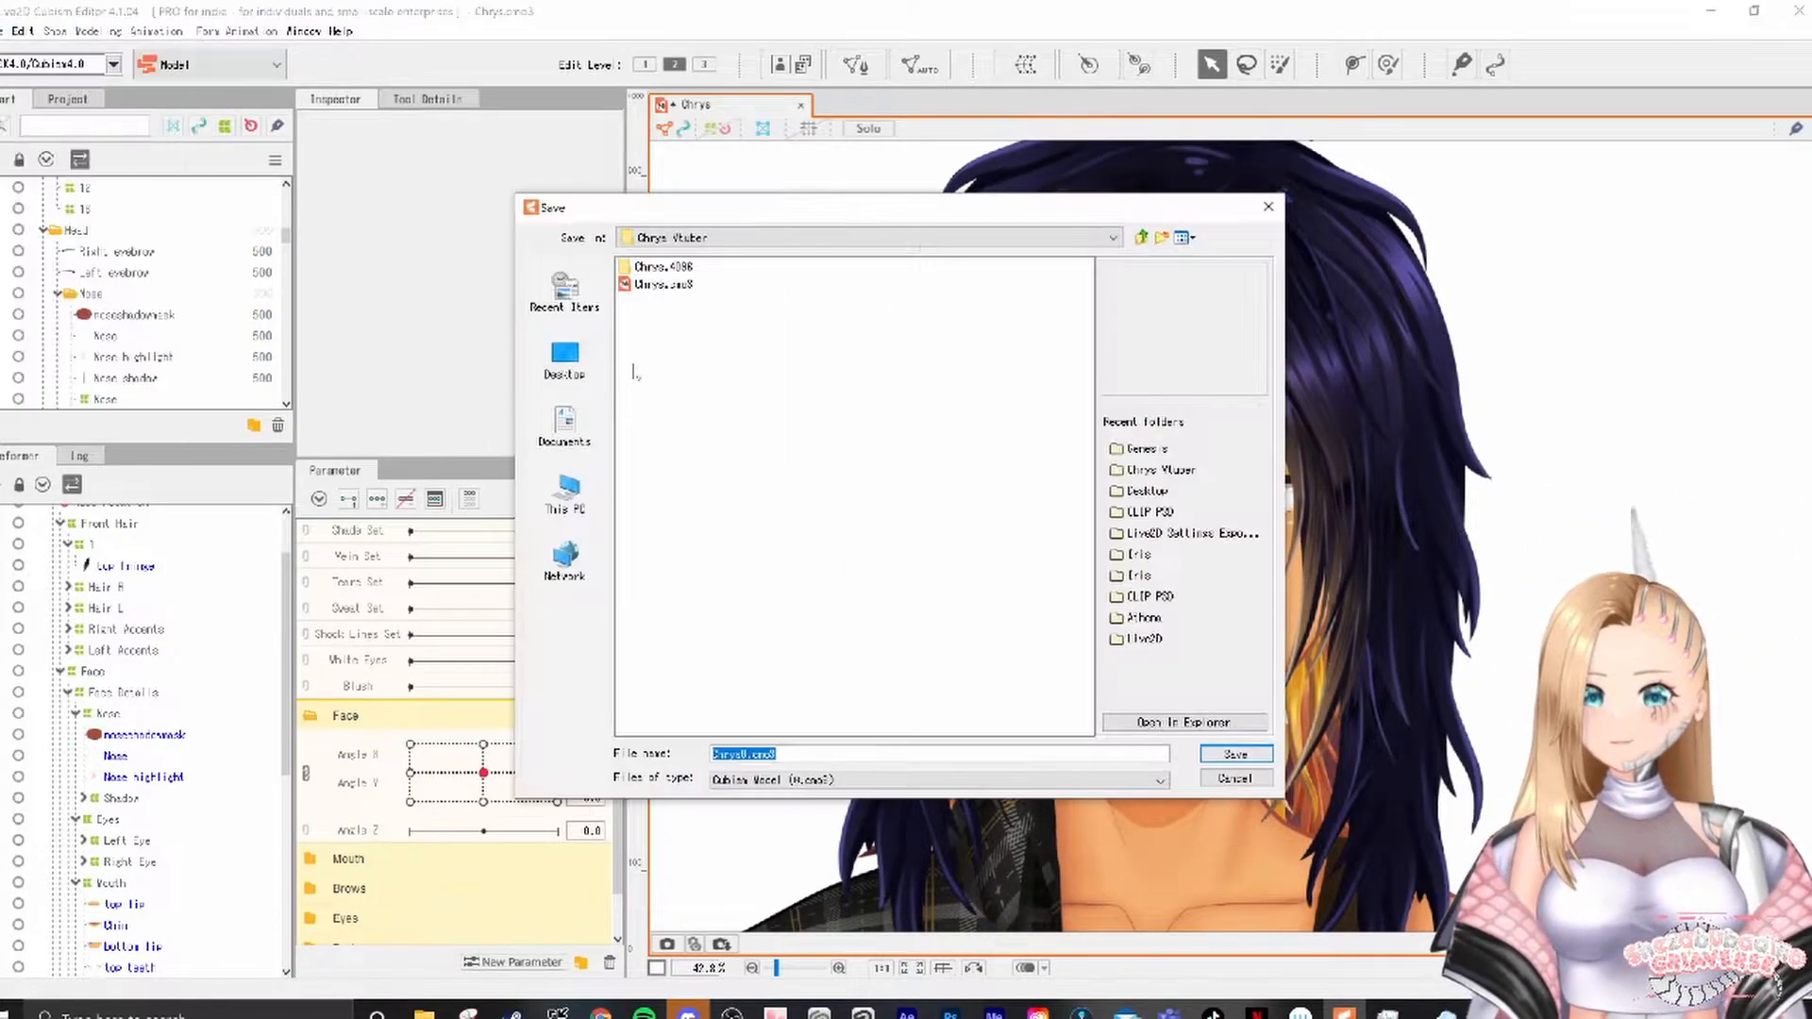
pyautogui.press('Return')
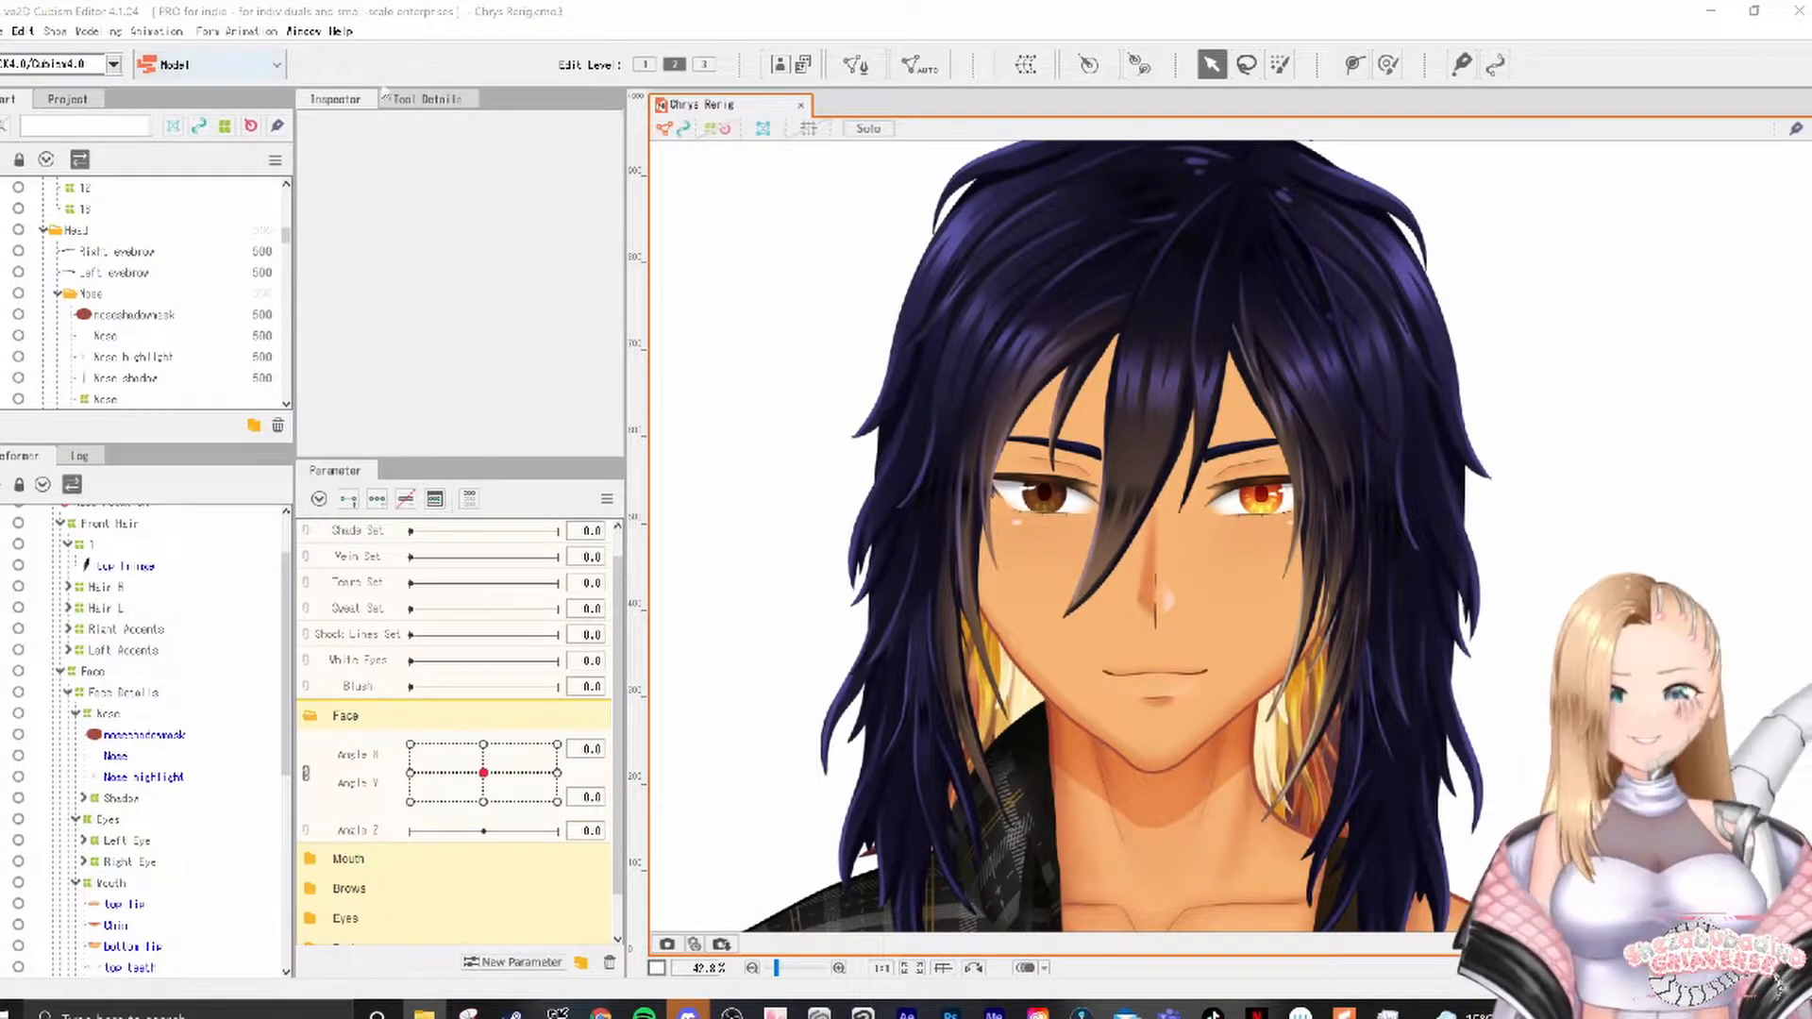
# Step: Open the recent file Chrys.cmo3 alongside the rerig, and reset the Chrys Rerig model's parameters to their default values
pyautogui.click(4, 30)
pyautogui.moveTo(121, 117)
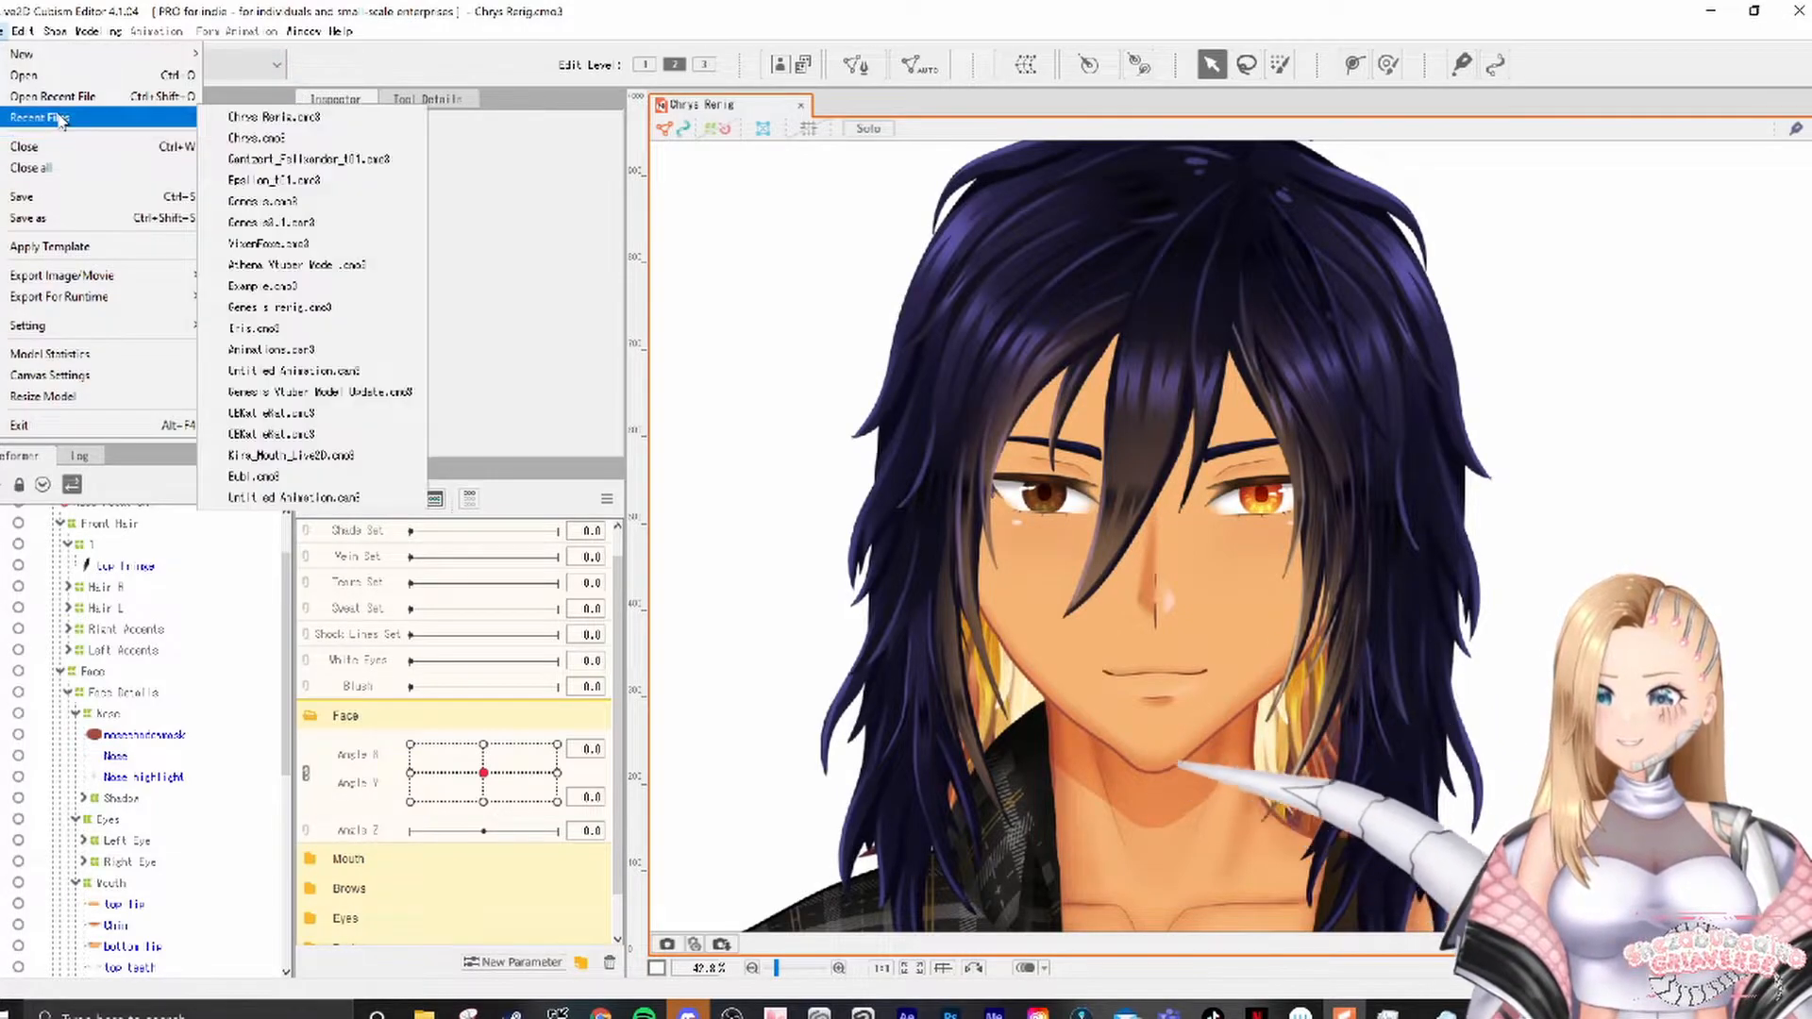
pyautogui.click(227, 139)
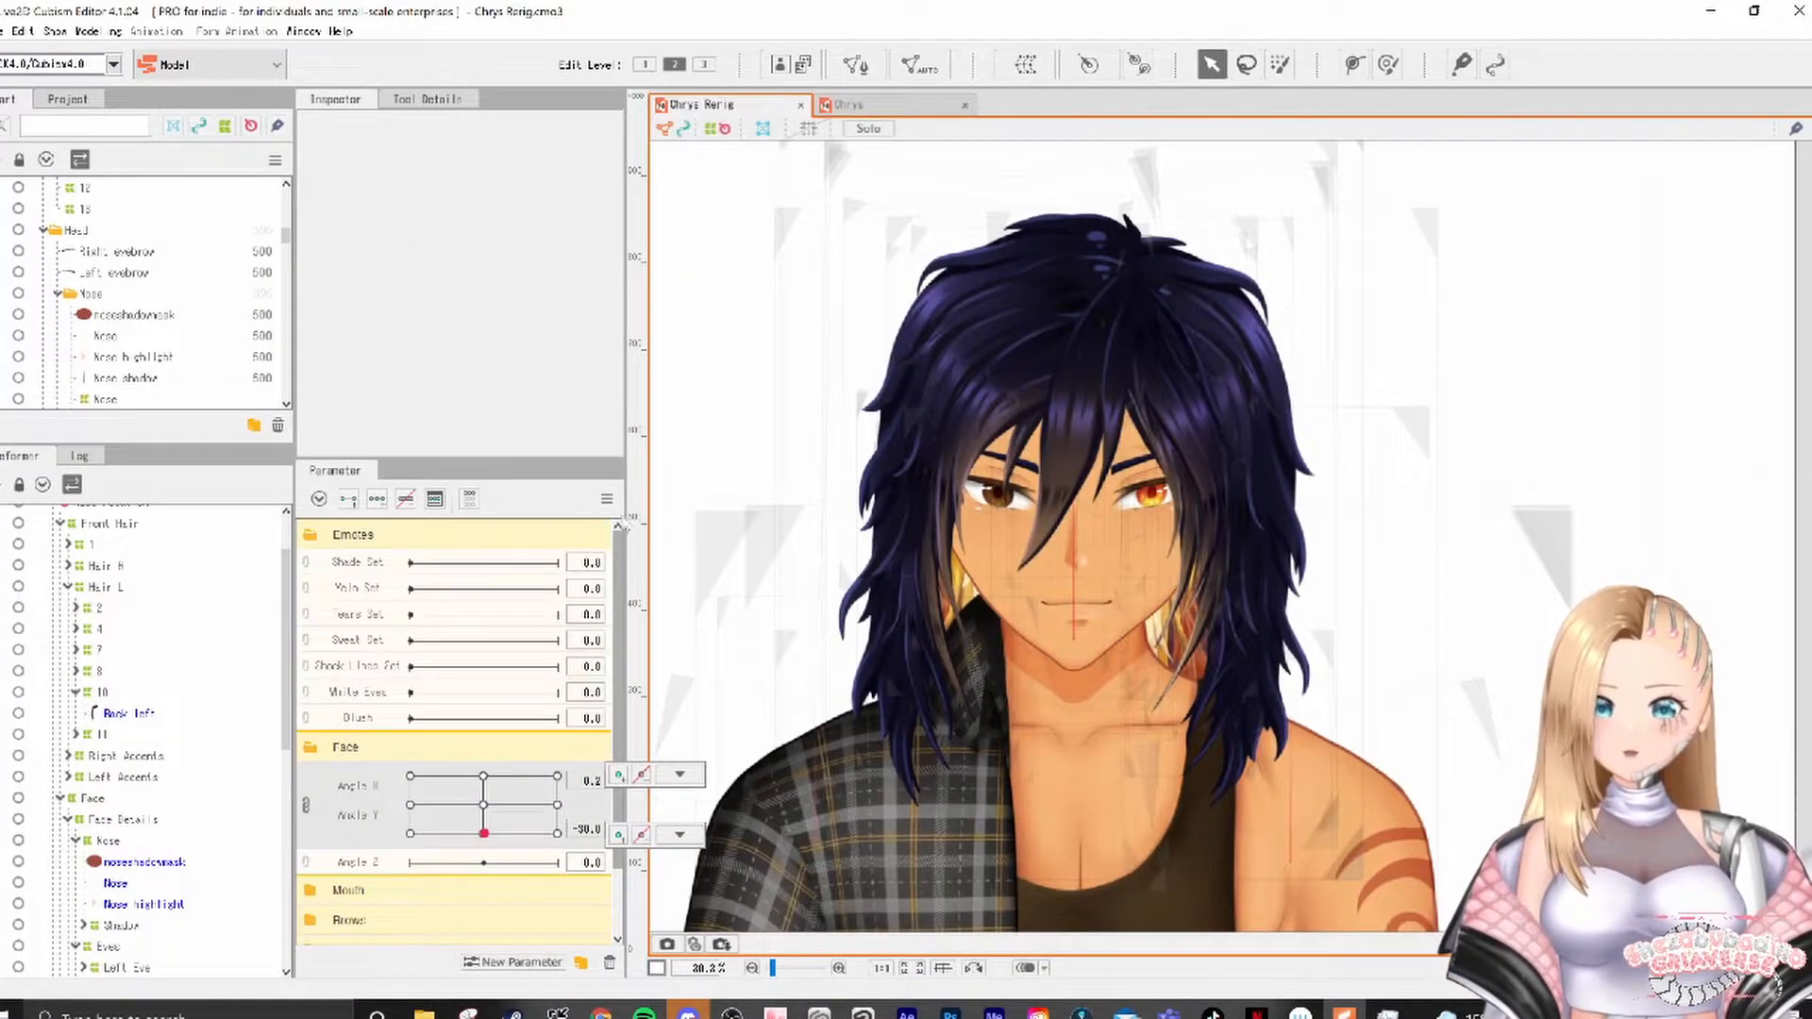
pyautogui.click(607, 499)
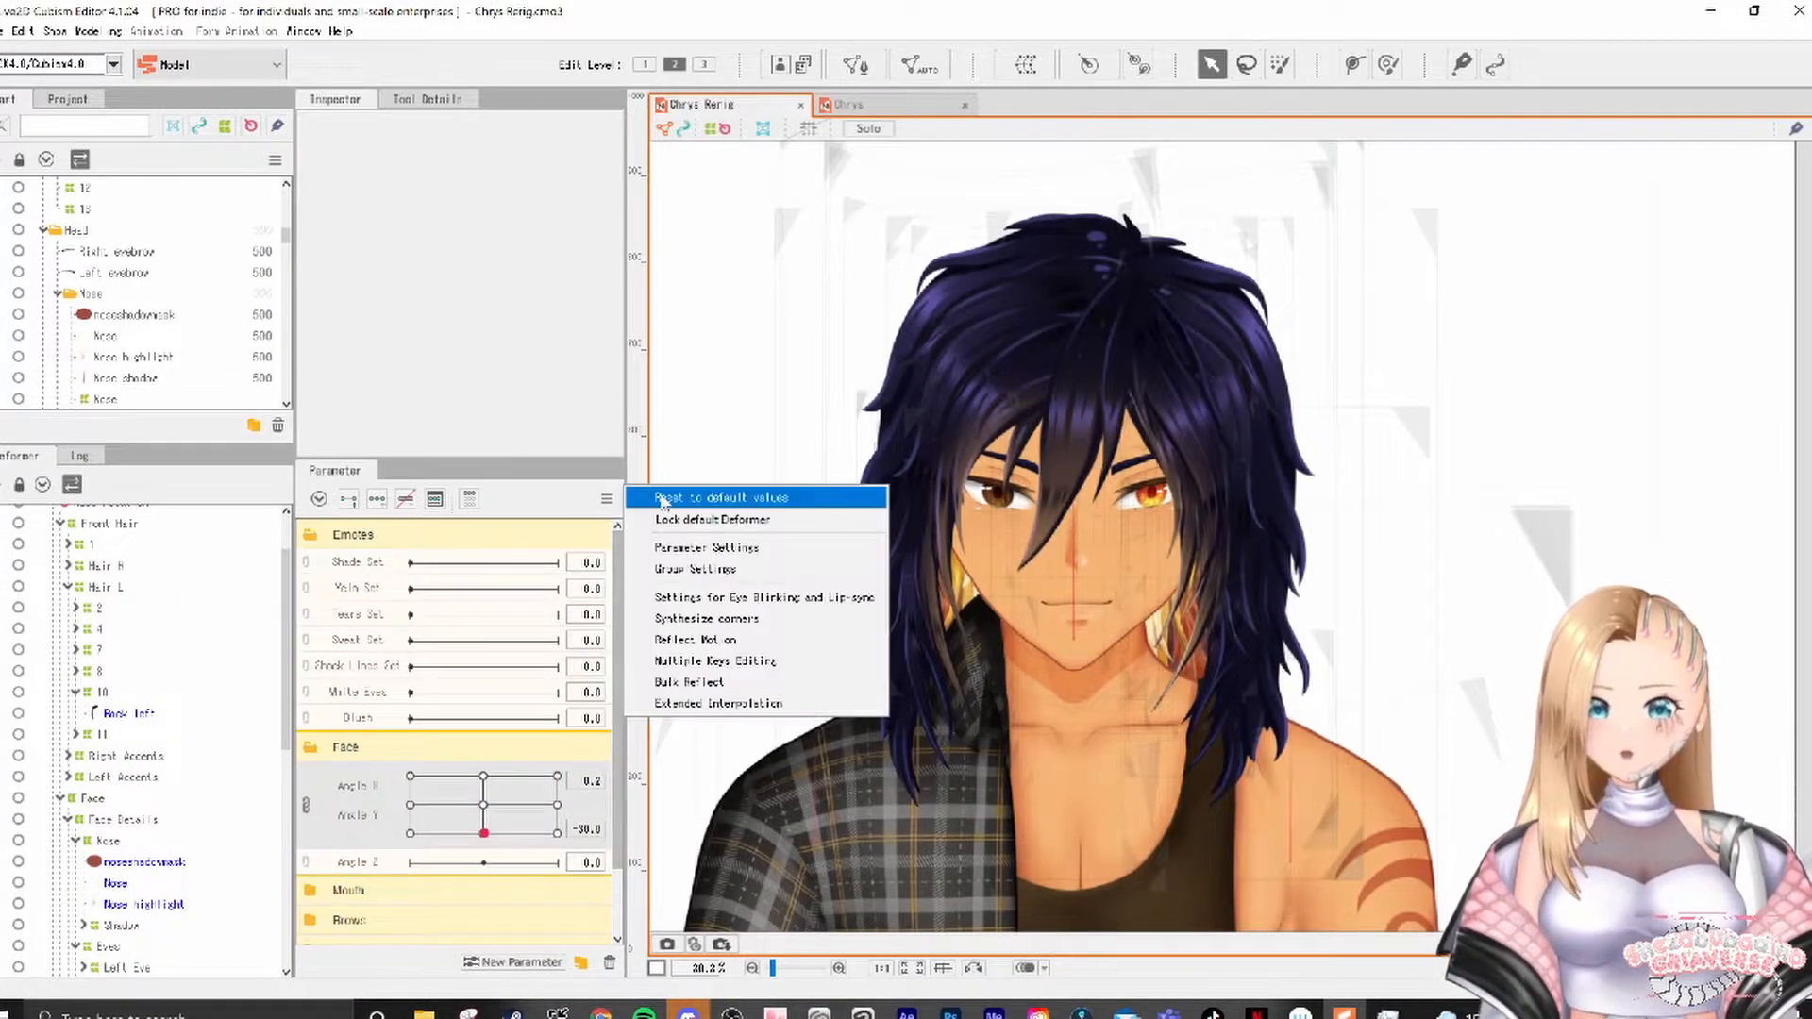
pyautogui.click(670, 498)
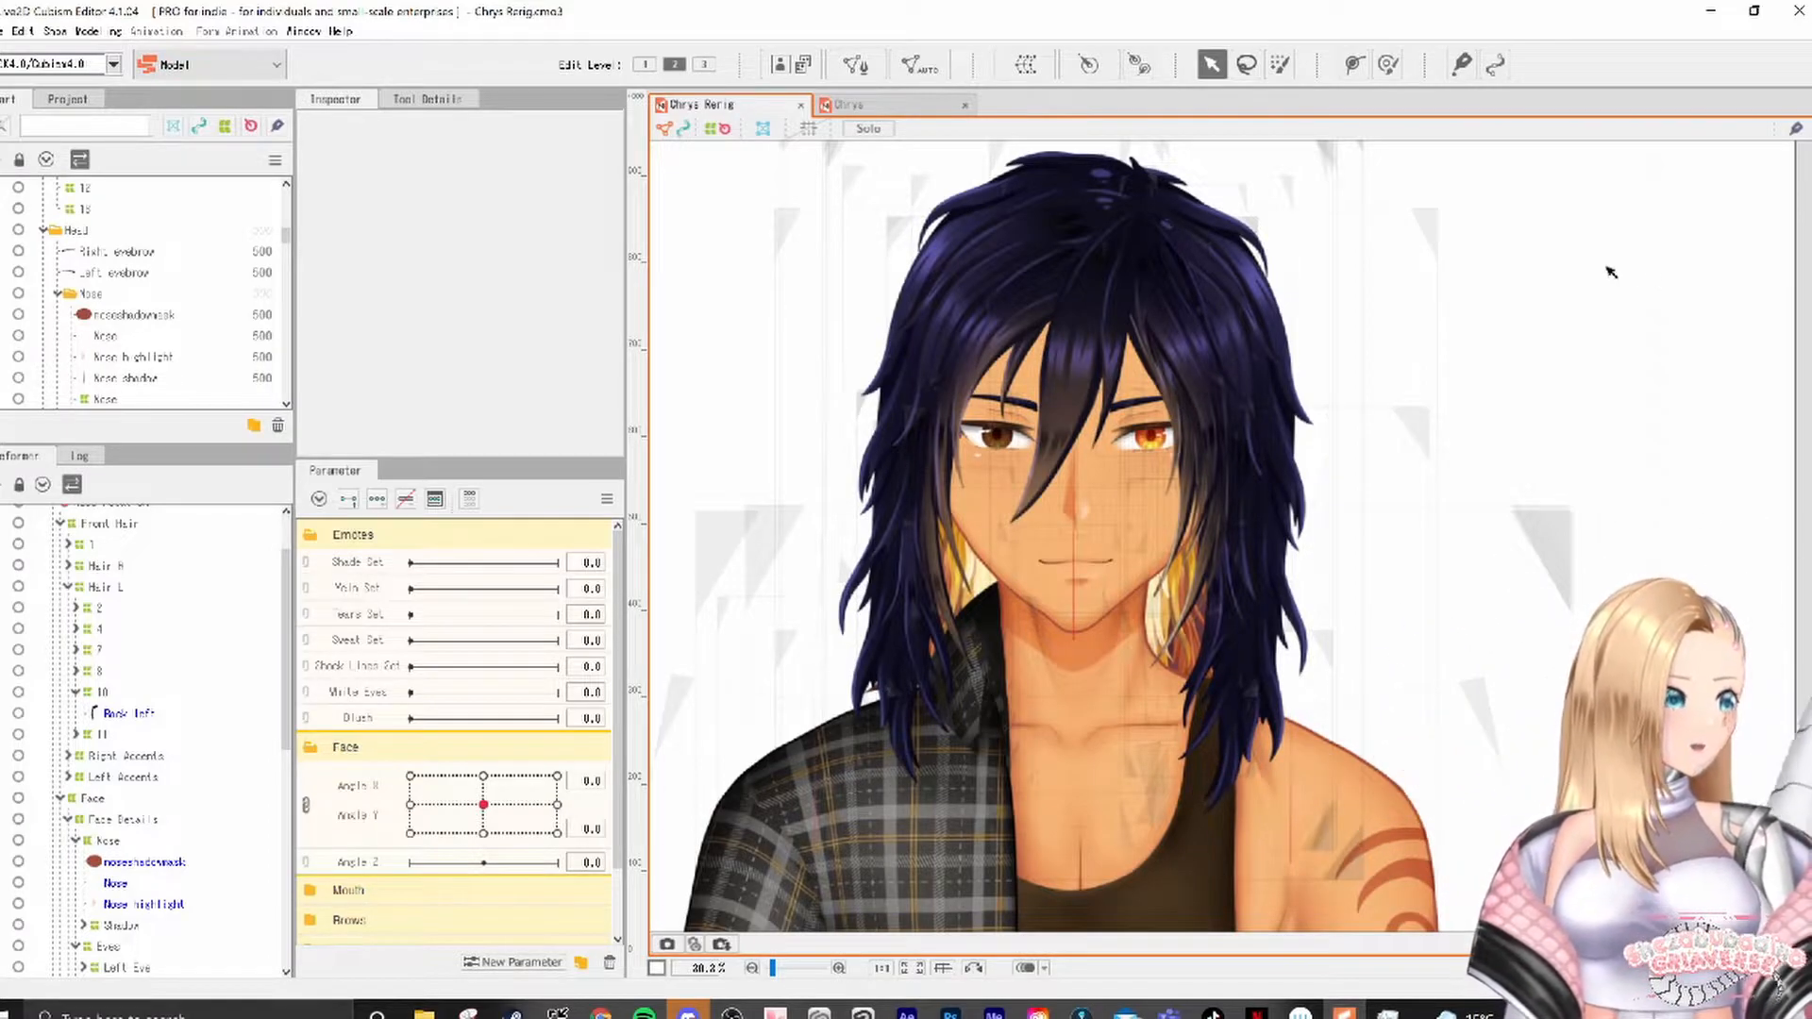
# Step: Locate the Back Hair deformer with its accent deformers and nest it under the Front Hair deformer
pyautogui.scroll(-10, 151, 854)
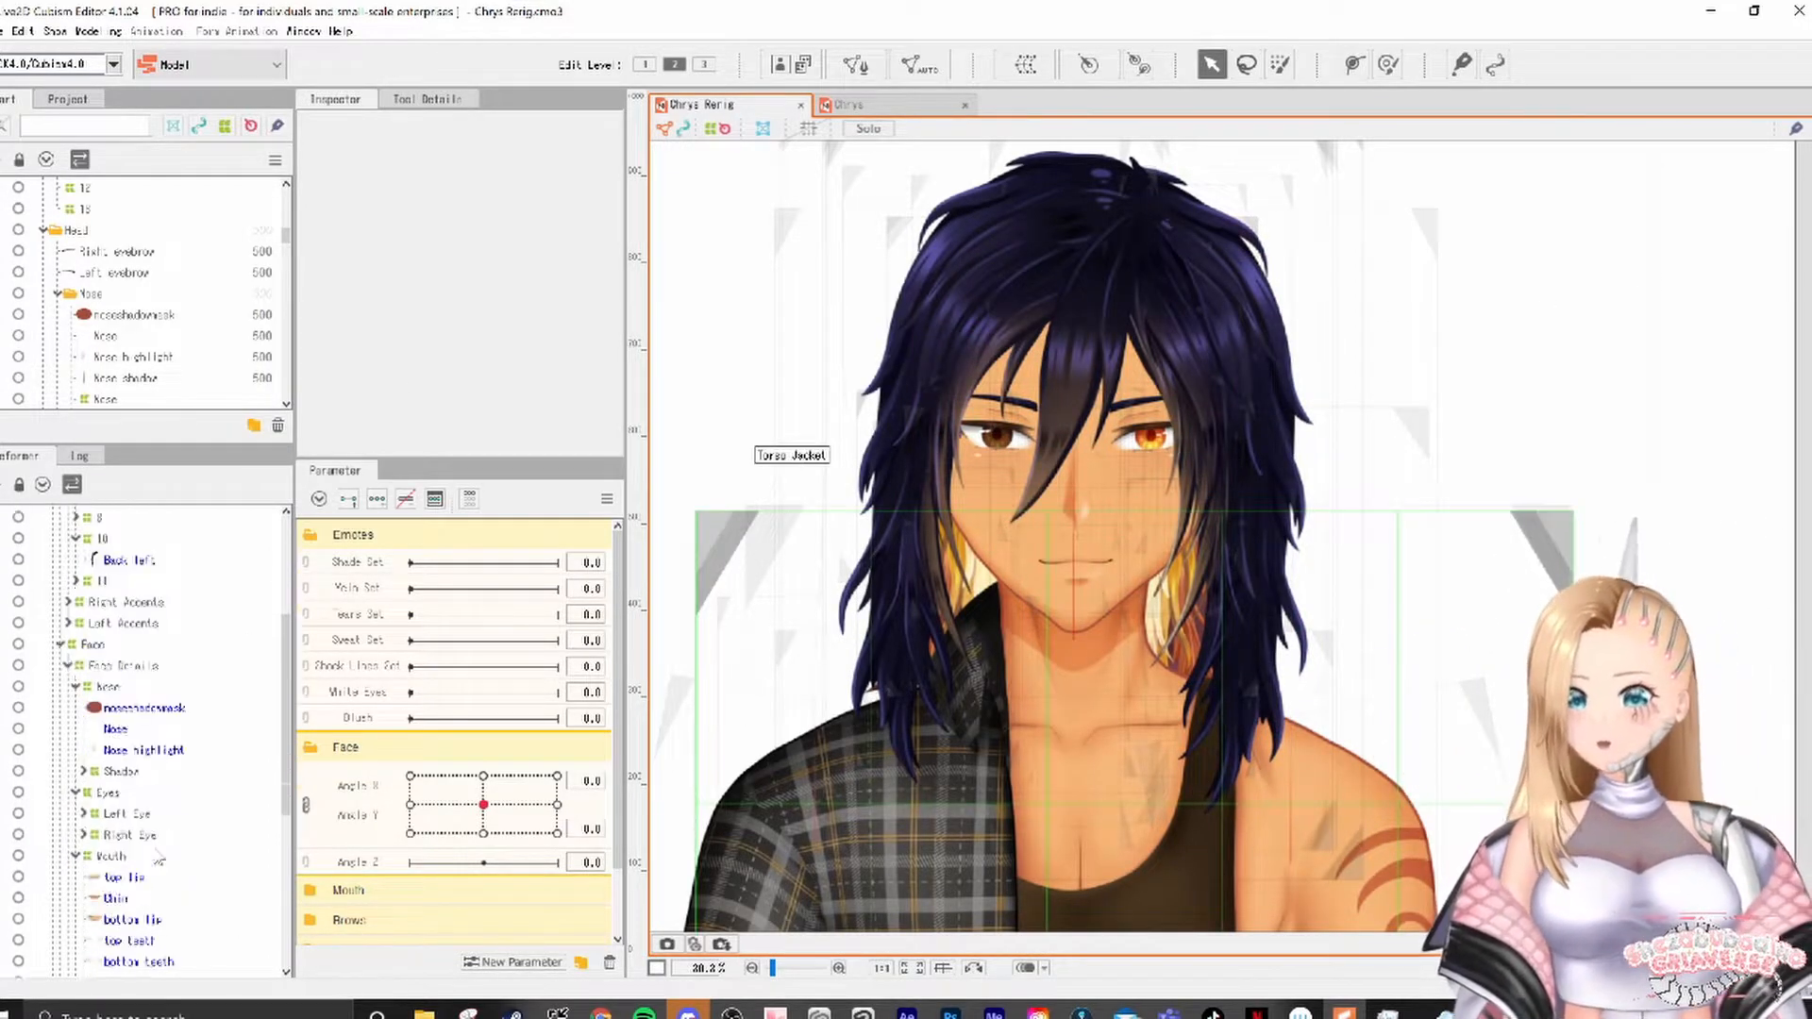
pyautogui.scroll(10, 151, 736)
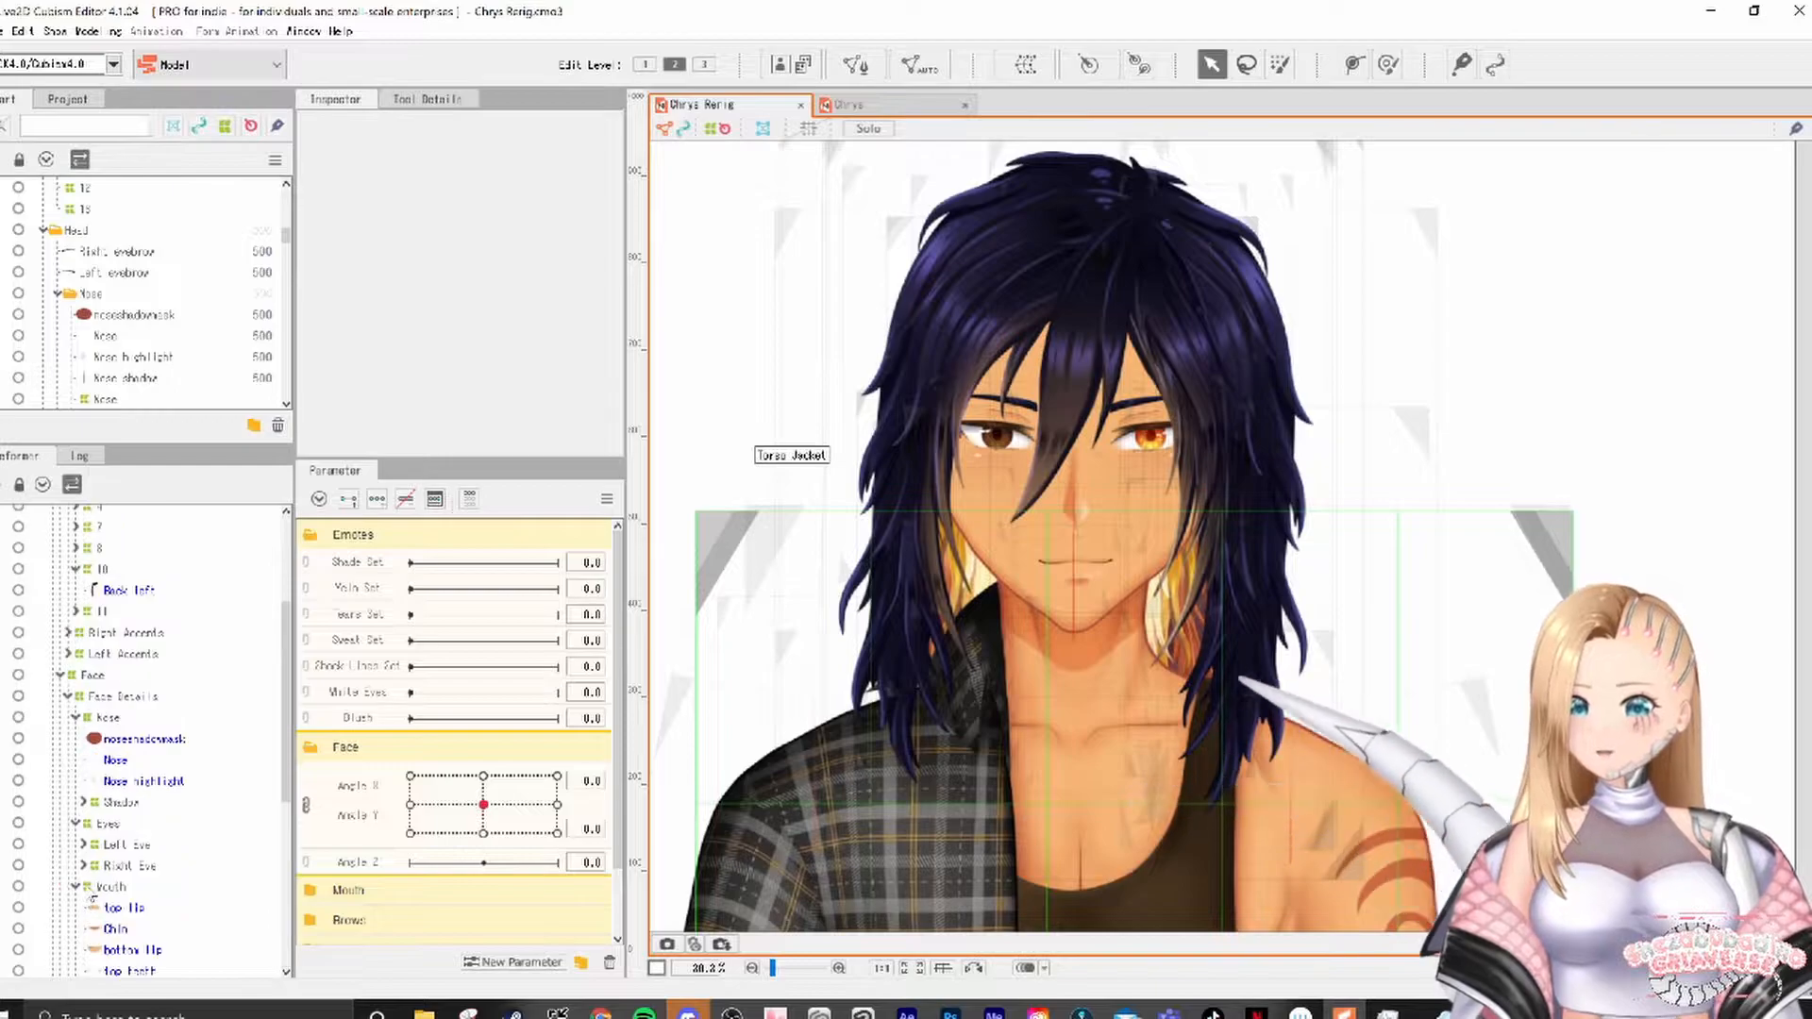
pyautogui.scroll(-10, 85, 363)
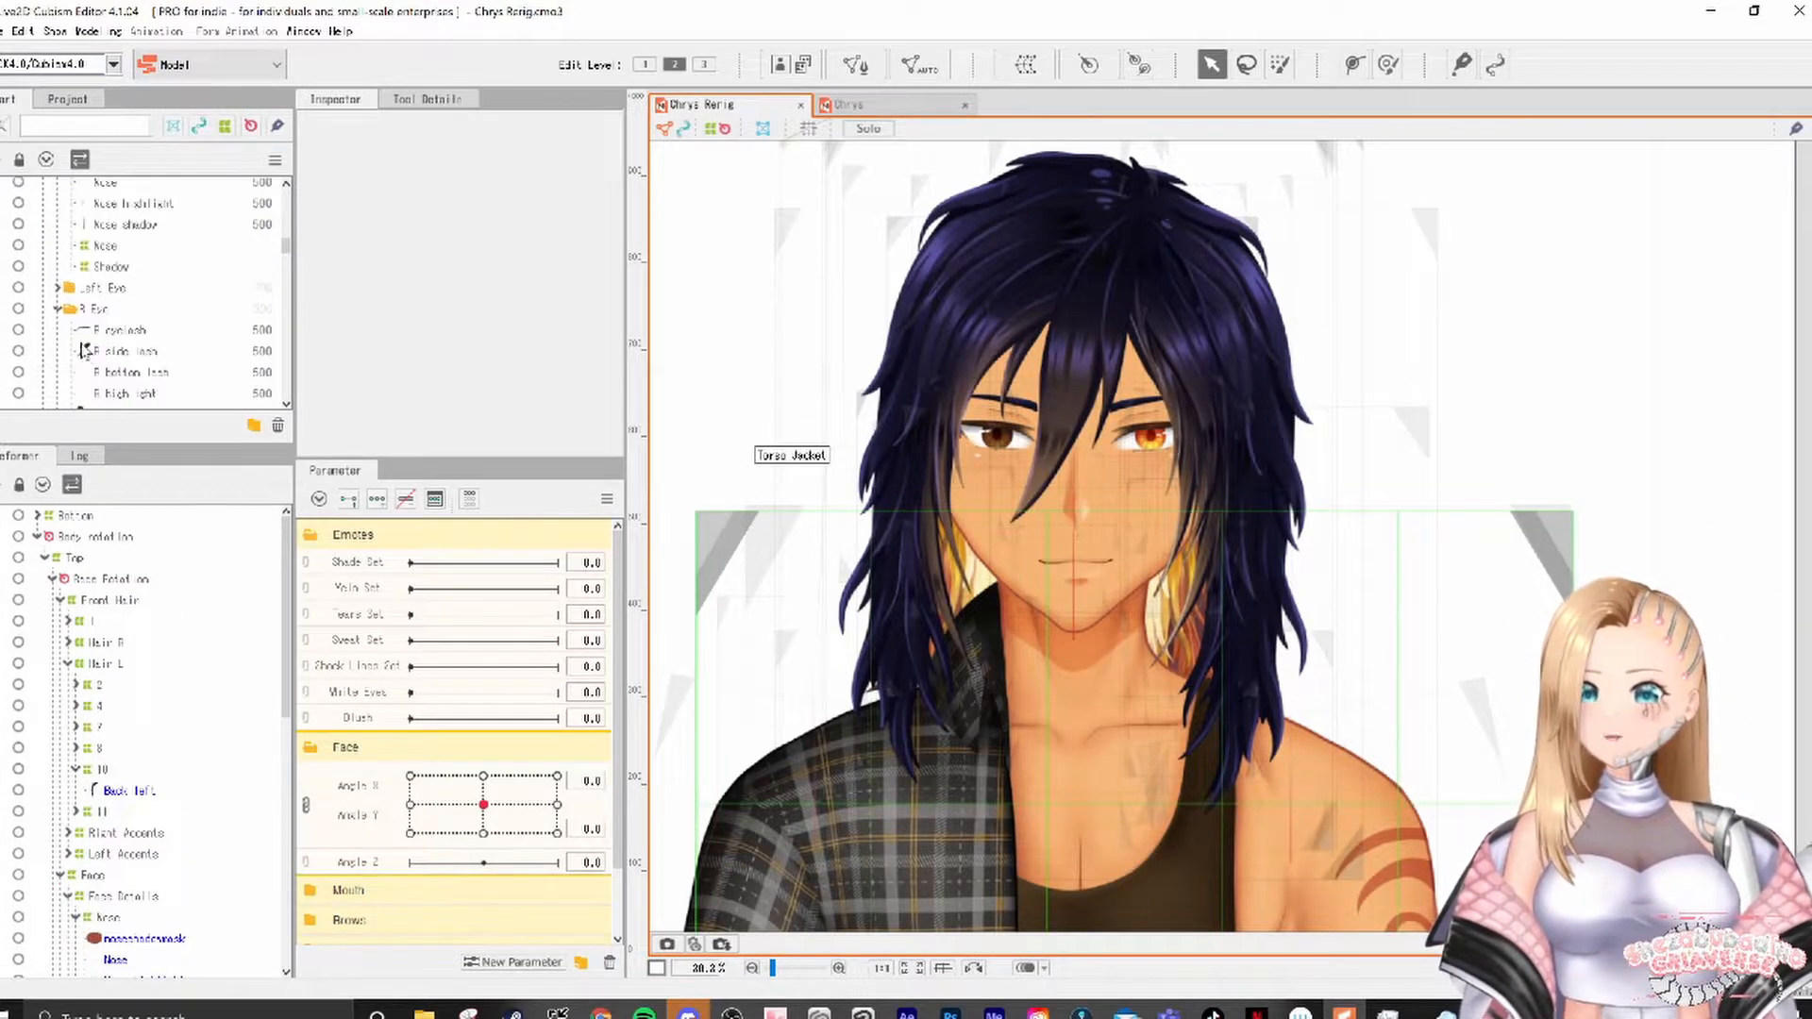
pyautogui.scroll(-5, 83, 351)
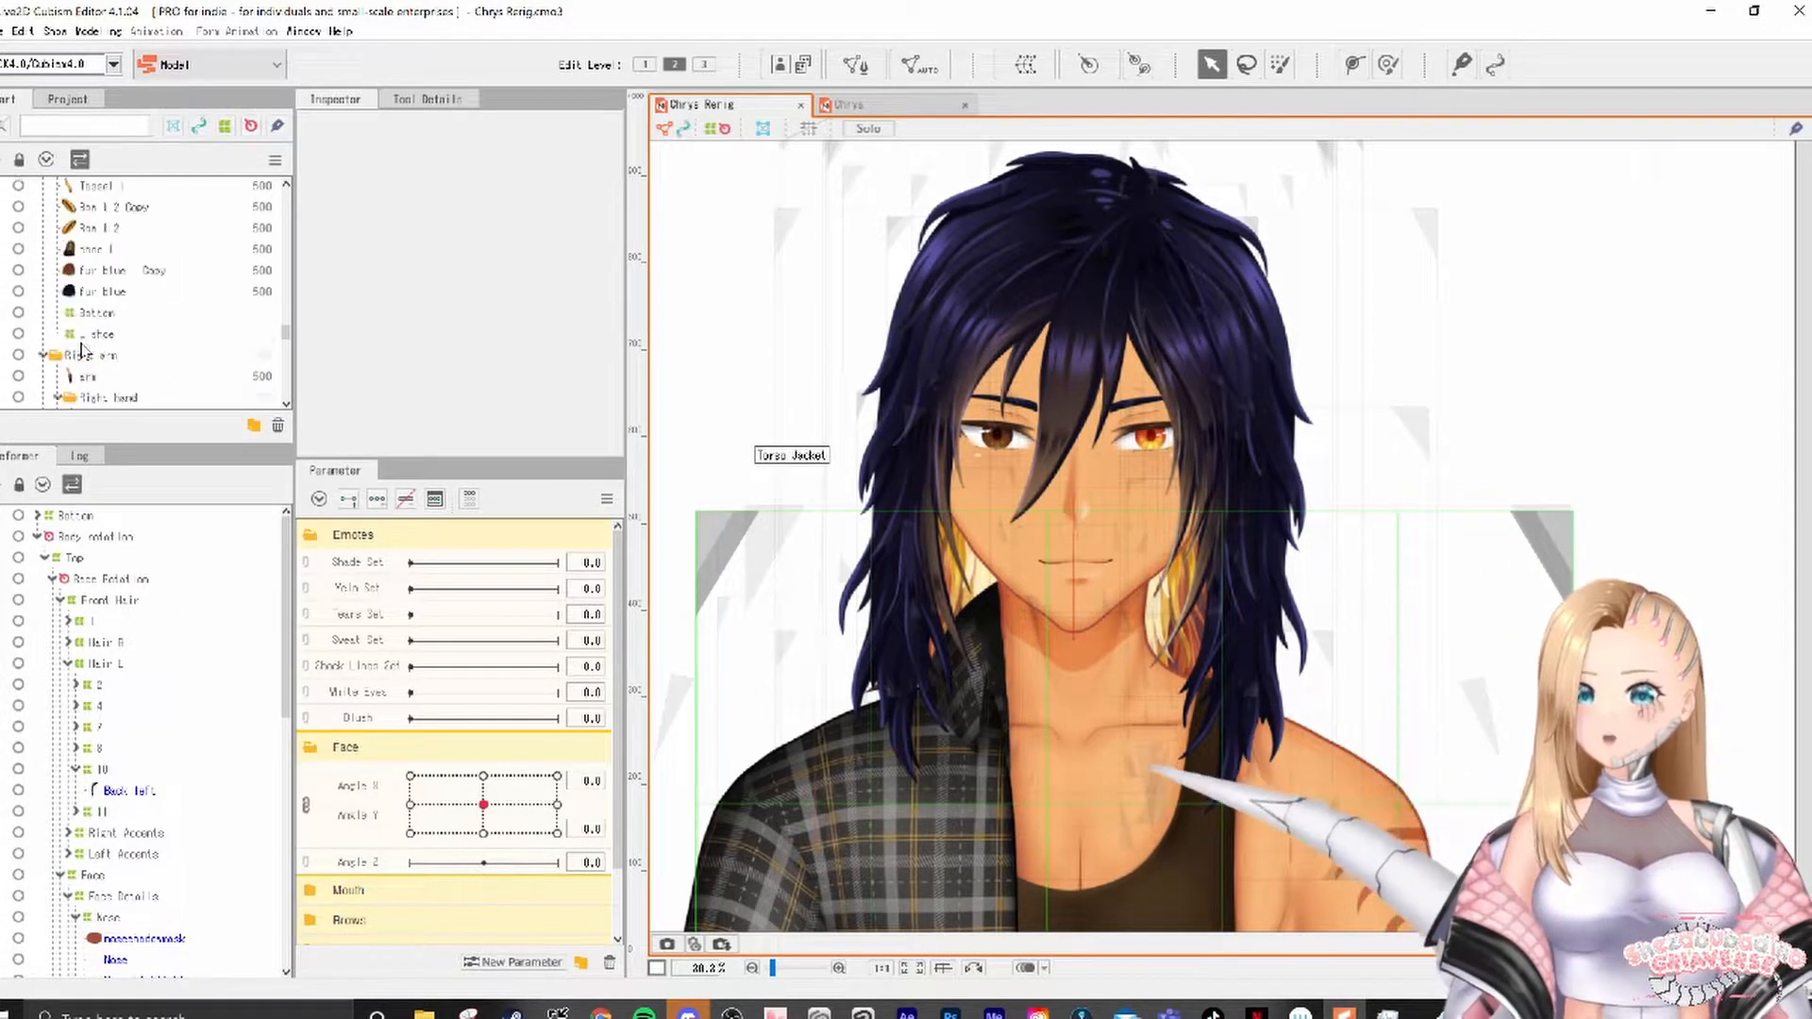
pyautogui.scroll(-1, 80, 311)
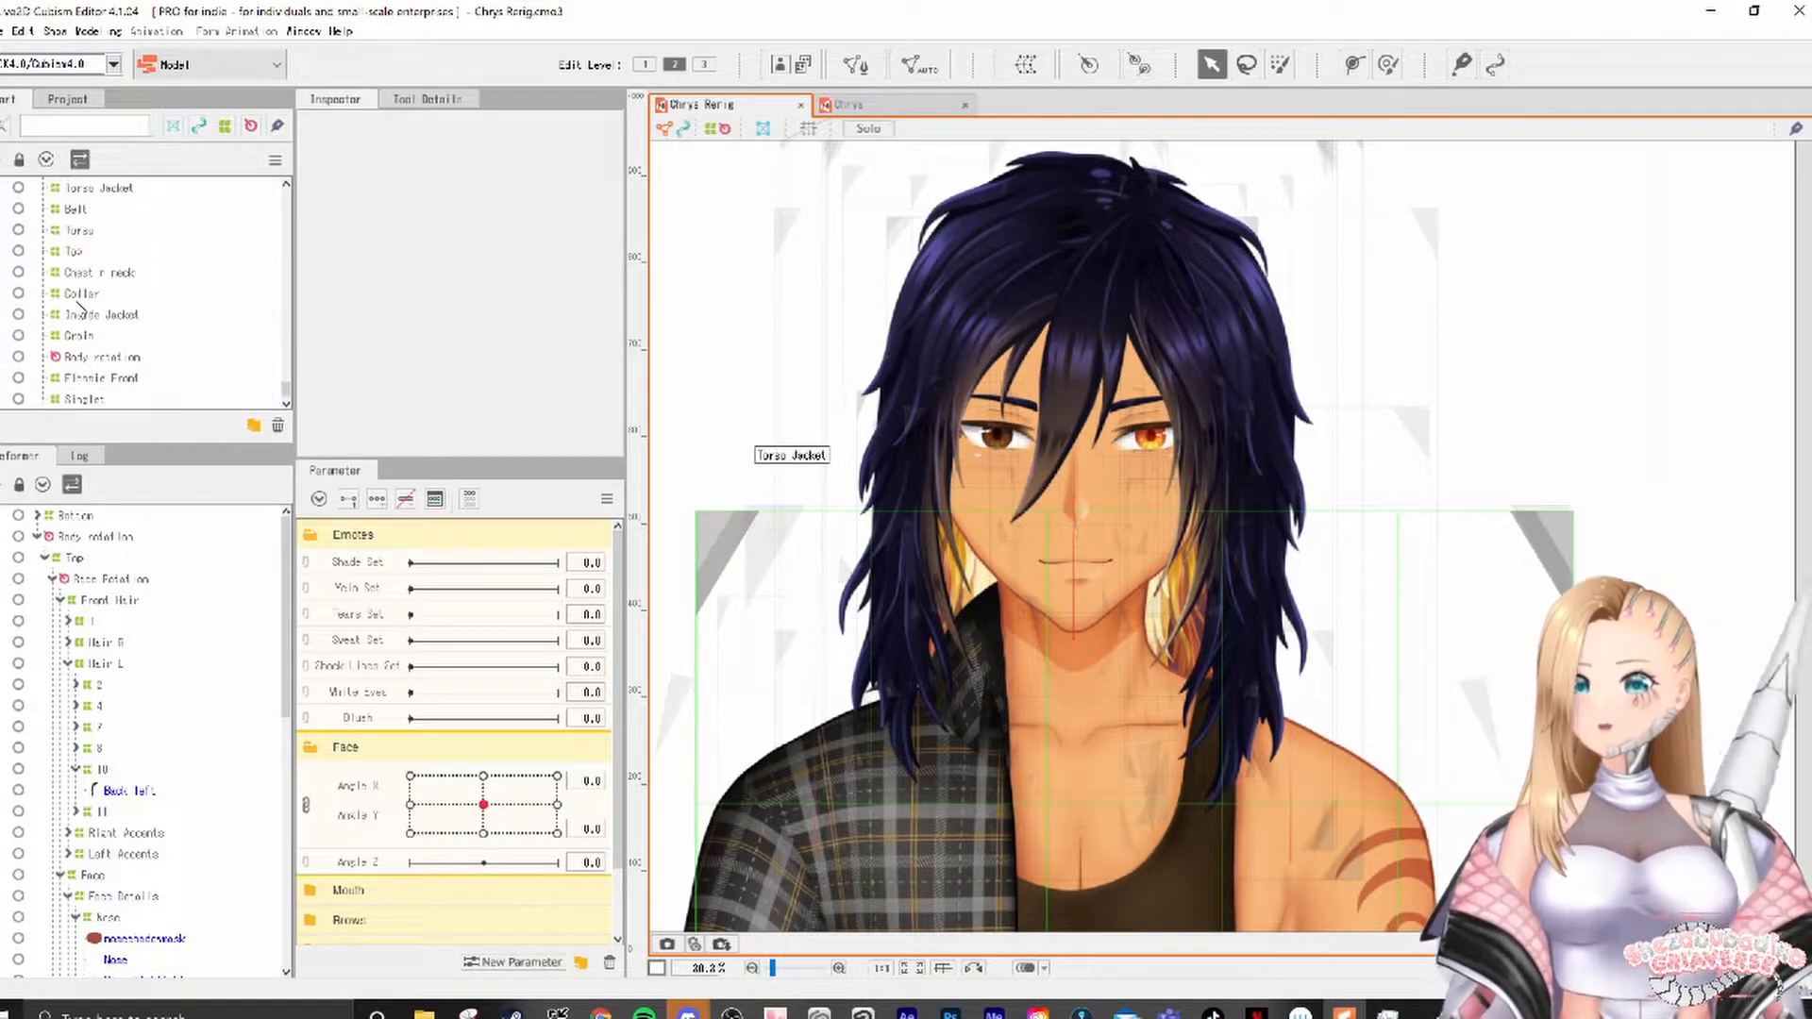
pyautogui.click(68, 663)
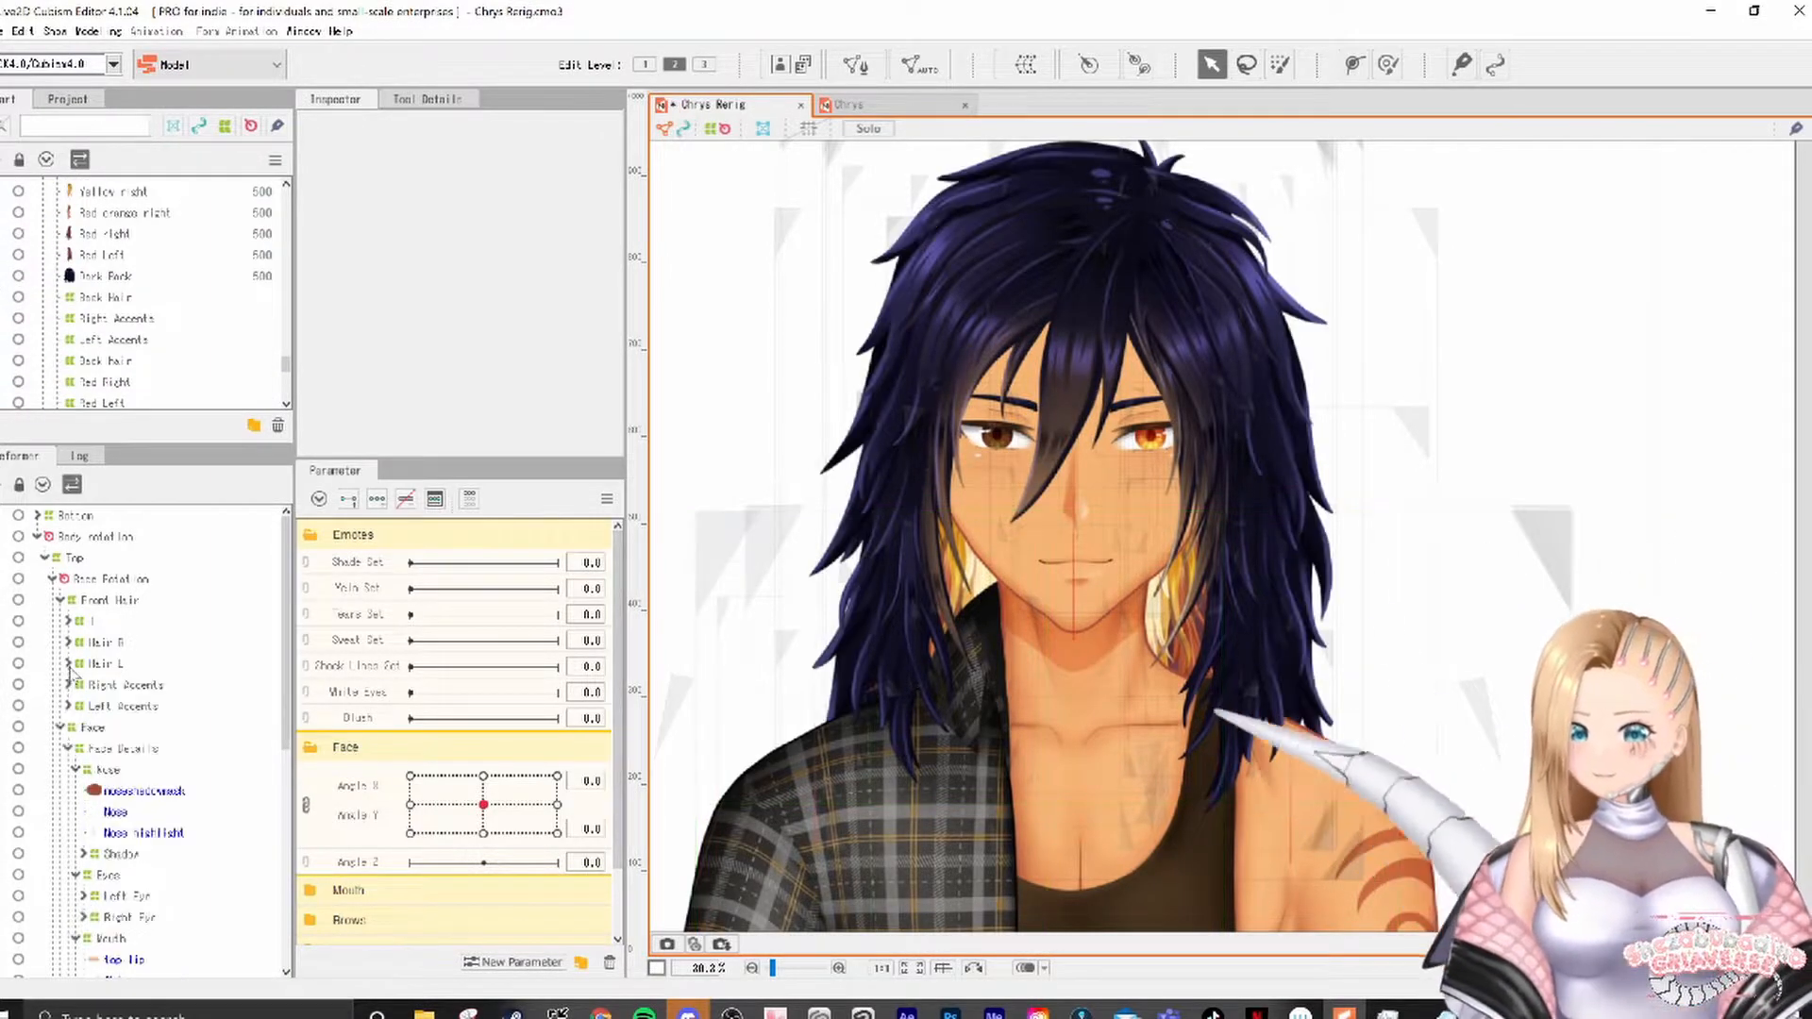
pyautogui.click(106, 600)
pyautogui.scroll(-7, 101, 623)
pyautogui.moveTo(109, 834); pyautogui.dragTo(92, 677)
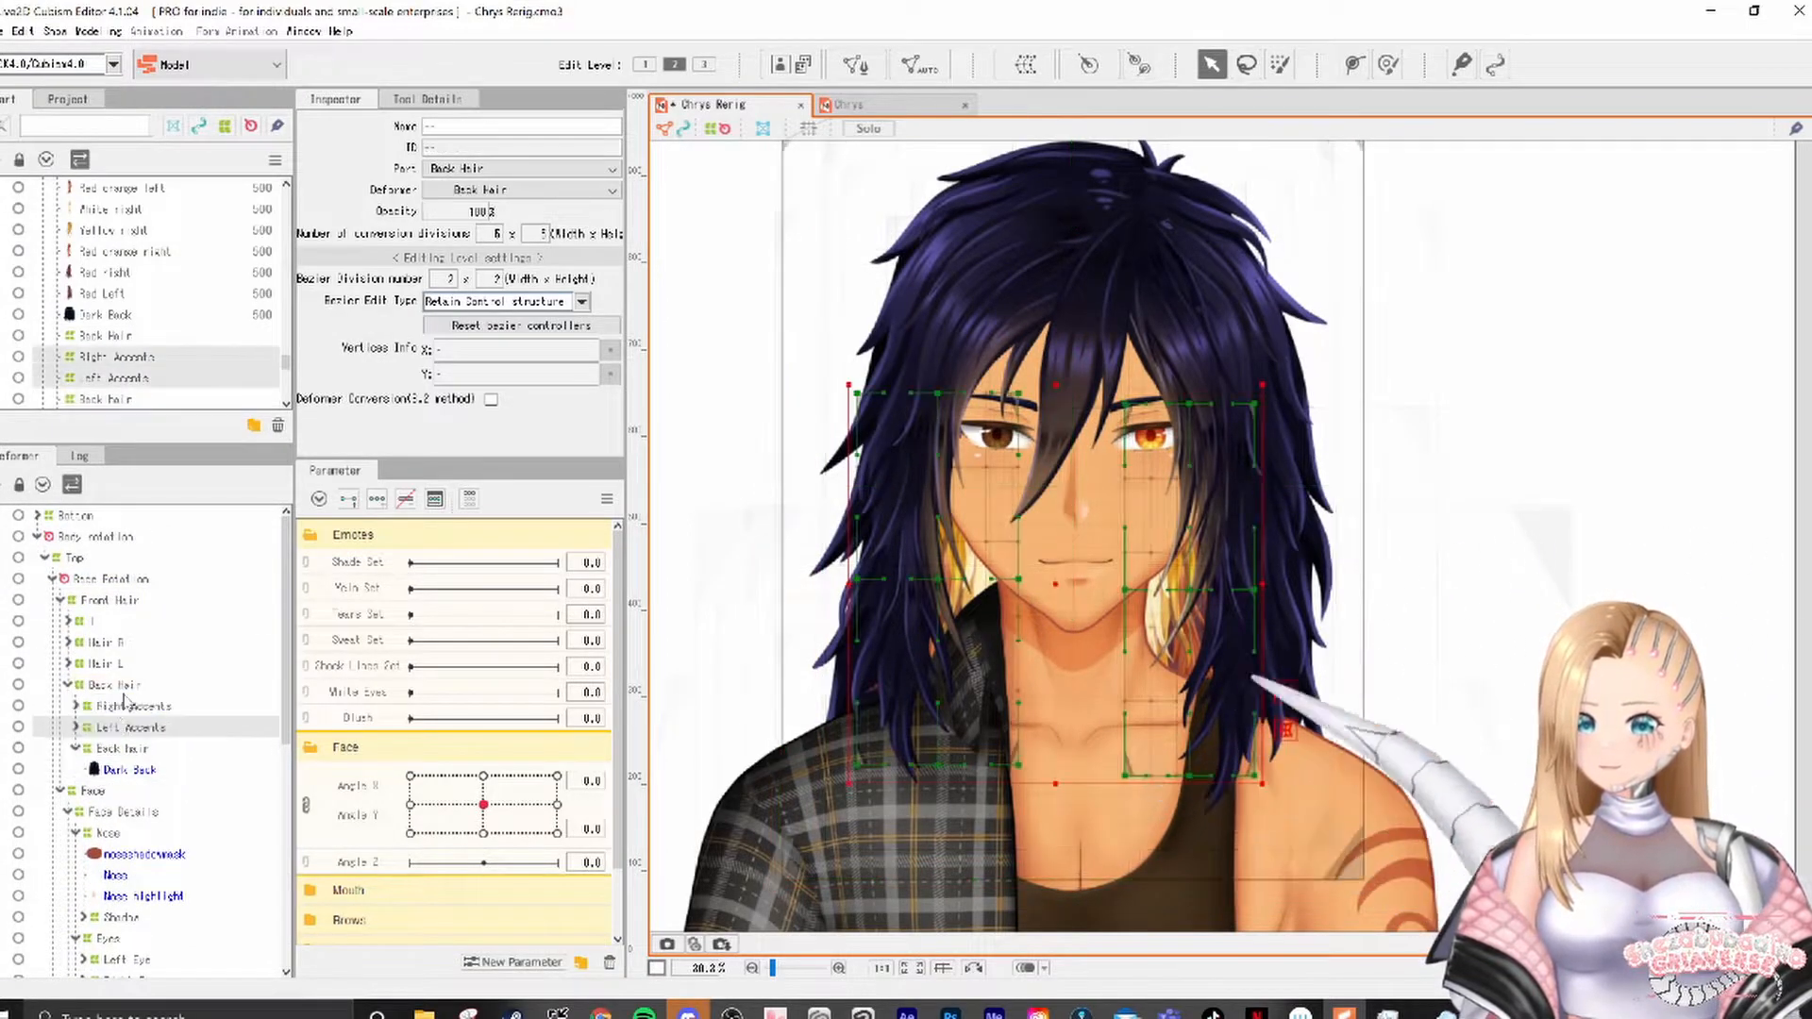
# Step: Separate Angle X from Angle Y, add three Angle X keys to the Back Hair deformer, and shift it sideways slightly at Angle X 30
pyautogui.click(306, 804)
pyautogui.click(358, 775)
pyautogui.click(377, 499)
pyautogui.click(557, 775)
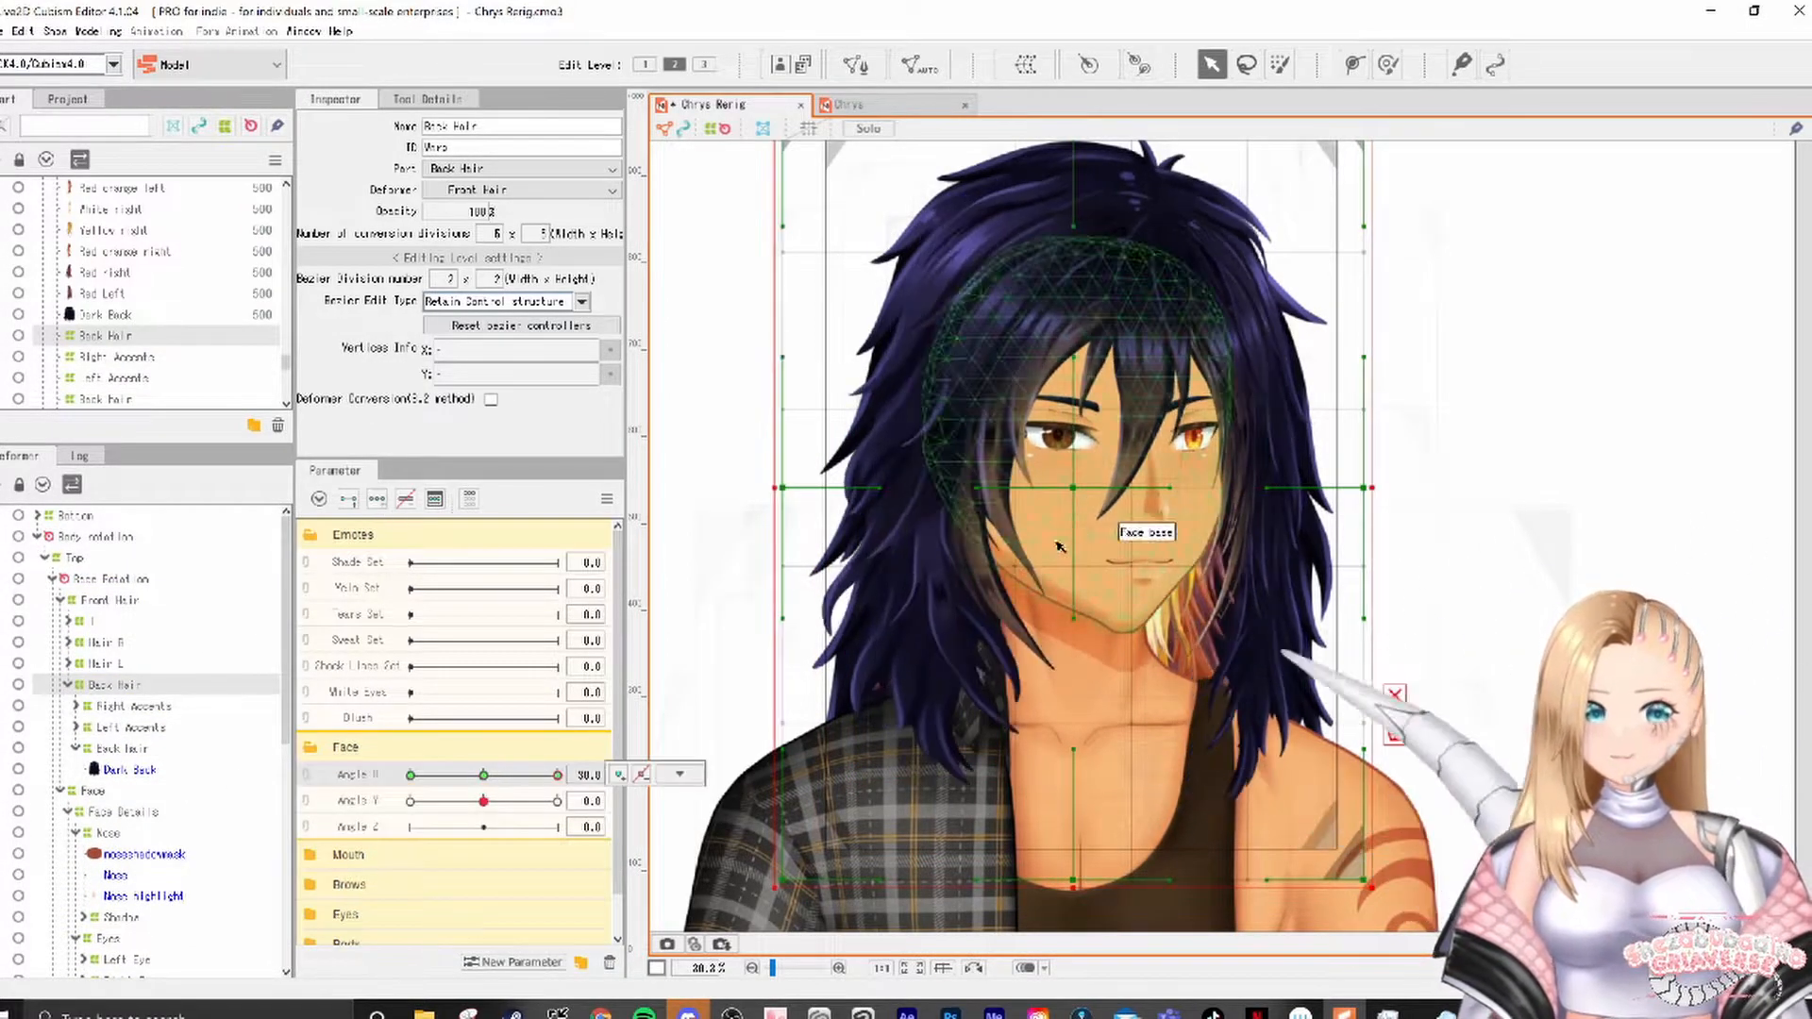
pyautogui.moveTo(1071, 558); pyautogui.dragTo(1057, 558)
pyautogui.click(72, 812)
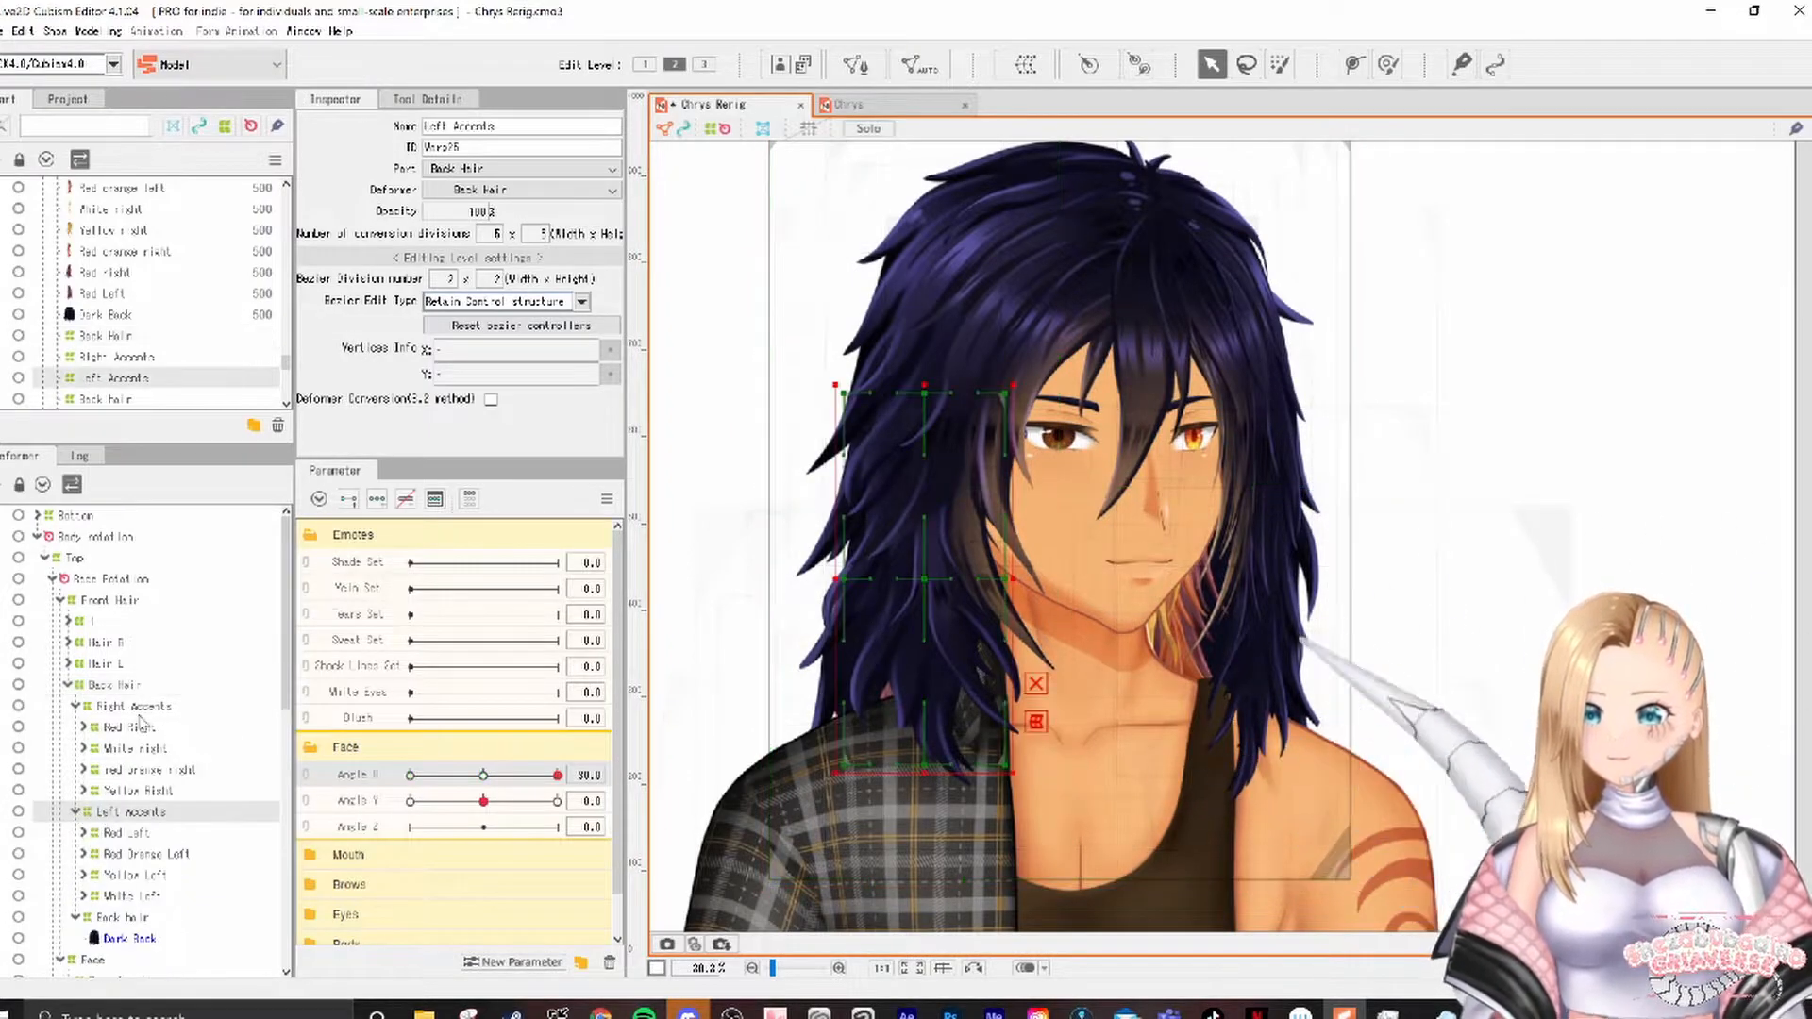
pyautogui.click(142, 728)
pyautogui.moveTo(1184, 594)
pyautogui.mouseDown()
pyautogui.moveTo(1200, 593)
pyautogui.moveTo(1172, 604)
pyautogui.mouseUp()
pyautogui.click(141, 749)
pyautogui.click(143, 791)
pyautogui.click(143, 771)
pyautogui.click(138, 751)
pyautogui.click(141, 729)
pyautogui.click(151, 790)
pyautogui.hotkey('ctrl', 'z')
pyautogui.hotkey('ctrl', 'z')
# Step: Add three Angle X keys to the Yellow, White, Red Orange and Red Right deformers, and shift them sideways at Angle X 30
pyautogui.click(163, 789)
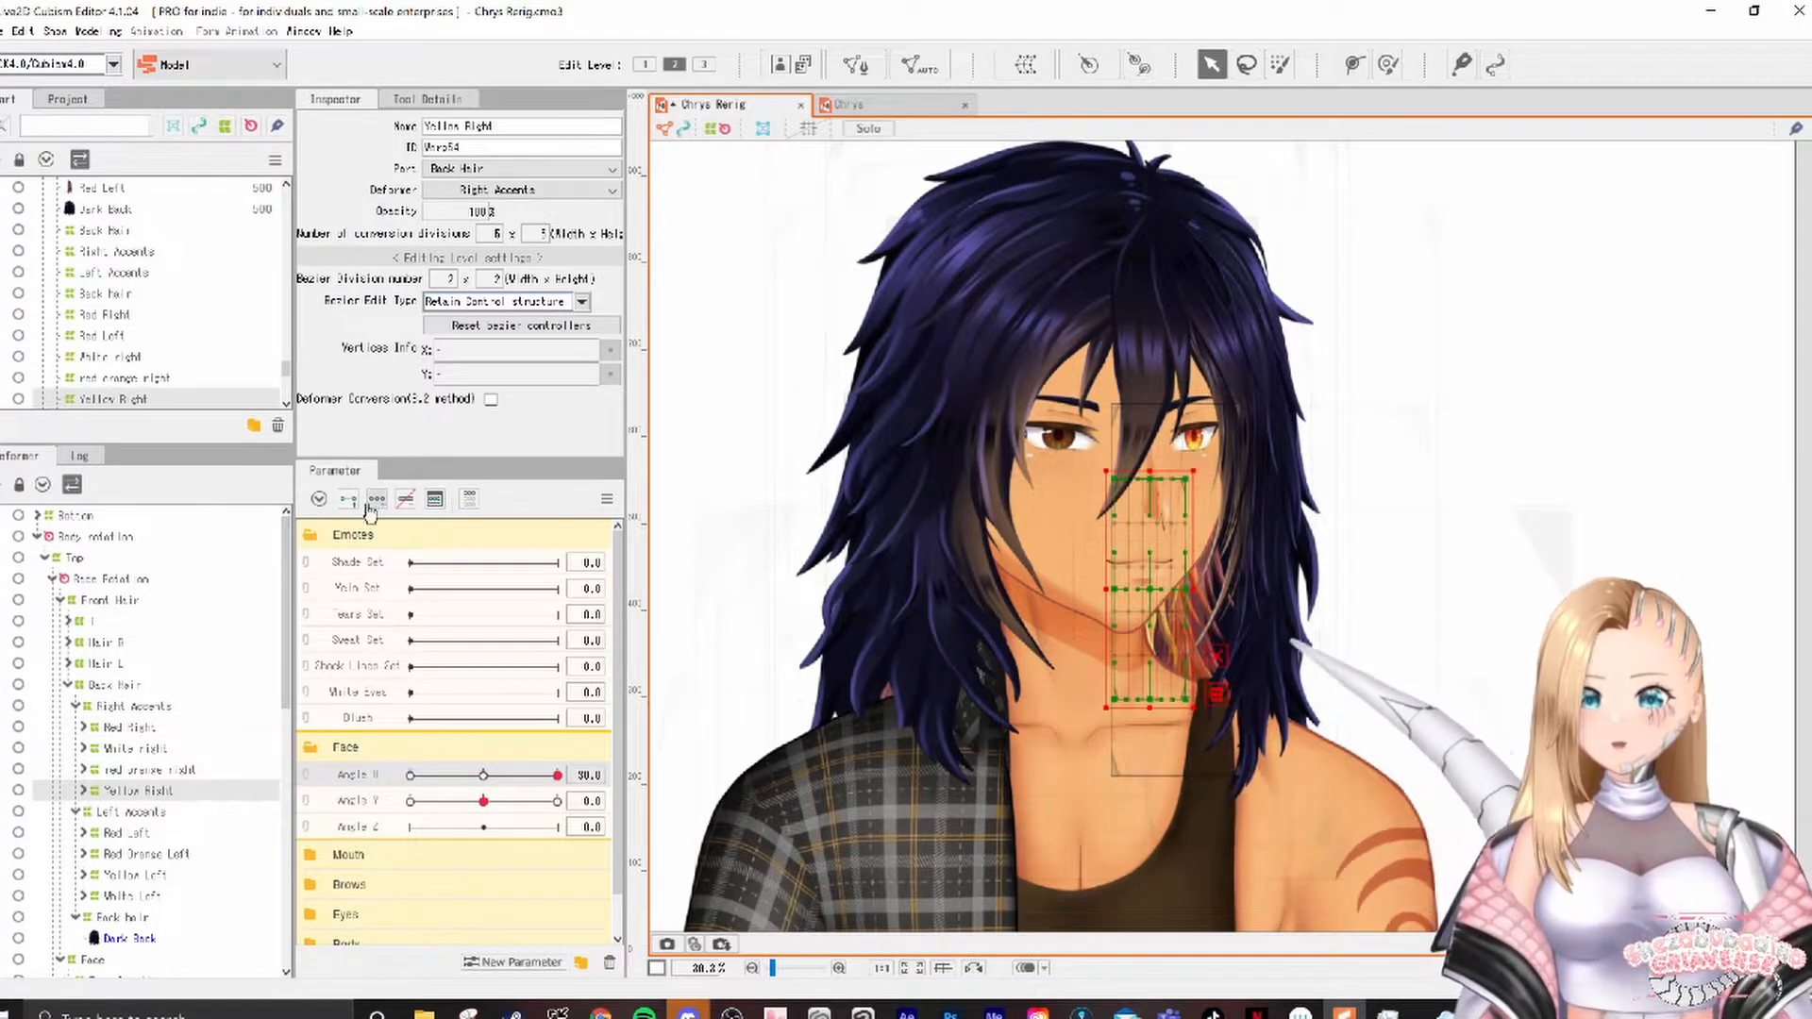
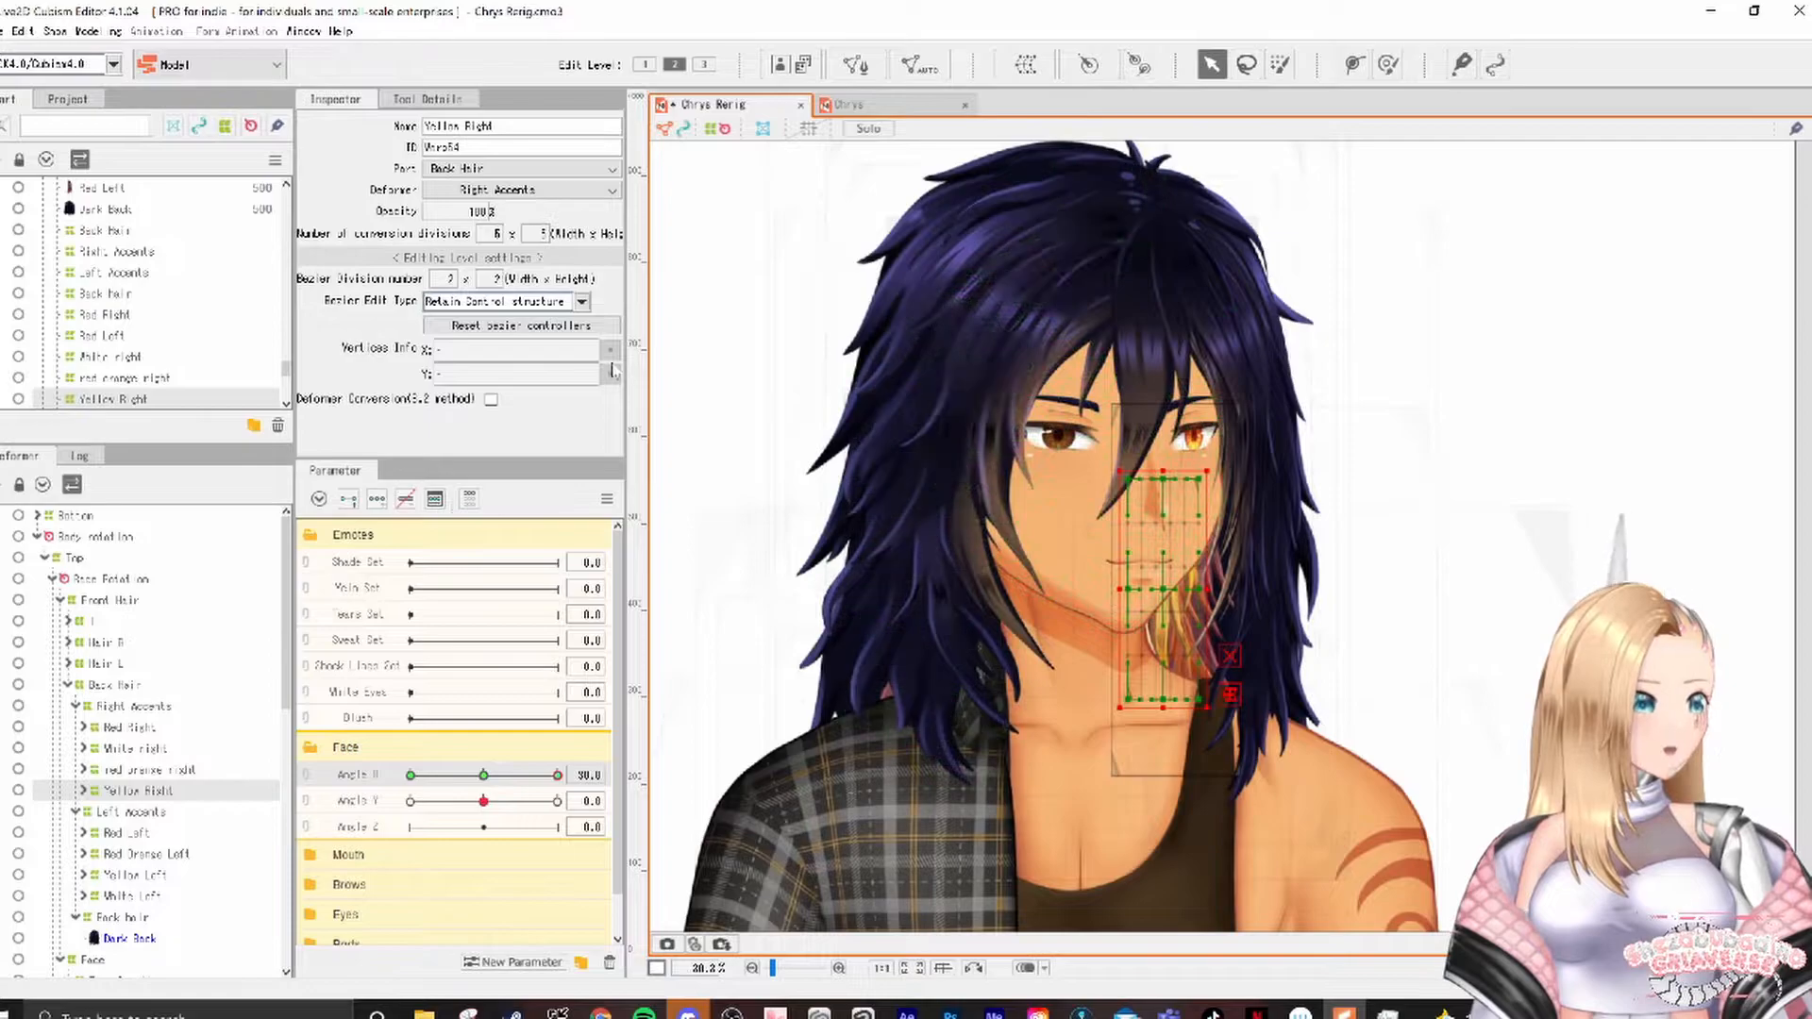
pyautogui.click(147, 749)
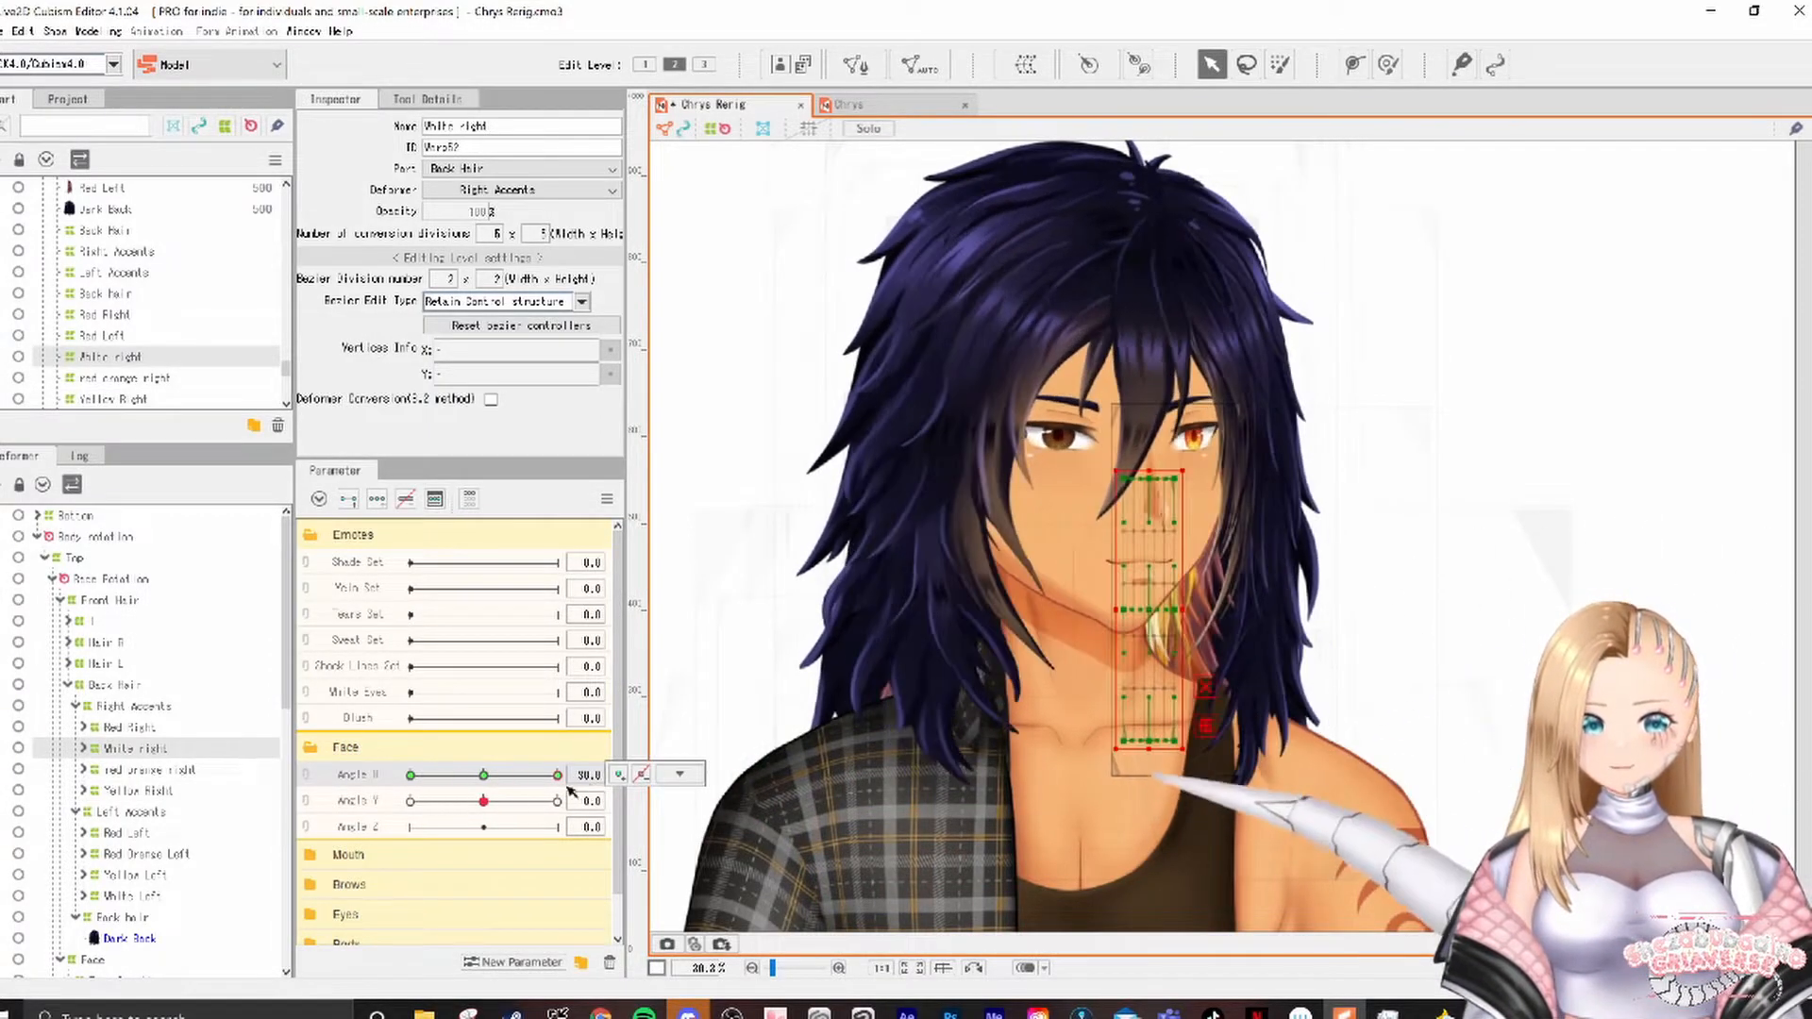
pyautogui.press('Up')
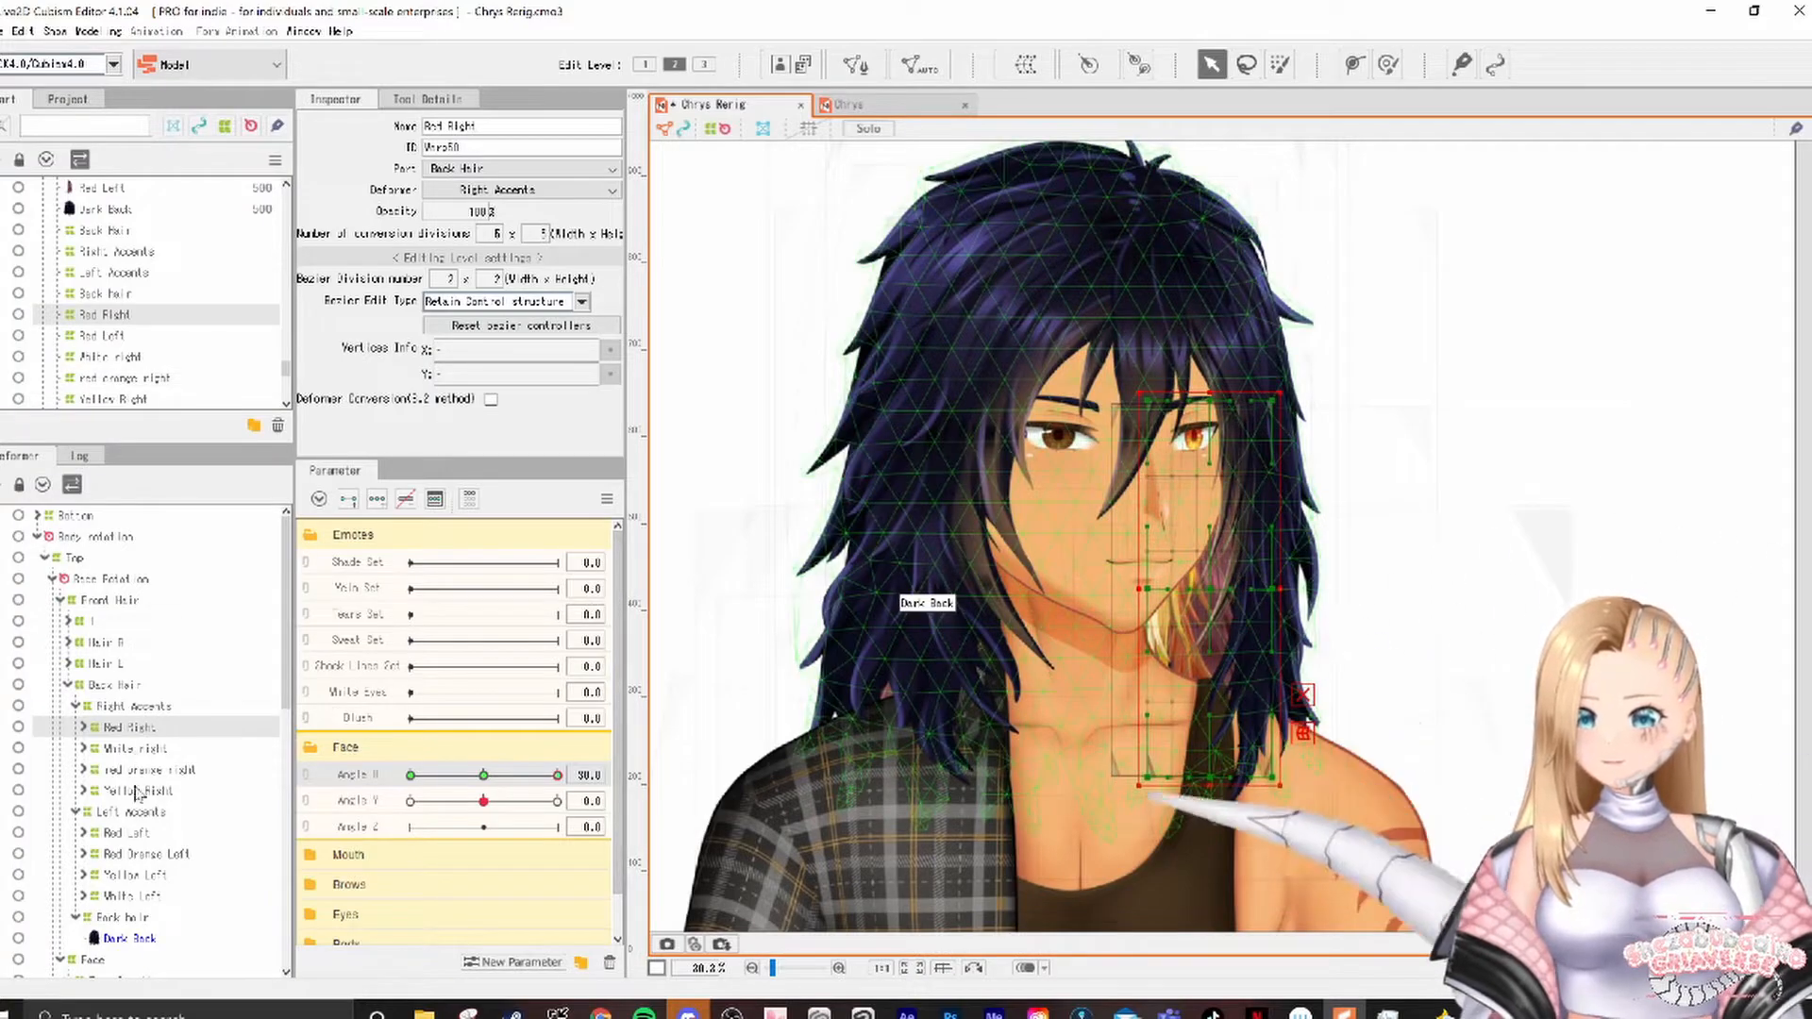
pyautogui.click(142, 769)
pyautogui.click(127, 751)
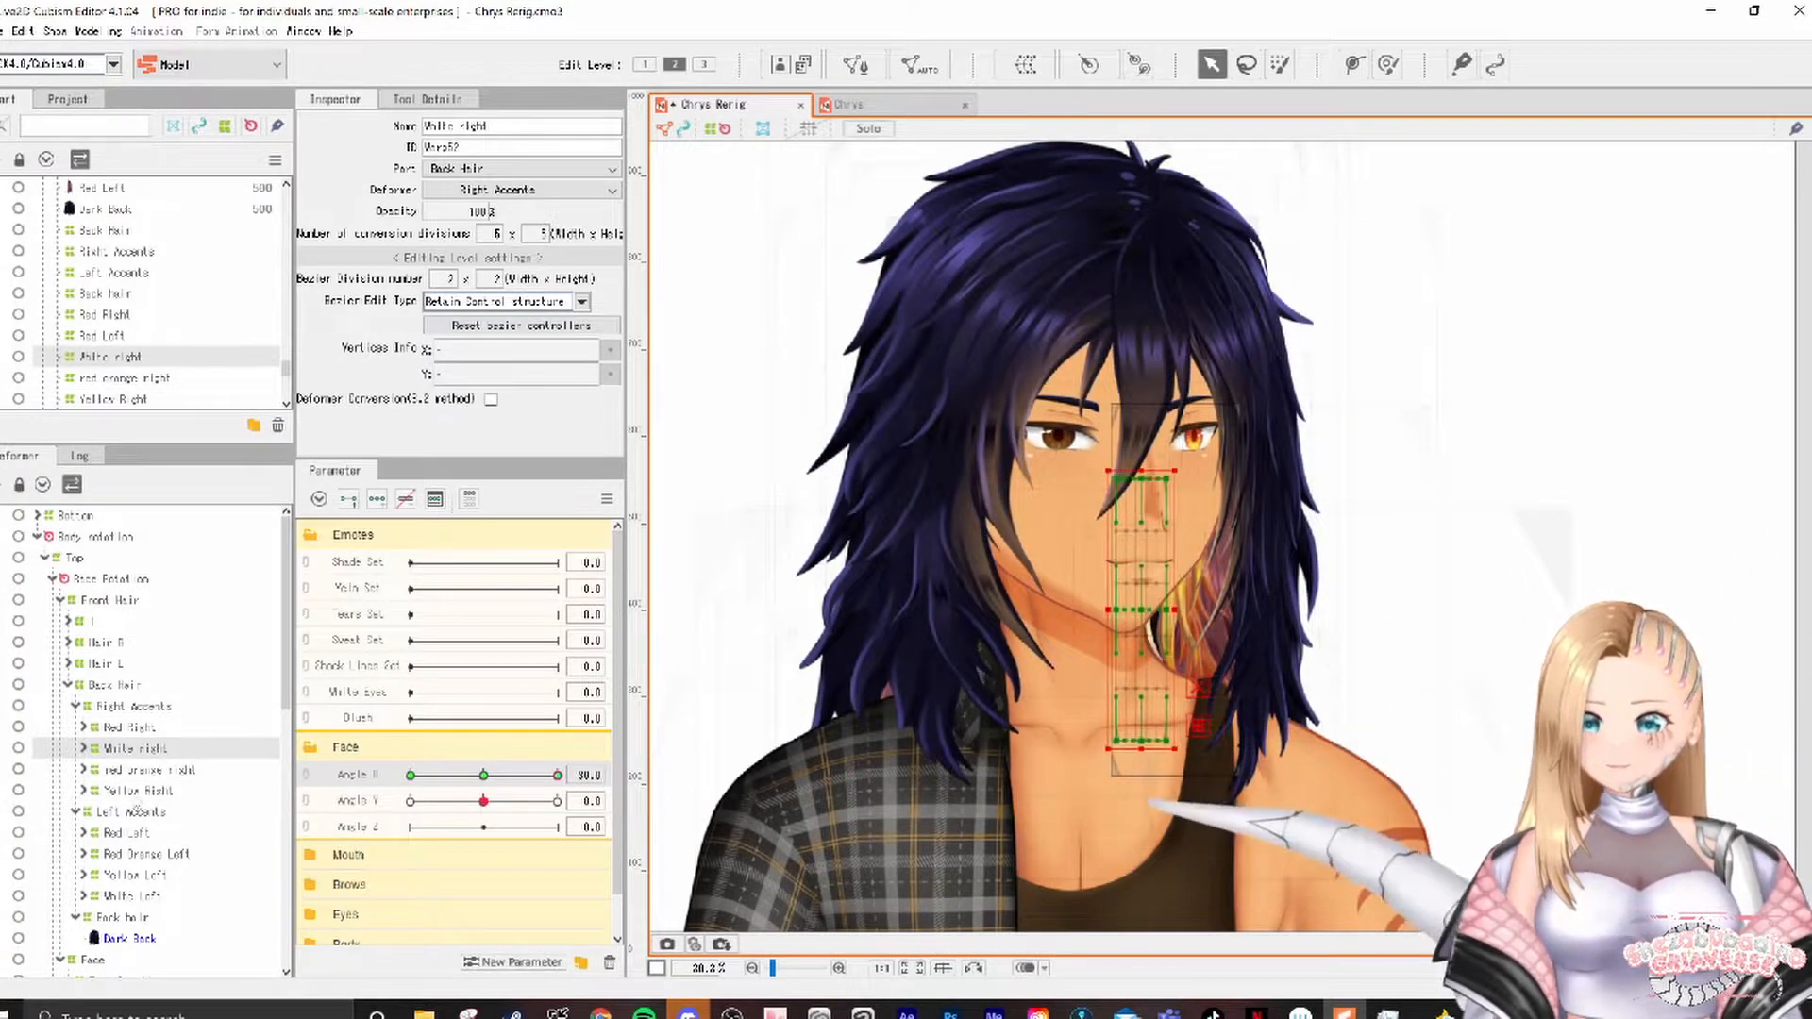
pyautogui.click(142, 769)
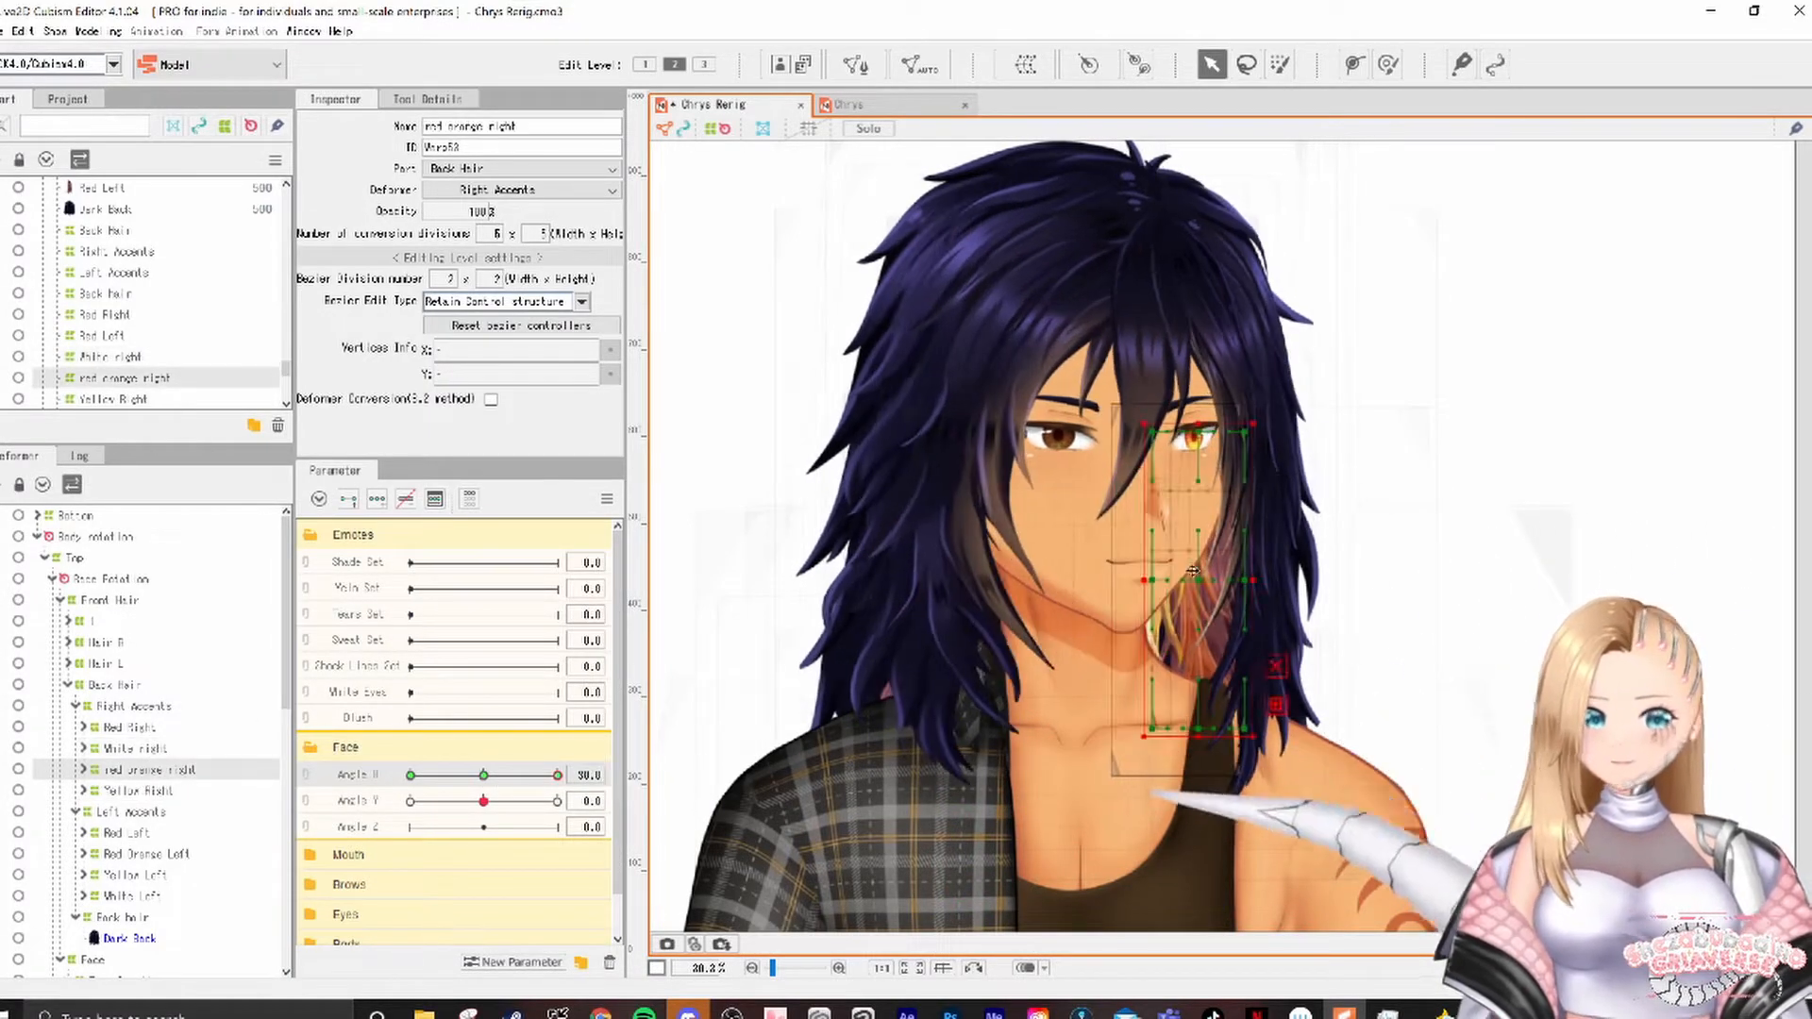
pyautogui.click(137, 726)
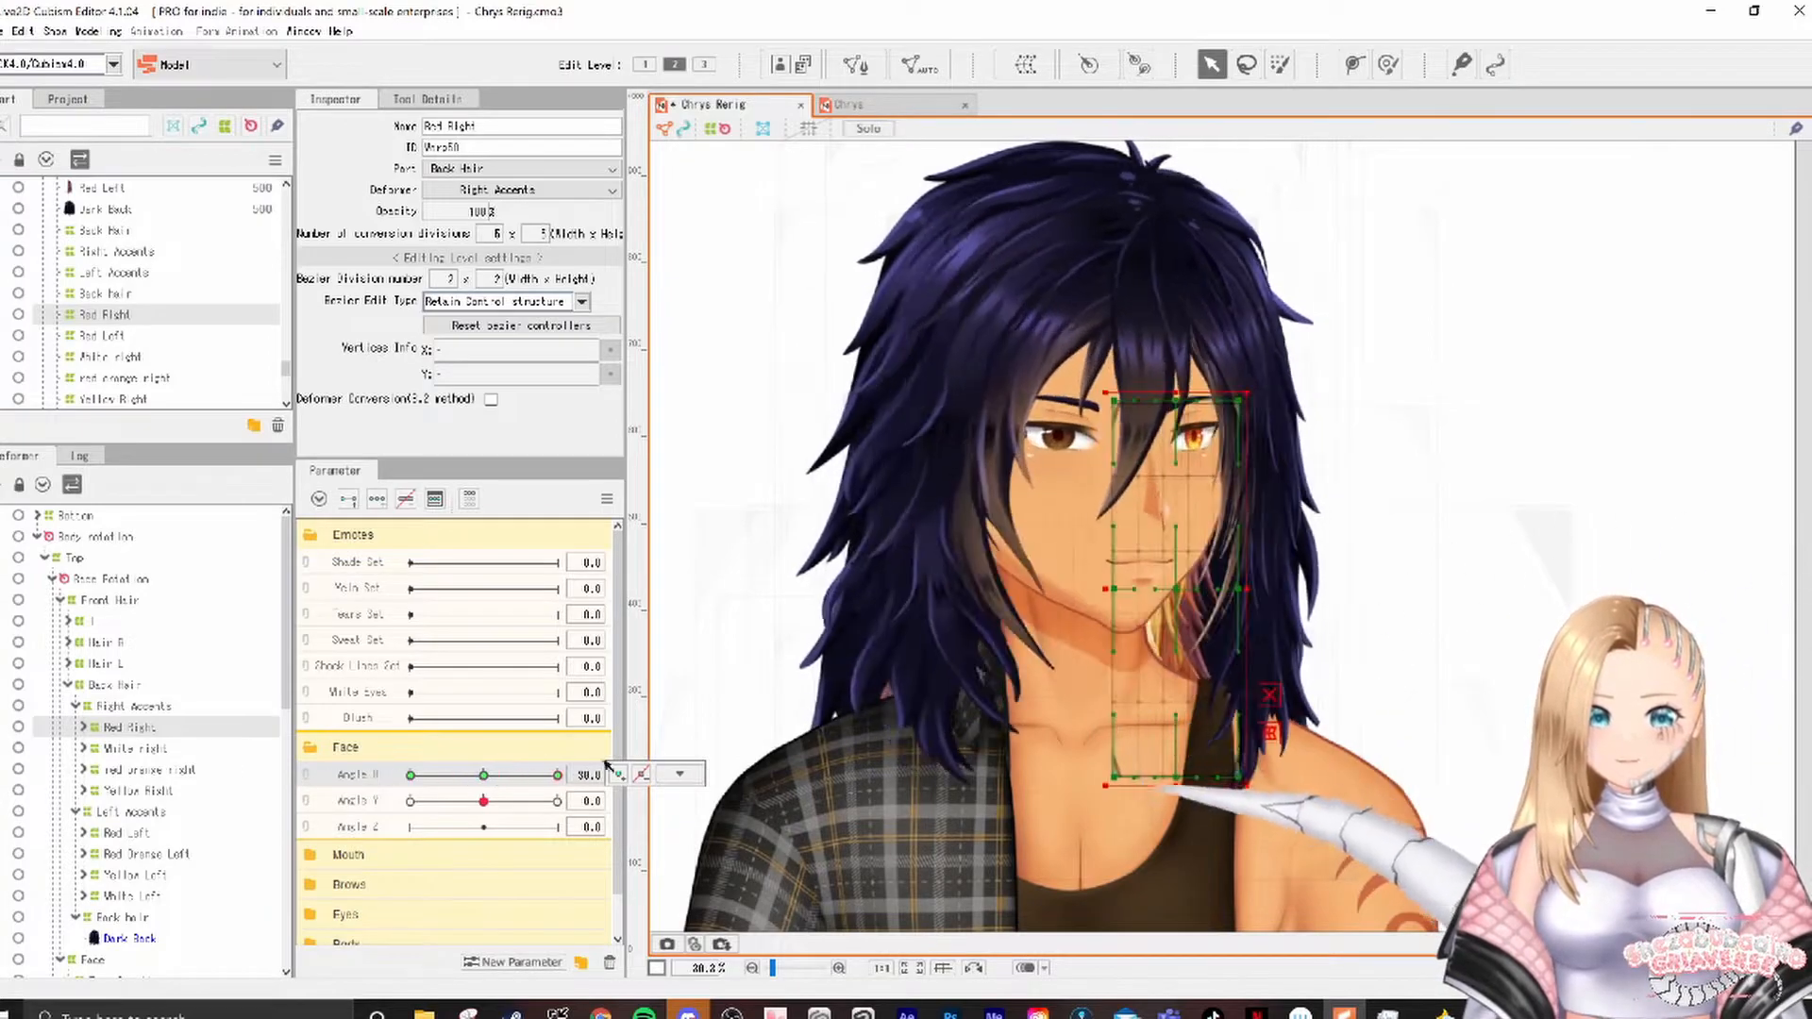
# Step: Mirror the Back Hair deformer's Angle X 30 motion to Angle X -30 with Reflect Motion
pyautogui.click(113, 684)
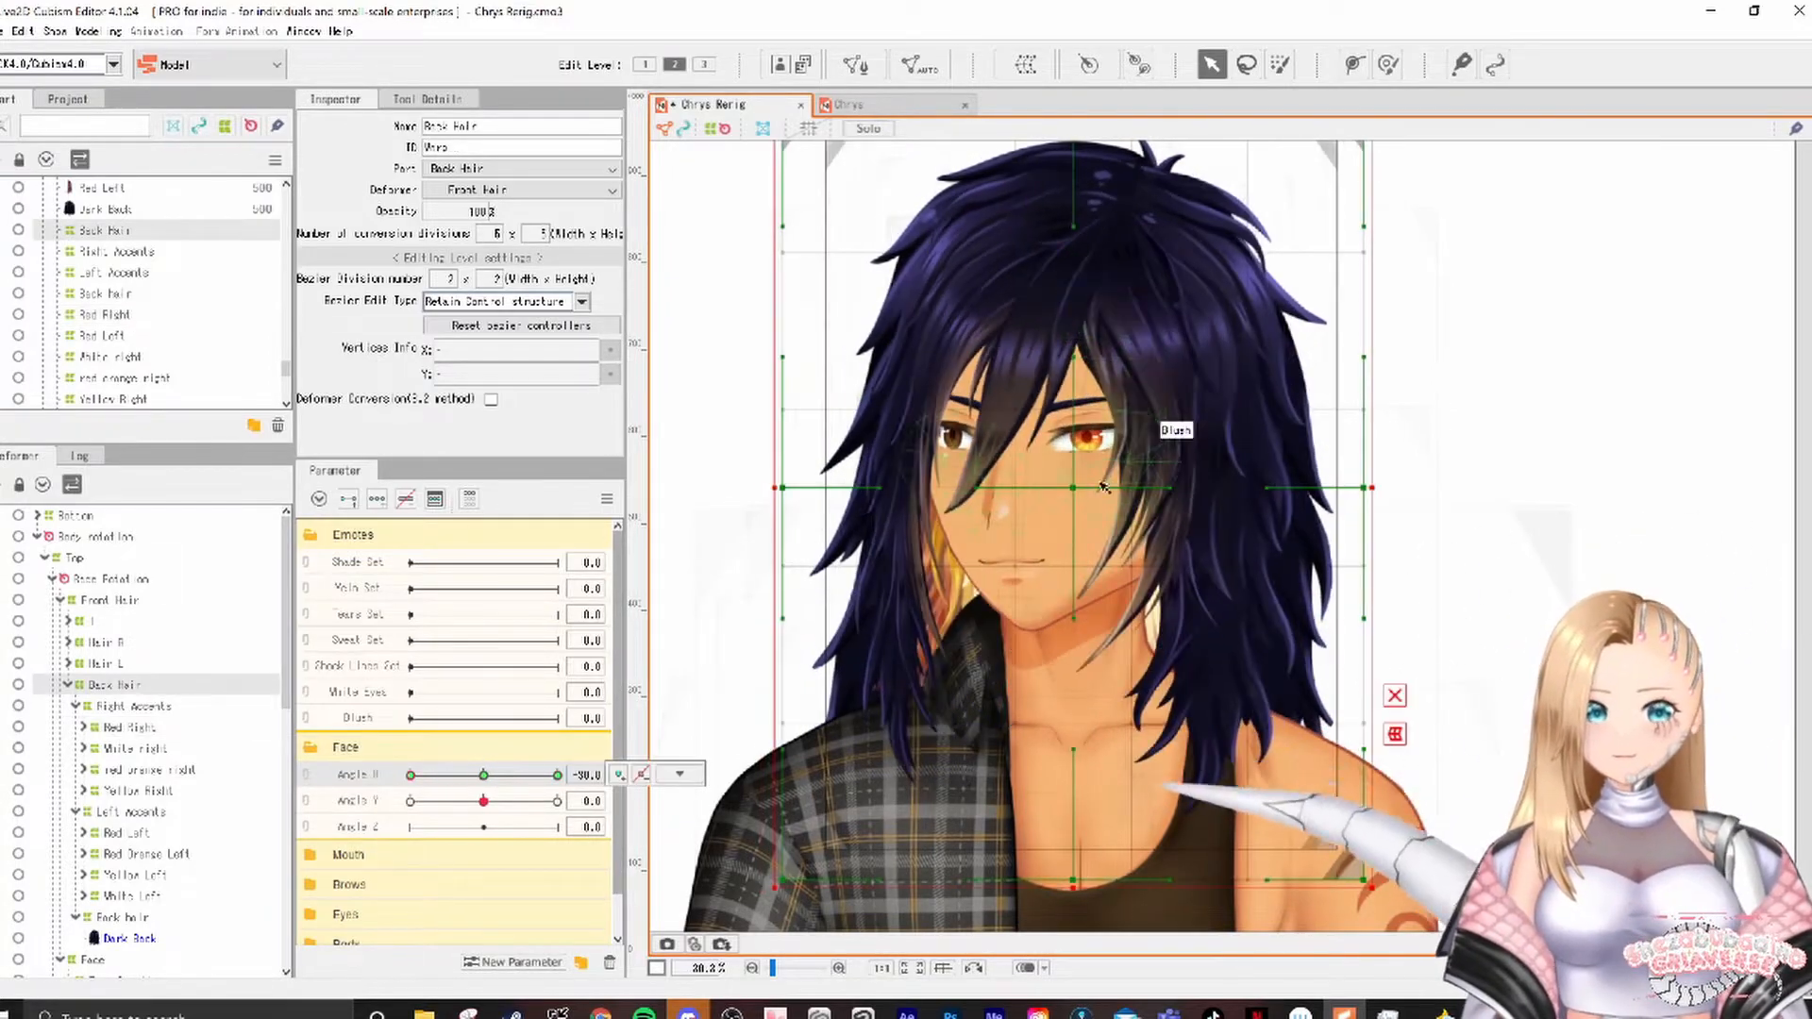
pyautogui.moveTo(574, 762)
pyautogui.click(679, 774)
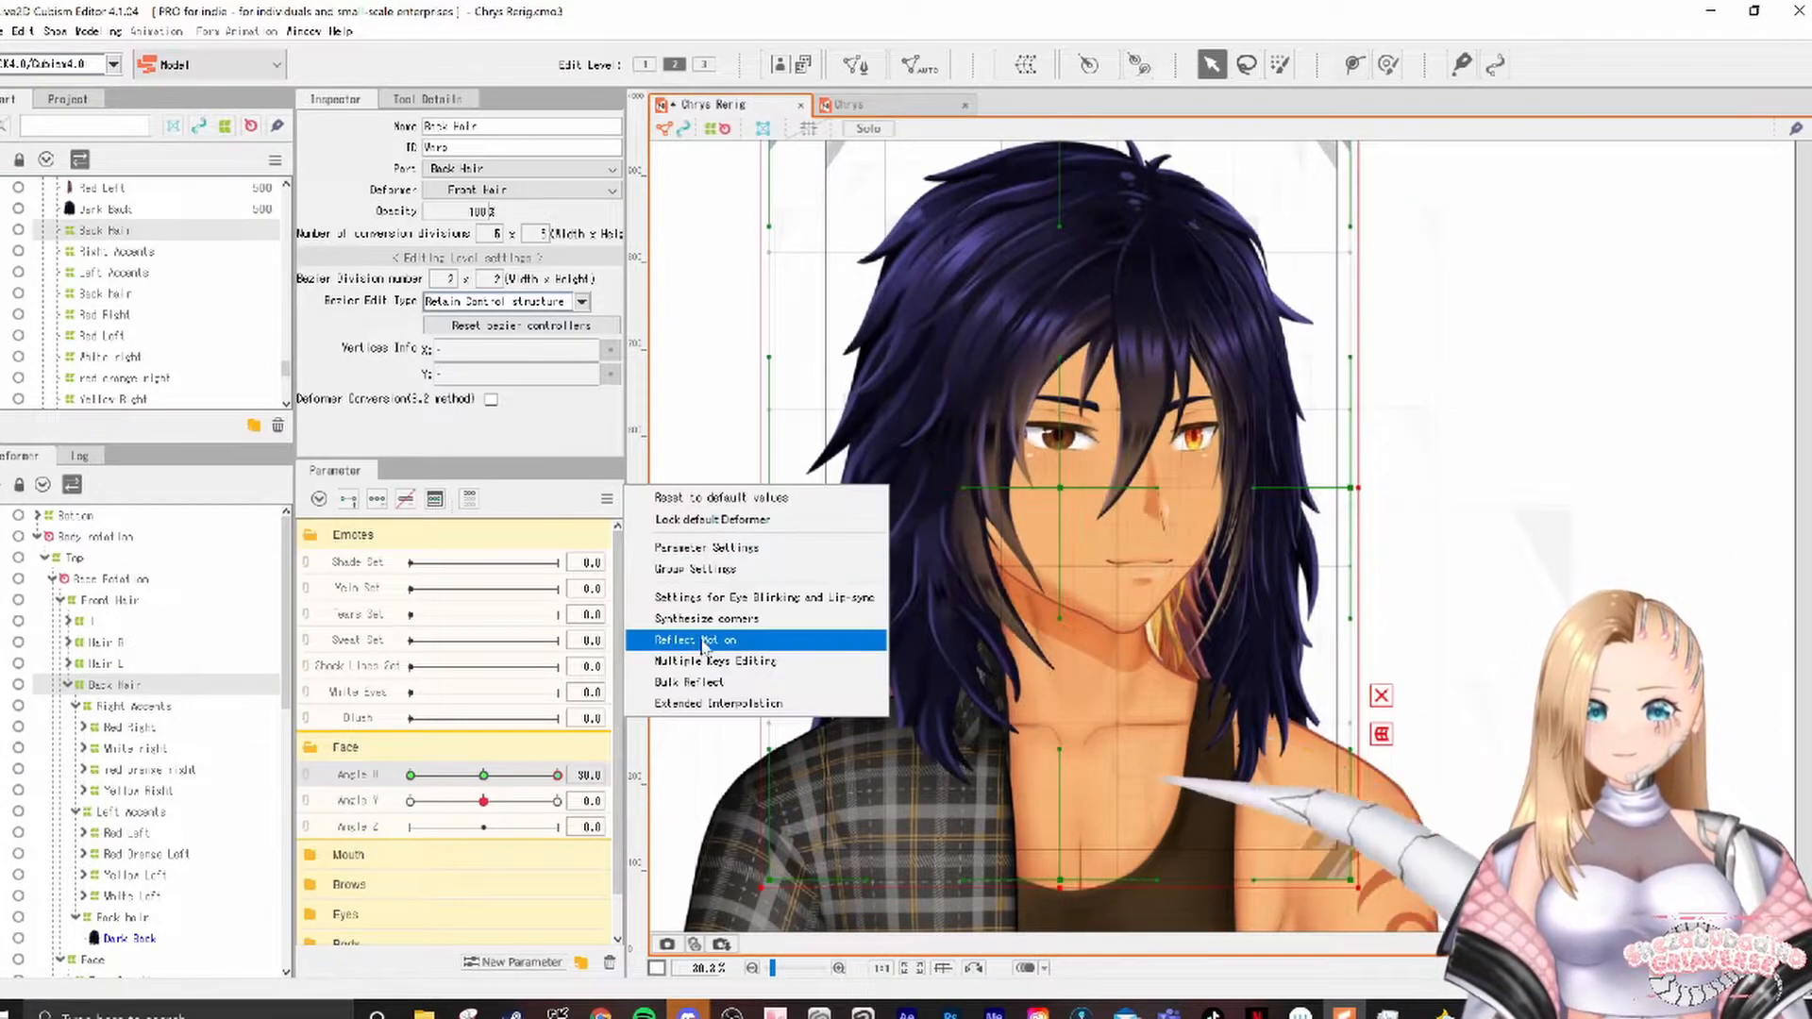
pyautogui.click(679, 639)
# Step: Add three Angle X keys to the deformers inside Left Accents and reposition them at Angle X -30
pyautogui.click(142, 837)
pyautogui.keyDown('shift'); pyautogui.click(134, 896); pyautogui.keyUp('shift')
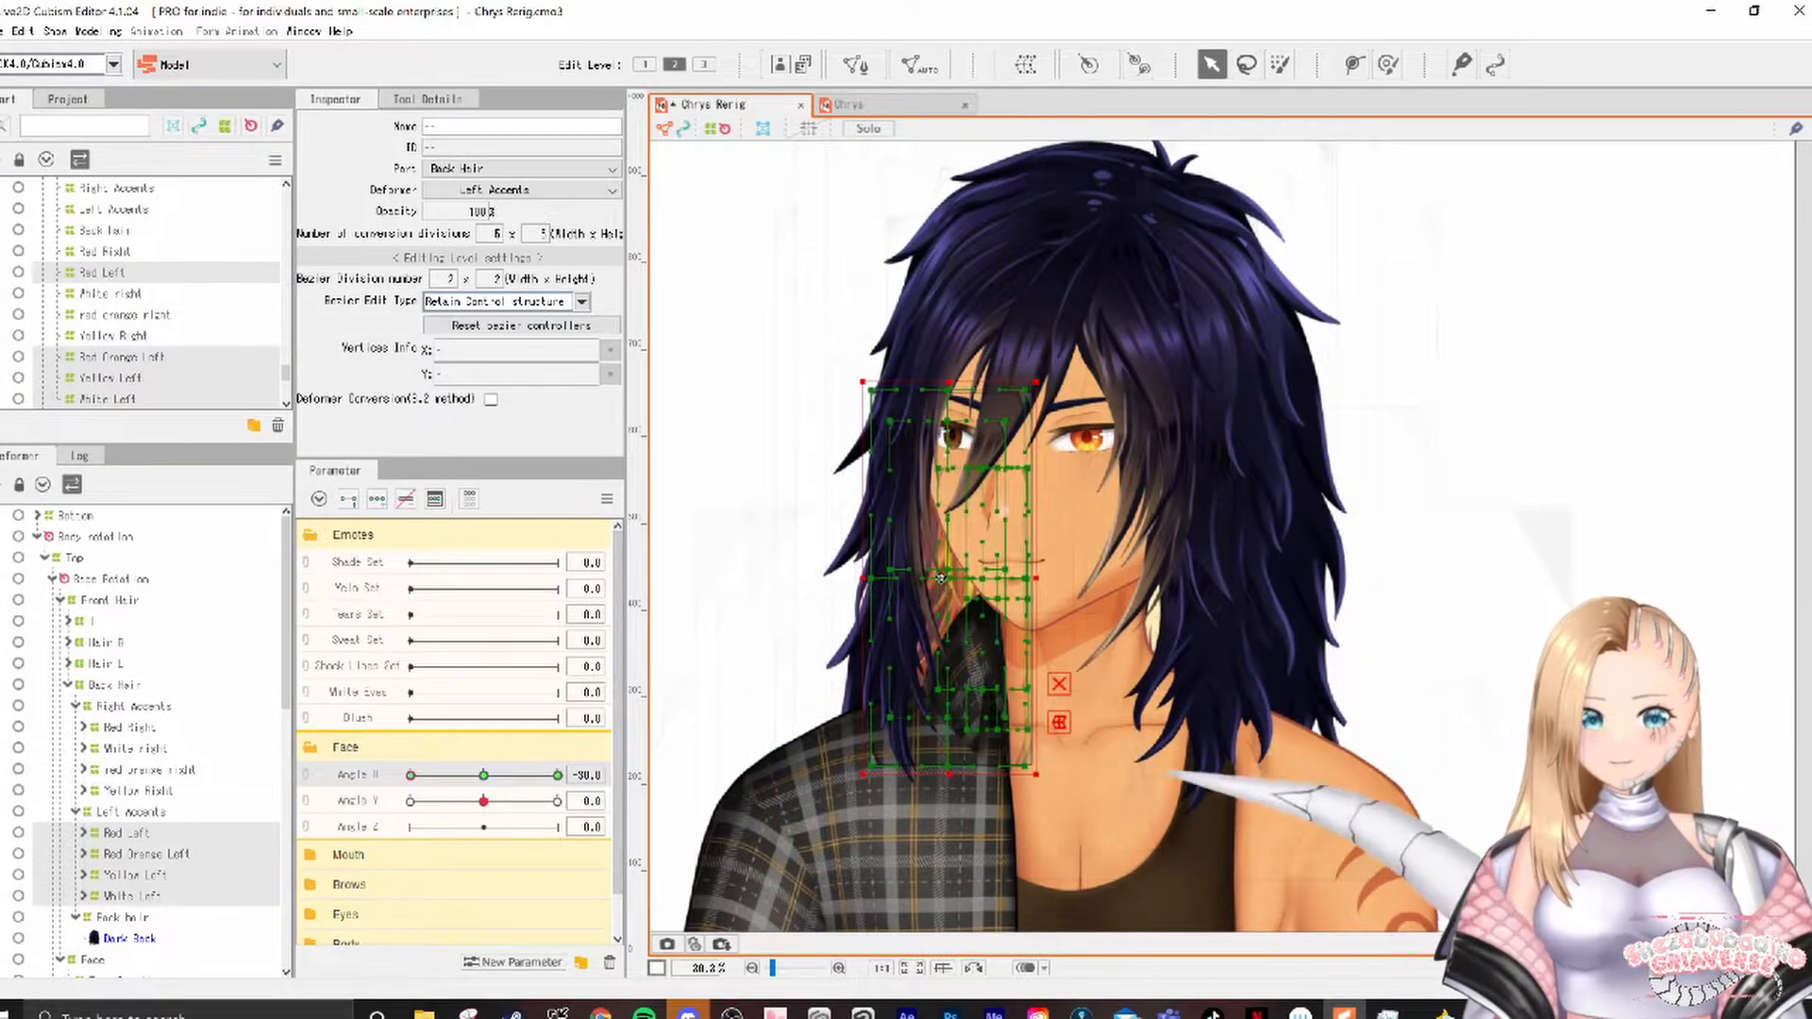
pyautogui.click(142, 836)
pyautogui.moveTo(387, 788)
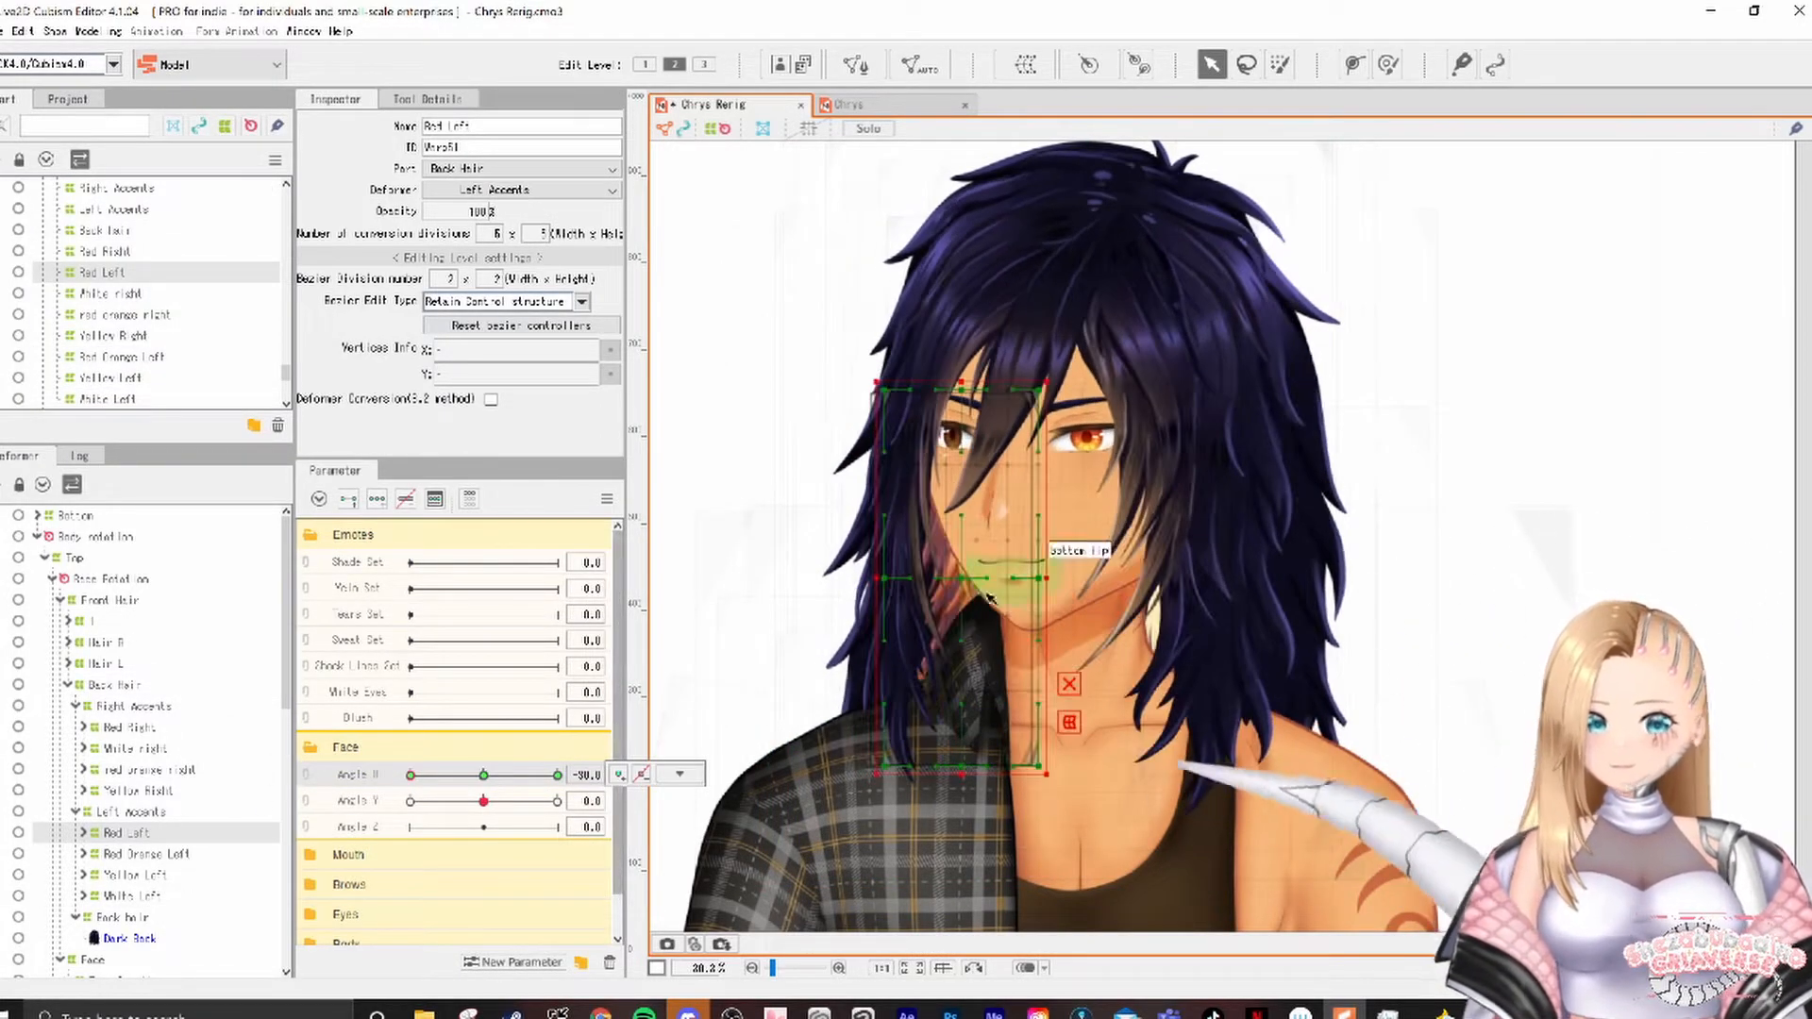
pyautogui.click(219, 849)
pyautogui.click(142, 875)
pyautogui.click(132, 896)
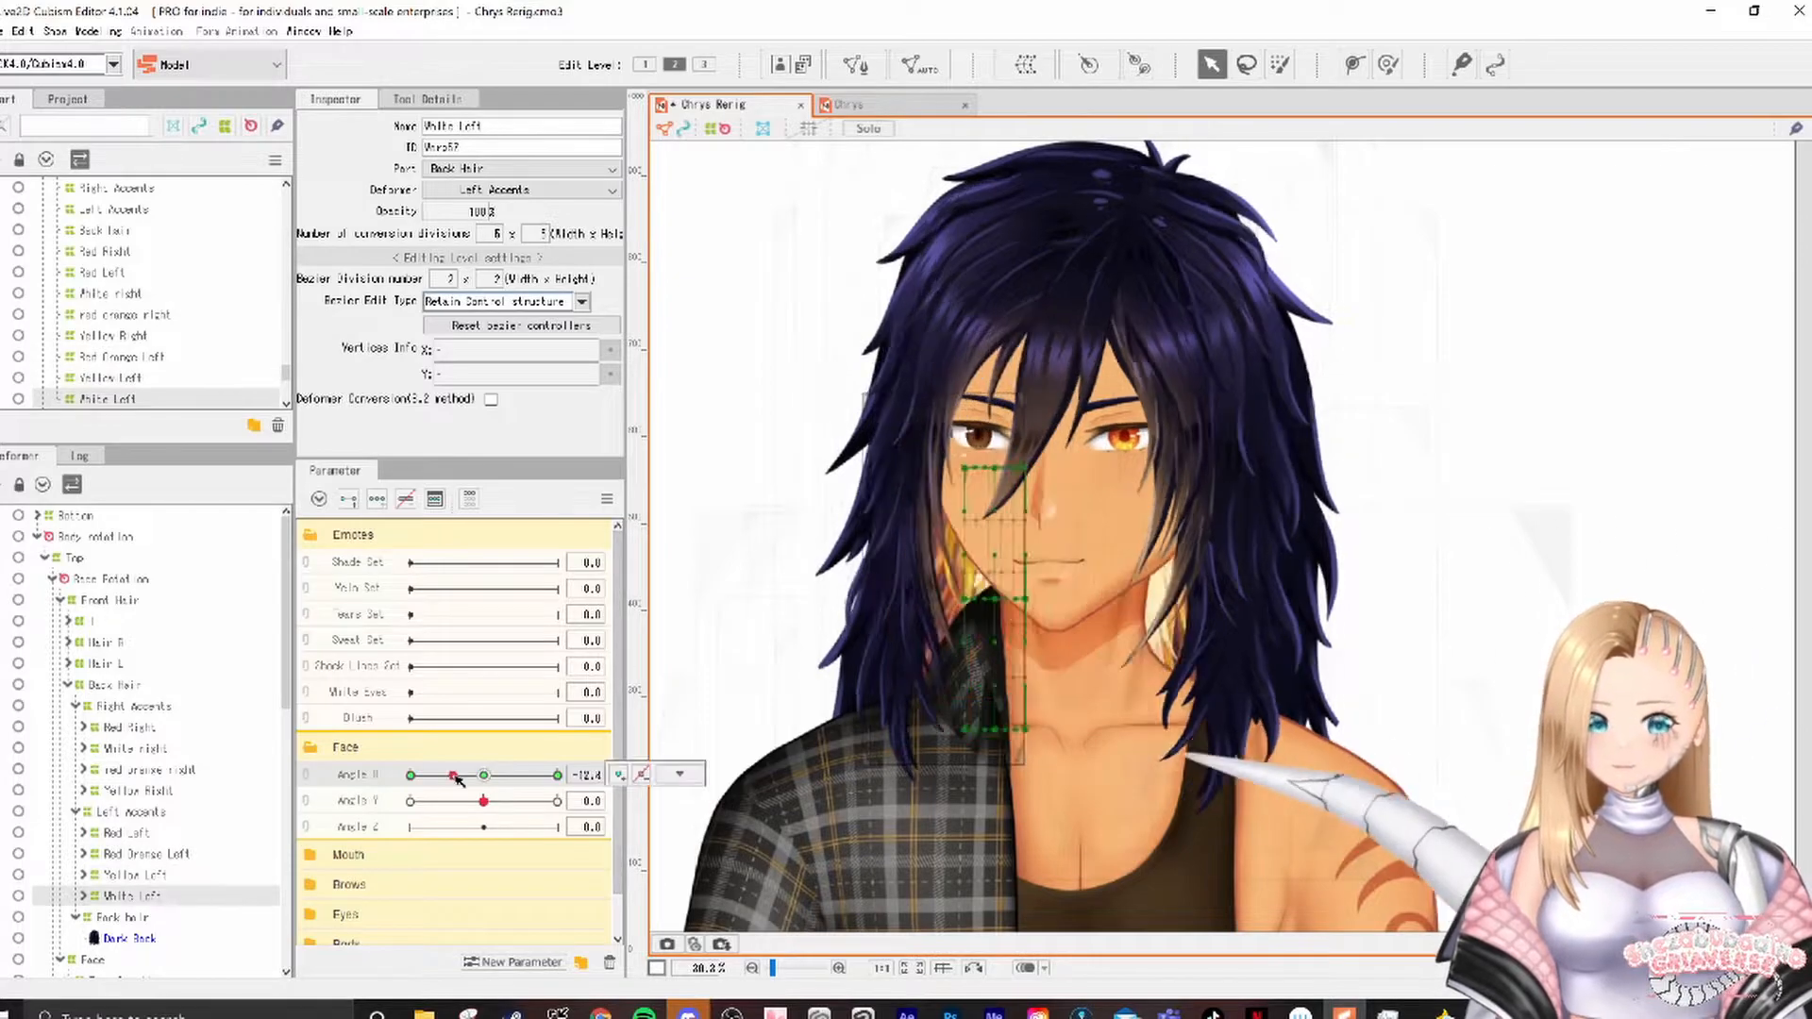
pyautogui.click(123, 833)
pyautogui.click(142, 853)
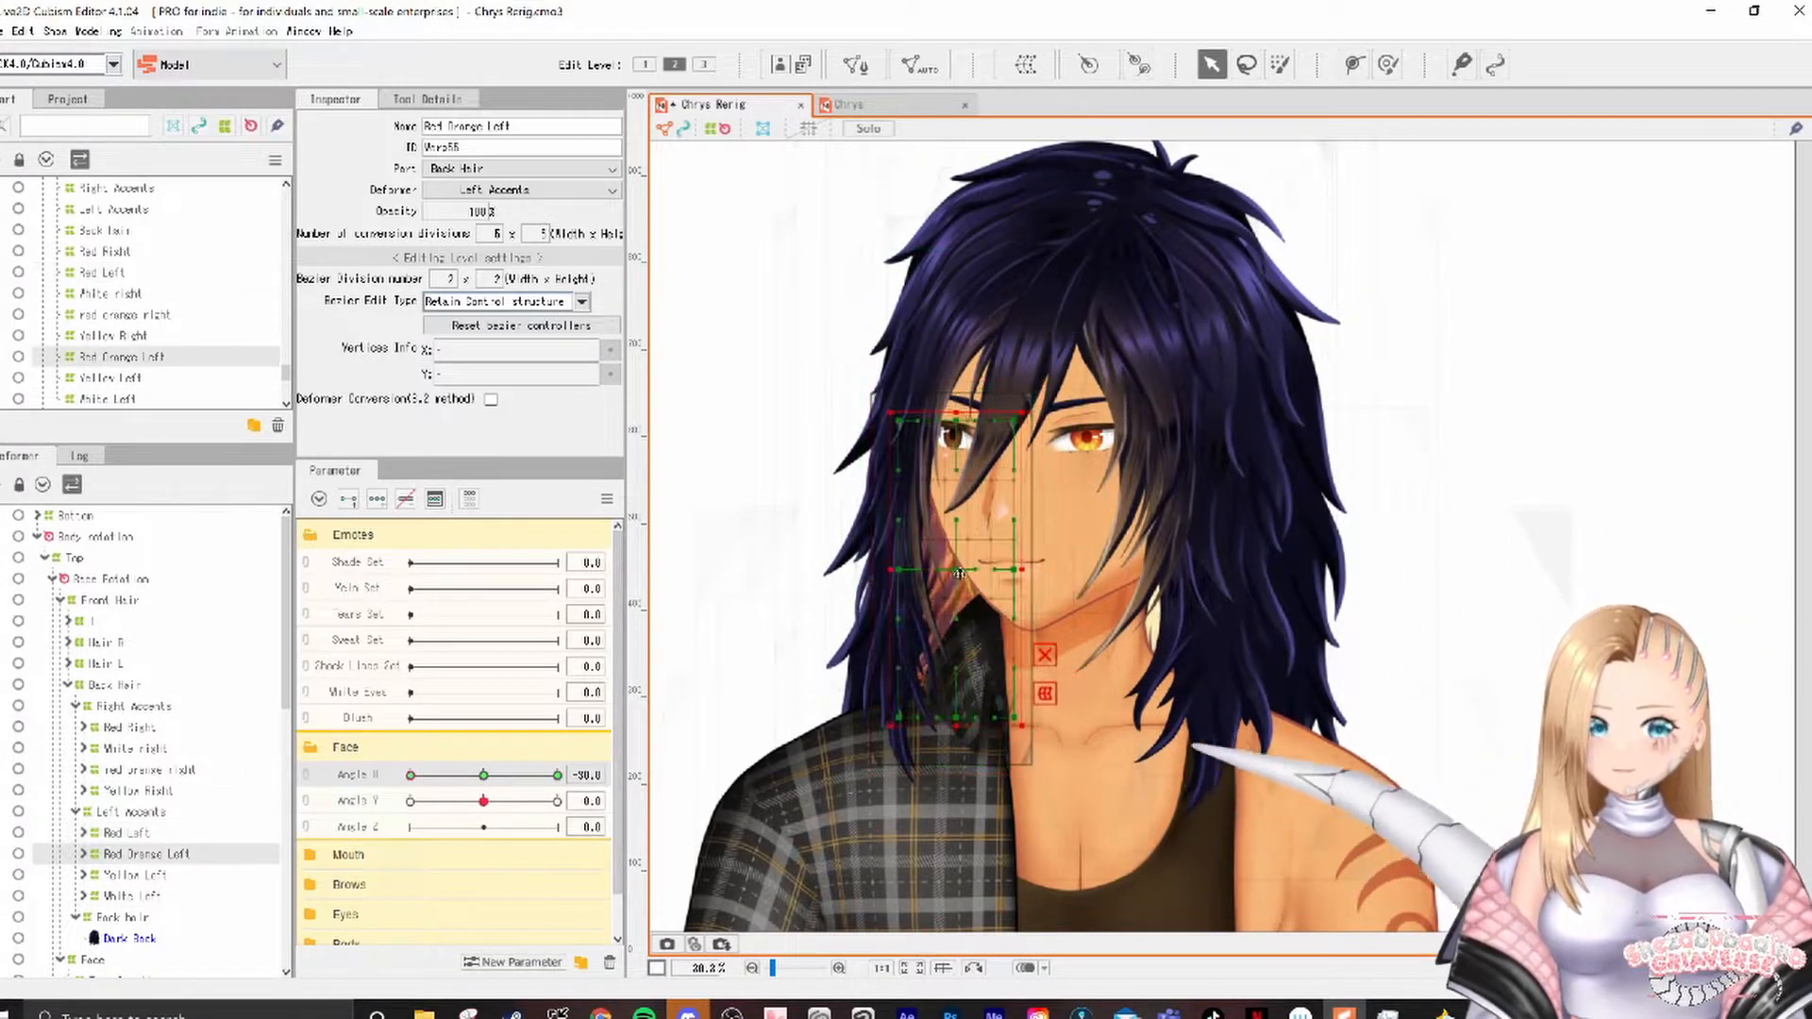
# Step: Adjust the Yellow Left and White Left deformers while comparing Angle X 30 and -30
pyautogui.click(132, 875)
pyautogui.click(411, 775)
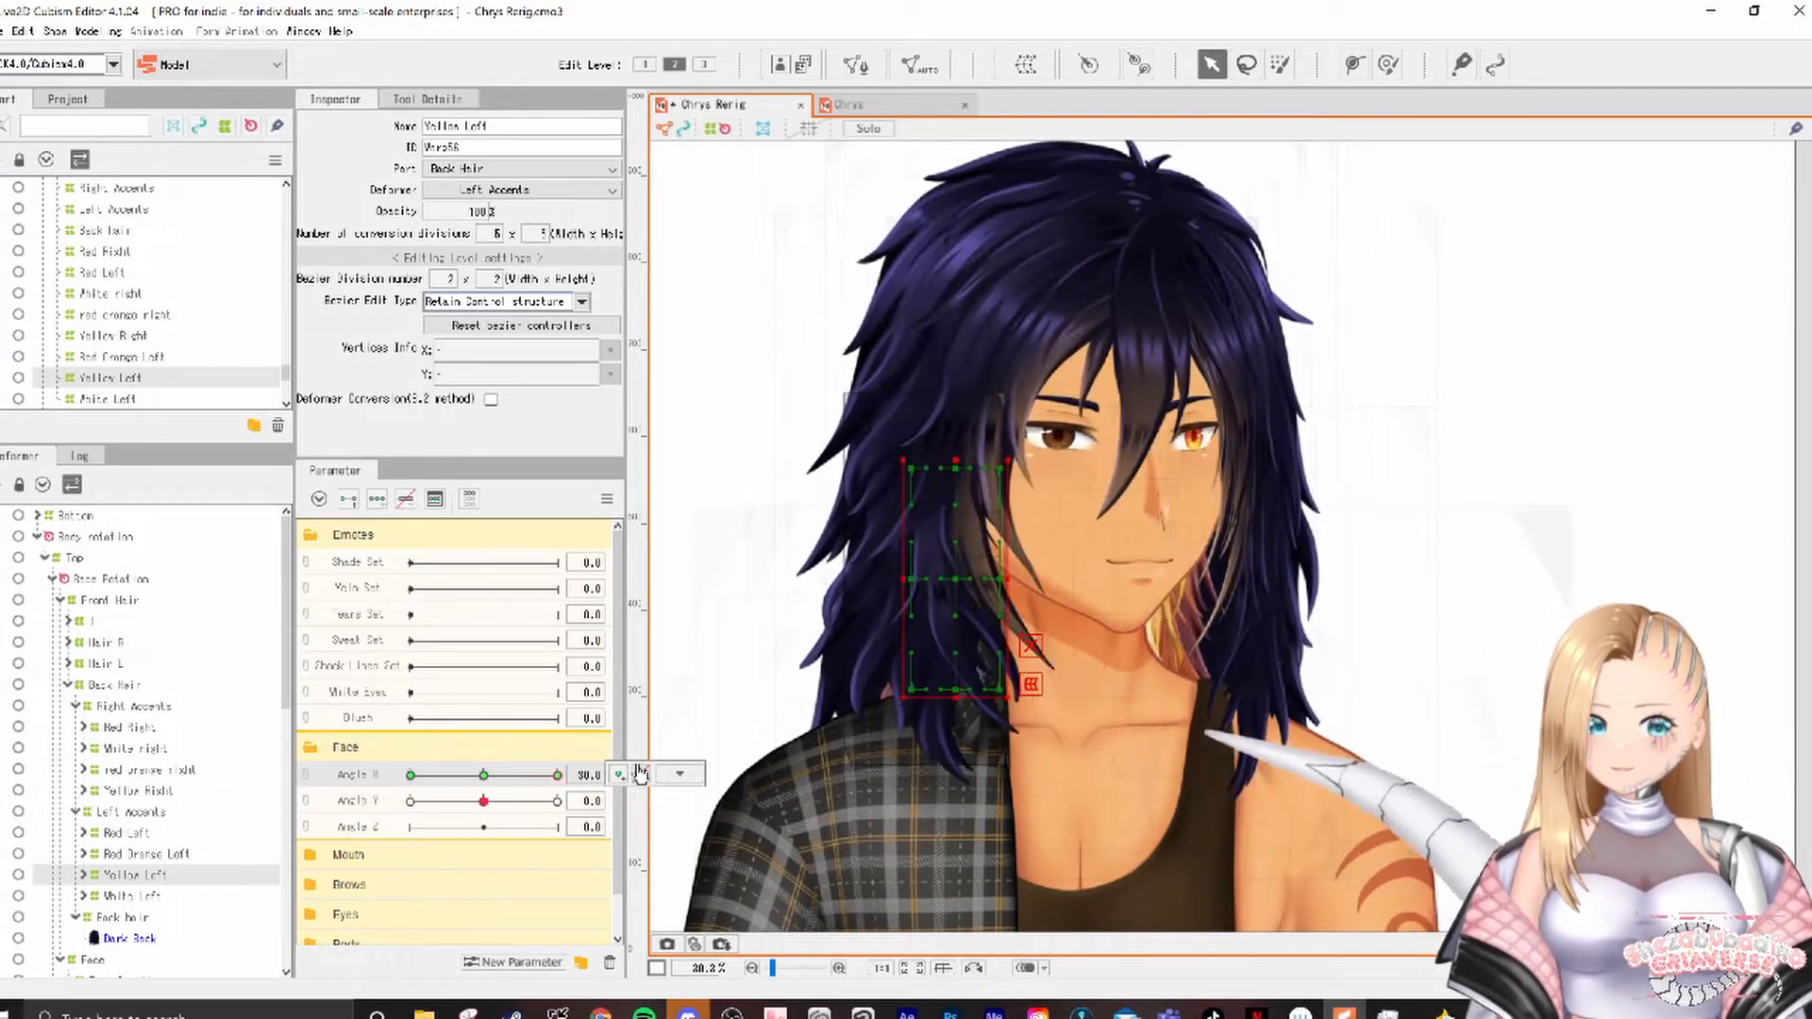
pyautogui.press('Up')
pyautogui.press('Up')
pyautogui.click(556, 775)
pyautogui.click(962, 592)
pyautogui.click(411, 775)
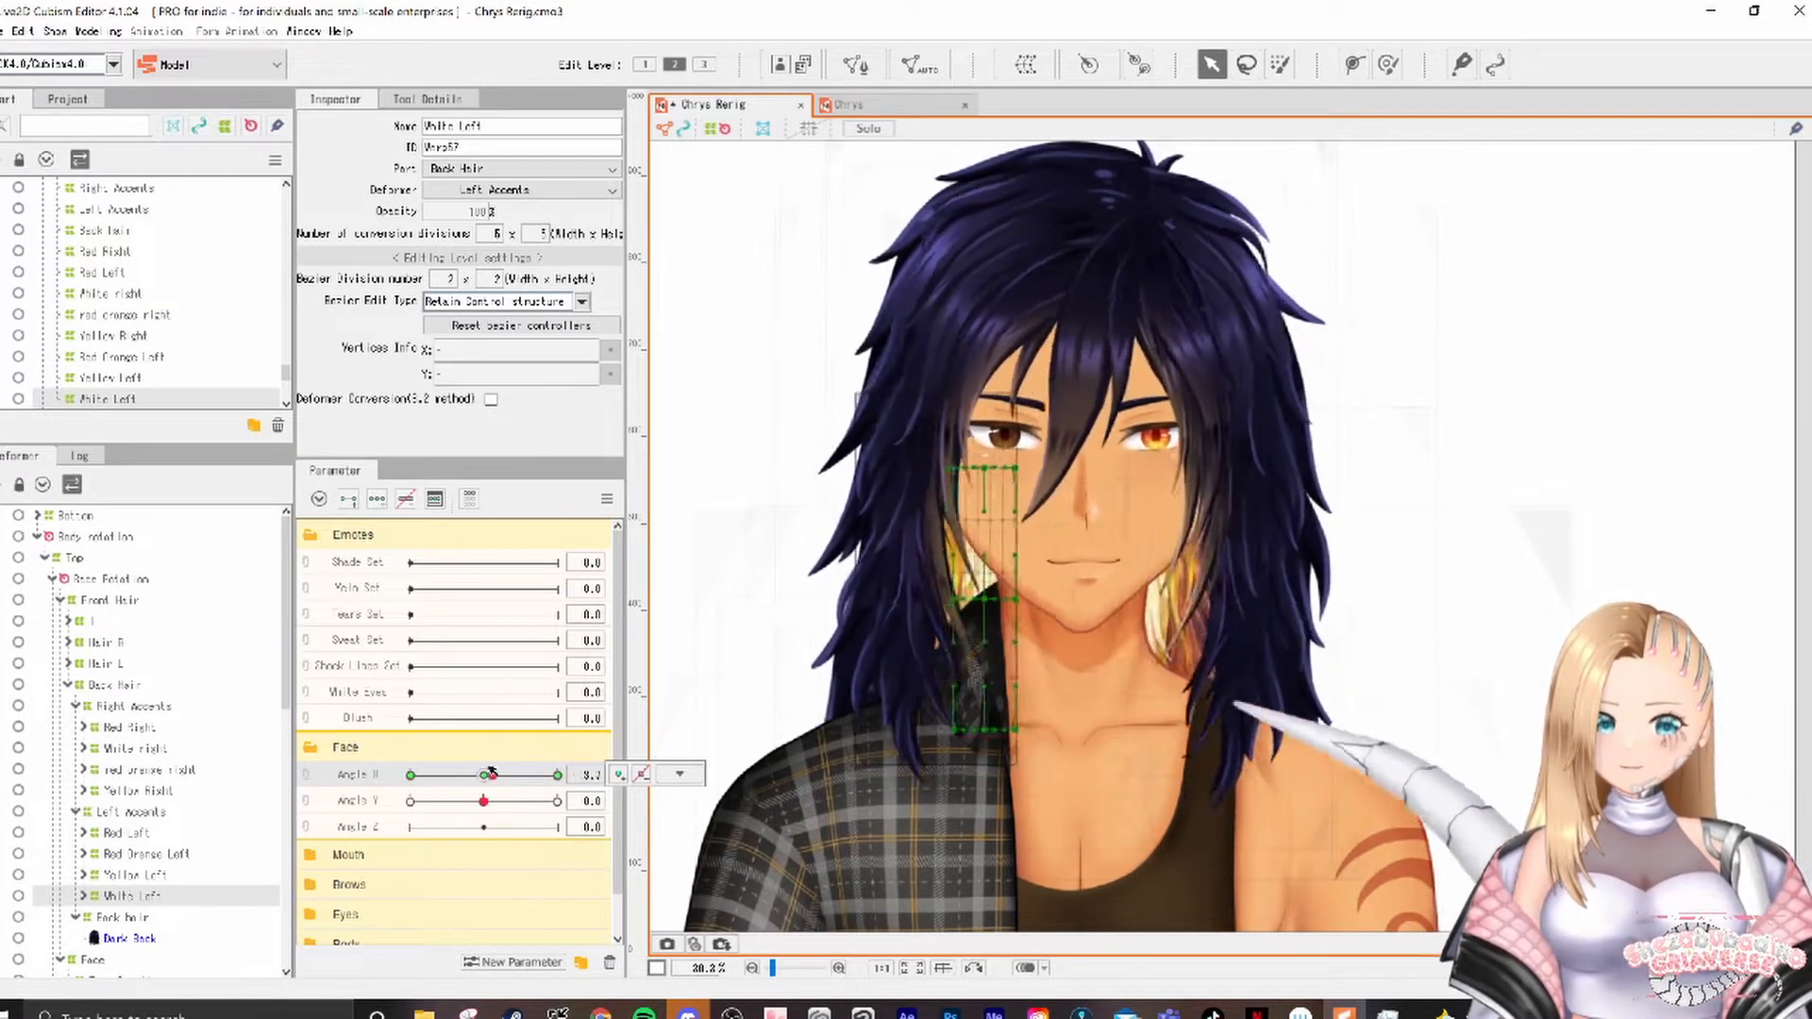
# Step: Key the Back Hair deformer on Angle Y and shift its grid vertically for the up and down head tilt
pyautogui.click(113, 684)
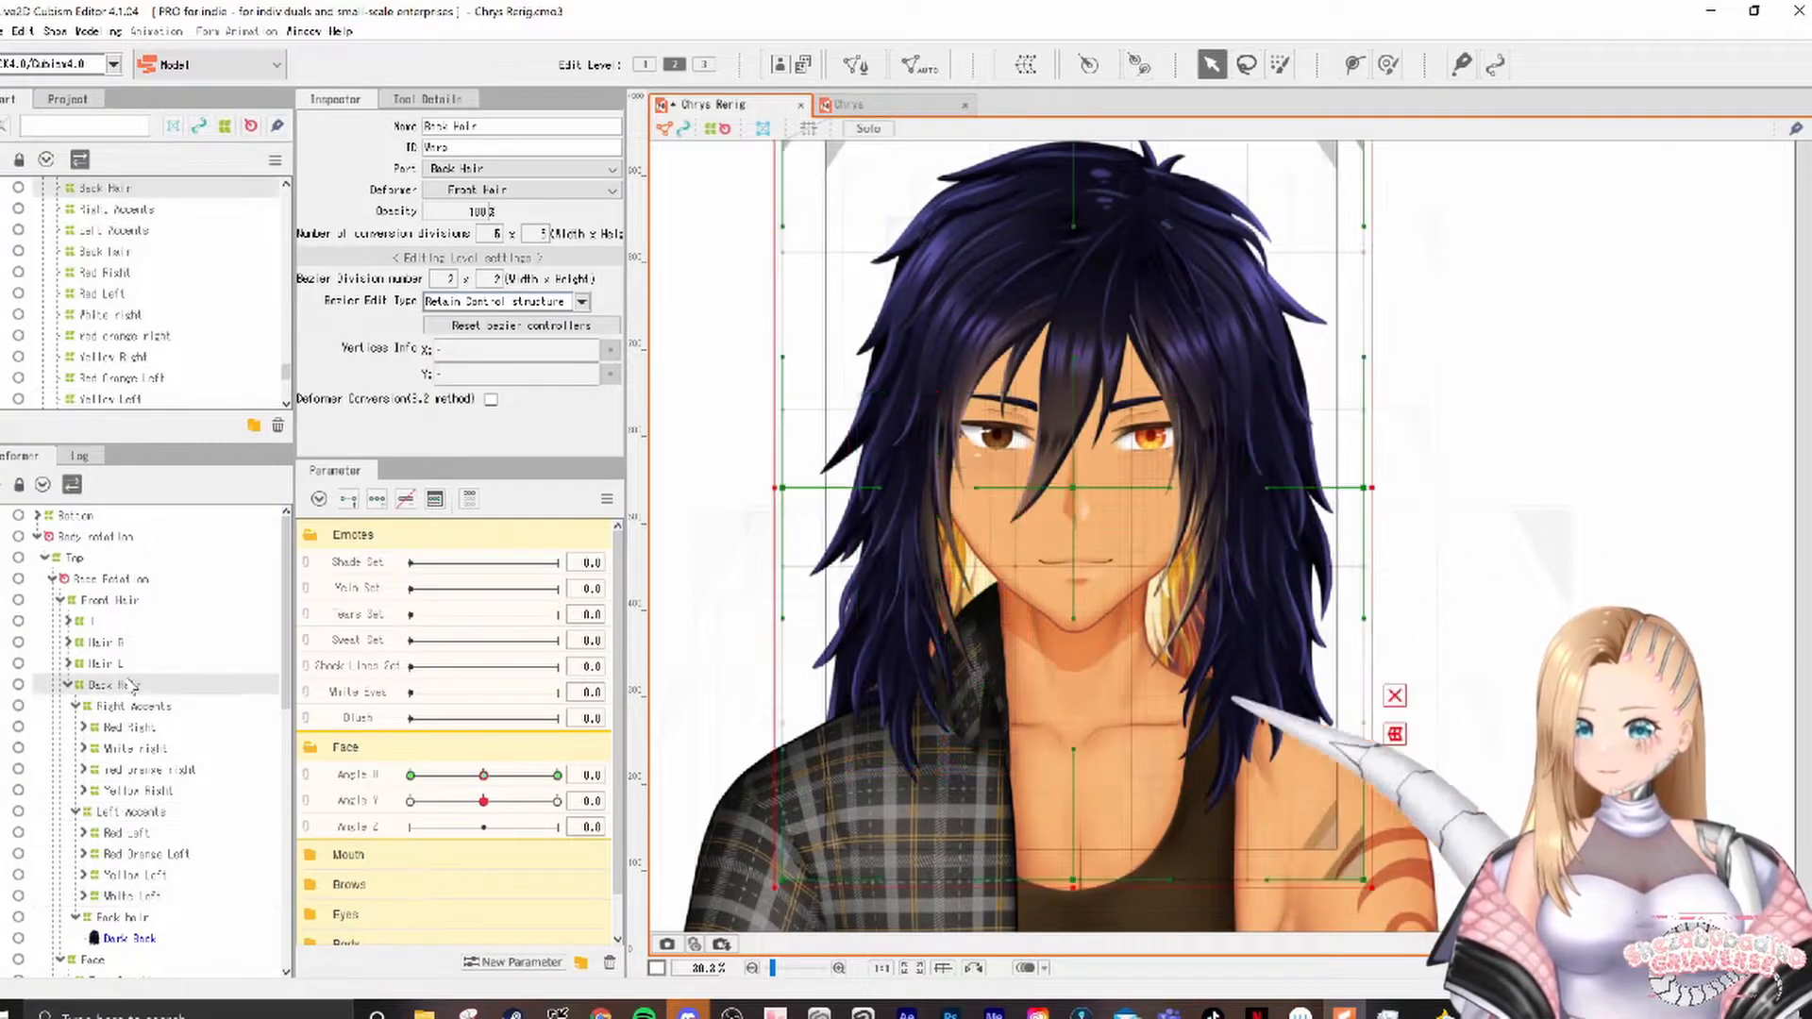
pyautogui.moveTo(1069, 489); pyautogui.dragTo(1072, 512)
pyautogui.click(411, 801)
pyautogui.moveTo(412, 801); pyautogui.dragTo(480, 806)
# Step: Synthesize the Back Hair deformer's diagonal corners and link Angle X and Angle Y into one combined grid
pyautogui.click(606, 499)
pyautogui.click(696, 598)
pyautogui.click(304, 790)
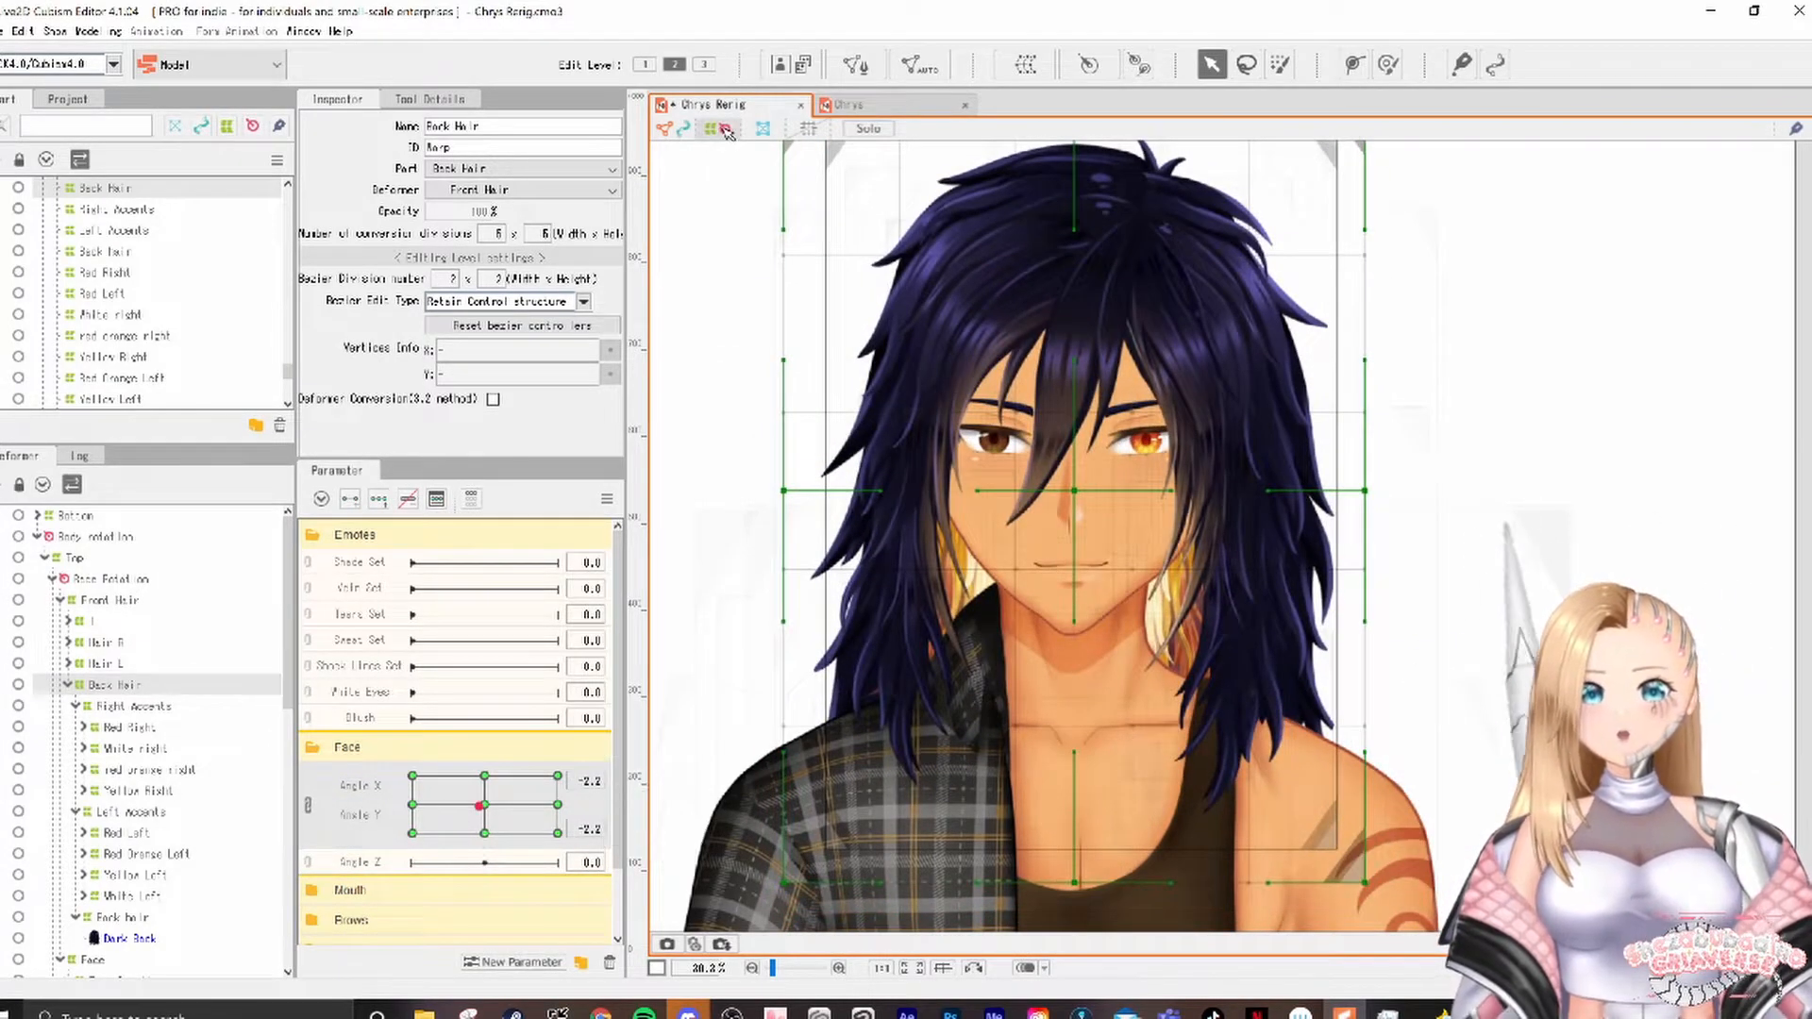
# Step: Hide the deformer display and preview the head and hair motion across Angle X and Angle Y
pyautogui.click(726, 130)
pyautogui.scroll(-2, 1143, 339)
pyautogui.click(468, 804)
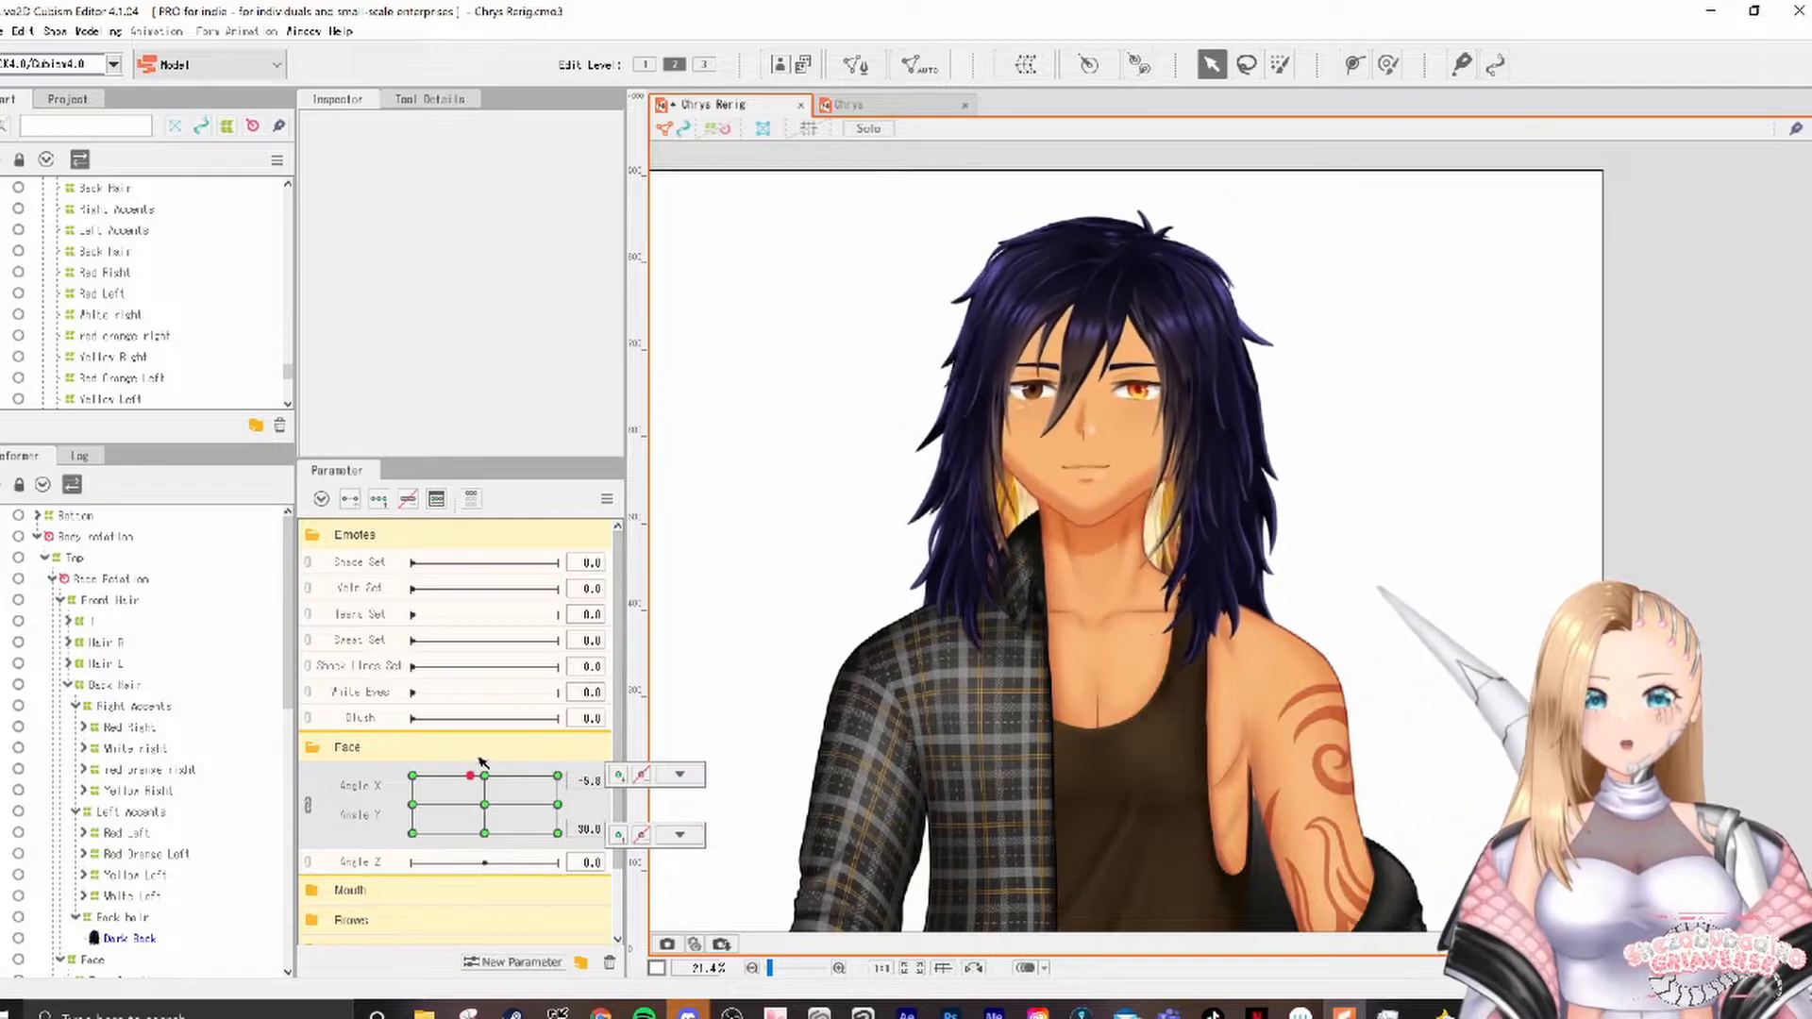
pyautogui.moveTo(514, 840); pyautogui.dragTo(491, 793)
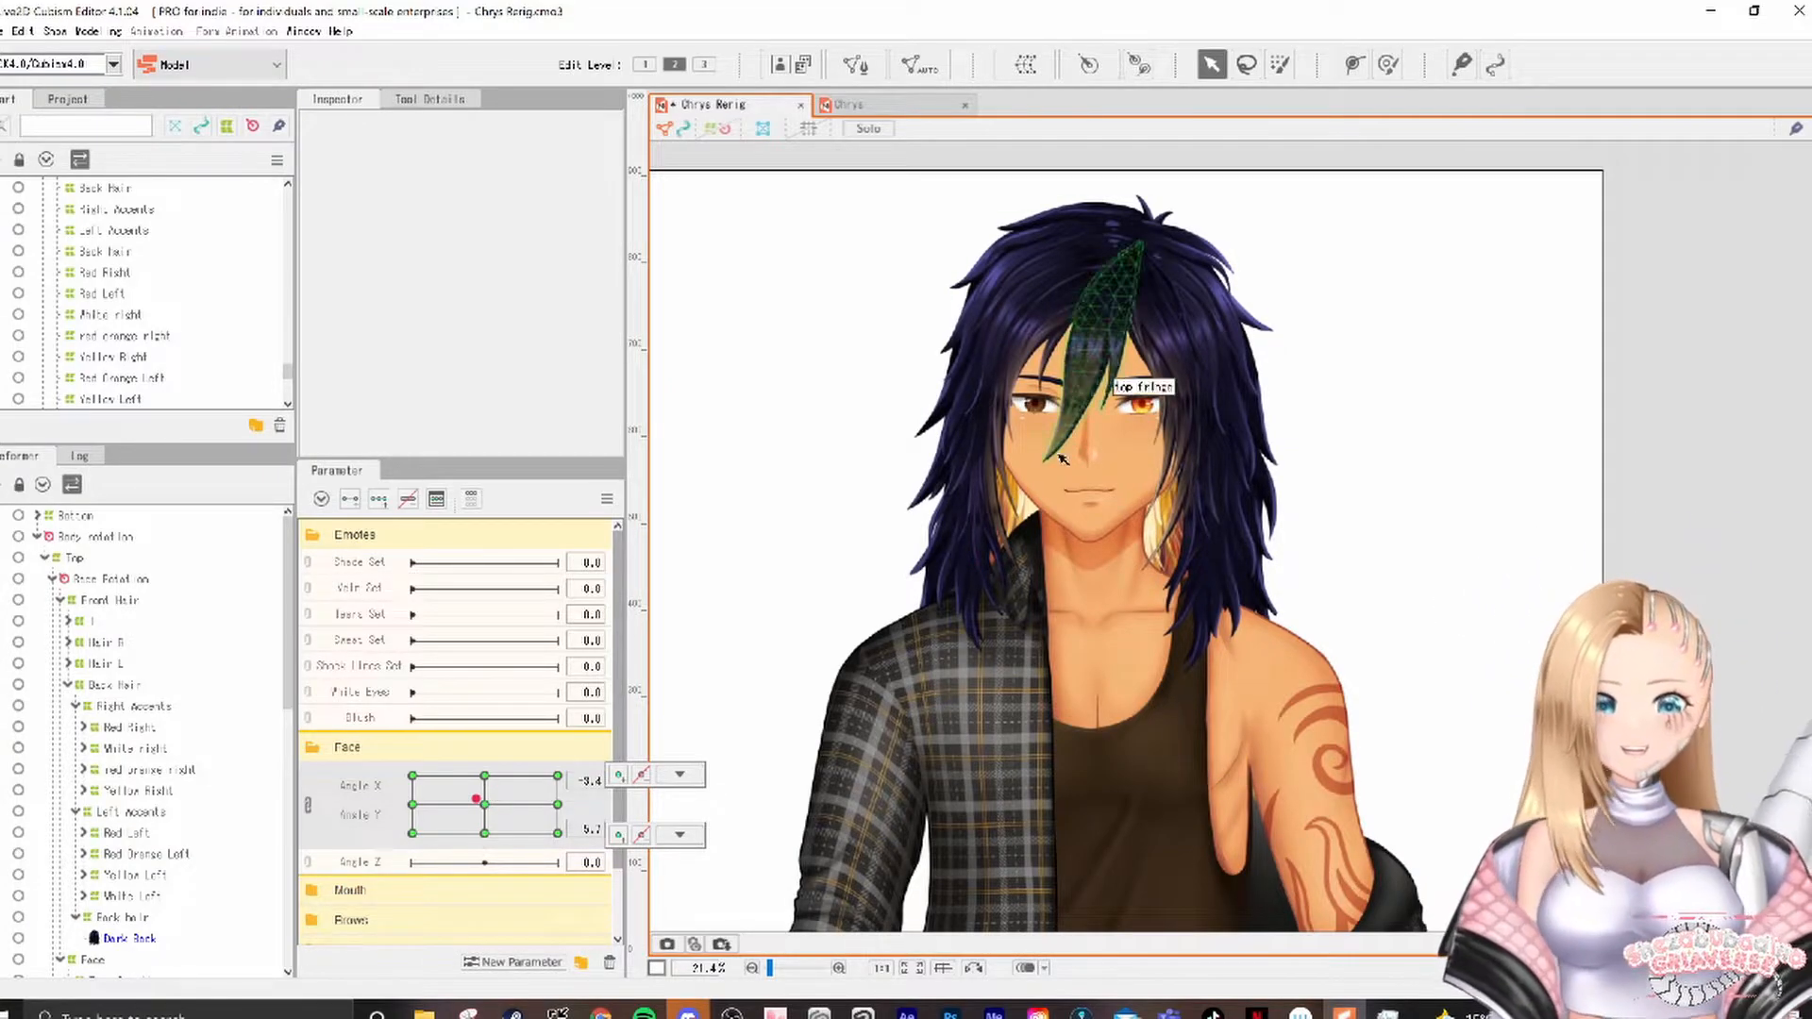
pyautogui.click(604, 498)
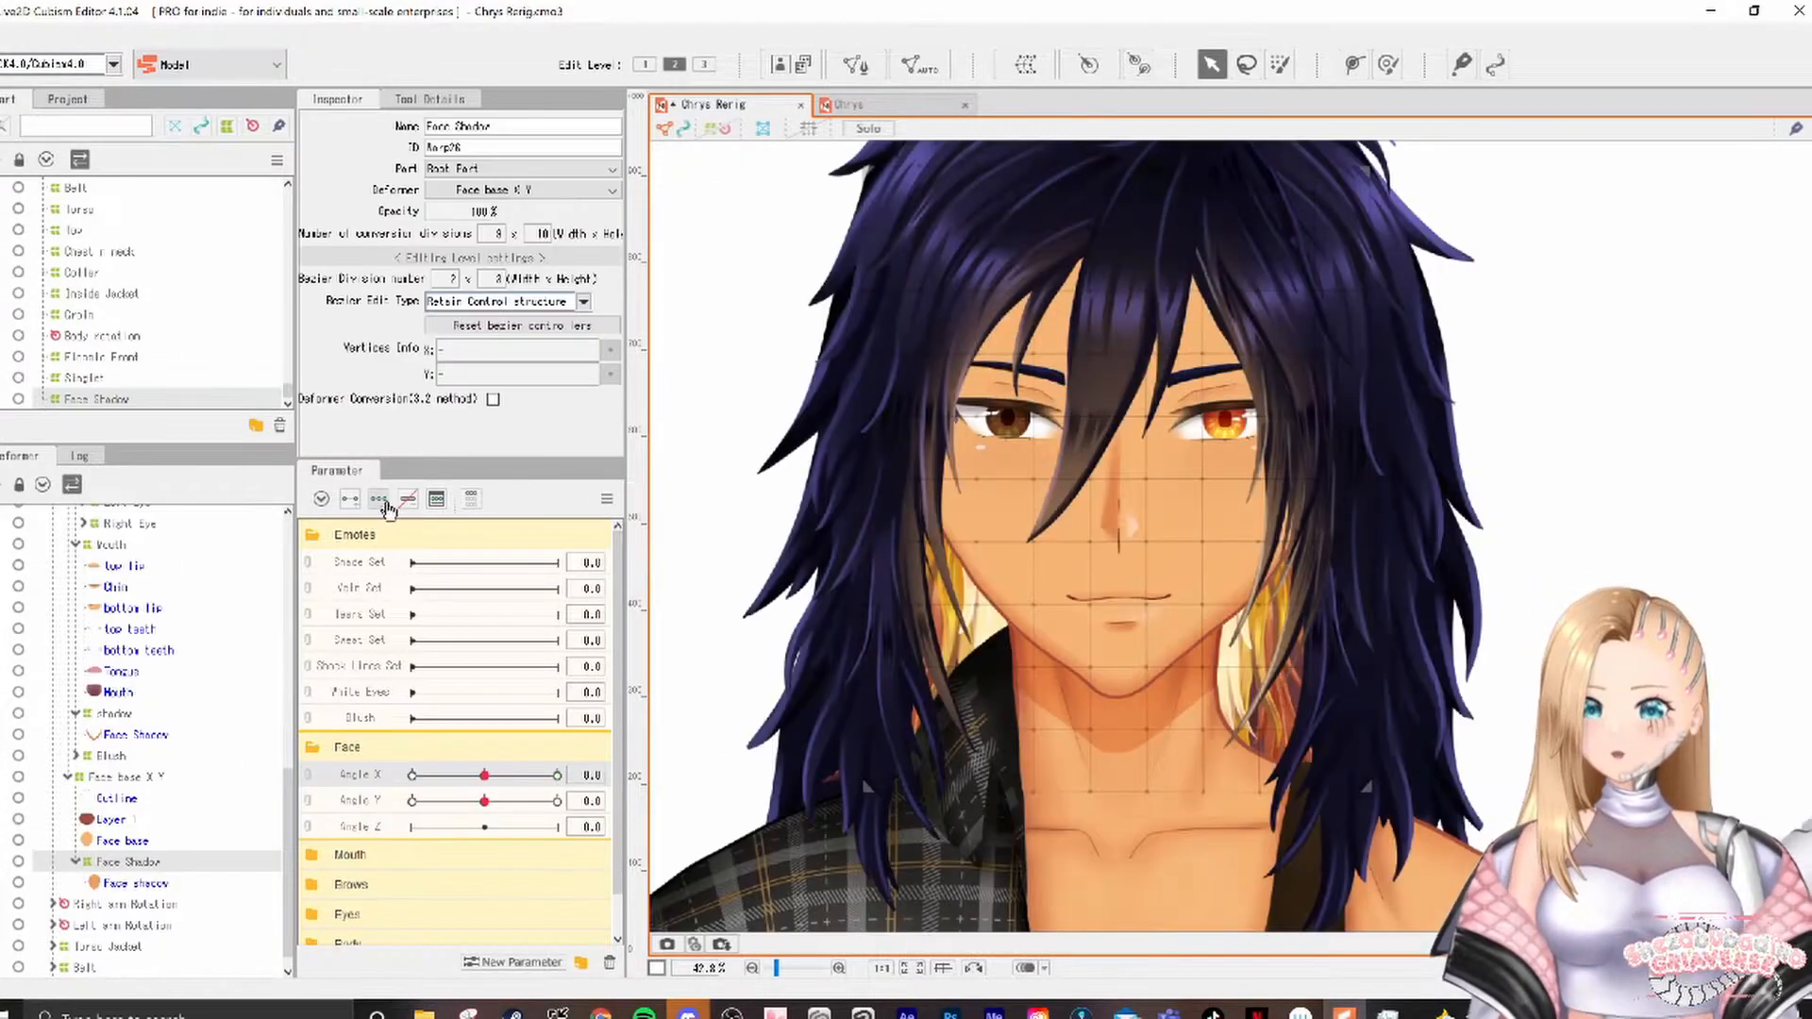
# Step: Add three Angle X keys to the Face Shadow deformer, and reset the parameters to default after previewing the turn
pyautogui.moveTo(490, 778)
pyautogui.mouseDown()
pyautogui.moveTo(533, 774)
pyautogui.moveTo(444, 775)
pyautogui.moveTo(511, 774)
pyautogui.mouseUp()
pyautogui.click(607, 498)
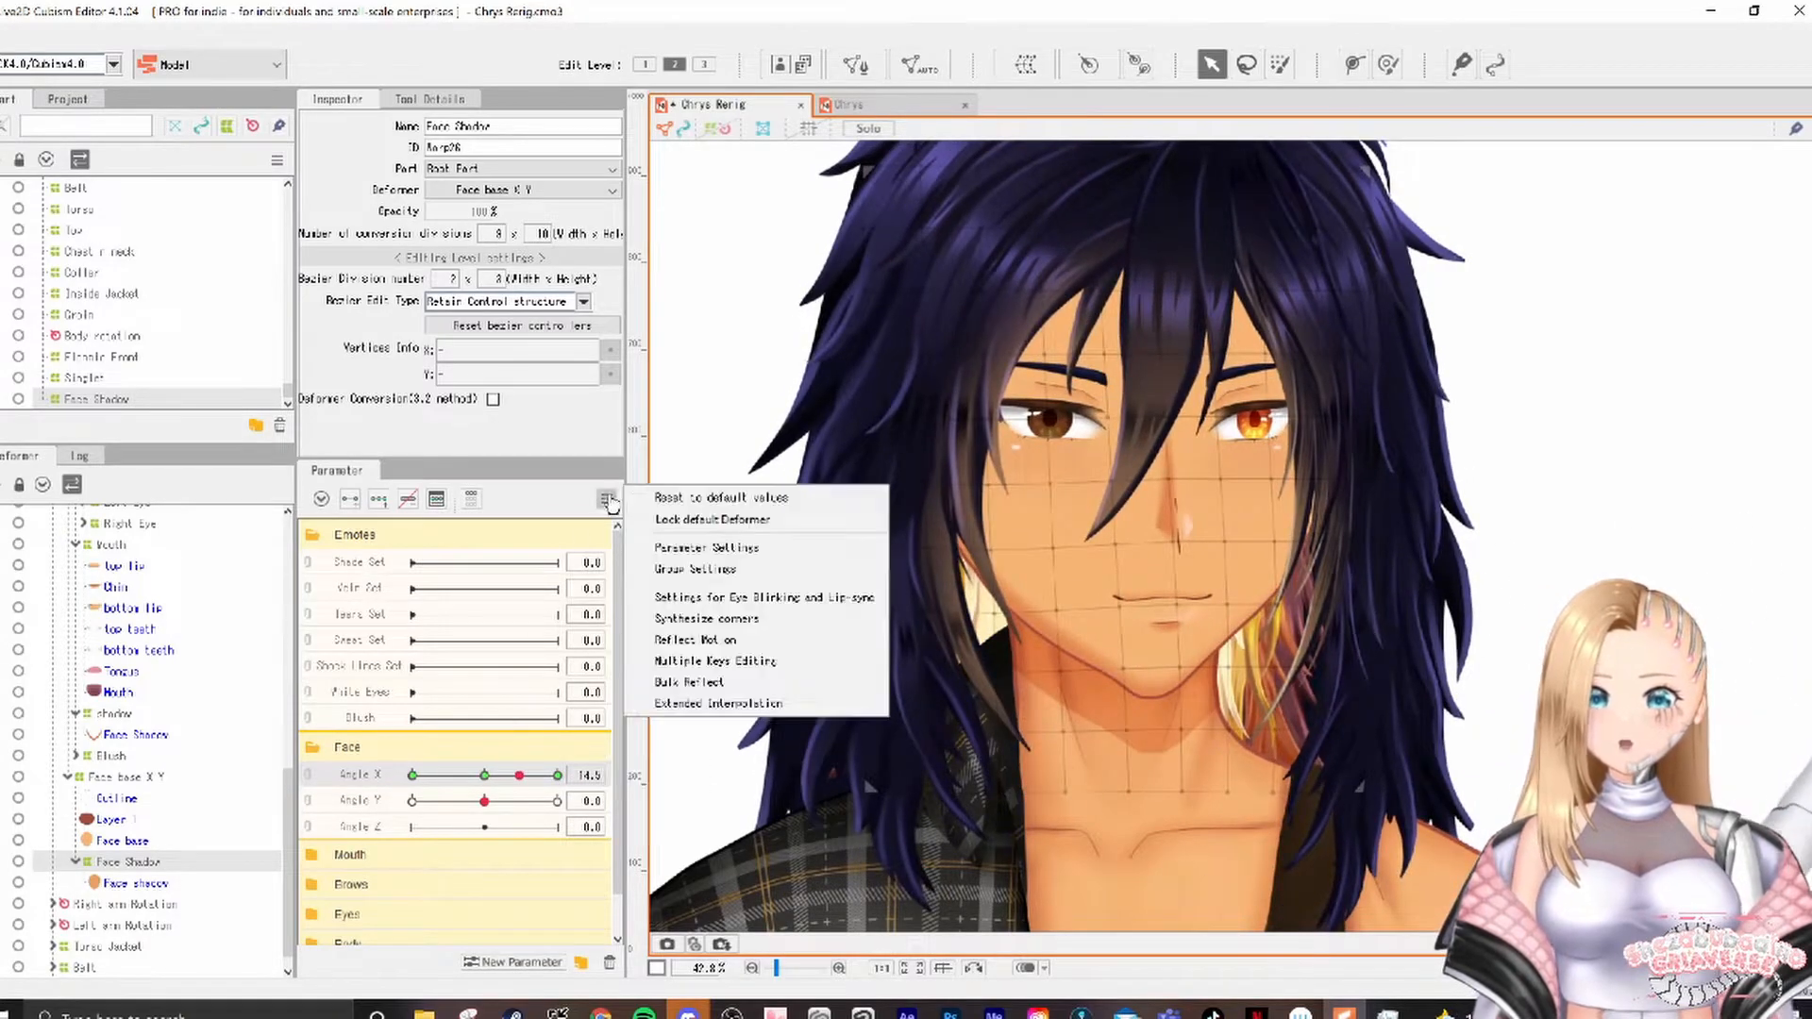
pyautogui.click(698, 494)
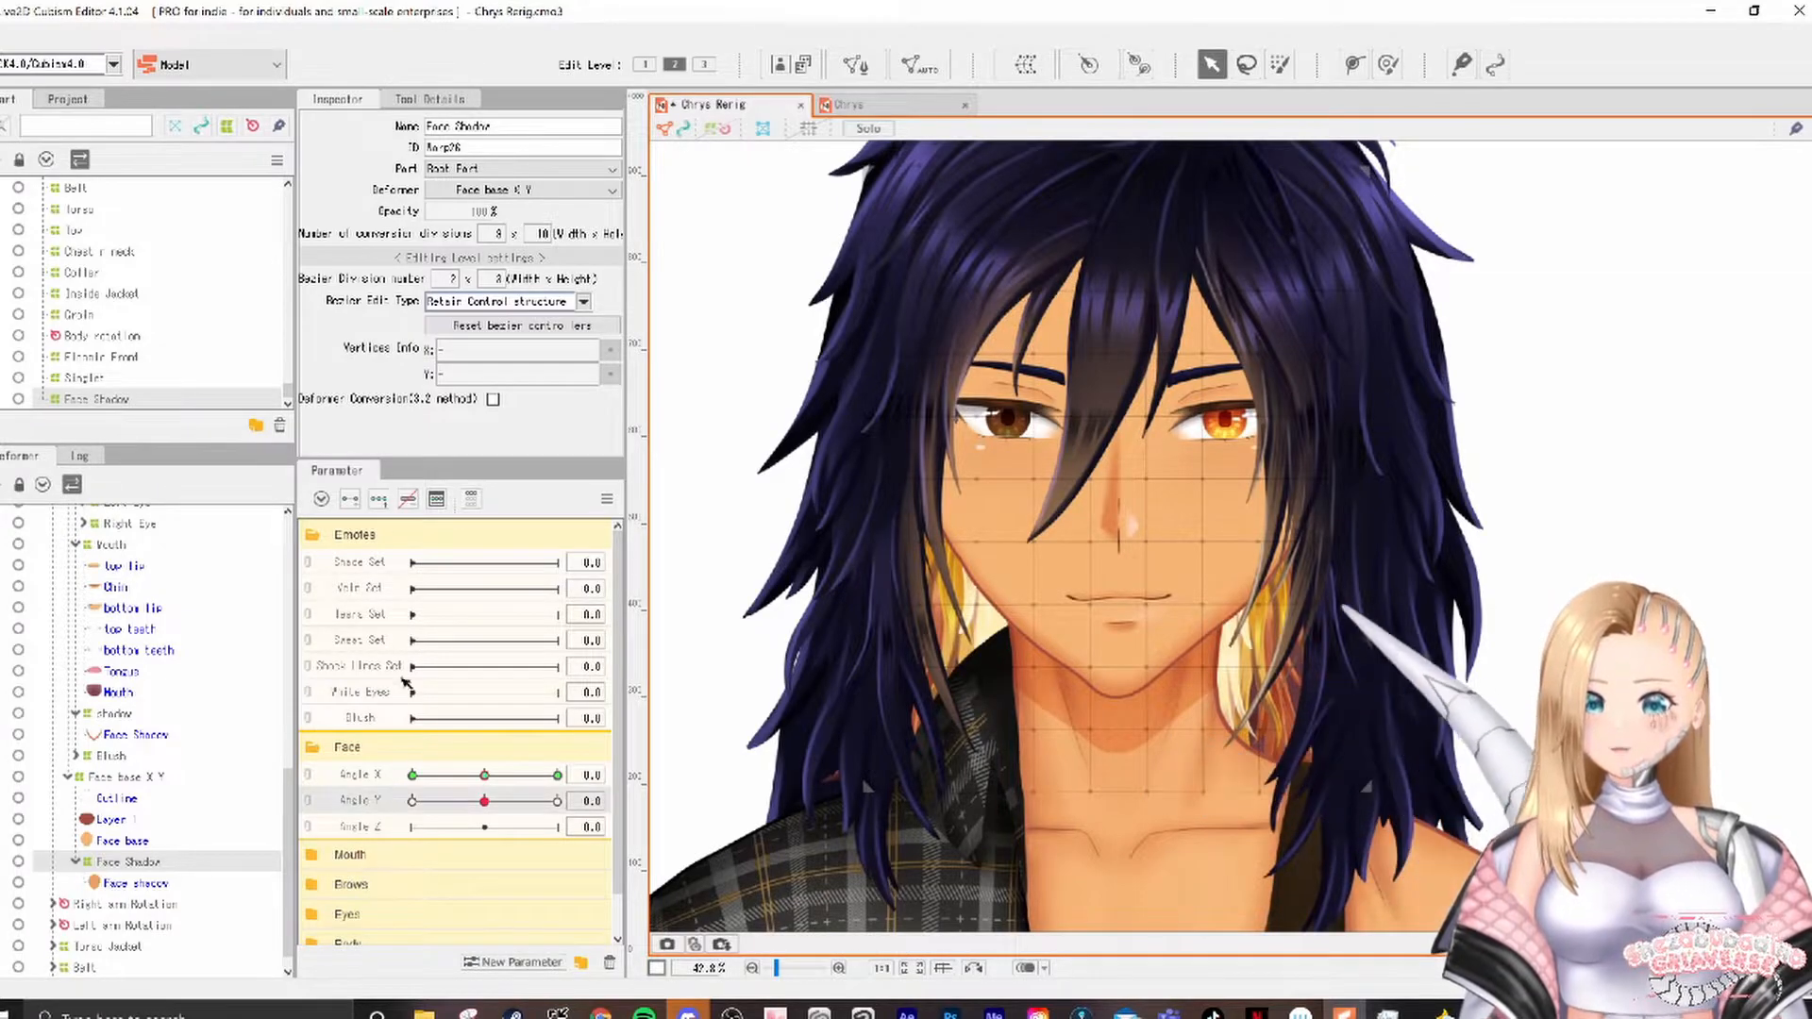
# Step: Add three Angle Y keys to the Face Shadow deformer and set Angle Y to -30
pyautogui.click(387, 778)
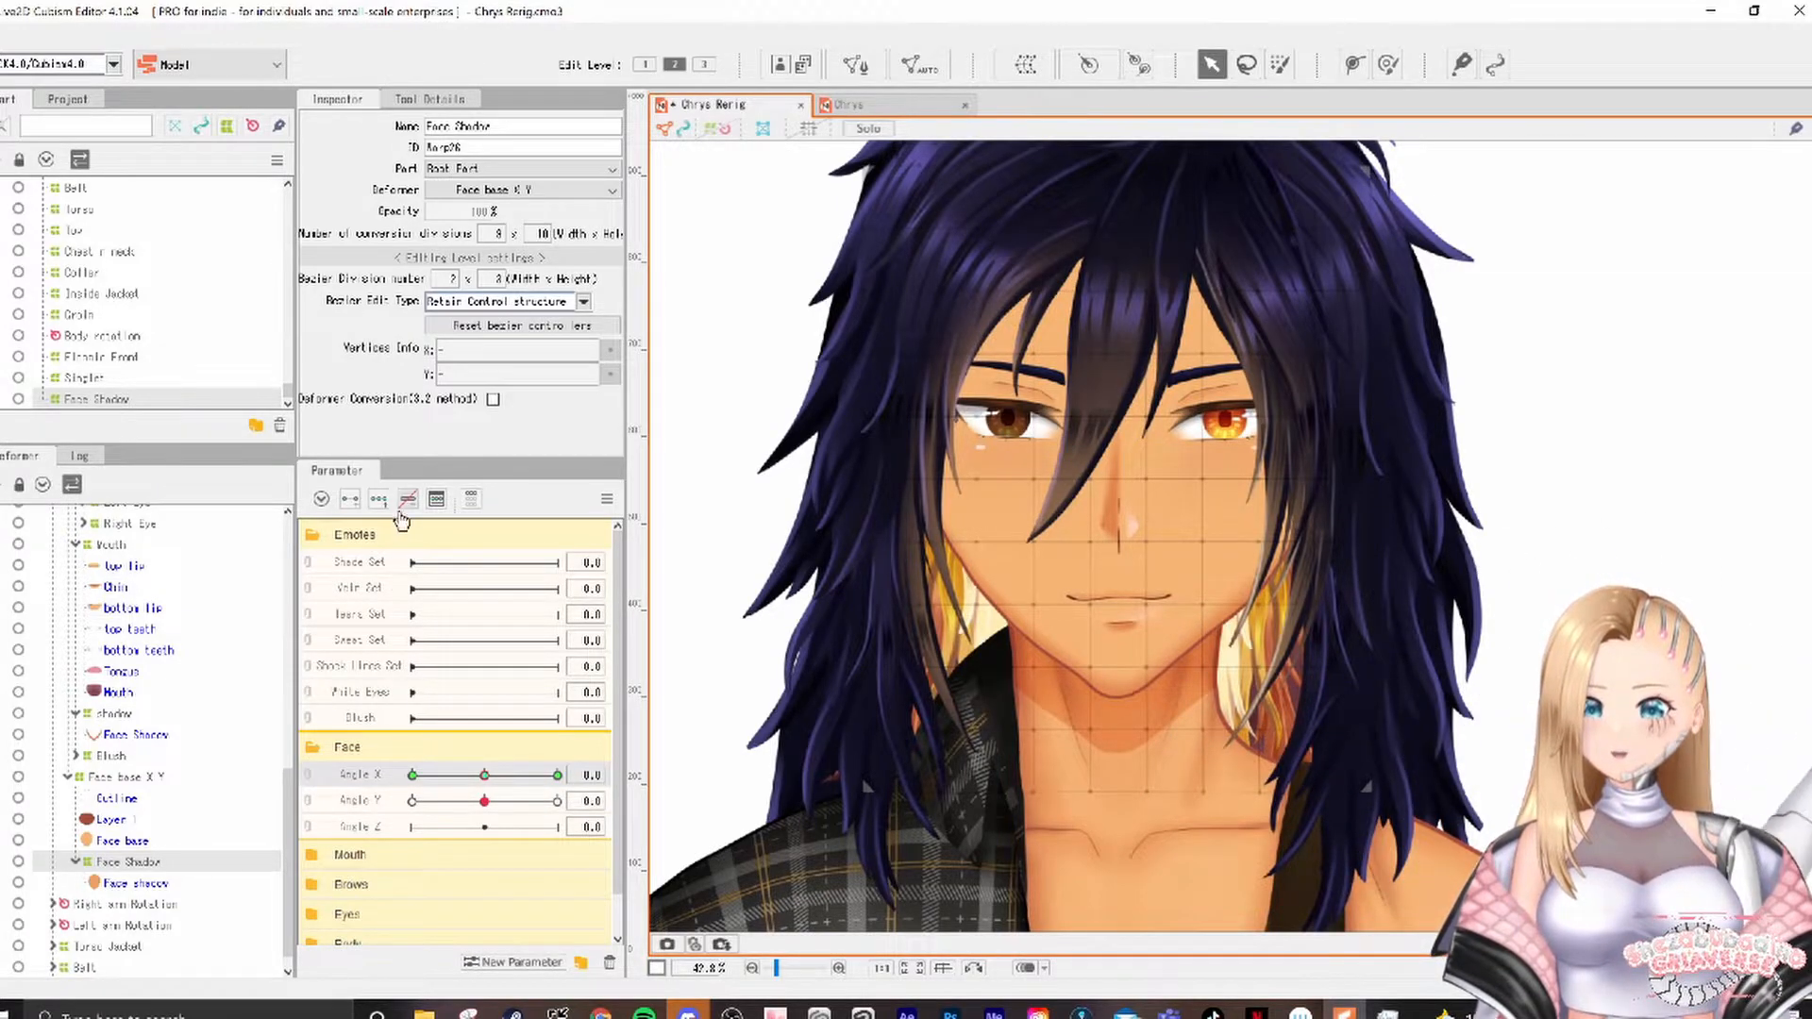
pyautogui.click(394, 801)
pyautogui.moveTo(485, 801); pyautogui.dragTo(595, 797)
pyautogui.moveTo(621, 638); pyautogui.dragTo(410, 660)
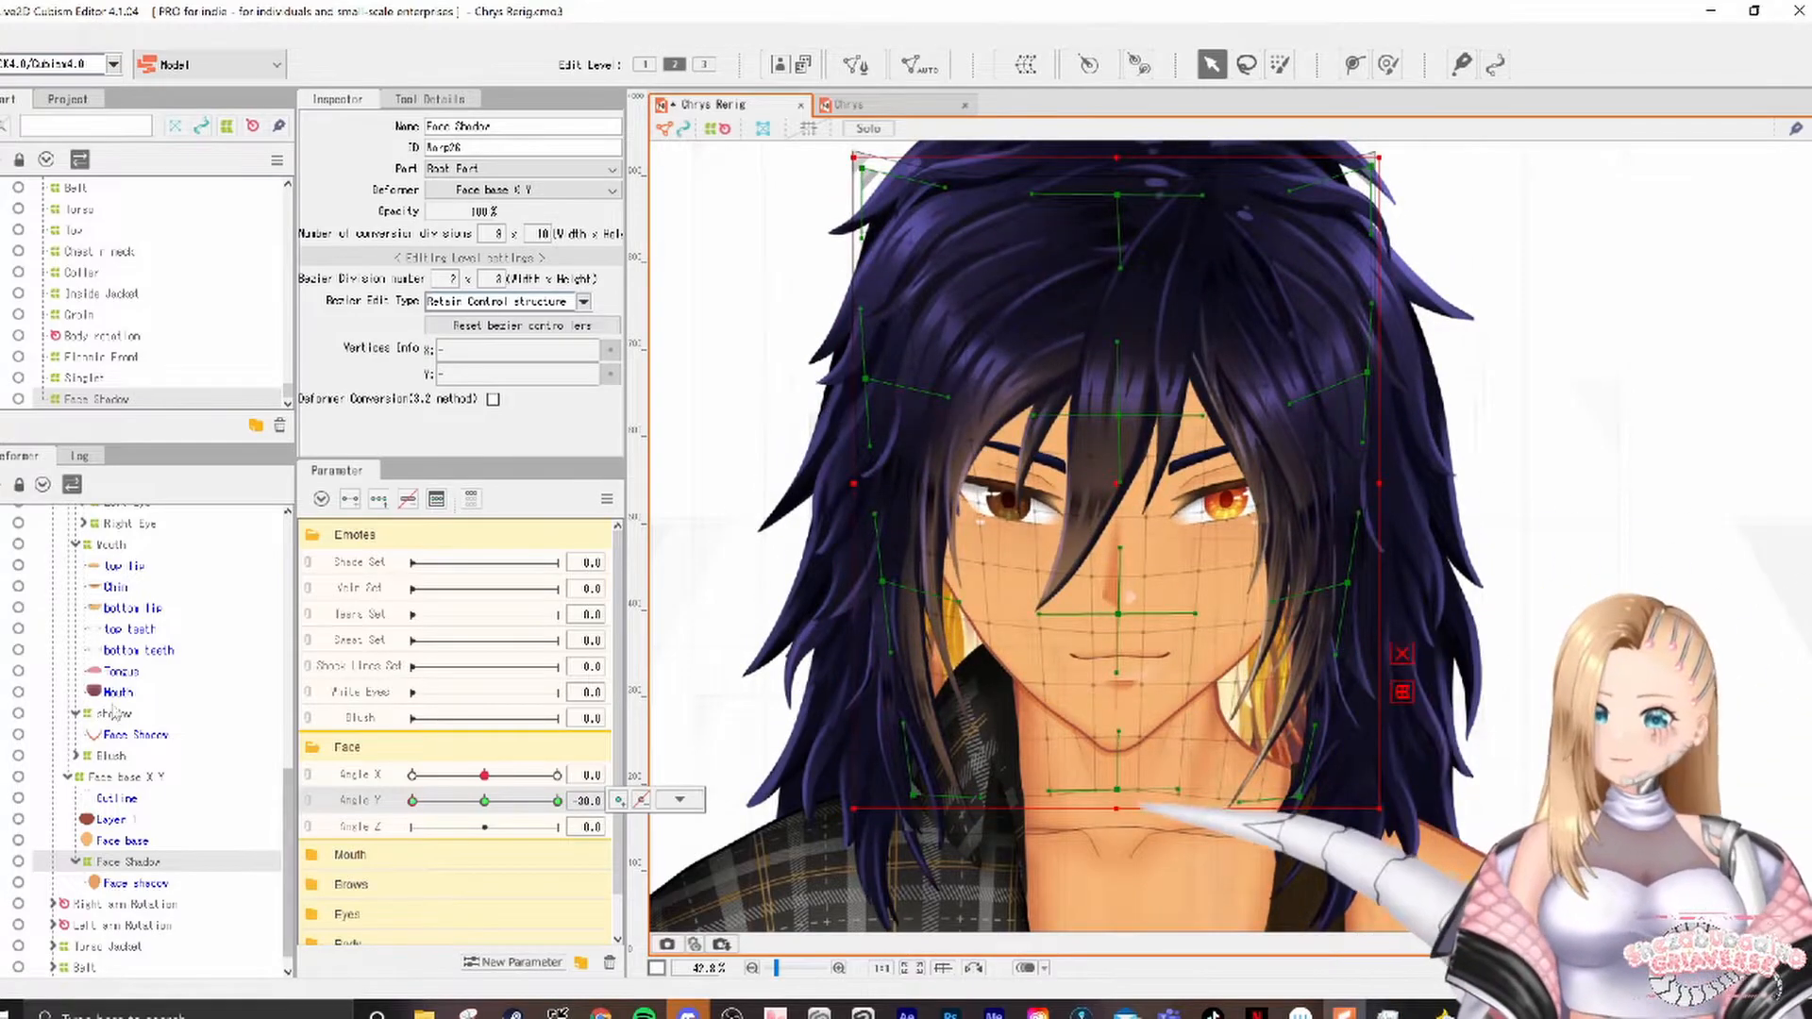
# Step: Adjust the lower grid of the Face base X Y deformer for the corner pose at Angle X 30 and Angle Y -30
pyautogui.click(110, 544)
pyautogui.moveTo(489, 801); pyautogui.dragTo(558, 833)
pyautogui.click(414, 776)
pyautogui.scroll(5, 122, 674)
pyautogui.click(108, 684)
pyautogui.scroll(-3, 234, 878)
pyautogui.click(1260, 821)
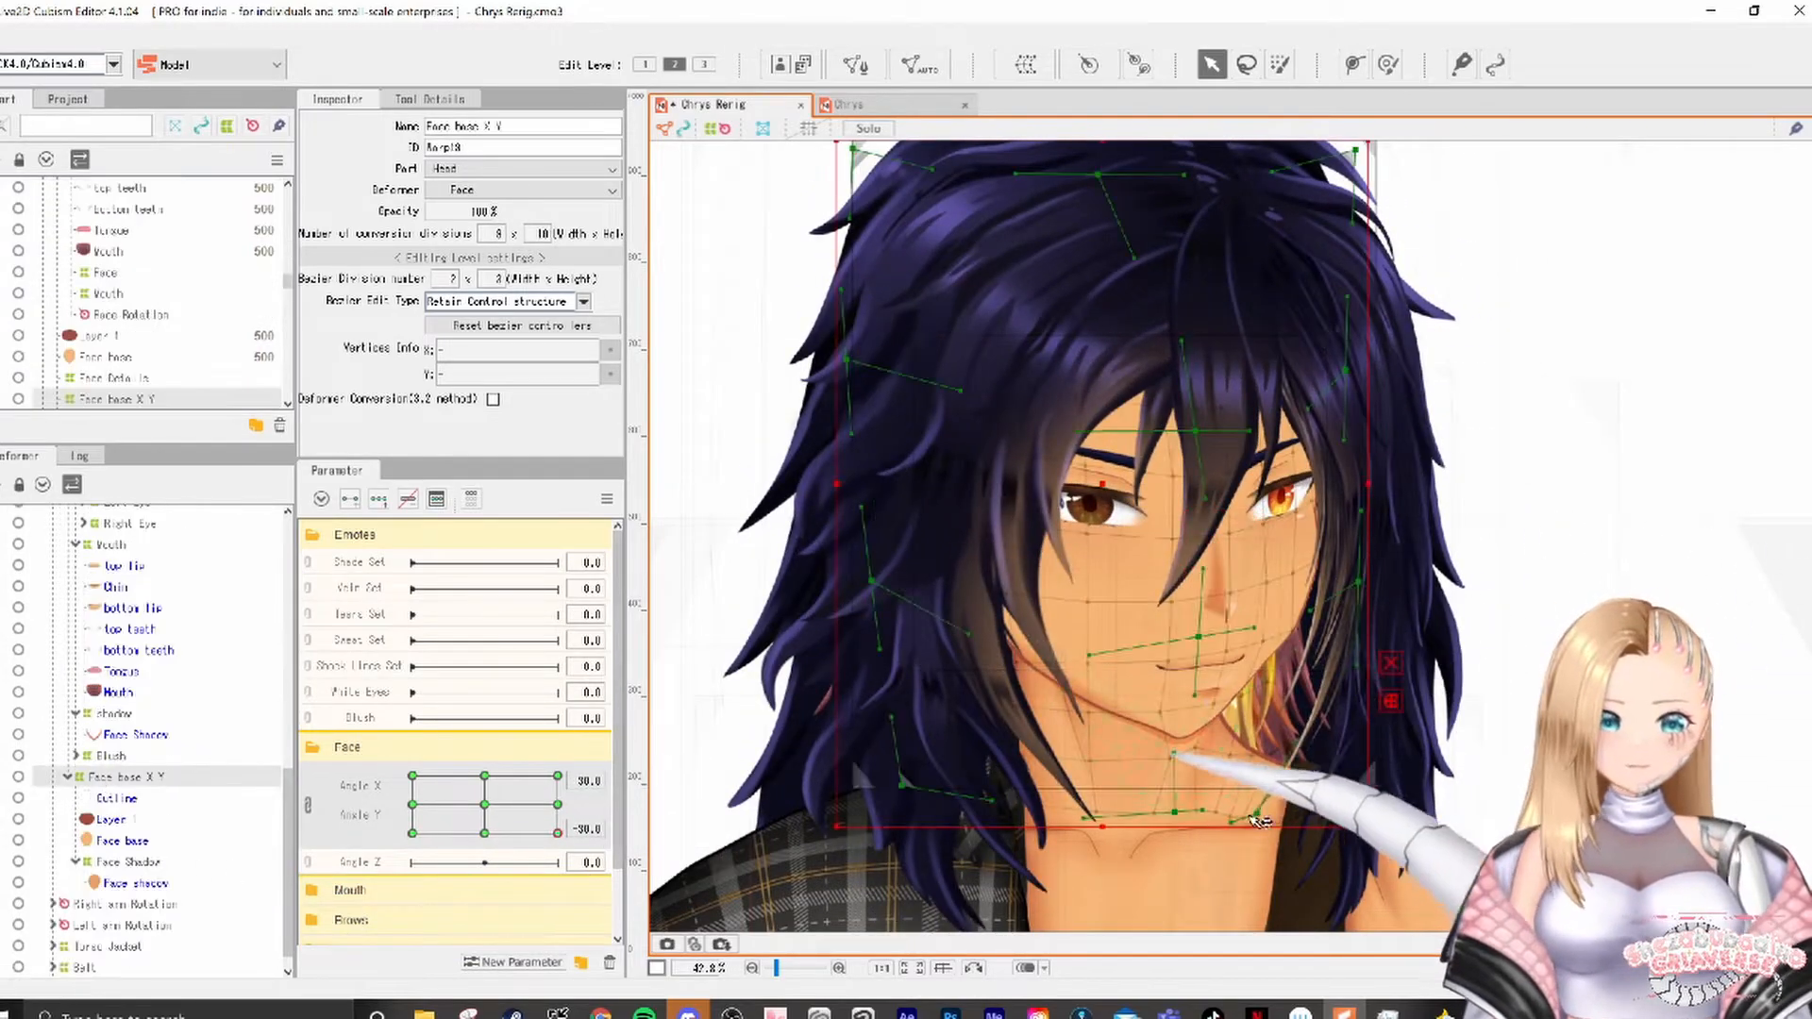
pyautogui.scroll(-2, 1368, 566)
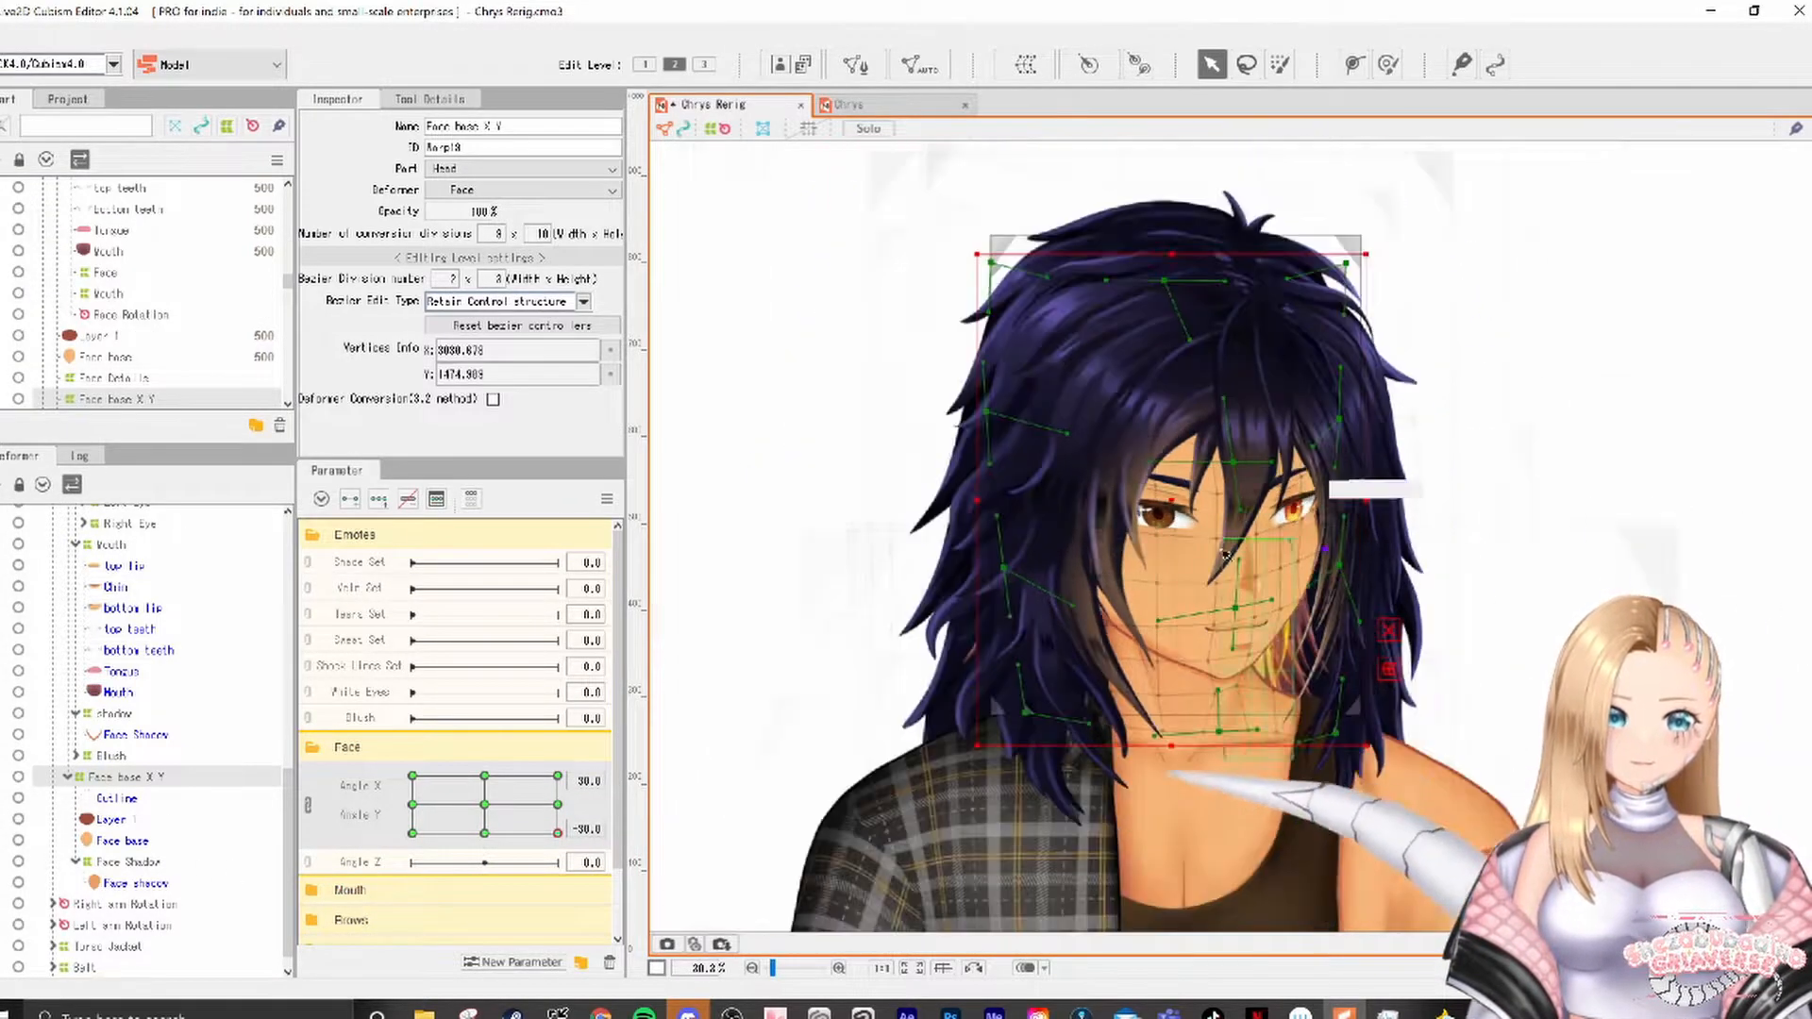
pyautogui.scroll(4, 1251, 722)
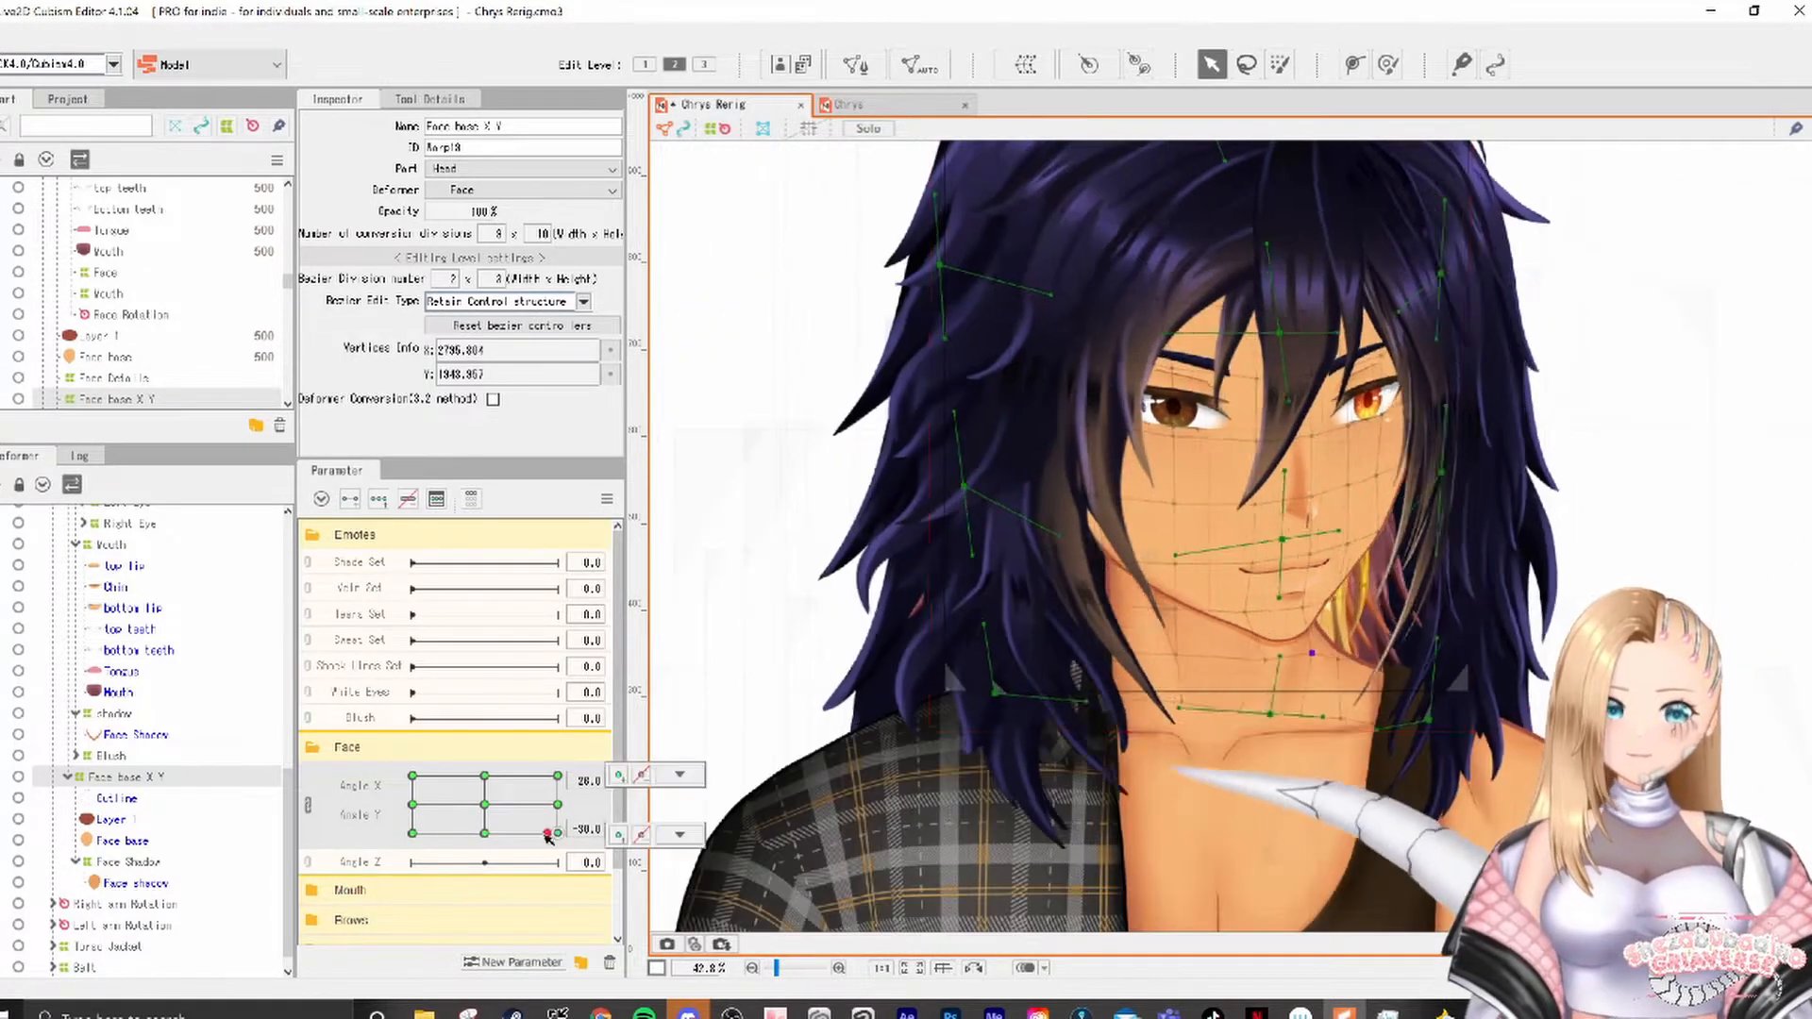
# Step: Preview the head turn across the combined Angle X and Angle Y grid, and reset the parameters to their default values
pyautogui.scroll(2, 1170, 644)
pyautogui.moveTo(1175, 336); pyautogui.dragTo(1083, 625)
pyautogui.moveTo(439, 817)
pyautogui.mouseDown()
pyautogui.moveTo(368, 844)
pyautogui.moveTo(562, 686)
pyautogui.mouseUp()
pyautogui.scroll(-6, 1226, 528)
pyautogui.click(607, 498)
pyautogui.click(647, 548)
# Step: Add three Angle Z keys to the Face Rotation deformer and rotate it to -12.8 degrees at Angle Z -30
pyautogui.click(390, 867)
pyautogui.scroll(6, 165, 760)
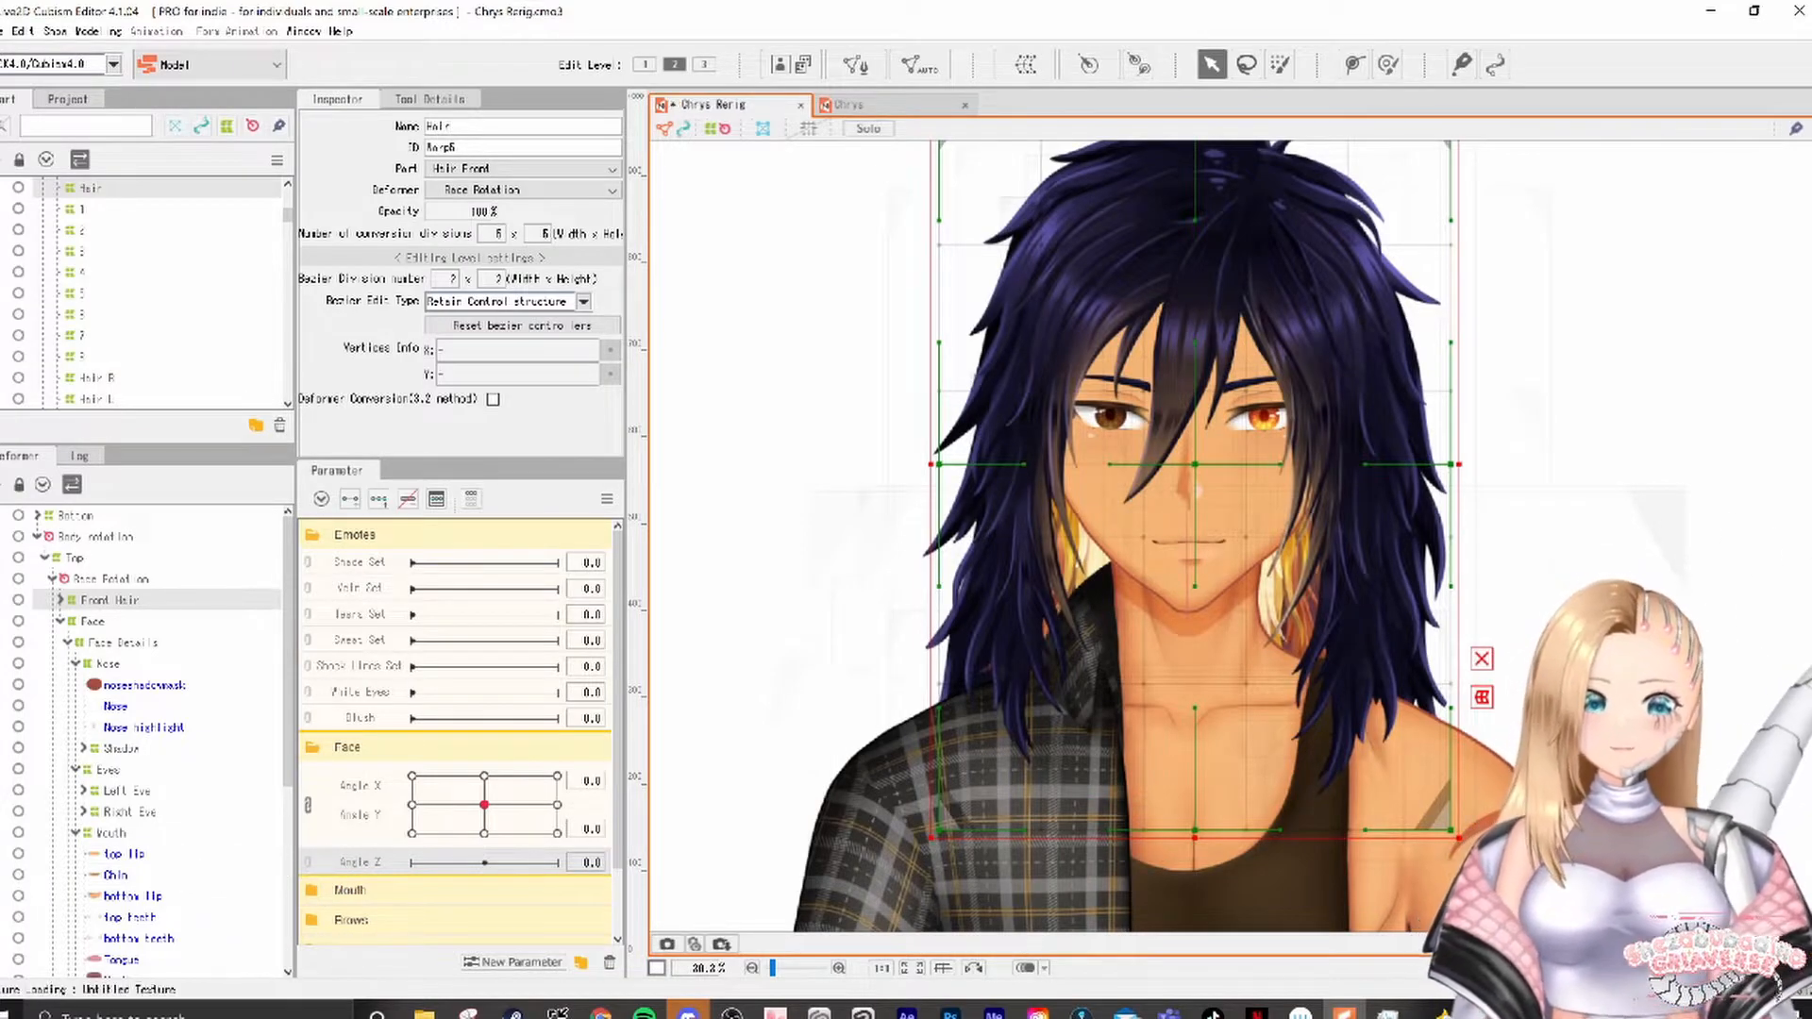
pyautogui.click(114, 579)
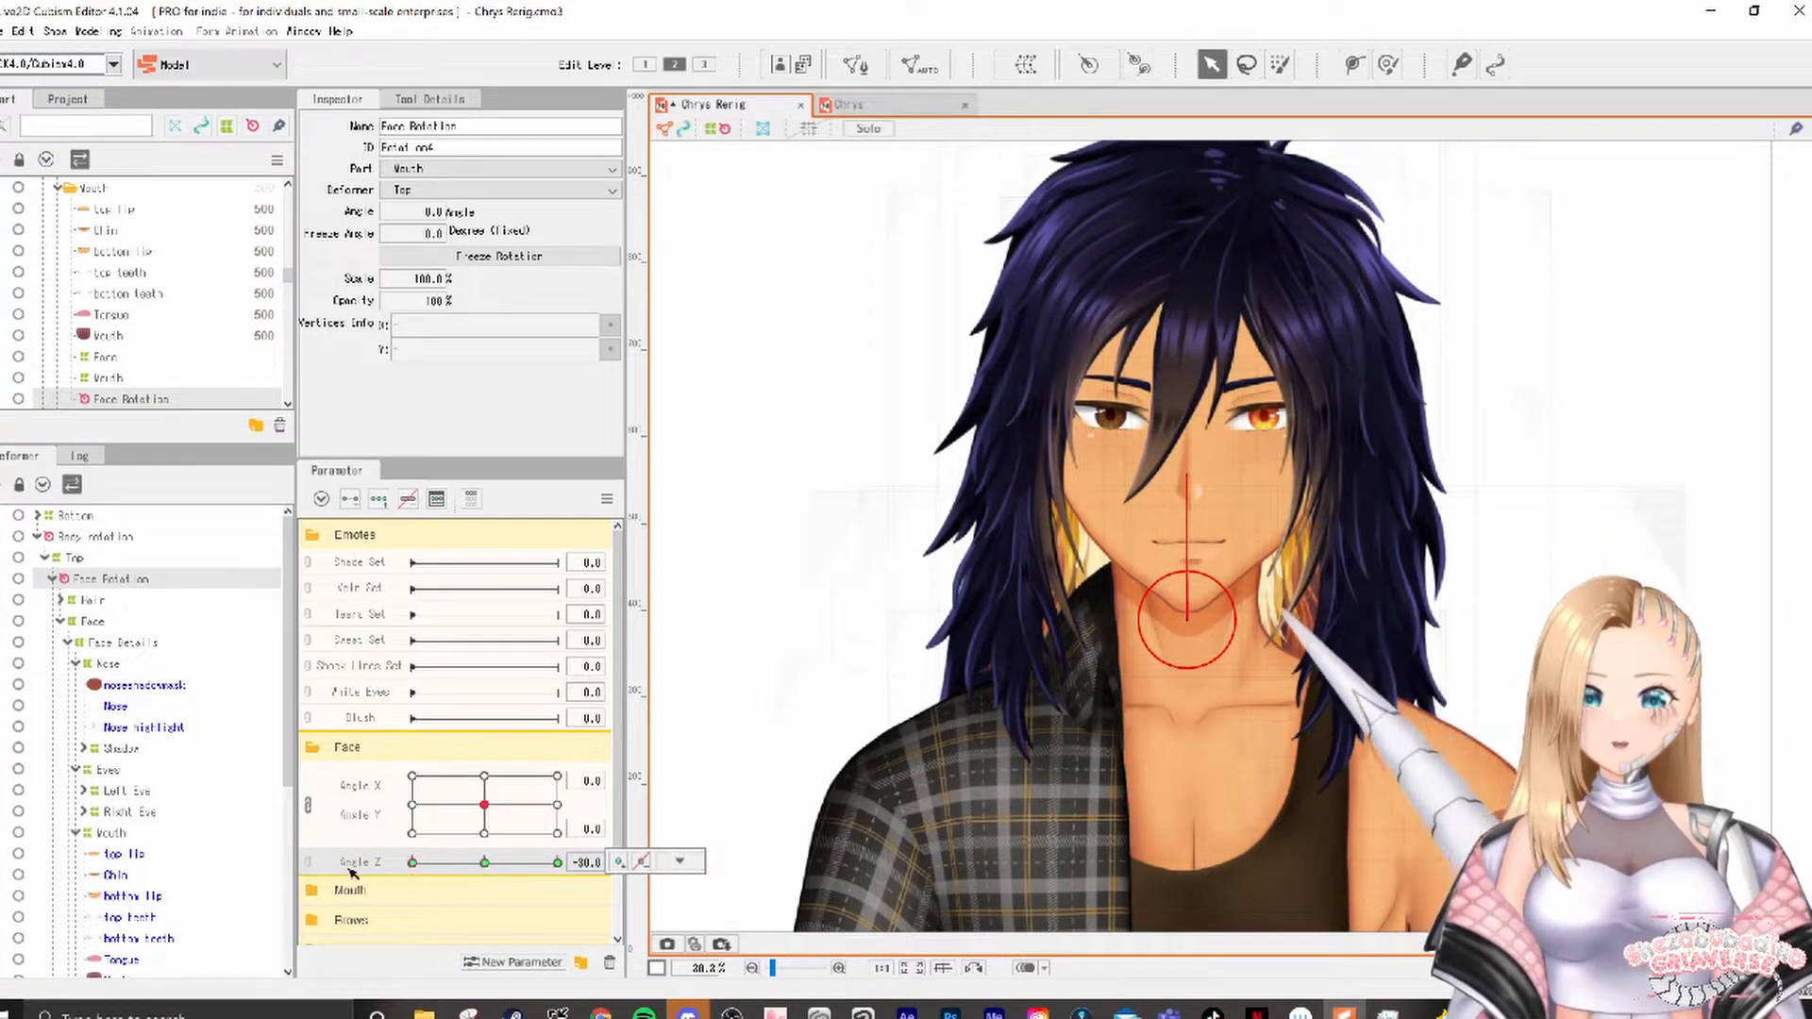
pyautogui.moveTo(1188, 476); pyautogui.dragTo(1154, 474)
# Step: Reflect the Face Rotation motion horizontally onto the opposite Angle Z key, and preview the tilt
pyautogui.click(607, 499)
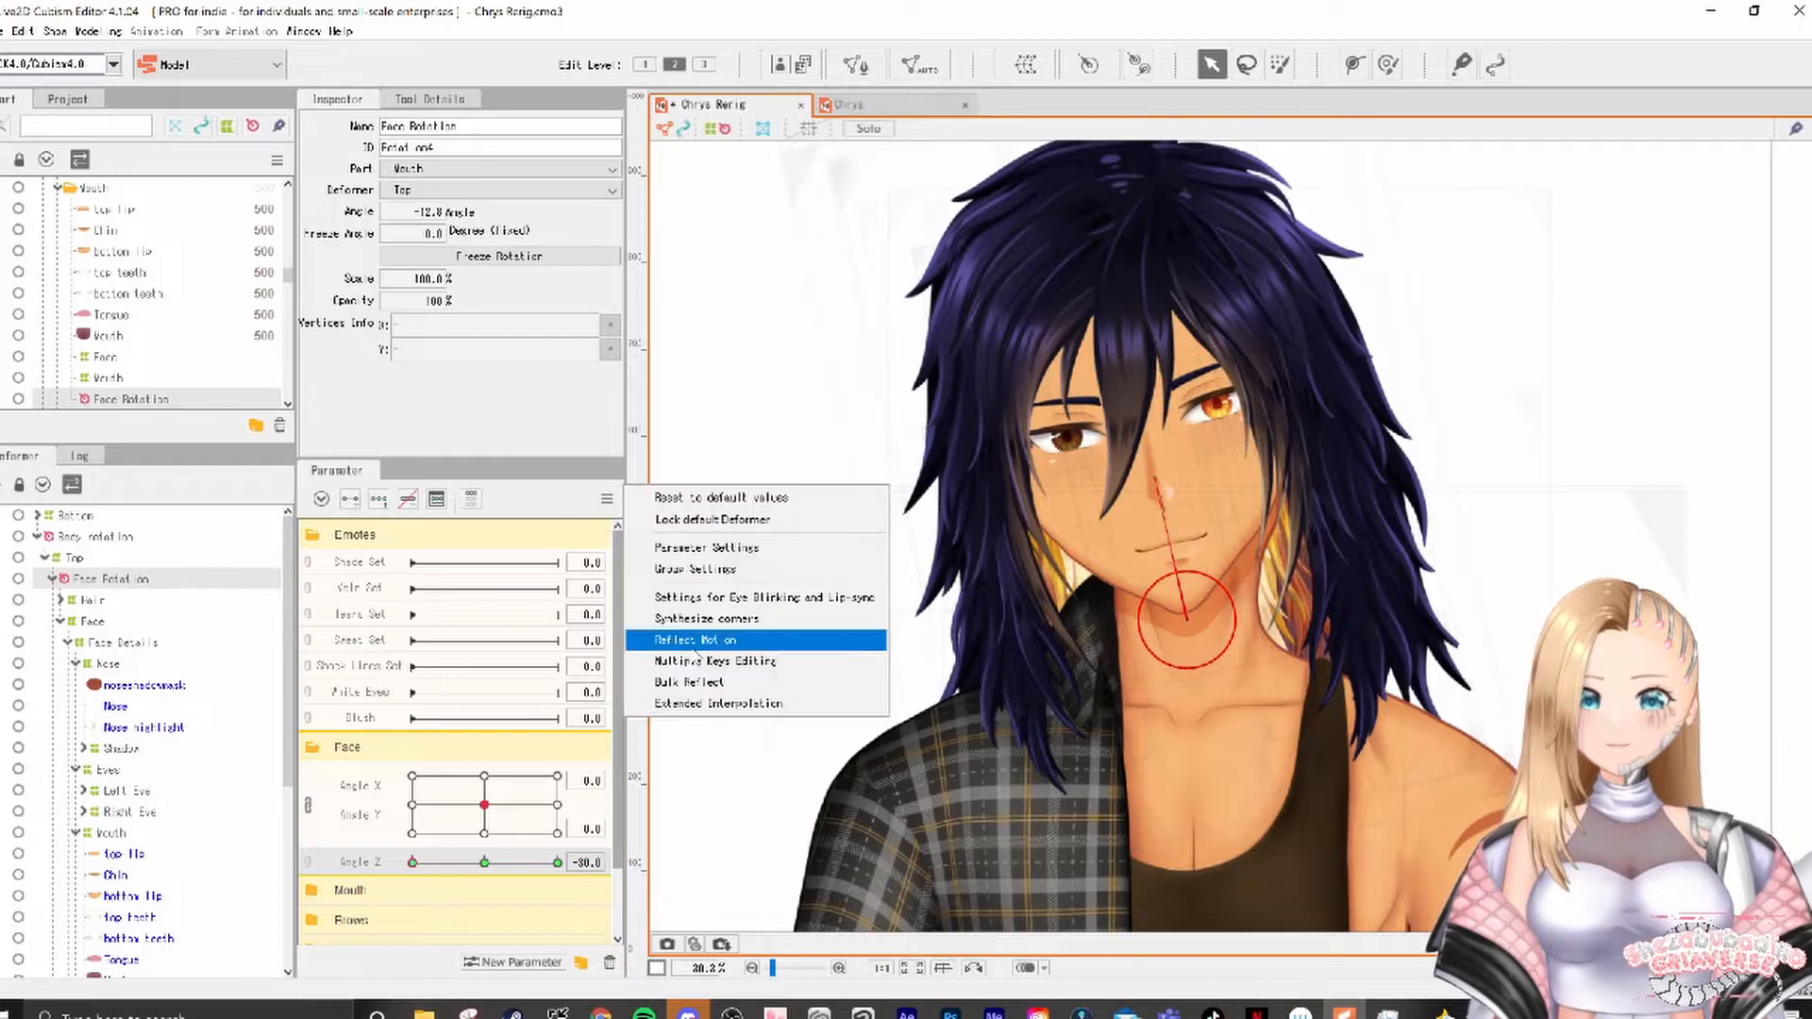
pyautogui.click(703, 641)
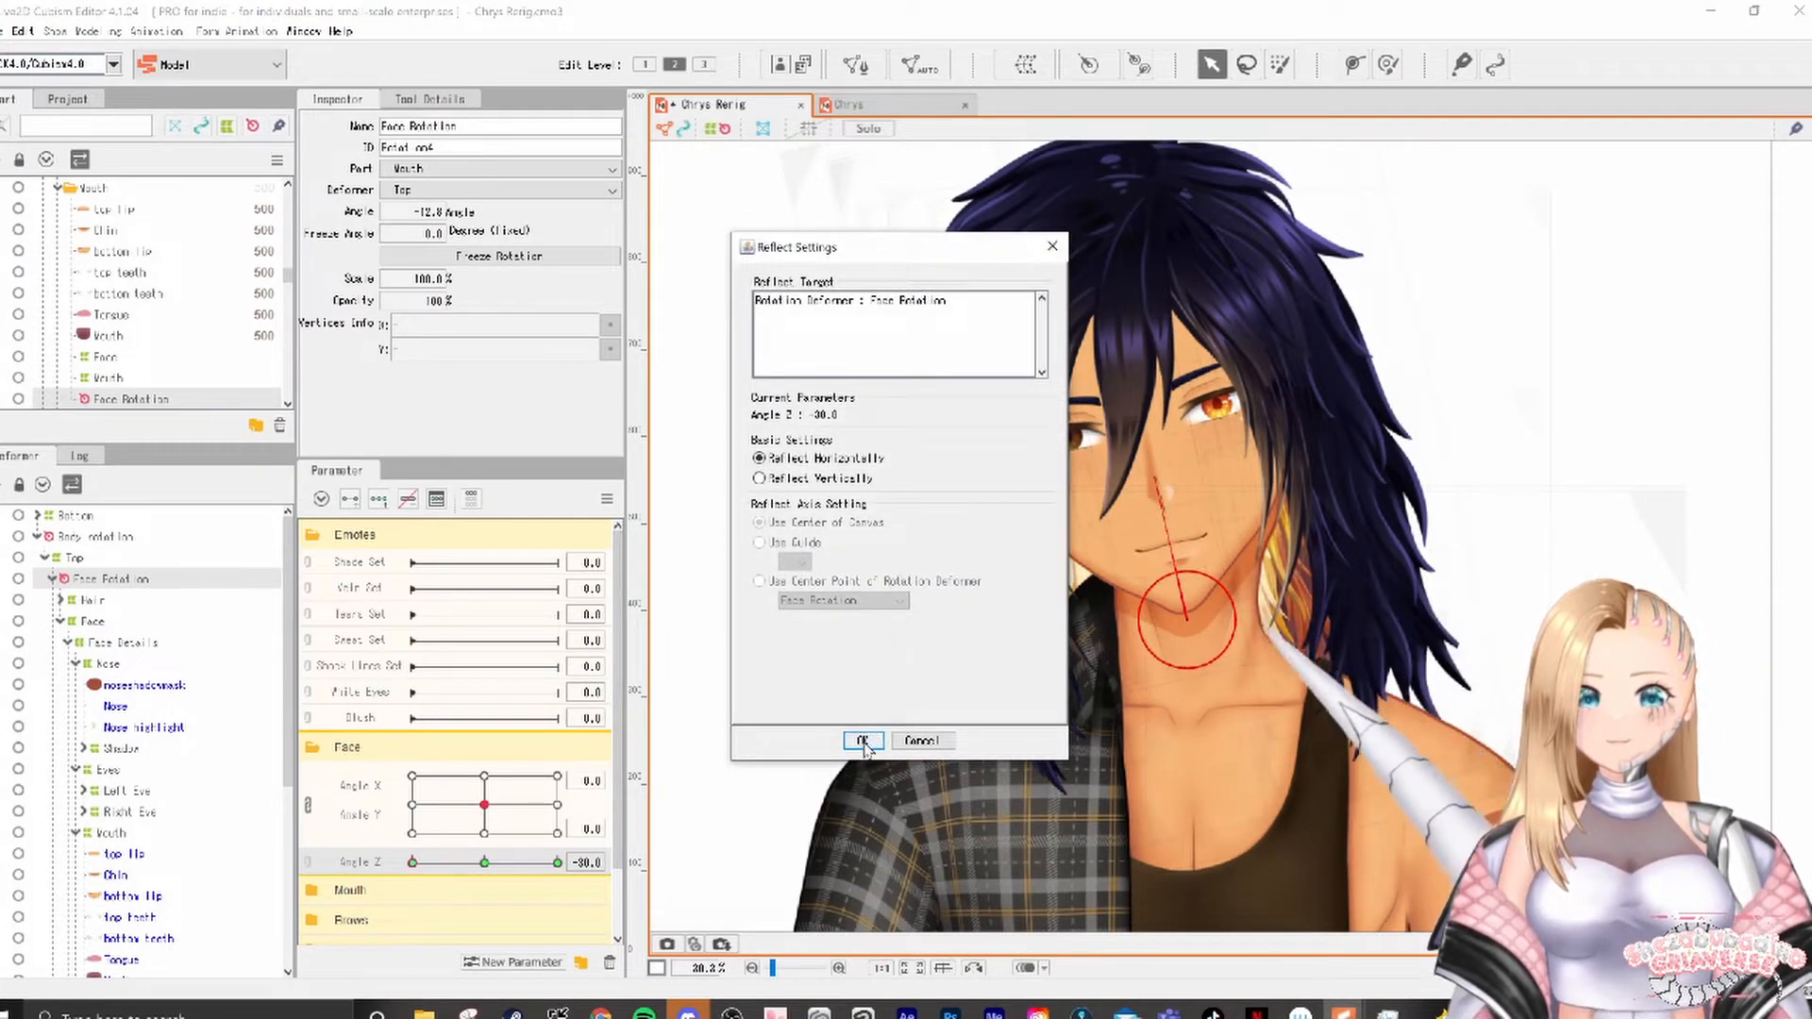
pyautogui.click(863, 743)
pyautogui.moveTo(466, 861); pyautogui.dragTo(401, 873)
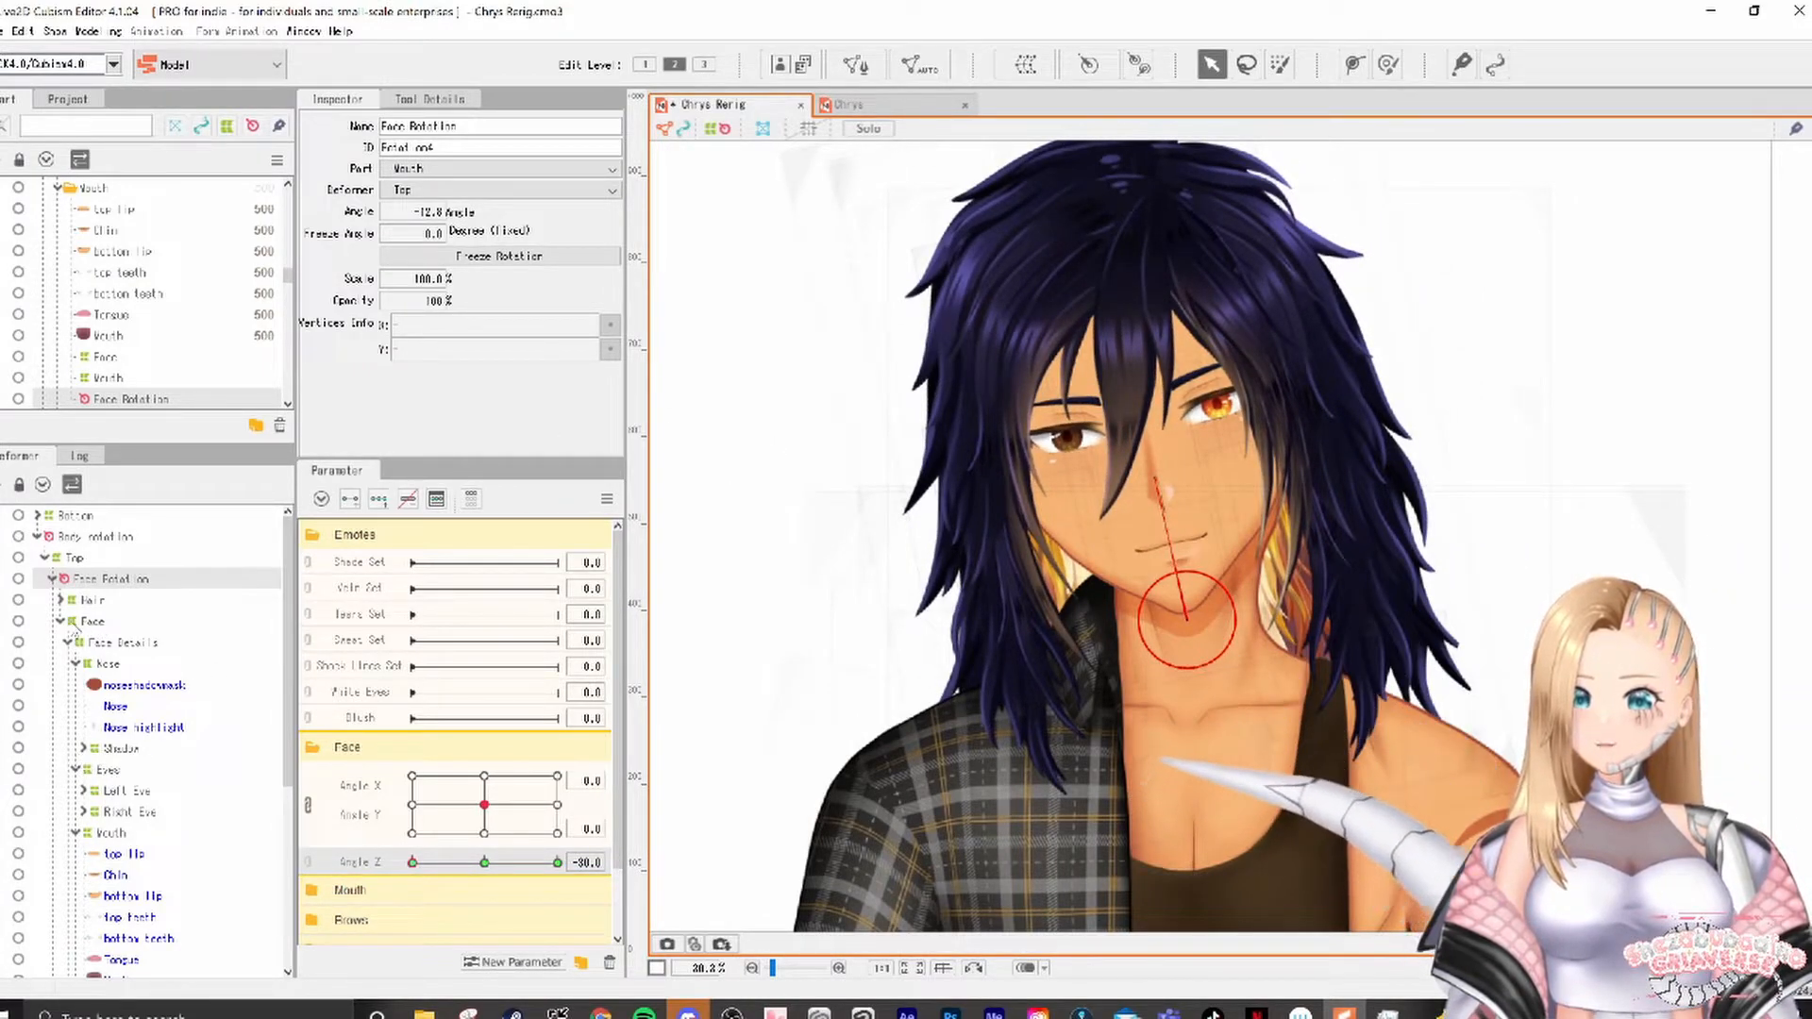
# Step: Rename the Chest n neck deformer as Neck Z and add three Angle Z keys to it
pyautogui.click(60, 621)
pyautogui.click(61, 621)
pyautogui.scroll(-3, 83, 817)
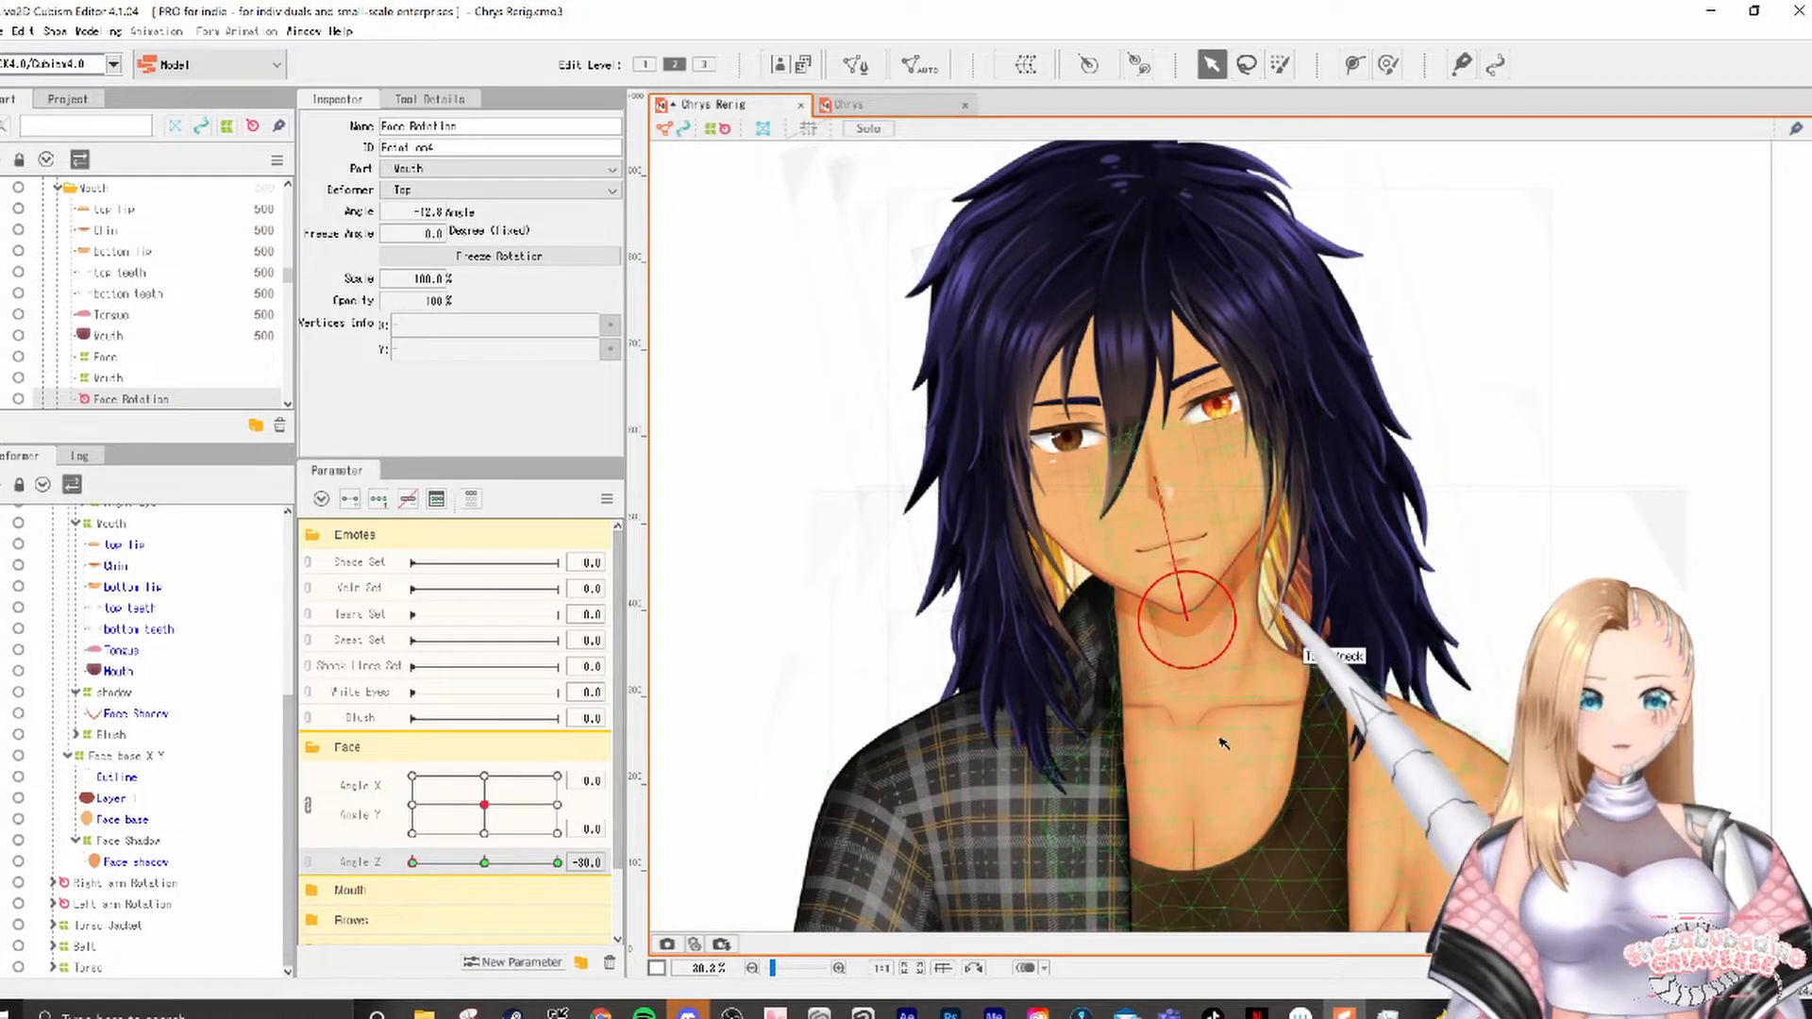
pyautogui.click(1293, 741)
pyautogui.click(94, 946)
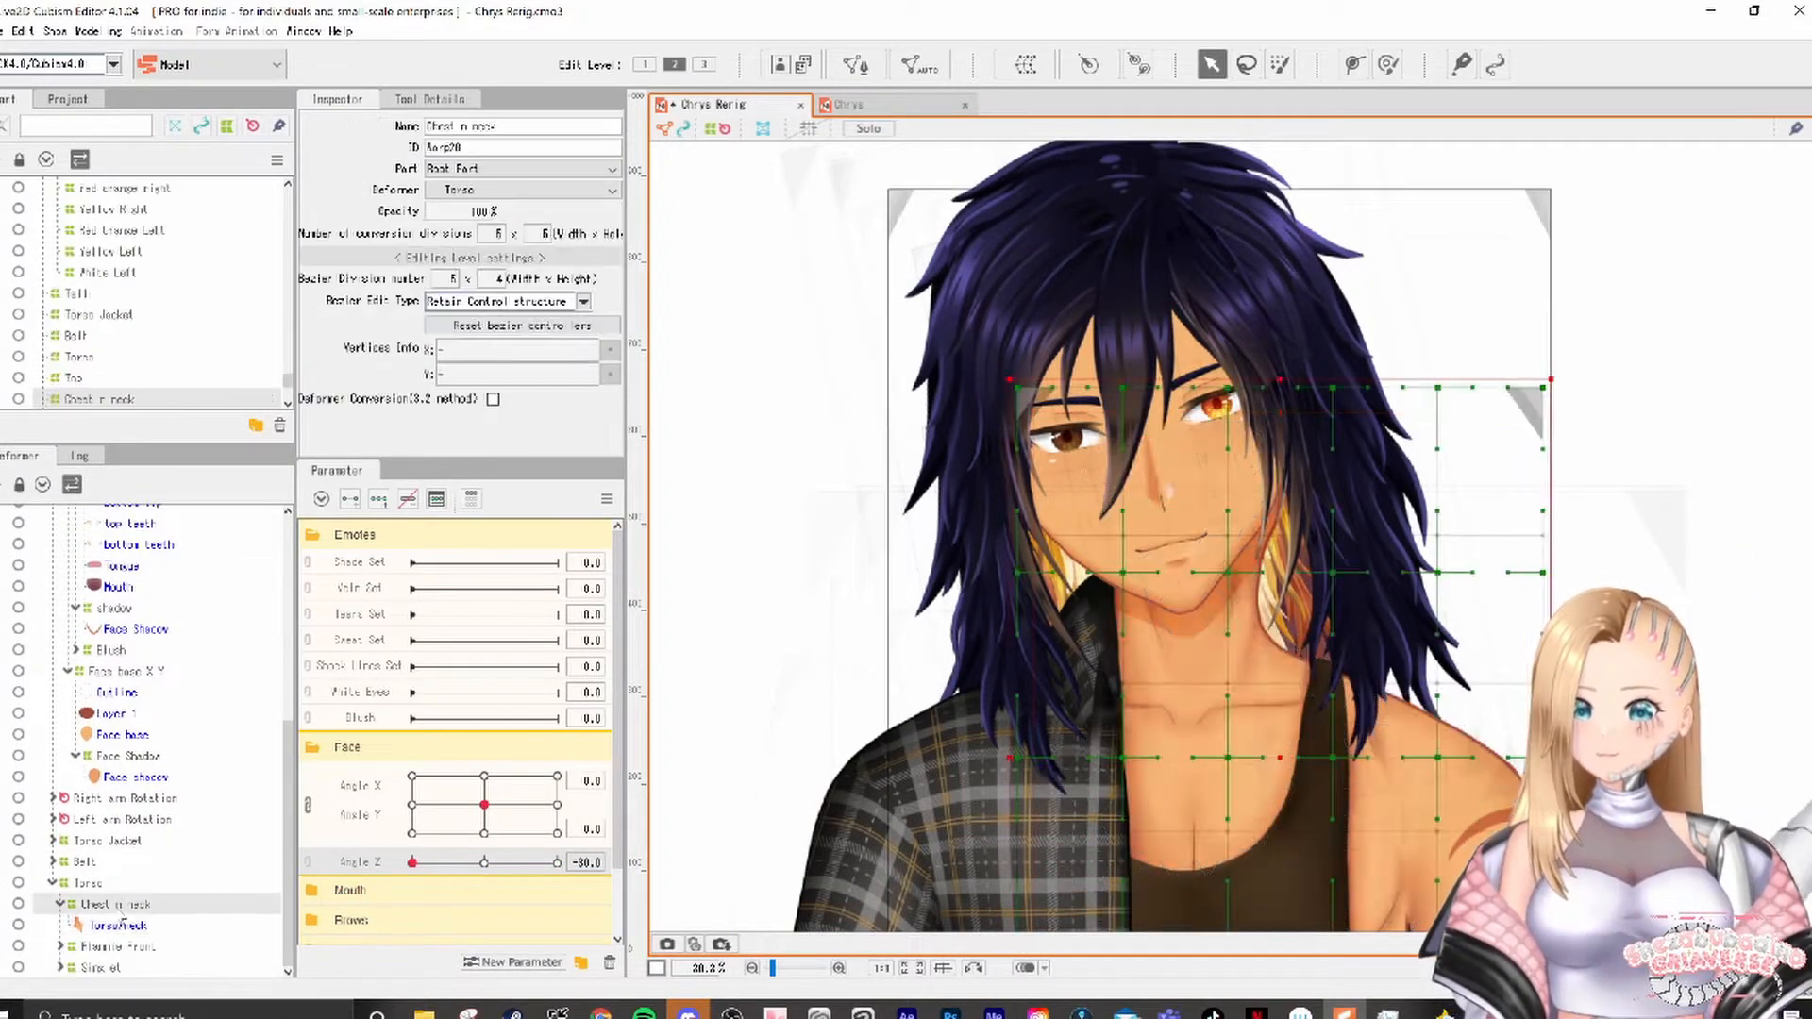
pyautogui.tripleClick(462, 126)
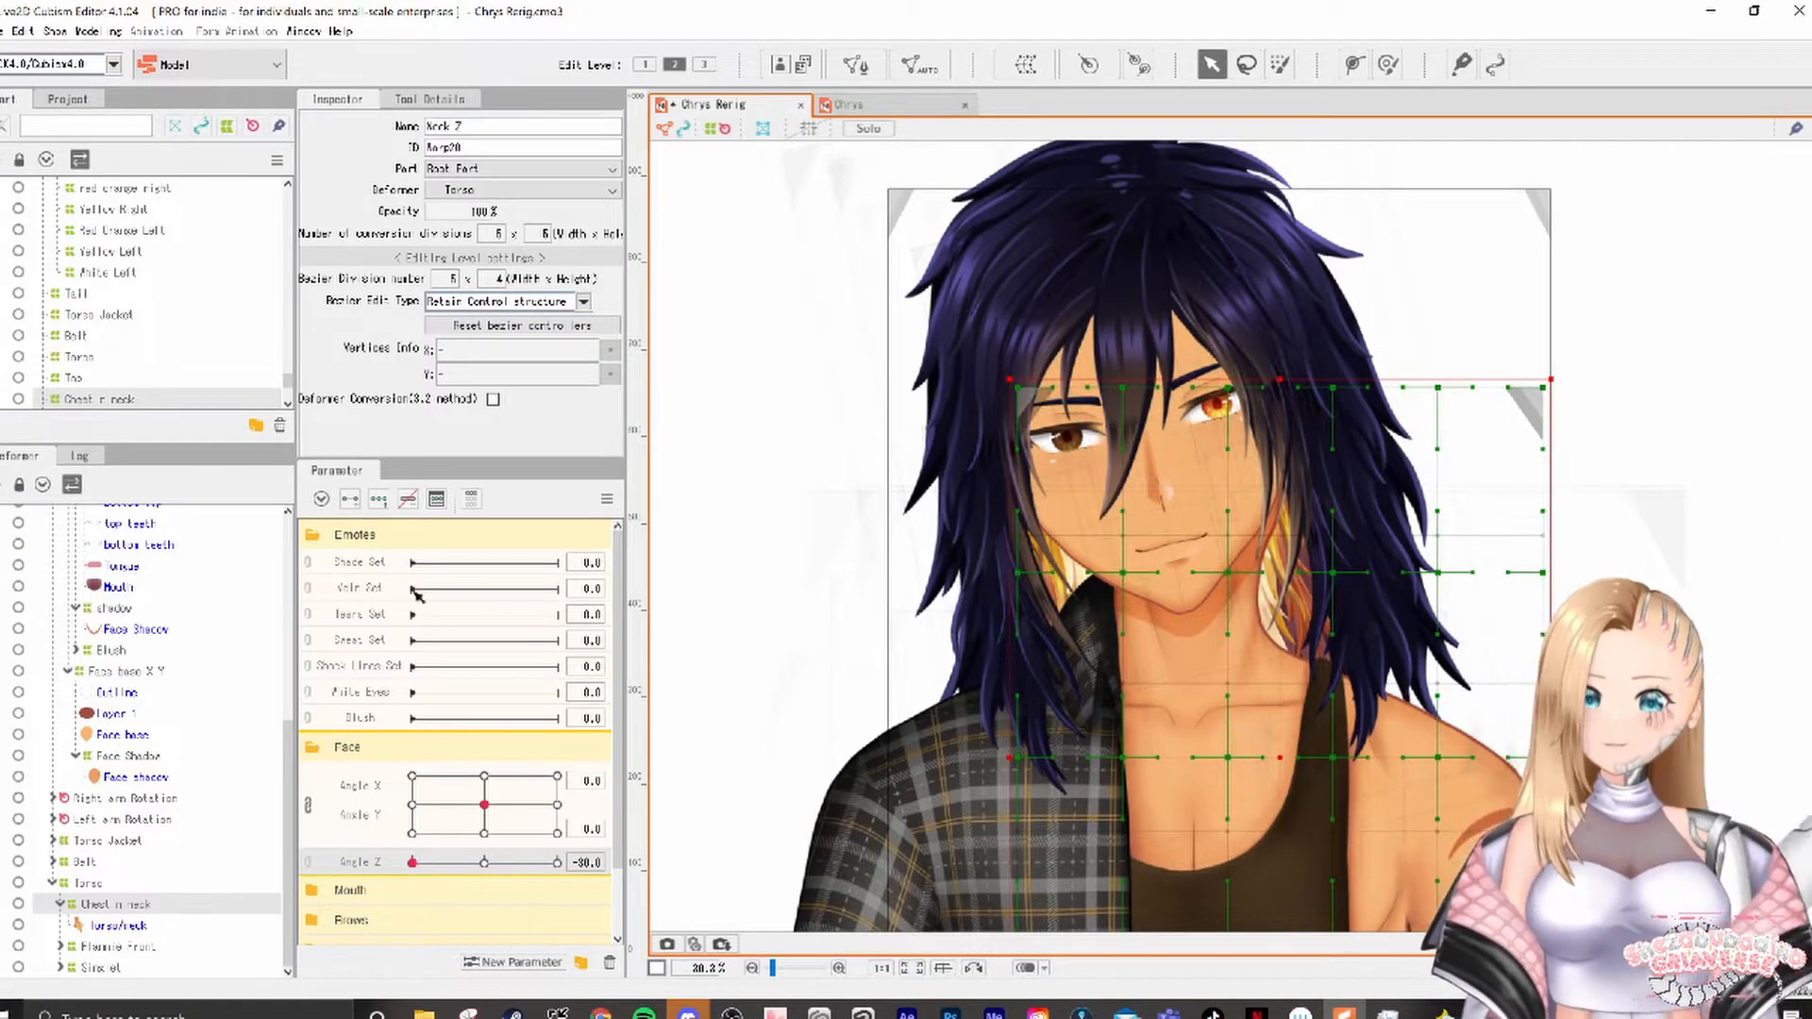
pyautogui.press('Return')
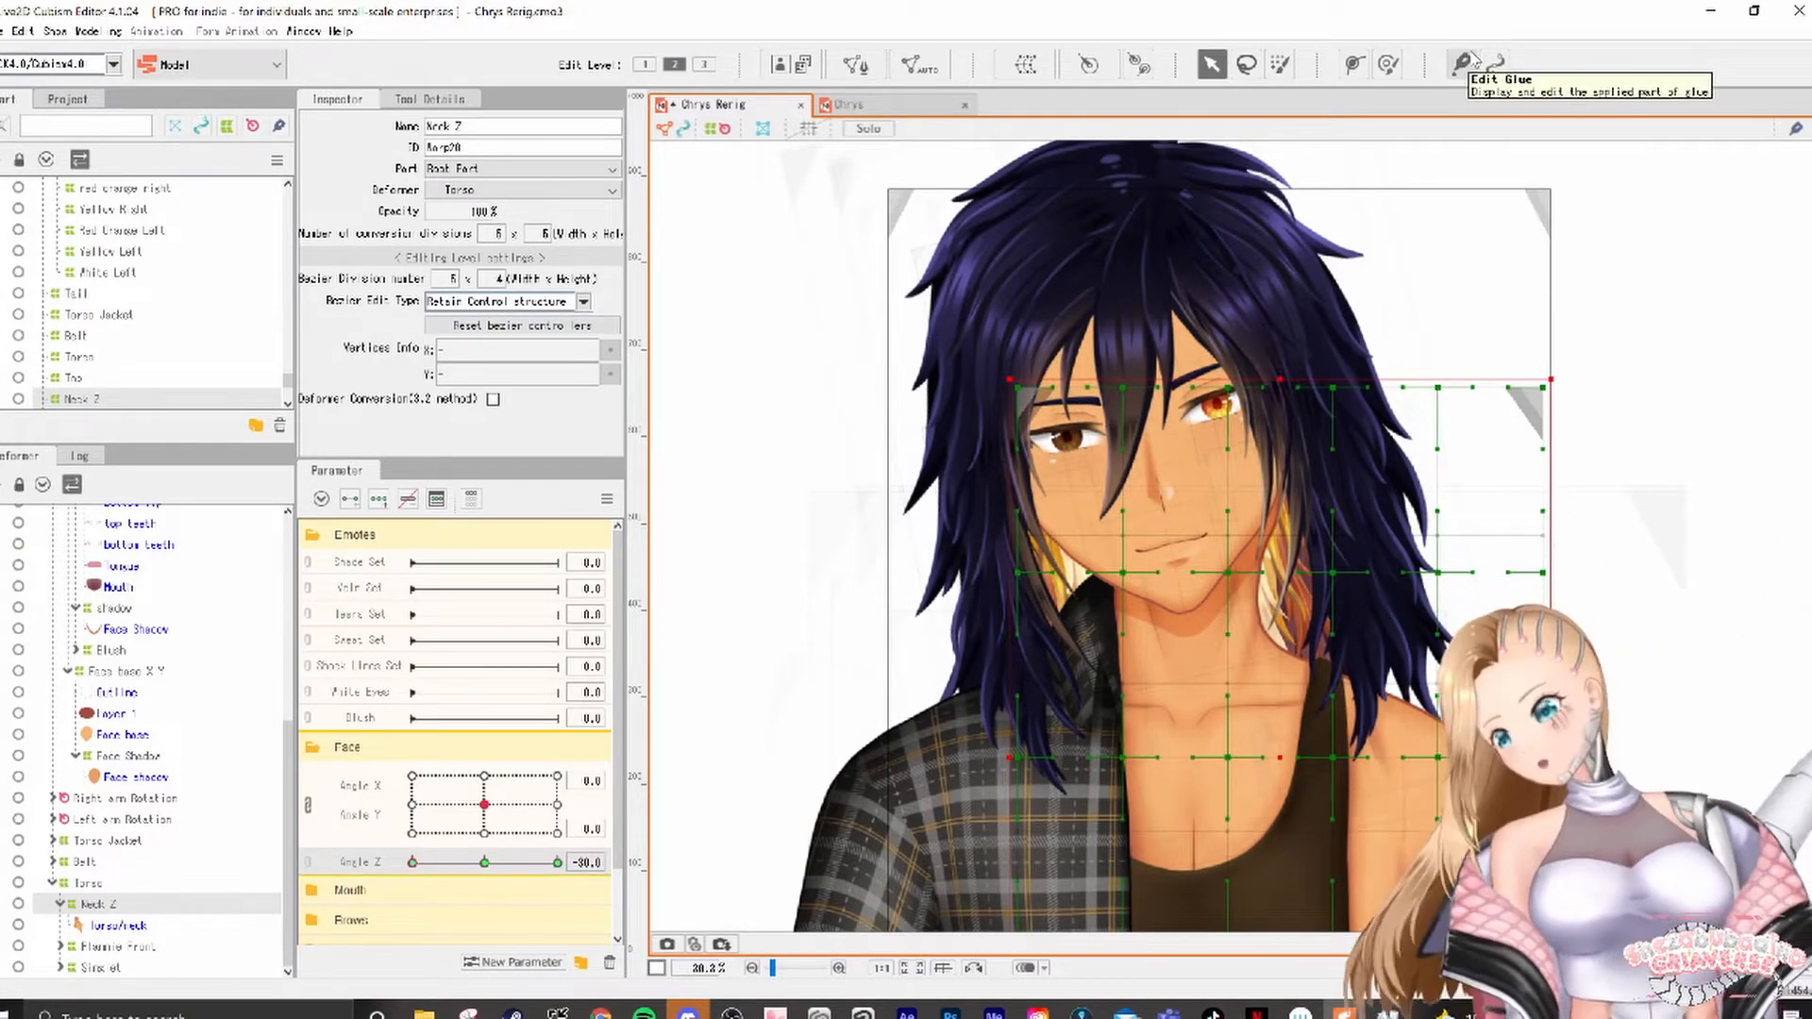
# Step: Set the Neck Z deformer's conversion divisions to 10 × 10 and switch to the deform brush
pyautogui.click(1387, 64)
pyautogui.moveTo(495, 233); pyautogui.dragTo(529, 233)
pyautogui.doubleClick(539, 233)
pyautogui.write('10')
pyautogui.press('Return')
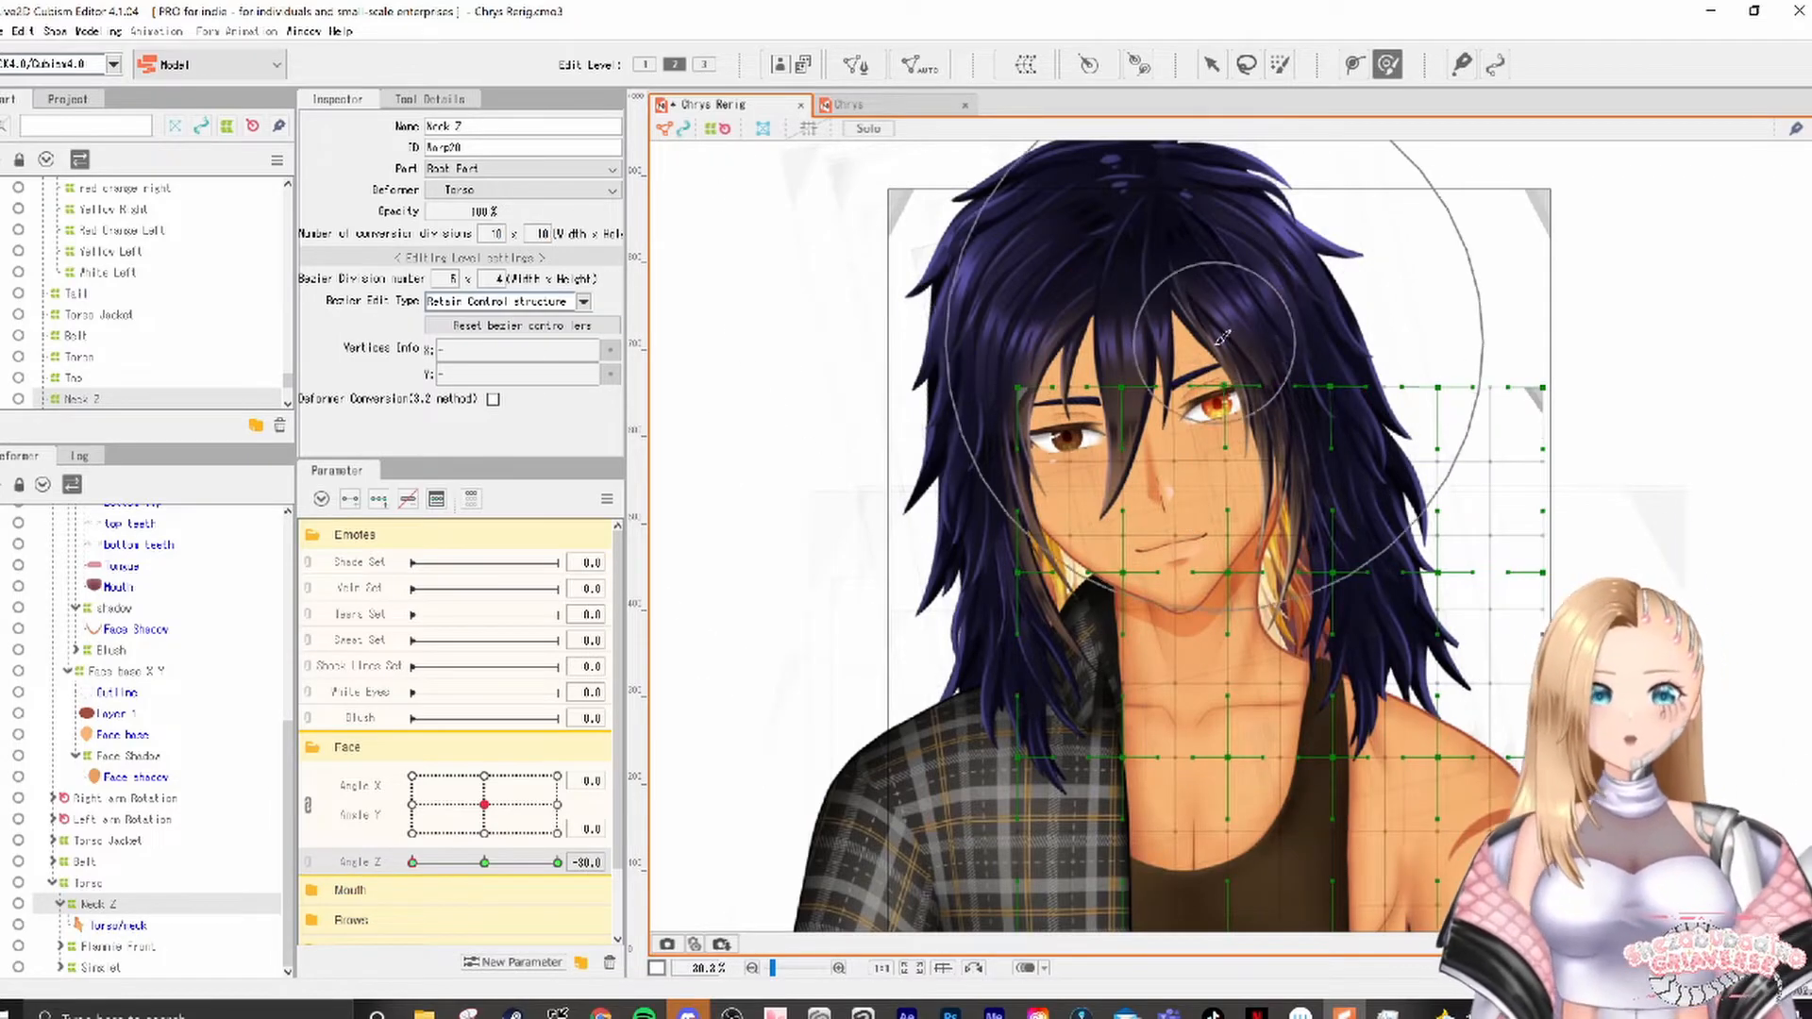
# Step: Brush the upper part of the Neck Z grid sideways to follow the head tilt at Angle Z -30 and 30
pyautogui.moveTo(1218, 345); pyautogui.dragTo(1173, 342)
pyautogui.moveTo(413, 863); pyautogui.dragTo(557, 864)
pyautogui.moveTo(1237, 406); pyautogui.dragTo(1283, 408)
# Step: Check how the neck follows the head at combined extremes of Angle X, Angle Y and Angle Z
pyautogui.moveTo(554, 864)
pyautogui.mouseDown()
pyautogui.moveTo(394, 879)
pyautogui.moveTo(544, 808)
pyautogui.mouseUp()
pyautogui.click(412, 776)
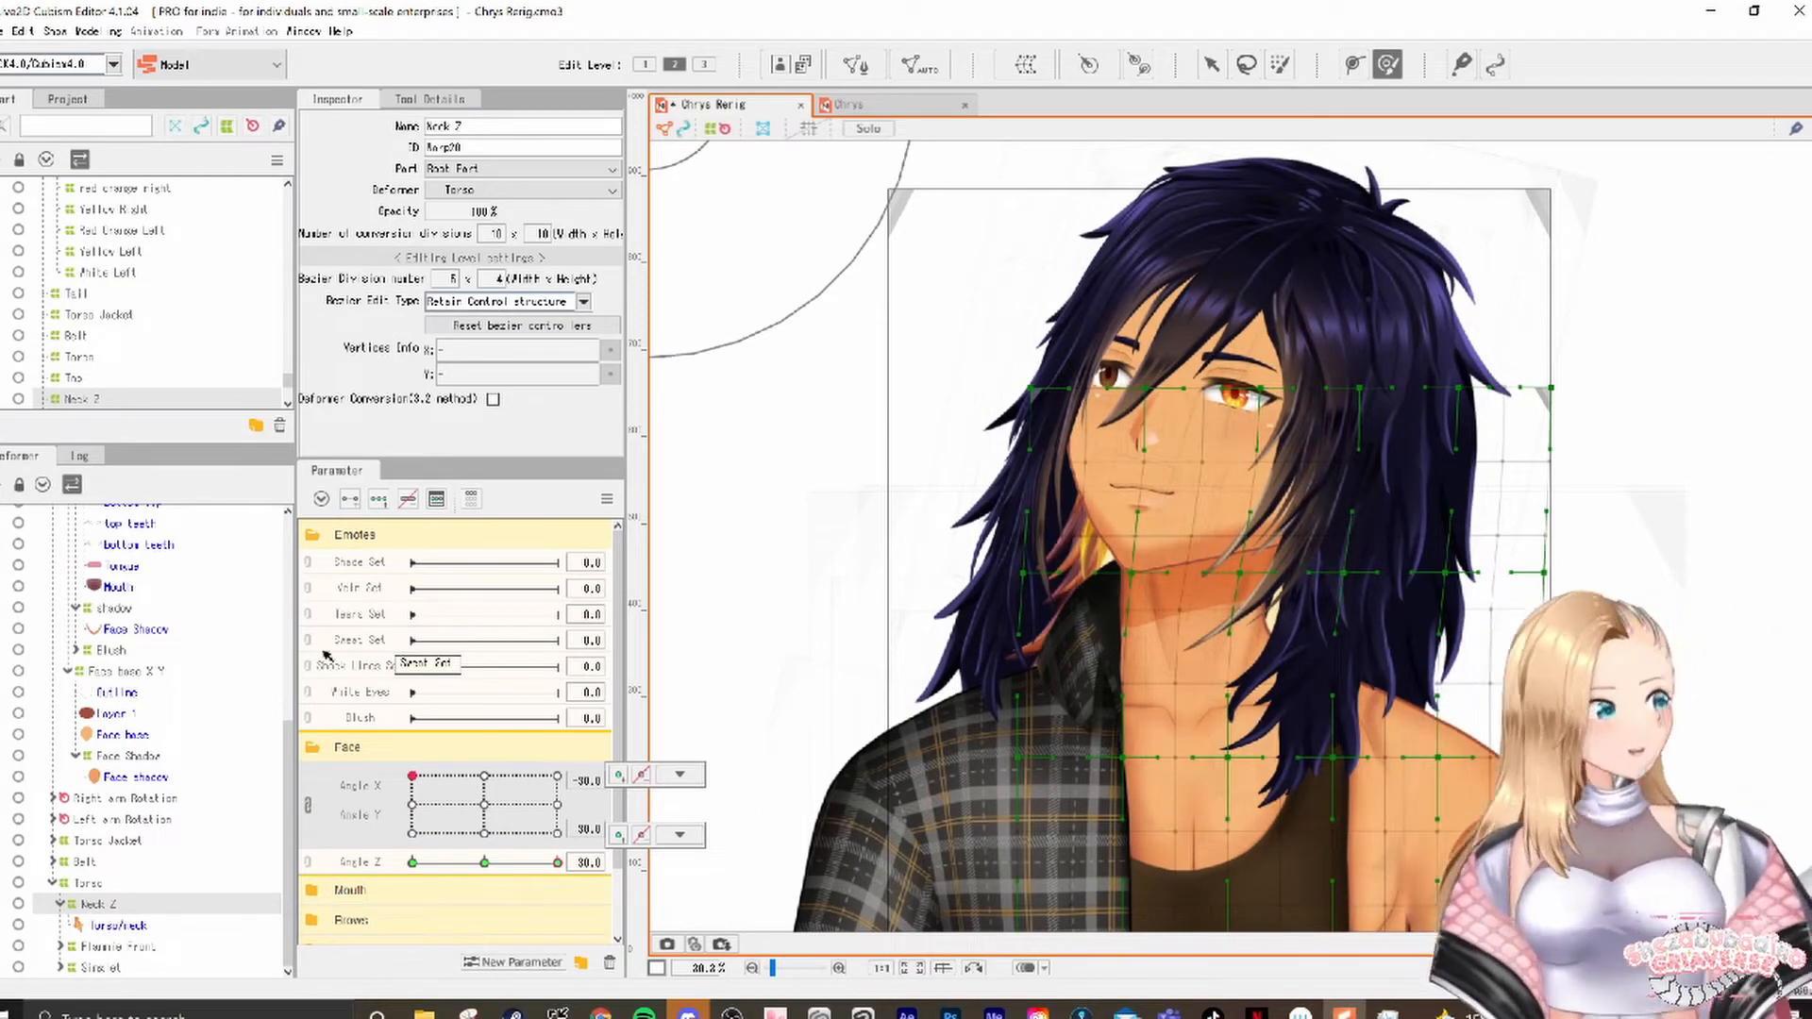
pyautogui.moveTo(484, 836); pyautogui.dragTo(409, 745)
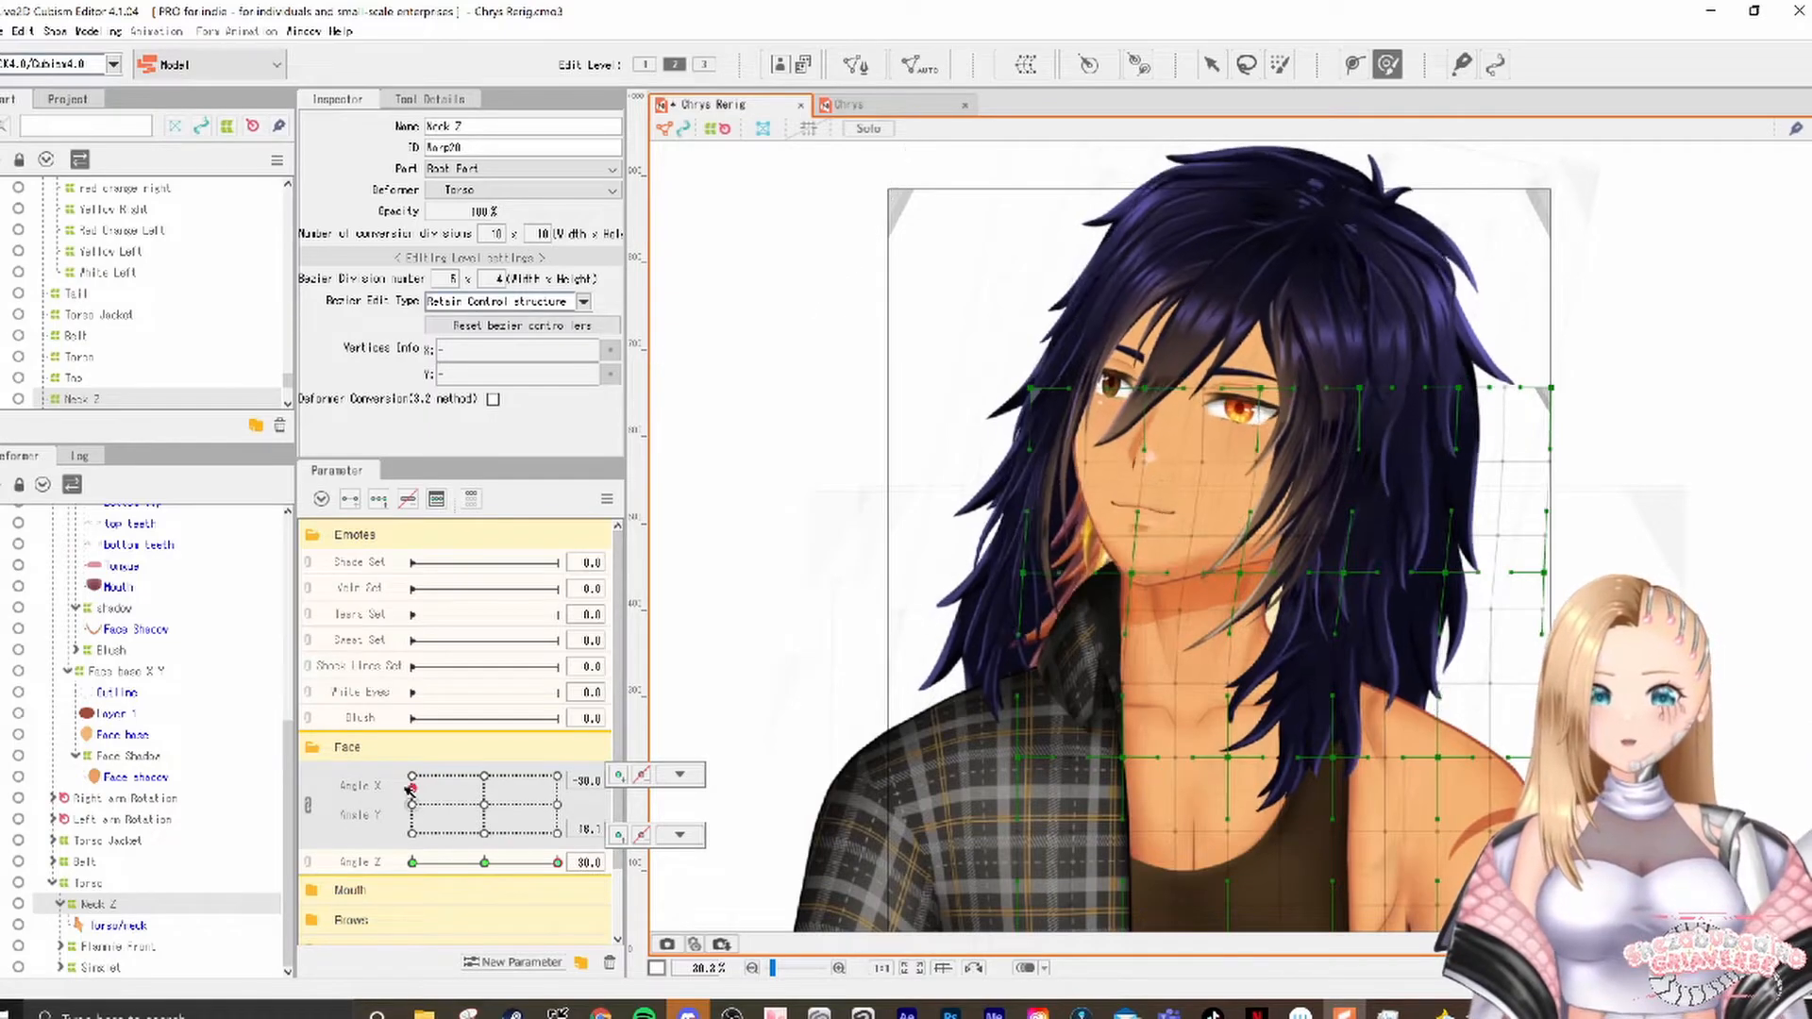
pyautogui.moveTo(558, 862); pyautogui.dragTo(385, 860)
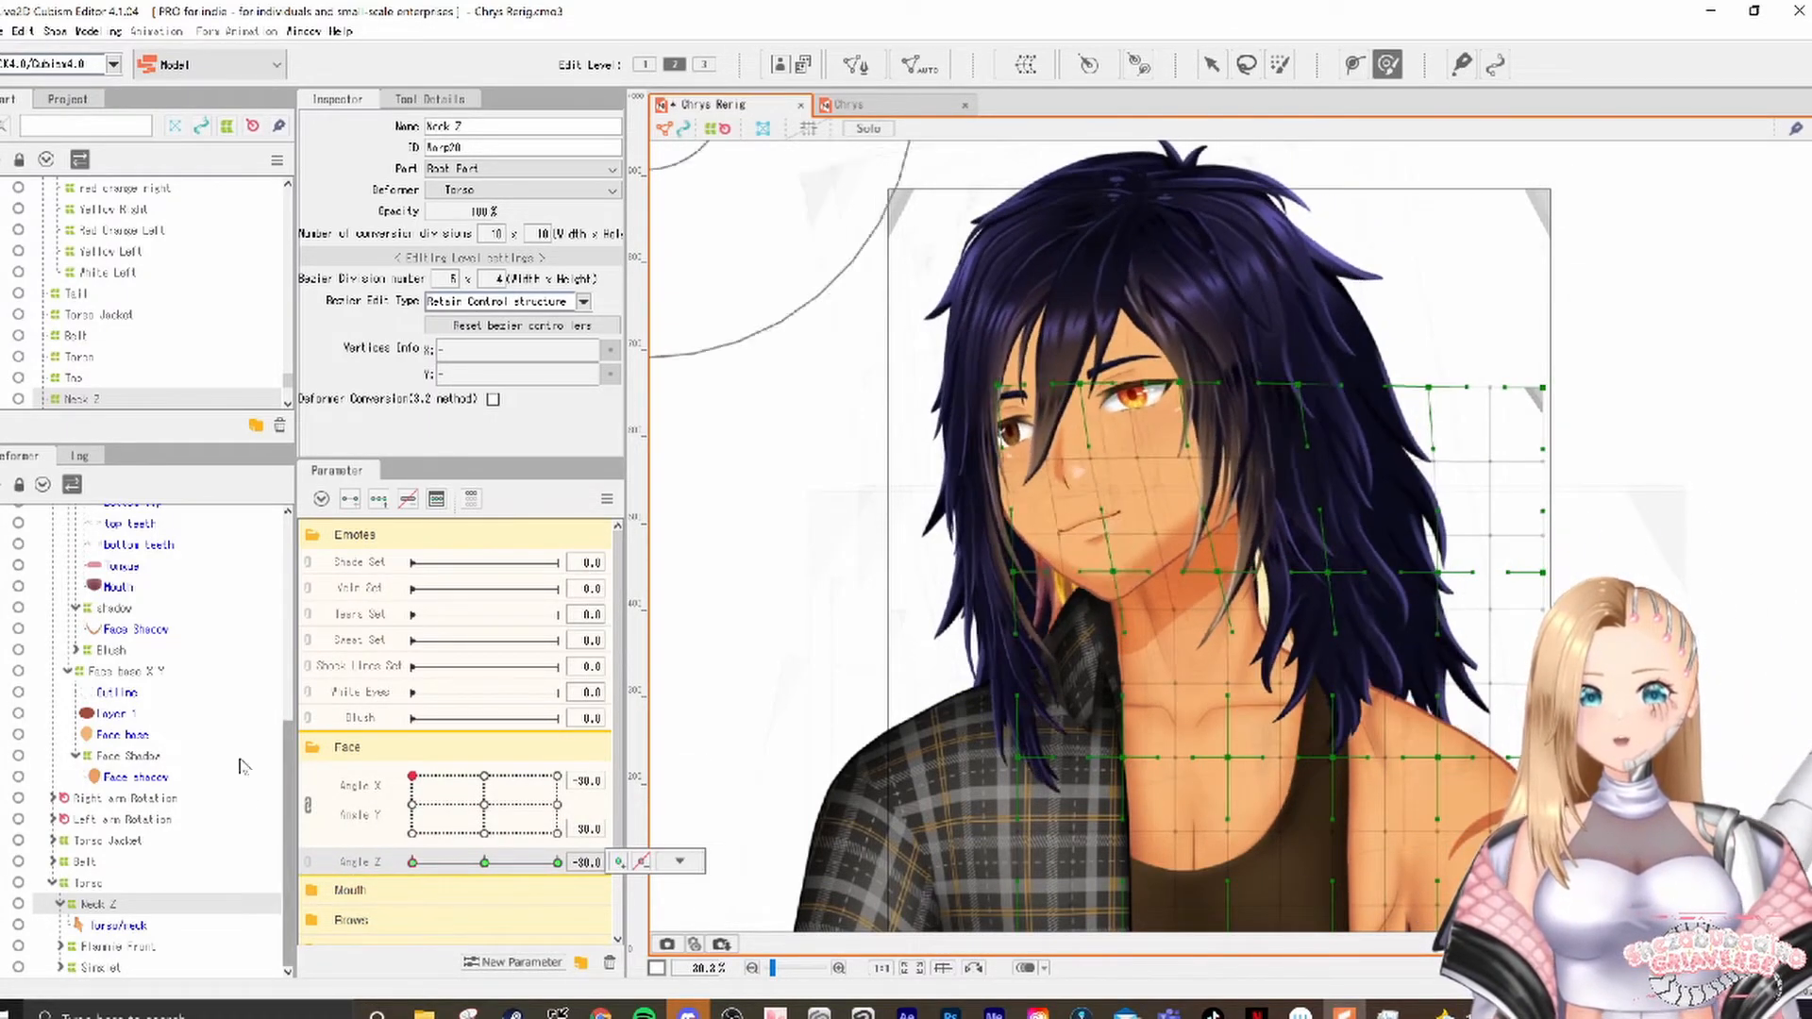
pyautogui.scroll(10, 99, 227)
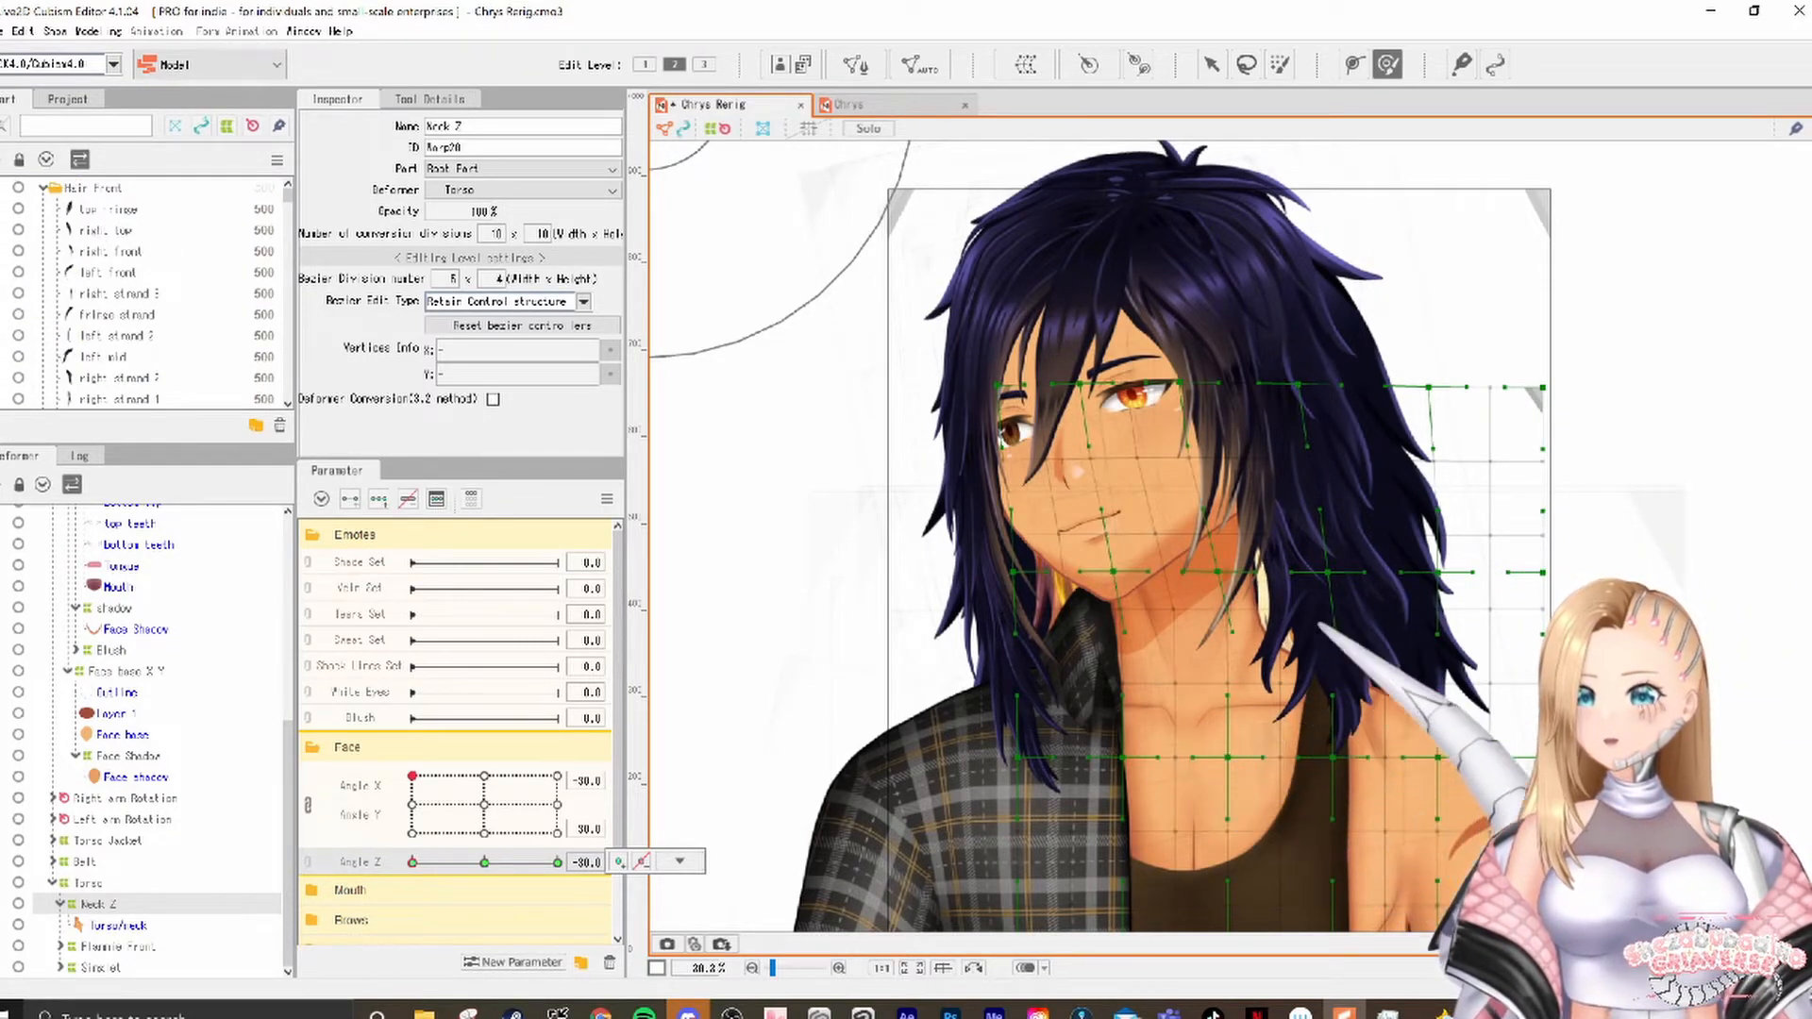
# Step: Hide the Hair Front part and reshape the upper Neck Z grid with the head at Angle X, Y and Z 30
pyautogui.click(0, 188)
pyautogui.moveTo(1438, 462)
pyautogui.mouseDown()
pyautogui.moveTo(1430, 440)
pyautogui.moveTo(1557, 425)
pyautogui.moveTo(1613, 386)
pyautogui.mouseUp()
pyautogui.moveTo(416, 866); pyautogui.dragTo(578, 859)
pyautogui.click(558, 775)
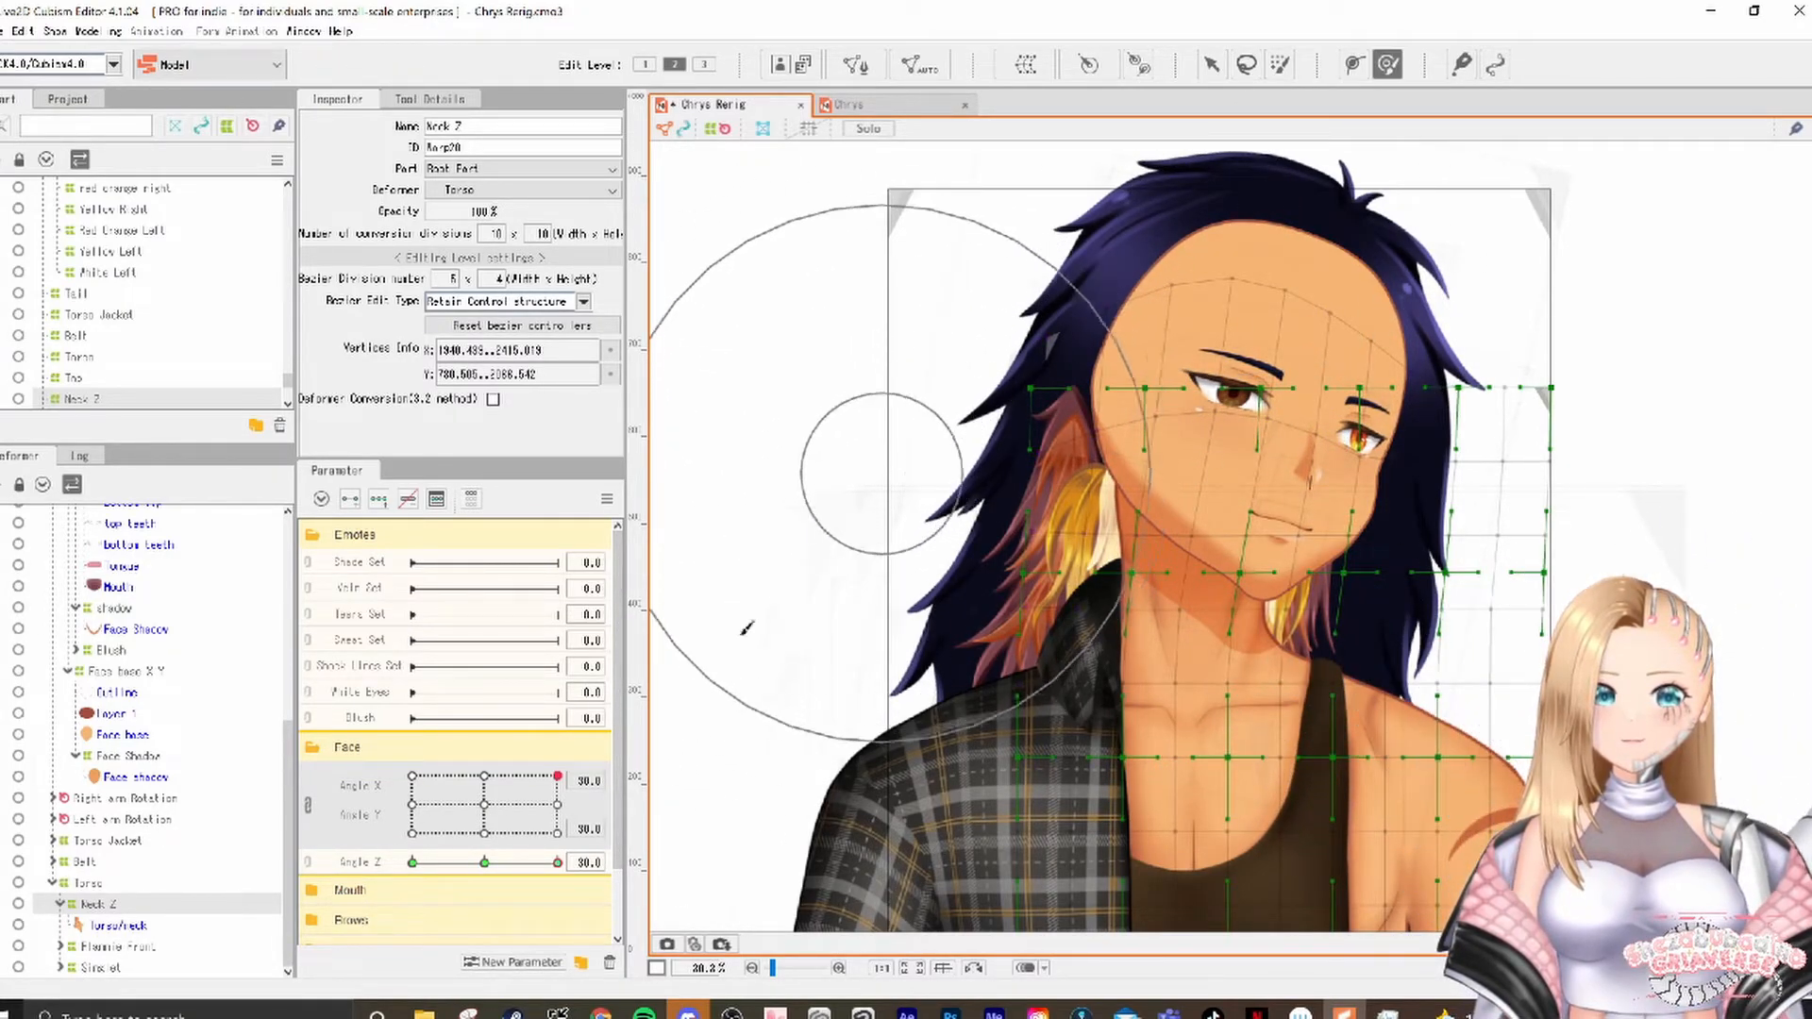
pyautogui.click(561, 861)
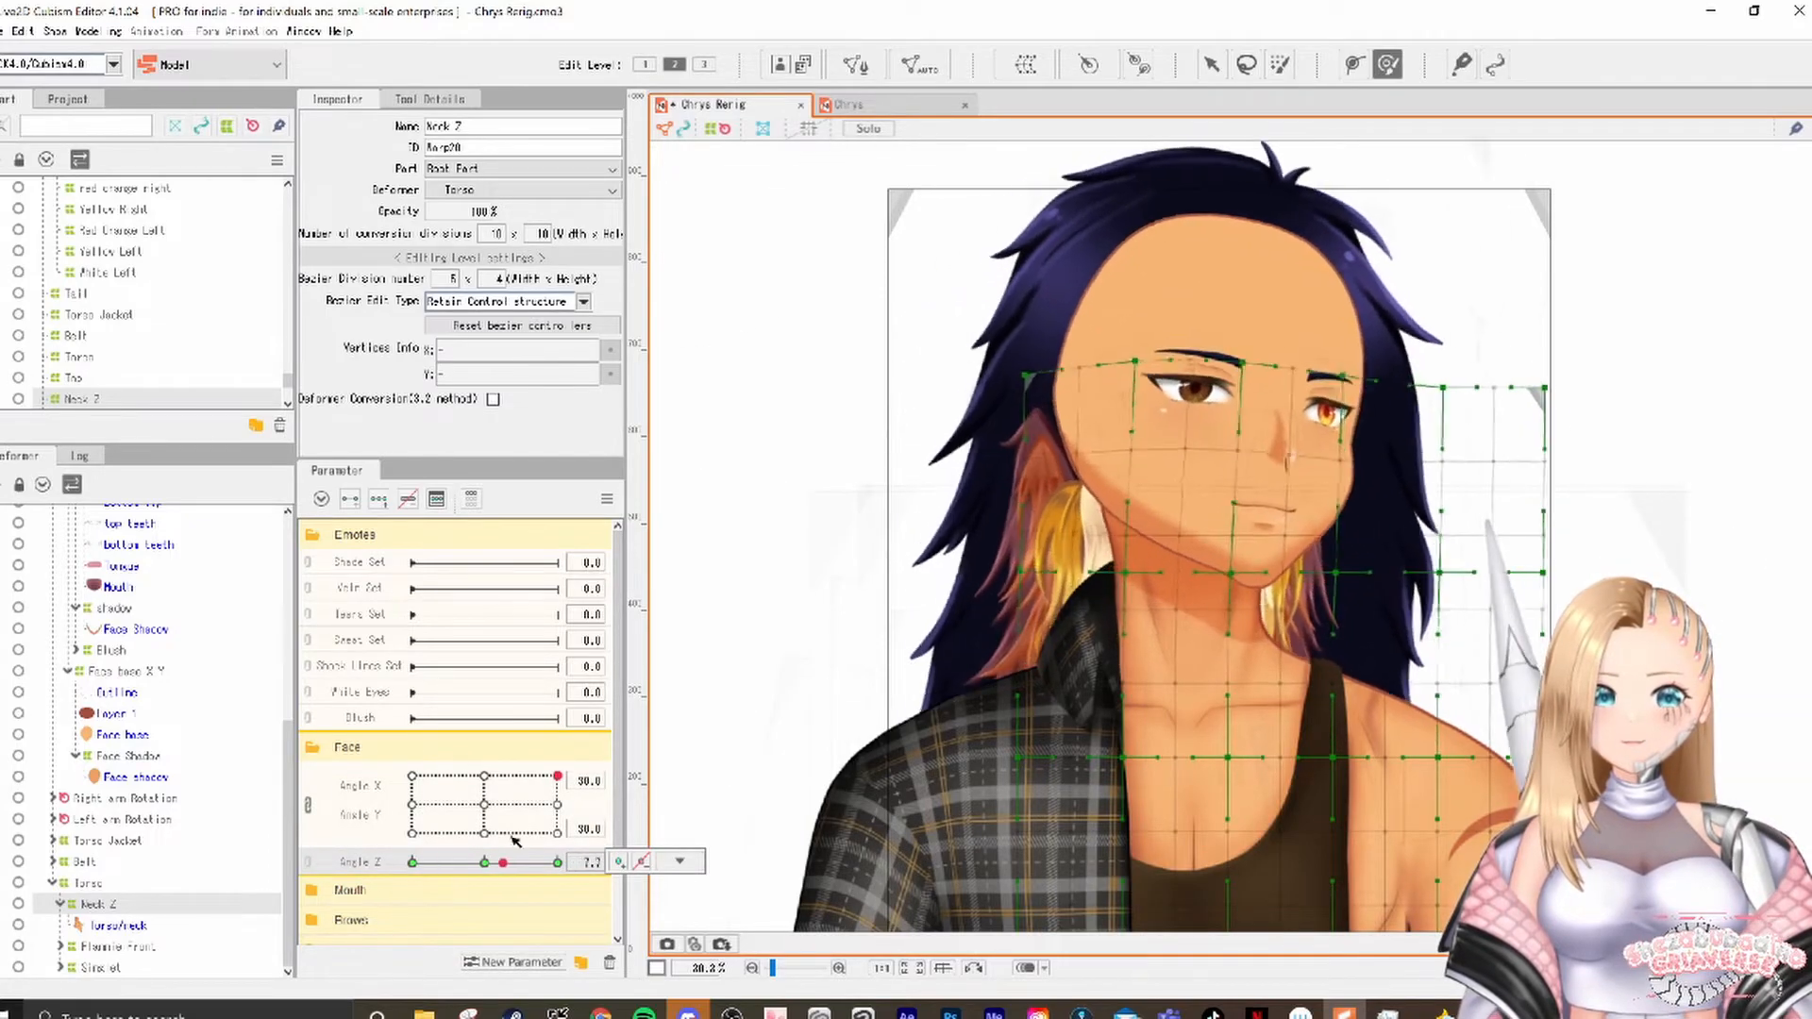
pyautogui.moveTo(570, 820)
pyautogui.mouseDown()
pyautogui.moveTo(423, 819)
pyautogui.moveTo(410, 790)
pyautogui.moveTo(561, 774)
pyautogui.moveTo(346, 799)
pyautogui.moveTo(563, 774)
pyautogui.mouseUp()
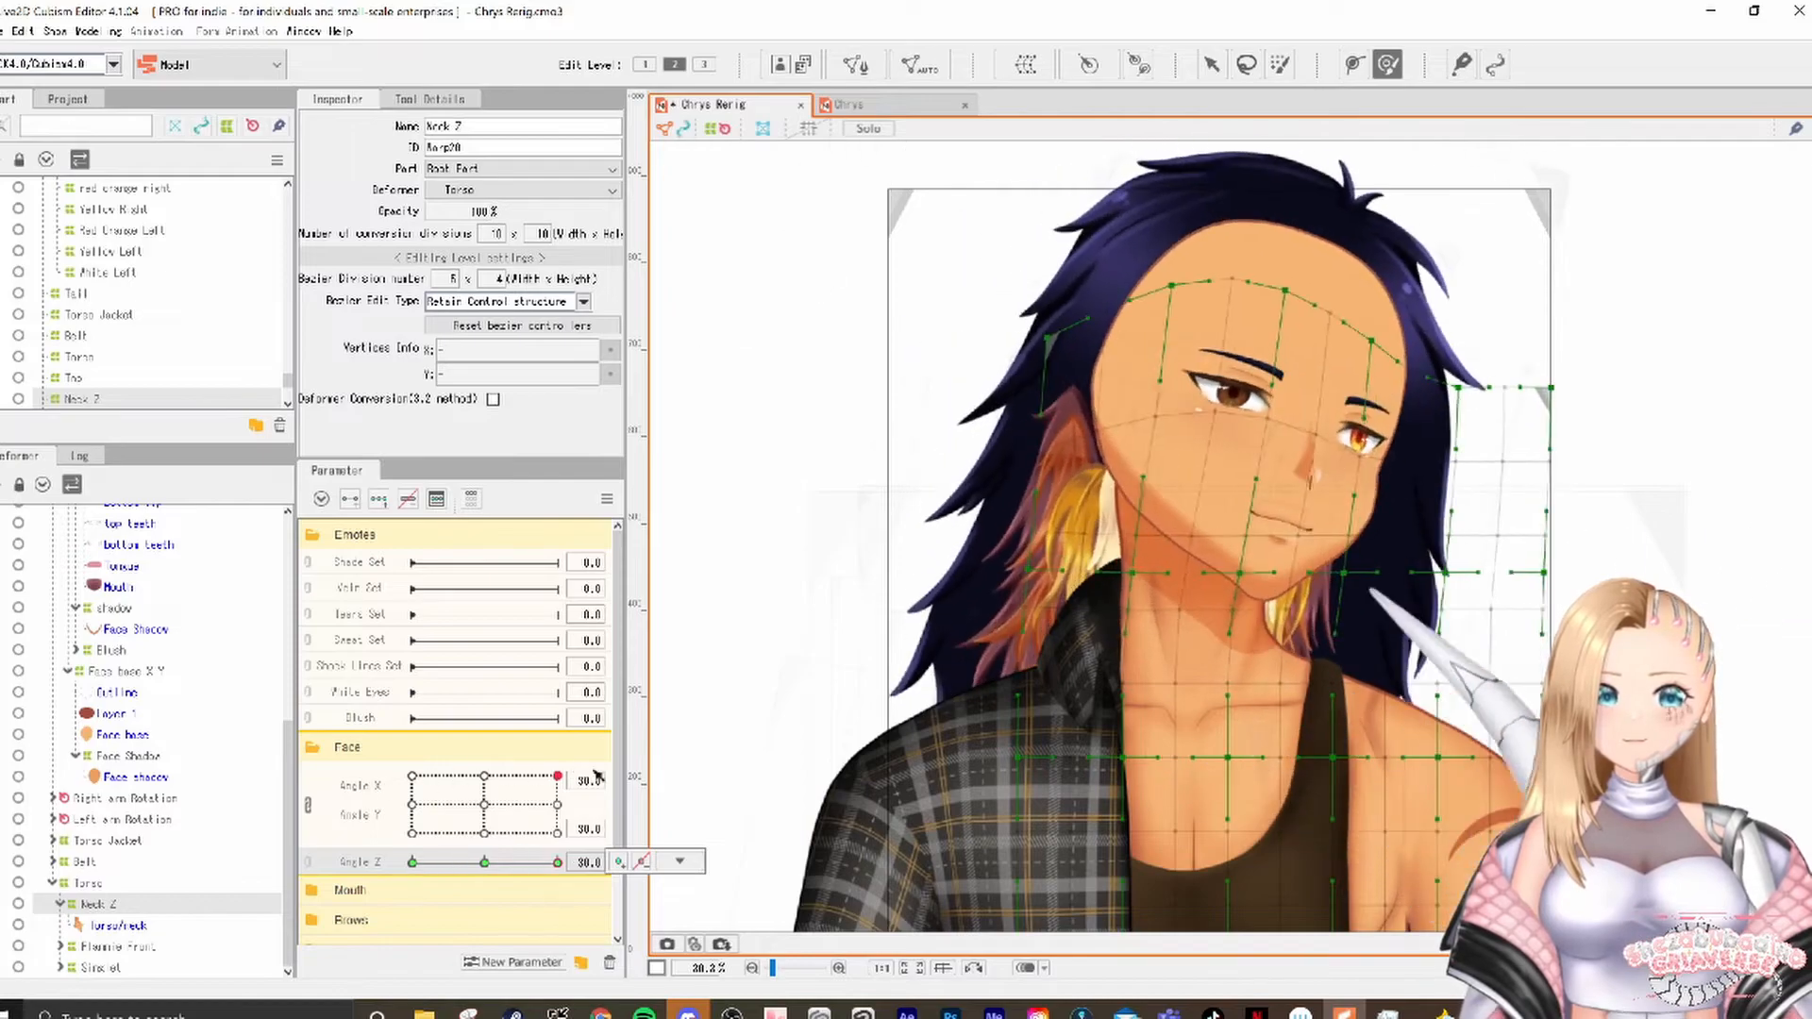
# Step: Refine the neck and collar area of the Neck Z grid with the brush, comparing Angle Z -30 and 30
pyautogui.moveTo(1269, 485); pyautogui.dragTo(1284, 485)
pyautogui.click(412, 863)
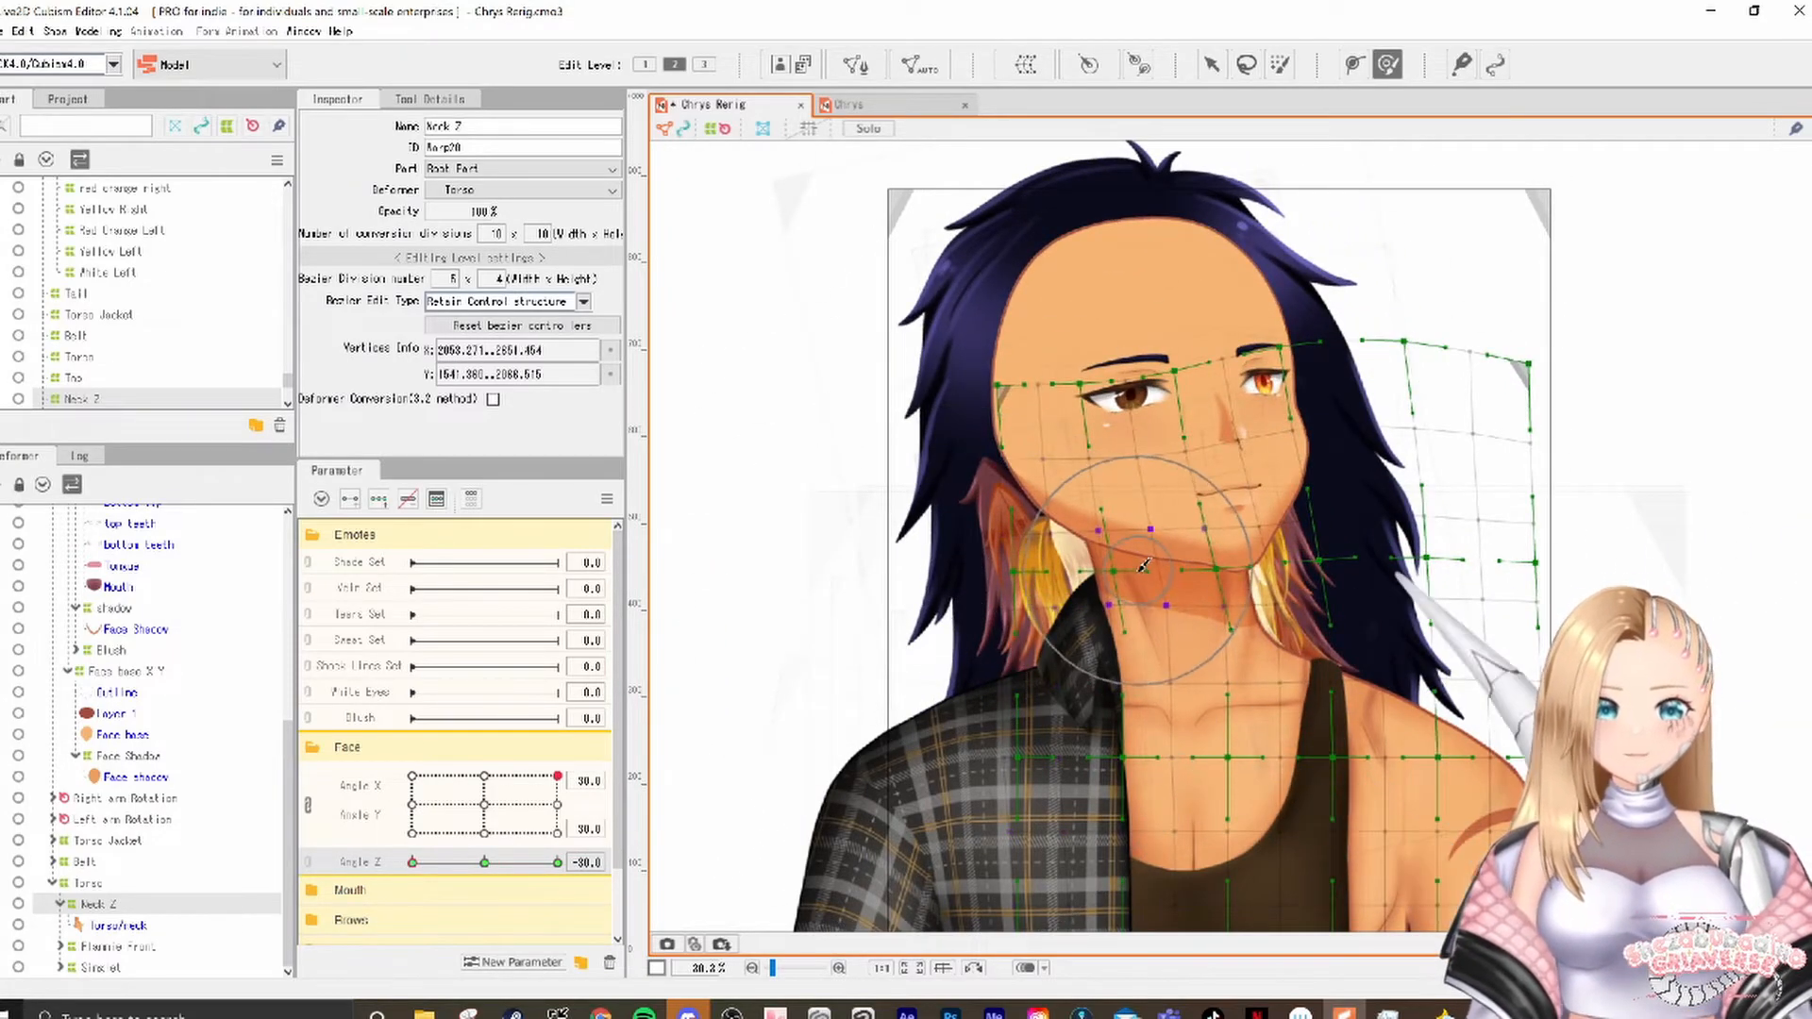
pyautogui.click(558, 862)
pyautogui.moveTo(1079, 668); pyautogui.dragTo(1097, 697)
pyautogui.click(411, 863)
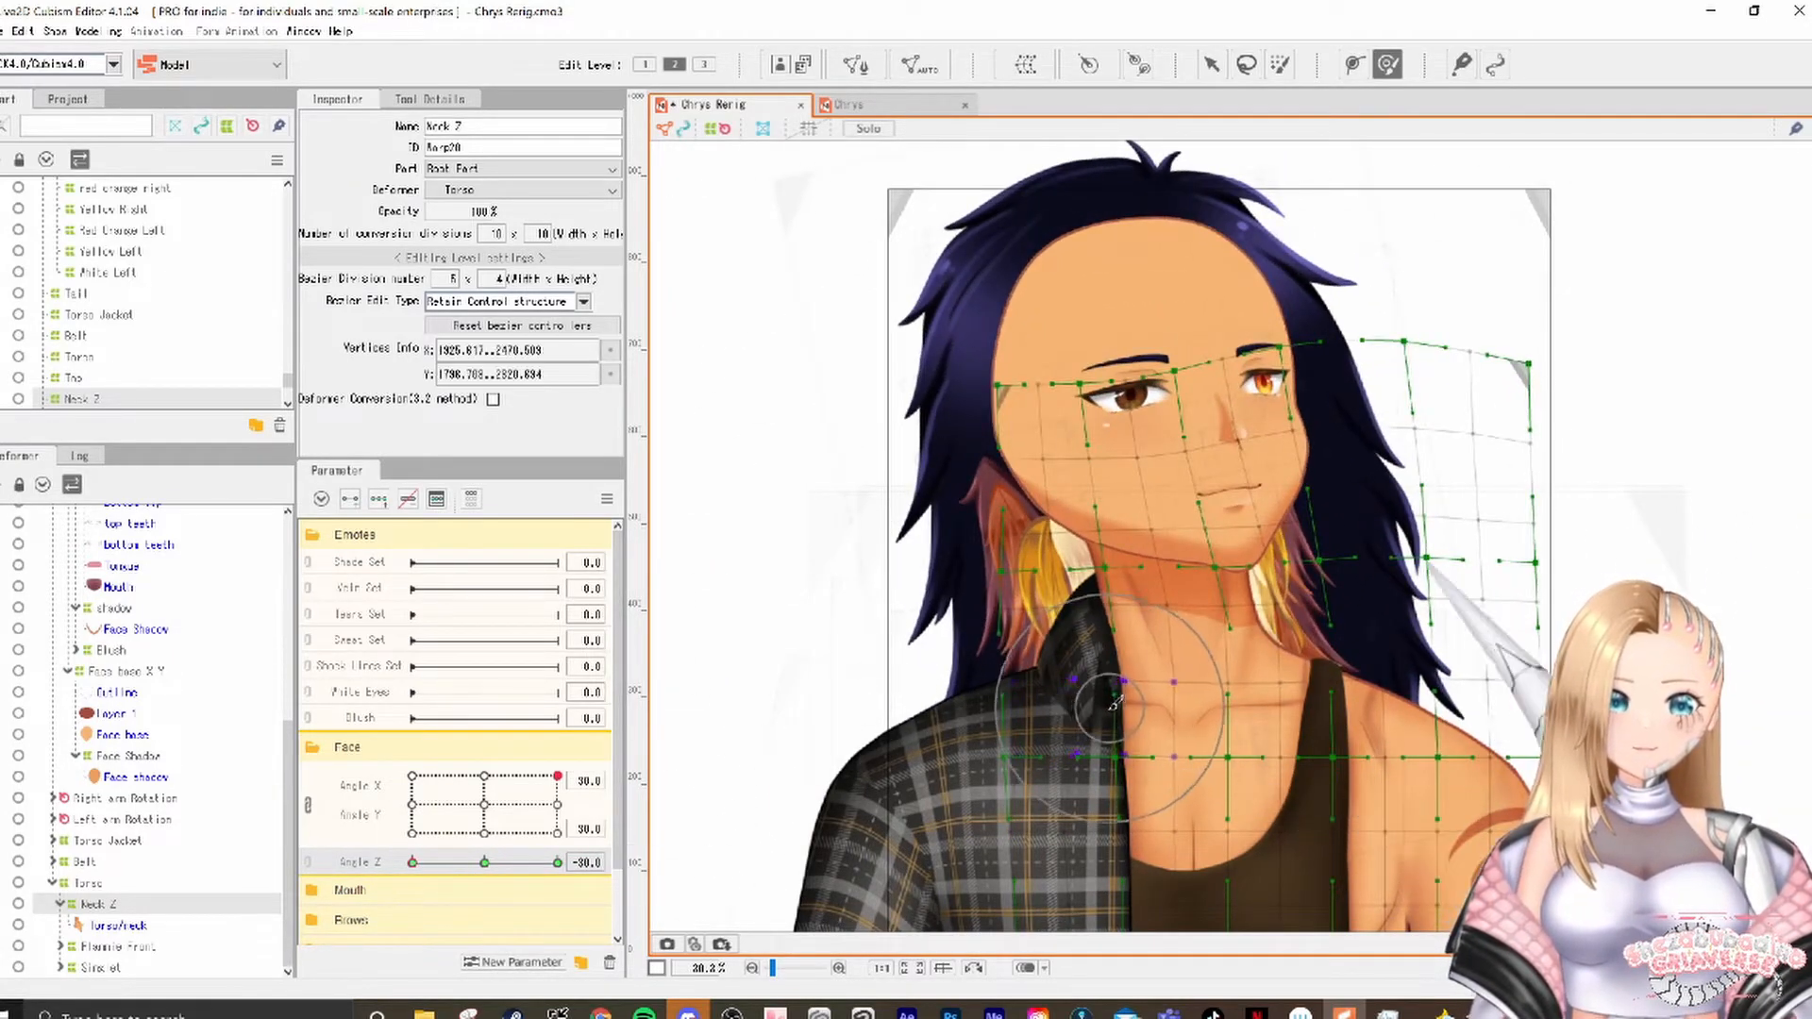
pyautogui.click(558, 862)
# Step: Return Angle X and Angle Z to 0 and deselect the Neck Z deformer
pyautogui.moveTo(558, 776); pyautogui.dragTo(484, 778)
pyautogui.click(484, 863)
pyautogui.click(783, 585)
pyautogui.scroll(5, 99, 294)
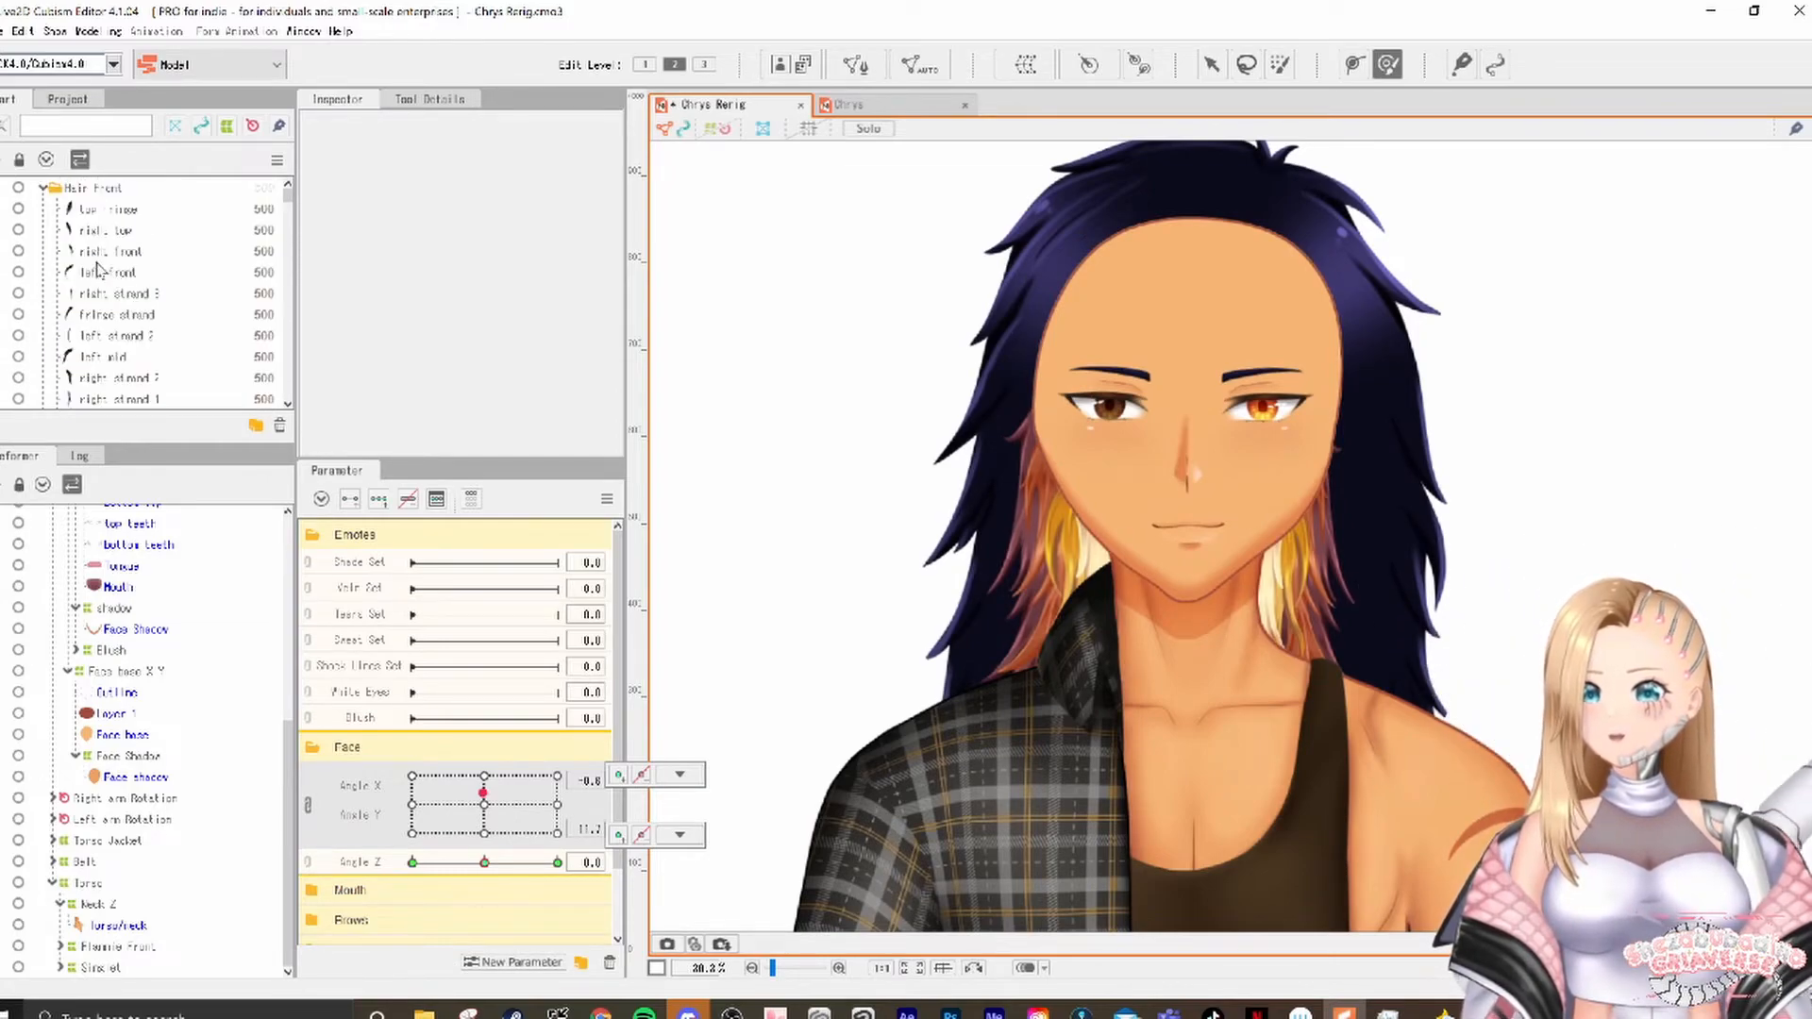